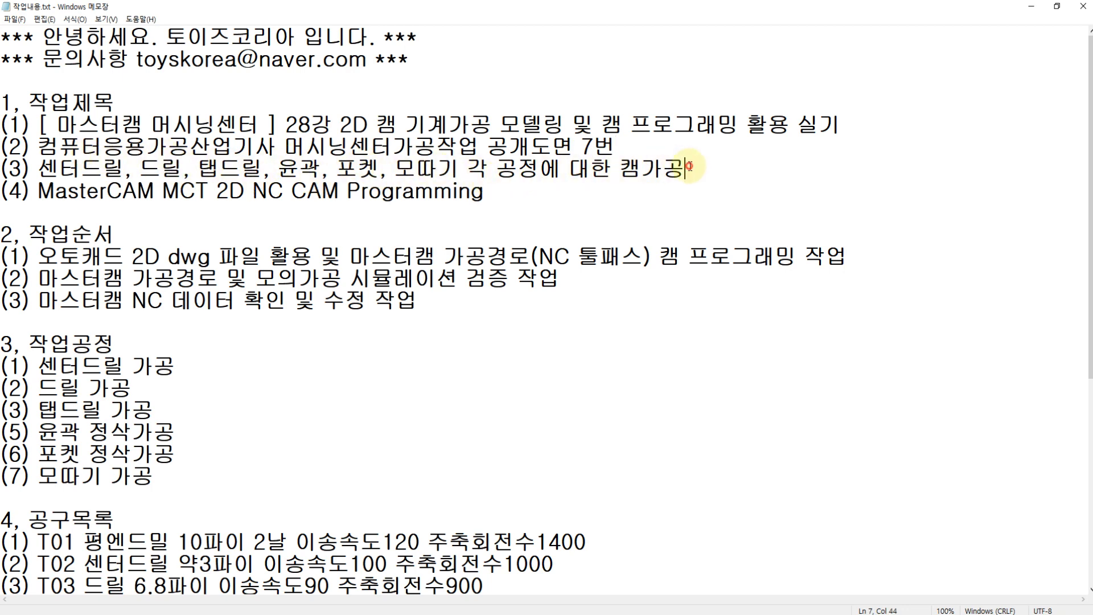
Step: Review the task title, work order and machining process list in the Notepad work notes
{"action": "left_click", "coordinate": [689, 169]}
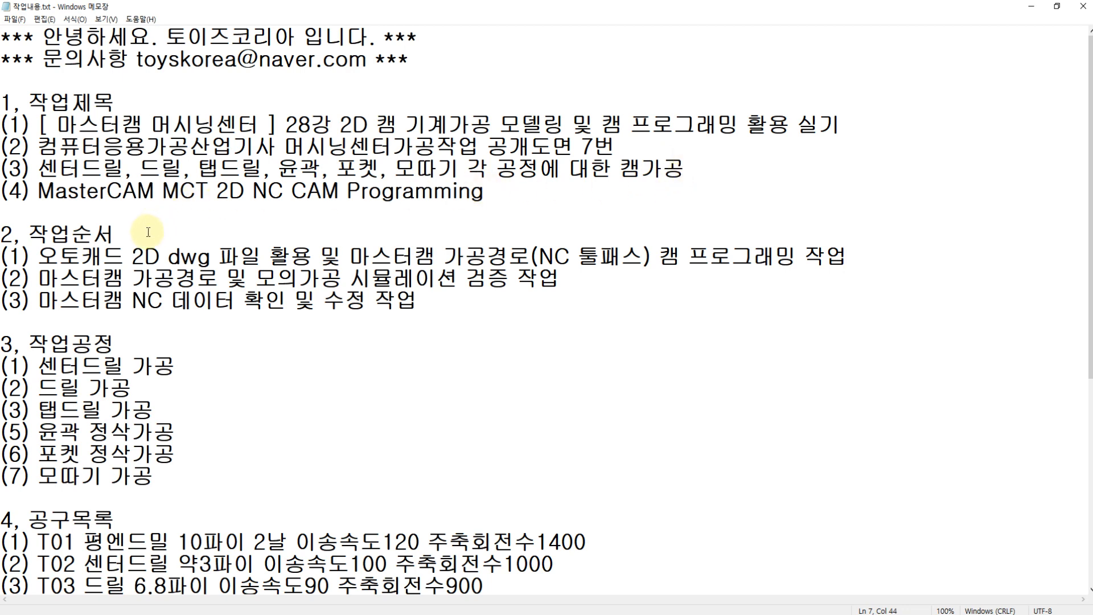
{"action": "left_click_drag", "start_coordinate": [38, 257], "coordinate": [342, 258]}
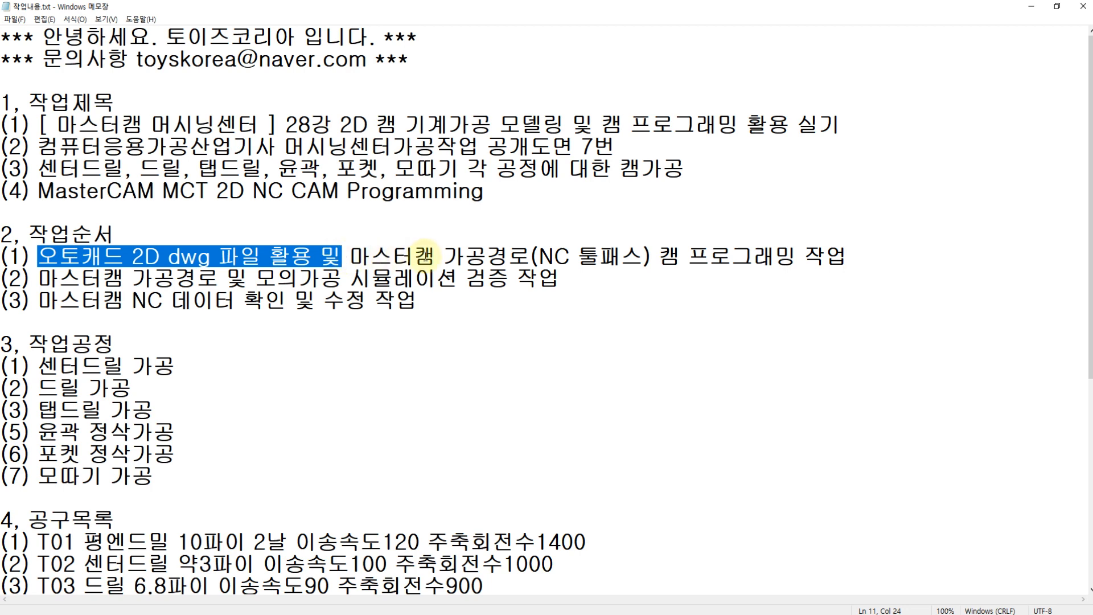
{"action": "left_click", "coordinate": [446, 255]}
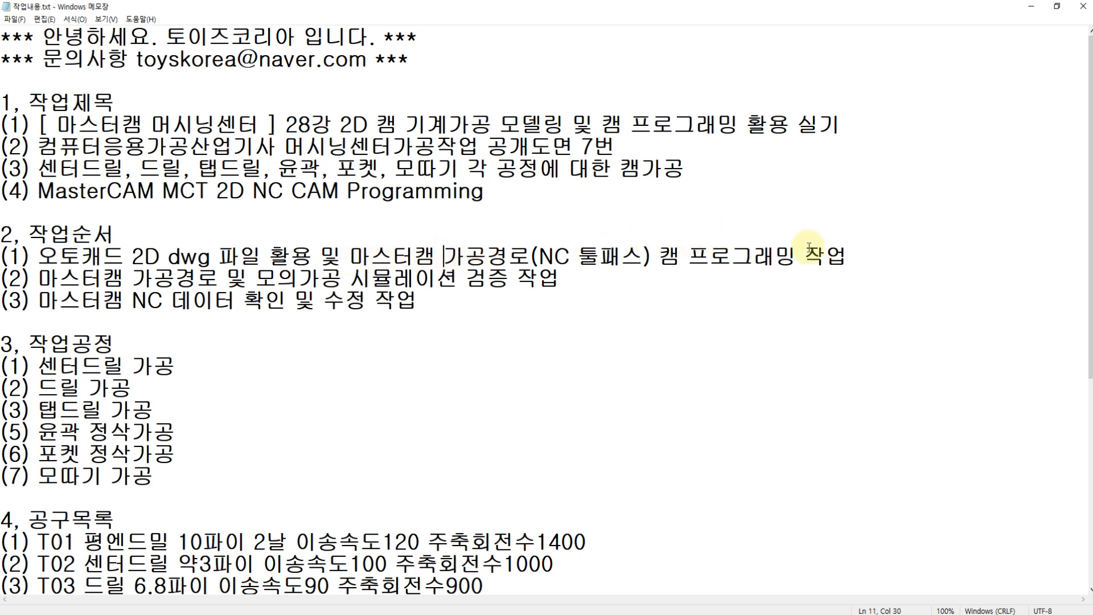
{"action": "left_click", "coordinate": [853, 261]}
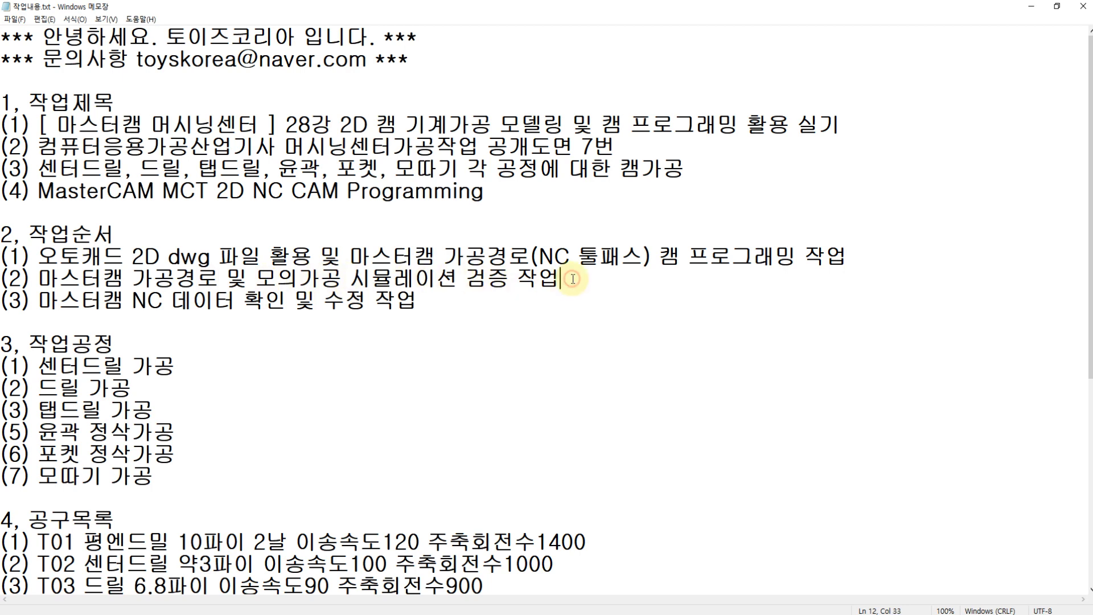
{"action": "left_click", "coordinate": [126, 304]}
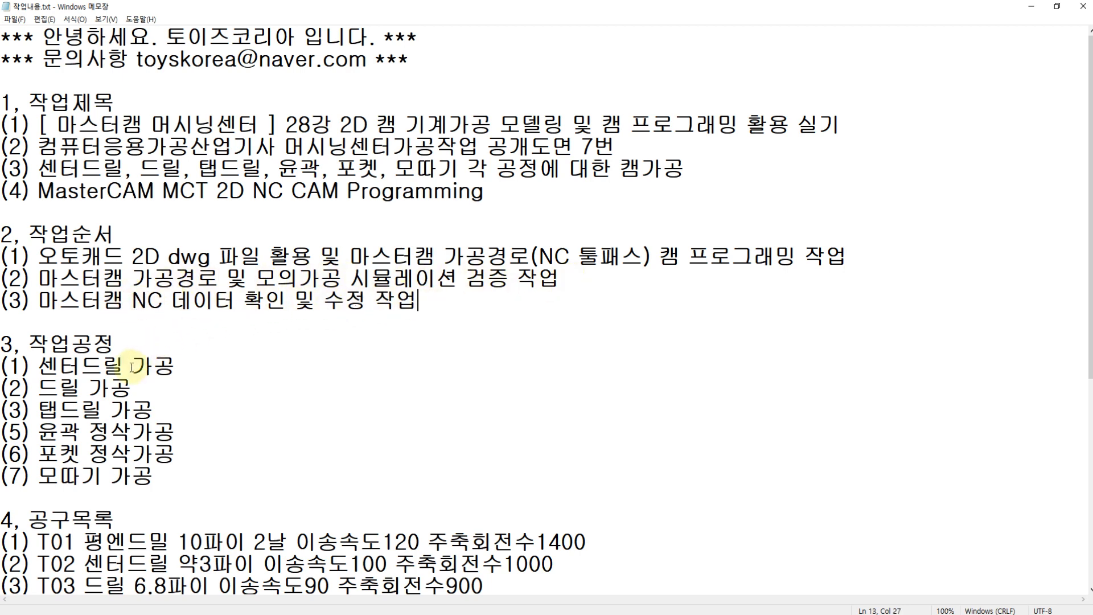
{"action": "left_click_drag", "start_coordinate": [39, 367], "coordinate": [154, 475]}
{"action": "left_click", "coordinate": [163, 472]}
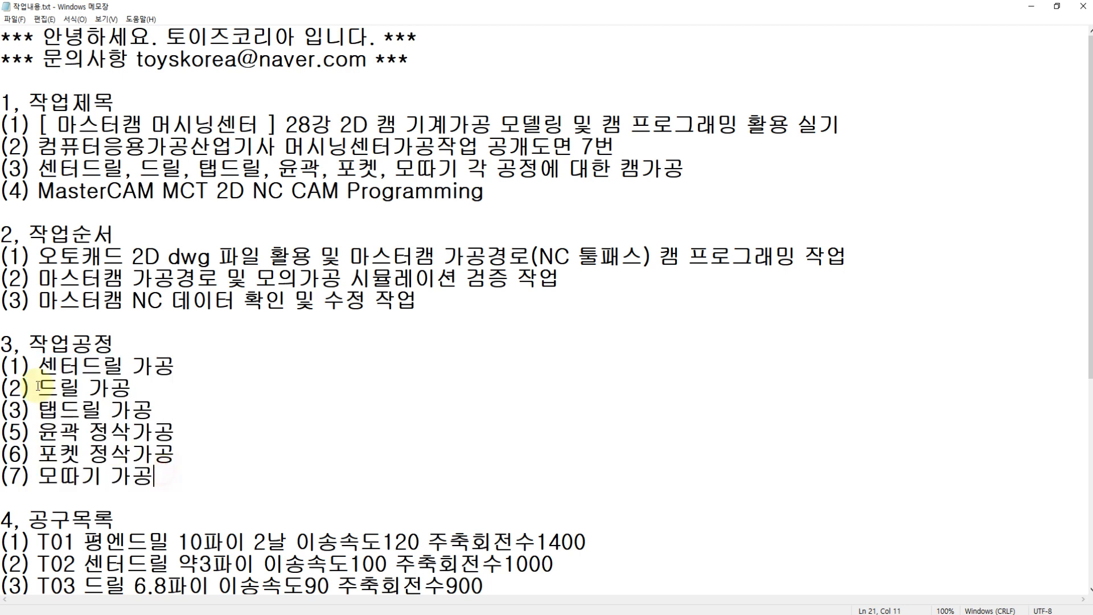
{"action": "scroll", "coordinate": [23, 419], "scroll_direction": "down", "scroll_amount": 1}
{"action": "scroll", "coordinate": [34, 424], "scroll_direction": "down", "scroll_amount": 2}
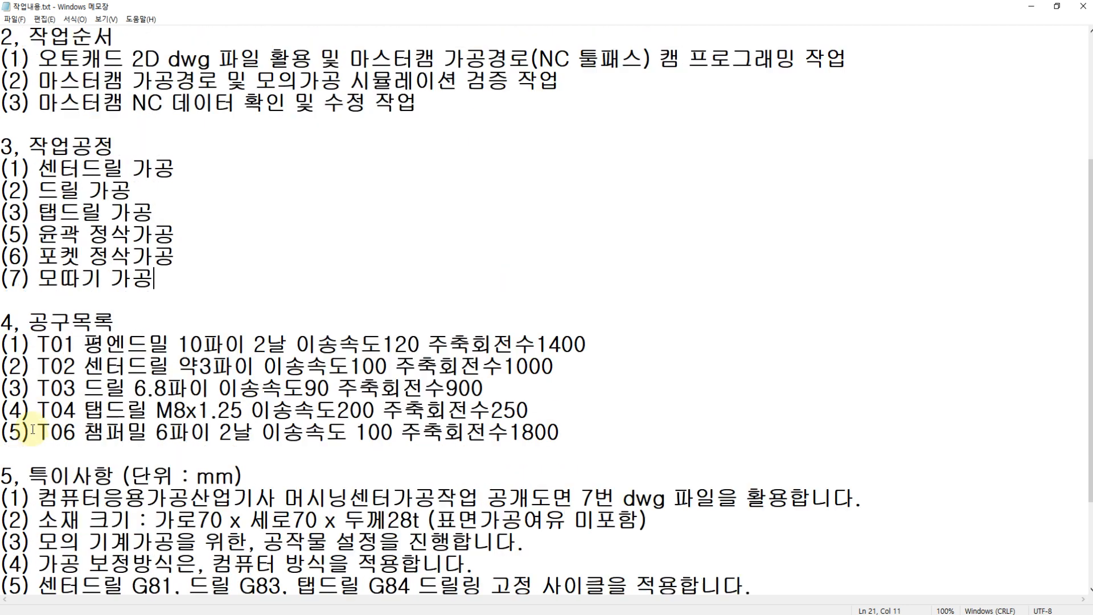
Step: Review the tool list and the special notes on the DWG file, workpiece setup, compensation method and drilling cycles
{"action": "left_click_drag", "start_coordinate": [43, 344], "coordinate": [552, 433]}
{"action": "left_click", "coordinate": [288, 454]}
{"action": "scroll", "coordinate": [288, 445], "scroll_direction": "down", "scroll_amount": 2}
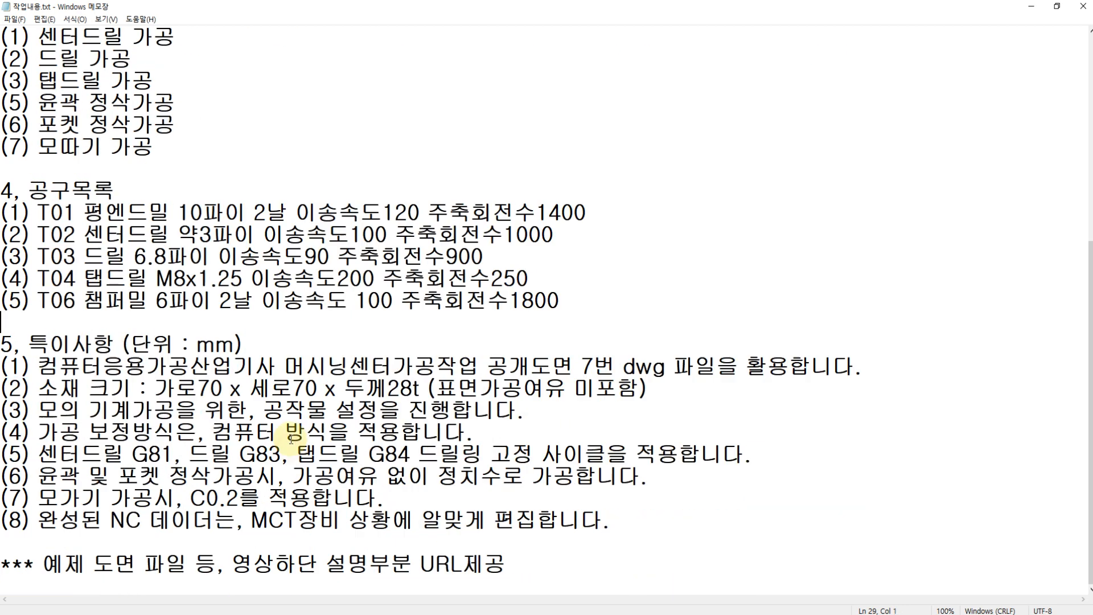
{"action": "left_click_drag", "start_coordinate": [264, 345], "coordinate": [610, 521]}
{"action": "left_click", "coordinate": [288, 348]}
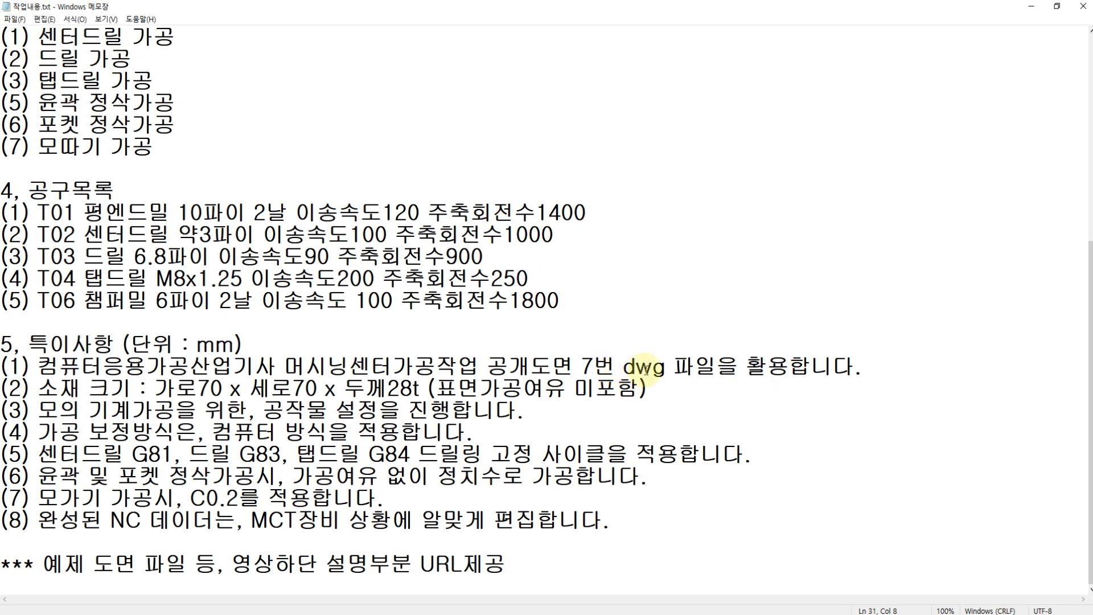
{"action": "left_click_drag", "start_coordinate": [622, 368], "coordinate": [719, 368]}
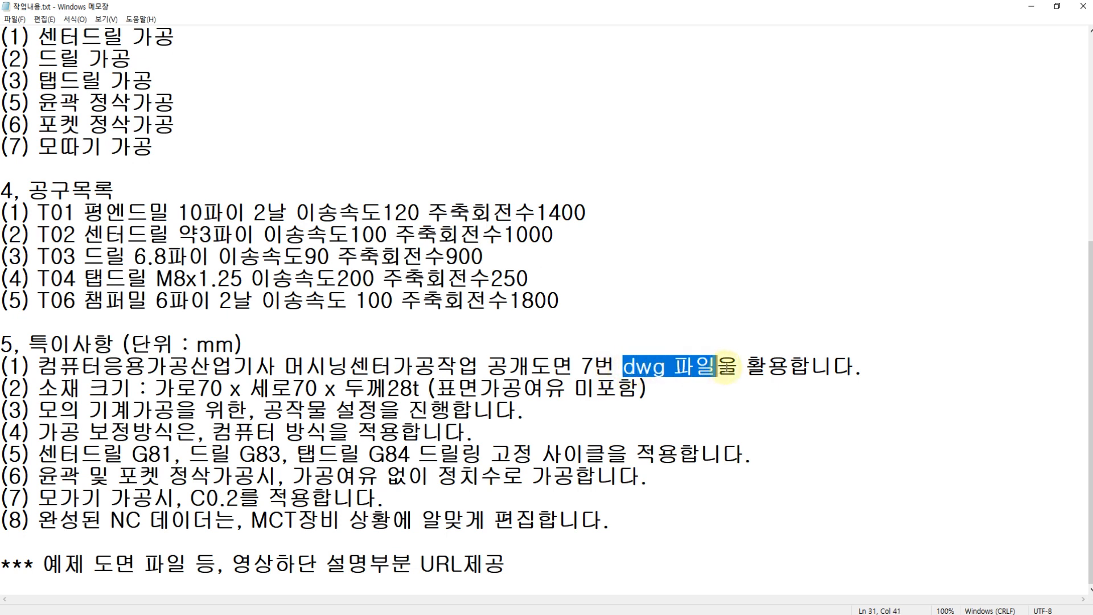
{"action": "left_click", "coordinate": [676, 384]}
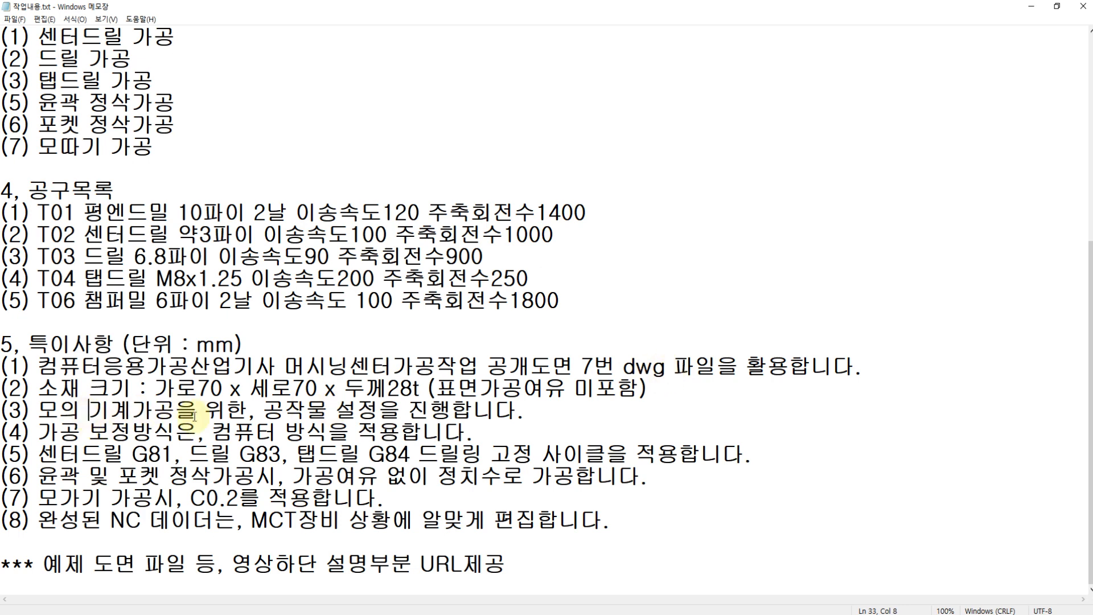
{"action": "left_click_drag", "start_coordinate": [268, 410], "coordinate": [379, 410]}
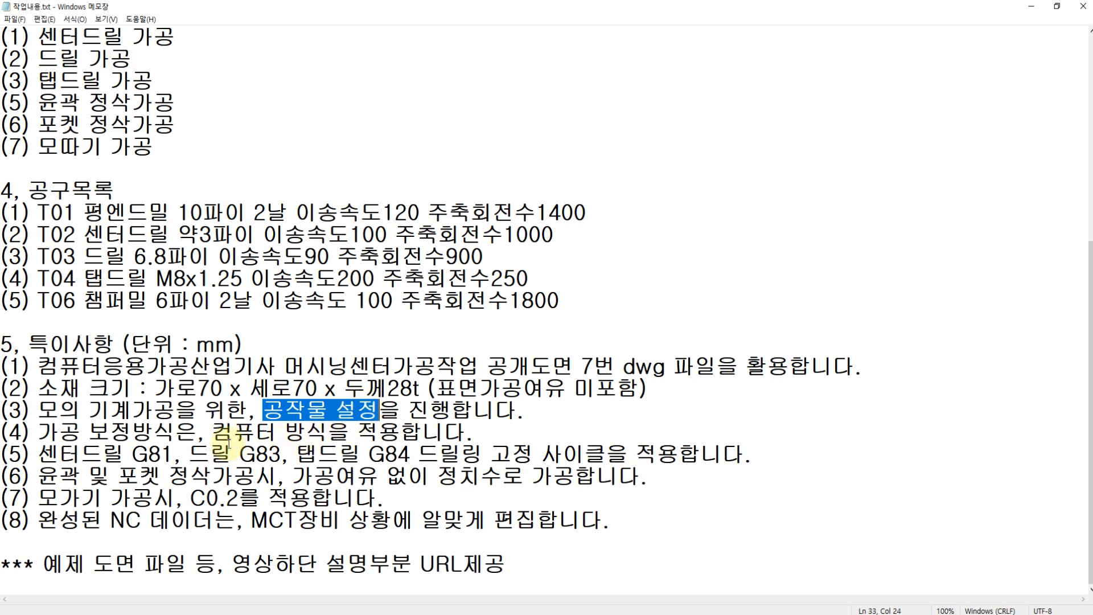
{"action": "left_click_drag", "start_coordinate": [211, 433], "coordinate": [314, 433]}
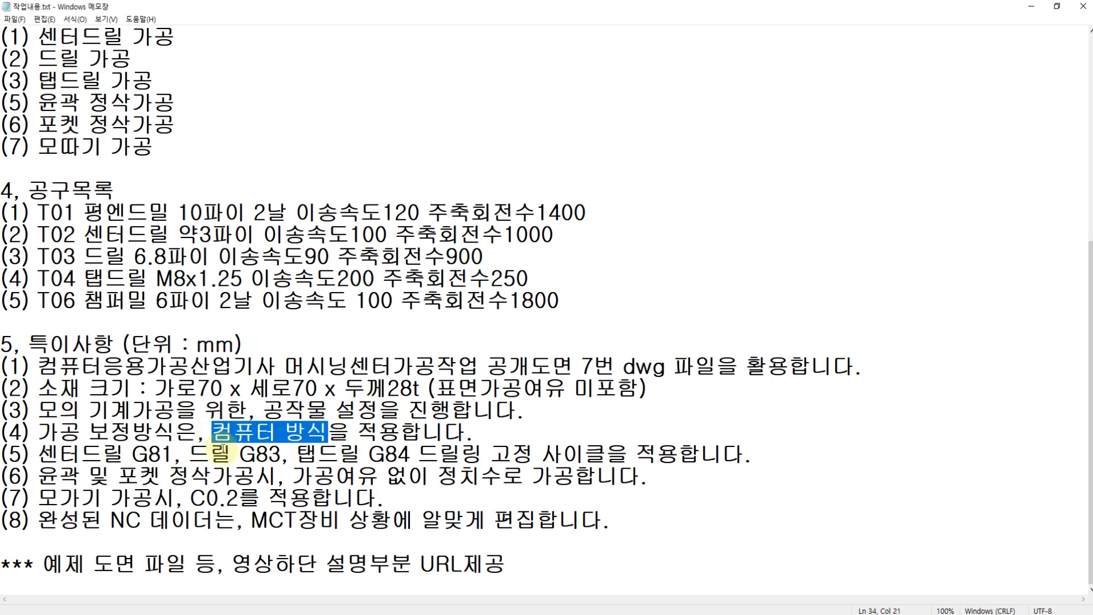
{"action": "left_click", "coordinate": [173, 453]}
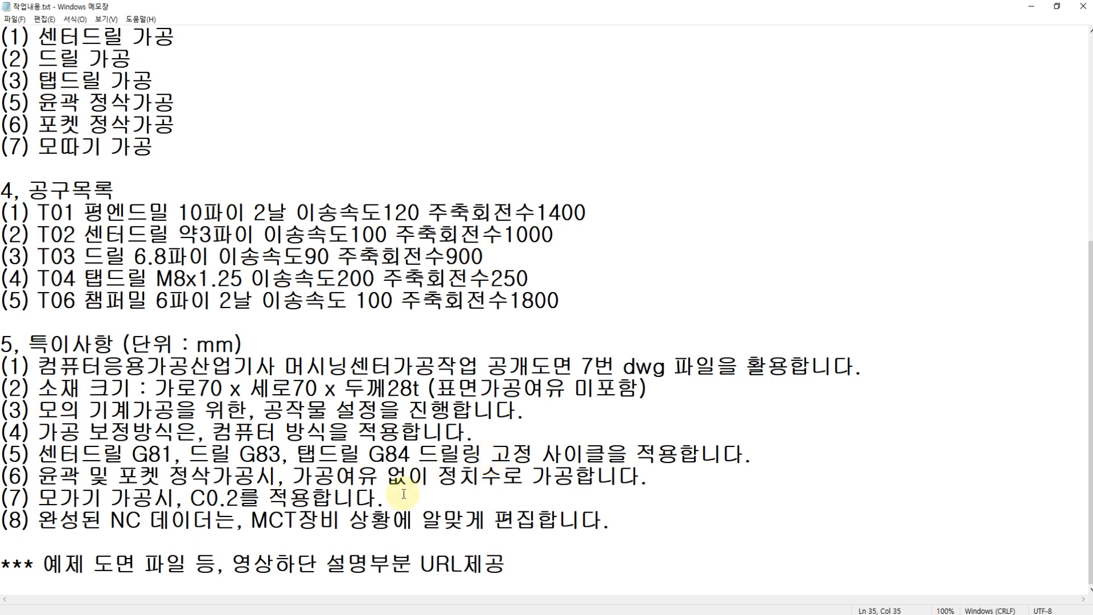
{"action": "left_click", "coordinate": [617, 521]}
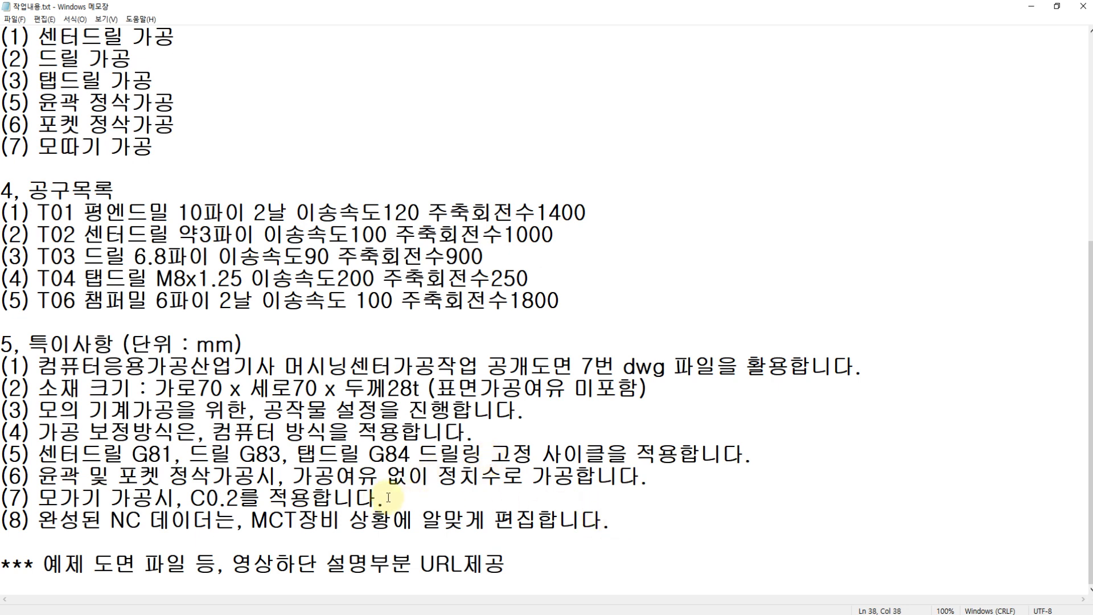
Step: Correct the typo in special note 7 so that the chamfering term reads 모따기
{"action": "left_click_drag", "start_coordinate": [385, 500], "coordinate": [109, 493]}
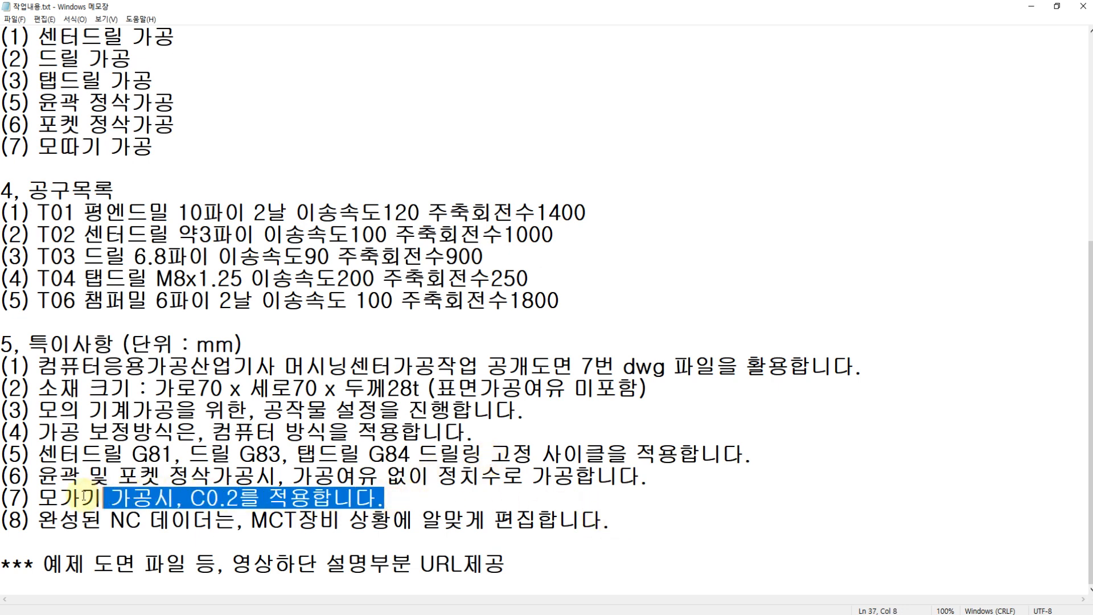
{"action": "left_click", "coordinate": [83, 496]}
{"action": "key", "text": "BackSpace"}
{"action": "type", "text": "ㄷ"}
{"action": "key", "text": "BackSpace"}
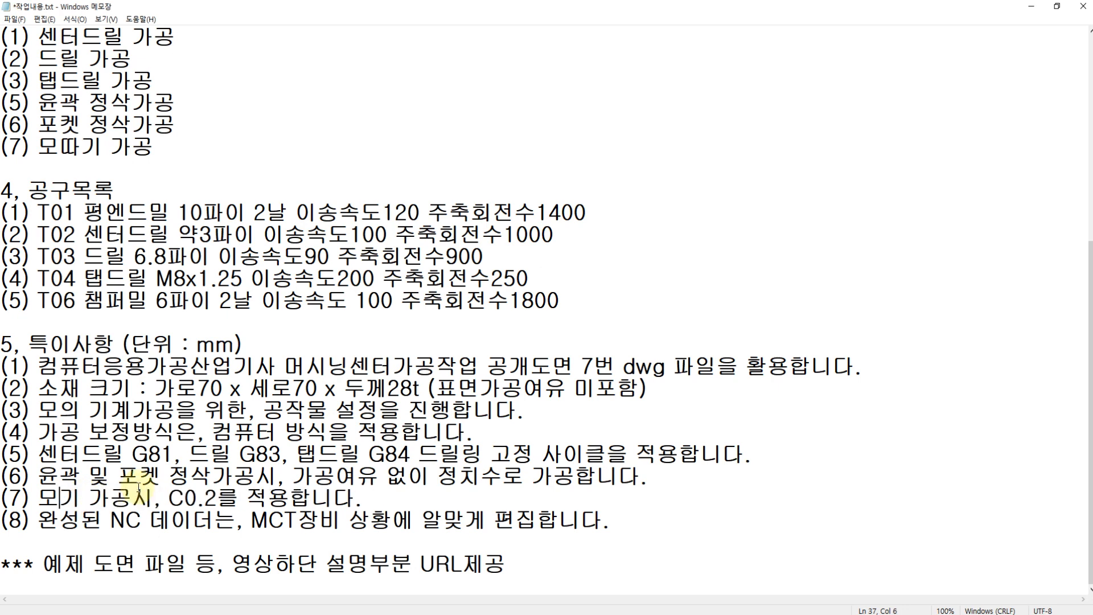
{"action": "type", "text": "따"}
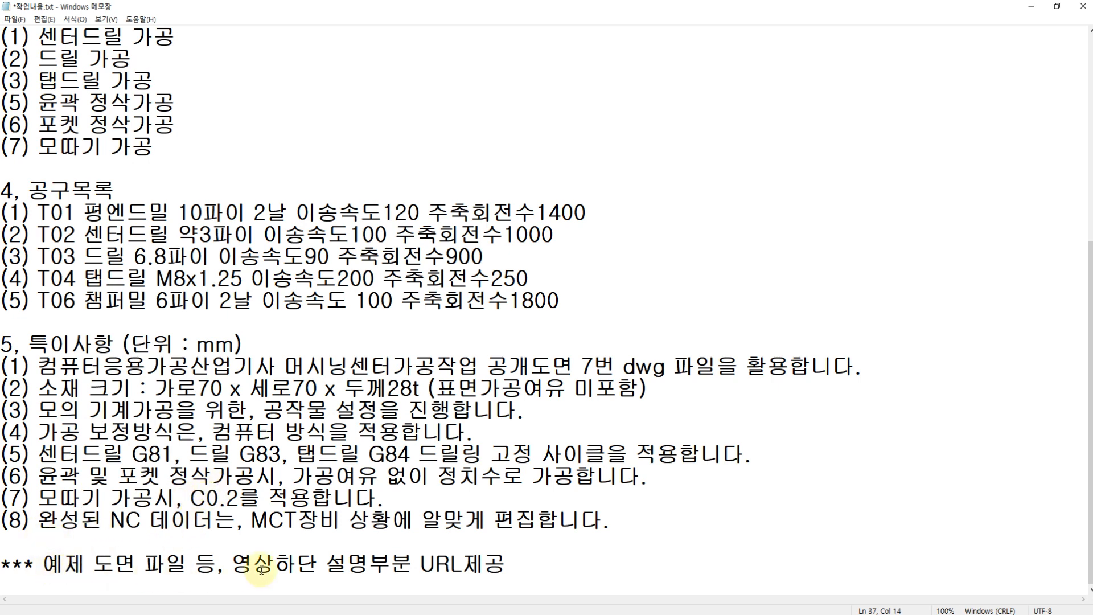
Step: Renumber the 윤곽, 포켓 and 모따기 entries in the 작업공정 list as 4, 5 and 6, and save the notes
{"action": "left_click", "coordinate": [426, 564]}
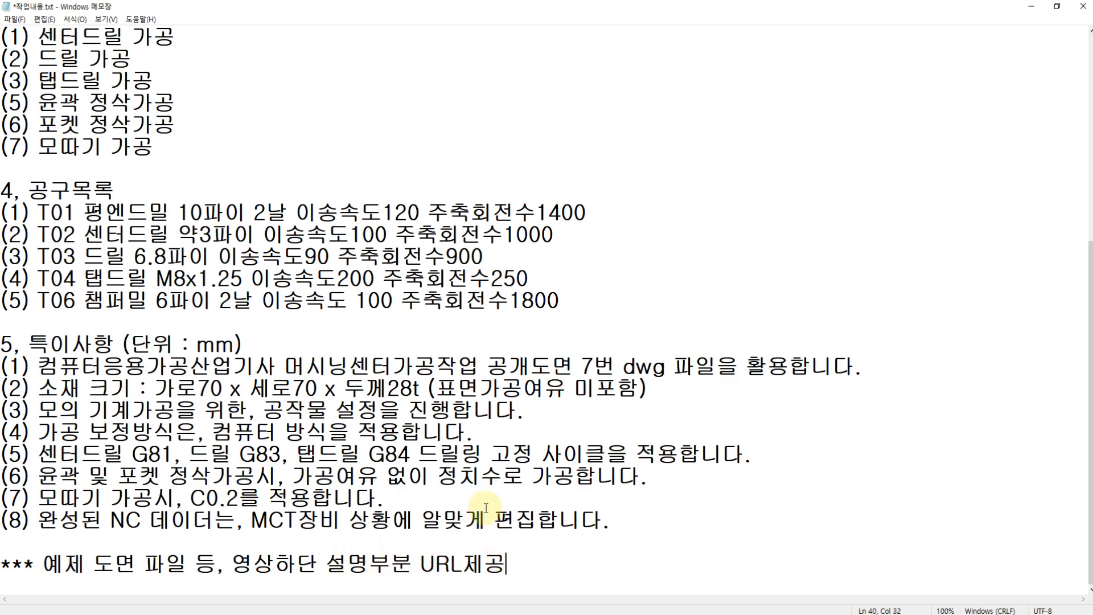
{"action": "scroll", "coordinate": [347, 468], "scroll_direction": "up", "scroll_amount": 5}
{"action": "scroll", "coordinate": [304, 447], "scroll_direction": "down", "scroll_amount": 1}
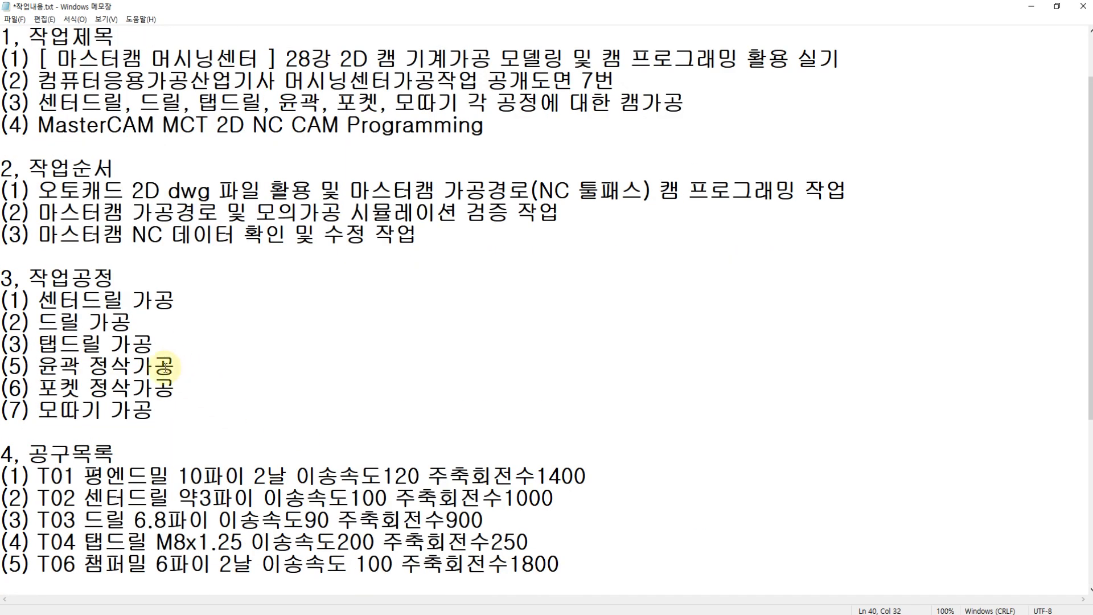
{"action": "left_click", "coordinate": [23, 365]}
{"action": "key", "text": "BackSpace"}
{"action": "type", "text": "4"}
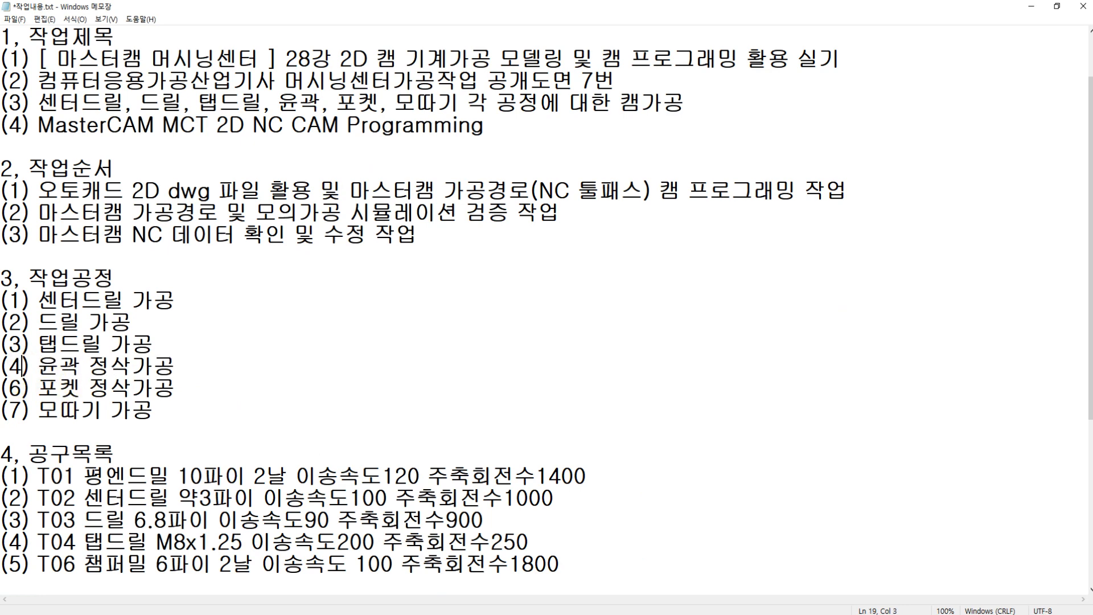
{"action": "key", "text": "Down"}
{"action": "key", "text": "BackSpace"}
{"action": "type", "text": "6"}
{"action": "key", "text": "ctrl+s"}
{"action": "left_click", "coordinate": [49, 304]}
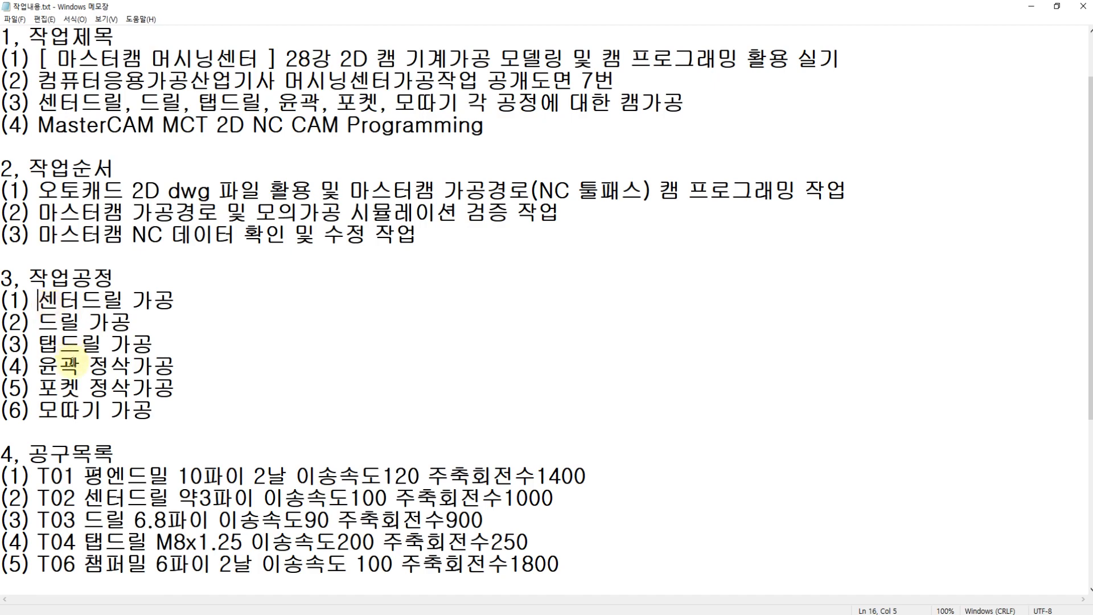
Step: Switch to AutoCAD and compare the plate drawing with the PDF exam drawing in Acrobat Reader
{"action": "key", "text": "alt+Tab"}
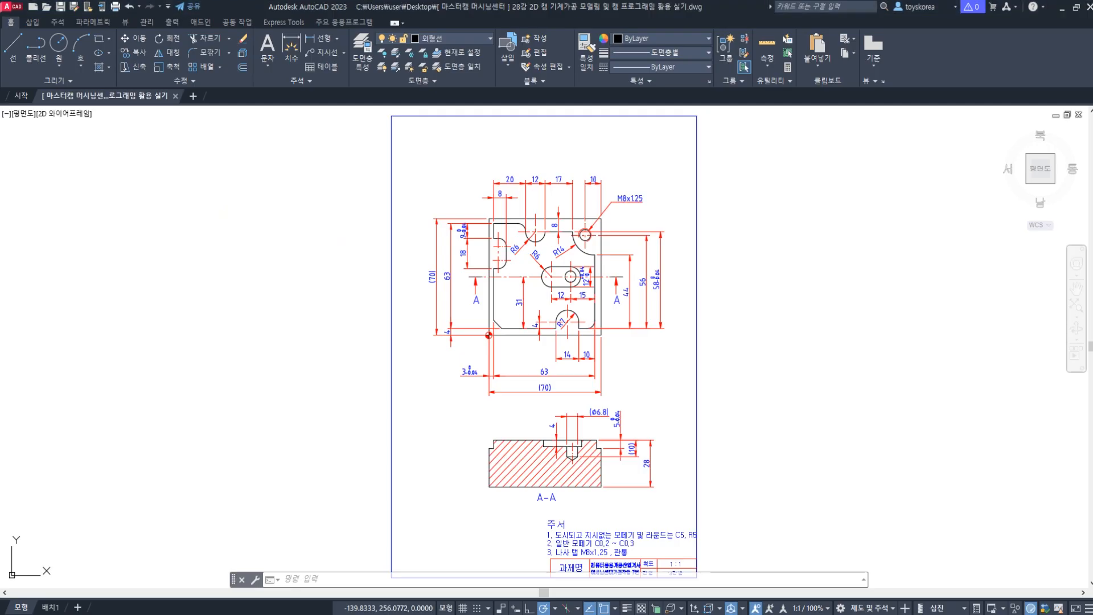
{"action": "scroll", "coordinate": [532, 292], "scroll_direction": "up", "scroll_amount": 3}
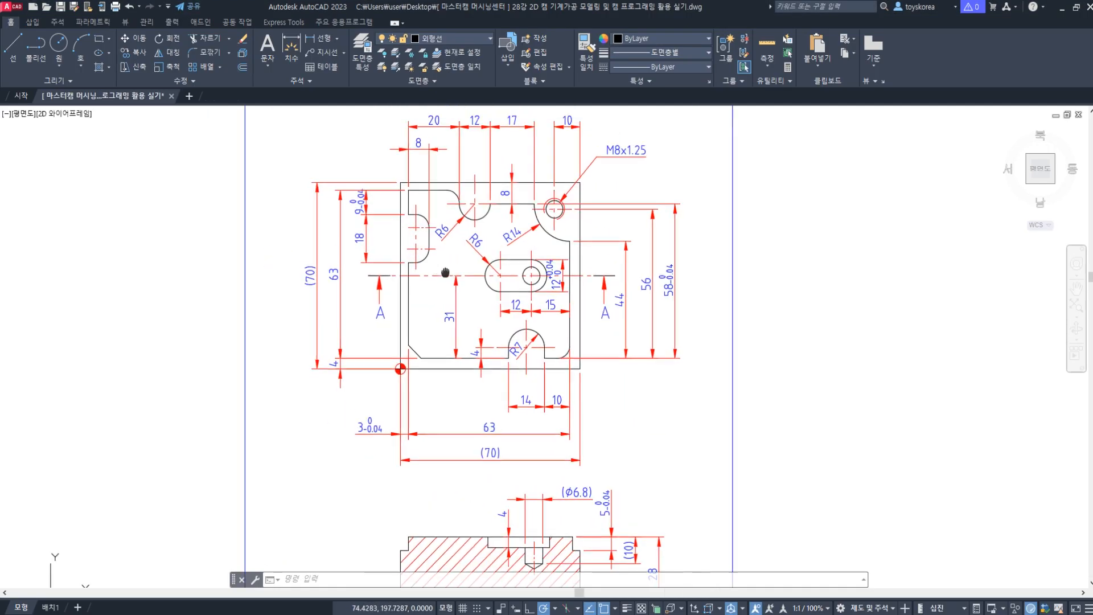
{"action": "scroll", "coordinate": [480, 316], "scroll_direction": "down", "scroll_amount": 3}
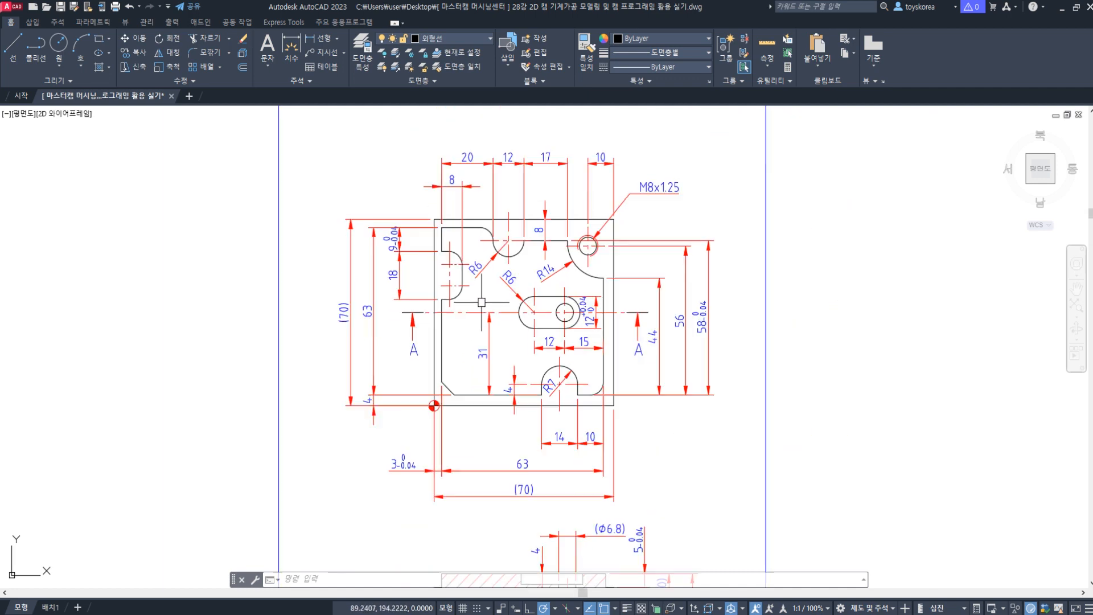
{"action": "middle_click_drag", "start_coordinate": [480, 314], "coordinate": [492, 263]}
{"action": "key", "text": "alt+Tab"}
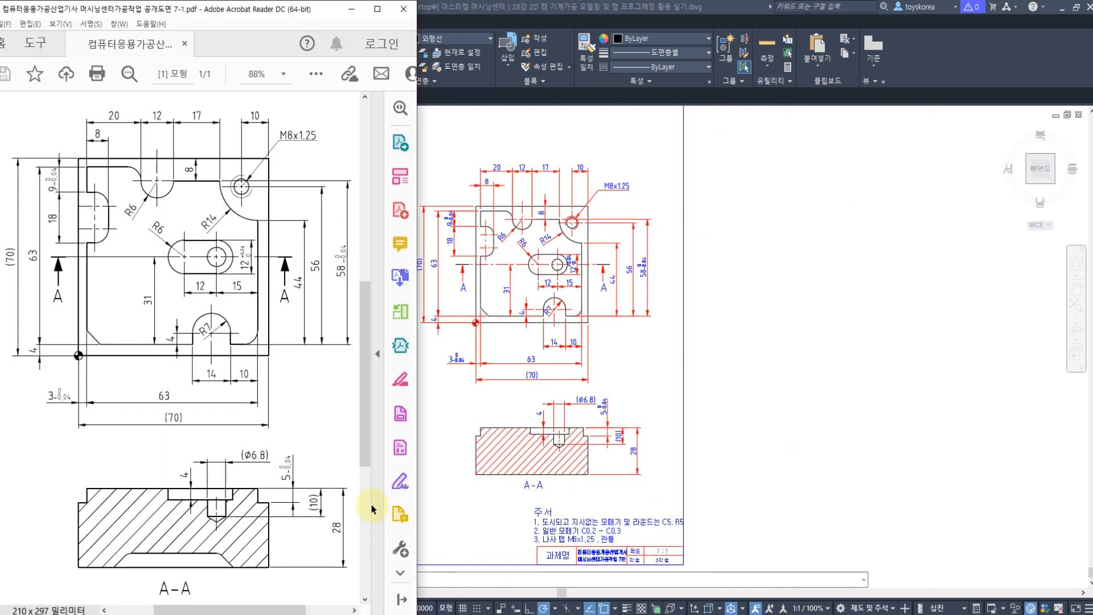
{"action": "scroll", "coordinate": [174, 303], "scroll_direction": "up", "scroll_amount": 3}
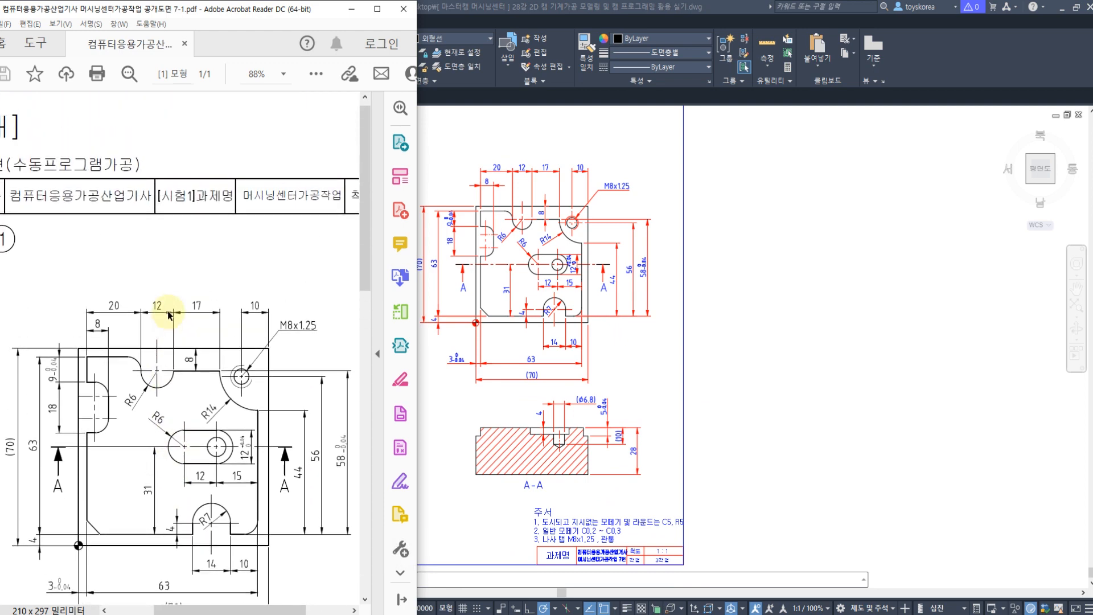
{"action": "left_click", "coordinate": [567, 272]}
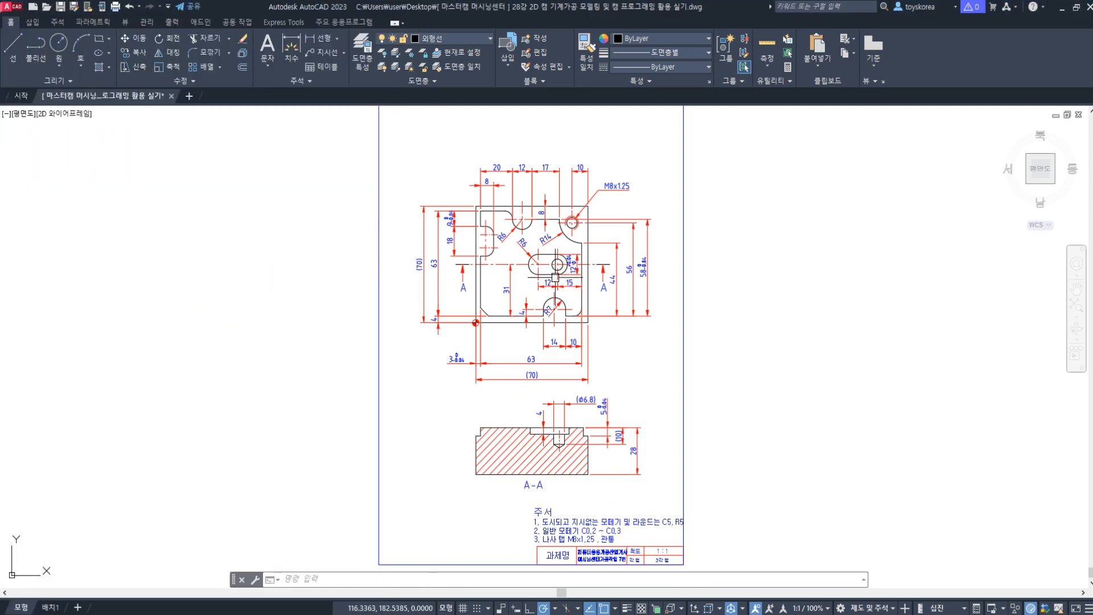
Step: Check the empty Mastercam session, return to AutoCAD and examine the plate's dimensioned top view and section
{"action": "key", "text": "alt+Tab"}
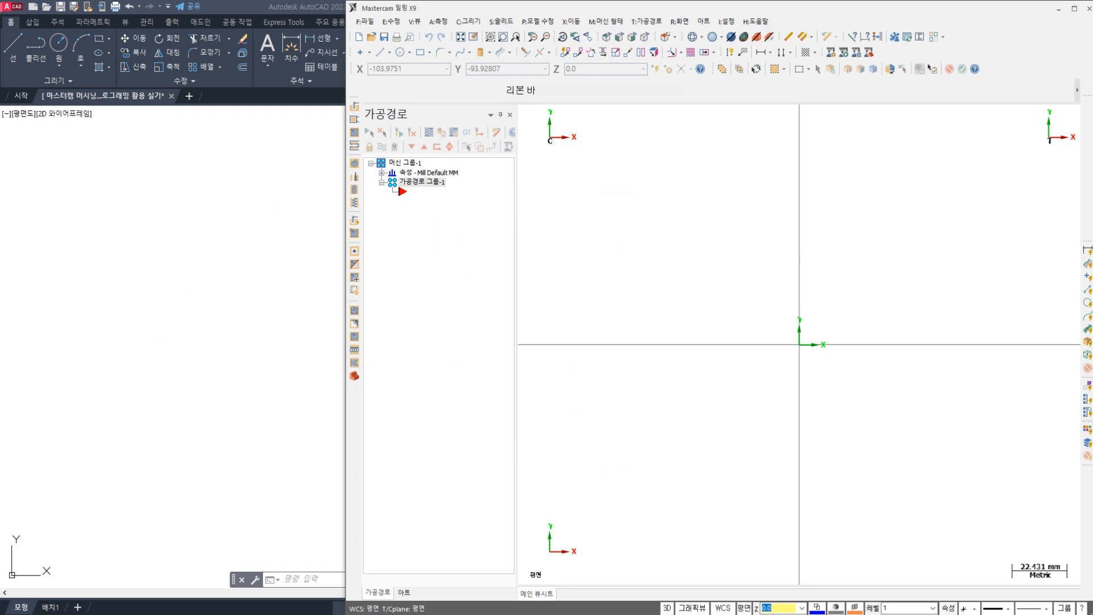
{"action": "key", "text": "alt+Tab"}
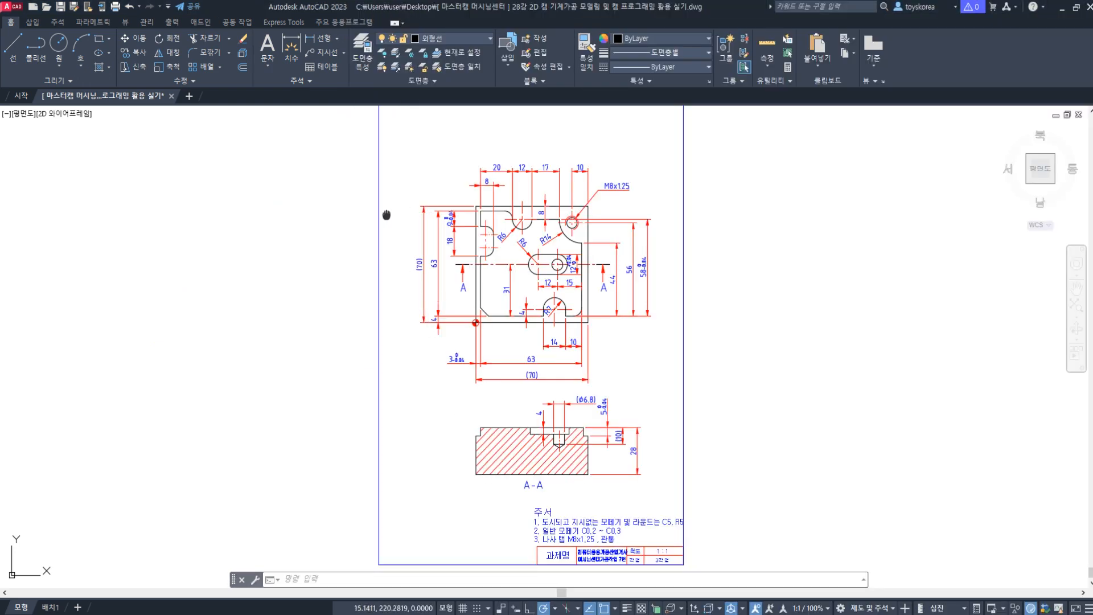
{"action": "mouse_move", "coordinate": [386, 215]}
{"action": "middle_mouse_down"}
{"action": "mouse_move", "coordinate": [358, 219]}
{"action": "mouse_move", "coordinate": [321, 188]}
{"action": "middle_mouse_up"}
{"action": "scroll", "coordinate": [375, 209], "scroll_direction": "up", "scroll_amount": 2}
{"action": "scroll", "coordinate": [353, 191], "scroll_direction": "down", "scroll_amount": 2}
{"action": "scroll", "coordinate": [392, 250], "scroll_direction": "up", "scroll_amount": 2}
{"action": "mouse_move", "coordinate": [391, 243]}
{"action": "middle_mouse_down"}
{"action": "mouse_move", "coordinate": [394, 309]}
{"action": "mouse_move", "coordinate": [402, 261]}
{"action": "middle_mouse_up"}
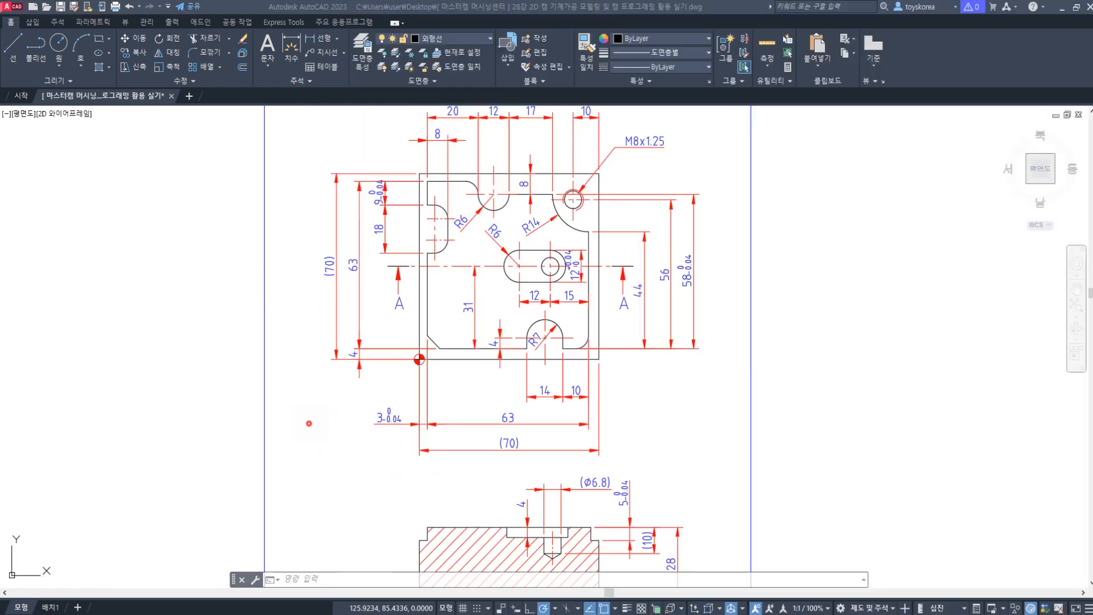
{"action": "mouse_move", "coordinate": [433, 410]}
{"action": "middle_mouse_down"}
{"action": "mouse_move", "coordinate": [450, 326]}
{"action": "mouse_move", "coordinate": [472, 384]}
{"action": "middle_mouse_up"}
{"action": "middle_click_drag", "start_coordinate": [441, 279], "coordinate": [449, 324]}
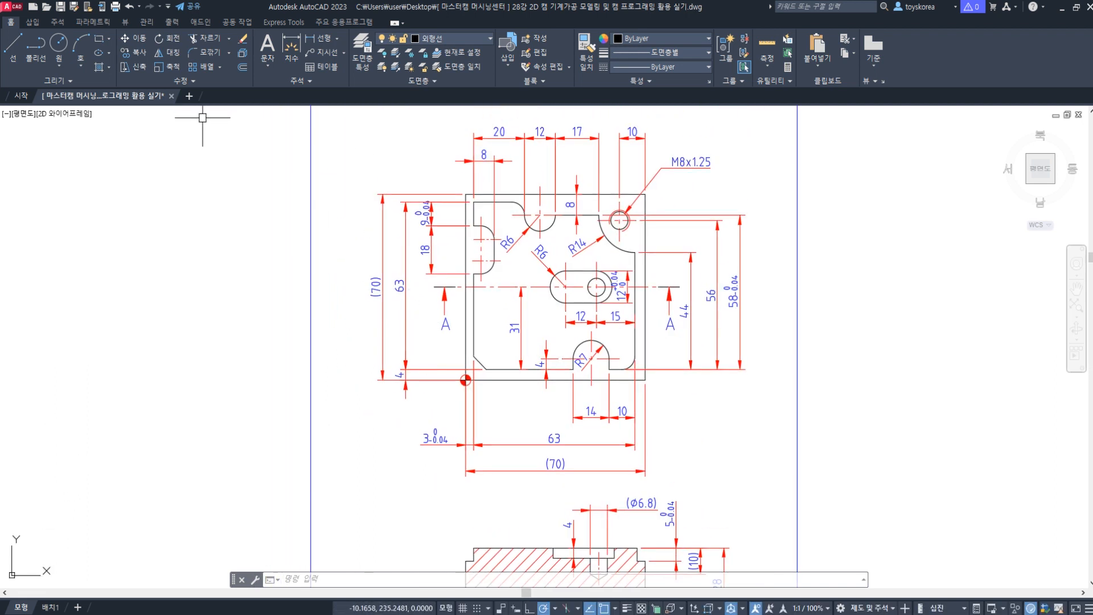
Step: Save the plate drawing to the desktop in AutoCAD 2000/LT2000 DWG format, replacing the existing file of the same name
{"action": "left_click", "coordinate": [11, 8]}
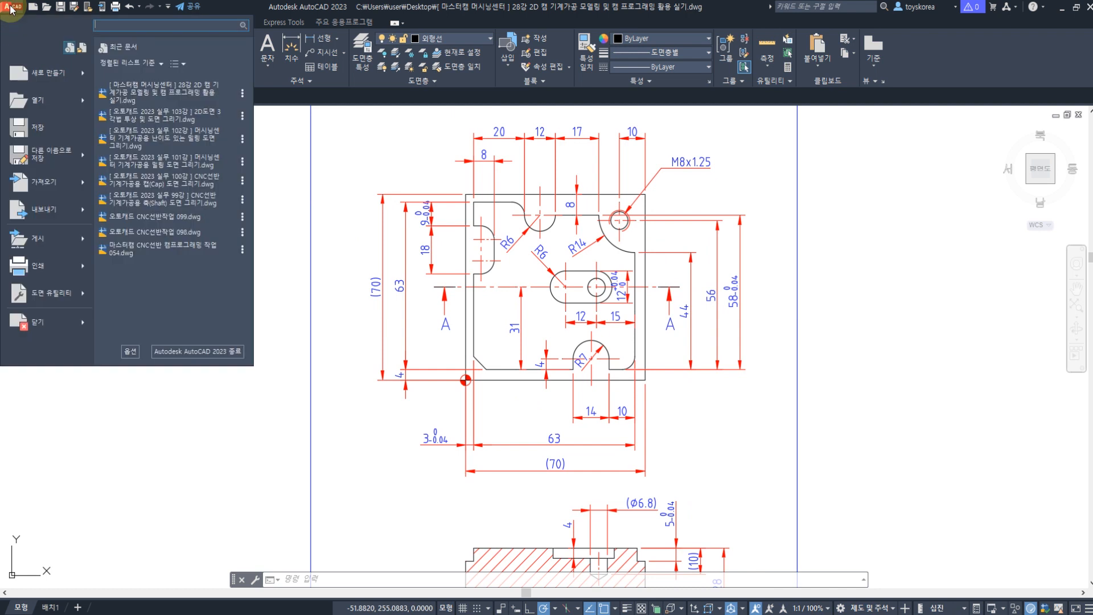
{"action": "mouse_move", "coordinate": [43, 163]}
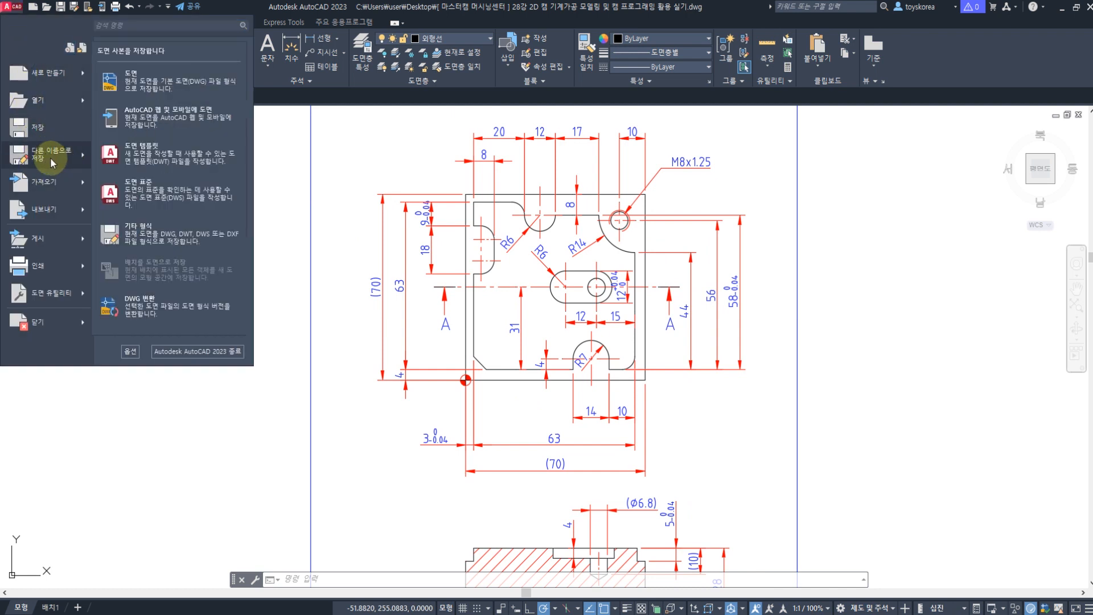
{"action": "left_click", "coordinate": [46, 155]}
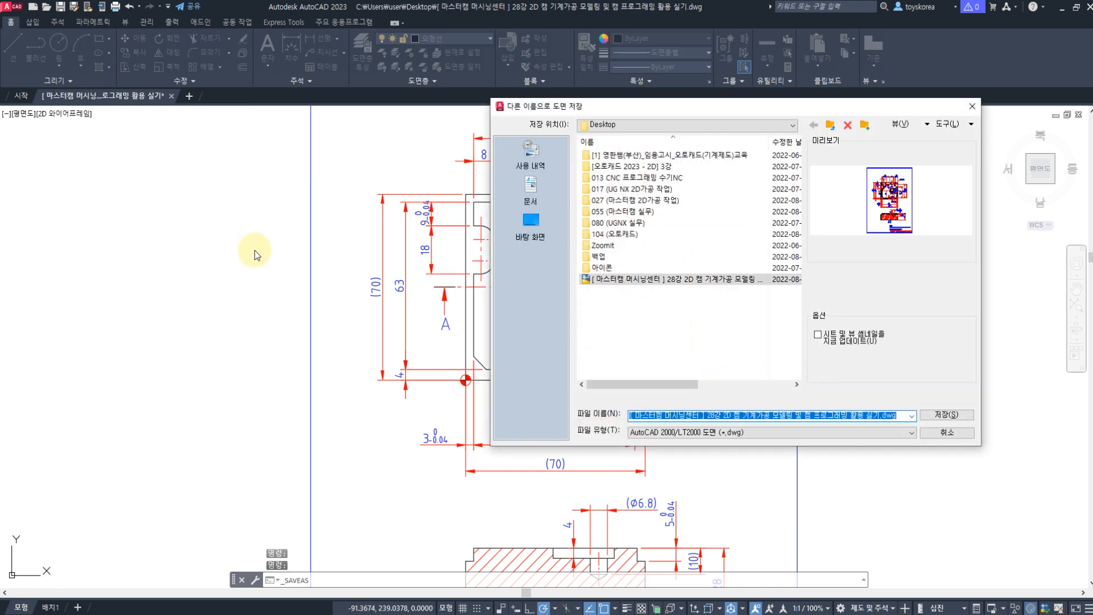
{"action": "left_click", "coordinate": [530, 218]}
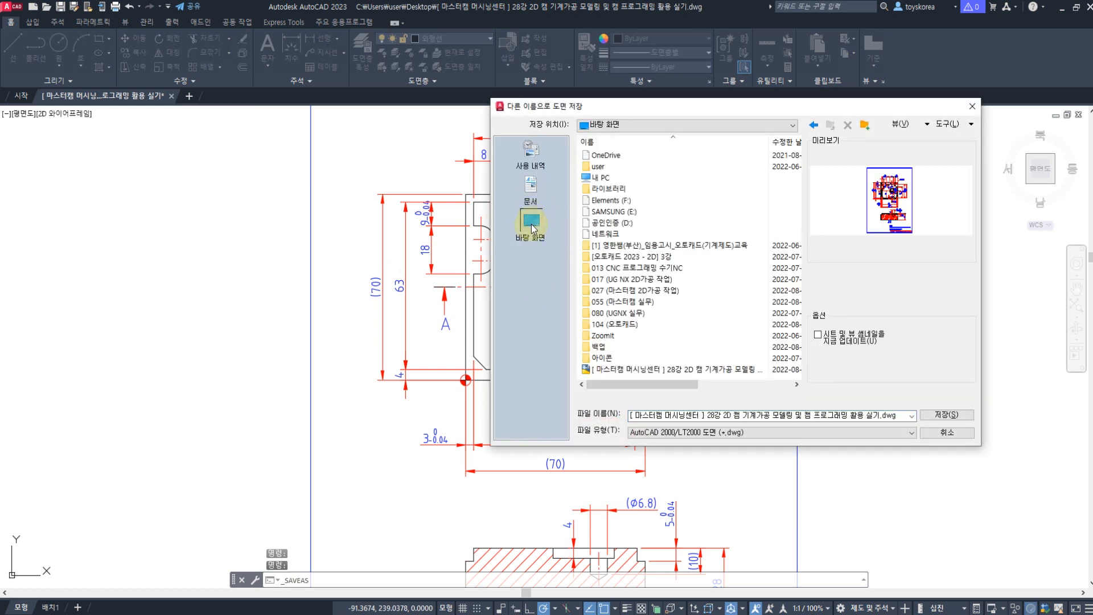
{"action": "left_click", "coordinate": [699, 431]}
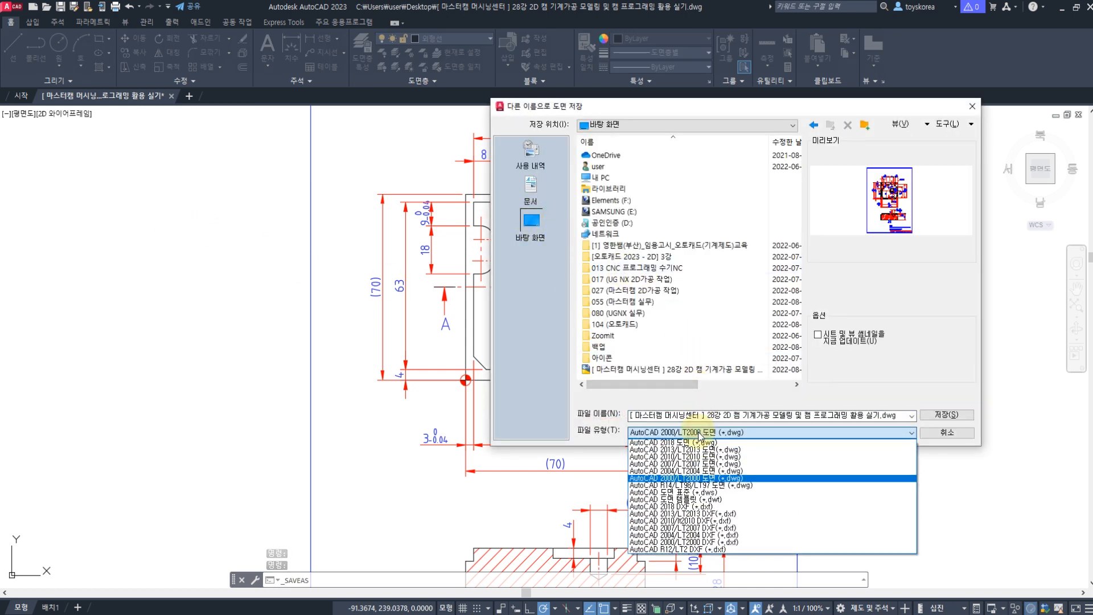
{"action": "left_click", "coordinate": [694, 479]}
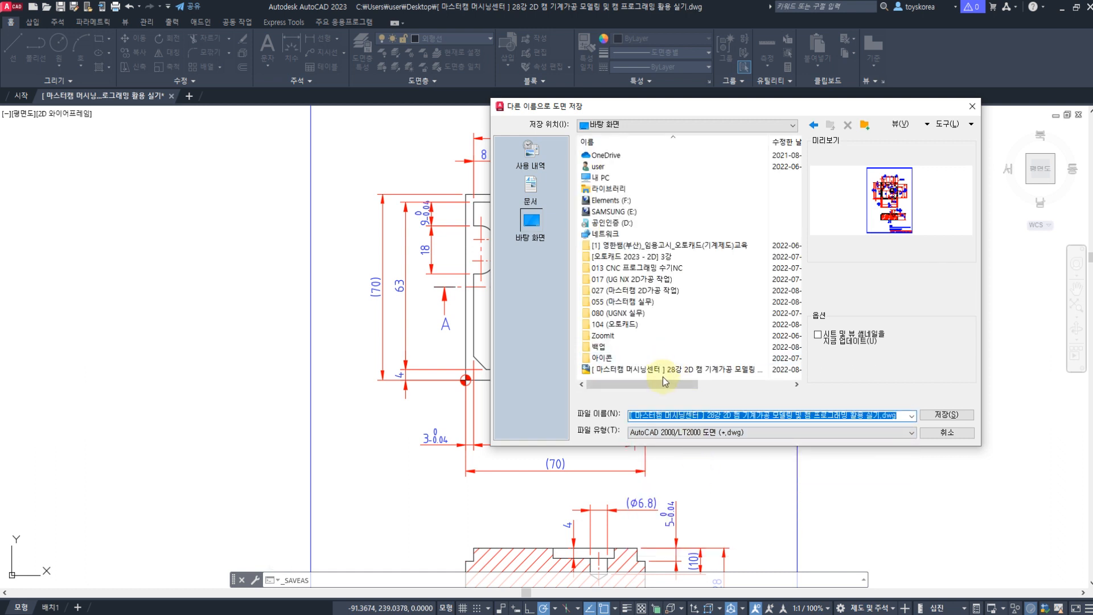
{"action": "left_click", "coordinate": [671, 373]}
{"action": "left_click", "coordinate": [944, 415]}
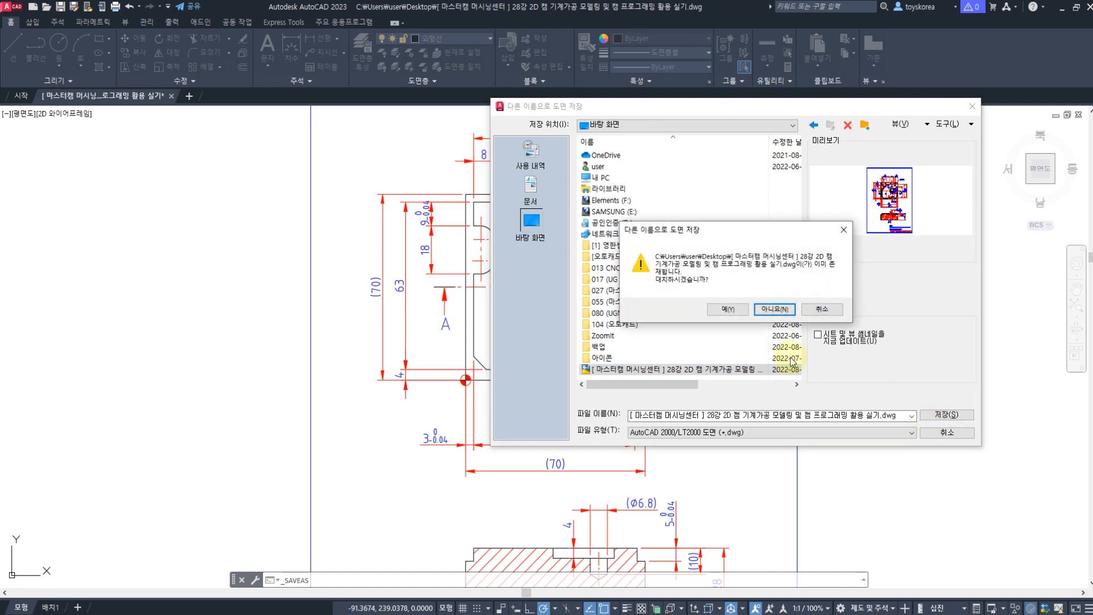
{"action": "left_click", "coordinate": [728, 309]}
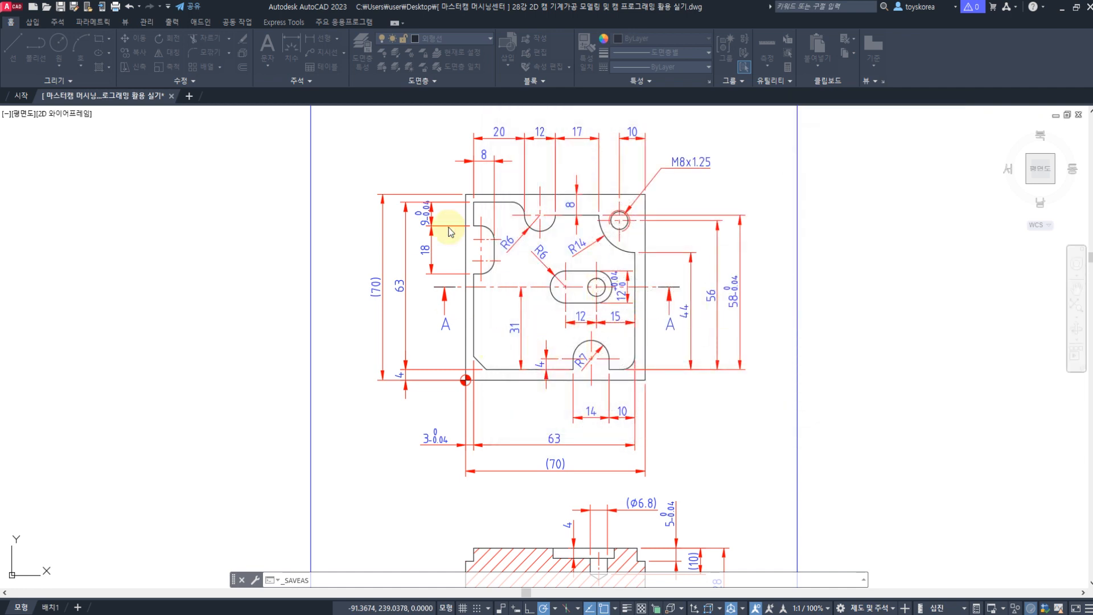
Step: Glance at the Mastercam session, return to AutoCAD and save the plate drawing again
{"action": "middle_click_drag", "start_coordinate": [478, 310], "coordinate": [467, 309]}
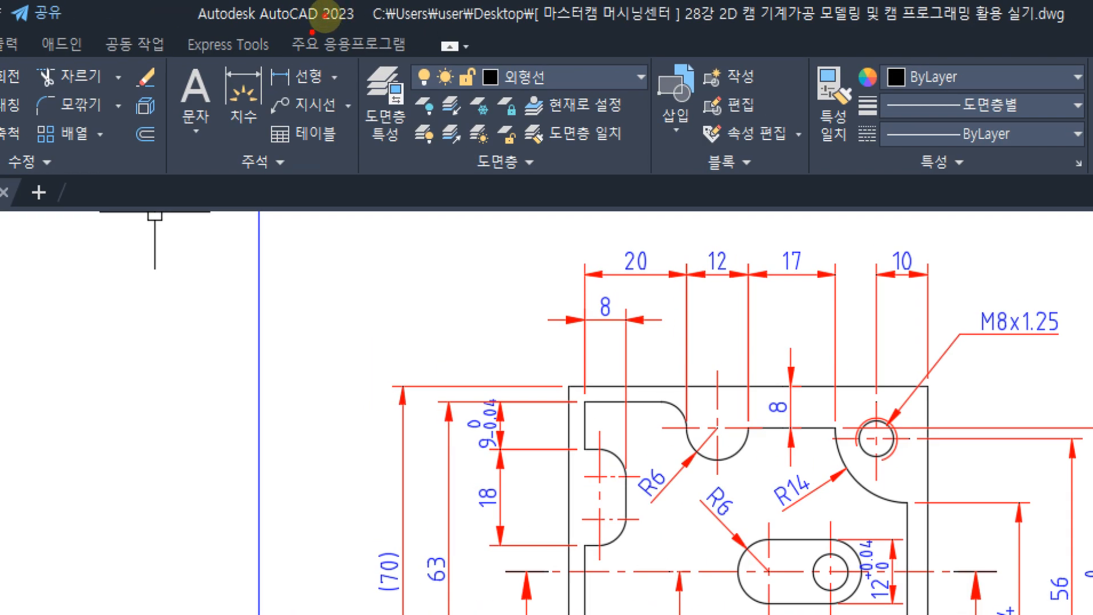
{"action": "mouse_move", "coordinate": [359, 14]}
{"action": "left_mouse_down"}
{"action": "mouse_move", "coordinate": [332, 17]}
{"action": "mouse_move", "coordinate": [352, 20]}
{"action": "left_mouse_up"}
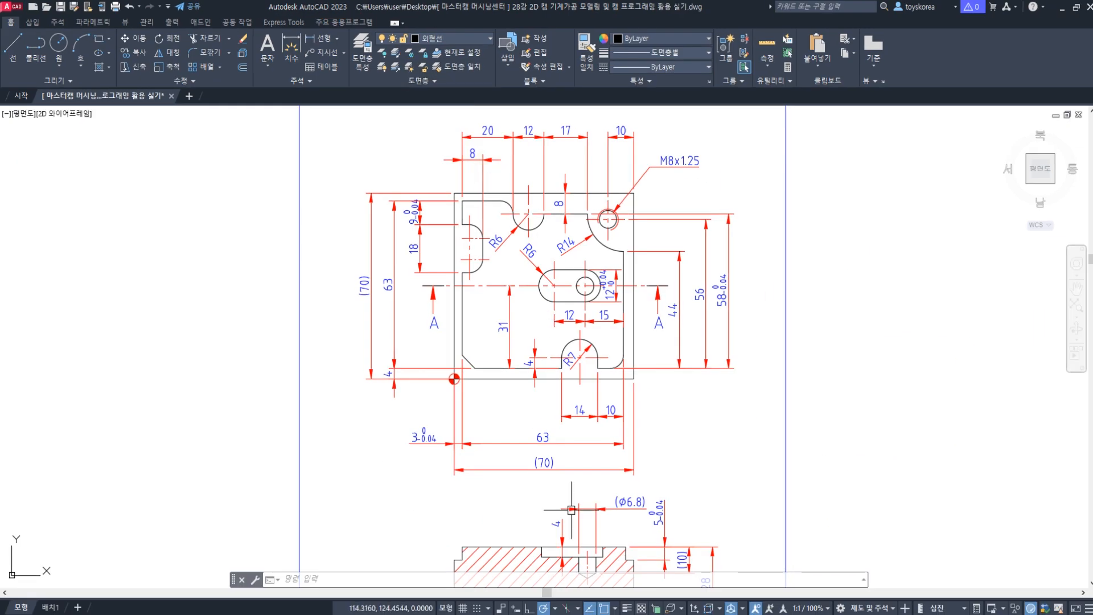
{"action": "key", "text": "alt+Tab"}
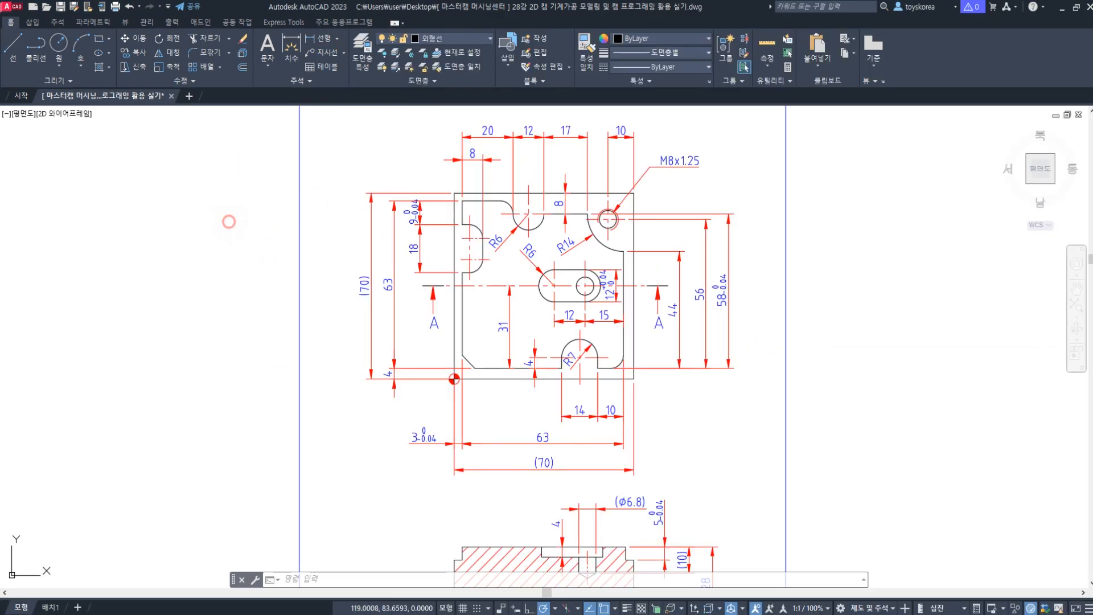
{"action": "middle_click_drag", "start_coordinate": [232, 240], "coordinate": [221, 221]}
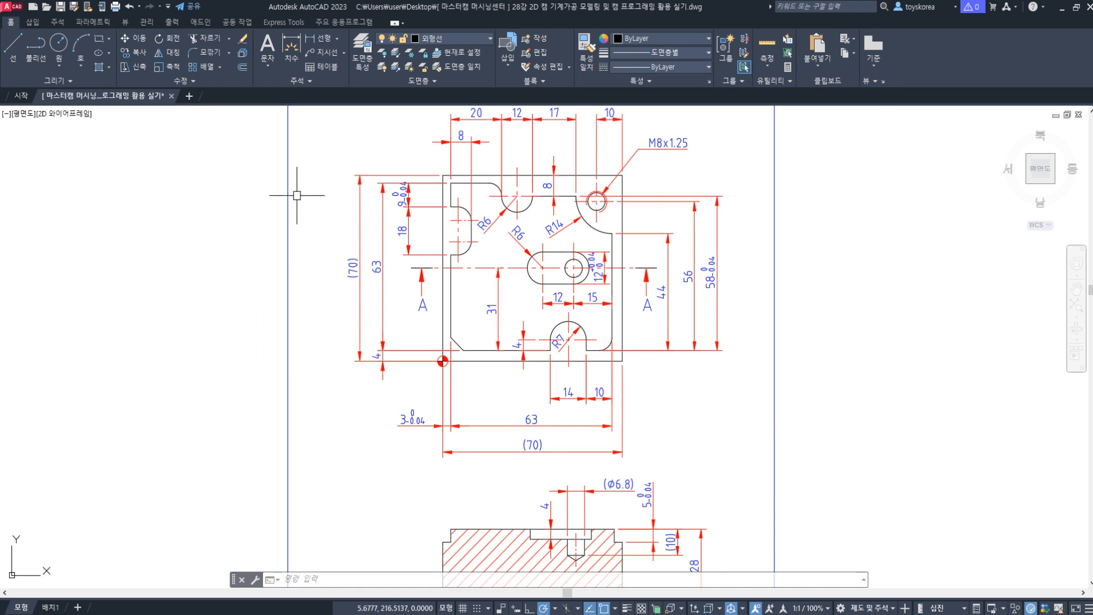
{"action": "key", "text": "ctrl+s"}
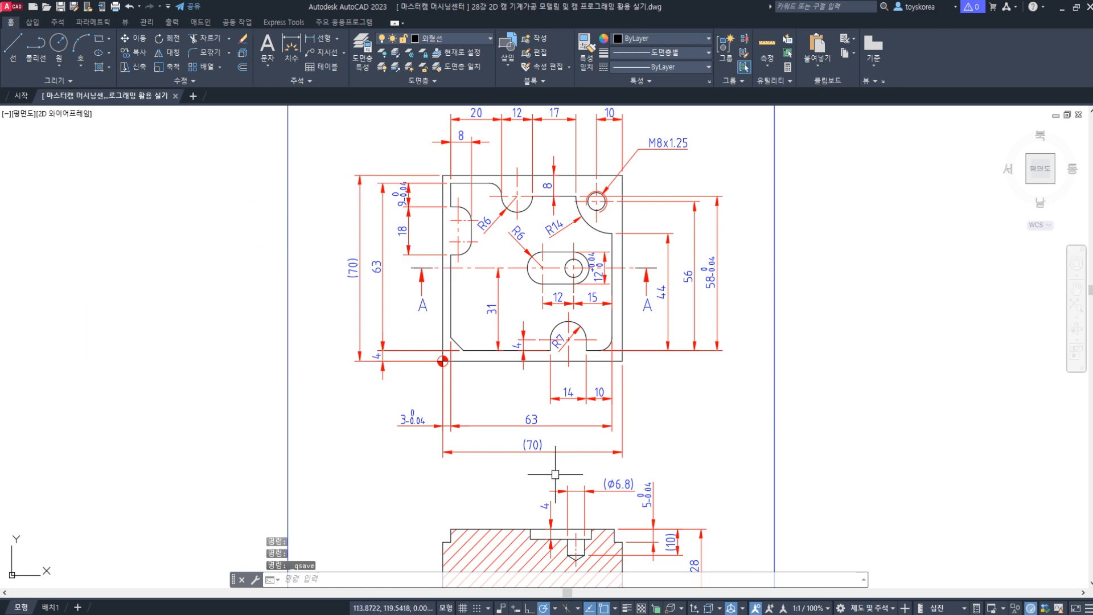
Step: Switch to Acrobat Reader to review the exam drawing's top view and section A-A, and bring Mastercam back beside it
{"action": "key", "text": "alt+Tab"}
{"action": "scroll", "coordinate": [215, 280], "scroll_direction": "down", "scroll_amount": 5}
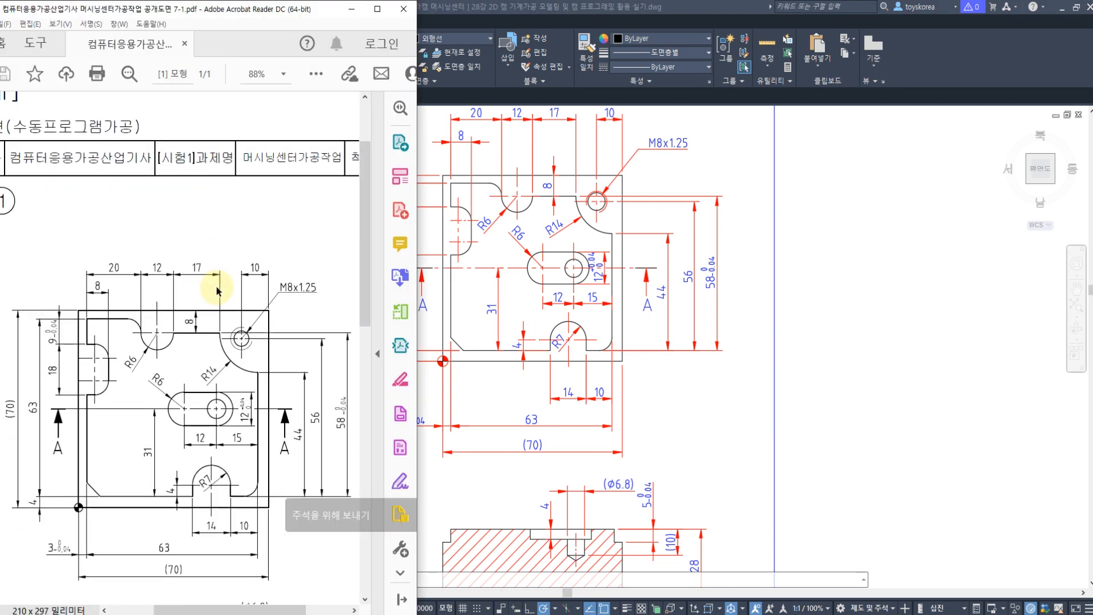
{"action": "scroll", "coordinate": [216, 308], "scroll_direction": "down", "scroll_amount": 1}
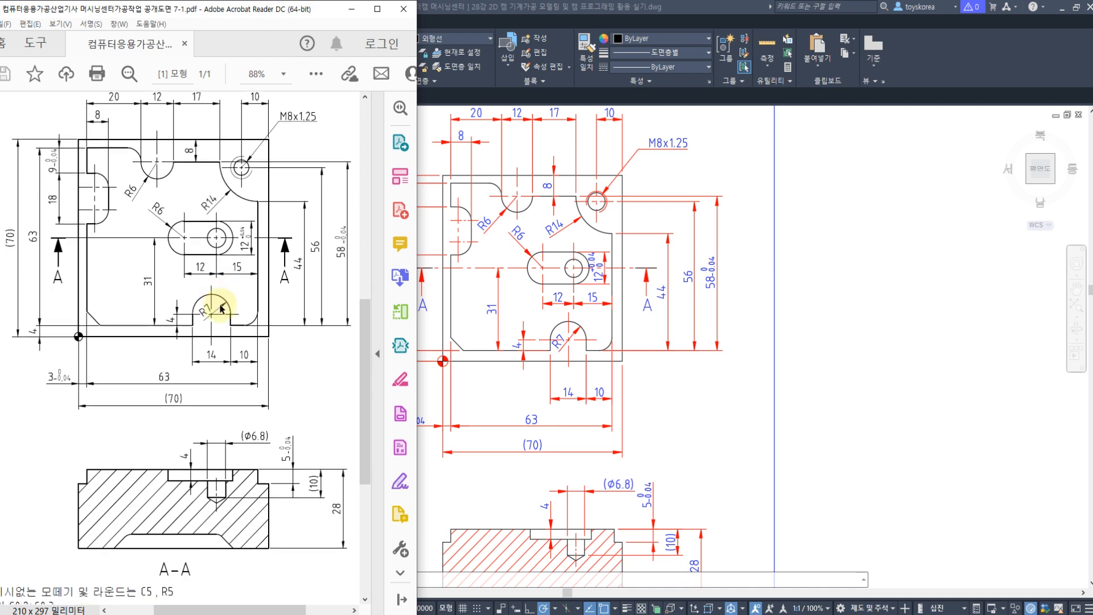
{"action": "scroll", "coordinate": [222, 308], "scroll_direction": "up", "scroll_amount": 1}
{"action": "key", "text": "alt+Tab"}
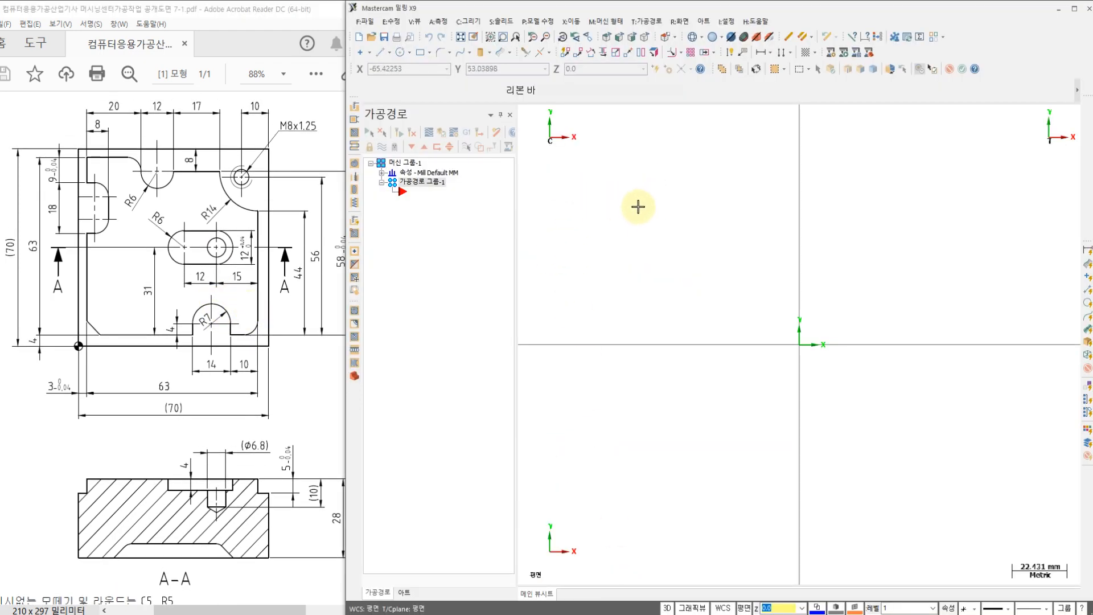
{"action": "key", "text": "ctrl+1"}
{"action": "left_click", "coordinate": [374, 41]}
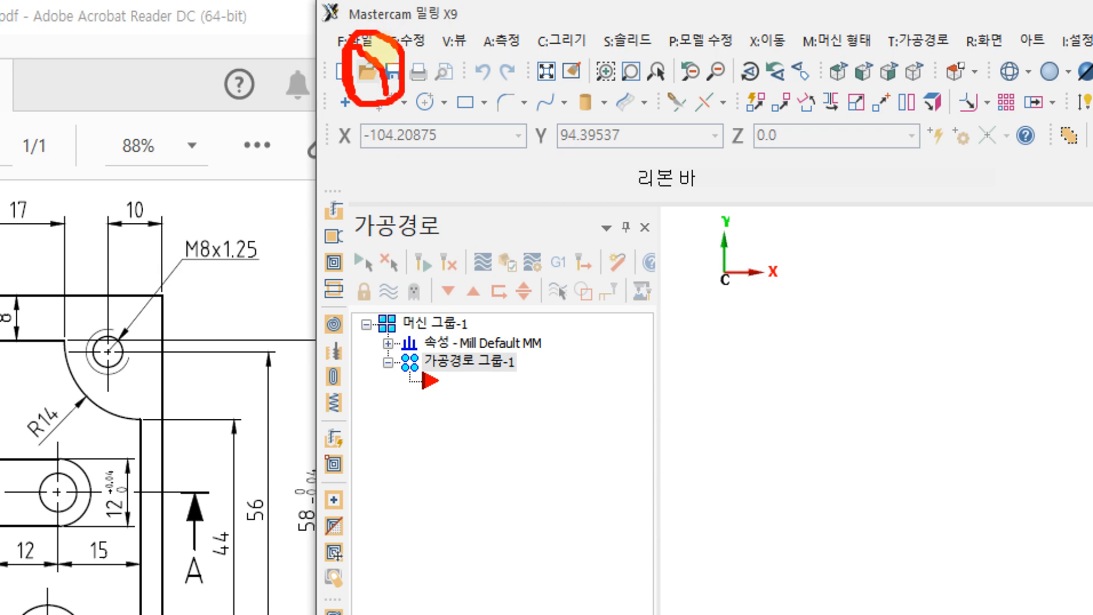
{"action": "key", "text": "e"}
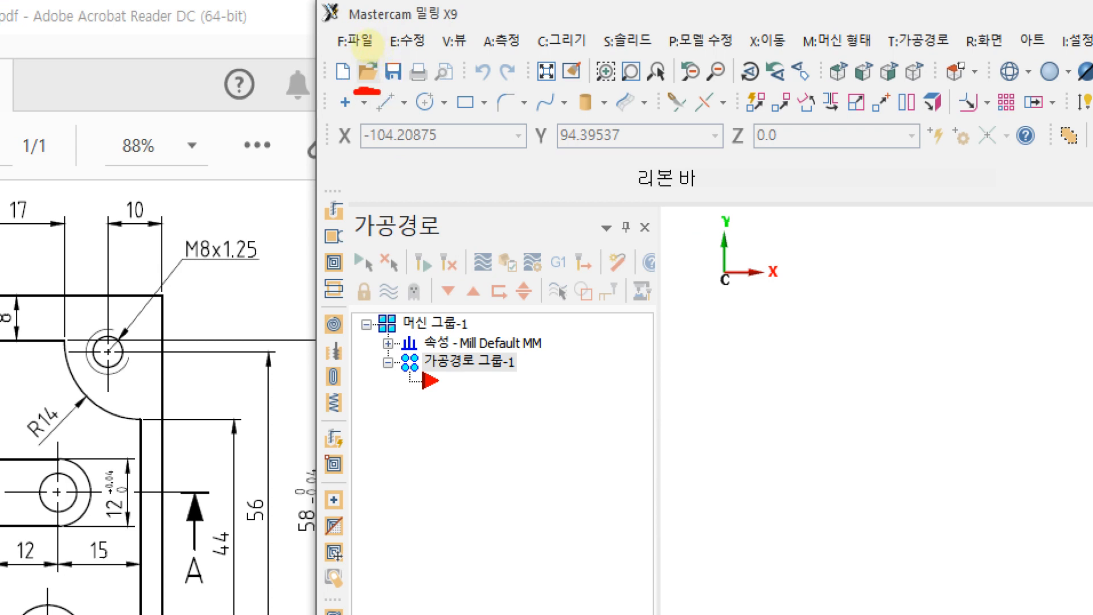
{"action": "key", "text": "Escape"}
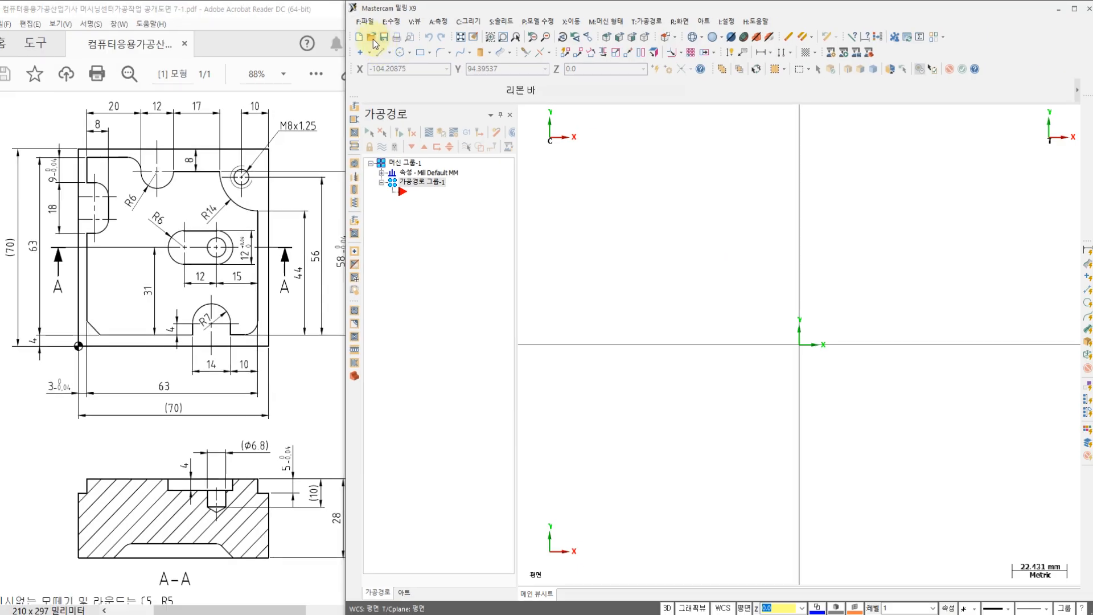
Step: Open the lesson 28강 plate DWG from the desktop in Mastercam, using the AutoCAD file type filter
{"action": "left_click", "coordinate": [375, 41]}
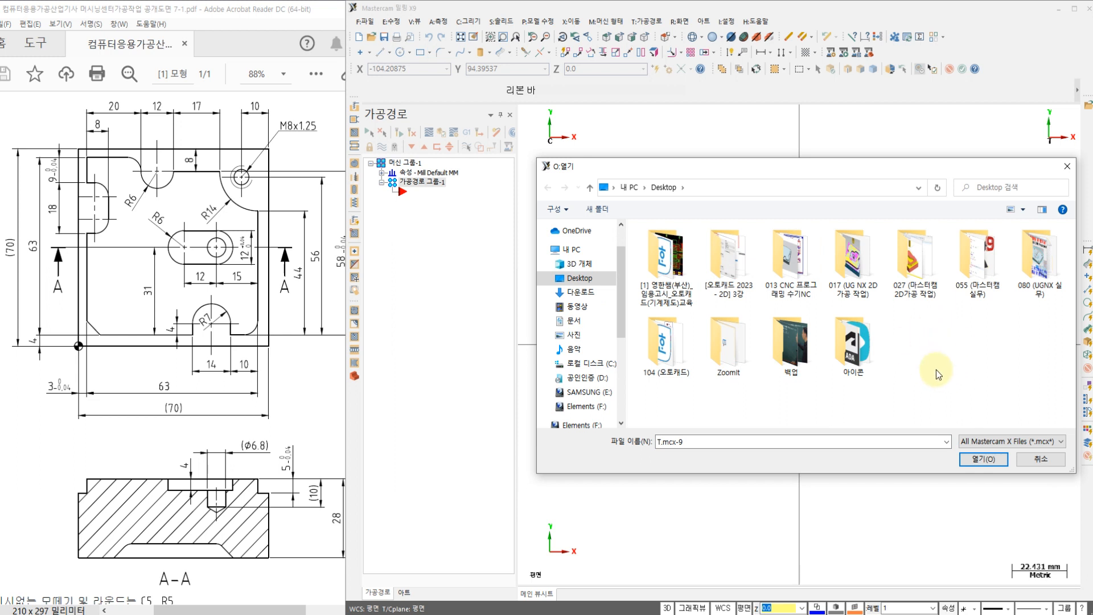
{"action": "left_click", "coordinate": [1002, 446]}
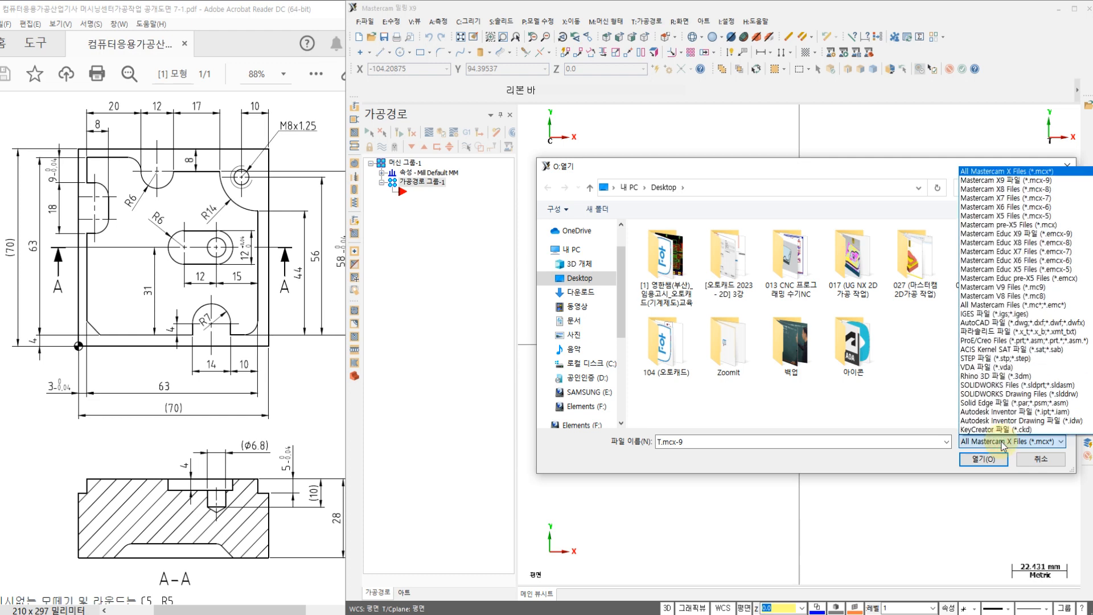
{"action": "left_click", "coordinate": [1019, 322]}
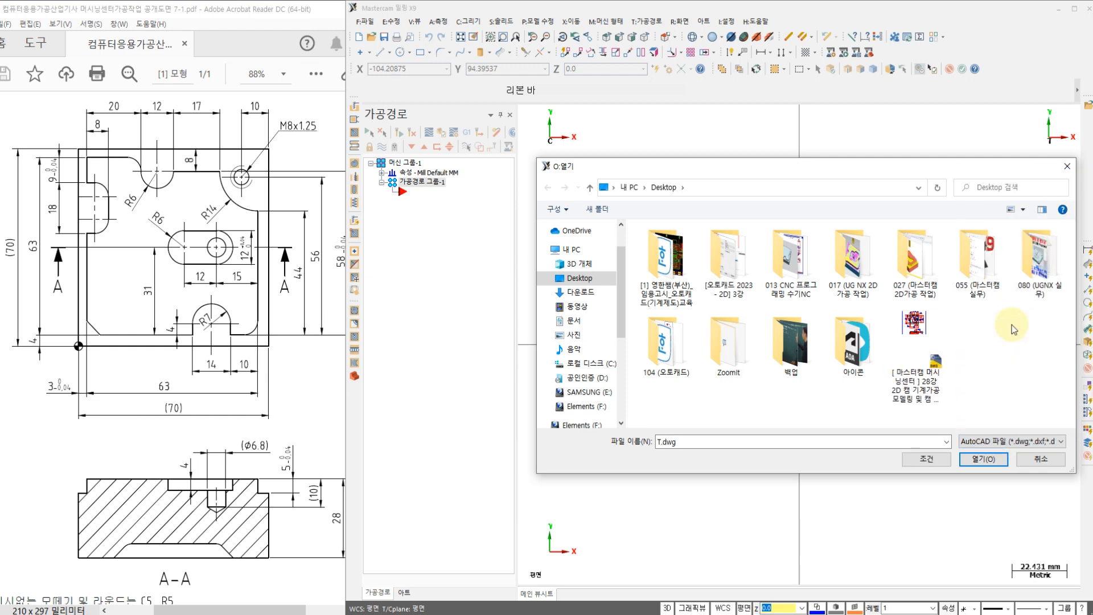
{"action": "left_click", "coordinate": [928, 333]}
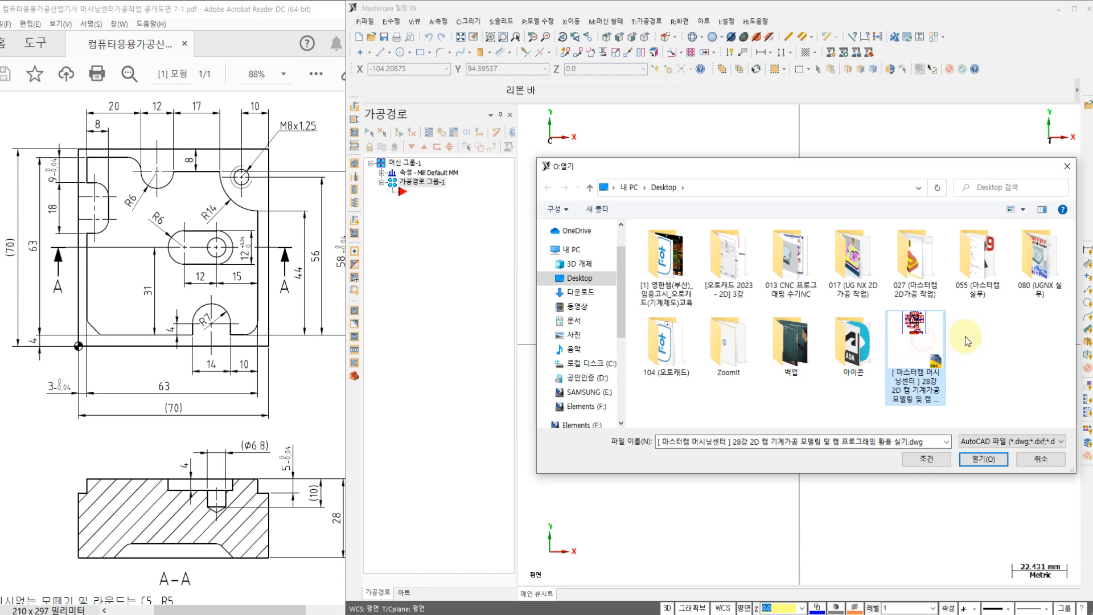
{"action": "left_click", "coordinate": [991, 460]}
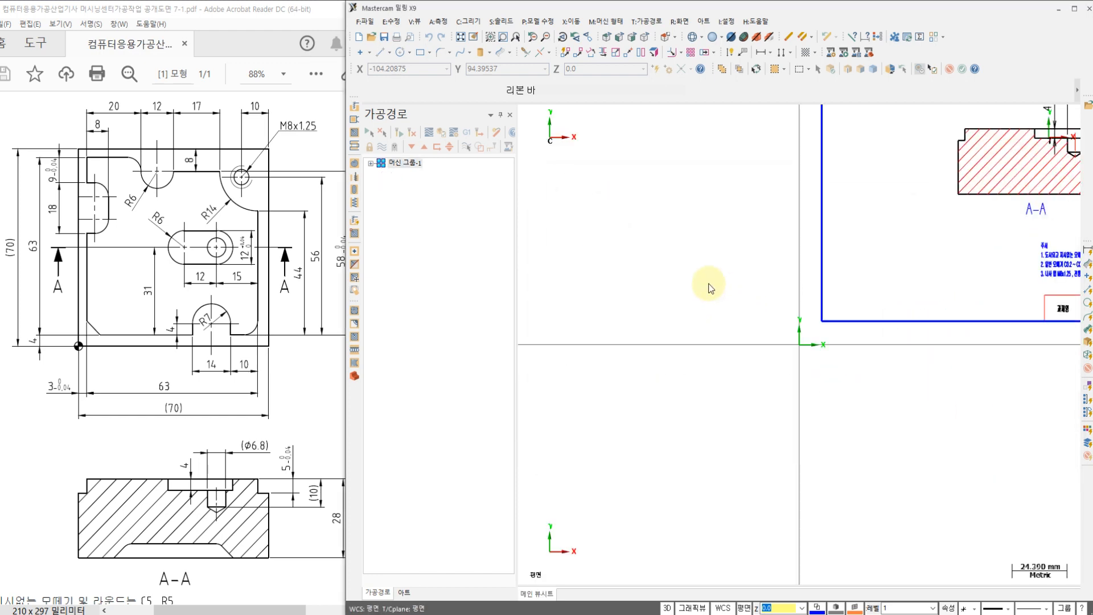
Step: Examine where the imported plate drawing's lower-left datum corner and border lie relative to the Mastercam origin
{"action": "scroll", "coordinate": [716, 317], "scroll_direction": "down", "scroll_amount": 3}
{"action": "scroll", "coordinate": [764, 325], "scroll_direction": "up", "scroll_amount": 3}
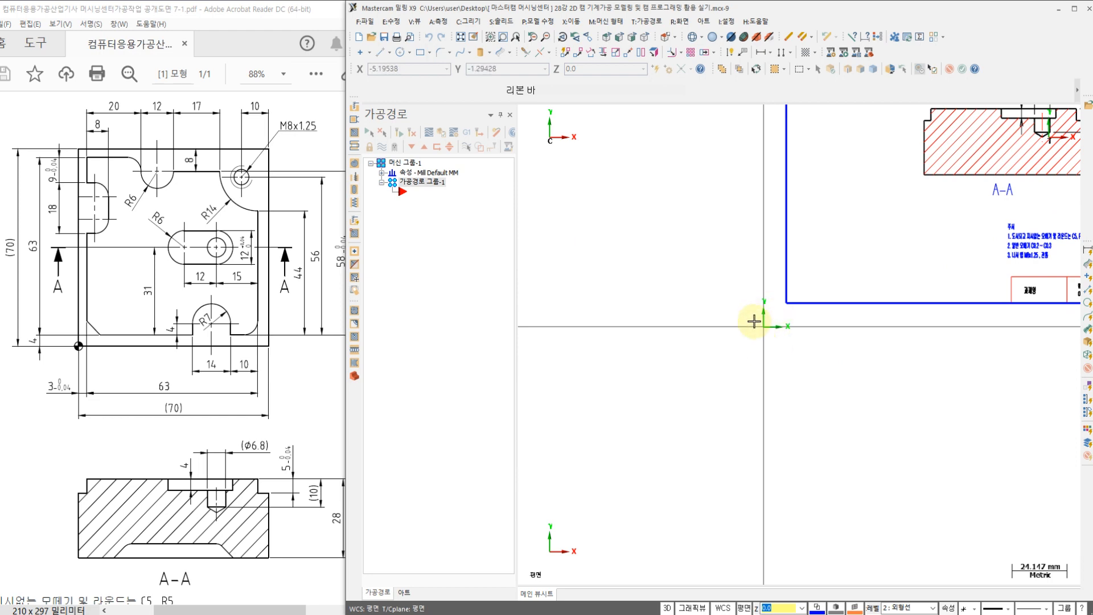
{"action": "scroll", "coordinate": [750, 336], "scroll_direction": "down", "scroll_amount": 2}
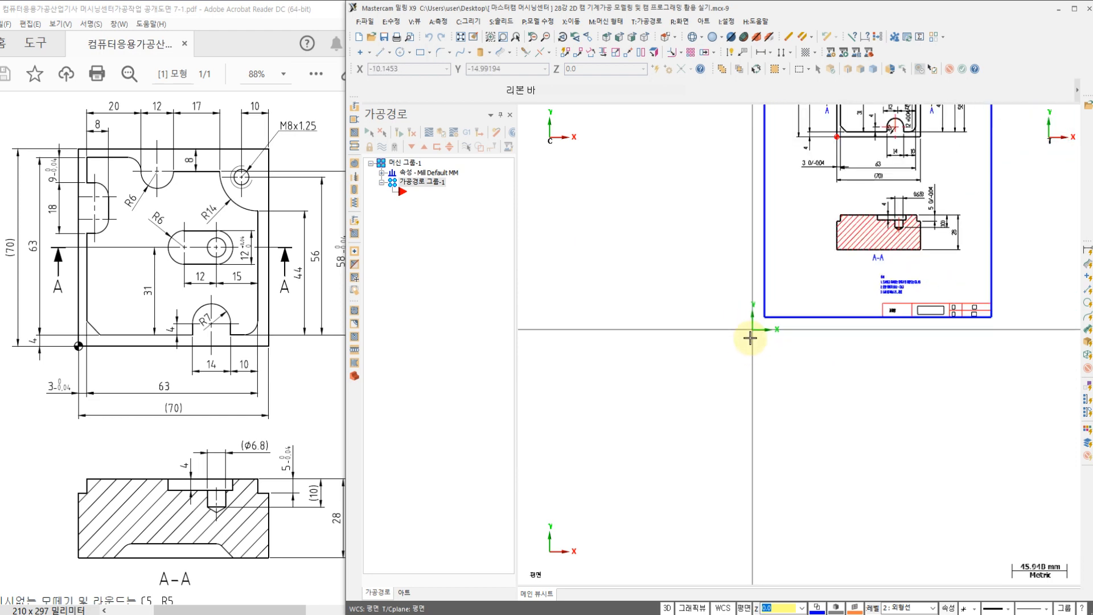
{"action": "mouse_move", "coordinate": [750, 330]}
{"action": "middle_mouse_down"}
{"action": "mouse_move", "coordinate": [695, 389]}
{"action": "mouse_move", "coordinate": [678, 428]}
{"action": "middle_mouse_up"}
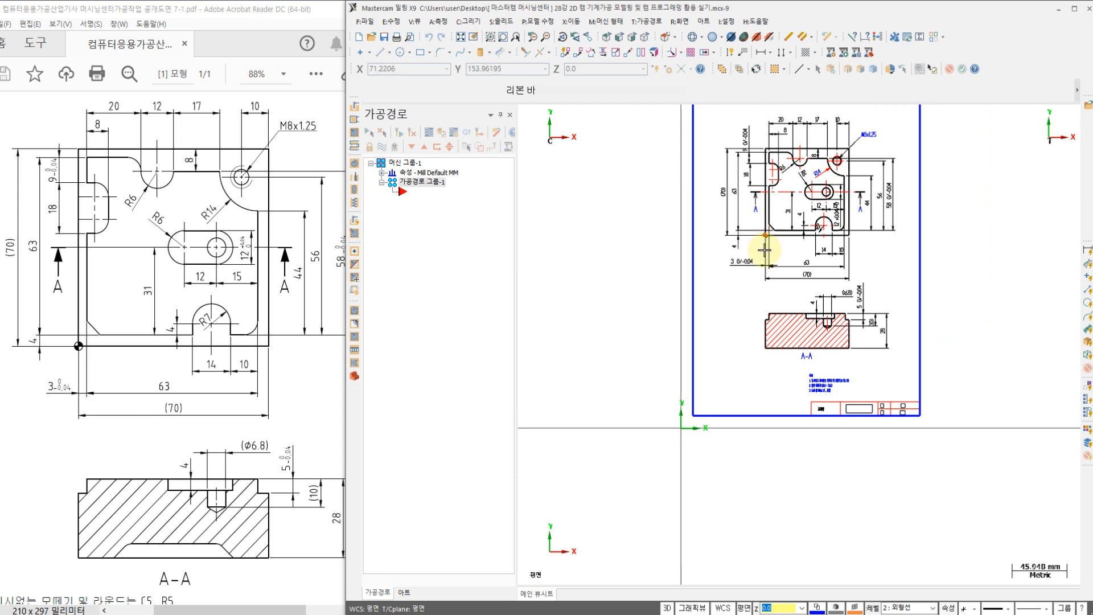
{"action": "left_click", "coordinate": [764, 250]}
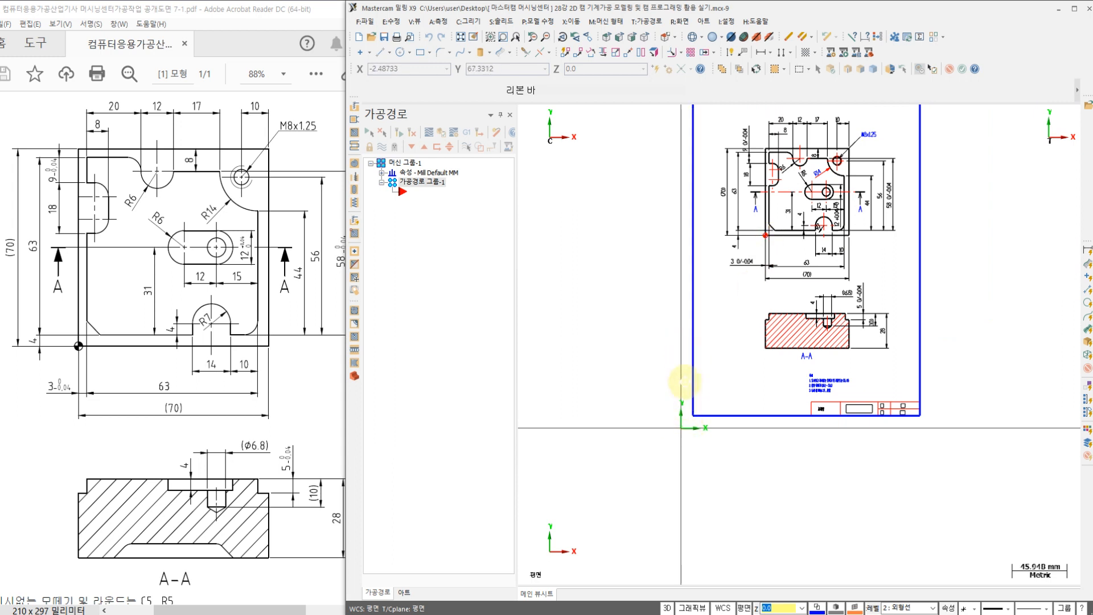
{"action": "middle_click_drag", "start_coordinate": [685, 382], "coordinate": [686, 410]}
Step: Switch to AutoCAD and compare the drawing's position relative to the UCS origin with its position in Mastercam
{"action": "key", "text": "alt+Tab"}
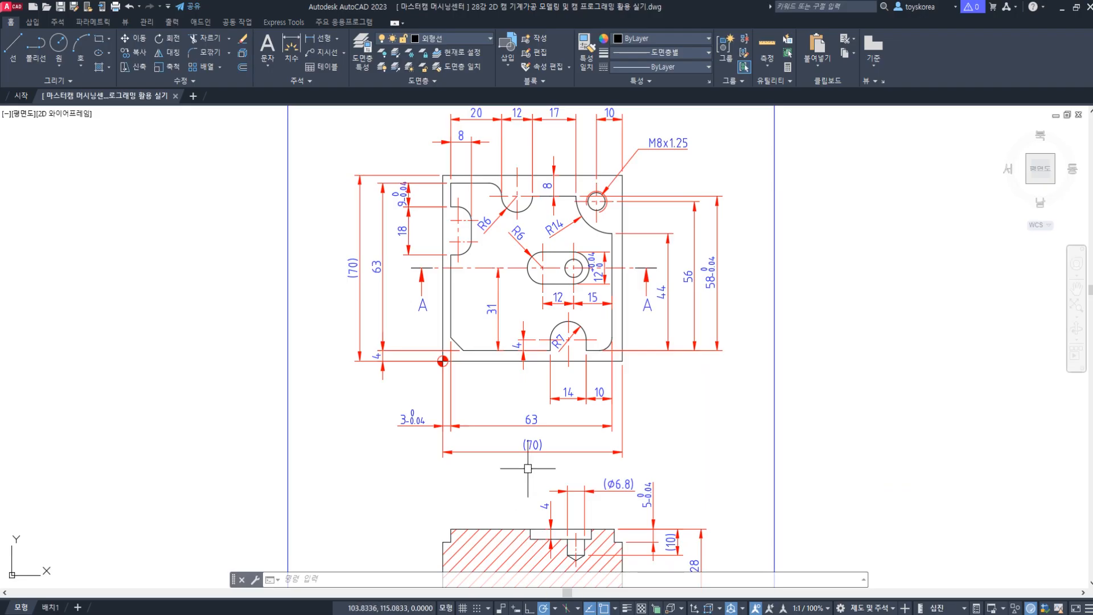
{"action": "scroll", "coordinate": [528, 468], "scroll_direction": "down", "scroll_amount": 4}
{"action": "mouse_move", "coordinate": [528, 469]}
{"action": "middle_mouse_down"}
{"action": "mouse_move", "coordinate": [516, 433]}
{"action": "mouse_move", "coordinate": [617, 361]}
{"action": "middle_mouse_up"}
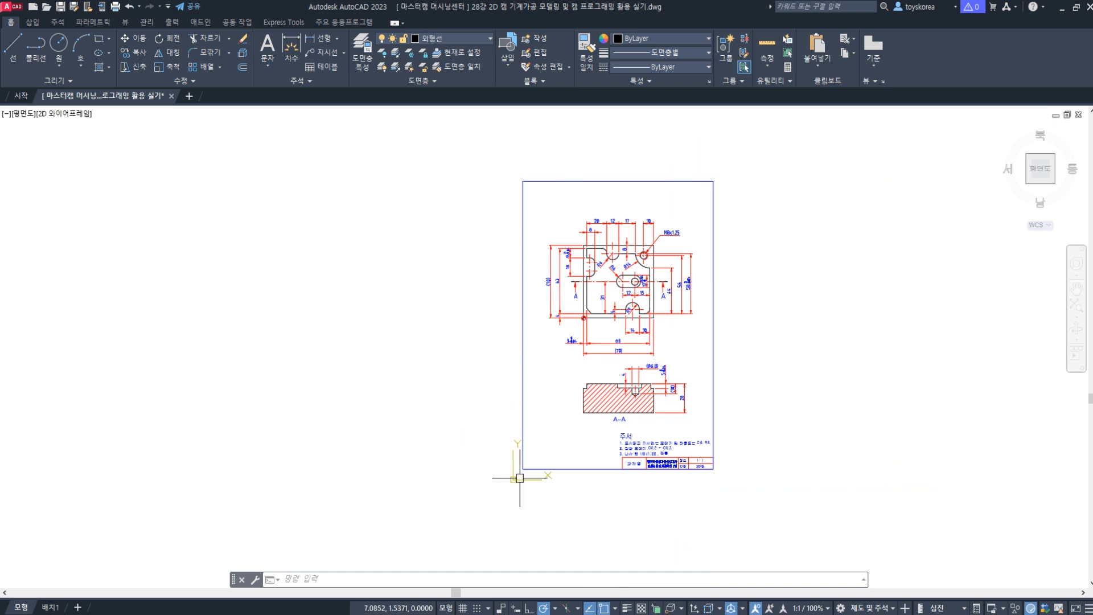
{"action": "scroll", "coordinate": [496, 432], "scroll_direction": "up", "scroll_amount": 2}
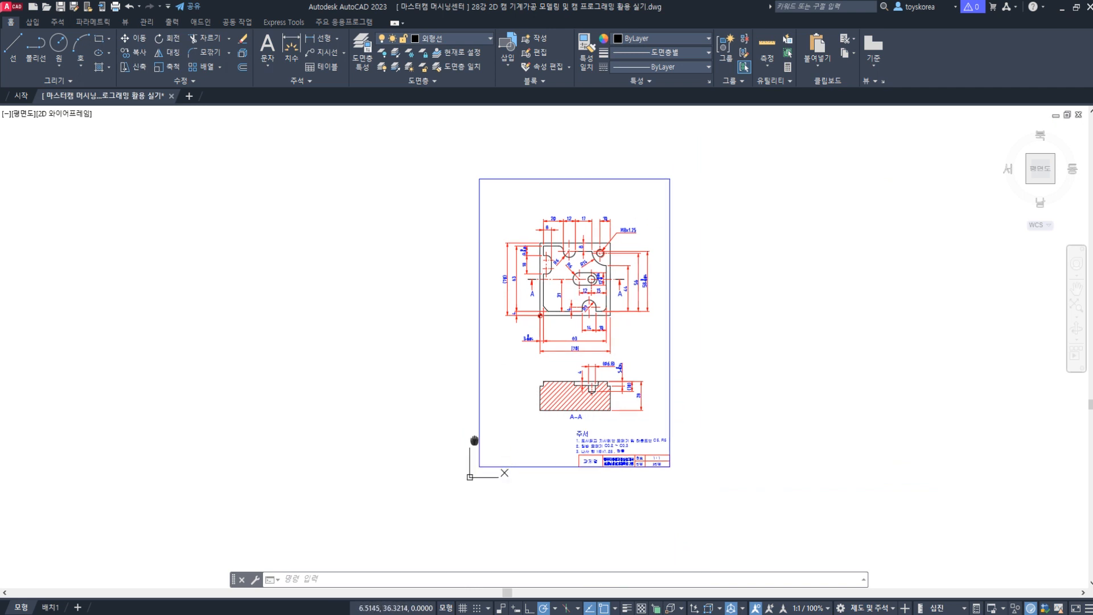
{"action": "middle_click_drag", "start_coordinate": [496, 432], "coordinate": [492, 464]}
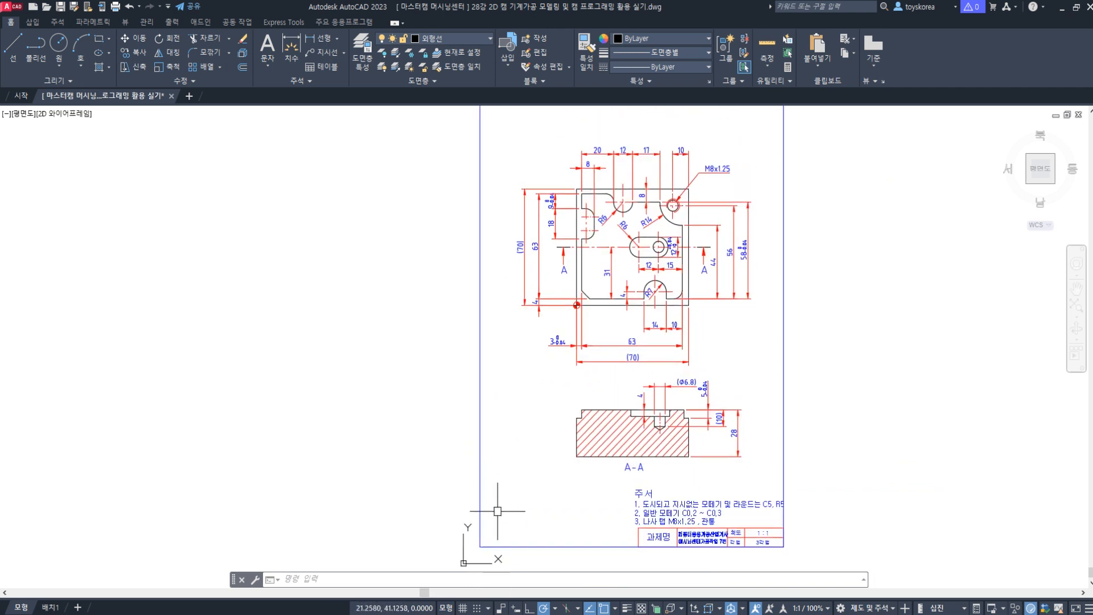
{"action": "key", "text": "alt+Tab"}
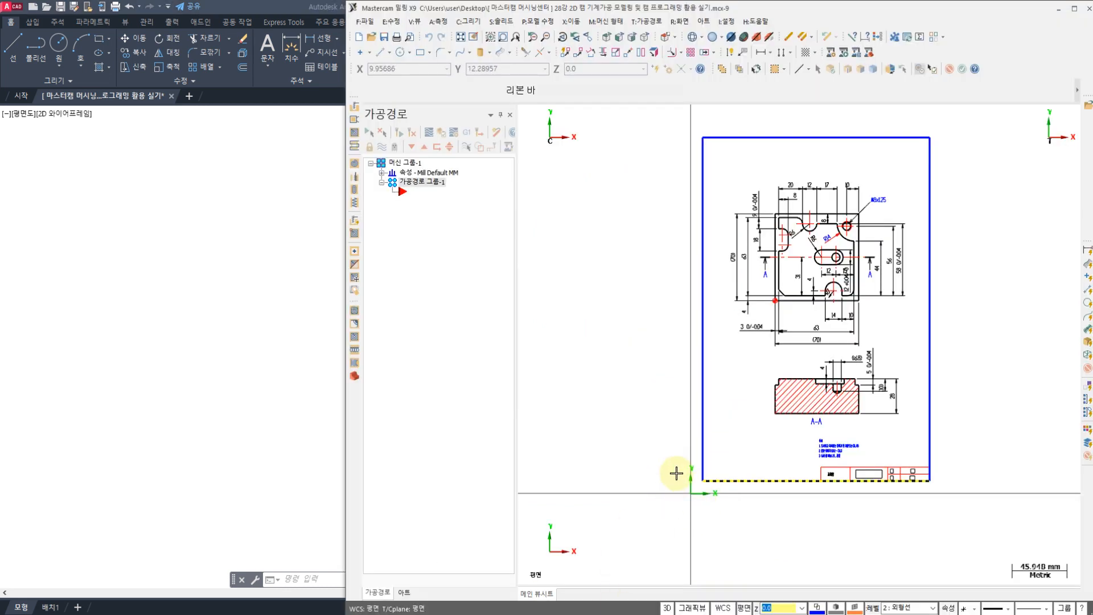
{"action": "key", "text": "alt+Tab"}
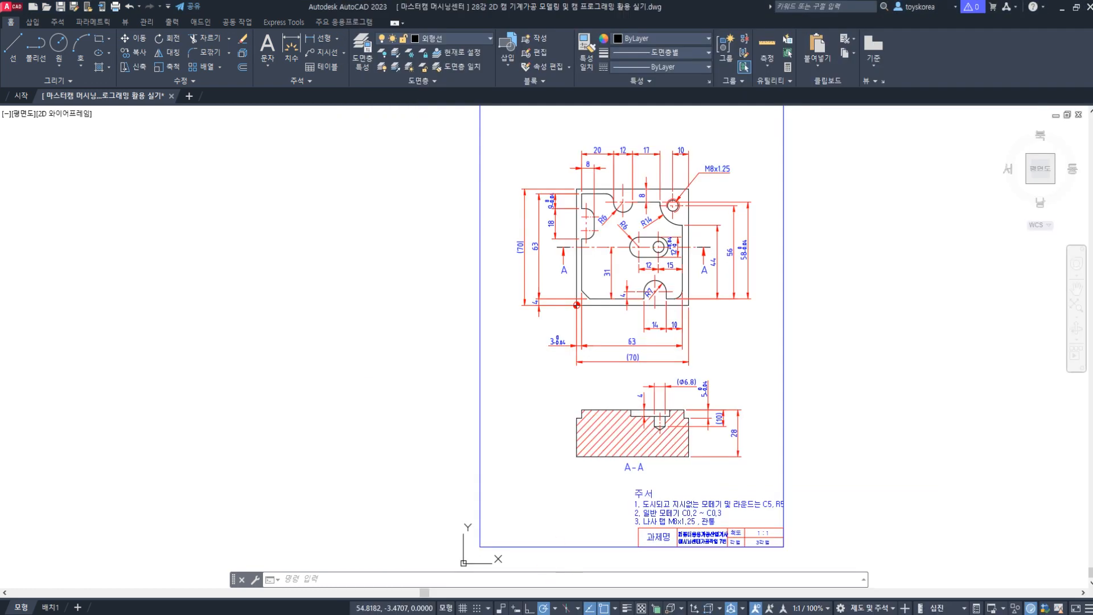
{"action": "middle_click_drag", "start_coordinate": [577, 410], "coordinate": [554, 434]}
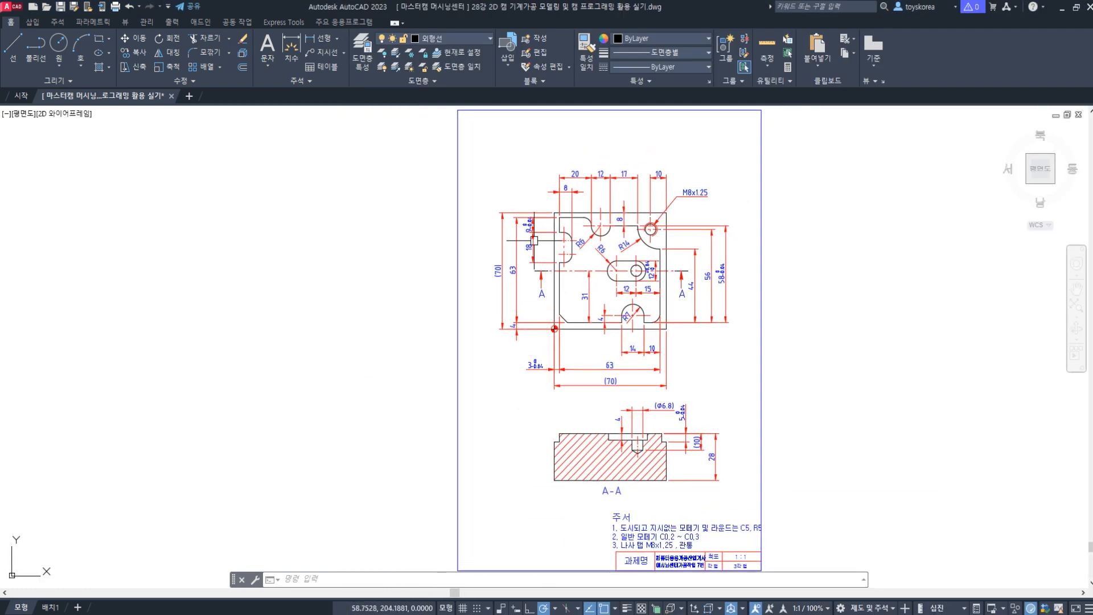
Step: Select the plate's top view outlines in AutoCAD and examine the datum mark at the lower-left corner
{"action": "scroll", "coordinate": [563, 215], "scroll_direction": "up", "scroll_amount": 2}
{"action": "left_click", "coordinate": [521, 185]}
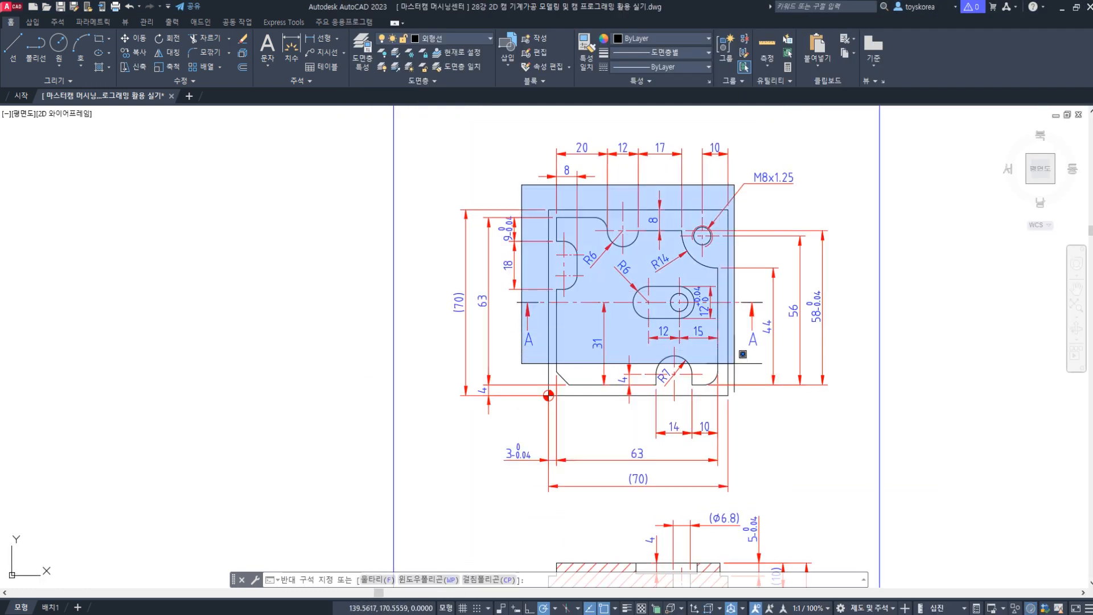
{"action": "left_click", "coordinate": [740, 424]}
{"action": "scroll", "coordinate": [595, 405], "scroll_direction": "up", "scroll_amount": 6}
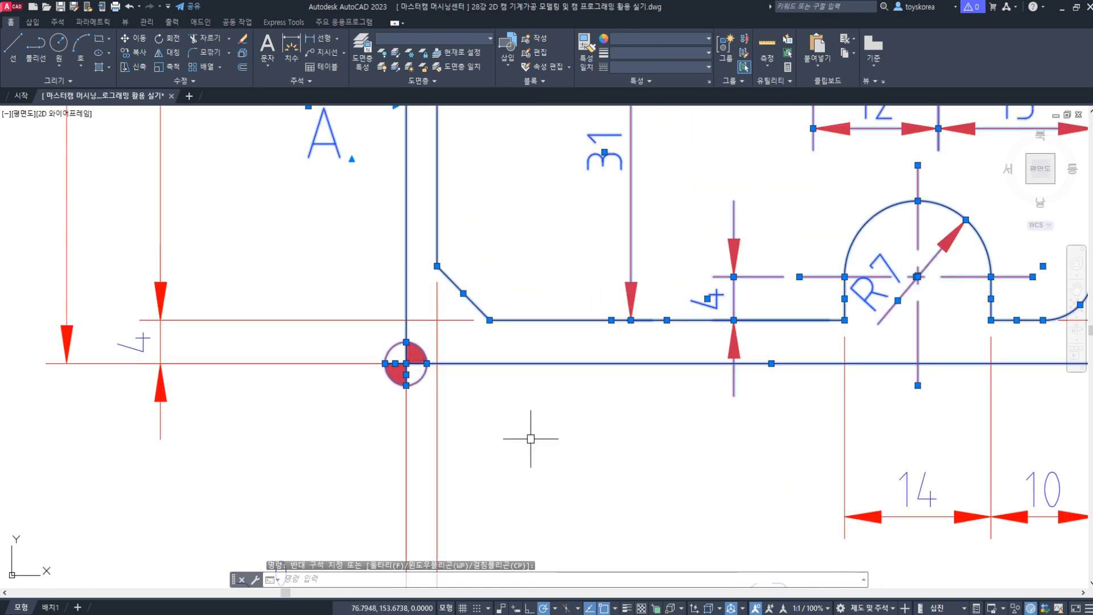
Step: Switch back to Mastercam and examine the imported datum mark and the plate's lower-left corner relative to the origin
{"action": "key", "text": "alt+Tab"}
{"action": "scroll", "coordinate": [709, 390], "scroll_direction": "up", "scroll_amount": 5}
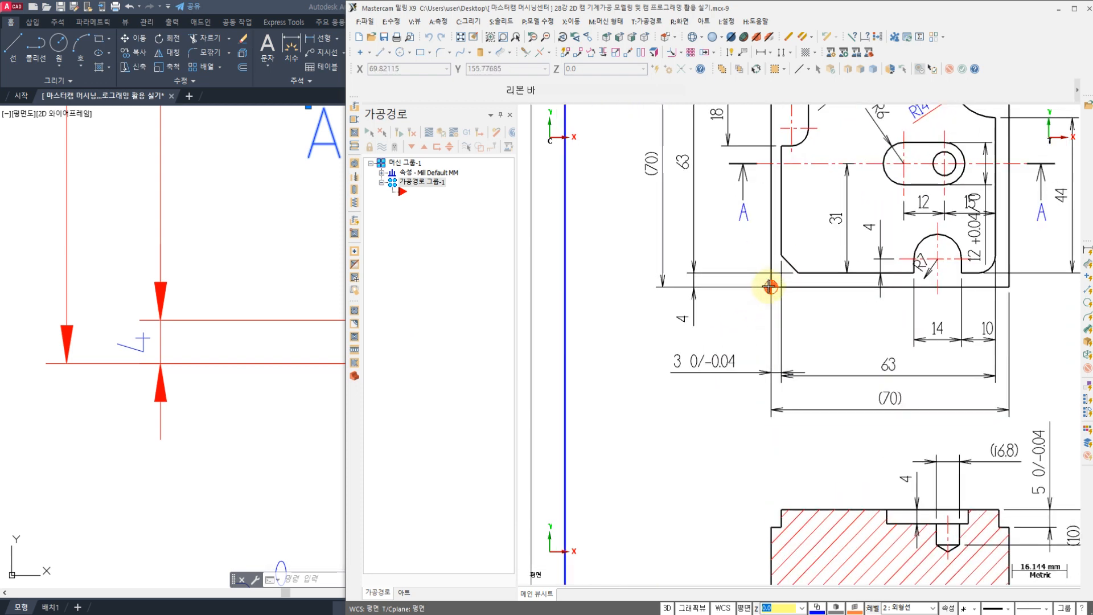
{"action": "scroll", "coordinate": [728, 291], "scroll_direction": "up", "scroll_amount": 3}
{"action": "scroll", "coordinate": [727, 295], "scroll_direction": "up", "scroll_amount": 1}
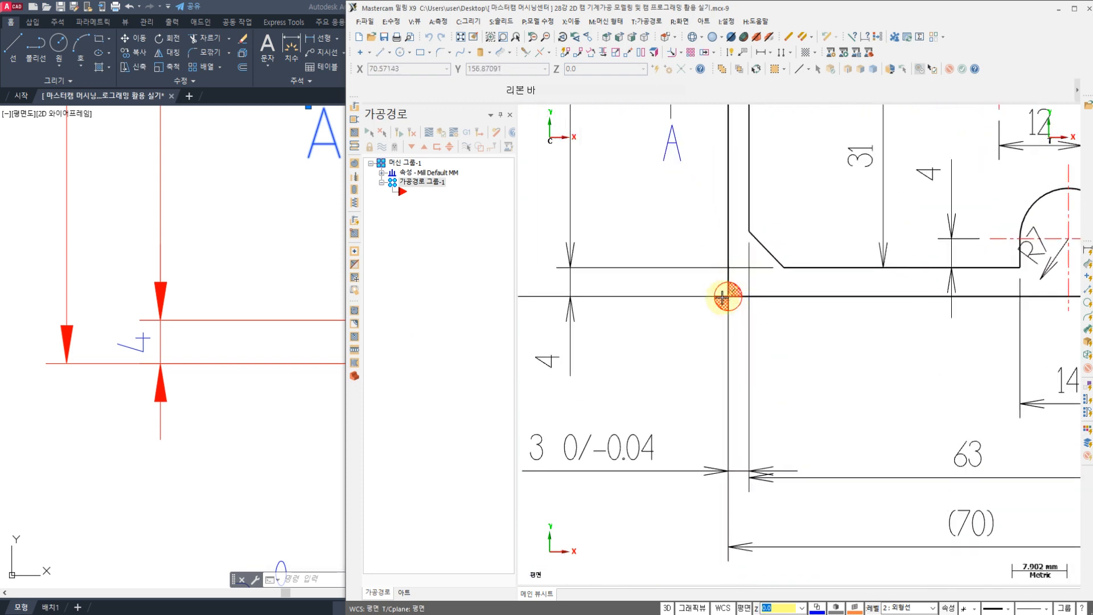
{"action": "scroll", "coordinate": [728, 294], "scroll_direction": "down", "scroll_amount": 9}
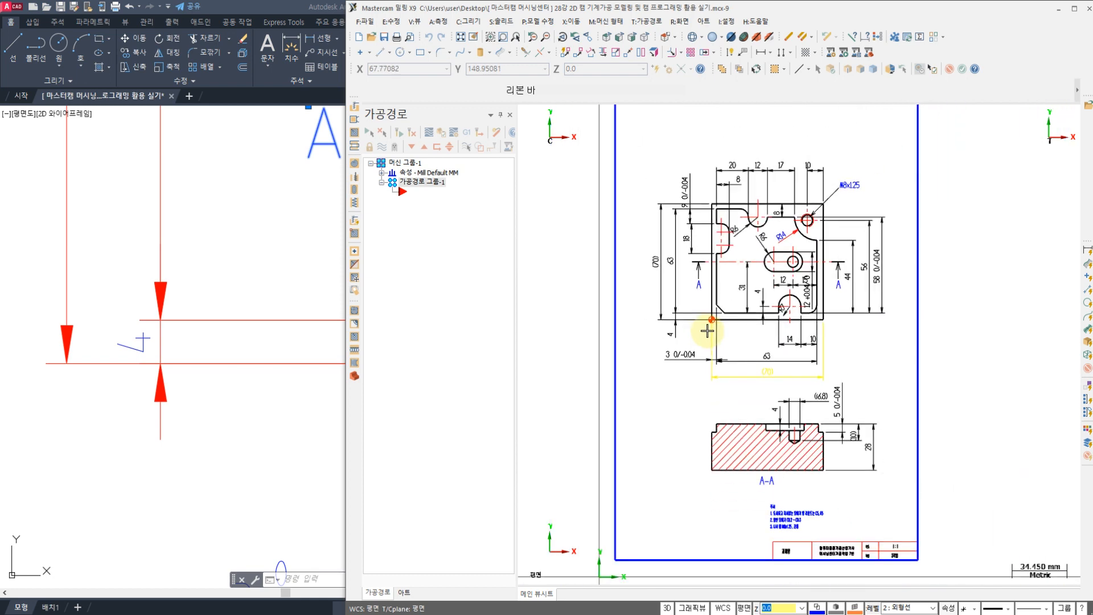
{"action": "scroll", "coordinate": [708, 331], "scroll_direction": "up", "scroll_amount": 1}
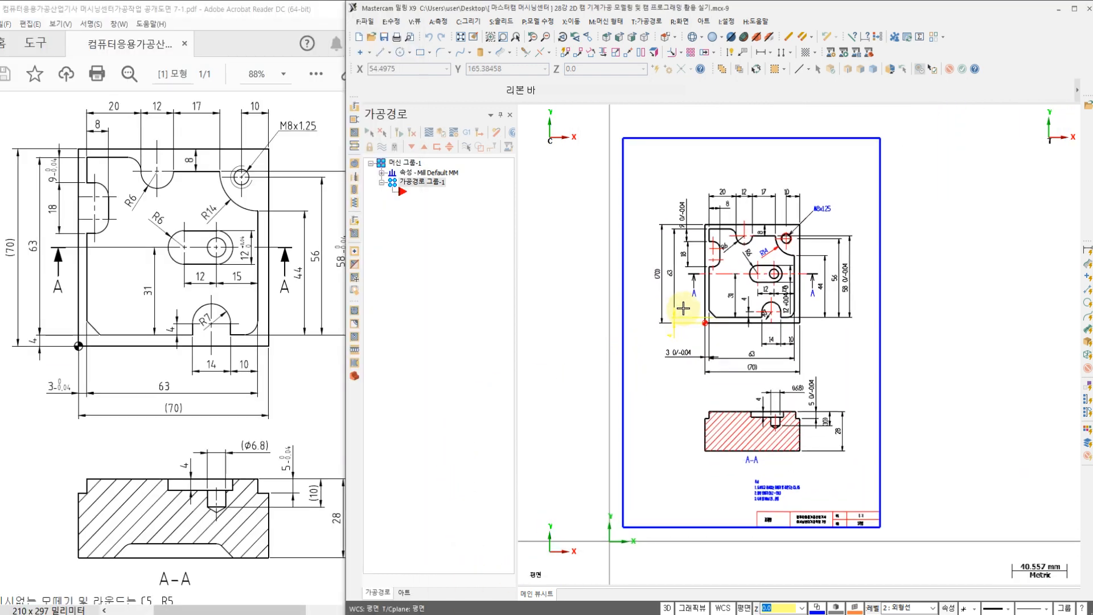
{"action": "middle_click_drag", "start_coordinate": [761, 299], "coordinate": [745, 301]}
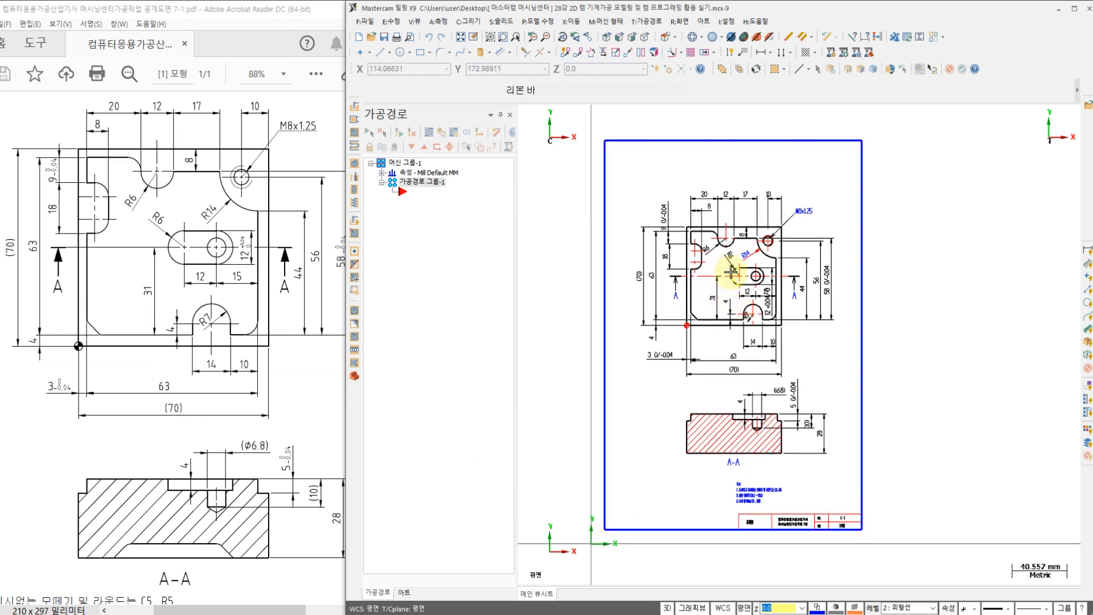
Step: Delete the circular datum mark, including its hatching, at the plate's lower-left corner
{"action": "scroll", "coordinate": [732, 273], "scroll_direction": "up", "scroll_amount": 6}
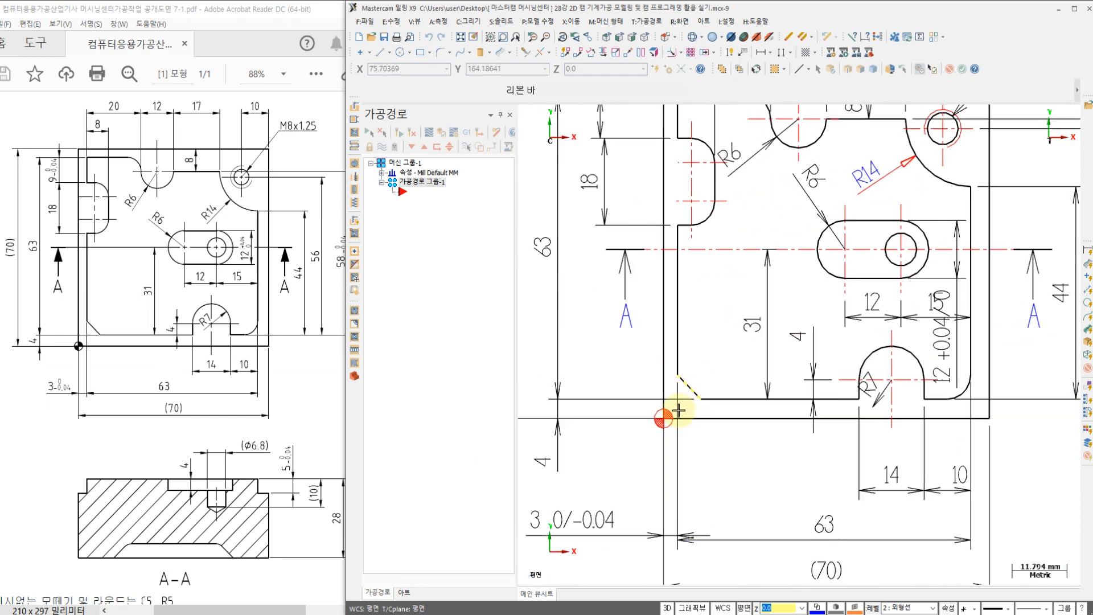
{"action": "scroll", "coordinate": [679, 410], "scroll_direction": "up", "scroll_amount": 4}
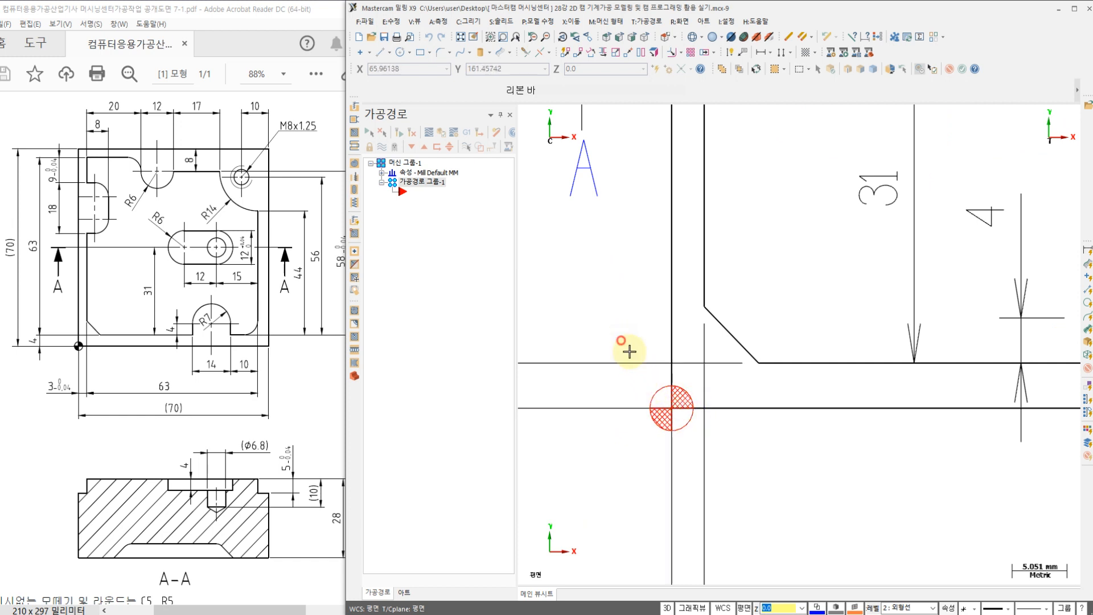
{"action": "left_click_drag", "start_coordinate": [620, 340], "coordinate": [720, 466]}
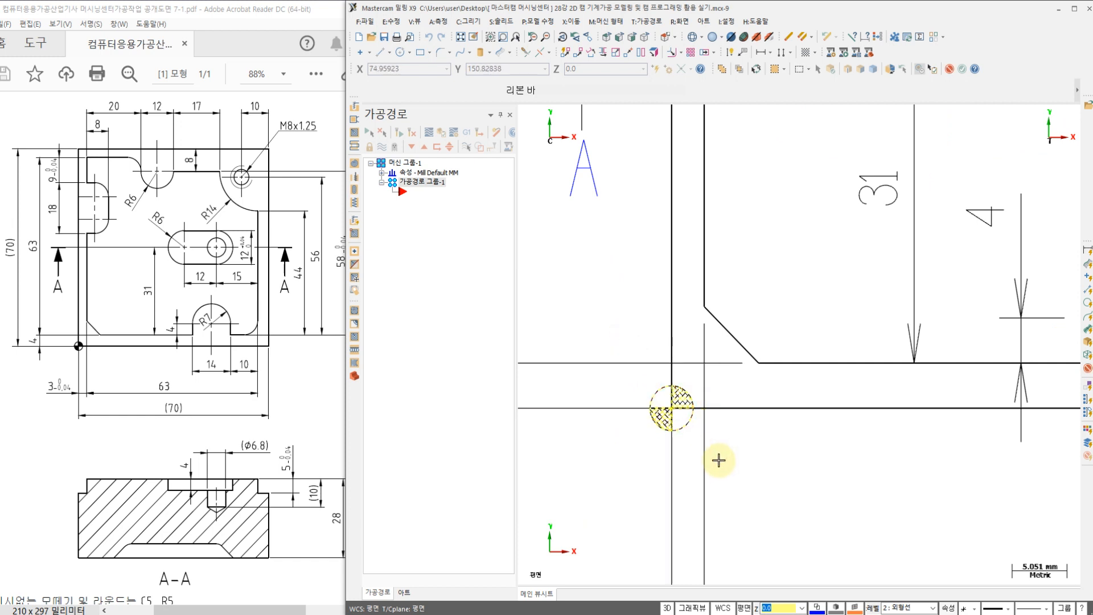
{"action": "key", "text": "Delete"}
Step: Move the whole drawing to the origin, using the plate outline's lower-left corner as the start point
{"action": "scroll", "coordinate": [654, 378], "scroll_direction": "down", "scroll_amount": 2}
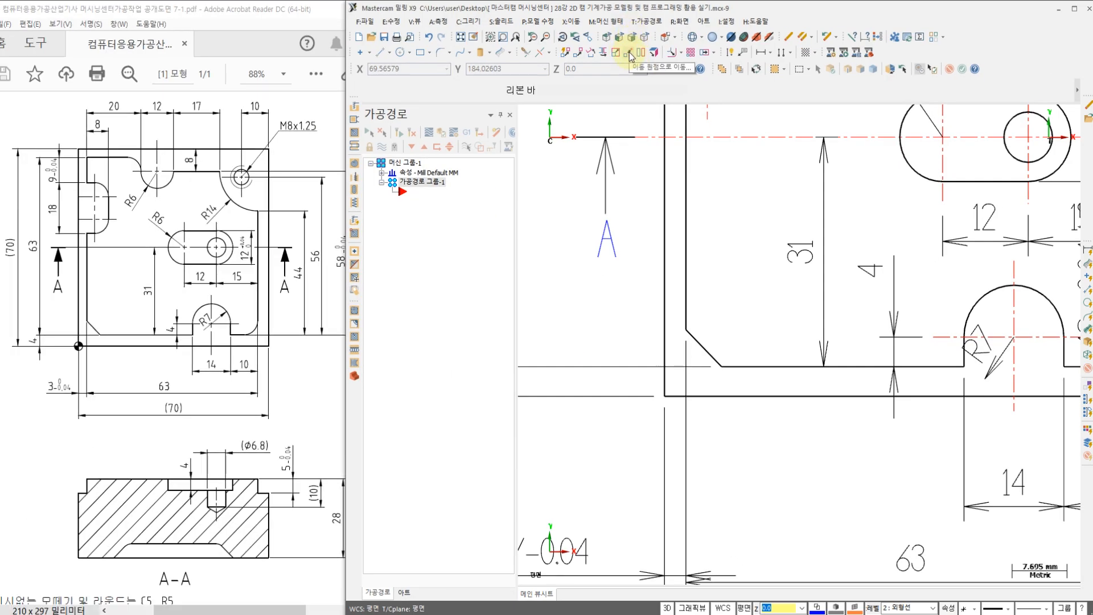
{"action": "left_click", "coordinate": [630, 53]}
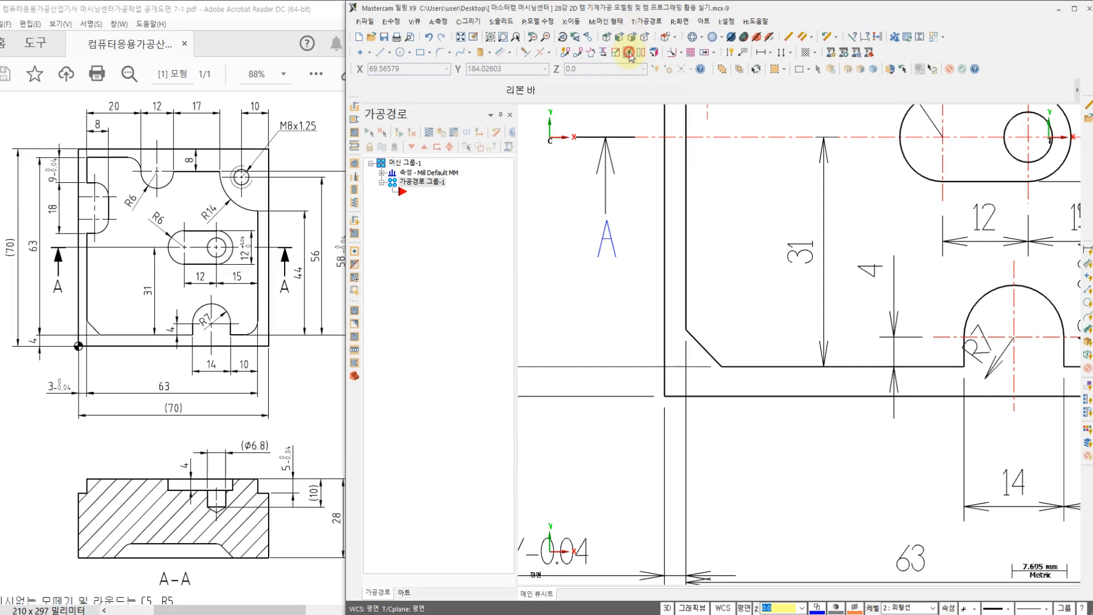
{"action": "left_click", "coordinate": [668, 396]}
Step: Fit the whole drawing on screen and examine the plate's lower-left corner relative to the origin axes
{"action": "scroll", "coordinate": [700, 352], "scroll_direction": "down", "scroll_amount": 2}
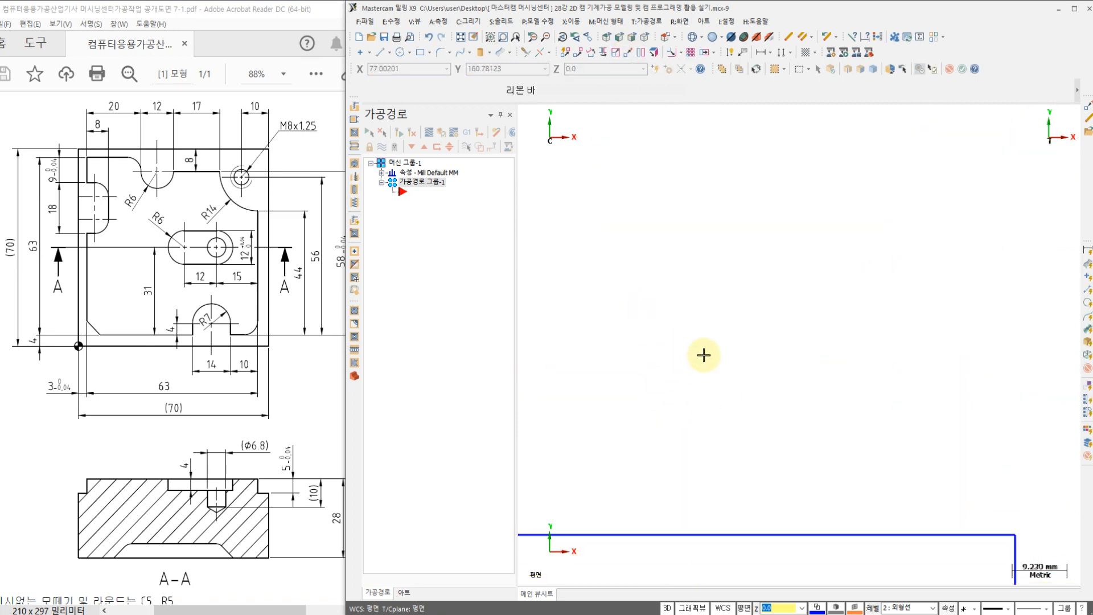
{"action": "right_click", "coordinate": [677, 258]}
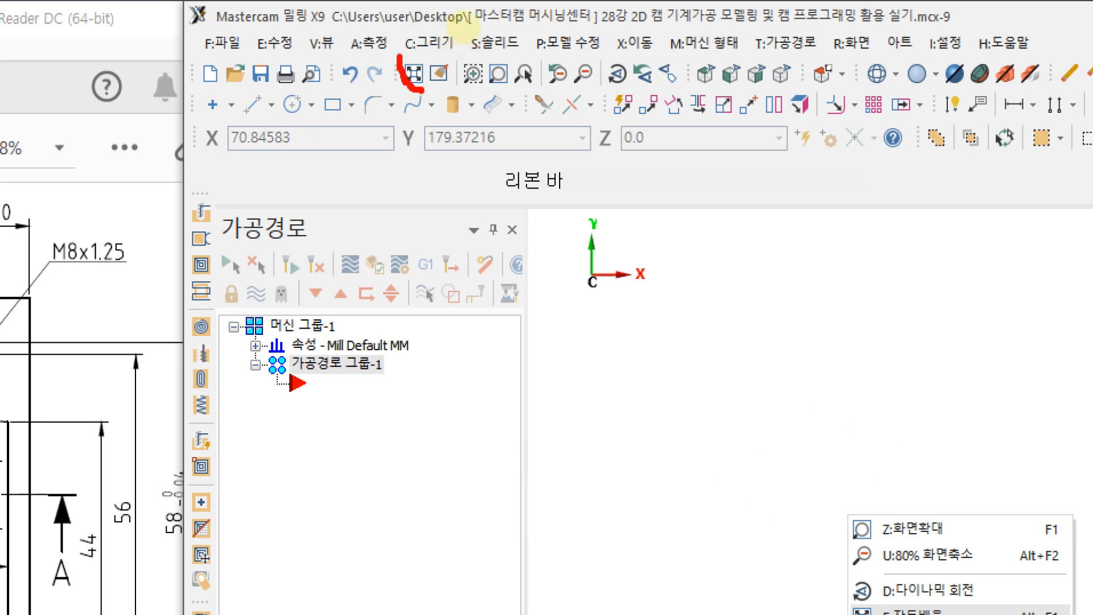
{"action": "key", "text": "e"}
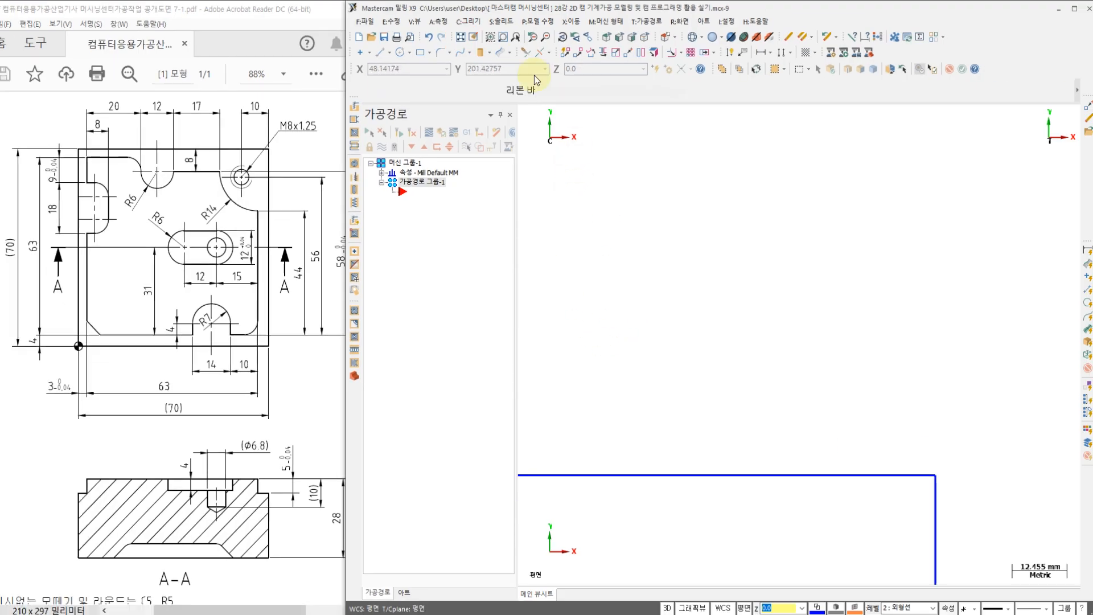
{"action": "right_click", "coordinate": [642, 226]}
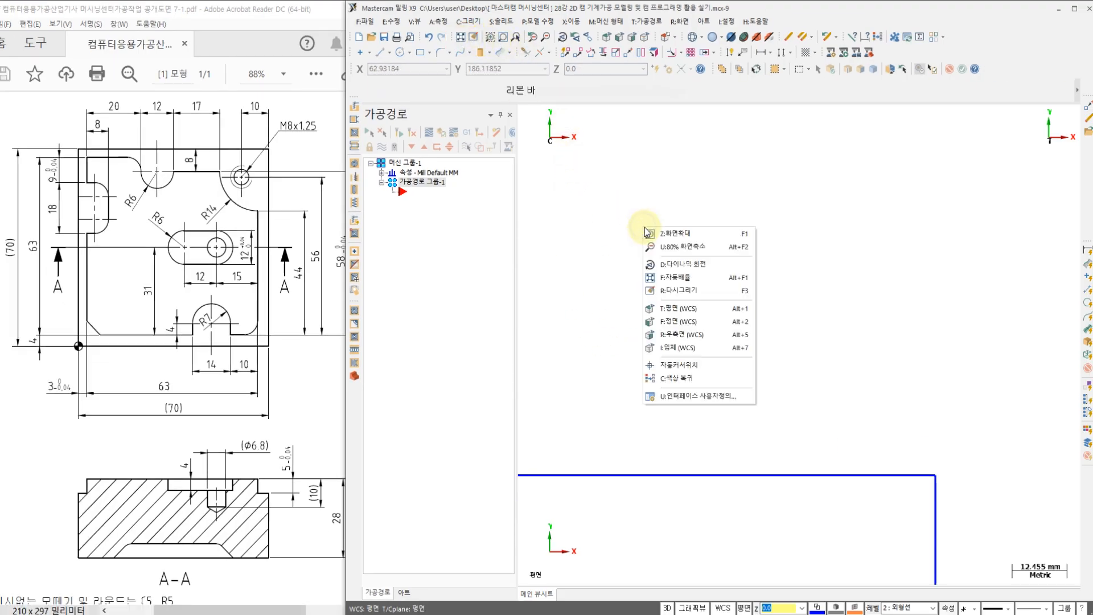
{"action": "left_click", "coordinate": [461, 37]}
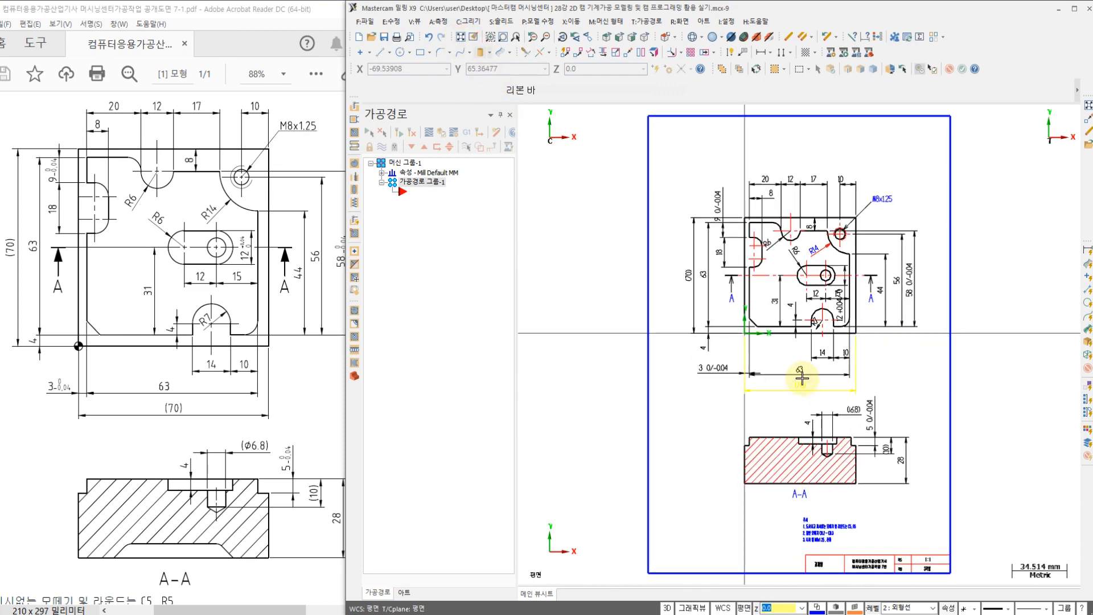
{"action": "scroll", "coordinate": [676, 323], "scroll_direction": "up", "scroll_amount": 5}
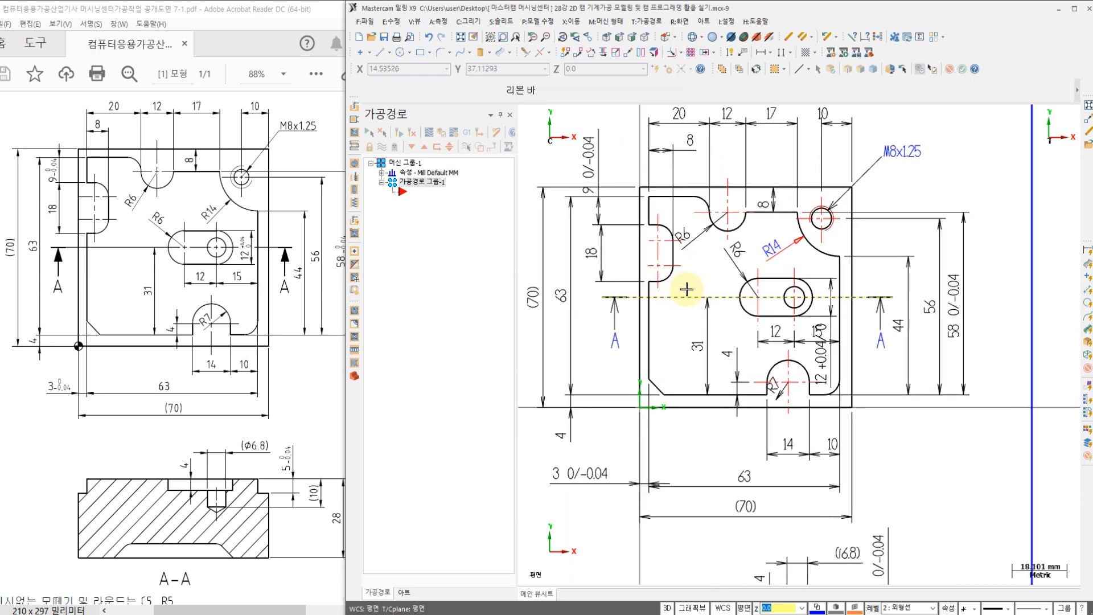
{"action": "scroll", "coordinate": [705, 287], "scroll_direction": "up", "scroll_amount": 1}
{"action": "scroll", "coordinate": [711, 267], "scroll_direction": "down", "scroll_amount": 2}
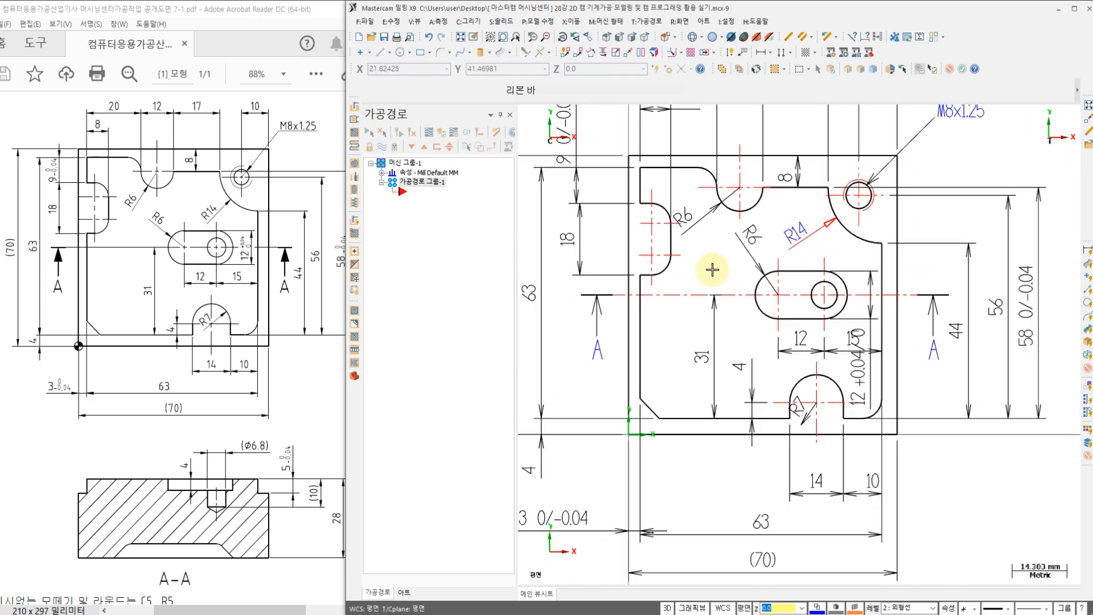
{"action": "scroll", "coordinate": [726, 291], "scroll_direction": "up", "scroll_amount": 1}
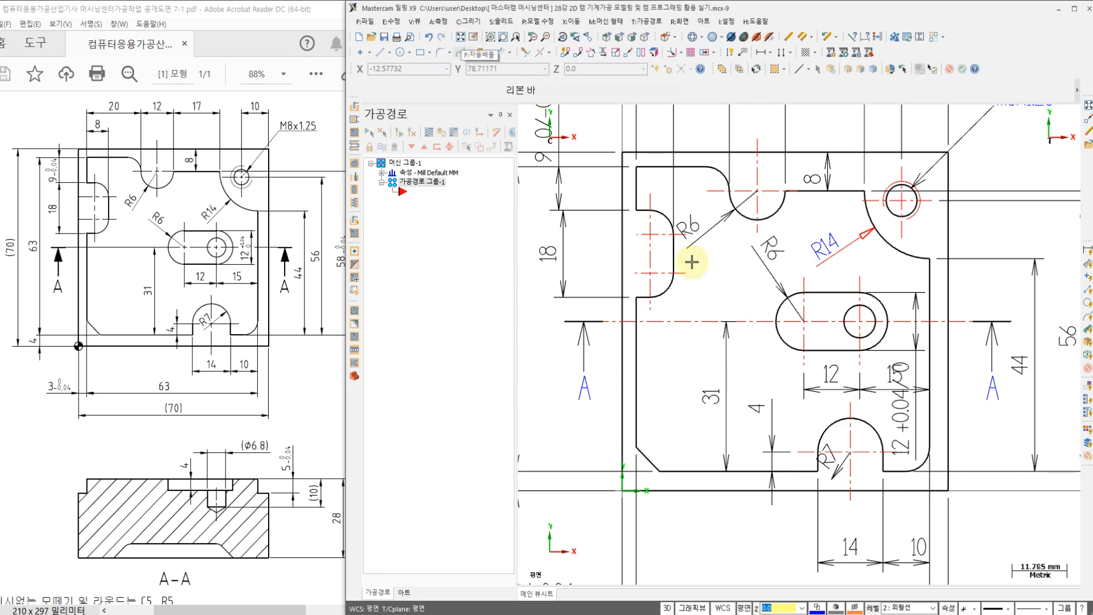
{"action": "scroll", "coordinate": [757, 367], "scroll_direction": "down", "scroll_amount": 1}
{"action": "scroll", "coordinate": [649, 467], "scroll_direction": "up", "scroll_amount": 1}
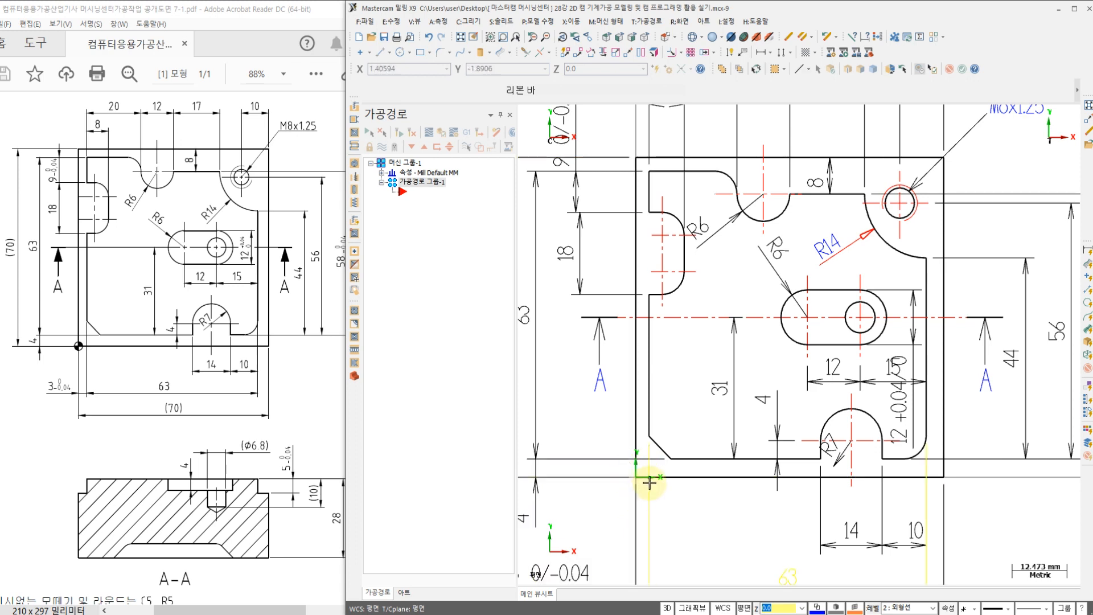
{"action": "scroll", "coordinate": [648, 482], "scroll_direction": "up", "scroll_amount": 1}
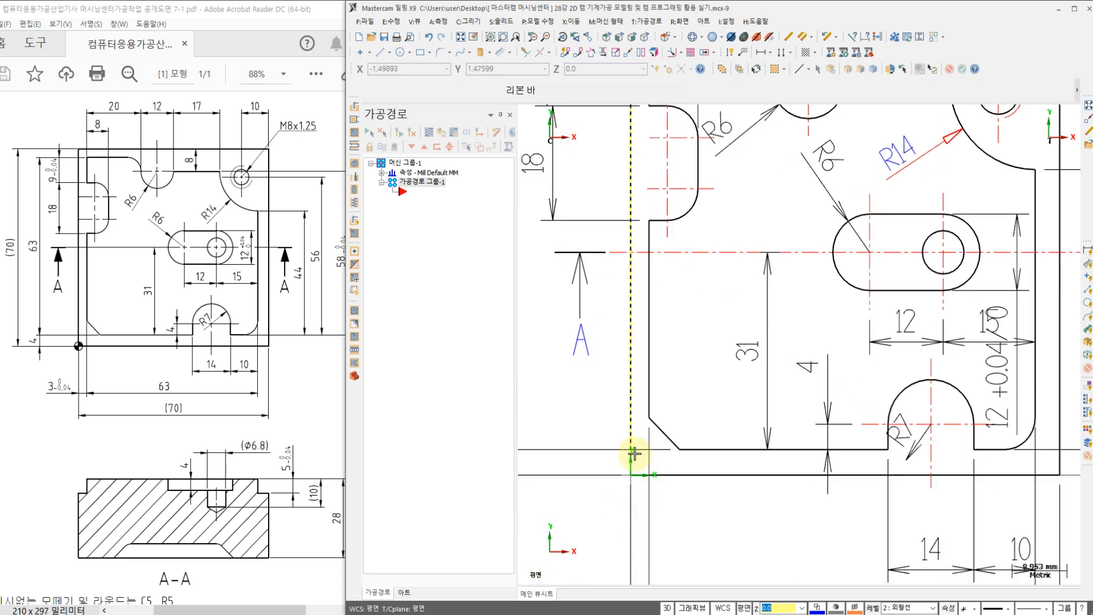
Step: Show the drawing in the isometric WCS view and examine the plate's placement at the origin
{"action": "right_click", "coordinate": [578, 405]}
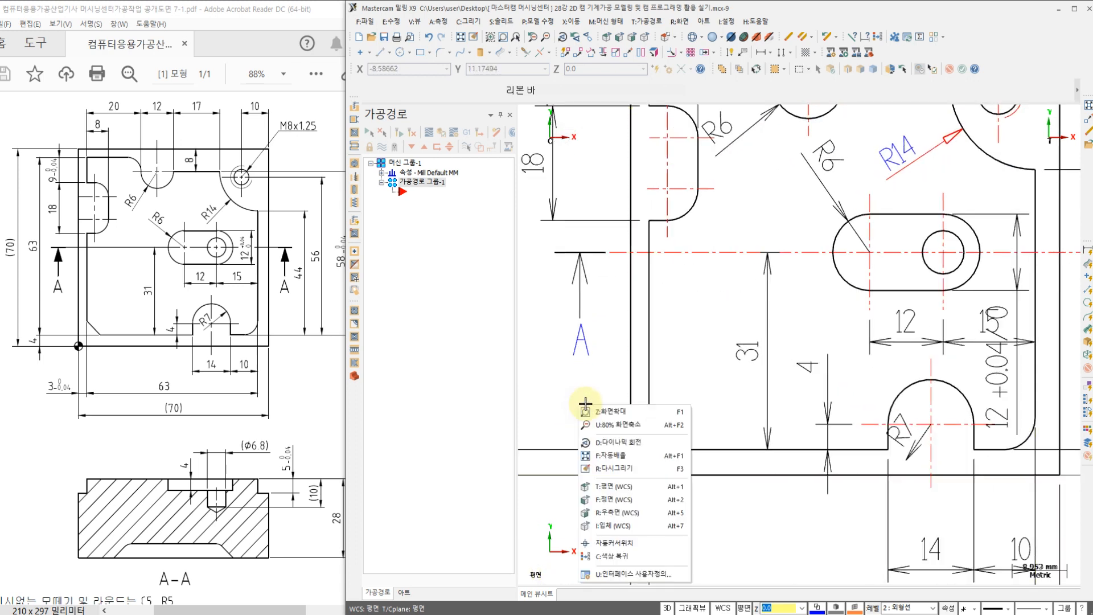
{"action": "left_click", "coordinate": [619, 526]}
{"action": "scroll", "coordinate": [770, 340], "scroll_direction": "up", "scroll_amount": 3}
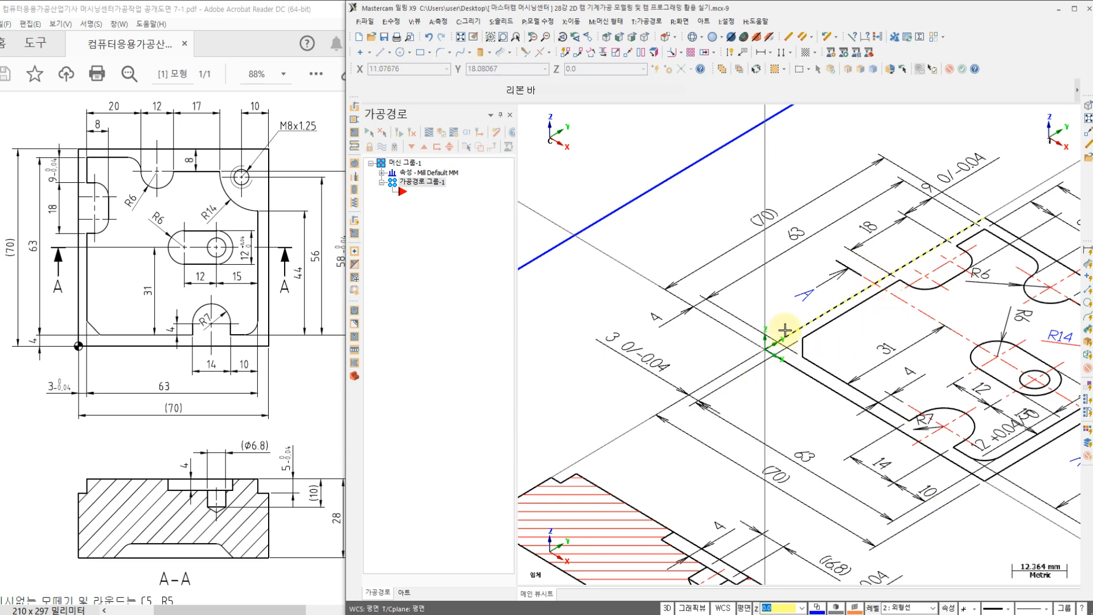
{"action": "middle_click_drag", "start_coordinate": [820, 346], "coordinate": [709, 344]}
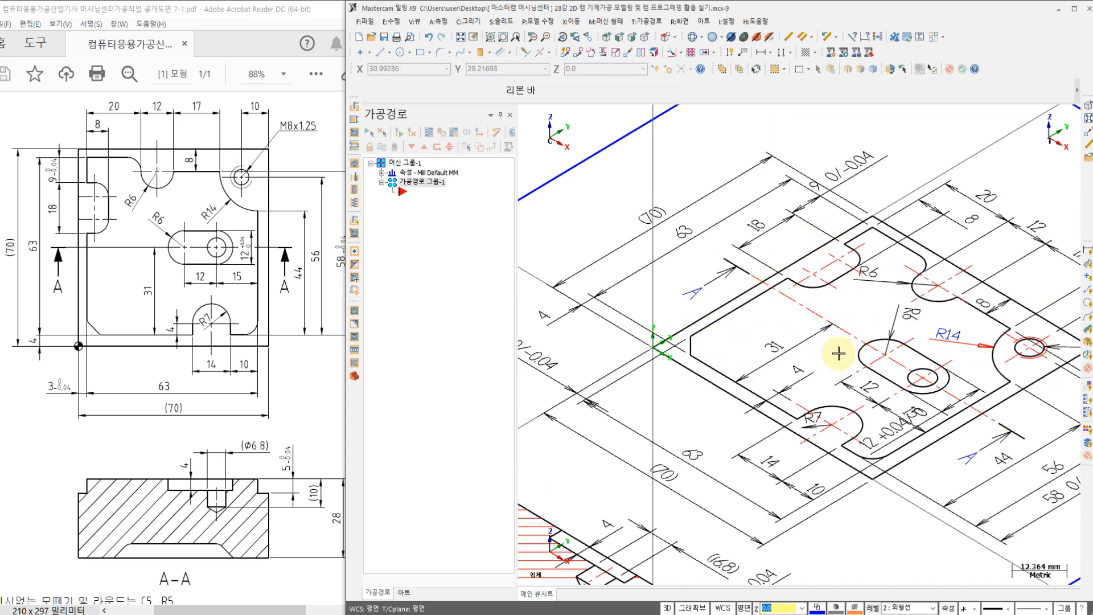
Step: Return to the top WCS view and frame the plate's top view on screen
{"action": "right_click", "coordinate": [687, 165]}
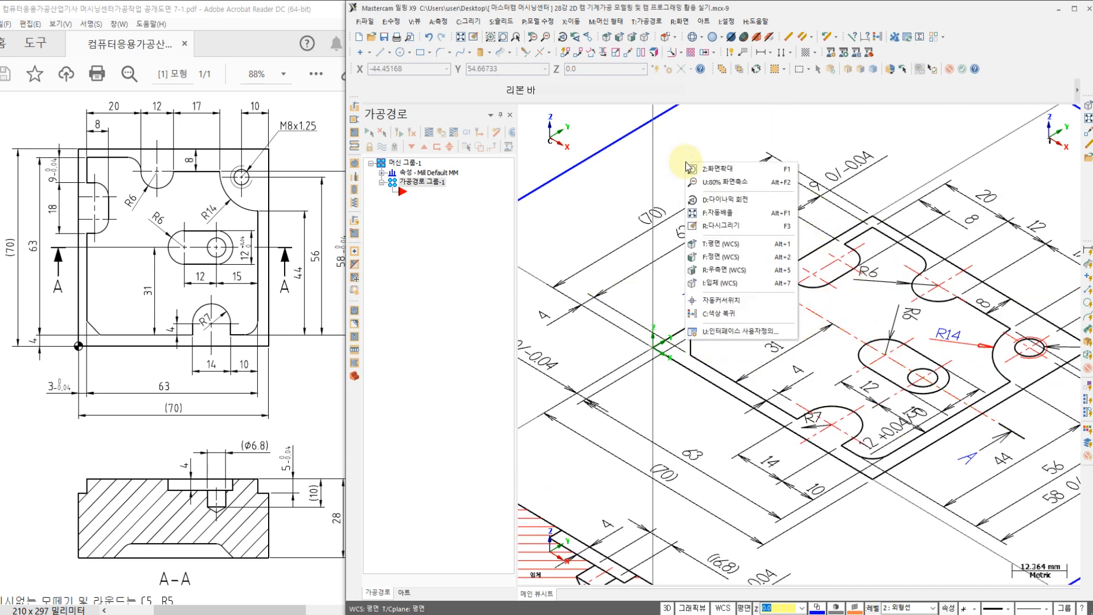
{"action": "left_click", "coordinate": [730, 249]}
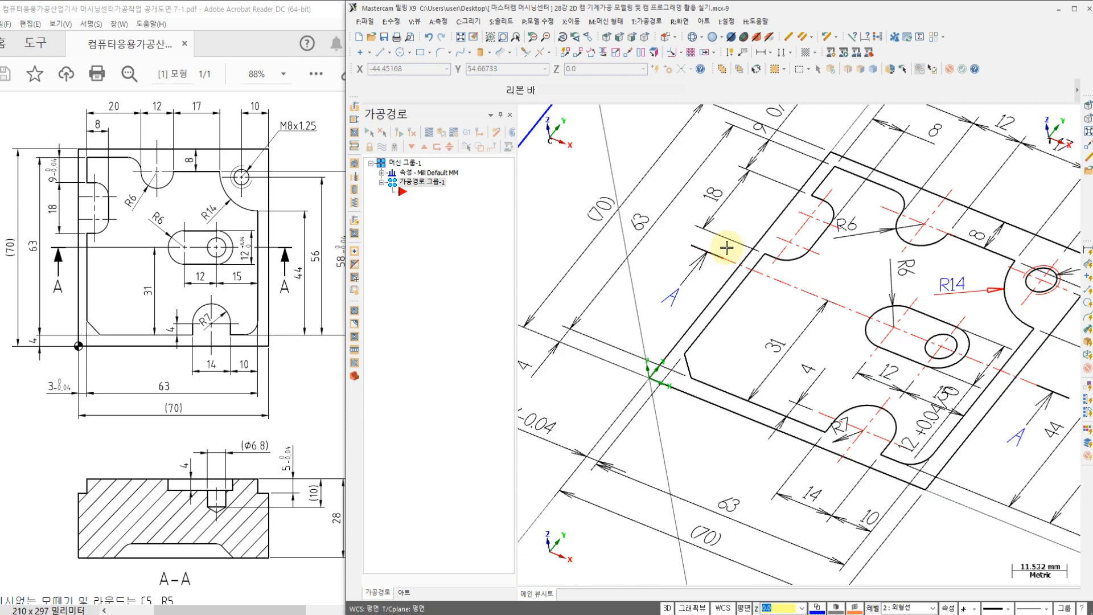
{"action": "scroll", "coordinate": [732, 245], "scroll_direction": "up", "scroll_amount": 4}
{"action": "scroll", "coordinate": [736, 354], "scroll_direction": "down", "scroll_amount": 1}
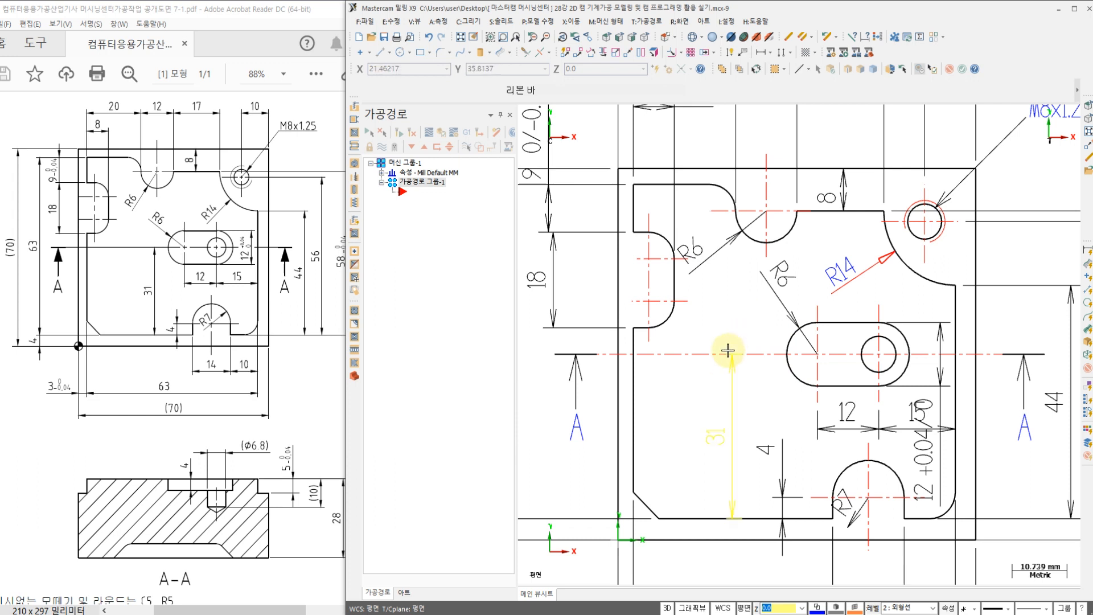
{"action": "middle_click_drag", "start_coordinate": [727, 349], "coordinate": [733, 330]}
{"action": "scroll", "coordinate": [734, 329], "scroll_direction": "down", "scroll_amount": 1}
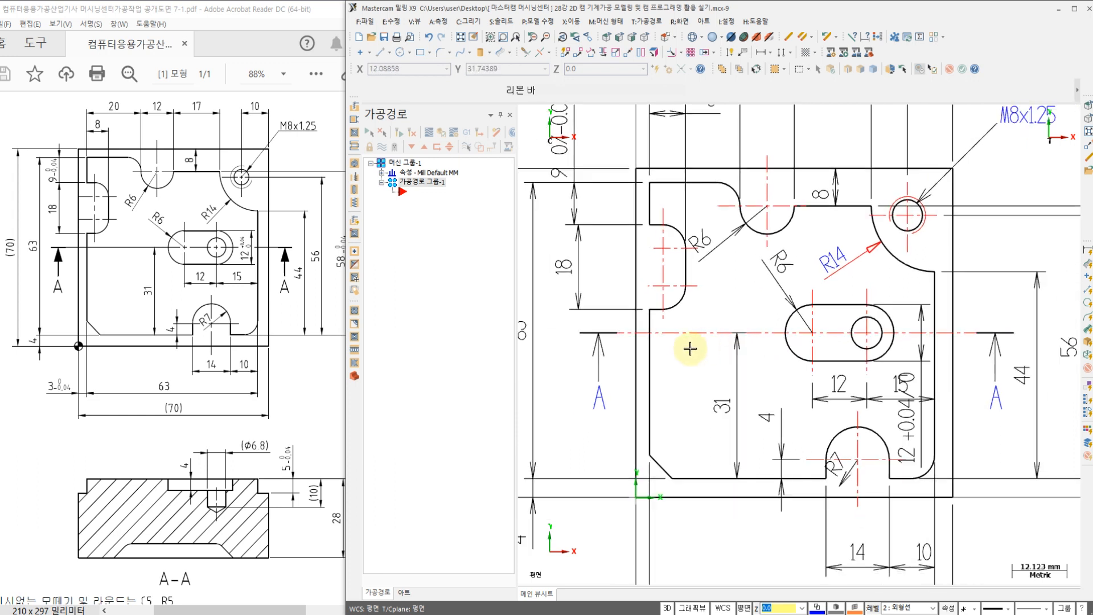
{"action": "middle_click_drag", "start_coordinate": [650, 321], "coordinate": [629, 317]}
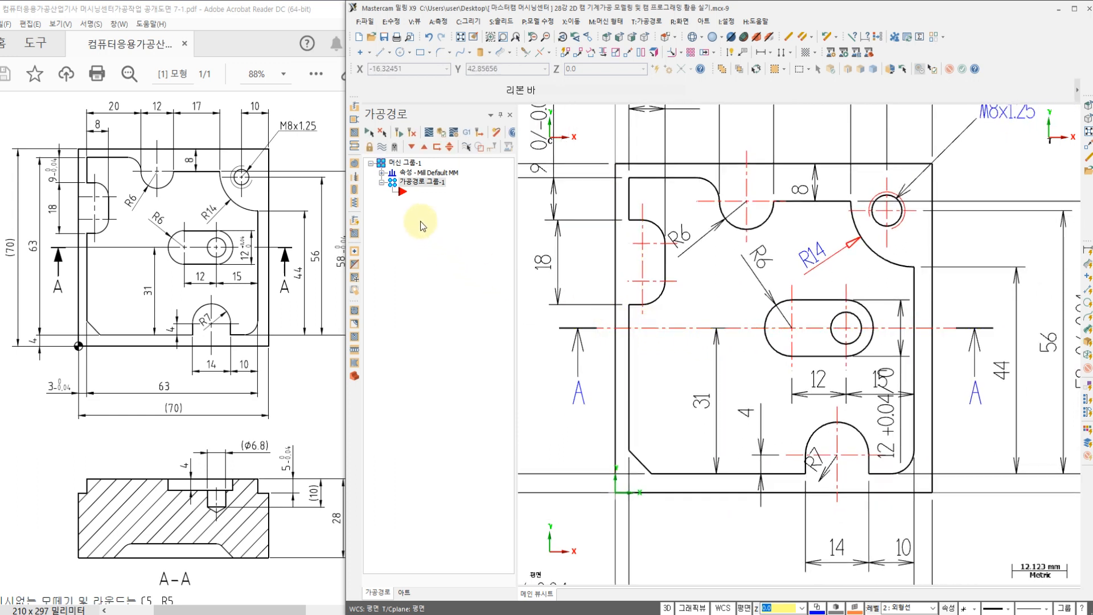
Step: Open the machine group's stock setup and set the rectangular stock size to X 70, Y 70 and Z 28
{"action": "left_click", "coordinate": [382, 172]}
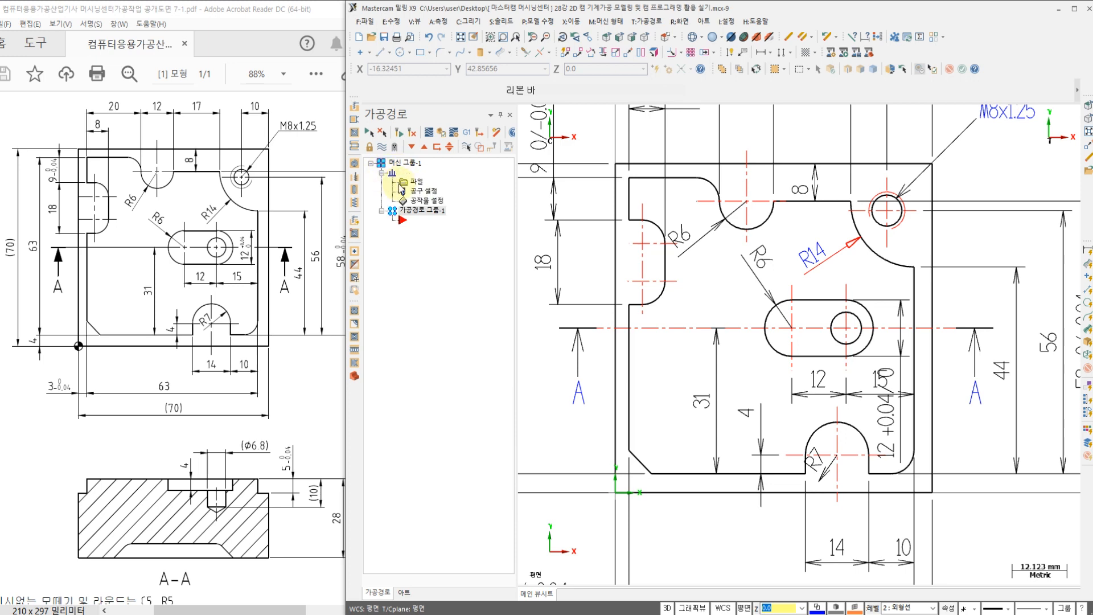
{"action": "left_click", "coordinate": [423, 203]}
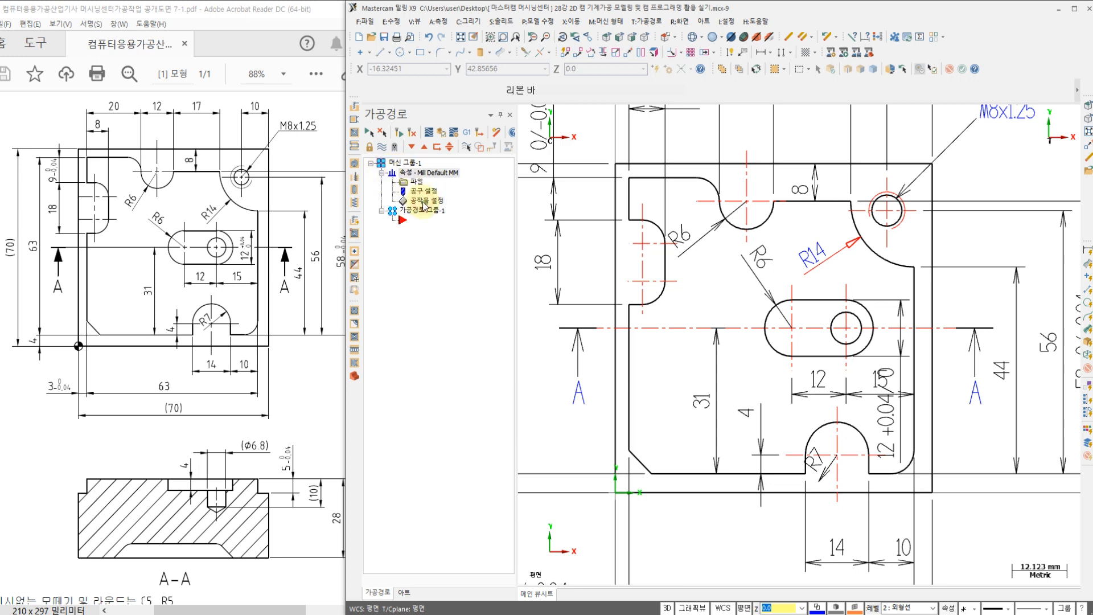
{"action": "left_click", "coordinate": [219, 608]}
{"action": "left_click_drag", "start_coordinate": [220, 609], "coordinate": [223, 609]}
{"action": "left_click", "coordinate": [538, 96]}
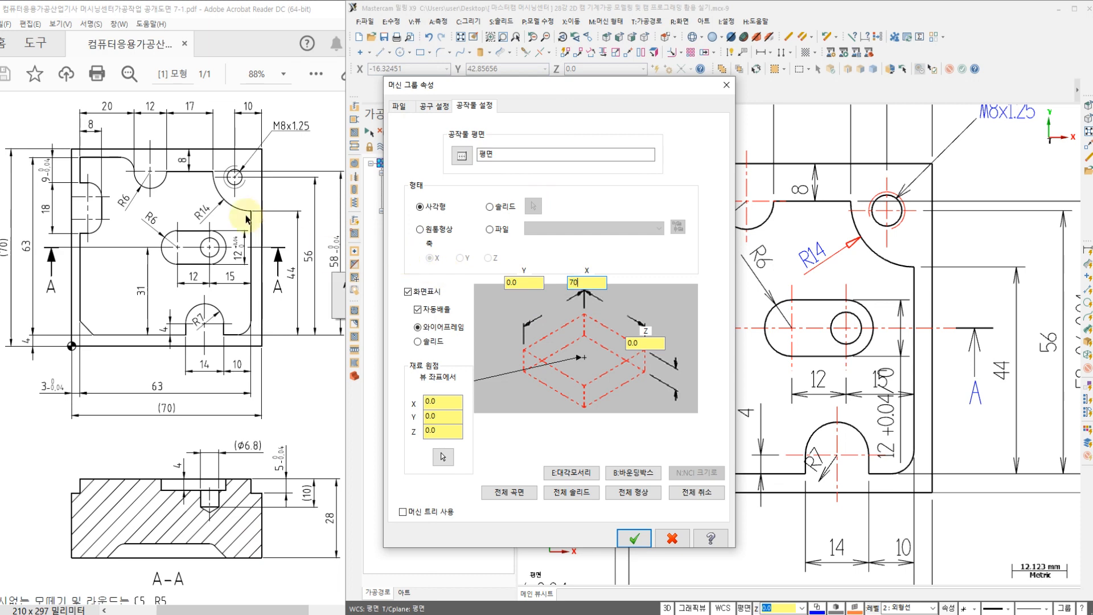
{"action": "type", "text": "70"}
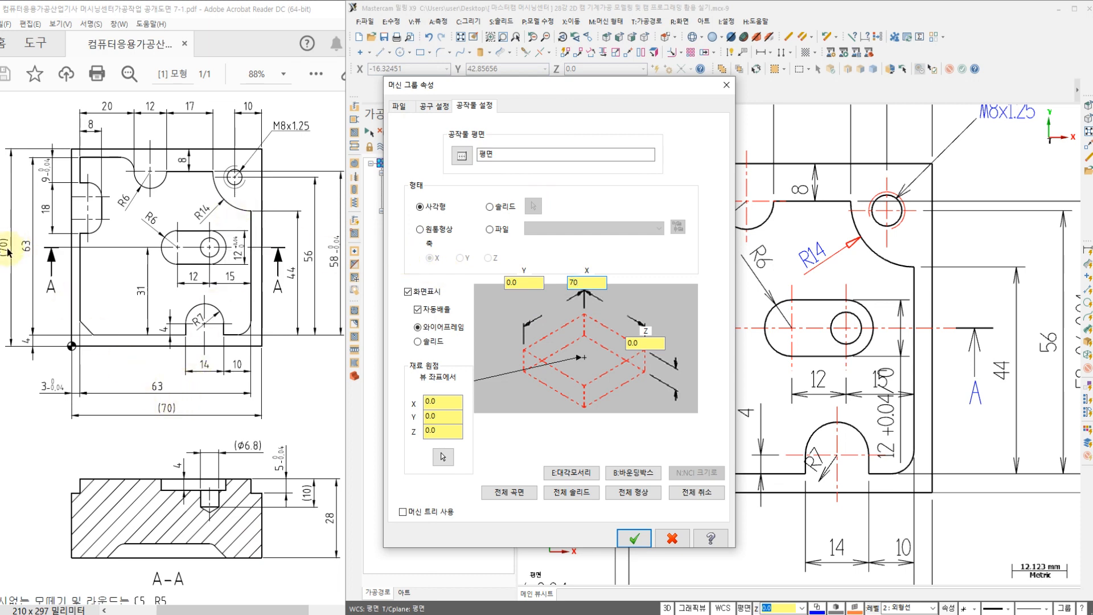
{"action": "key", "text": "Tab"}
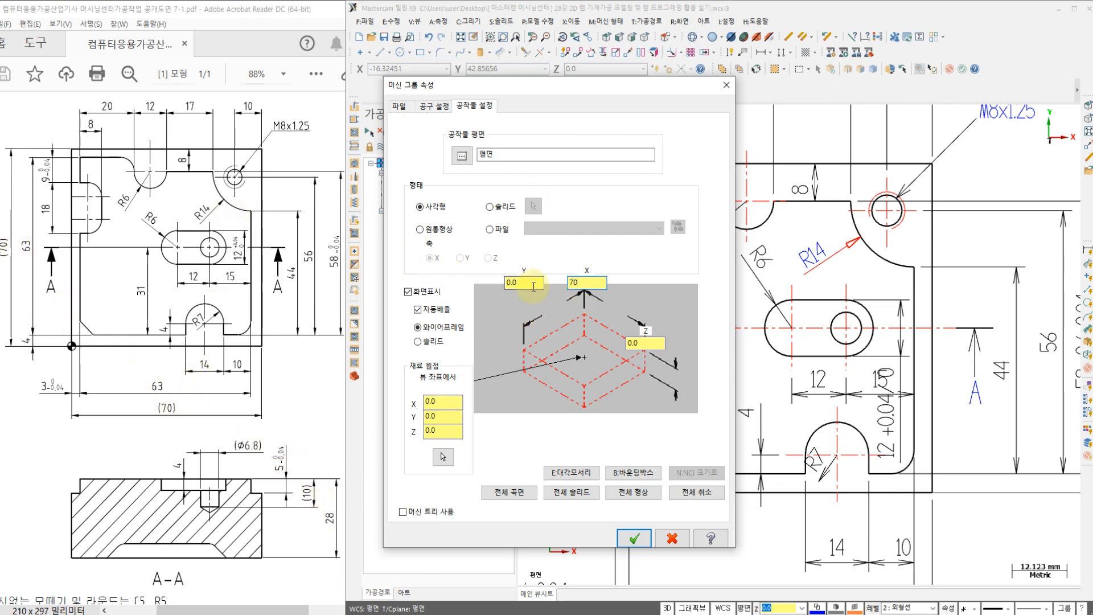
{"action": "type", "text": "70"}
{"action": "type", "text": "28"}
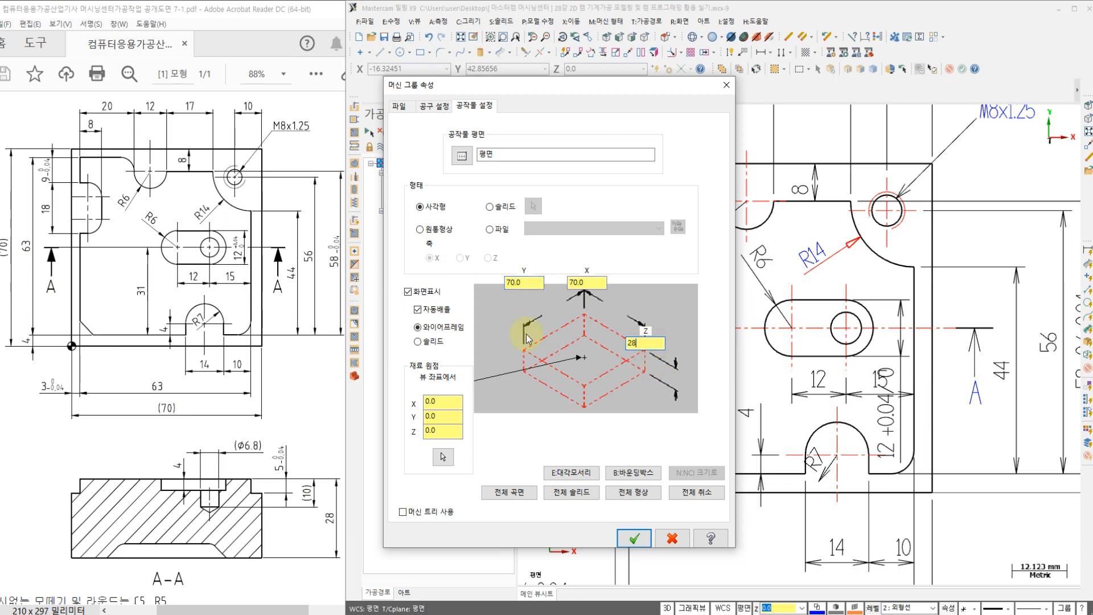
Step: Move the stock origin to the left corner of the stock's top face and apply the stock setup
{"action": "left_click", "coordinate": [524, 350]}
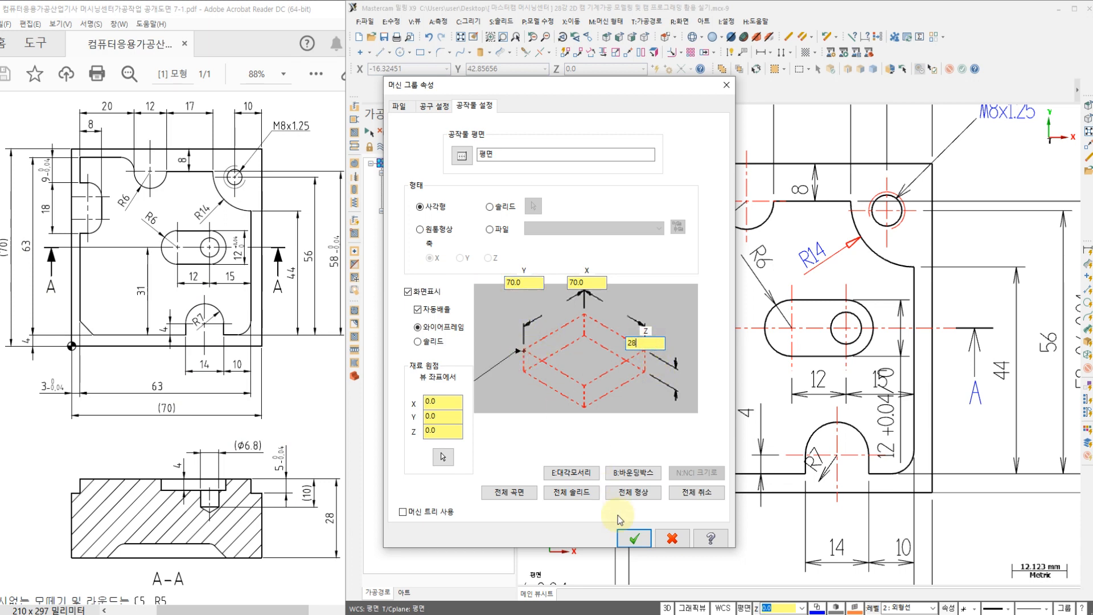
{"action": "left_click", "coordinate": [634, 538]}
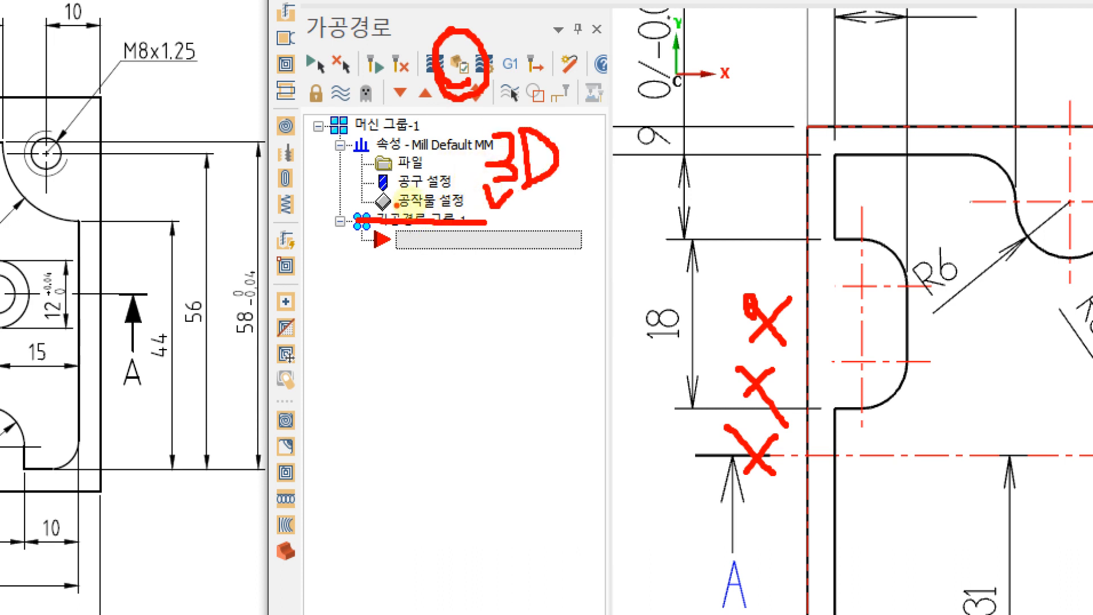
{"action": "mouse_move", "coordinate": [400, 204]}
{"action": "left_mouse_down"}
{"action": "mouse_move", "coordinate": [439, 183]}
{"action": "mouse_move", "coordinate": [429, 218]}
{"action": "left_mouse_up"}
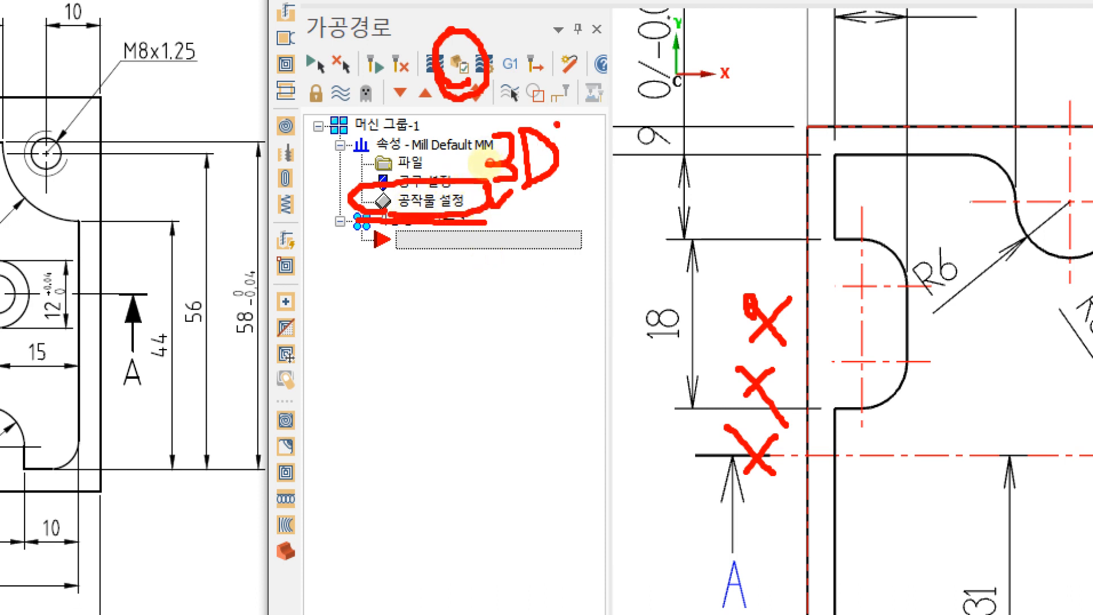
{"action": "left_click_drag", "start_coordinate": [557, 124], "coordinate": [495, 174]}
{"action": "left_click_drag", "start_coordinate": [475, 137], "coordinate": [574, 197]}
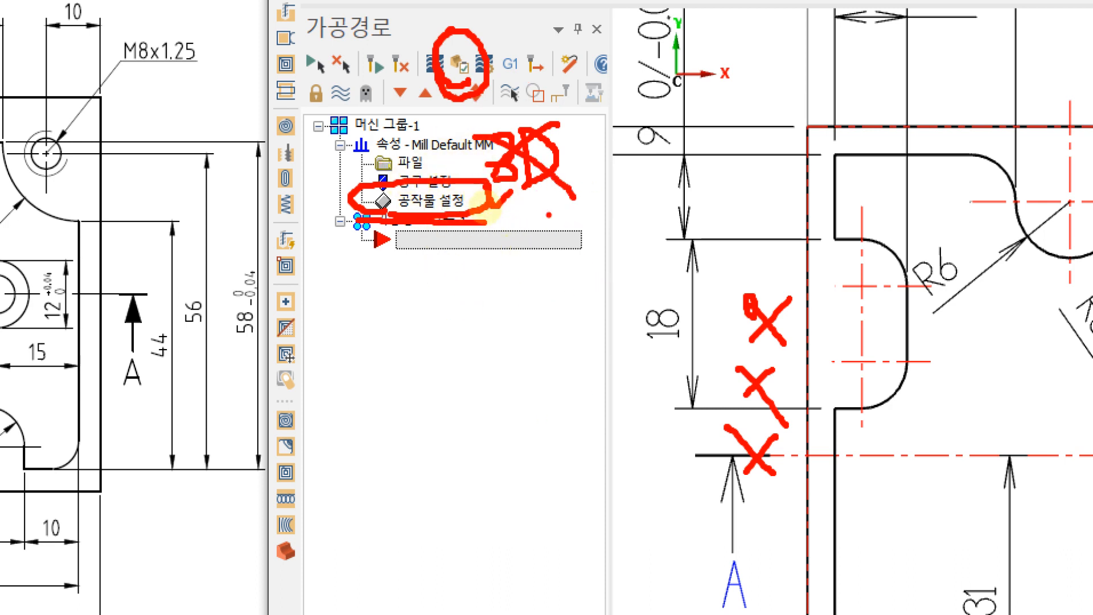
{"action": "key", "text": "Escape"}
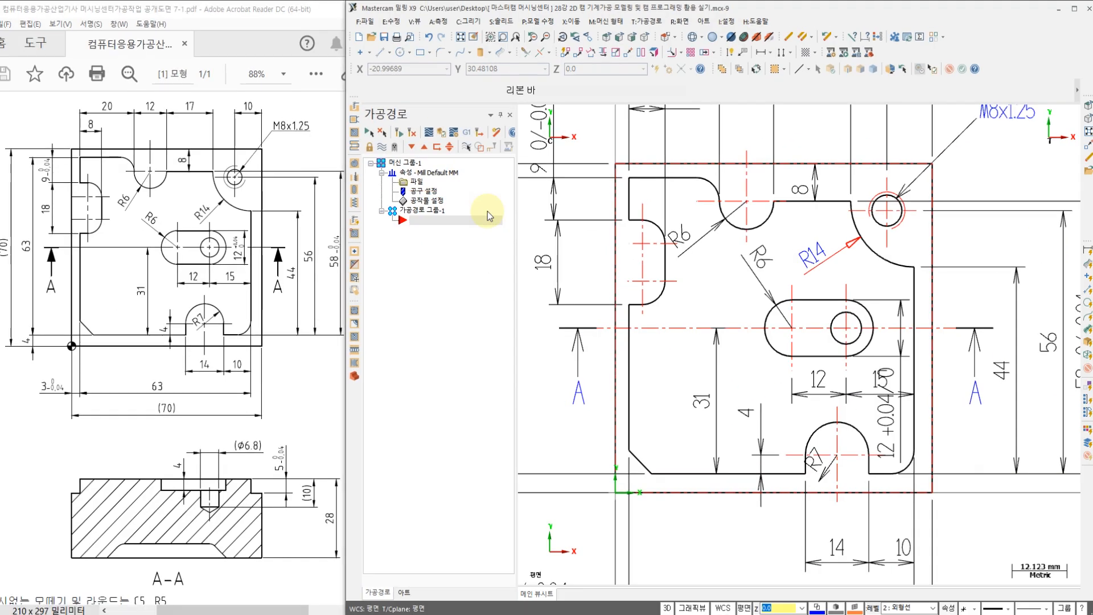
Step: Show the drawing in the isometric WCS view, examine the stock boundary around the plate, and return to the top WCS view
{"action": "middle_click_drag", "start_coordinate": [589, 280], "coordinate": [571, 283]}
{"action": "scroll", "coordinate": [656, 292], "scroll_direction": "down", "scroll_amount": 2}
{"action": "scroll", "coordinate": [764, 298], "scroll_direction": "up", "scroll_amount": 1}
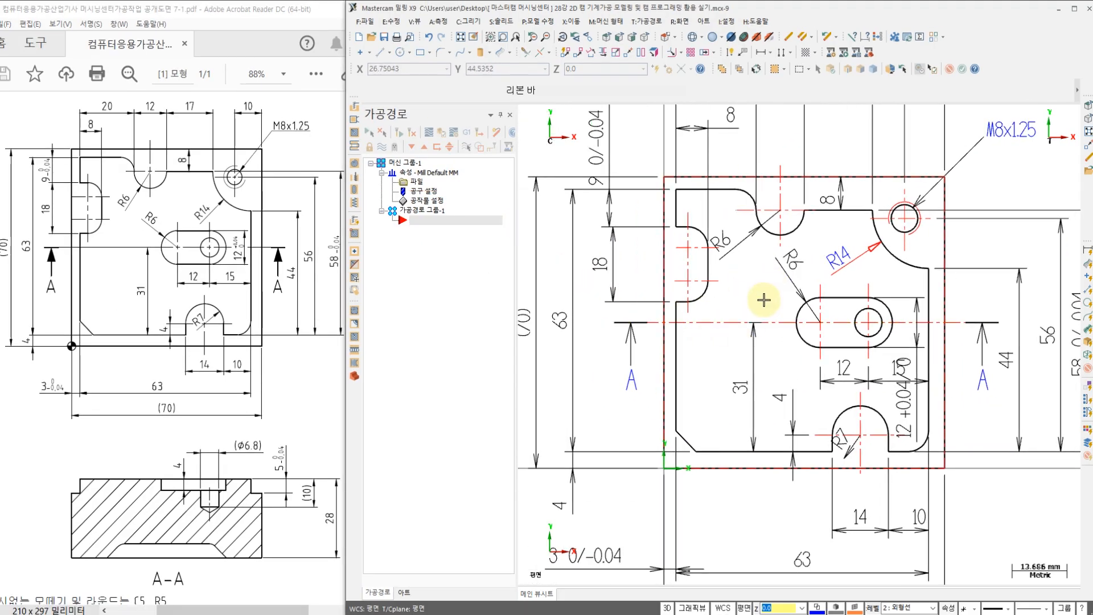
{"action": "right_click", "coordinate": [749, 293]}
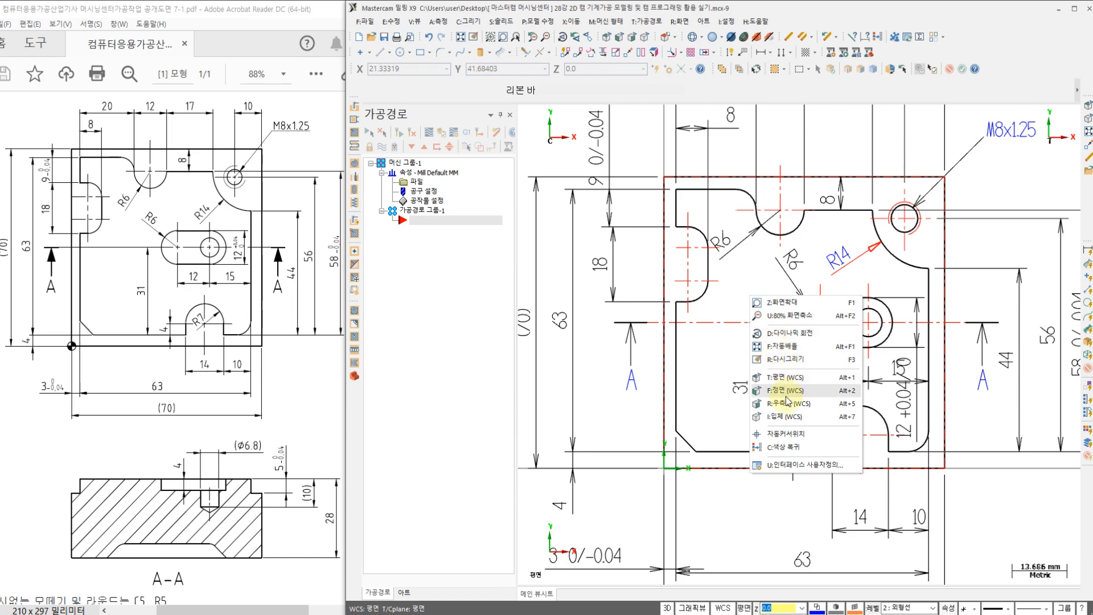
{"action": "left_click", "coordinate": [782, 415]}
{"action": "scroll", "coordinate": [777, 400], "scroll_direction": "up", "scroll_amount": 3}
{"action": "middle_click_drag", "start_coordinate": [778, 398], "coordinate": [696, 300]}
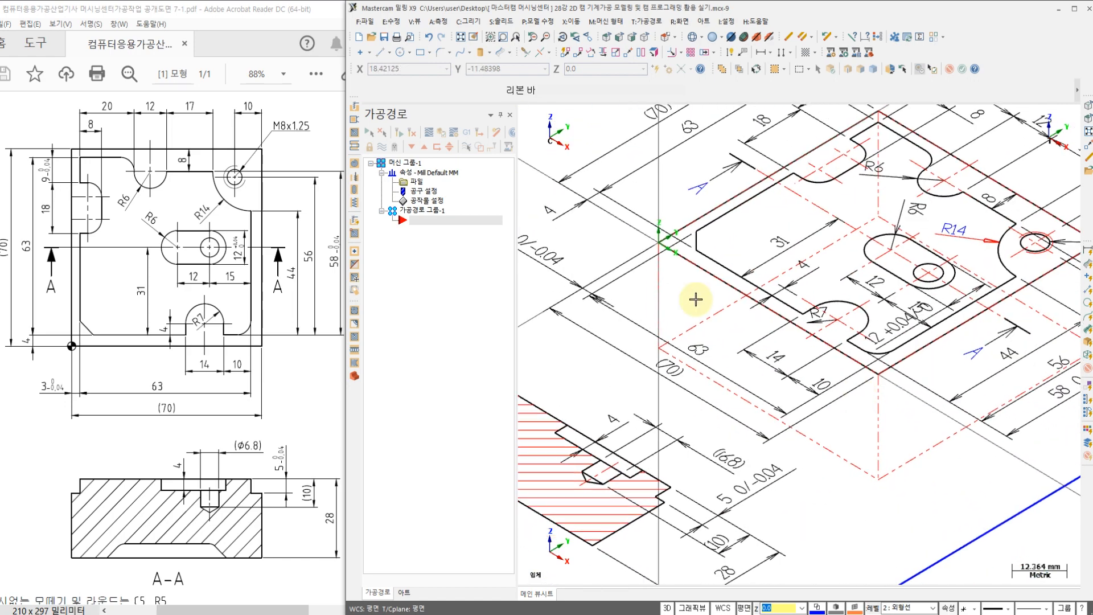
{"action": "scroll", "coordinate": [882, 379], "scroll_direction": "up", "scroll_amount": 1}
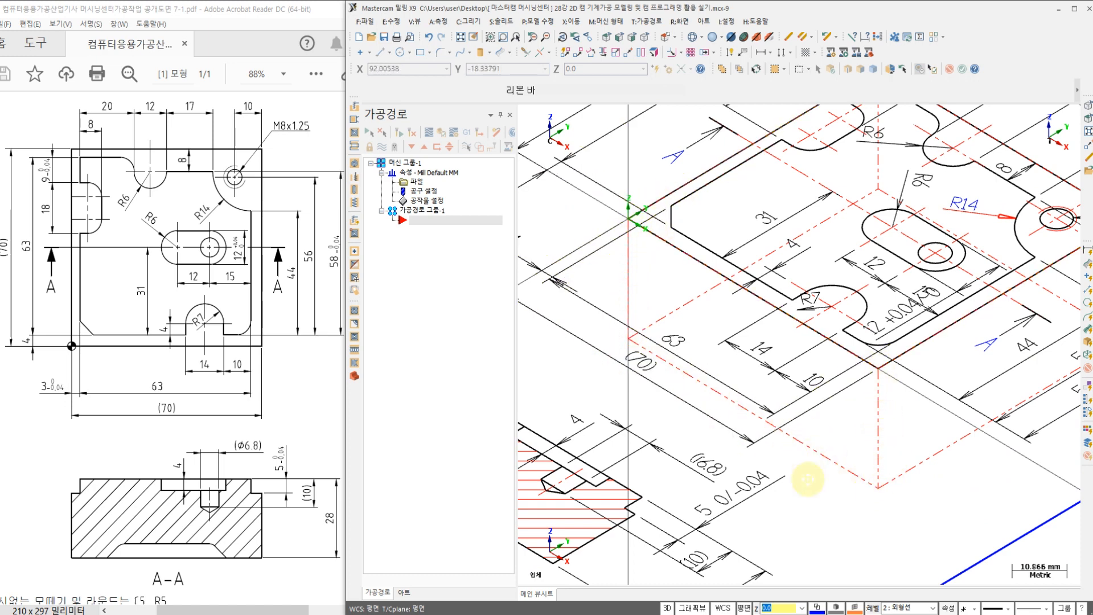
{"action": "middle_click_drag", "start_coordinate": [807, 479], "coordinate": [620, 560], "text": "alt"}
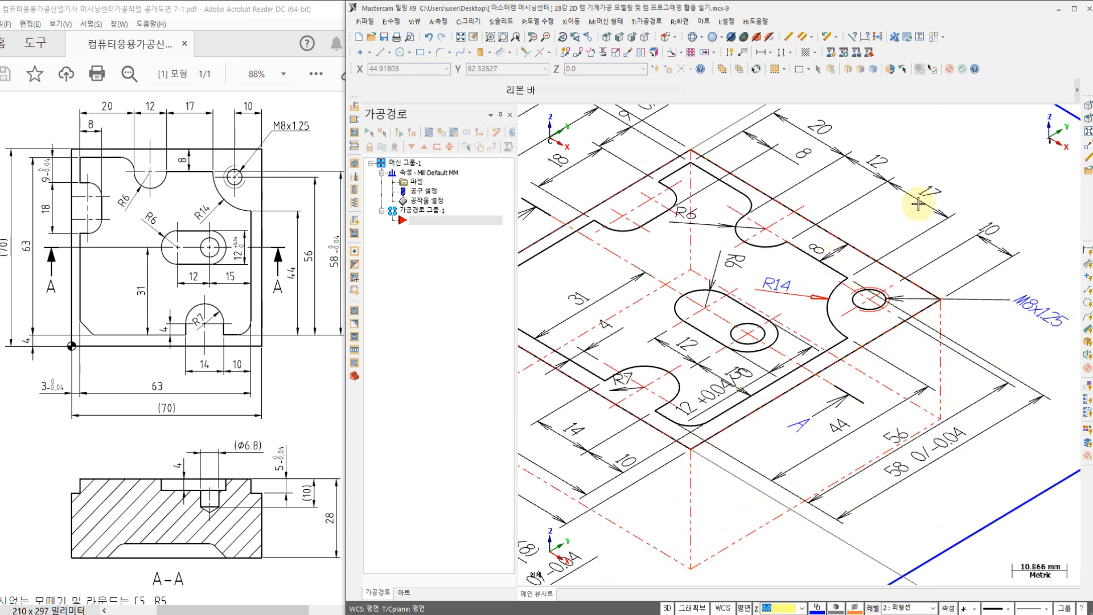
{"action": "right_click", "coordinate": [946, 160]}
{"action": "left_click", "coordinate": [979, 241]}
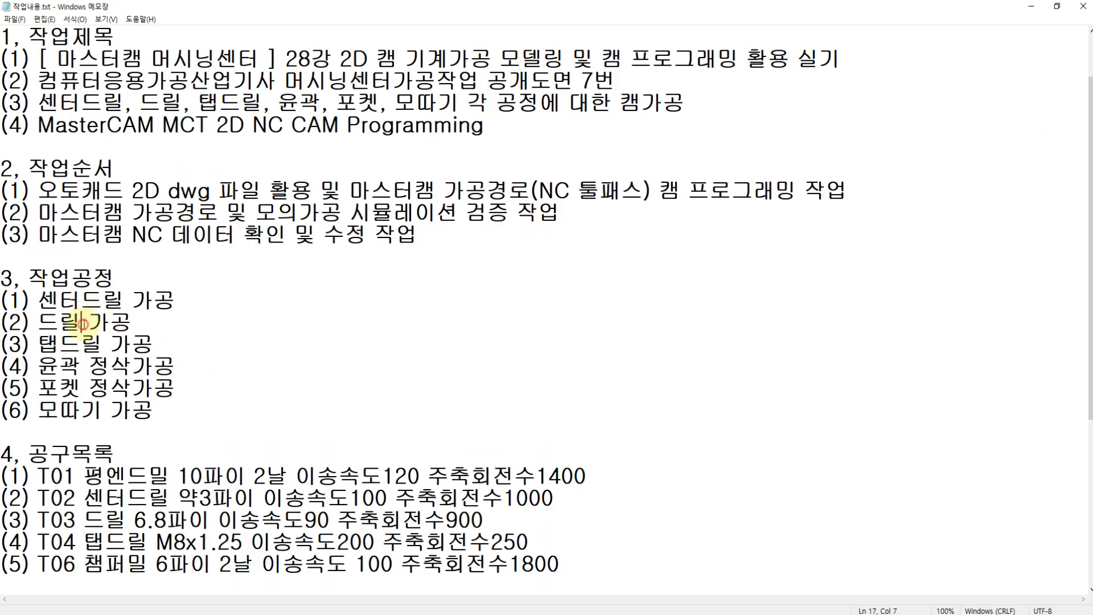
Step: Switch to the 작업내용.txt notes in Notepad and review the machining process list and the T02, T03 and T04 tool conditions
{"action": "left_click", "coordinate": [98, 348]}
{"action": "left_click", "coordinate": [101, 413]}
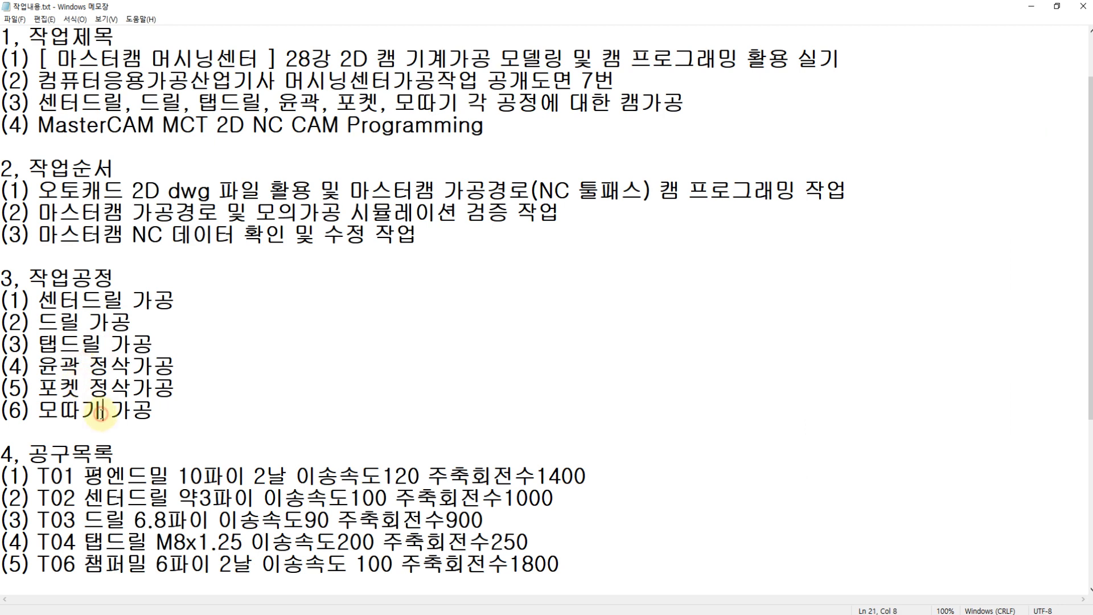
{"action": "left_click_drag", "start_coordinate": [84, 367], "coordinate": [124, 390]}
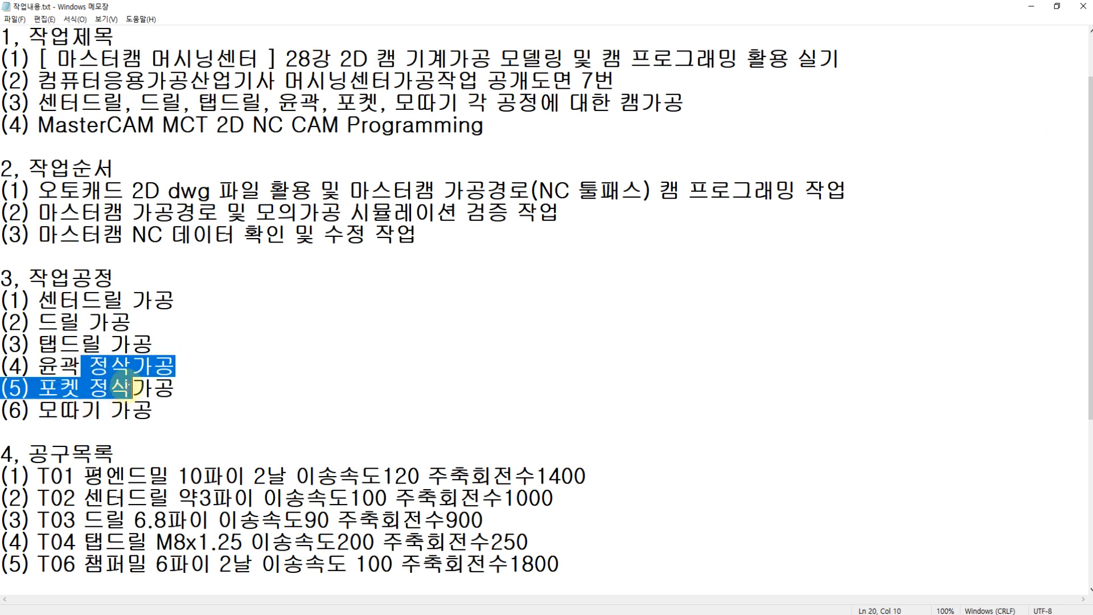
{"action": "scroll", "coordinate": [122, 389], "scroll_direction": "down", "scroll_amount": 2}
{"action": "left_click", "coordinate": [110, 367]}
{"action": "left_click", "coordinate": [84, 342]}
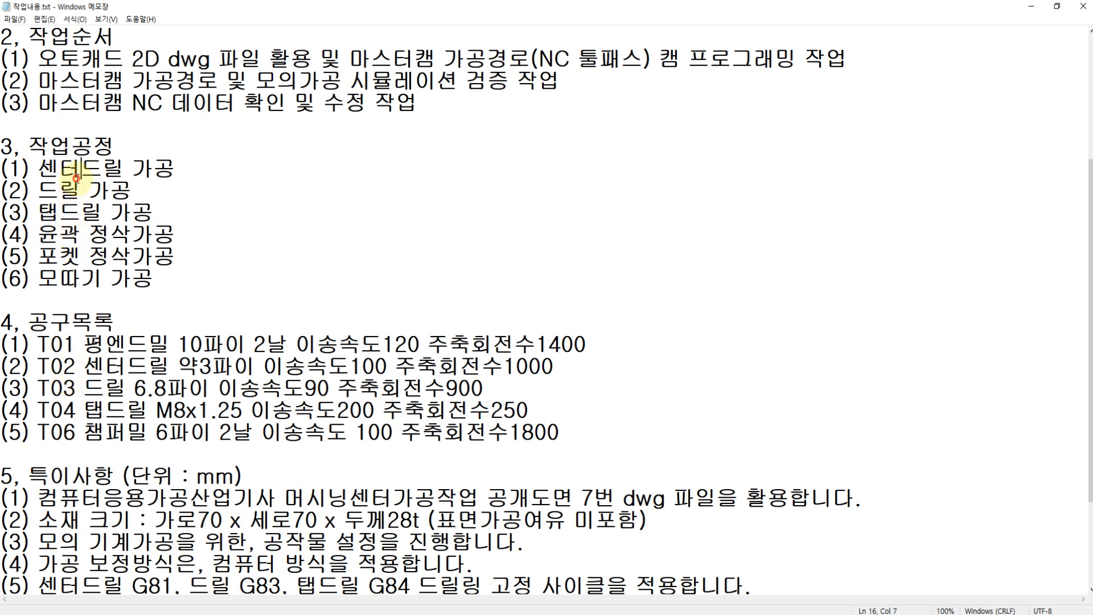
{"action": "left_click", "coordinate": [97, 211]}
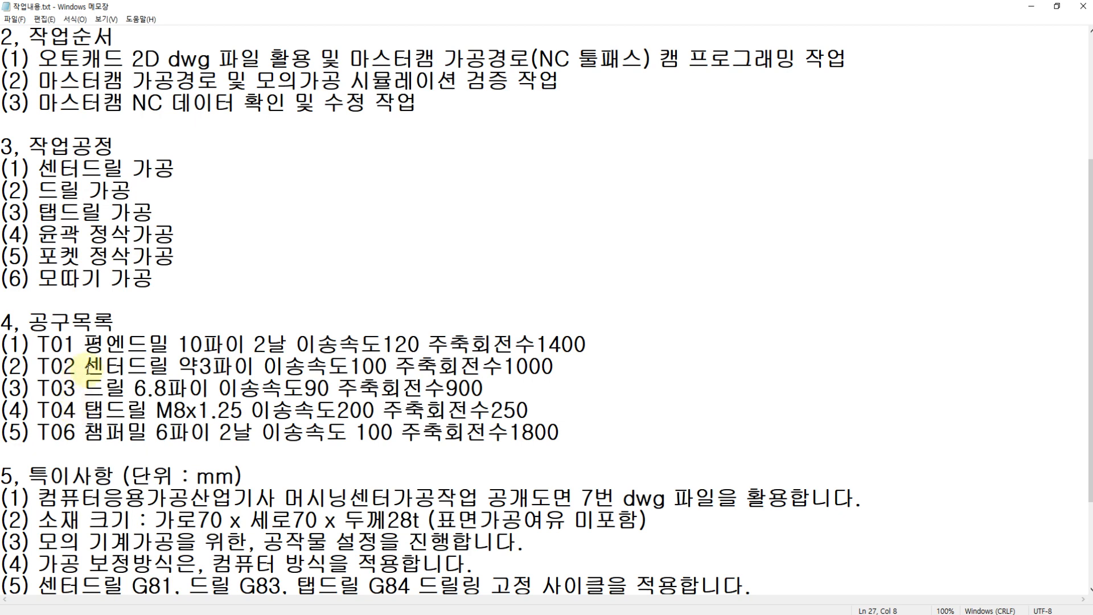
{"action": "left_click_drag", "start_coordinate": [91, 365], "coordinate": [561, 367]}
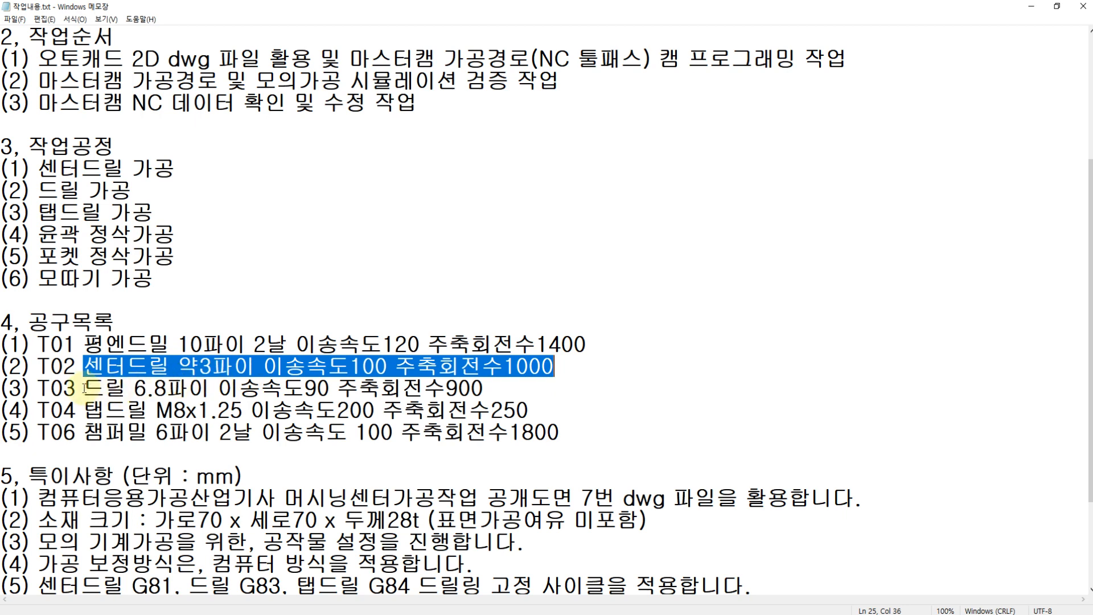
{"action": "left_click_drag", "start_coordinate": [85, 388], "coordinate": [490, 392]}
{"action": "left_click_drag", "start_coordinate": [88, 410], "coordinate": [249, 411]}
{"action": "left_click_drag", "start_coordinate": [251, 410], "coordinate": [450, 411]}
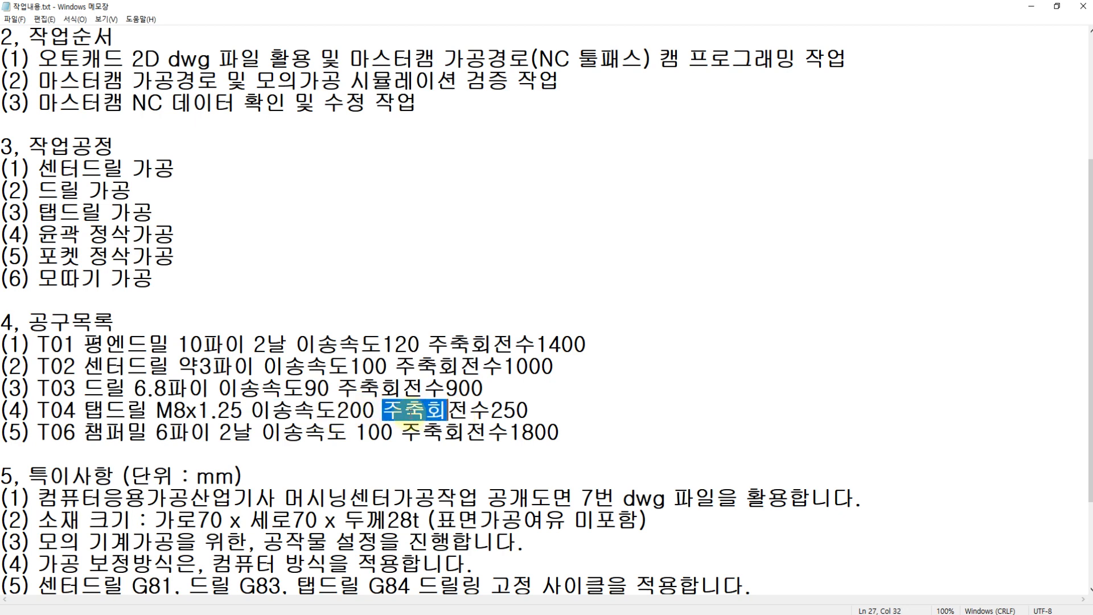
Step: In the tool list, set the T04 M8x1.25 tap's spindle speed to 200 and its feed rate to 250
{"action": "left_click", "coordinate": [408, 414]}
{"action": "key", "text": "BackSpace"}
{"action": "type", "text": "0"}
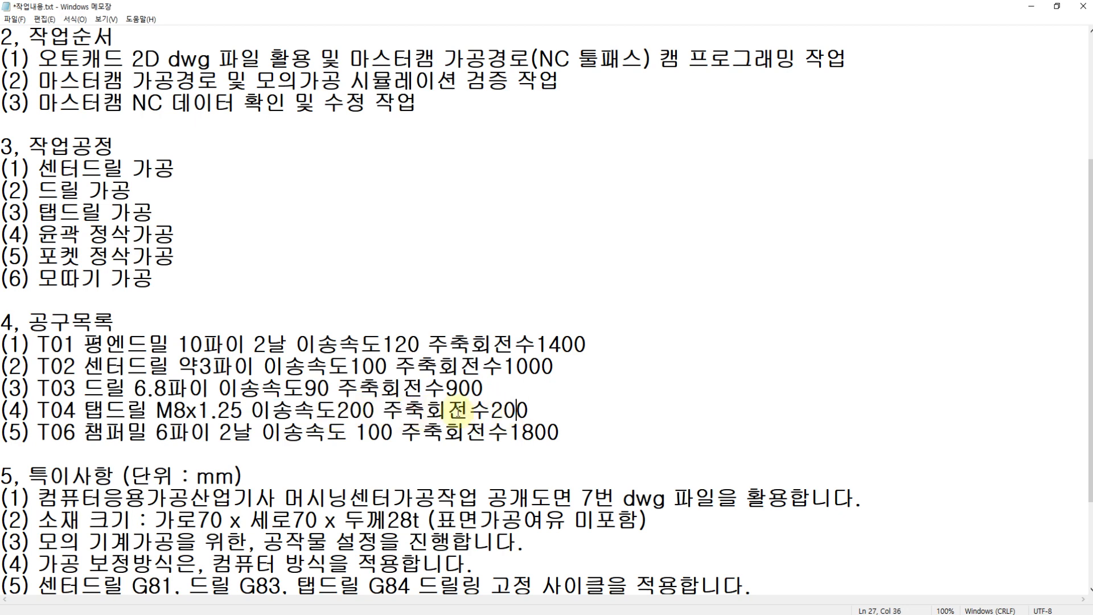
{"action": "key", "text": "BackSpace"}
{"action": "type", "text": "5"}
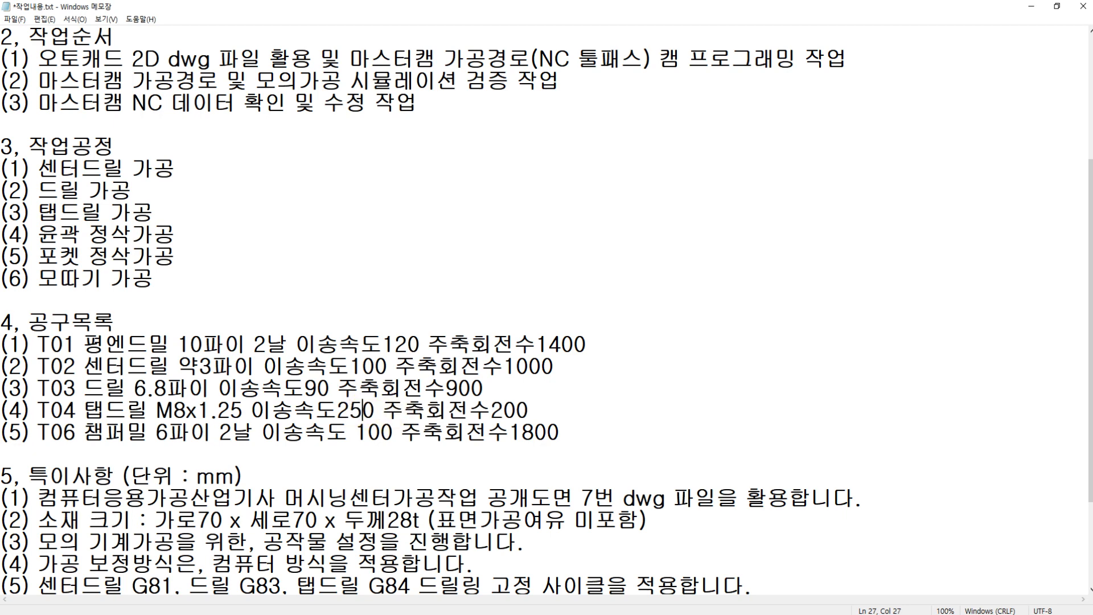
{"action": "left_click_drag", "start_coordinate": [384, 410], "coordinate": [528, 410]}
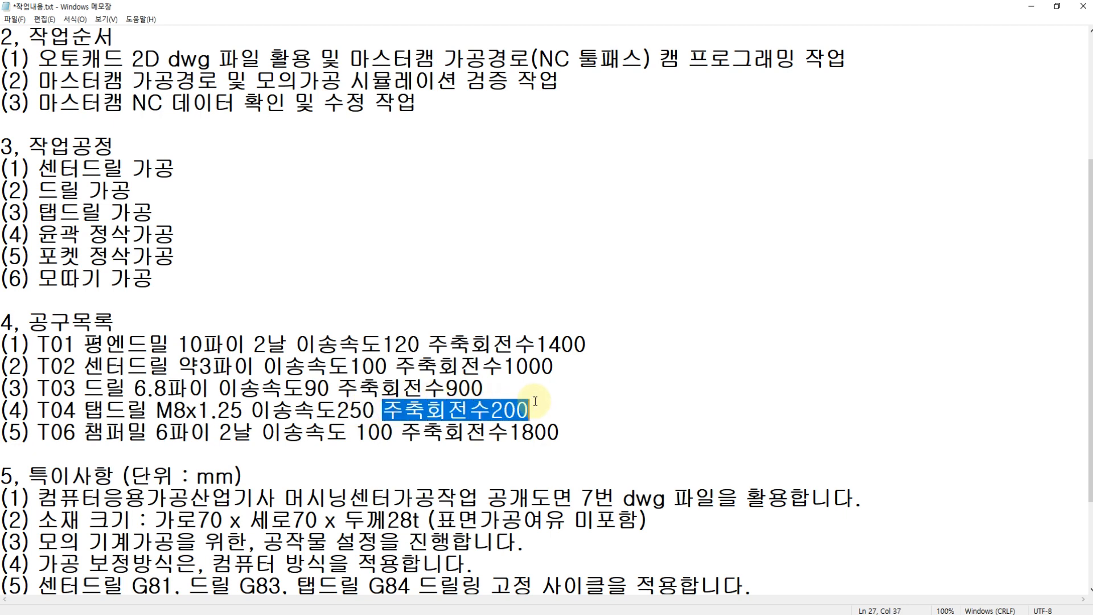
{"action": "left_click", "coordinate": [555, 409]}
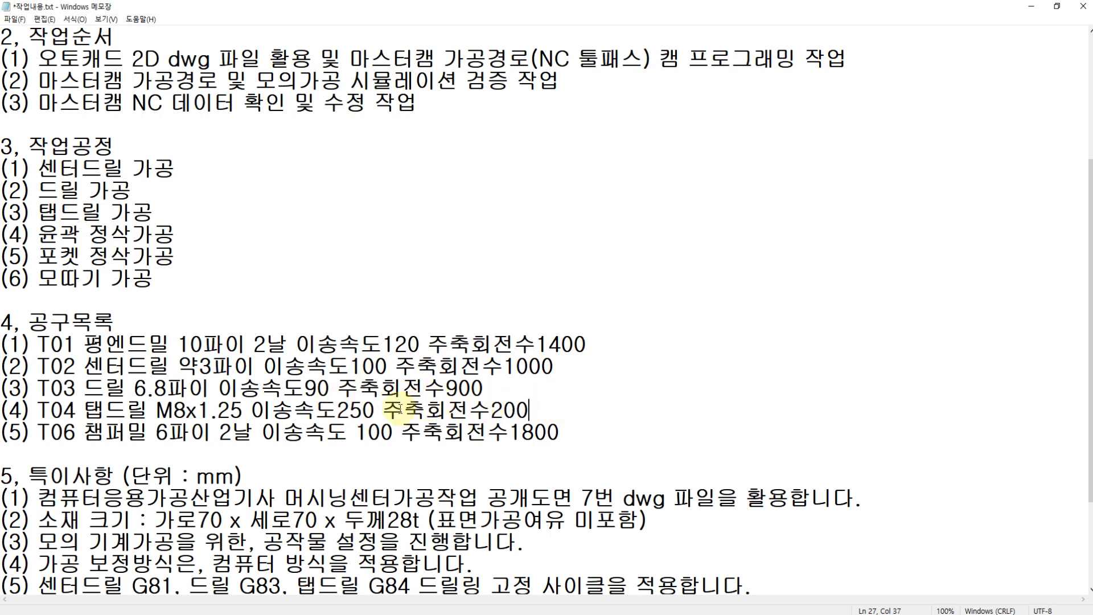
{"action": "left_click_drag", "start_coordinate": [381, 410], "coordinate": [539, 409]}
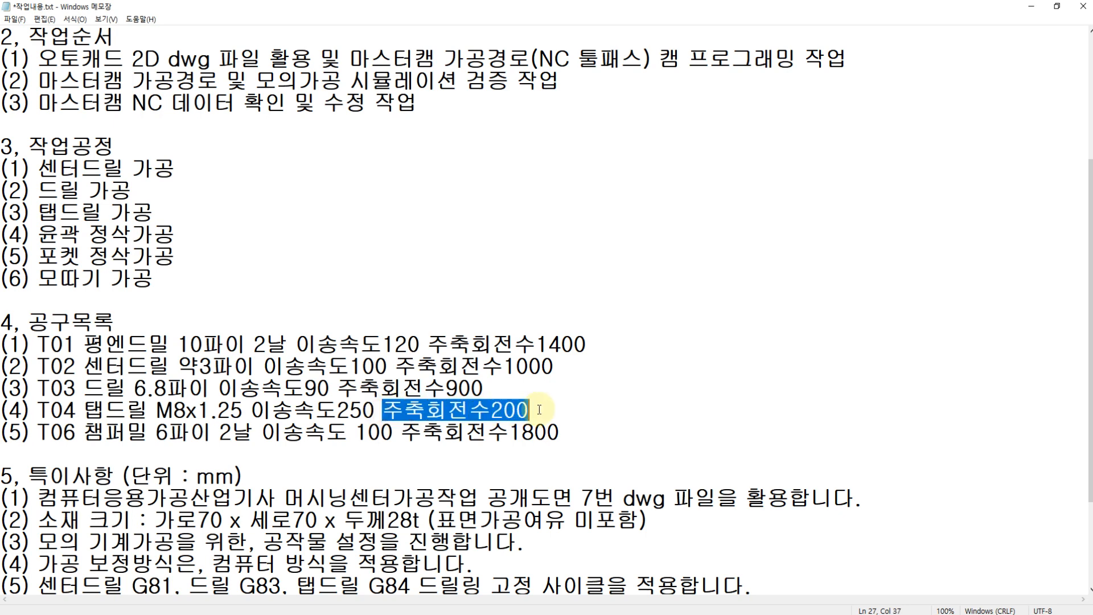
{"action": "left_click", "coordinate": [77, 410]}
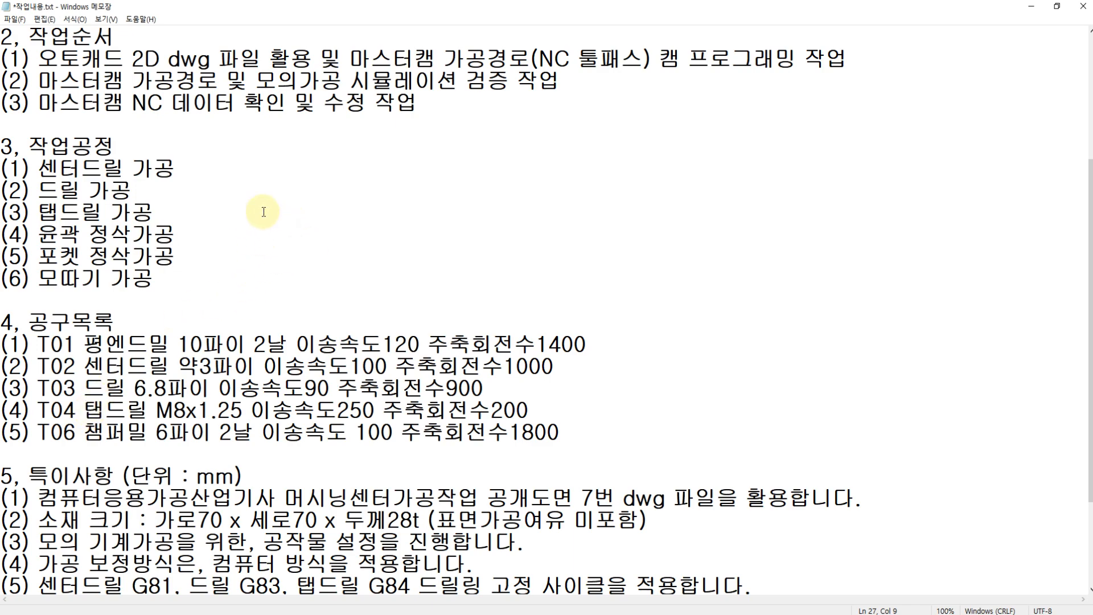
{"action": "key", "text": "ctrl+1"}
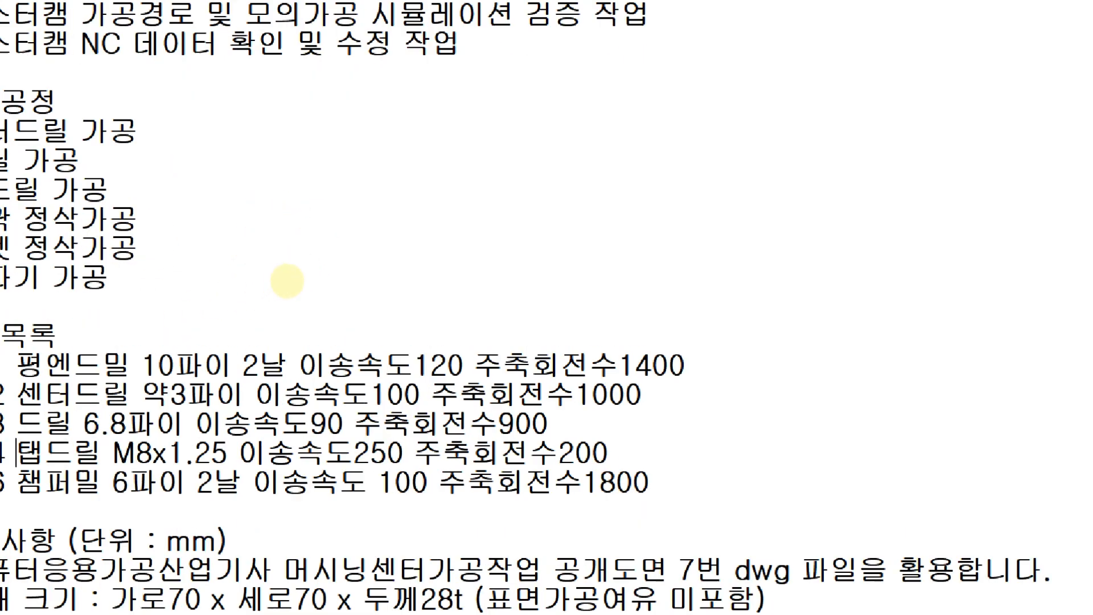
{"action": "left_click", "coordinate": [287, 281]}
{"action": "mouse_move", "coordinate": [360, 201]}
{"action": "left_mouse_down"}
{"action": "mouse_move", "coordinate": [392, 223]}
{"action": "mouse_move", "coordinate": [349, 241]}
{"action": "mouse_move", "coordinate": [391, 280]}
{"action": "mouse_move", "coordinate": [371, 281]}
{"action": "mouse_move", "coordinate": [379, 297]}
{"action": "mouse_move", "coordinate": [439, 294]}
{"action": "mouse_move", "coordinate": [476, 267]}
{"action": "mouse_move", "coordinate": [452, 244]}
{"action": "mouse_move", "coordinate": [452, 215]}
{"action": "mouse_move", "coordinate": [471, 183]}
{"action": "mouse_move", "coordinate": [461, 179]}
{"action": "mouse_move", "coordinate": [460, 198]}
{"action": "left_mouse_up"}
{"action": "mouse_move", "coordinate": [567, 218]}
{"action": "left_mouse_down"}
{"action": "mouse_move", "coordinate": [525, 232]}
{"action": "mouse_move", "coordinate": [551, 238]}
{"action": "left_mouse_up"}
{"action": "left_click_drag", "start_coordinate": [534, 228], "coordinate": [615, 212]}
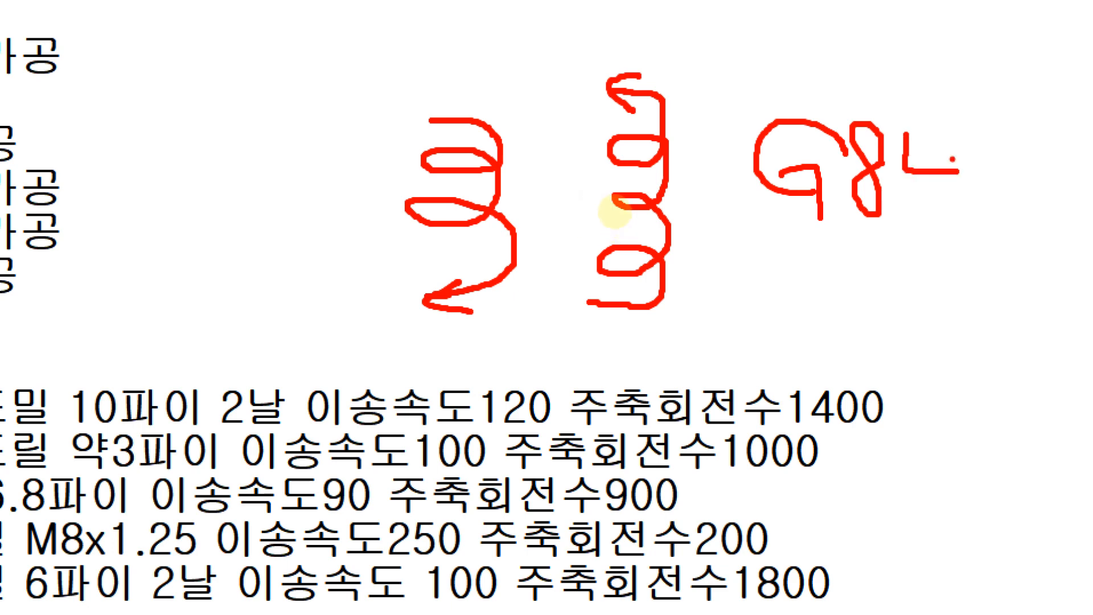
{"action": "left_click_drag", "start_coordinate": [940, 140], "coordinate": [937, 226]}
{"action": "mouse_move", "coordinate": [98, 99]}
{"action": "left_mouse_down"}
{"action": "mouse_move", "coordinate": [169, 91]}
{"action": "mouse_move", "coordinate": [132, 129]}
{"action": "mouse_move", "coordinate": [145, 113]}
{"action": "mouse_move", "coordinate": [193, 143]}
{"action": "left_mouse_up"}
{"action": "mouse_move", "coordinate": [213, 87]}
{"action": "left_mouse_down"}
{"action": "mouse_move", "coordinate": [209, 184]}
{"action": "mouse_move", "coordinate": [193, 149]}
{"action": "left_mouse_up"}
{"action": "left_click_drag", "start_coordinate": [178, 187], "coordinate": [199, 187]}
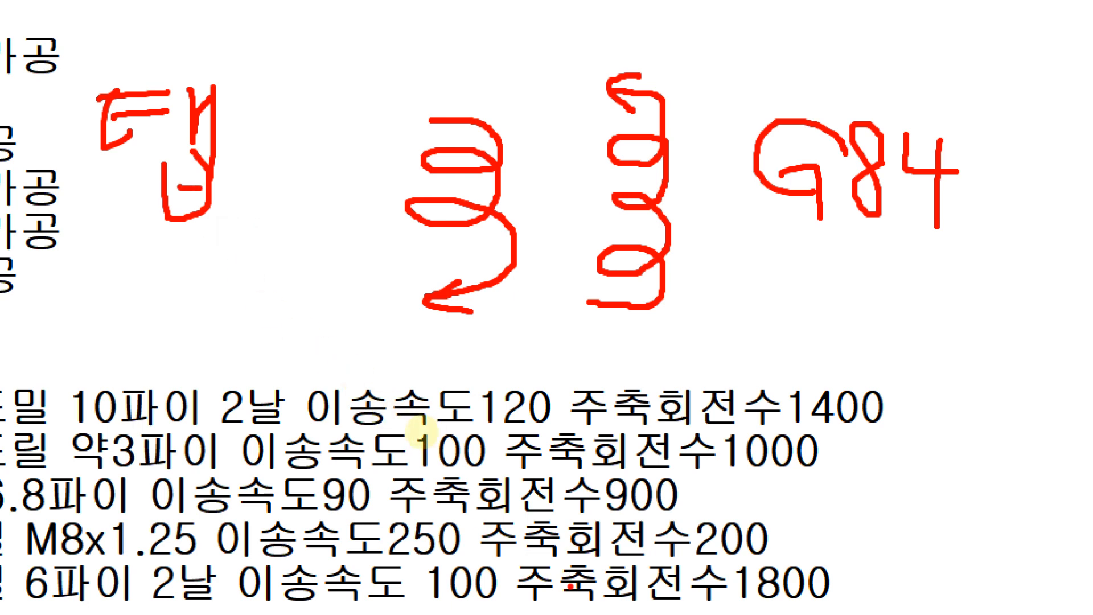
{"action": "mouse_move", "coordinate": [779, 546]}
{"action": "left_mouse_down"}
{"action": "mouse_move", "coordinate": [743, 576]}
{"action": "mouse_move", "coordinate": [669, 507]}
{"action": "mouse_move", "coordinate": [783, 552]}
{"action": "left_mouse_up"}
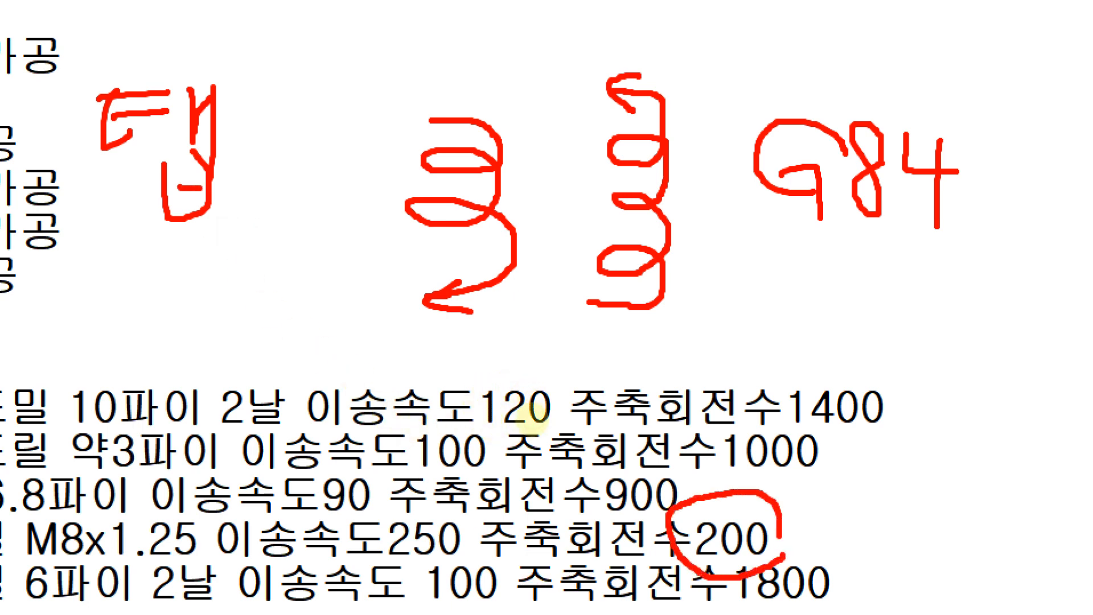
{"action": "left_click_drag", "start_coordinate": [345, 517], "coordinate": [373, 506]}
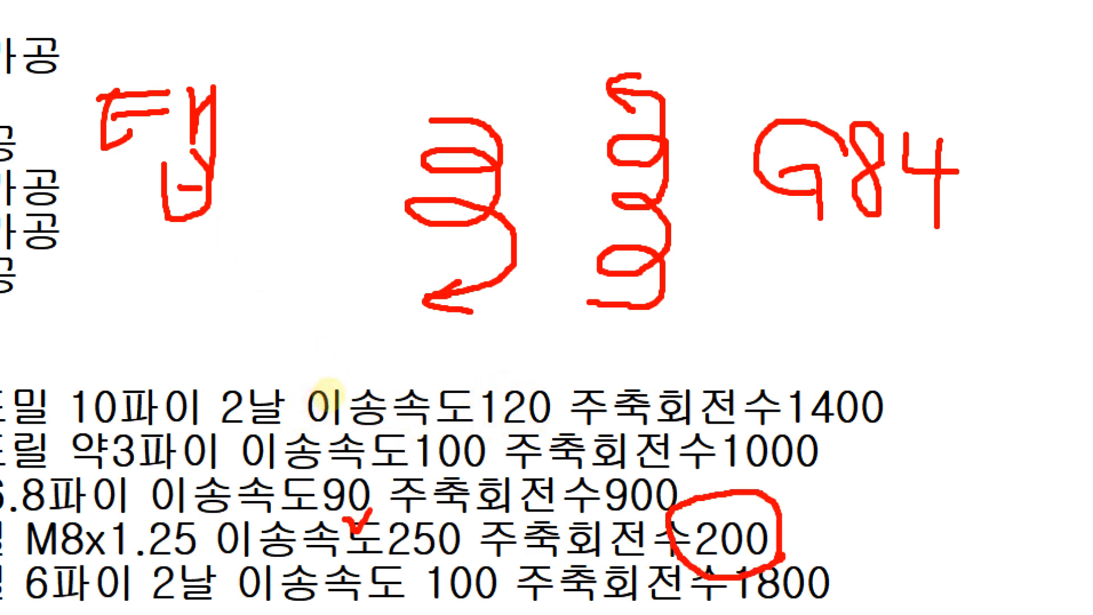
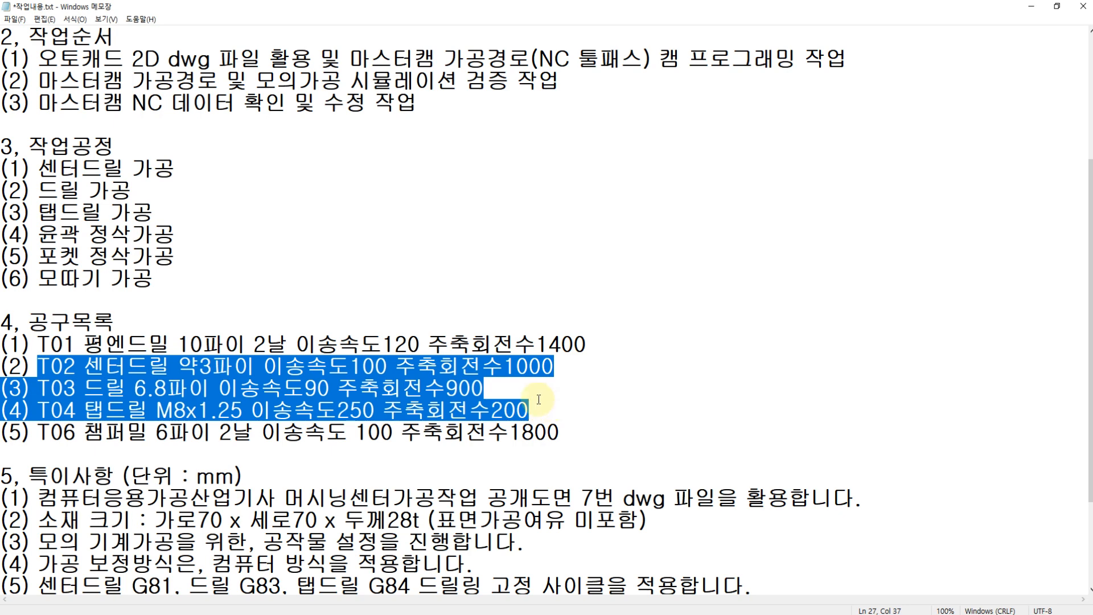
Step: Switch to Mastercam X9 and start a drill toolpath, with the drill points picked by entity
{"action": "left_click", "coordinate": [595, 614]}
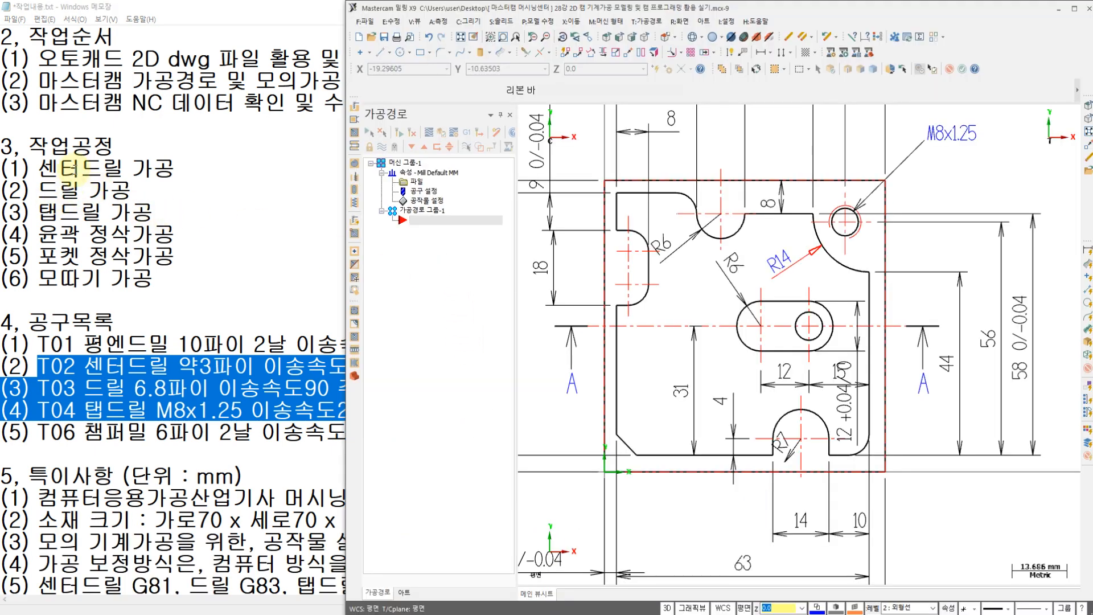
{"action": "left_click", "coordinate": [653, 23]}
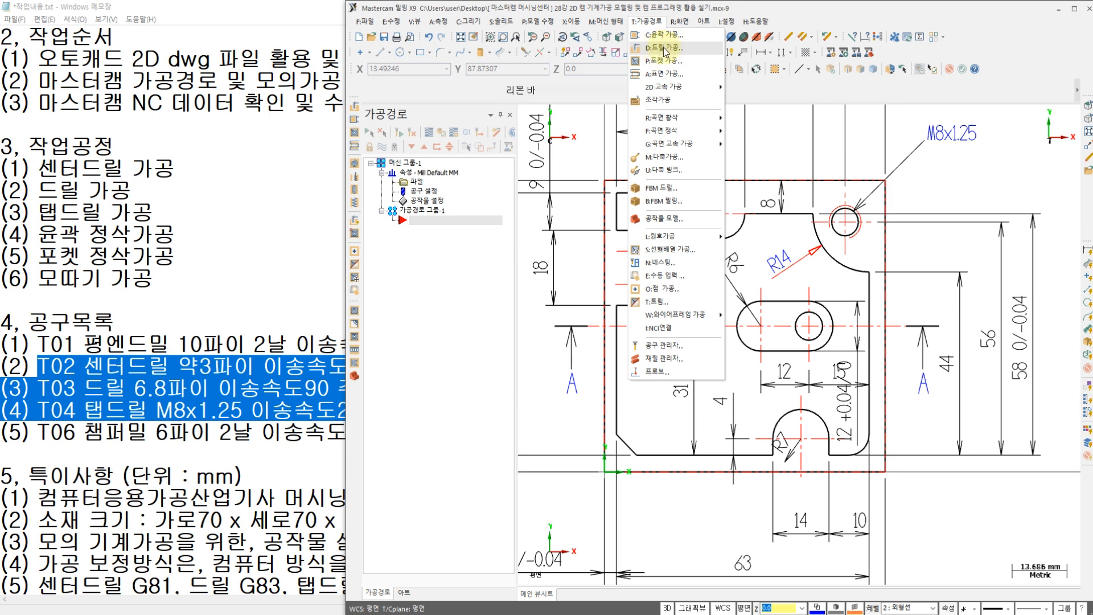
{"action": "left_click", "coordinate": [660, 48]}
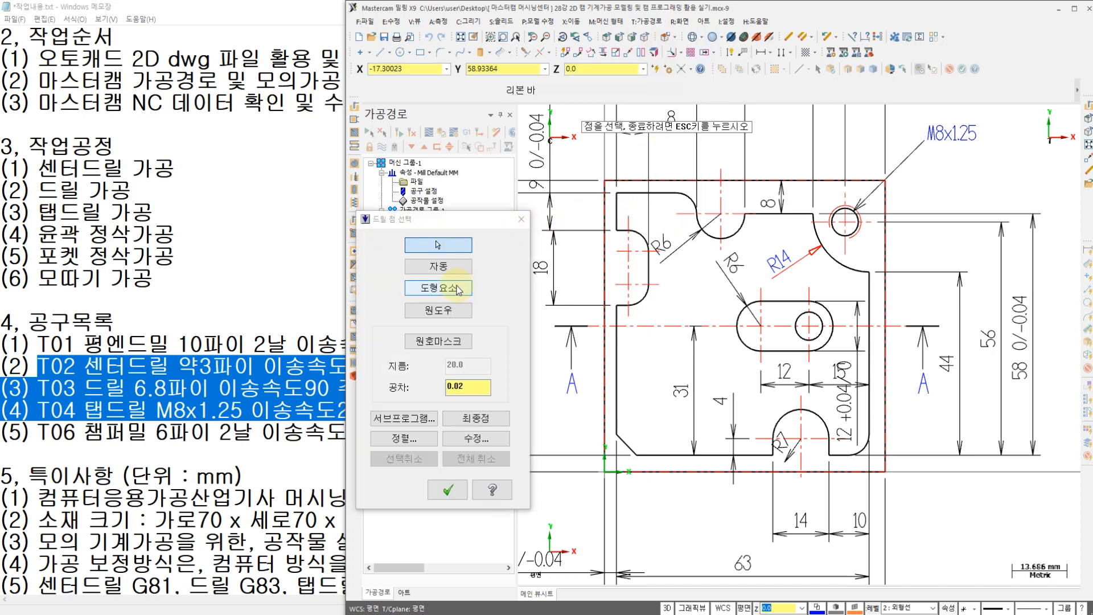
{"action": "left_click", "coordinate": [453, 295]}
{"action": "scroll", "coordinate": [734, 267], "scroll_direction": "up", "scroll_amount": 3}
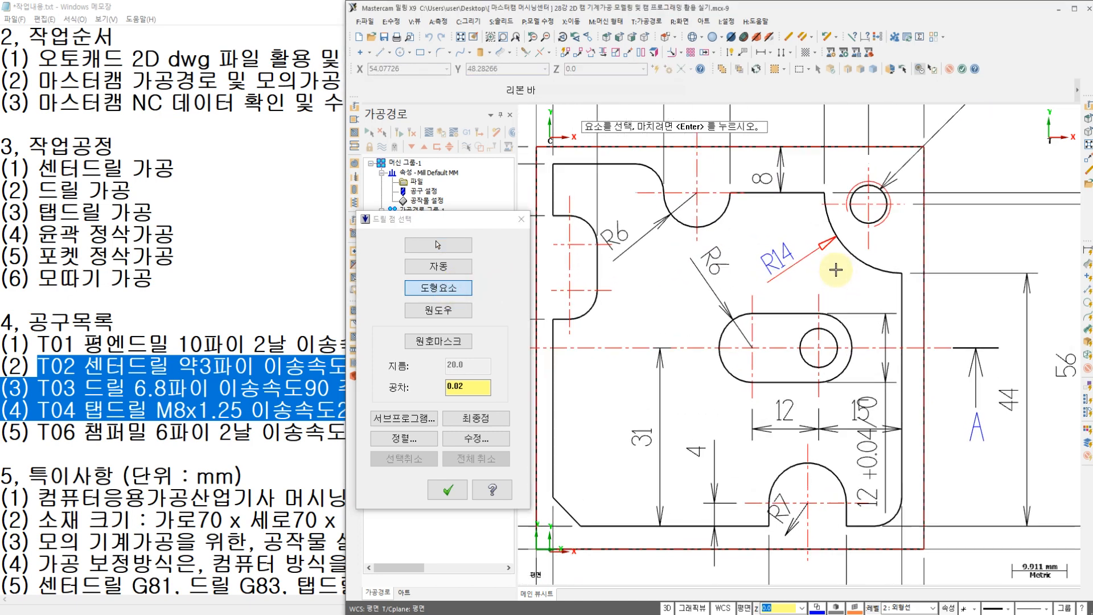
{"action": "scroll", "coordinate": [706, 283], "scroll_direction": "down", "scroll_amount": 4}
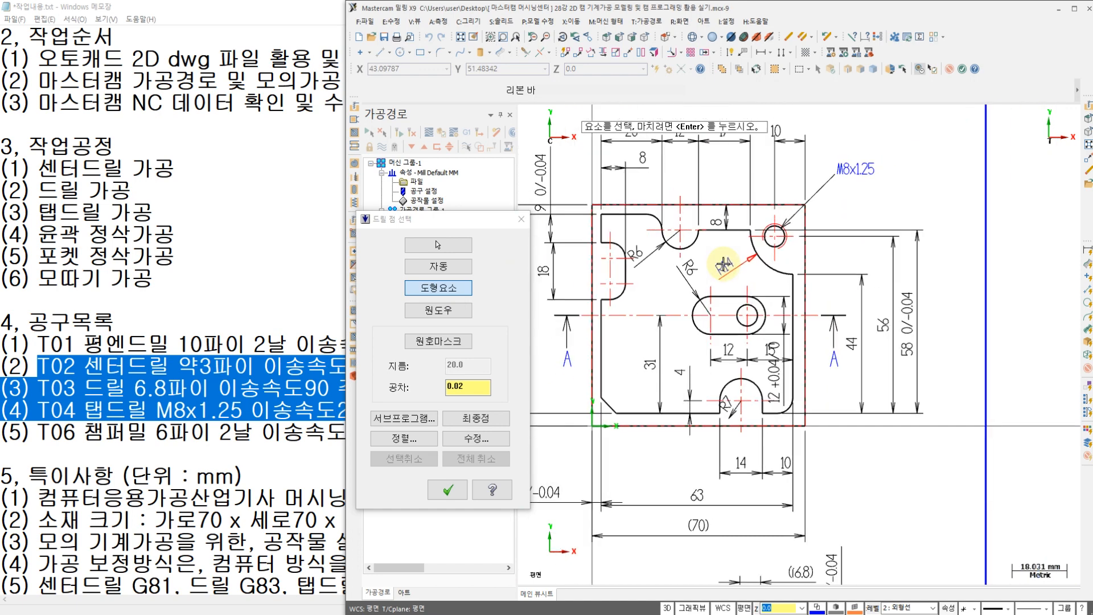
{"action": "scroll", "coordinate": [729, 275], "scroll_direction": "up", "scroll_amount": 2}
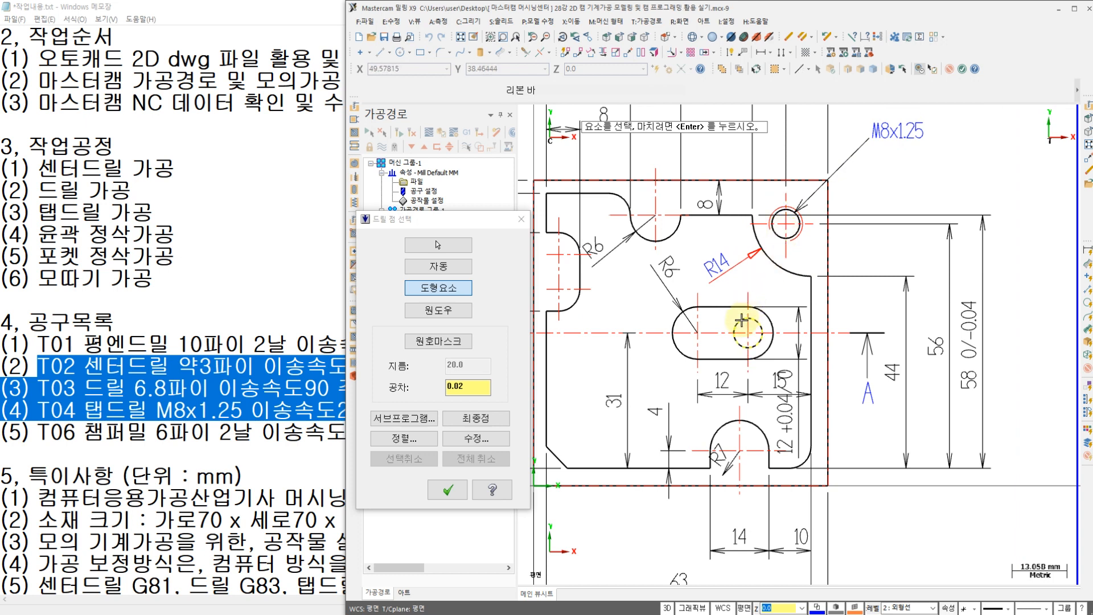
Step: Switch to the 7-1 drawing PDF in Acrobat Reader and review the hole positions, the A-A section depths and the tap note
{"action": "left_click", "coordinate": [484, 614]}
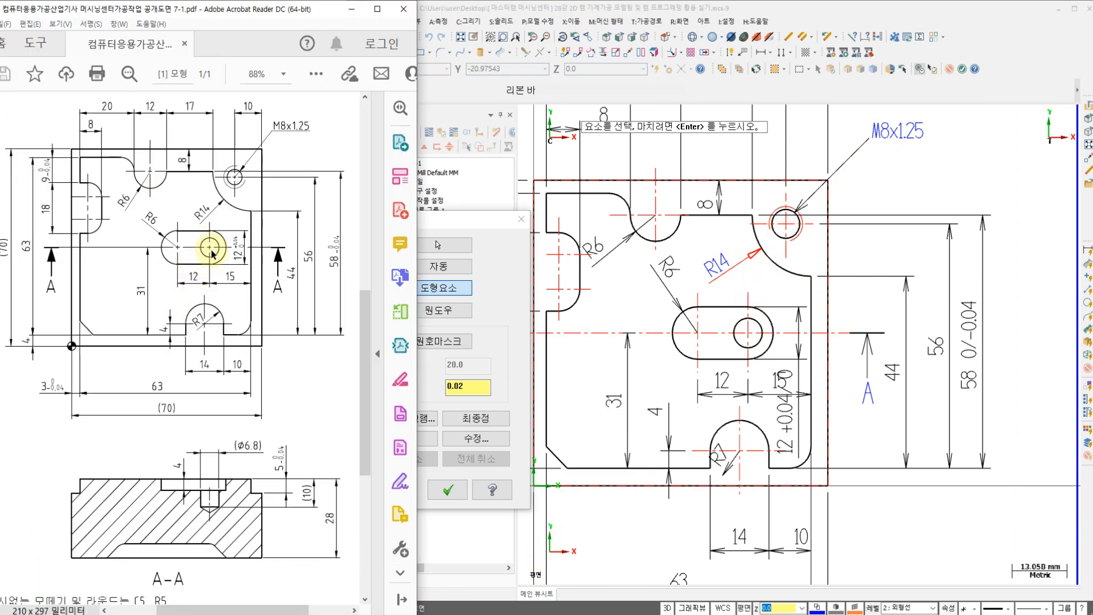
{"action": "scroll", "coordinate": [202, 308], "scroll_direction": "down", "scroll_amount": 1}
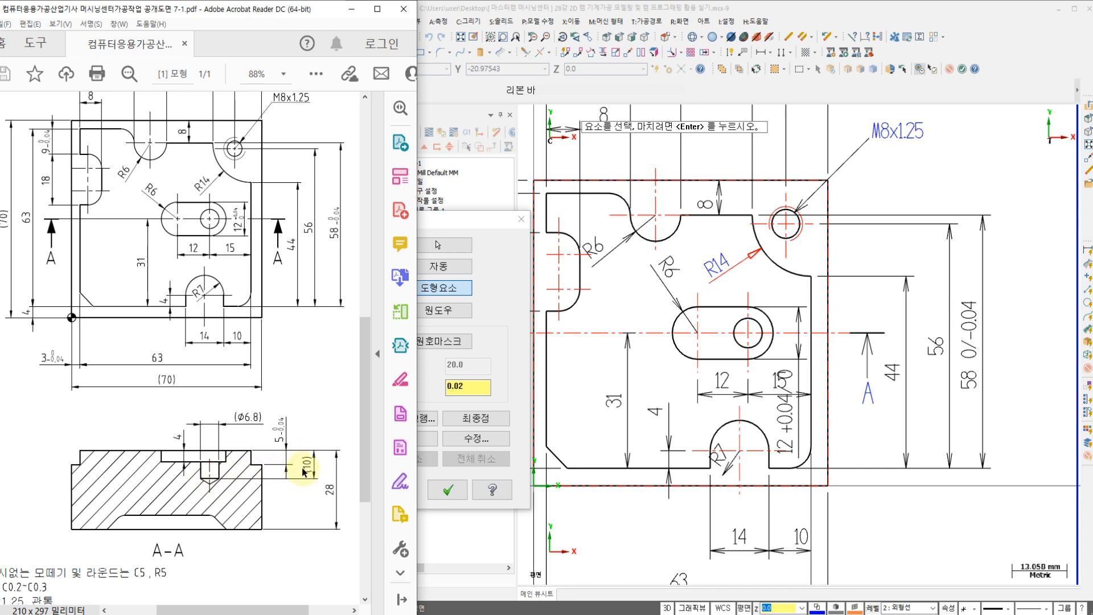
{"action": "scroll", "coordinate": [251, 139], "scroll_direction": "up", "scroll_amount": 1}
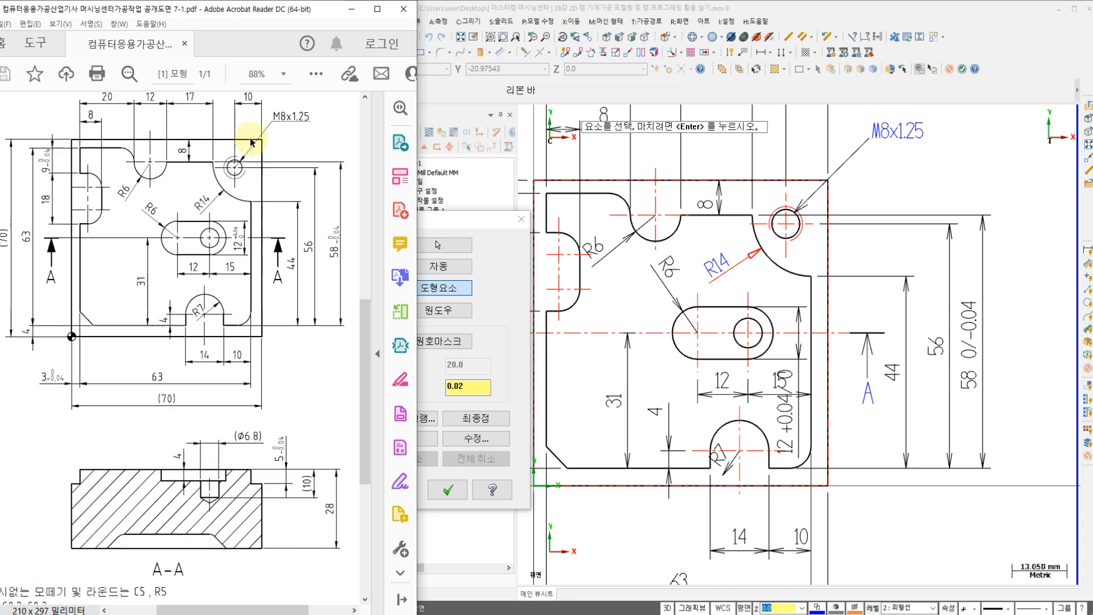
{"action": "scroll", "coordinate": [163, 331], "scroll_direction": "down", "scroll_amount": 4}
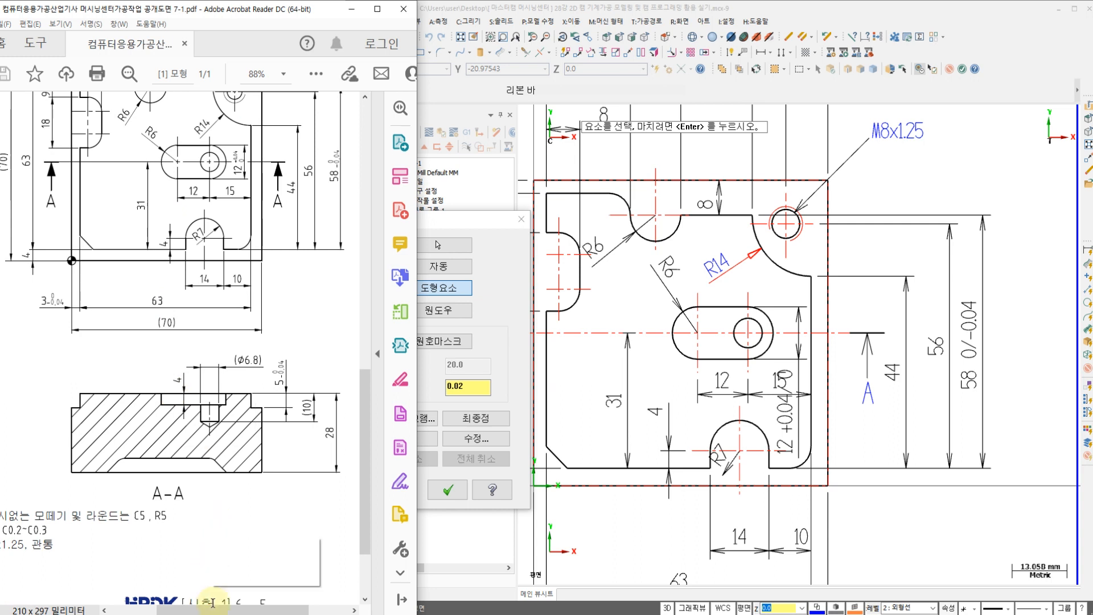
{"action": "left_click_drag", "start_coordinate": [216, 610], "coordinate": [168, 609]}
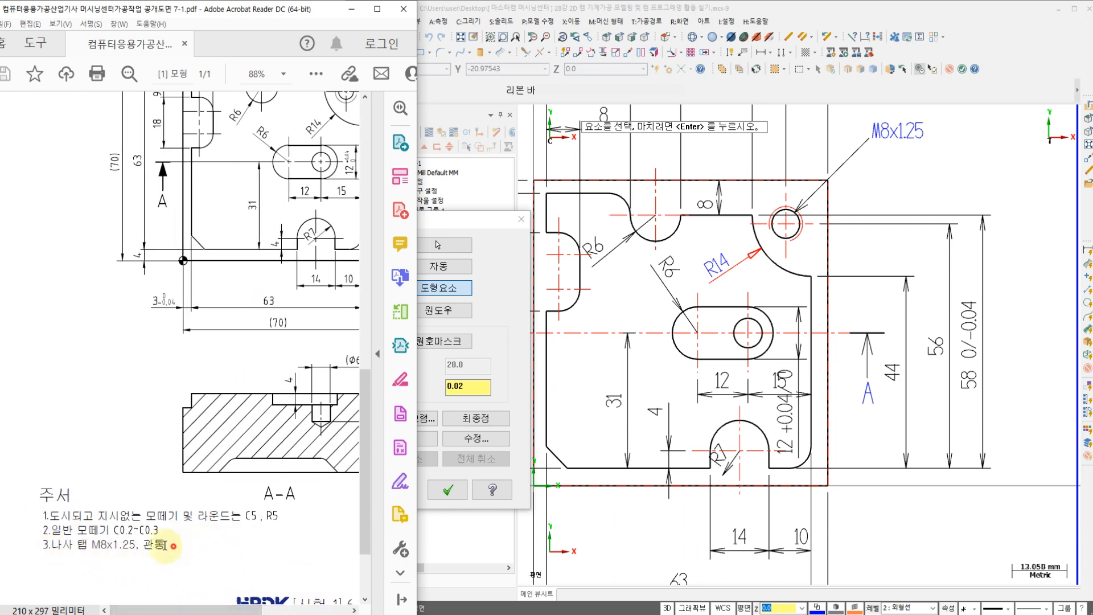
{"action": "left_click_drag", "start_coordinate": [167, 545], "coordinate": [83, 546]}
{"action": "left_click", "coordinate": [112, 440]}
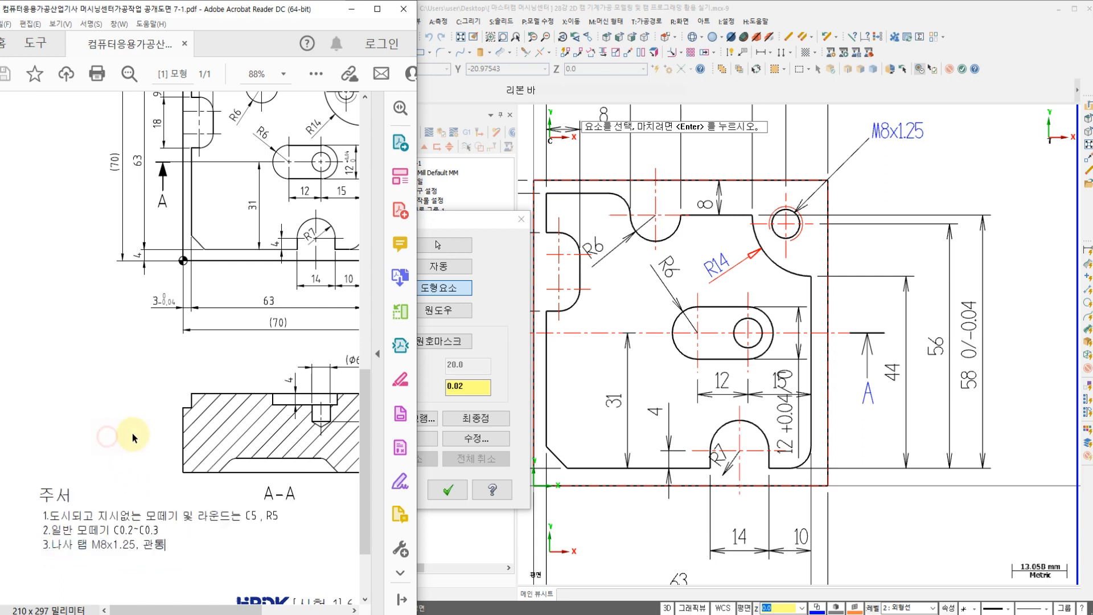
{"action": "left_click_drag", "start_coordinate": [165, 610], "coordinate": [211, 610]}
{"action": "scroll", "coordinate": [263, 354], "scroll_direction": "up", "scroll_amount": 3}
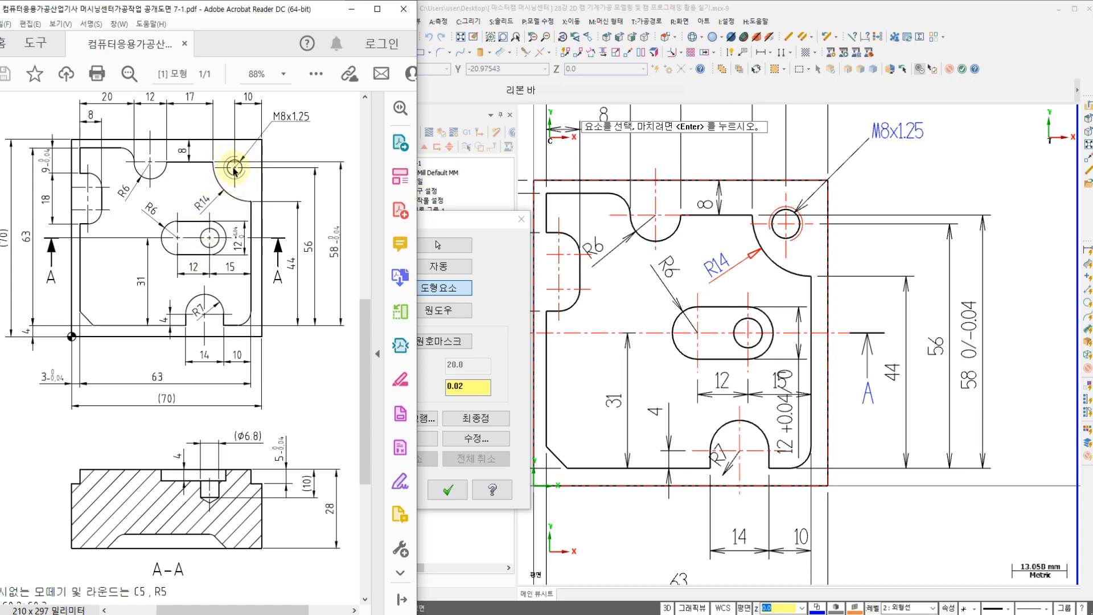
Step: Back in Mastercam, select the M8x1.25 hole circle and the circle inside the slot as drill points and confirm the selection
{"action": "left_click", "coordinate": [497, 222]}
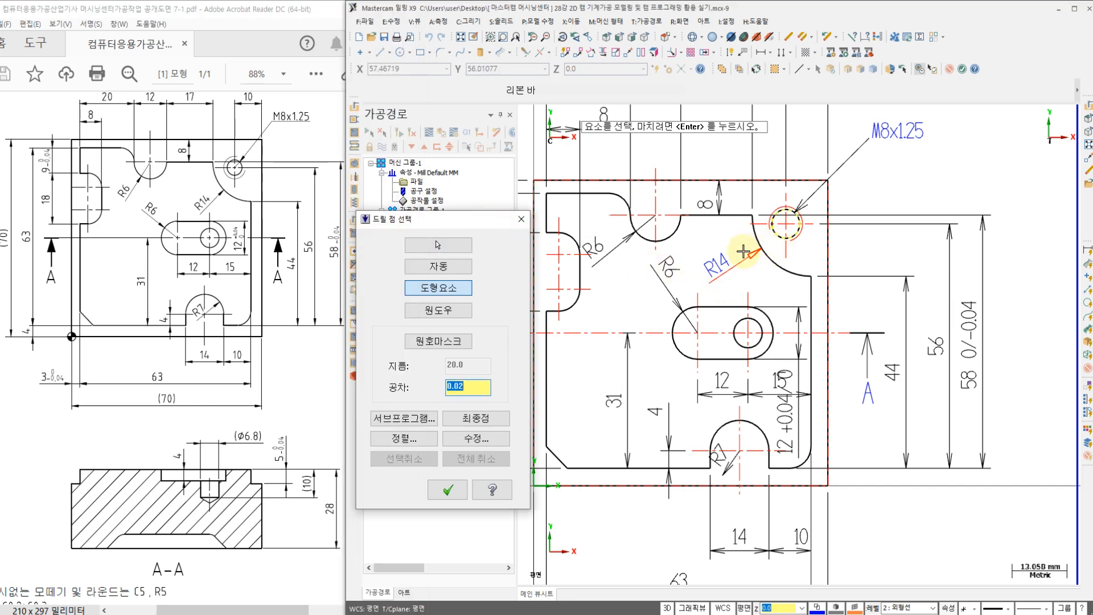
{"action": "left_click", "coordinate": [779, 240]}
{"action": "left_click", "coordinate": [759, 321]}
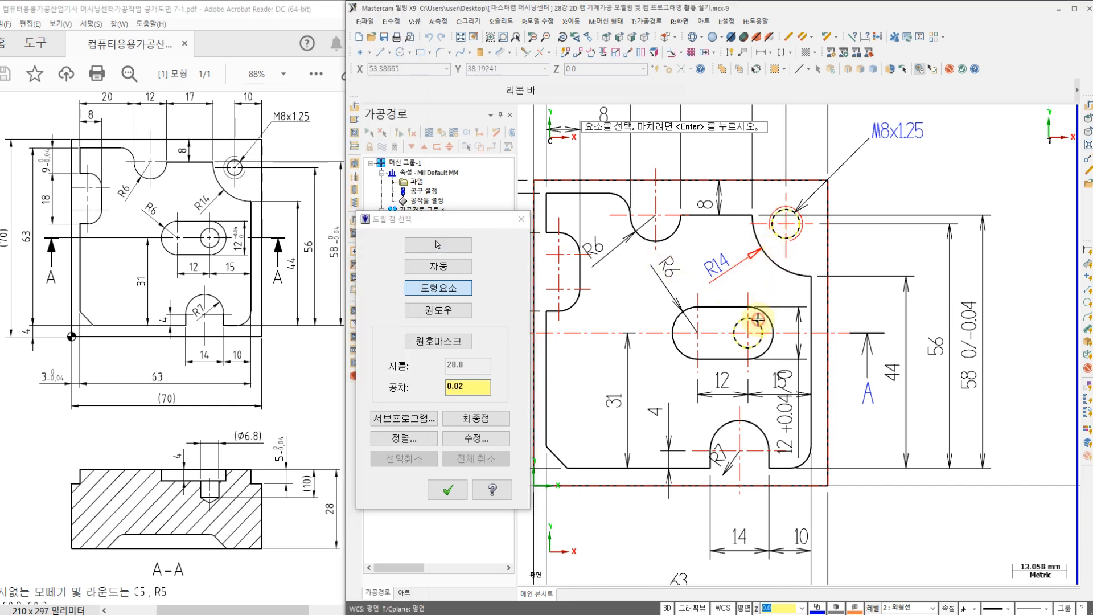
{"action": "left_click", "coordinate": [448, 490]}
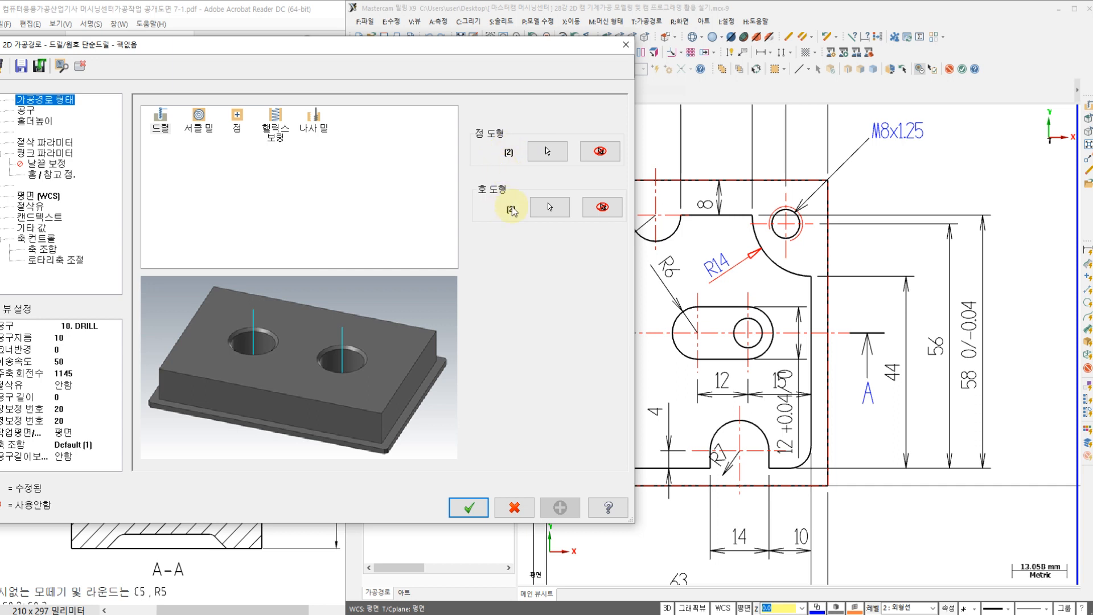
Step: Create a new center drill for the drill toolpath, keeping the 3.18 drill diameter in its geometry
{"action": "left_click_drag", "start_coordinate": [489, 49], "coordinate": [597, 56]}
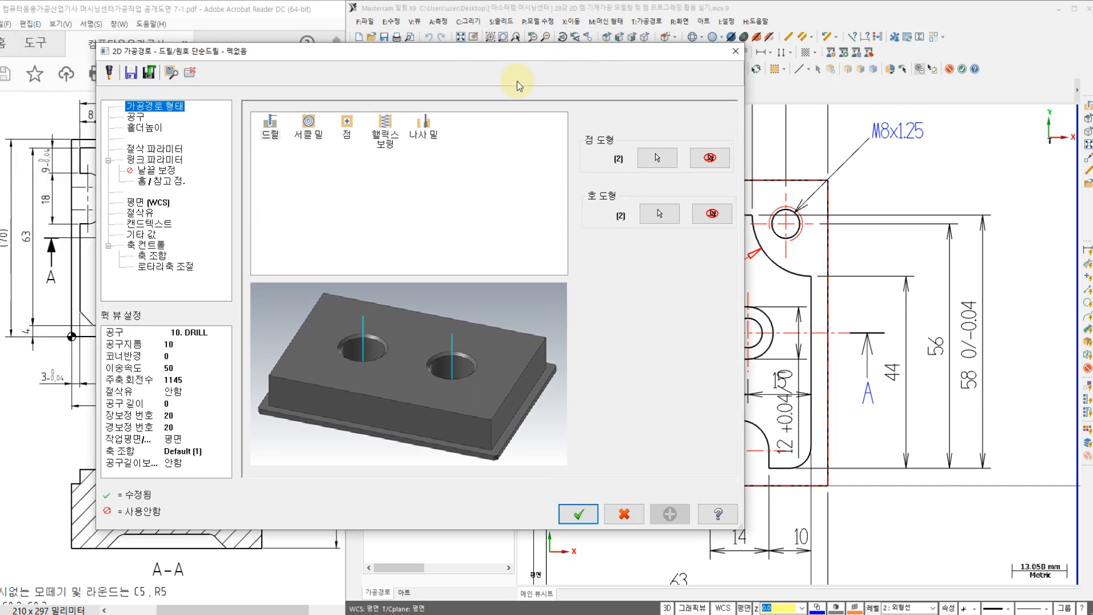
{"action": "left_click", "coordinate": [138, 119]}
{"action": "right_click", "coordinate": [305, 203]}
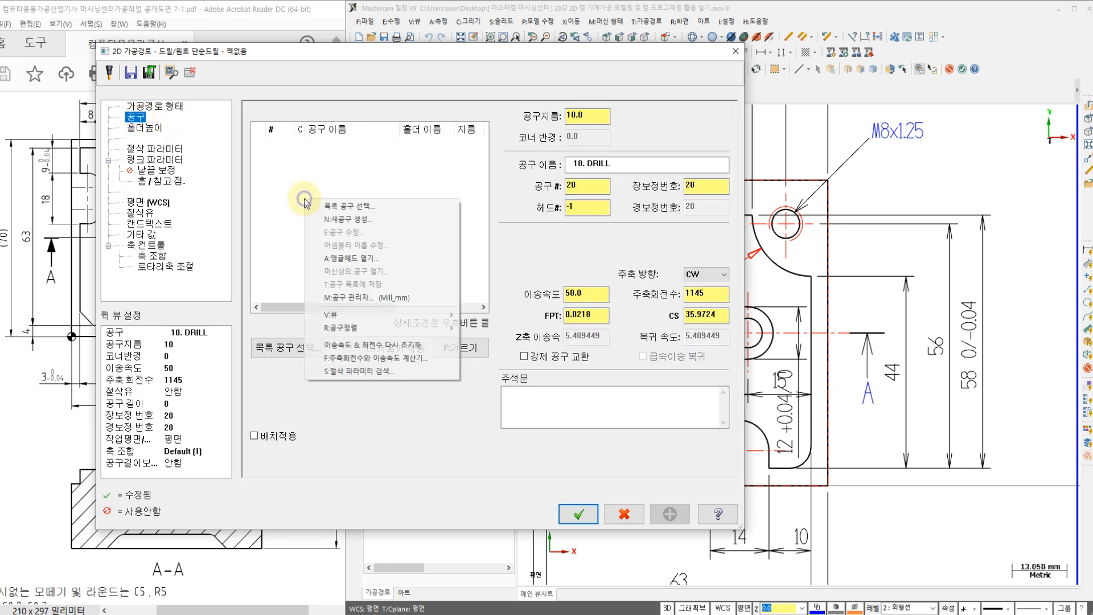
{"action": "left_click", "coordinate": [348, 218]}
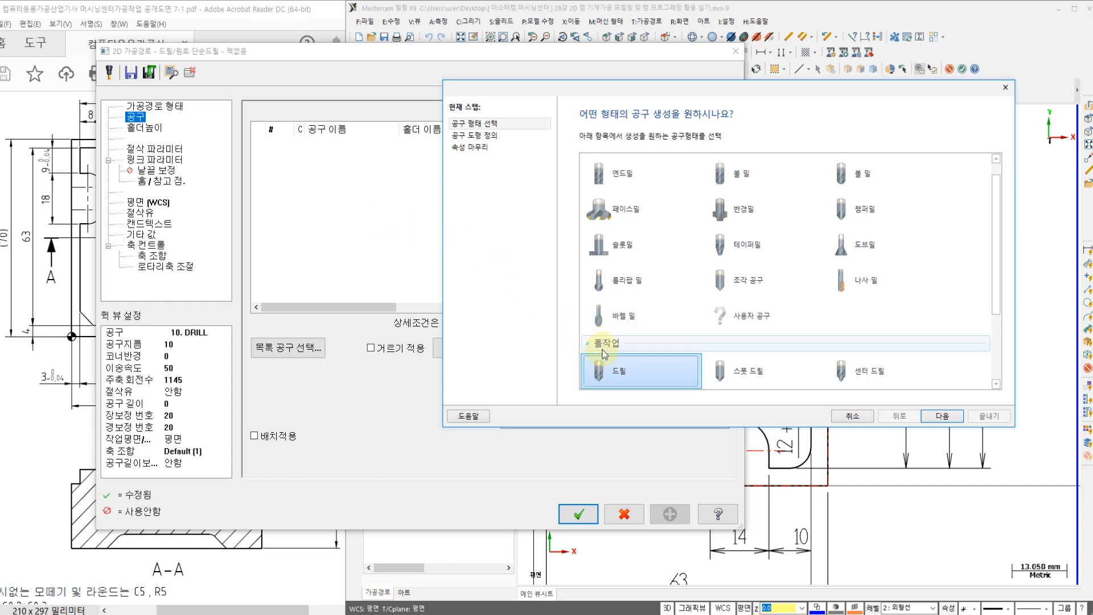
{"action": "left_click", "coordinate": [869, 367]}
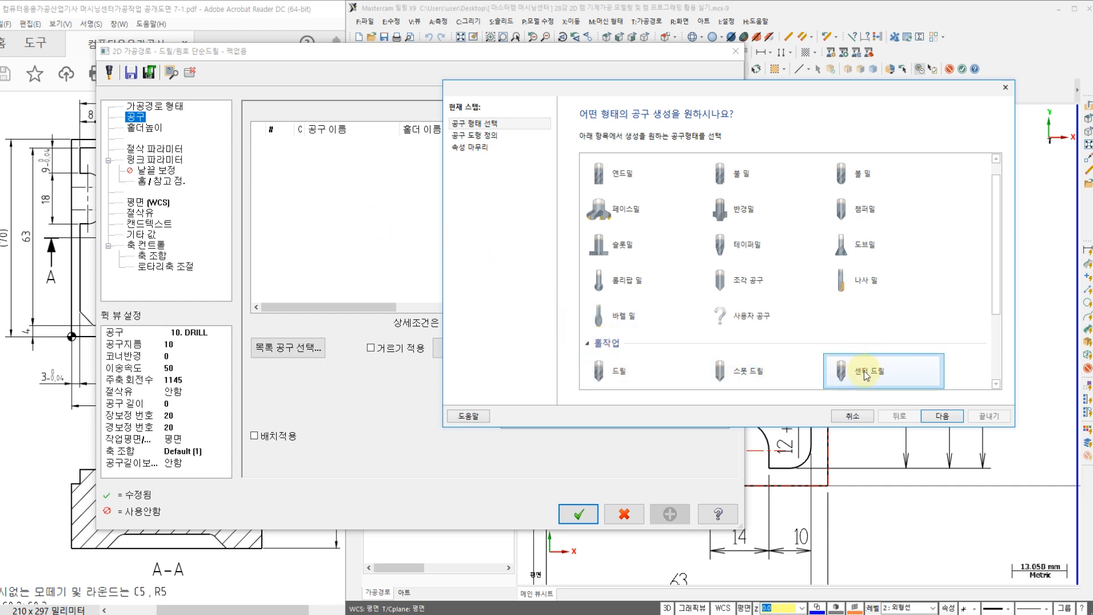
{"action": "left_click", "coordinate": [942, 415]}
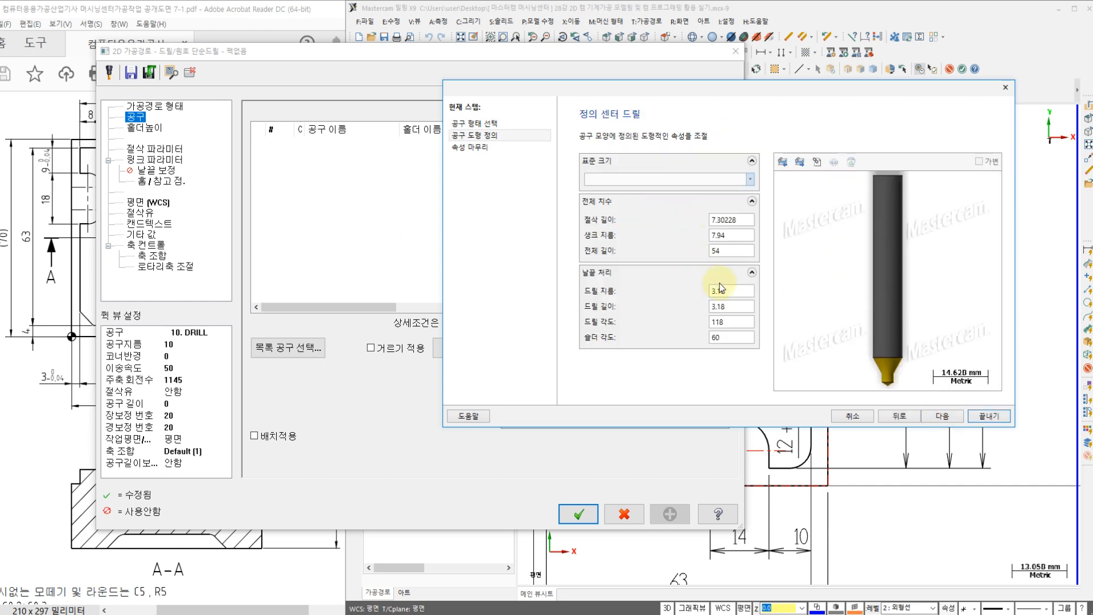
{"action": "left_click", "coordinate": [733, 290]}
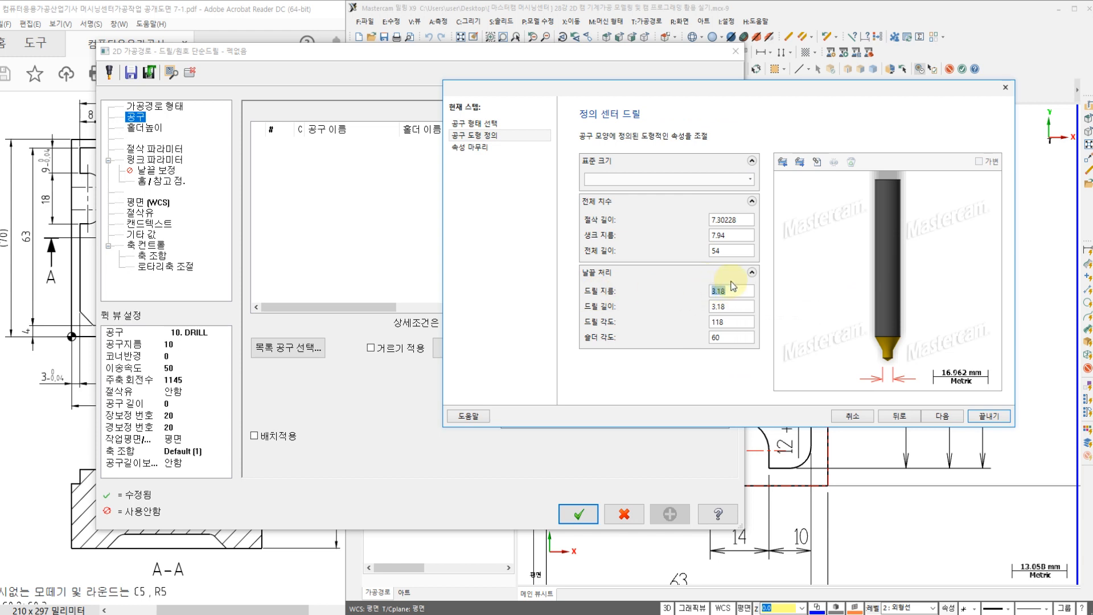
{"action": "left_click", "coordinate": [943, 416]}
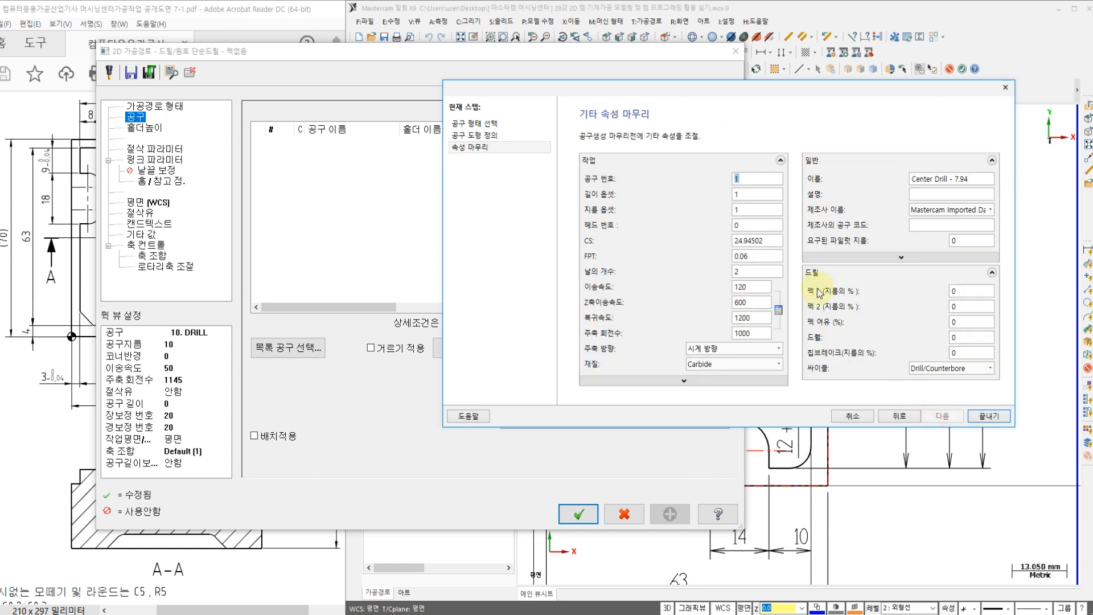
Step: Set the center drill's tool number to 2, feed rate to 100, plunge and retract rates to 0, and finish the tool
{"action": "type", "text": "2"}
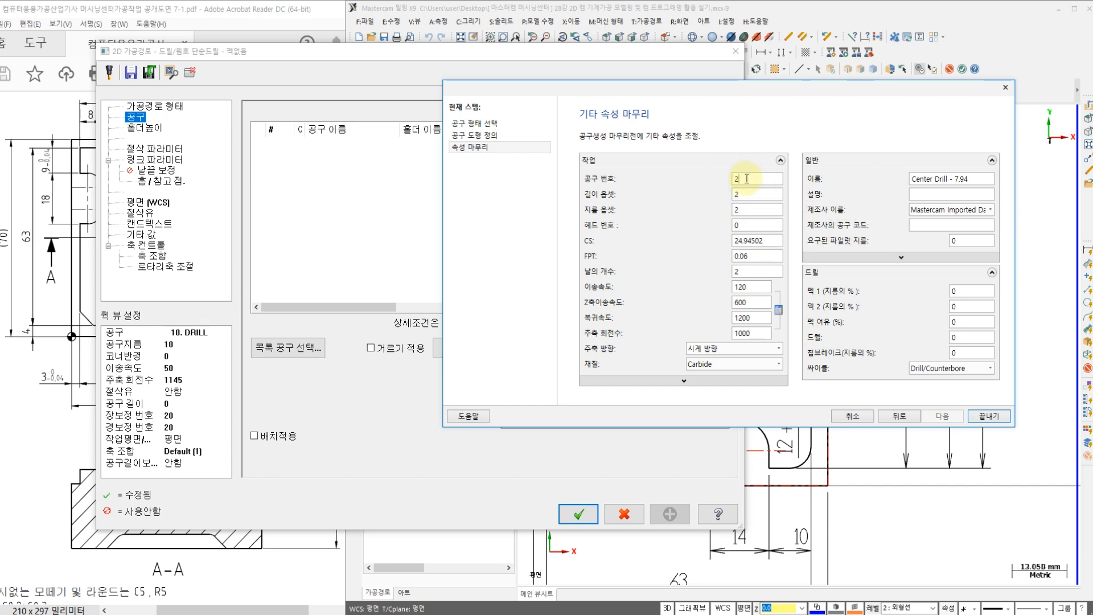
{"action": "left_click", "coordinate": [740, 194]}
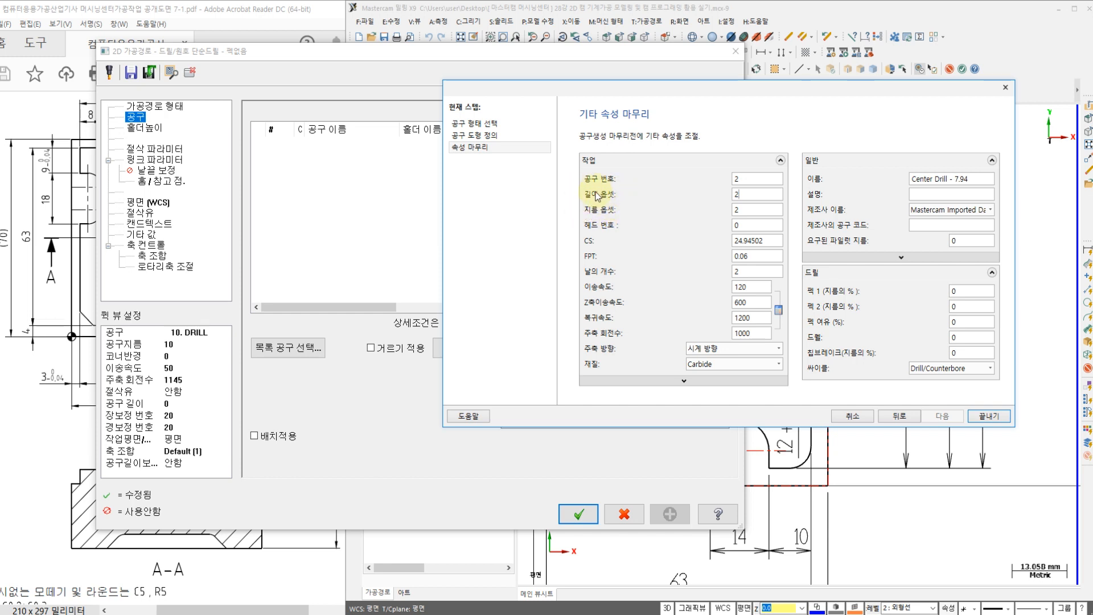
{"action": "double_click", "coordinate": [740, 180]}
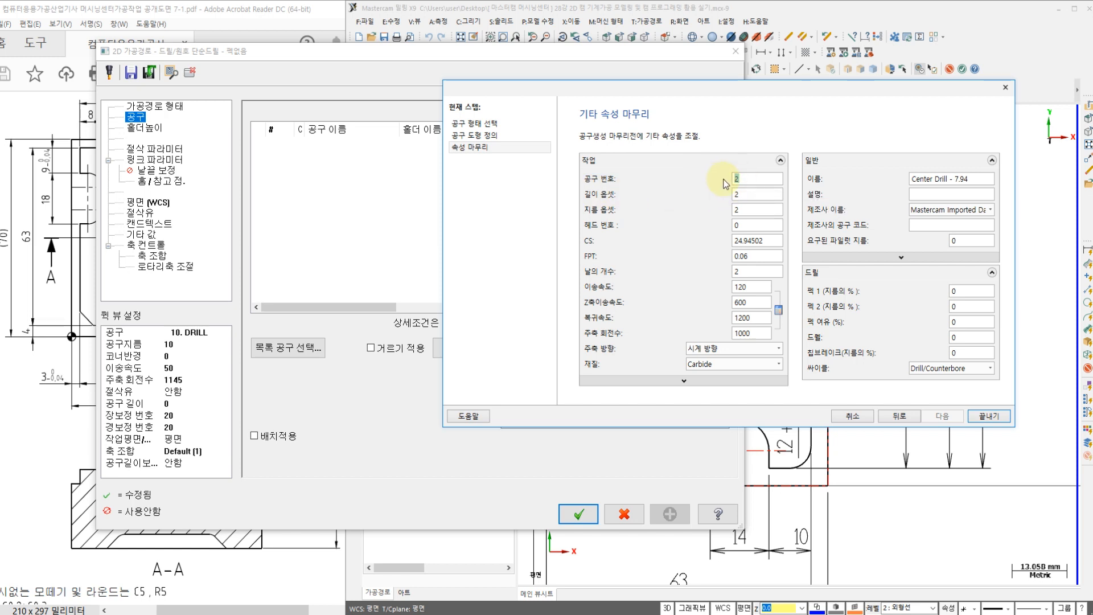
{"action": "left_click", "coordinate": [742, 190]}
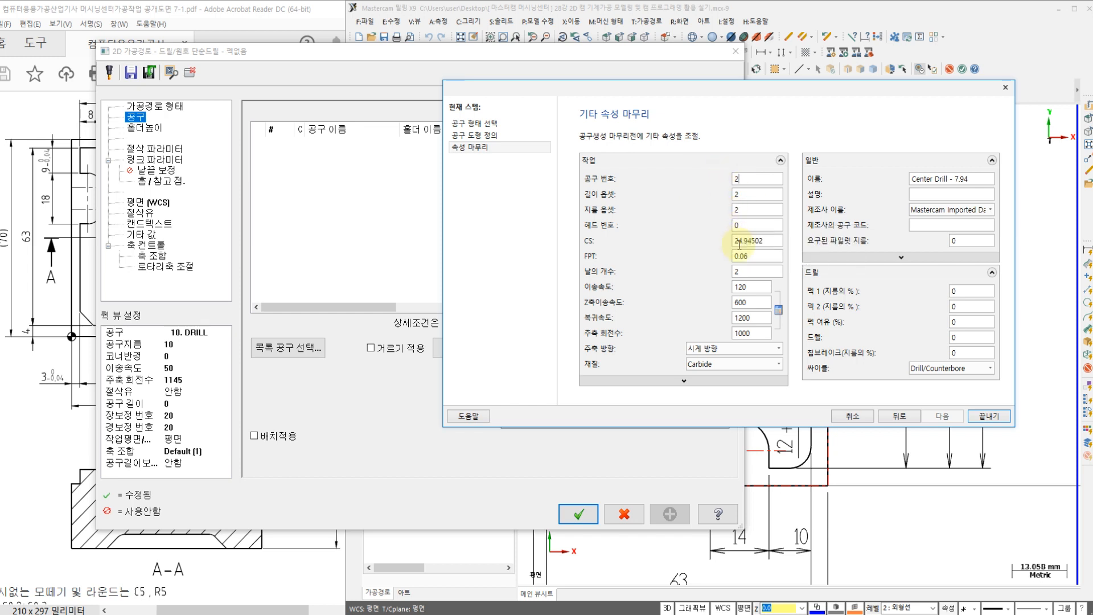
{"action": "double_click", "coordinate": [754, 287]}
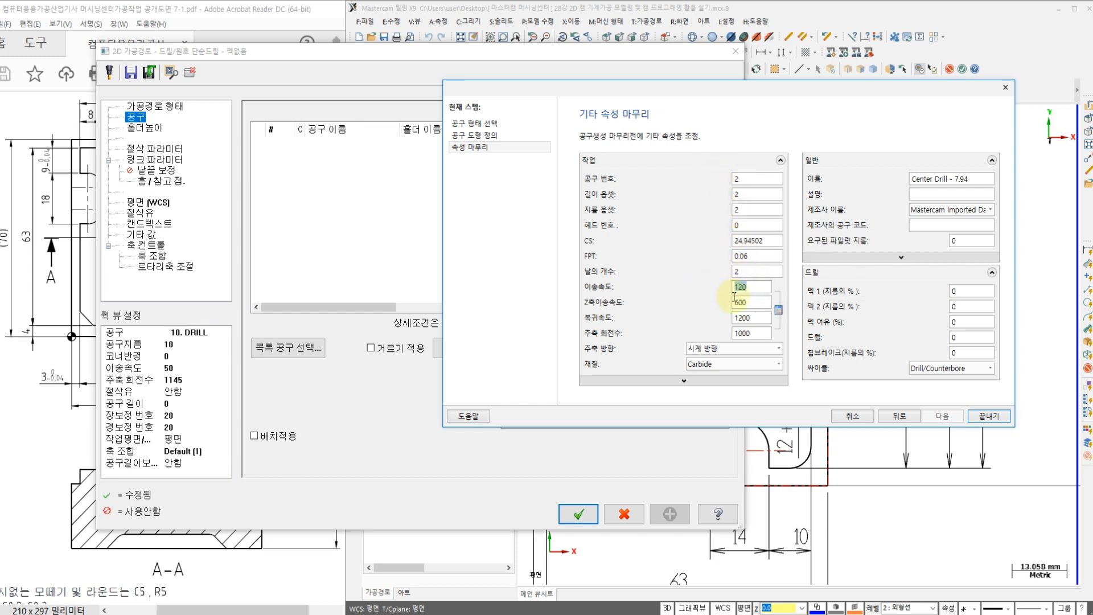
{"action": "type", "text": "100"}
{"action": "key", "text": "Tab"}
{"action": "type", "text": "0"}
{"action": "double_click", "coordinate": [764, 322]}
{"action": "type", "text": "0"}
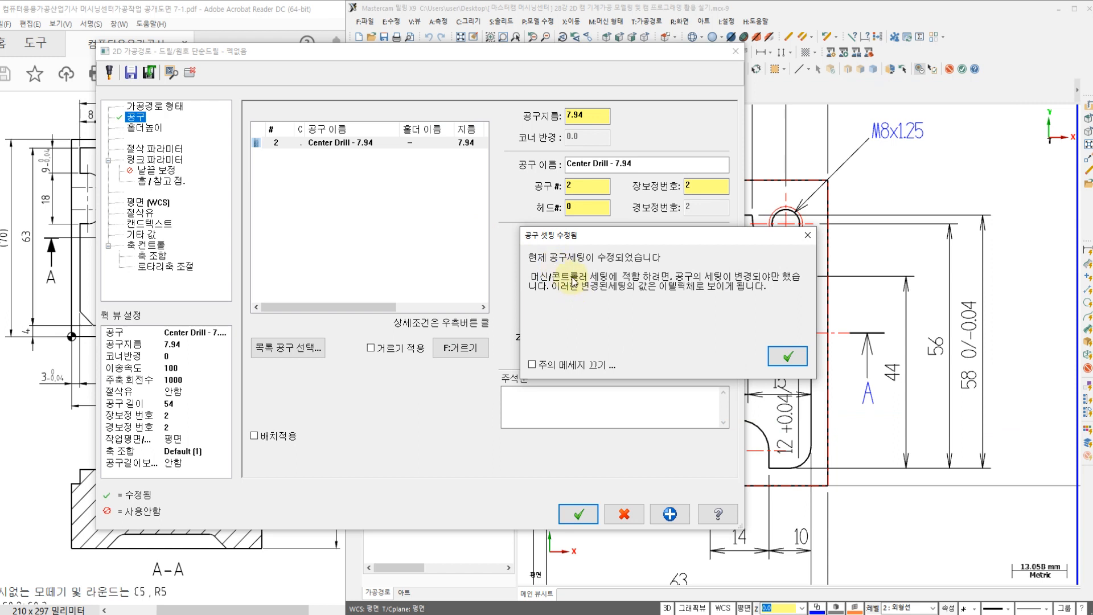
{"action": "left_click", "coordinate": [788, 356]}
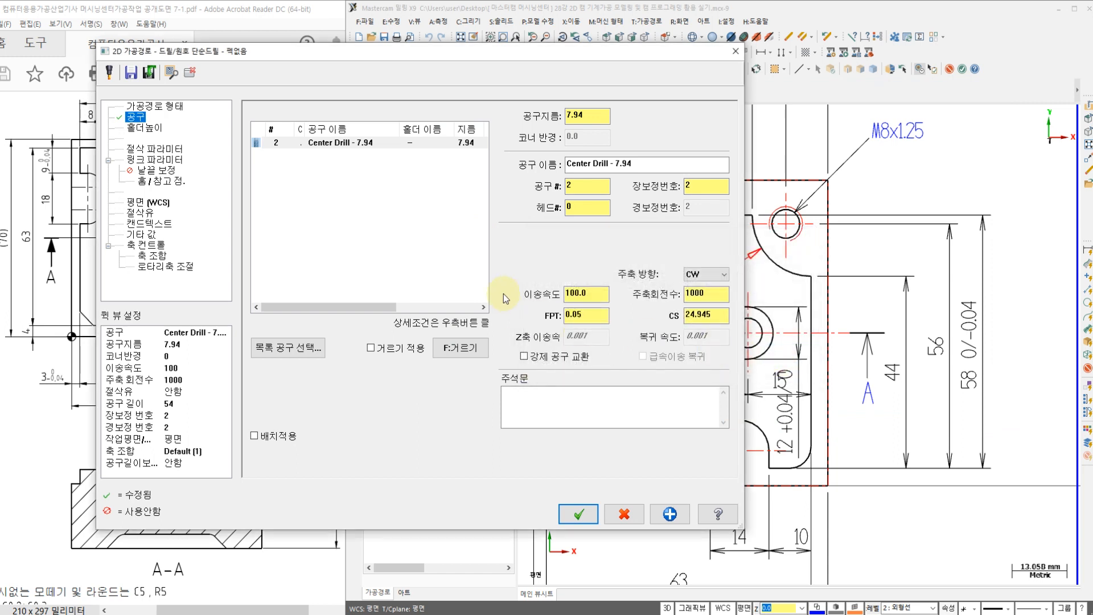
Step: Check the drilling cycle type and dwell time in the toolpath's cut parameters
{"action": "left_click", "coordinate": [153, 150]}
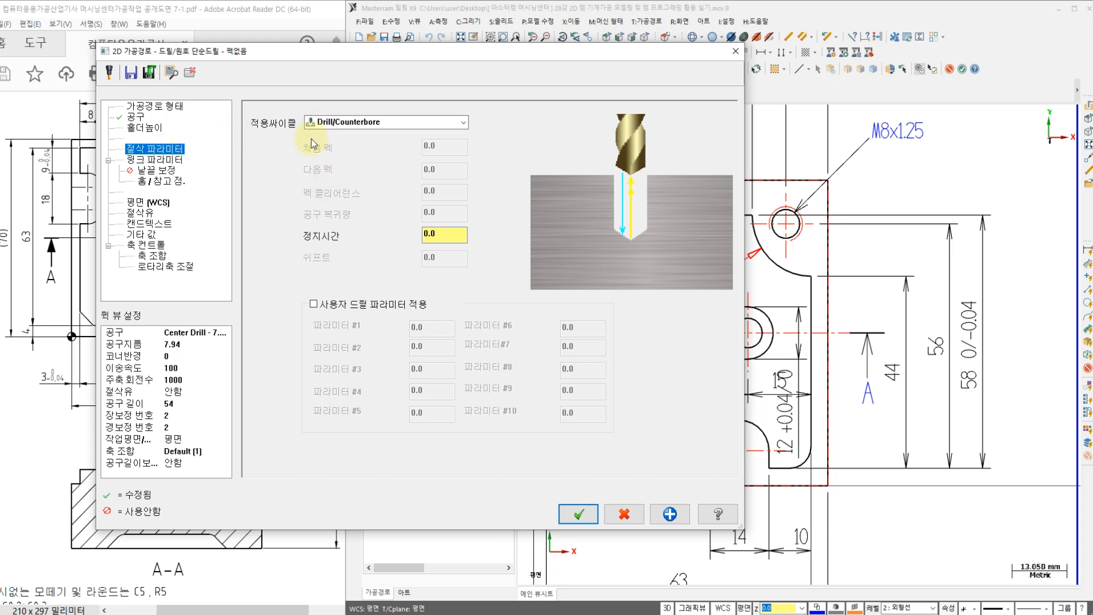
{"action": "left_click_drag", "start_coordinate": [439, 232], "coordinate": [383, 237]}
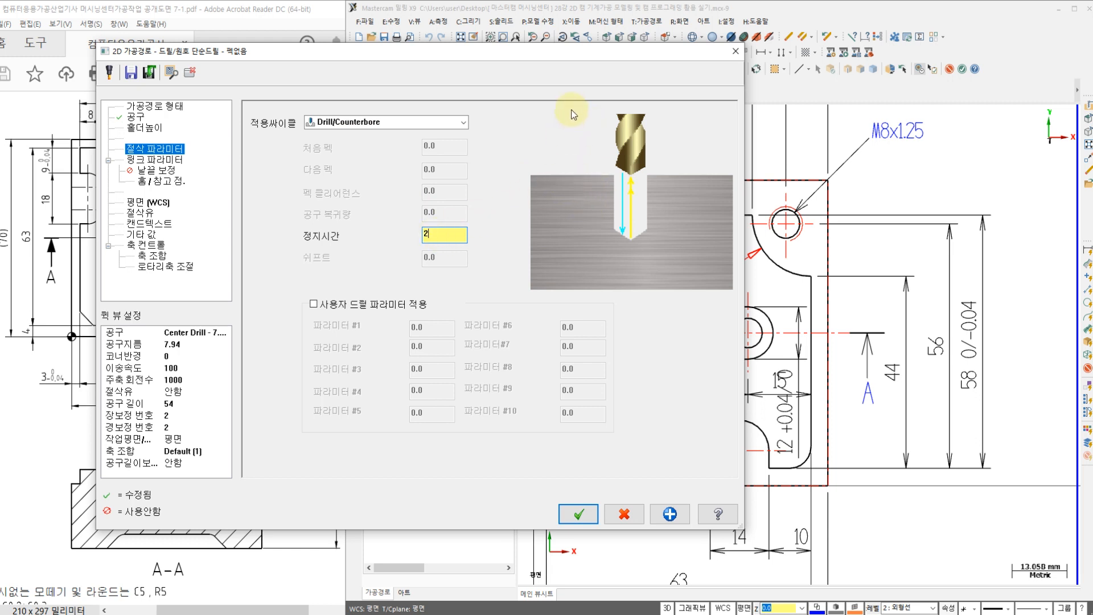
{"action": "double_click", "coordinate": [440, 238]}
Step: In the linking parameters, enable the 50 clearance height, make the 25 retract height absolute, and set an absolute depth of -2.0
{"action": "left_click", "coordinate": [149, 161]}
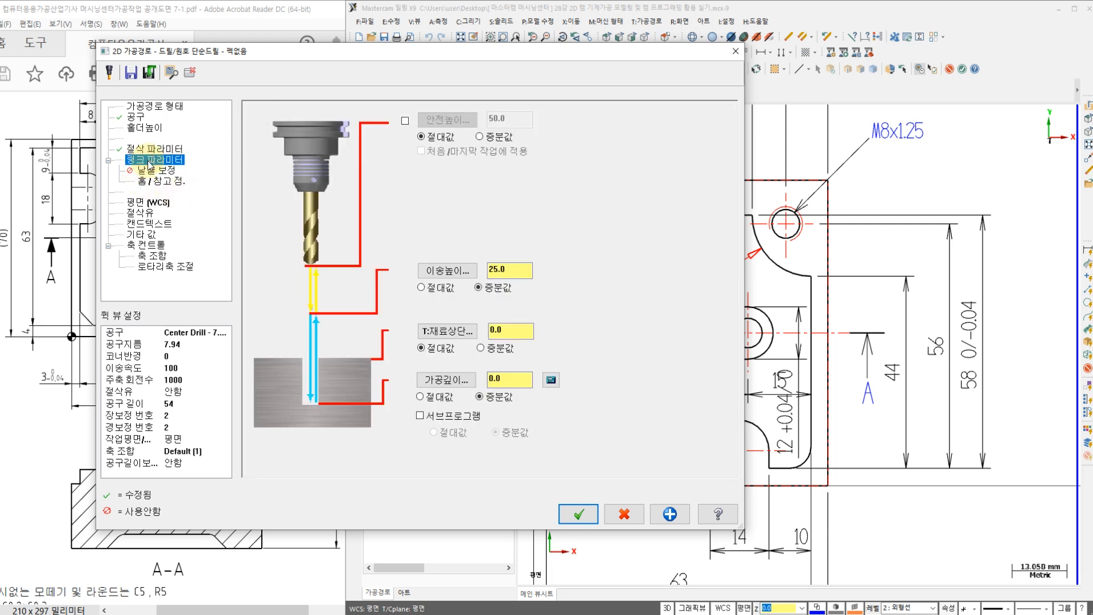
{"action": "left_click", "coordinate": [405, 121]}
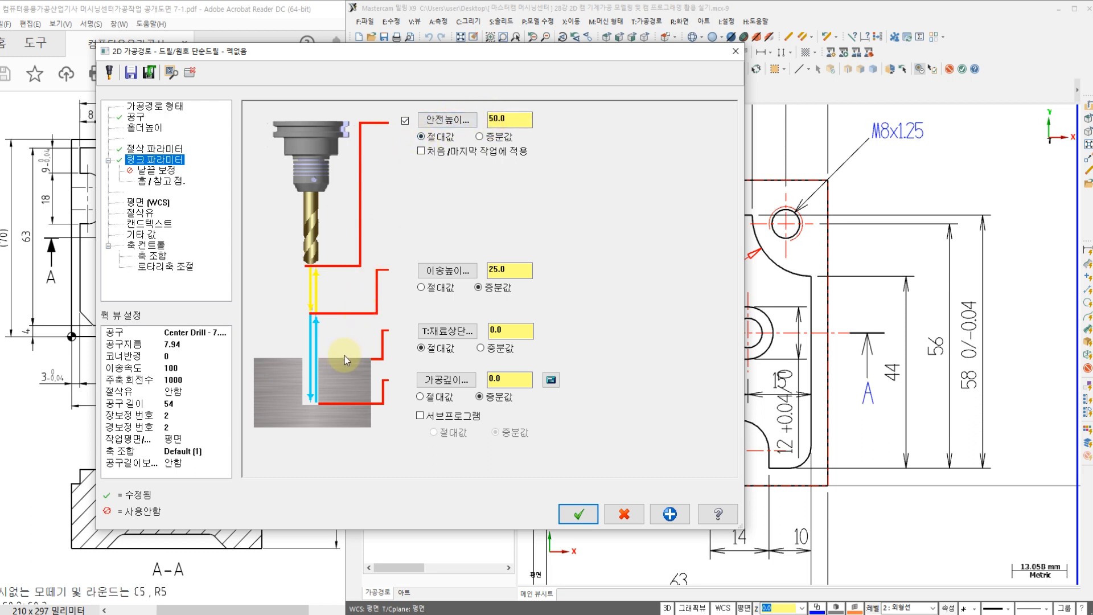
{"action": "left_click", "coordinate": [74, 441]}
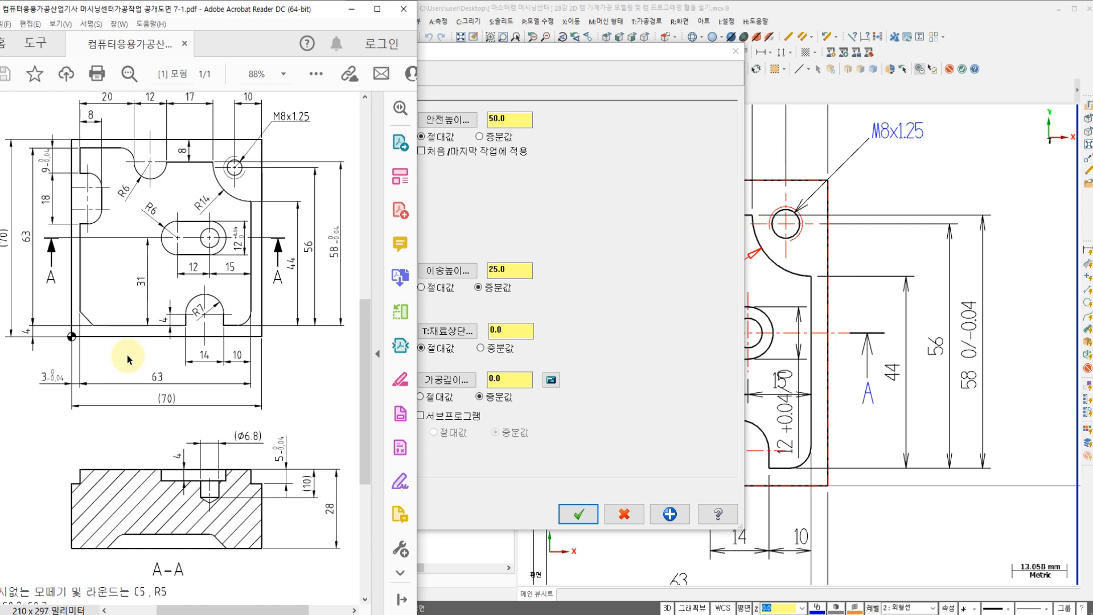
{"action": "left_click", "coordinate": [556, 69]}
{"action": "left_click", "coordinate": [436, 289]}
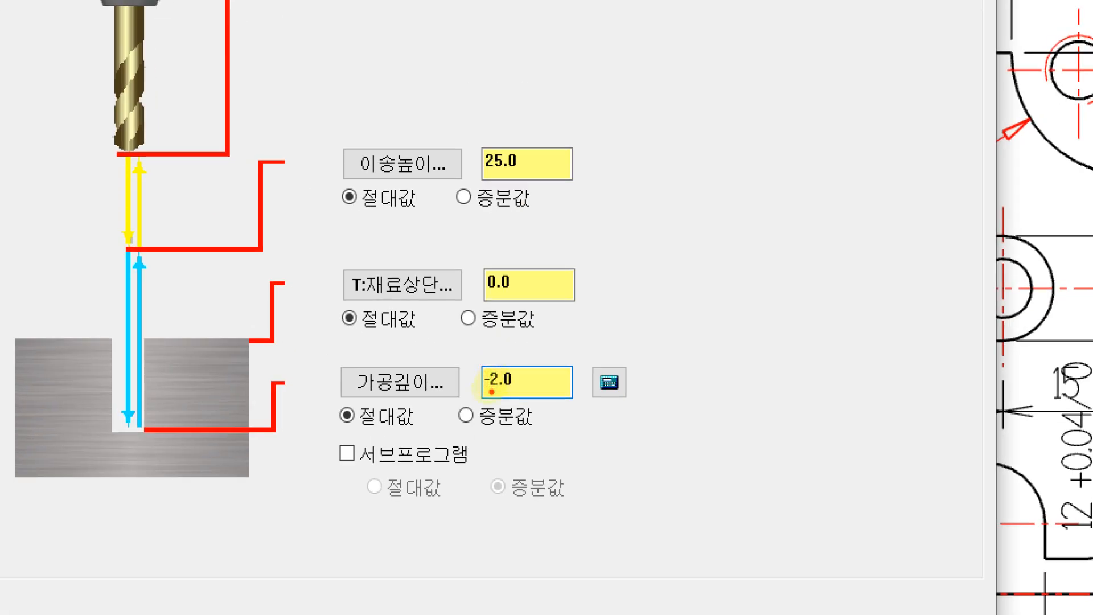
{"action": "left_click_drag", "start_coordinate": [477, 397], "coordinate": [493, 345]}
{"action": "left_click_drag", "start_coordinate": [500, 390], "coordinate": [485, 393]}
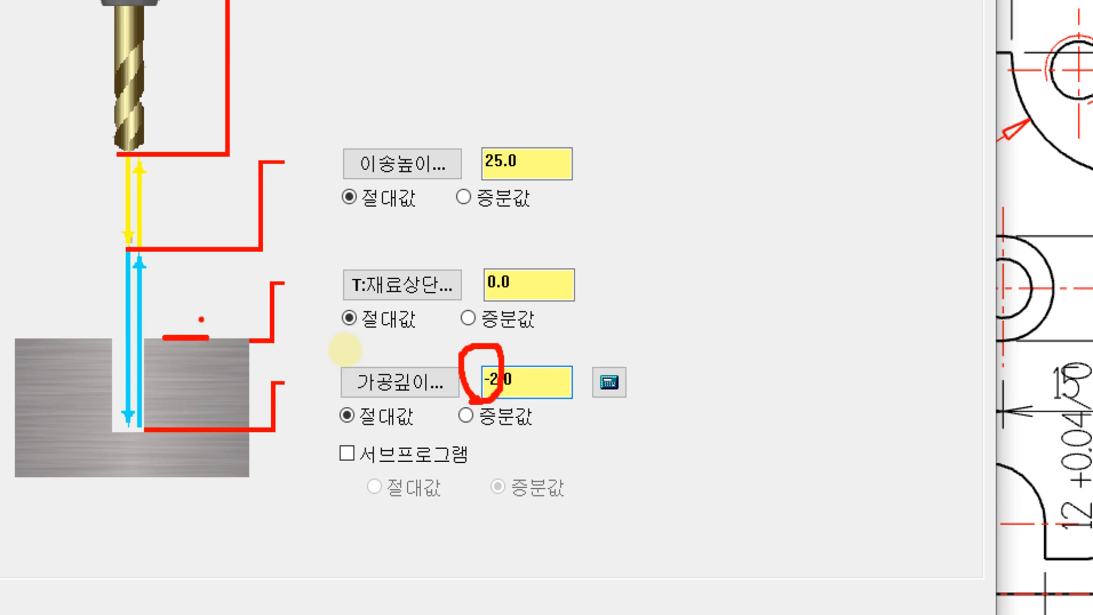
{"action": "left_click_drag", "start_coordinate": [196, 328], "coordinate": [195, 273]}
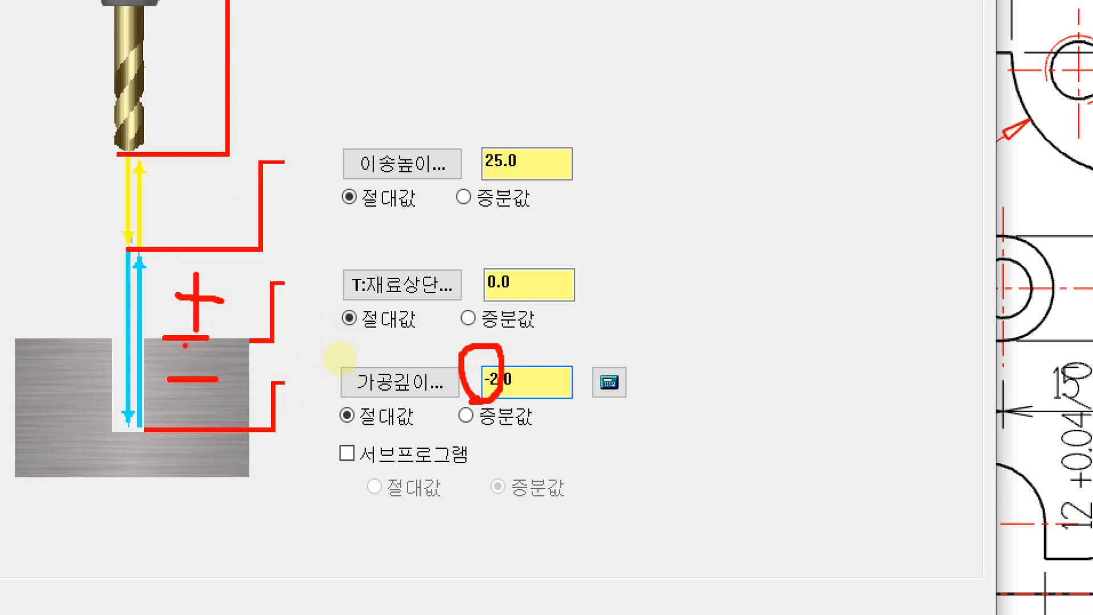
Step: Check the tip compensation page, turn Flood coolant On, and accept the center-drill toolpath
{"action": "left_click_drag", "start_coordinate": [193, 350], "coordinate": [209, 218]}
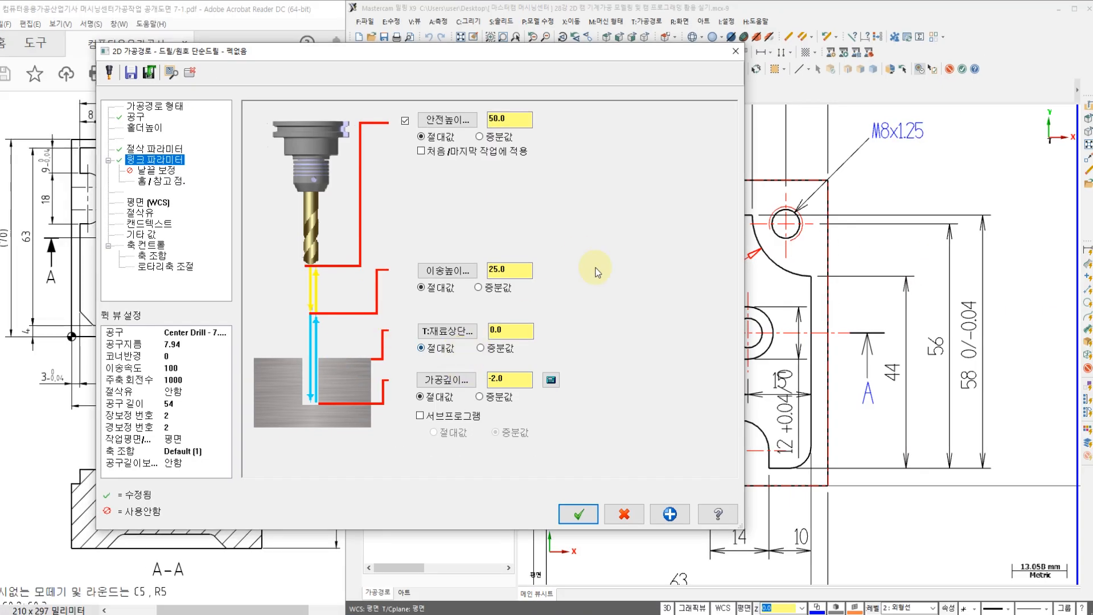
{"action": "left_click", "coordinate": [157, 170]}
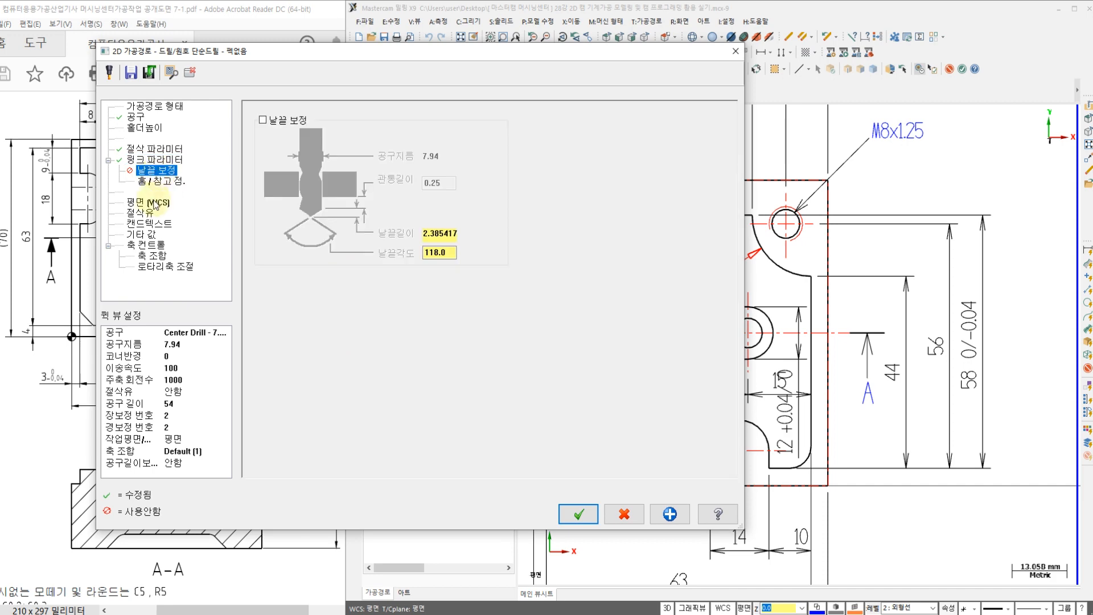
{"action": "left_click", "coordinate": [142, 213]}
{"action": "left_click", "coordinate": [503, 191]}
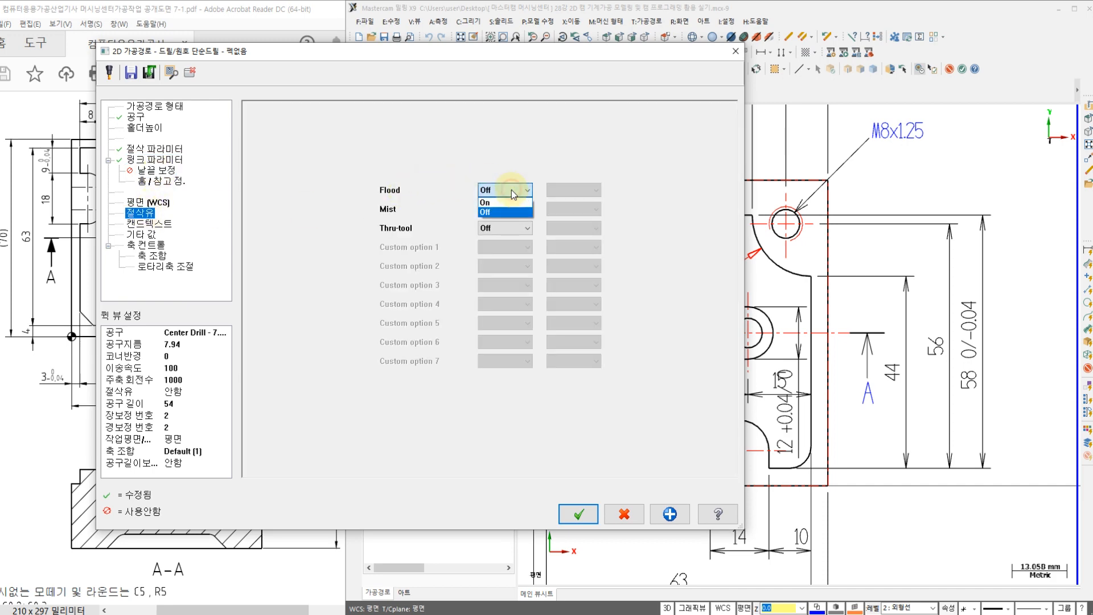
{"action": "left_click", "coordinate": [513, 204]}
{"action": "left_click", "coordinate": [578, 514]}
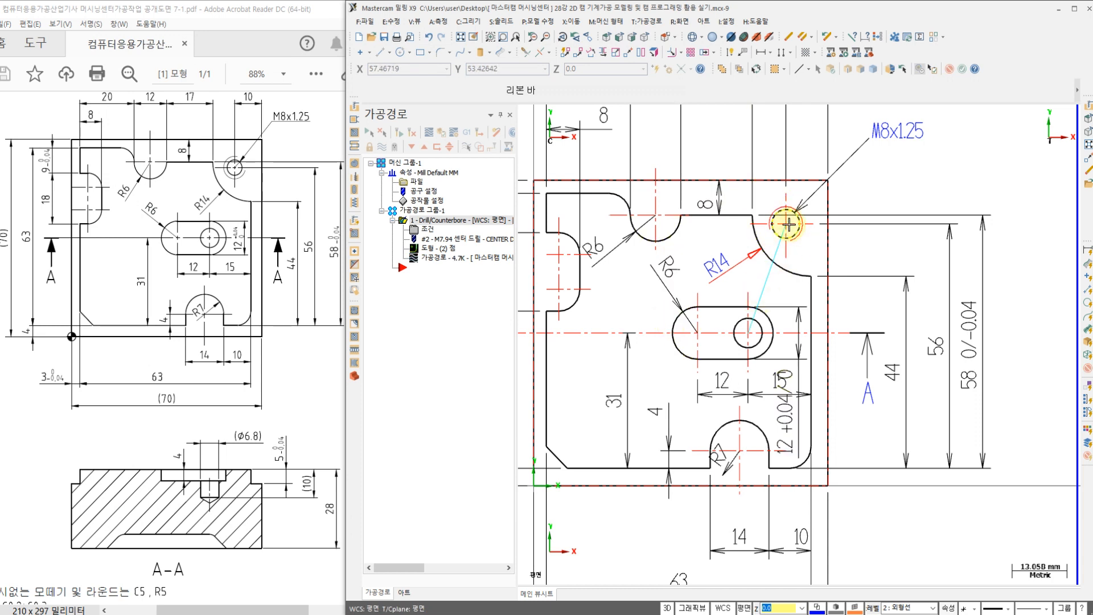
Step: Inspect the center-drill toolpath in the isometric and front views, and return to the top view
{"action": "right_click", "coordinate": [862, 248]}
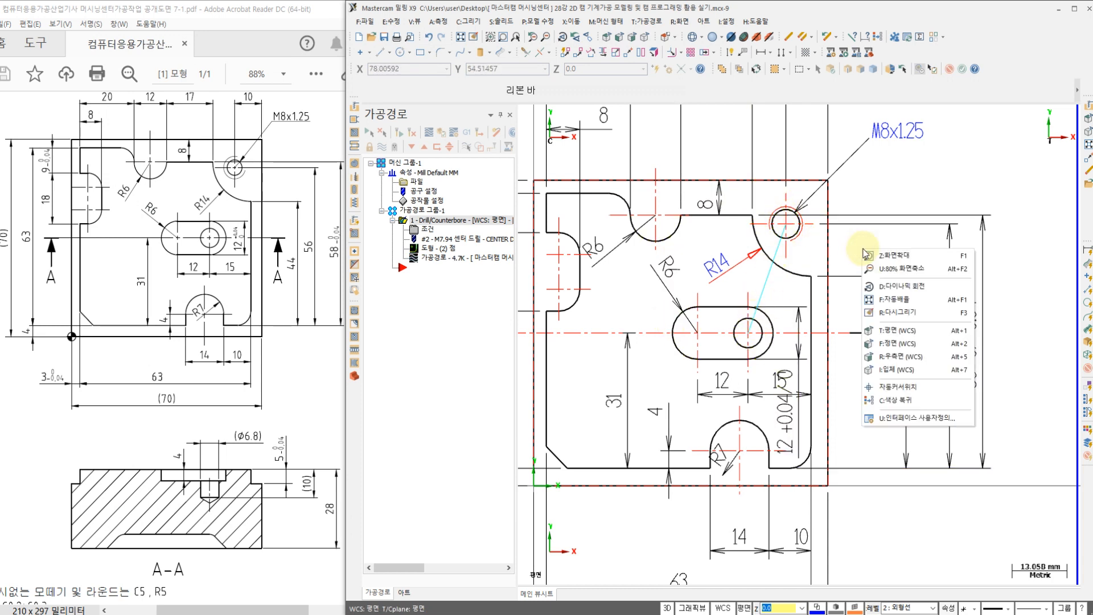
{"action": "left_click", "coordinate": [899, 369]}
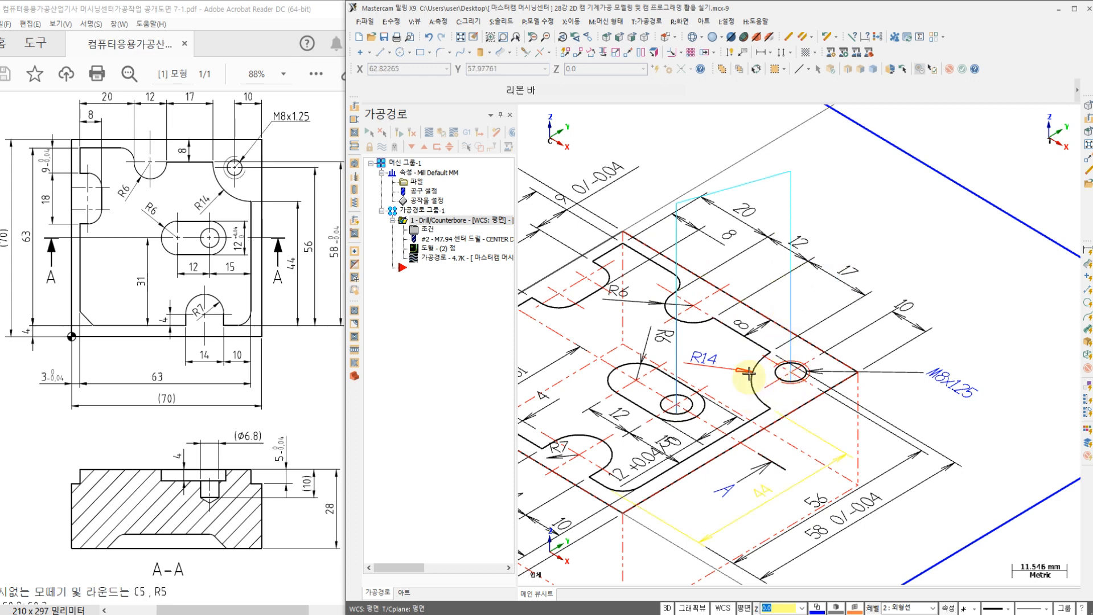
{"action": "right_click", "coordinate": [834, 209]}
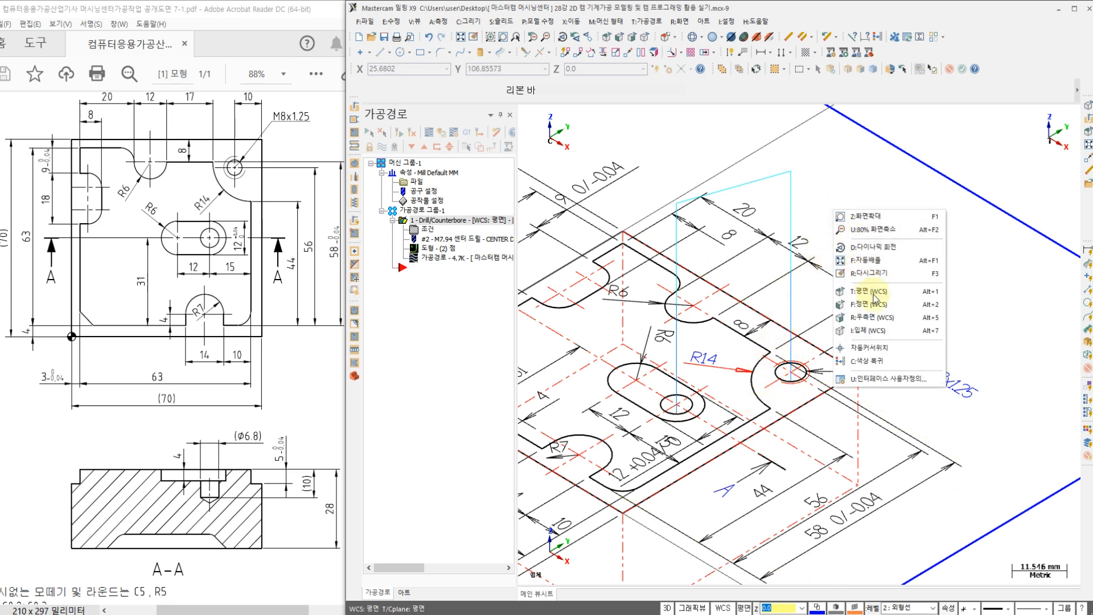
{"action": "left_click", "coordinate": [873, 304]}
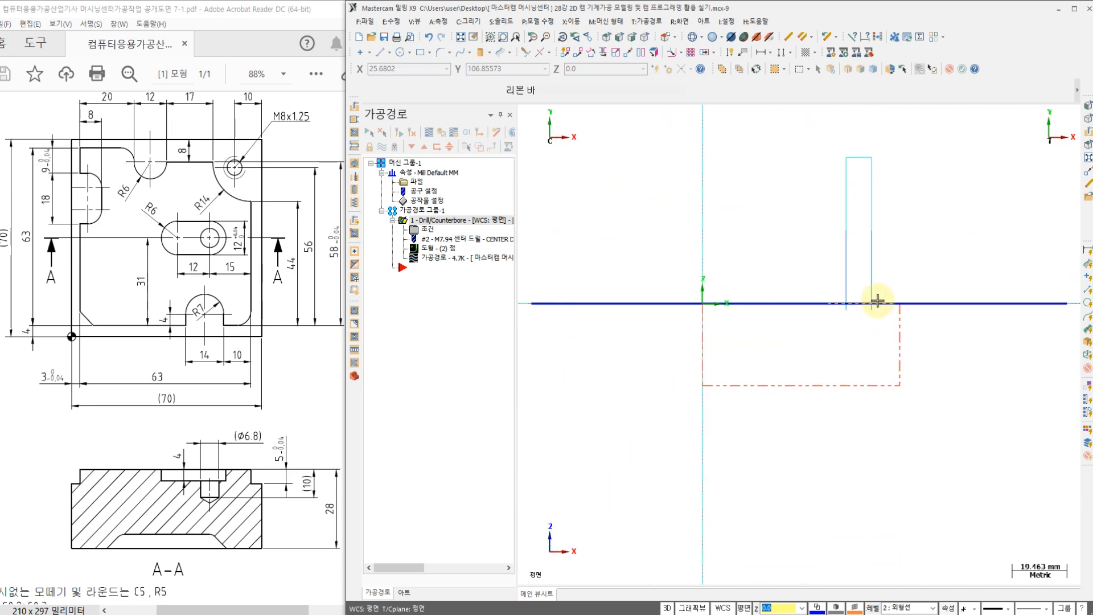
{"action": "scroll", "coordinate": [844, 314], "scroll_direction": "up", "scroll_amount": 2}
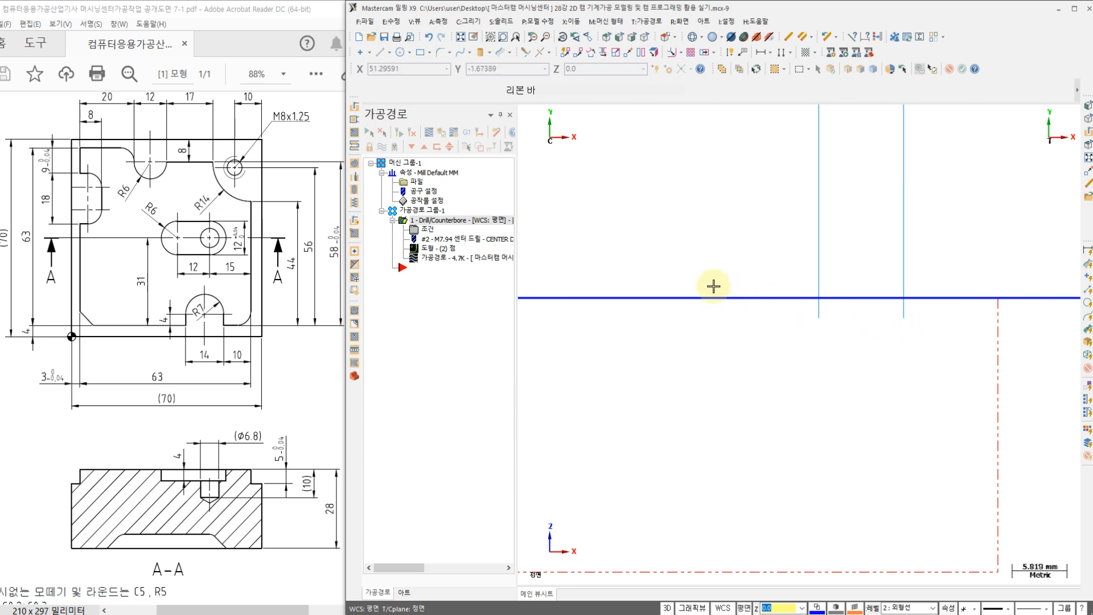
{"action": "right_click", "coordinate": [665, 223]}
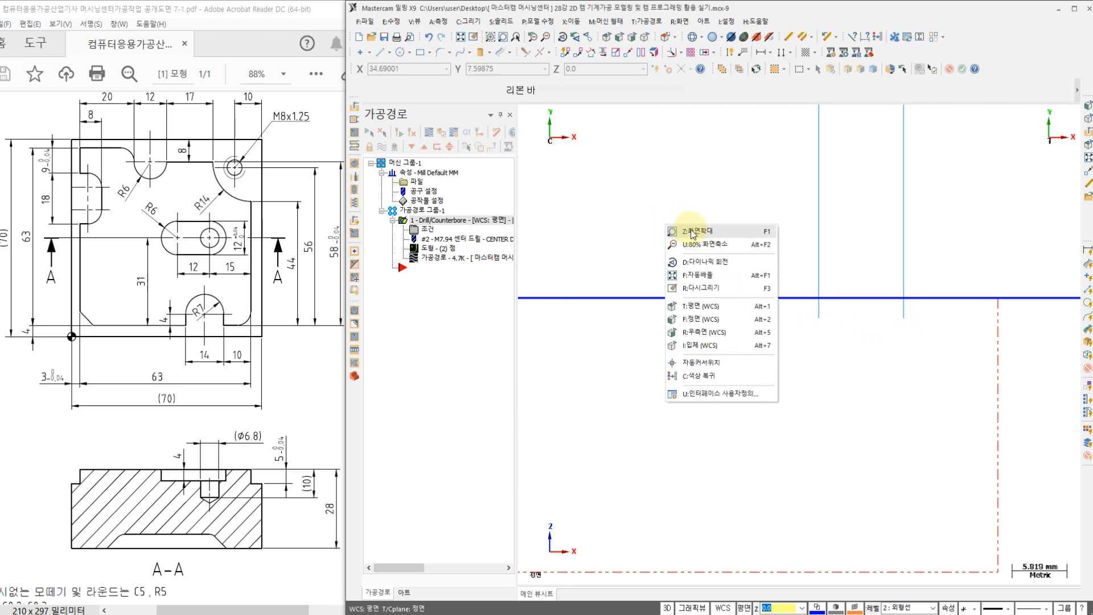
{"action": "left_click", "coordinate": [705, 306]}
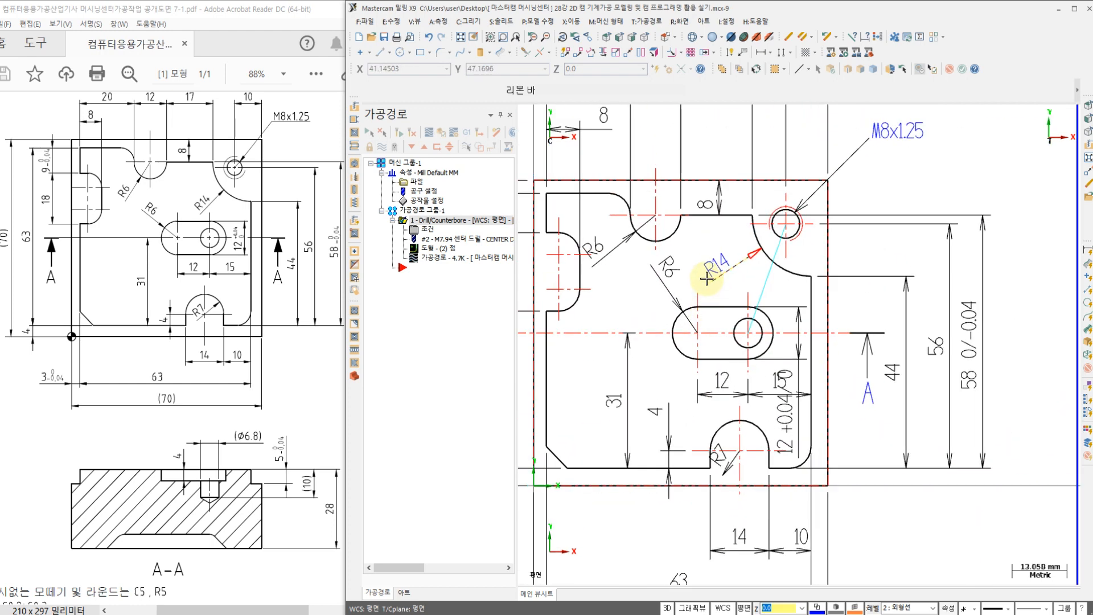
{"action": "scroll", "coordinate": [706, 279], "scroll_direction": "down", "scroll_amount": 1}
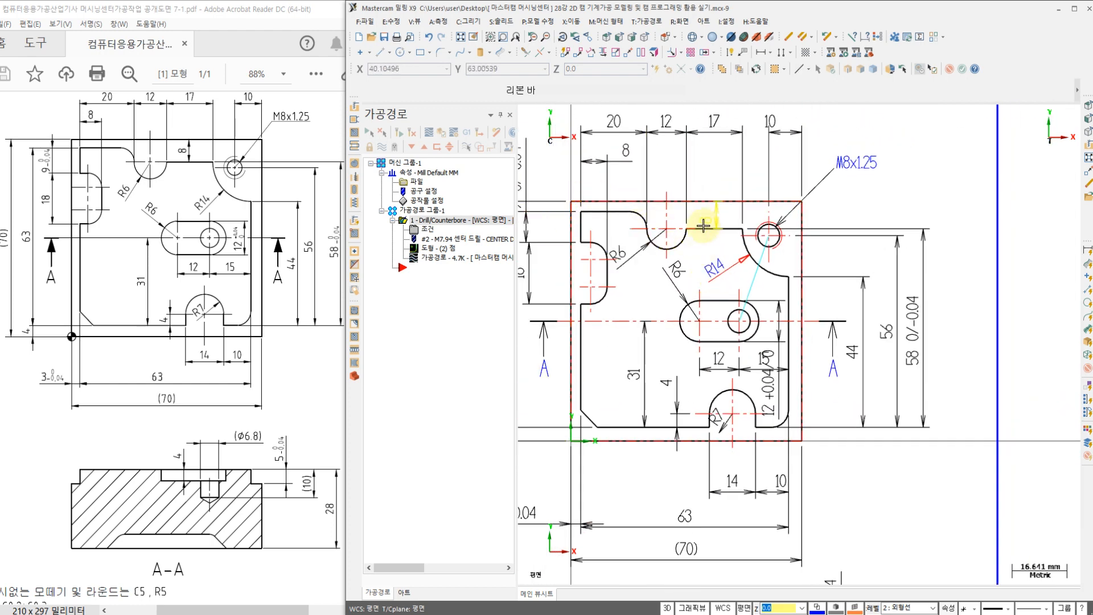
{"action": "left_click", "coordinate": [769, 235]}
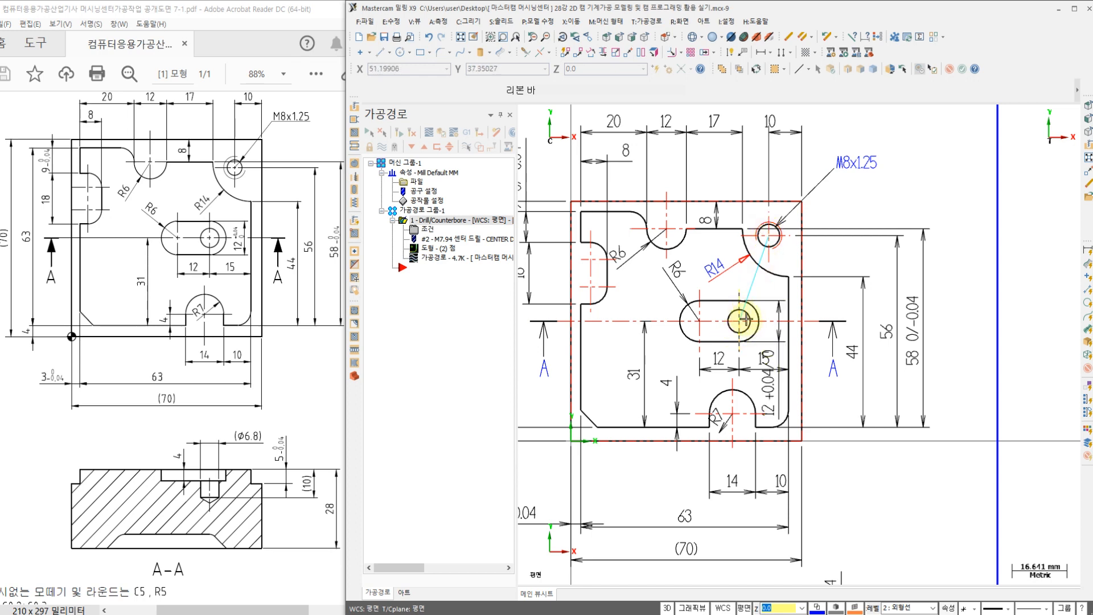
{"action": "key", "text": "ctrl+1"}
{"action": "left_click", "coordinate": [291, 498]}
{"action": "mouse_move", "coordinate": [357, 488]}
{"action": "left_mouse_down"}
{"action": "mouse_move", "coordinate": [308, 497]}
{"action": "mouse_move", "coordinate": [336, 440]}
{"action": "mouse_move", "coordinate": [348, 486]}
{"action": "left_mouse_up"}
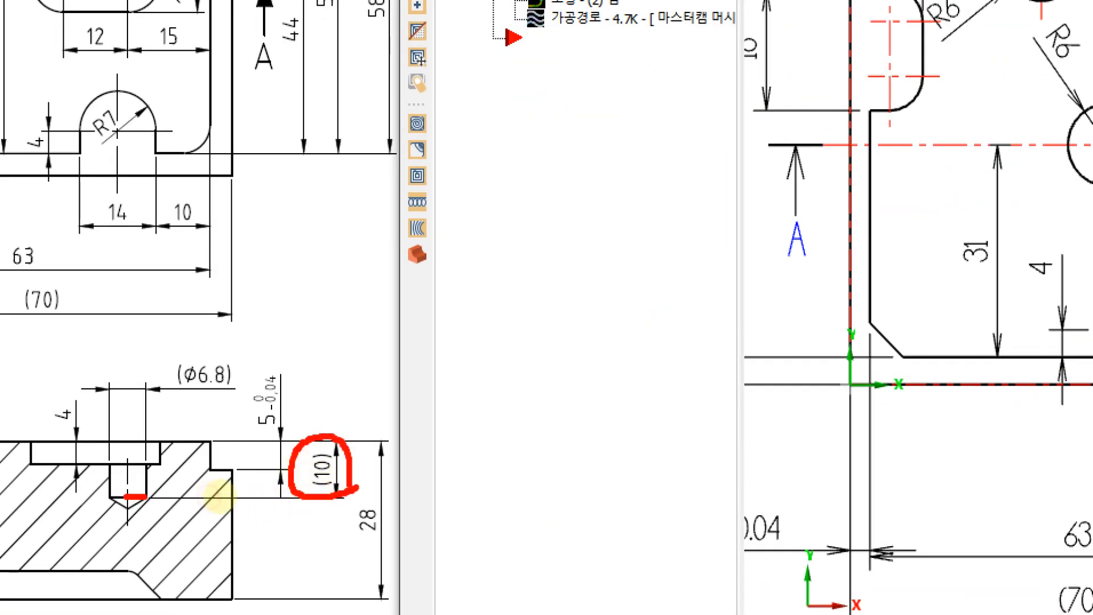
{"action": "left_click_drag", "start_coordinate": [171, 495], "coordinate": [182, 390]}
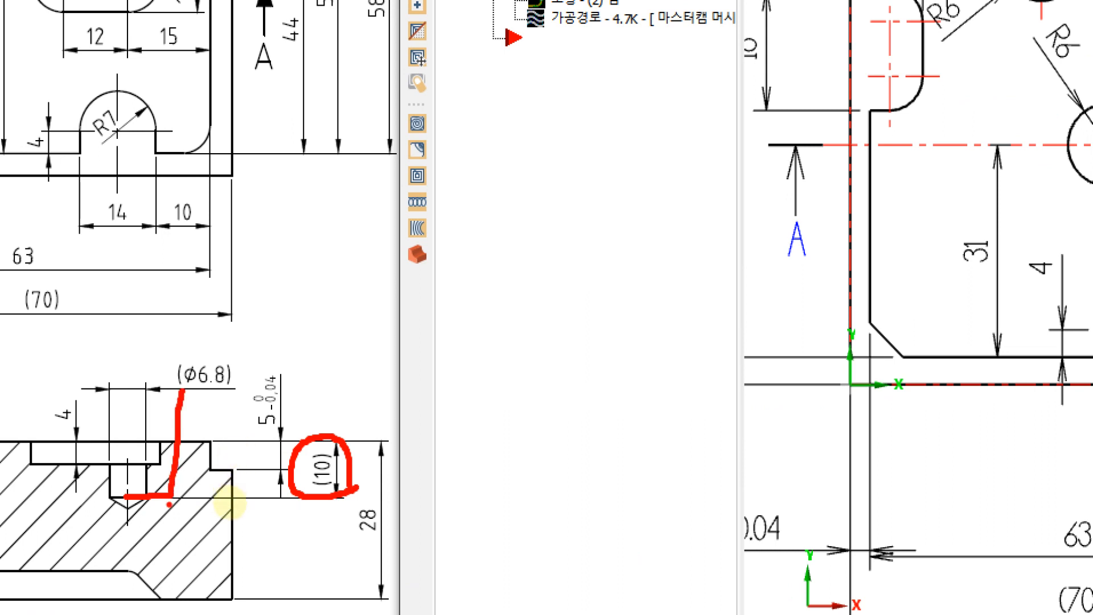
{"action": "mouse_move", "coordinate": [125, 511]}
{"action": "left_mouse_down"}
{"action": "mouse_move", "coordinate": [159, 511]}
{"action": "mouse_move", "coordinate": [198, 548]}
{"action": "mouse_move", "coordinate": [206, 504]}
{"action": "mouse_move", "coordinate": [265, 546]}
{"action": "mouse_move", "coordinate": [246, 575]}
{"action": "left_mouse_up"}
{"action": "mouse_move", "coordinate": [300, 509]}
{"action": "left_mouse_down"}
{"action": "mouse_move", "coordinate": [304, 531]}
{"action": "mouse_move", "coordinate": [325, 540]}
{"action": "left_mouse_up"}
{"action": "mouse_move", "coordinate": [316, 543]}
{"action": "left_mouse_down"}
{"action": "mouse_move", "coordinate": [316, 575]}
{"action": "mouse_move", "coordinate": [351, 558]}
{"action": "left_mouse_up"}
{"action": "mouse_move", "coordinate": [339, 503]}
{"action": "left_mouse_down"}
{"action": "mouse_move", "coordinate": [339, 548]}
{"action": "mouse_move", "coordinate": [390, 559]}
{"action": "left_mouse_up"}
{"action": "left_click", "coordinate": [369, 496]}
{"action": "left_click", "coordinate": [314, 450]}
{"action": "key", "text": "Escape"}
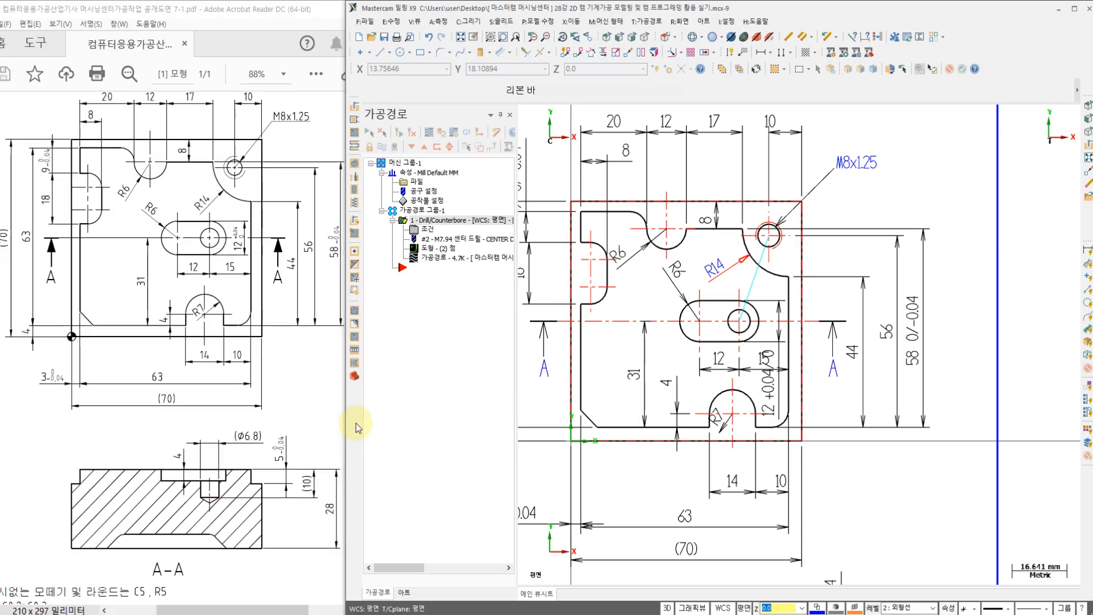
Step: Start a second drill toolpath and choose to pick its drill points by geometry entity
{"action": "left_click", "coordinate": [645, 22]}
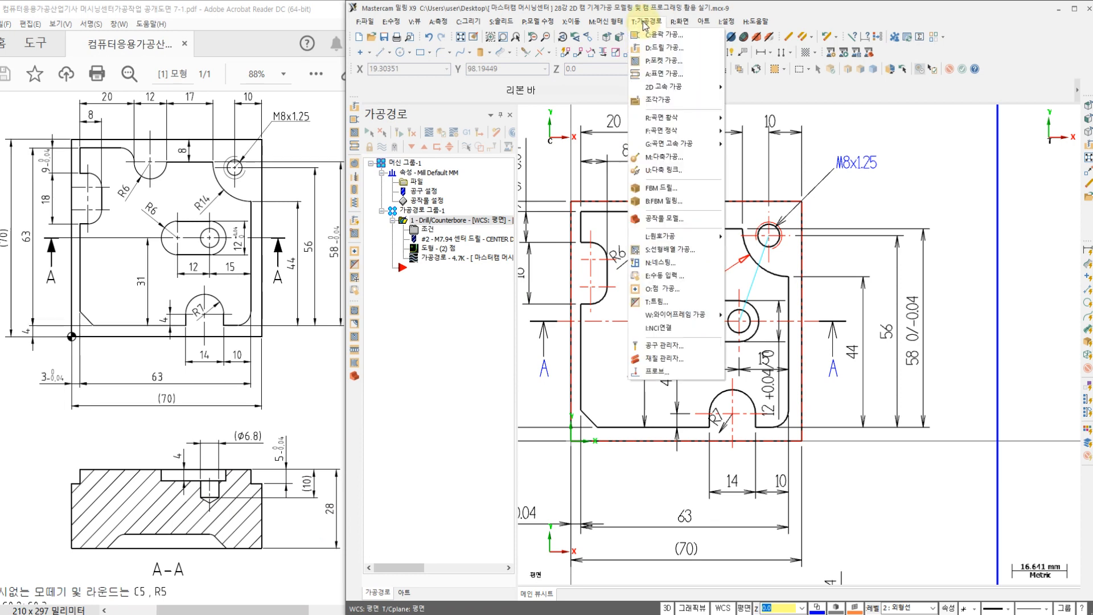
{"action": "left_click", "coordinate": [658, 48]}
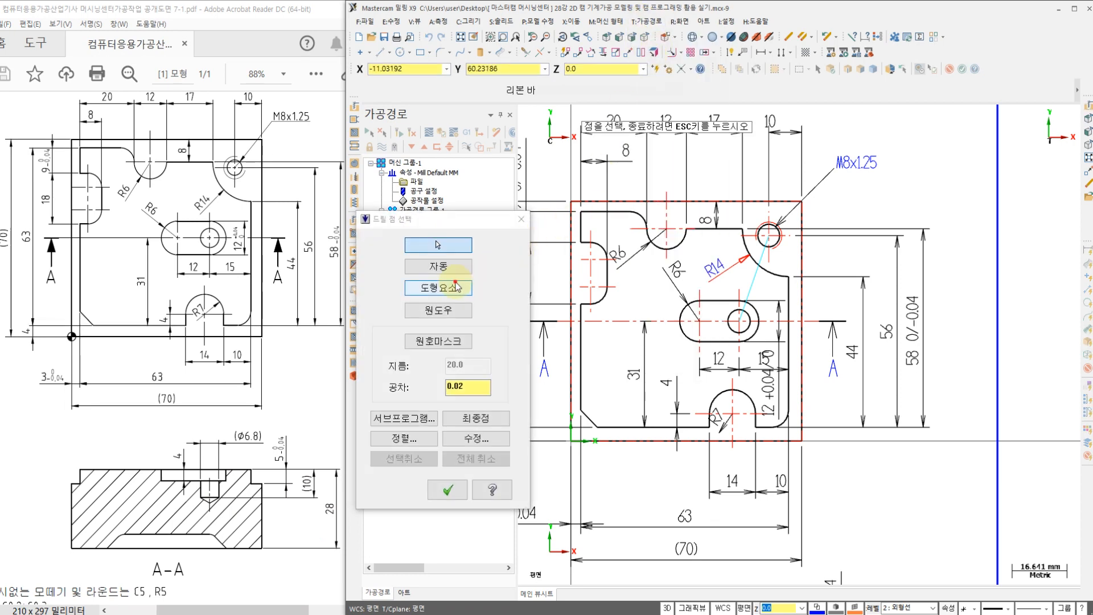
{"action": "left_click", "coordinate": [462, 290]}
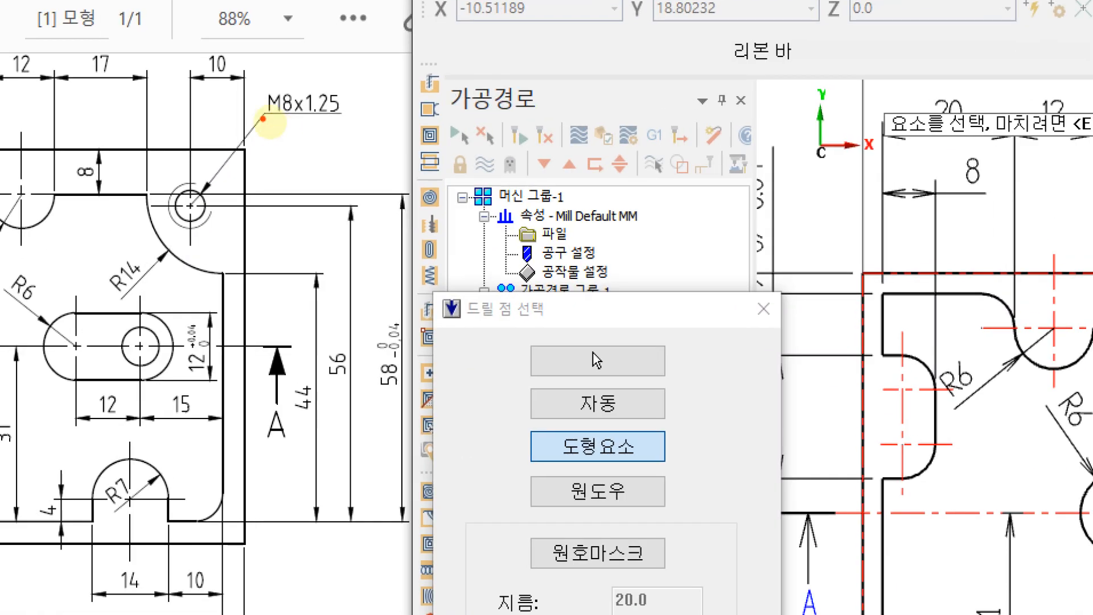
{"action": "mouse_move", "coordinate": [270, 126]}
{"action": "left_mouse_down"}
{"action": "mouse_move", "coordinate": [298, 83]}
{"action": "mouse_move", "coordinate": [271, 126]}
{"action": "mouse_move", "coordinate": [288, 123]}
{"action": "left_mouse_up"}
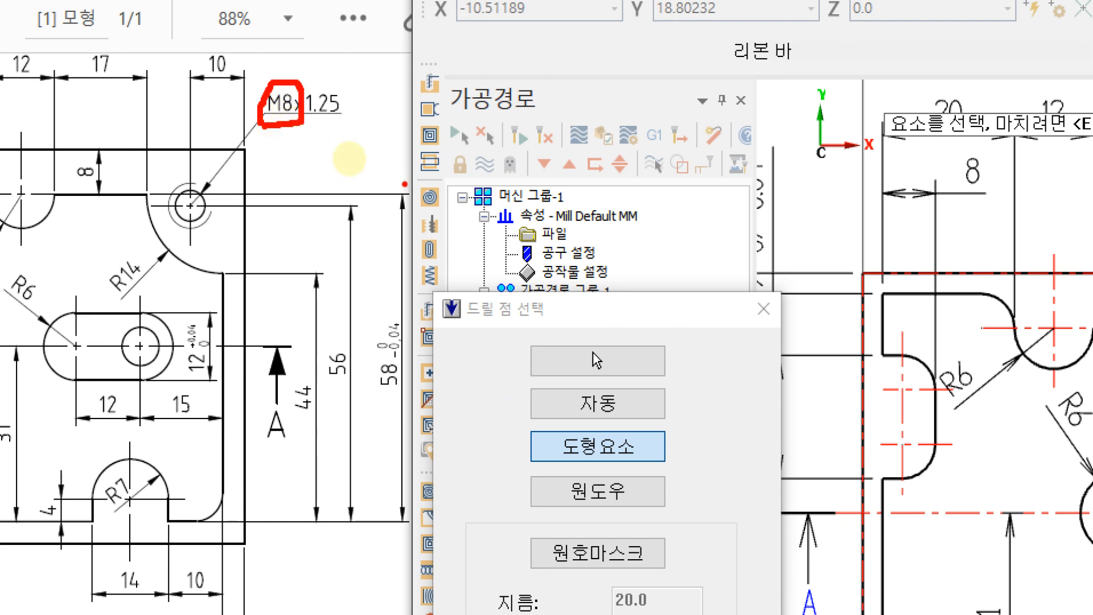
{"action": "mouse_move", "coordinate": [449, 144]}
{"action": "left_mouse_down"}
{"action": "mouse_move", "coordinate": [440, 205]}
{"action": "mouse_move", "coordinate": [459, 145]}
{"action": "left_mouse_up"}
{"action": "left_click_drag", "start_coordinate": [301, 122], "coordinate": [346, 122]}
{"action": "left_click_drag", "start_coordinate": [479, 167], "coordinate": [519, 166]}
{"action": "left_click_drag", "start_coordinate": [558, 115], "coordinate": [535, 239]}
{"action": "left_click_drag", "start_coordinate": [572, 193], "coordinate": [587, 219]}
{"action": "left_click_drag", "start_coordinate": [612, 155], "coordinate": [677, 189]}
{"action": "mouse_move", "coordinate": [719, 99]}
{"action": "left_mouse_down"}
{"action": "mouse_move", "coordinate": [761, 171]}
{"action": "mouse_move", "coordinate": [753, 210]}
{"action": "left_mouse_up"}
{"action": "key", "text": "ctrl+z"}
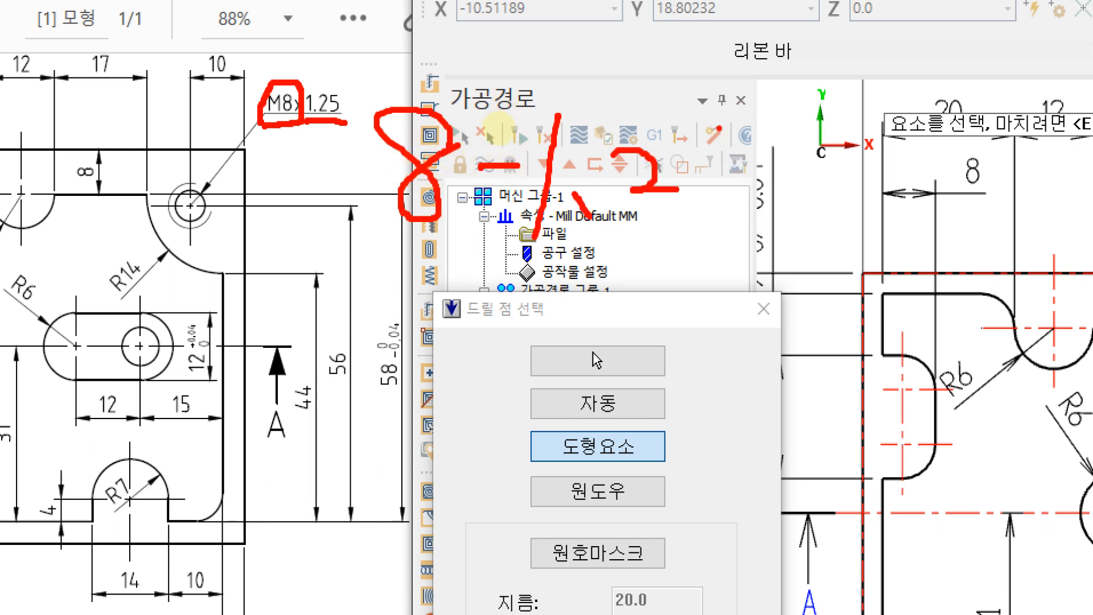
{"action": "mouse_move", "coordinate": [706, 117]}
{"action": "left_mouse_down"}
{"action": "mouse_move", "coordinate": [729, 225]}
{"action": "mouse_move", "coordinate": [674, 221]}
{"action": "left_mouse_up"}
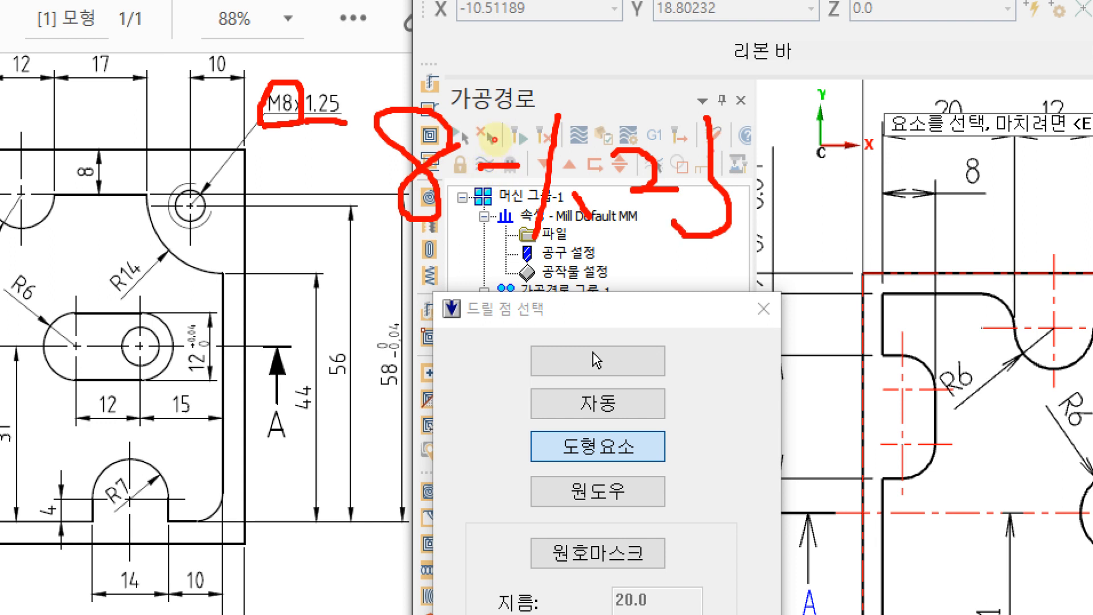
{"action": "left_click_drag", "start_coordinate": [715, 149], "coordinate": [772, 148]}
{"action": "mouse_move", "coordinate": [762, 192]}
{"action": "left_mouse_down"}
{"action": "mouse_move", "coordinate": [789, 192]}
{"action": "mouse_move", "coordinate": [809, 217]}
{"action": "left_mouse_up"}
{"action": "mouse_move", "coordinate": [853, 136]}
{"action": "left_mouse_down"}
{"action": "mouse_move", "coordinate": [841, 253]}
{"action": "mouse_move", "coordinate": [843, 236]}
{"action": "mouse_move", "coordinate": [886, 256]}
{"action": "left_mouse_up"}
{"action": "left_click", "coordinate": [892, 230]}
{"action": "mouse_move", "coordinate": [897, 150]}
{"action": "left_mouse_down"}
{"action": "mouse_move", "coordinate": [906, 200]}
{"action": "mouse_move", "coordinate": [935, 165]}
{"action": "mouse_move", "coordinate": [928, 261]}
{"action": "left_mouse_up"}
{"action": "mouse_move", "coordinate": [959, 152]}
{"action": "left_mouse_down"}
{"action": "mouse_move", "coordinate": [997, 248]}
{"action": "mouse_move", "coordinate": [950, 263]}
{"action": "left_mouse_up"}
{"action": "left_click_drag", "start_coordinate": [962, 182], "coordinate": [1004, 183]}
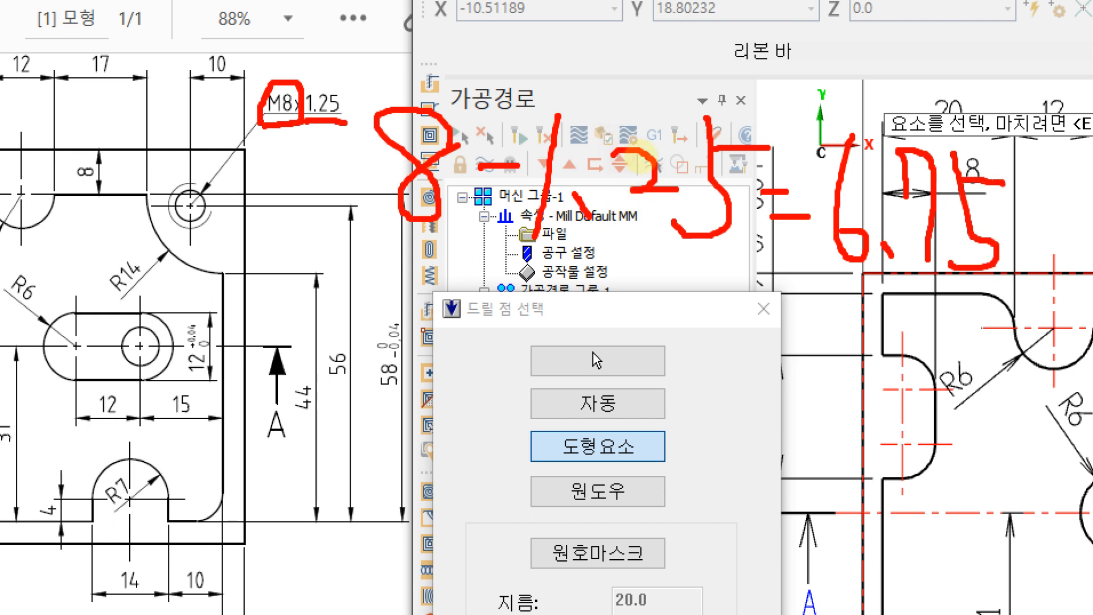
{"action": "mouse_move", "coordinate": [966, 307]}
{"action": "left_mouse_down"}
{"action": "mouse_move", "coordinate": [891, 315]}
{"action": "mouse_move", "coordinate": [1003, 316]}
{"action": "mouse_move", "coordinate": [812, 294]}
{"action": "left_mouse_up"}
{"action": "left_click_drag", "start_coordinate": [812, 294], "coordinate": [1002, 298]}
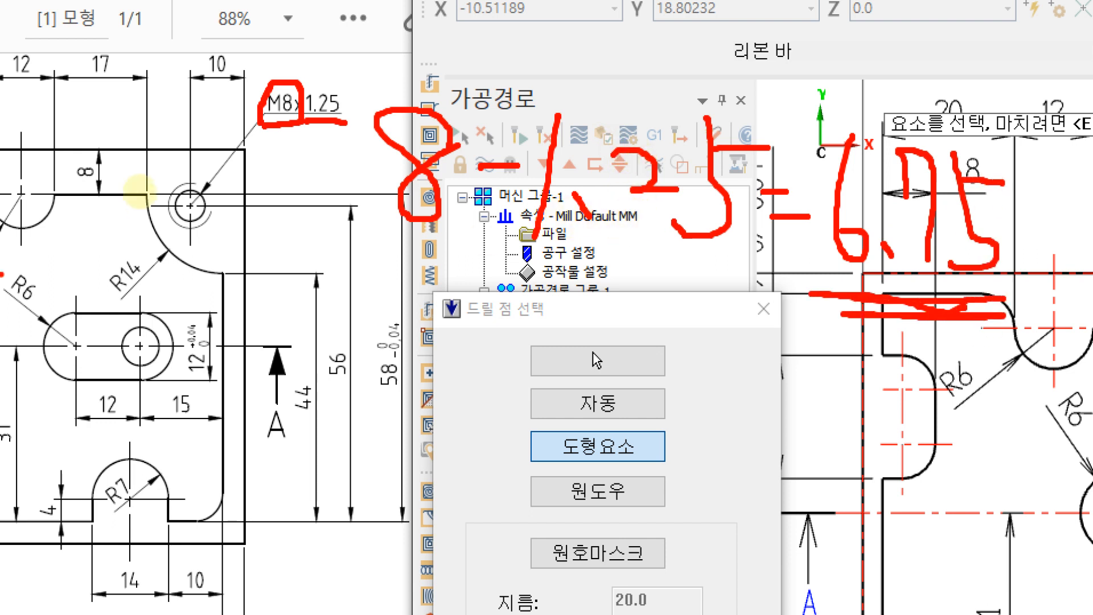
{"action": "mouse_move", "coordinate": [247, 225]}
{"action": "left_mouse_down"}
{"action": "mouse_move", "coordinate": [217, 231]}
{"action": "mouse_move", "coordinate": [222, 275]}
{"action": "mouse_move", "coordinate": [308, 226]}
{"action": "left_mouse_up"}
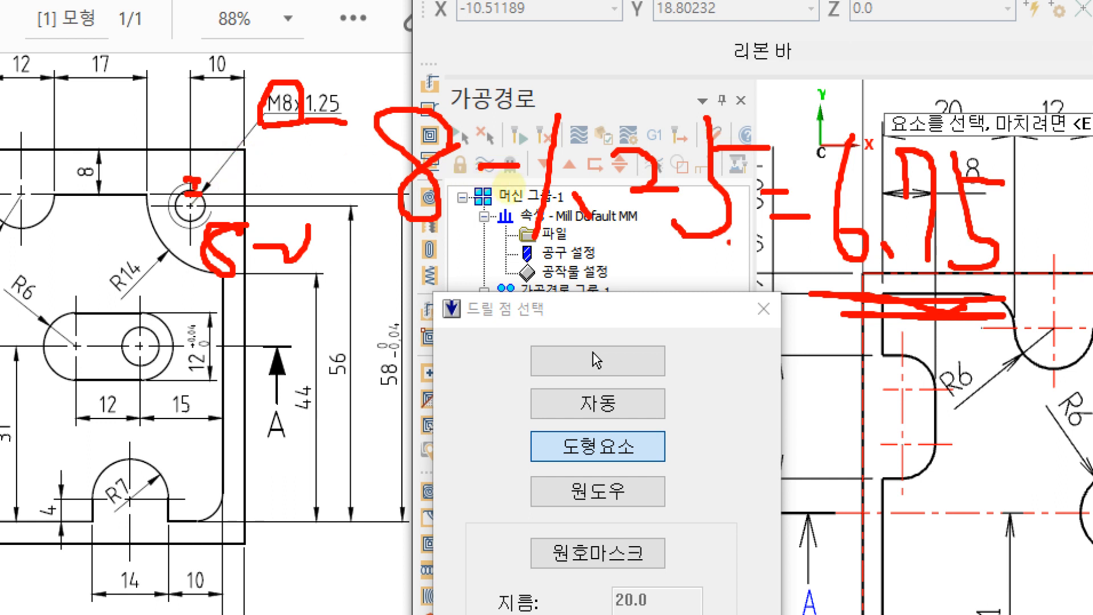
{"action": "mouse_move", "coordinate": [502, 259]}
{"action": "left_mouse_down"}
{"action": "mouse_move", "coordinate": [743, 274]}
{"action": "mouse_move", "coordinate": [504, 272]}
{"action": "left_mouse_up"}
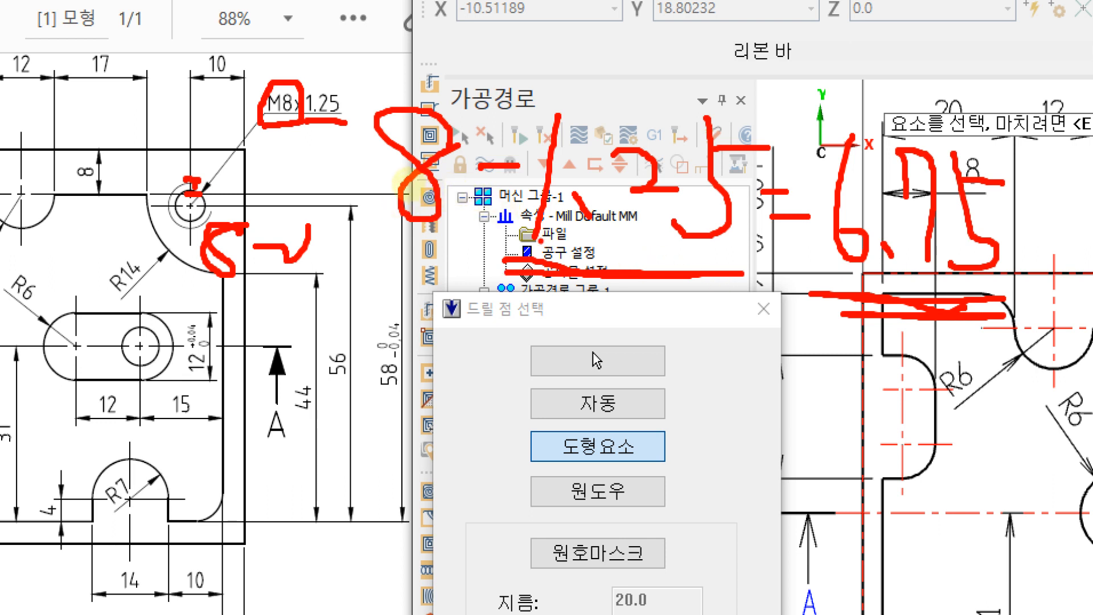
{"action": "left_click_drag", "start_coordinate": [508, 260], "coordinate": [753, 259]}
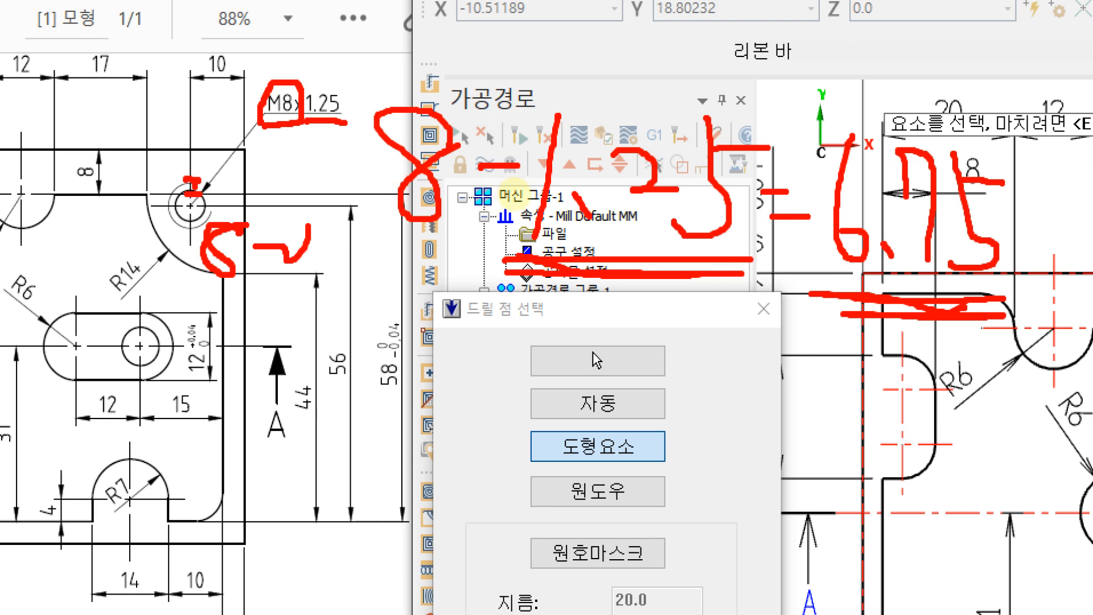
{"action": "mouse_move", "coordinate": [1002, 299]}
{"action": "left_mouse_down"}
{"action": "mouse_move", "coordinate": [965, 308]}
{"action": "mouse_move", "coordinate": [814, 250]}
{"action": "mouse_move", "coordinate": [888, 84]}
{"action": "mouse_move", "coordinate": [1062, 217]}
{"action": "mouse_move", "coordinate": [841, 373]}
{"action": "left_mouse_up"}
{"action": "left_click_drag", "start_coordinate": [838, 336], "coordinate": [871, 376]}
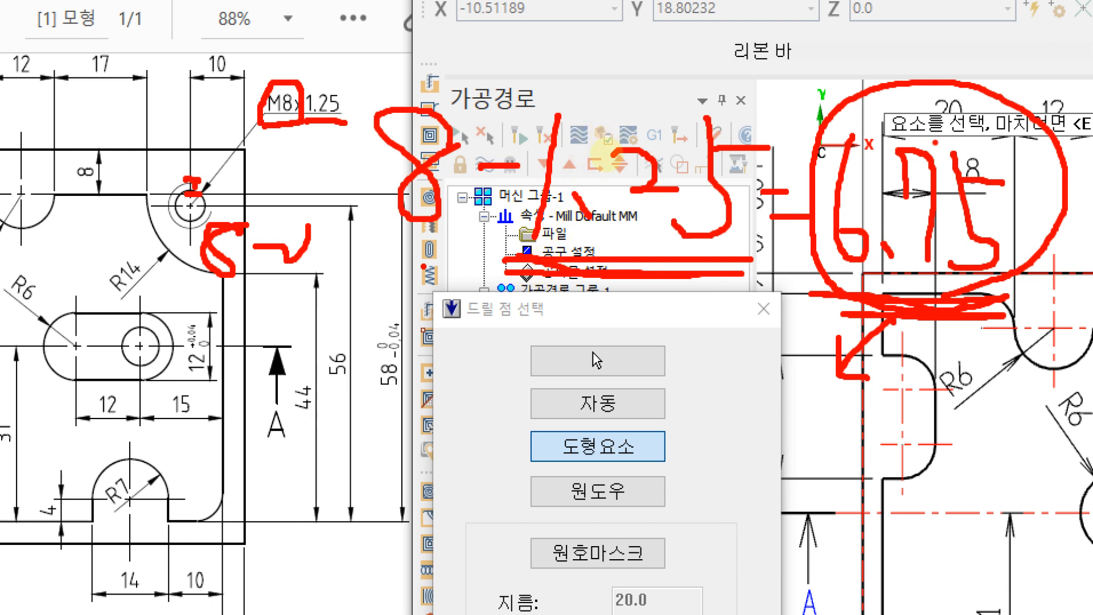
{"action": "mouse_move", "coordinate": [781, 397]}
{"action": "left_mouse_down"}
{"action": "mouse_move", "coordinate": [740, 450]}
{"action": "mouse_move", "coordinate": [775, 447]}
{"action": "mouse_move", "coordinate": [811, 472]}
{"action": "left_mouse_up"}
{"action": "left_click", "coordinate": [807, 460]}
{"action": "left_click_drag", "start_coordinate": [847, 394], "coordinate": [888, 416]}
{"action": "mouse_move", "coordinate": [788, 501]}
{"action": "left_mouse_down"}
{"action": "mouse_move", "coordinate": [788, 573]}
{"action": "mouse_move", "coordinate": [765, 542]}
{"action": "left_mouse_up"}
{"action": "left_click_drag", "start_coordinate": [827, 556], "coordinate": [830, 562]}
{"action": "mouse_move", "coordinate": [903, 527]}
{"action": "left_mouse_down"}
{"action": "mouse_move", "coordinate": [866, 528]}
{"action": "mouse_move", "coordinate": [872, 550]}
{"action": "left_mouse_up"}
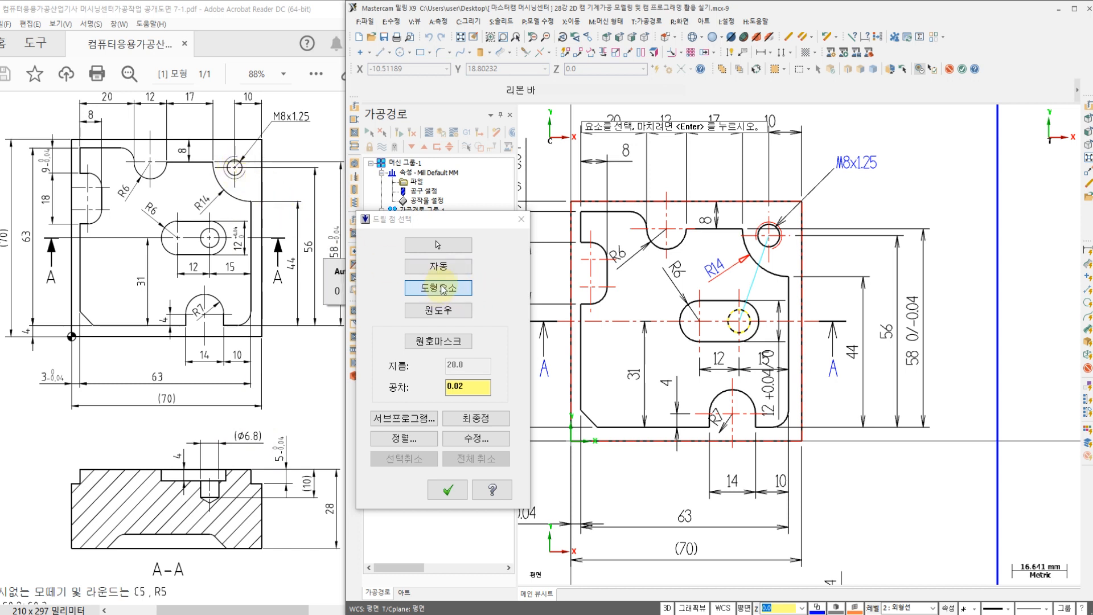
Step: Accept the picked drill points and create a new drill tool with a diameter of 6.8
{"action": "left_click", "coordinate": [448, 490]}
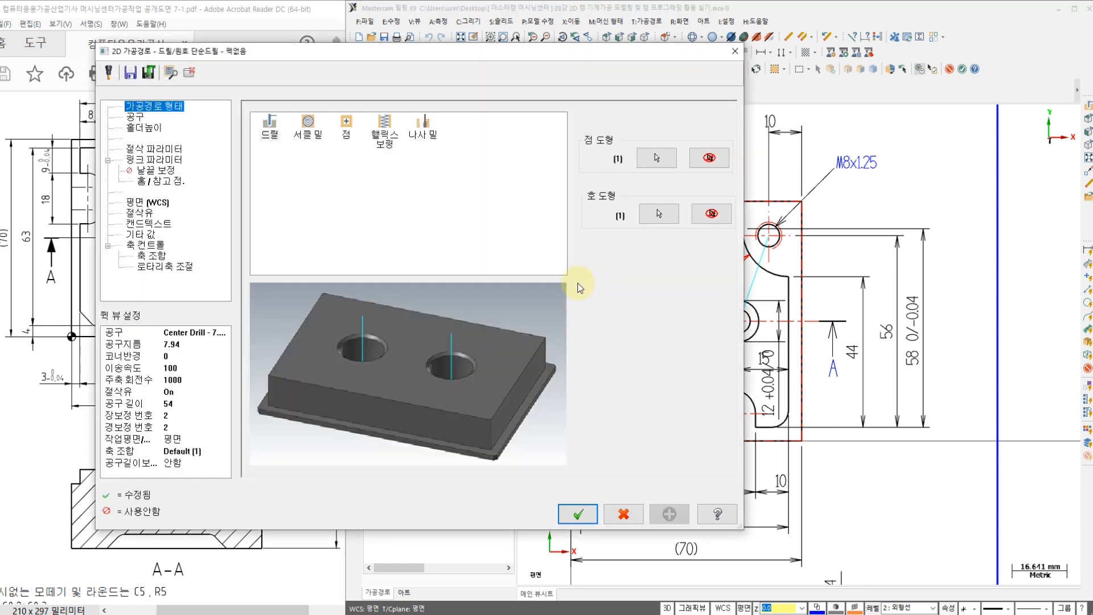
{"action": "left_click", "coordinate": [136, 116]}
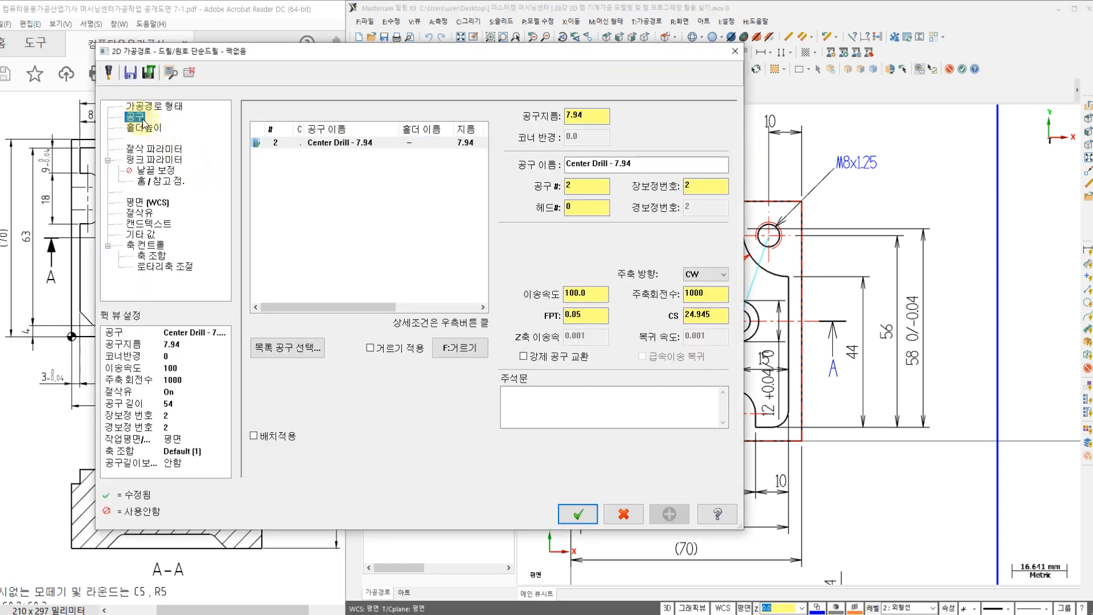
{"action": "right_click", "coordinate": [309, 193]}
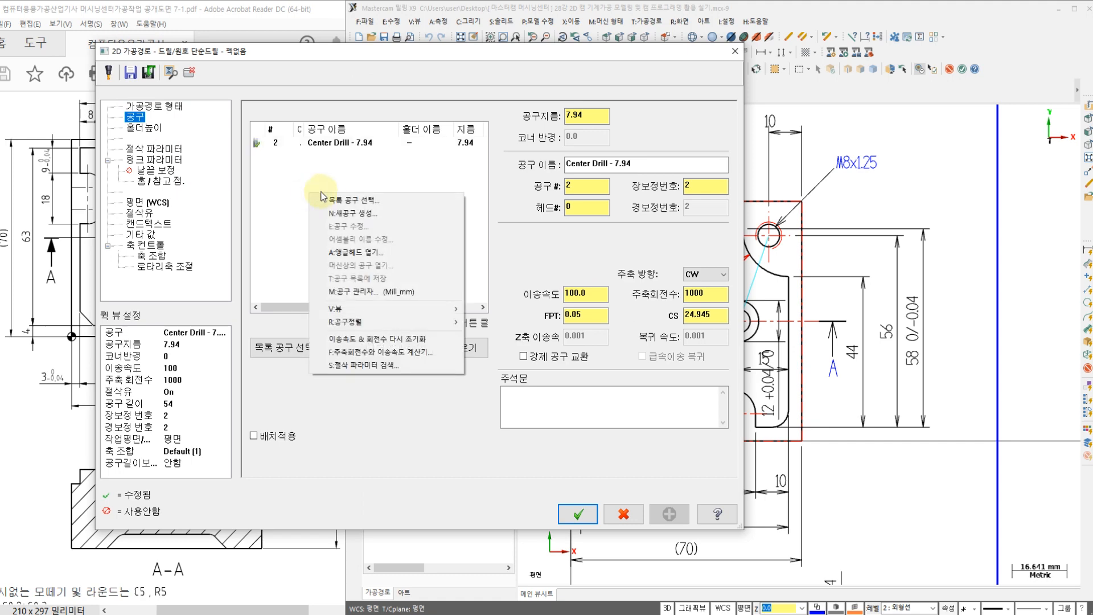
{"action": "left_click", "coordinate": [347, 215]}
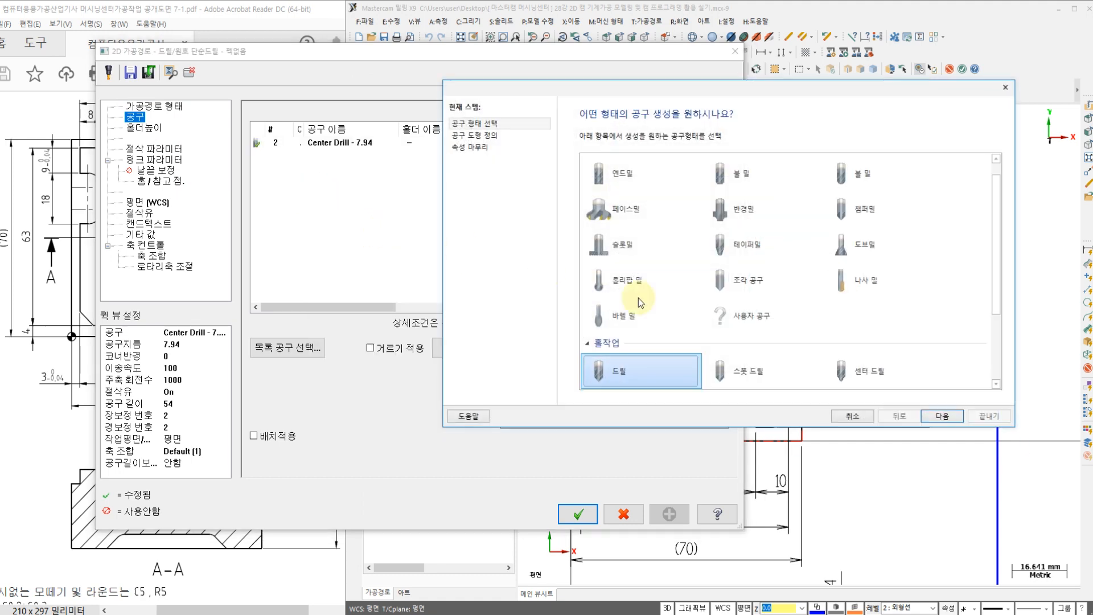
{"action": "left_click", "coordinate": [936, 416]}
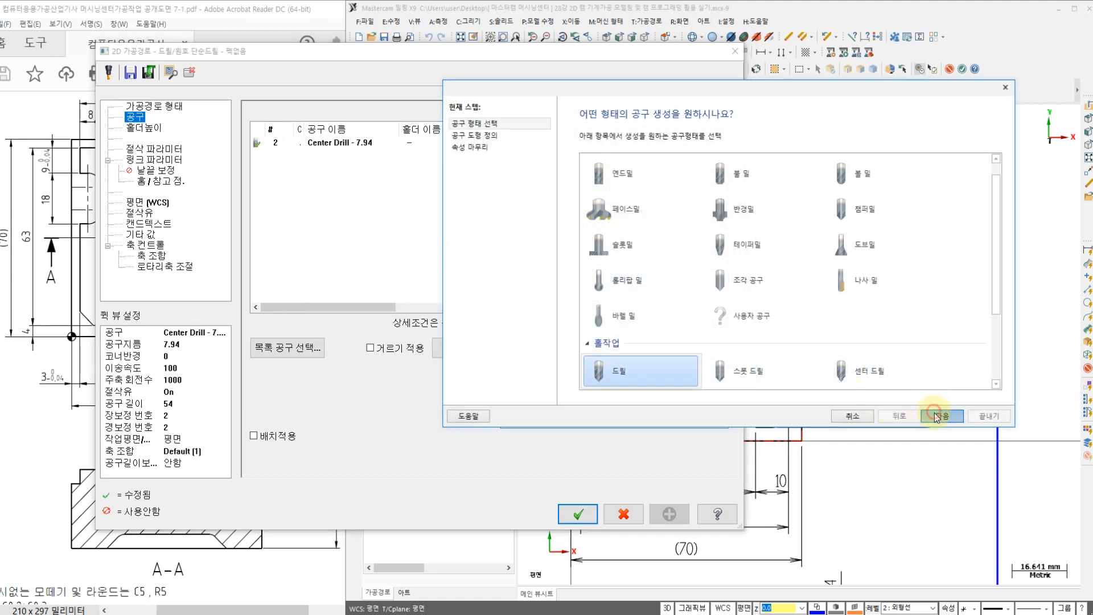
{"action": "left_click", "coordinate": [728, 223]}
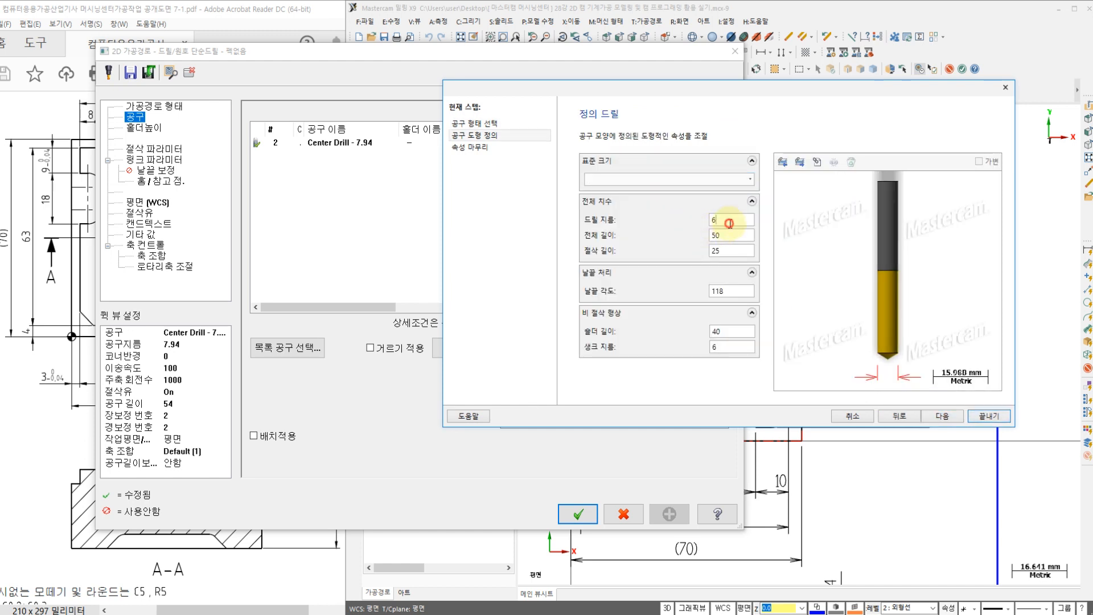
{"action": "type", "text": "6.8"}
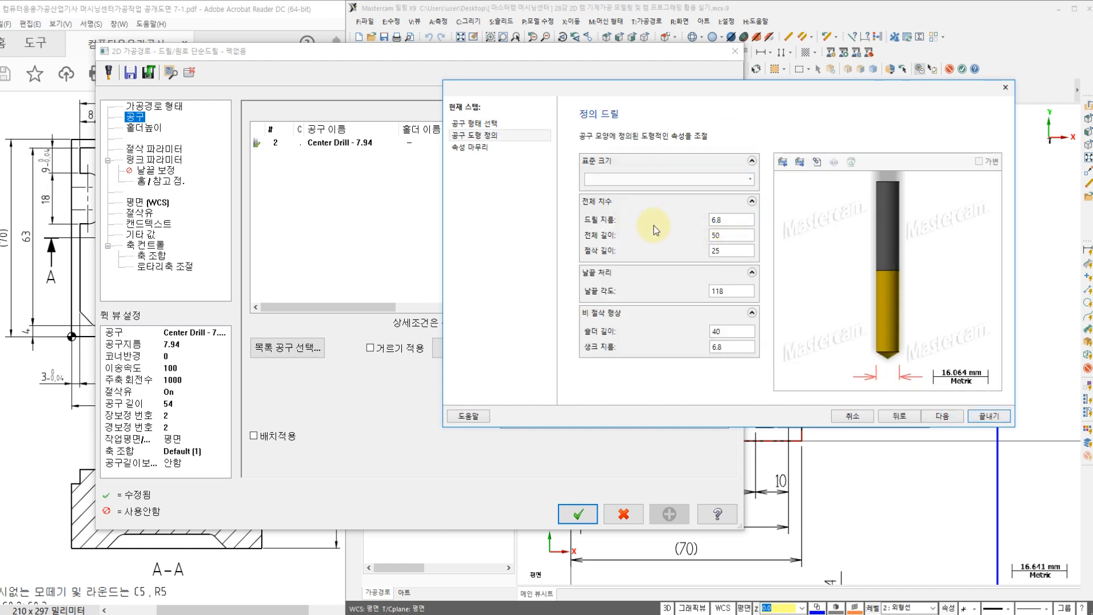
Step: Set the new drill's feed rate to 90, plunge and retract rates to 0, and spindle speed to 900
{"action": "left_click", "coordinate": [942, 416]}
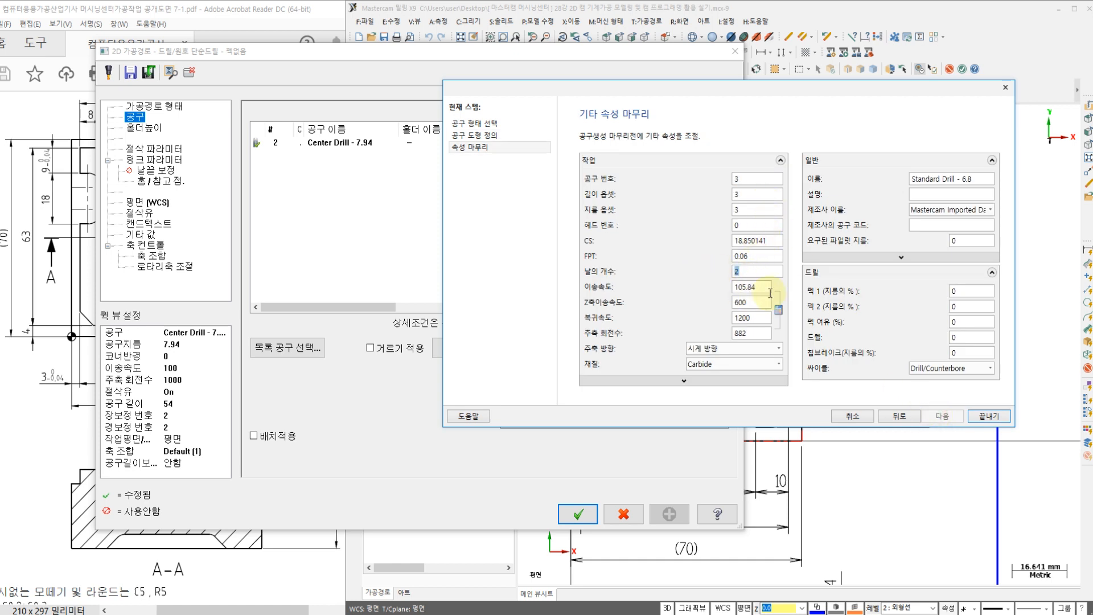
{"action": "key", "text": "Tab"}
{"action": "type", "text": "90"}
{"action": "key", "text": "Tab"}
{"action": "type", "text": "0"}
{"action": "key", "text": "Tab"}
{"action": "type", "text": "900"}
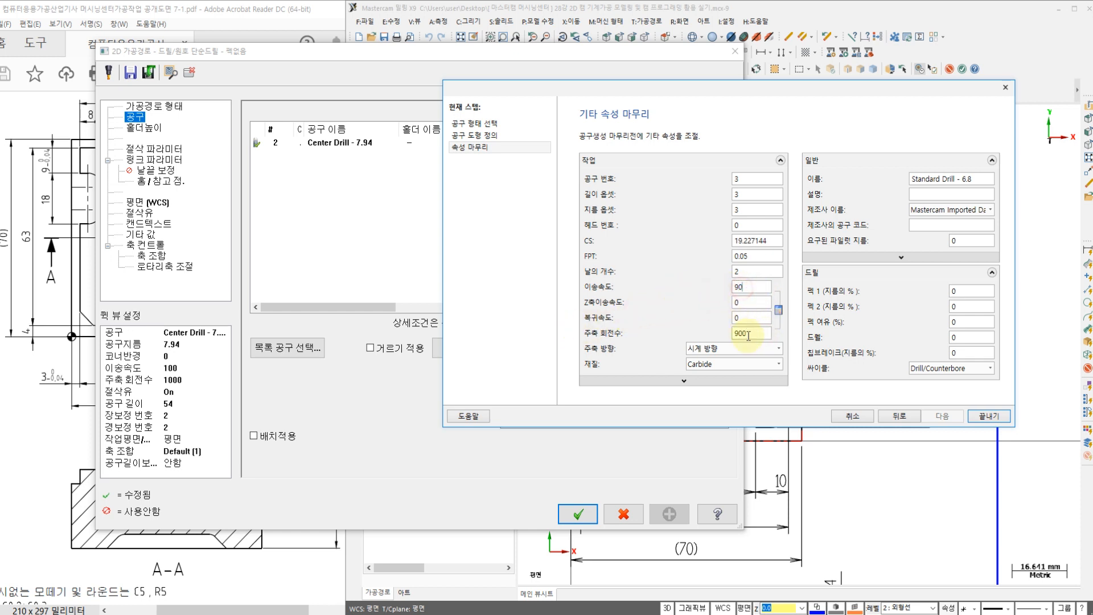
Step: Switch to the Notepad work notes and check the tool list and special remarks for the drilling tools
{"action": "key", "text": "alt+Tab"}
{"action": "left_click", "coordinate": [233, 378]}
{"action": "key", "text": "ctrl+s"}
{"action": "scroll", "coordinate": [233, 378], "scroll_direction": "down", "scroll_amount": 2}
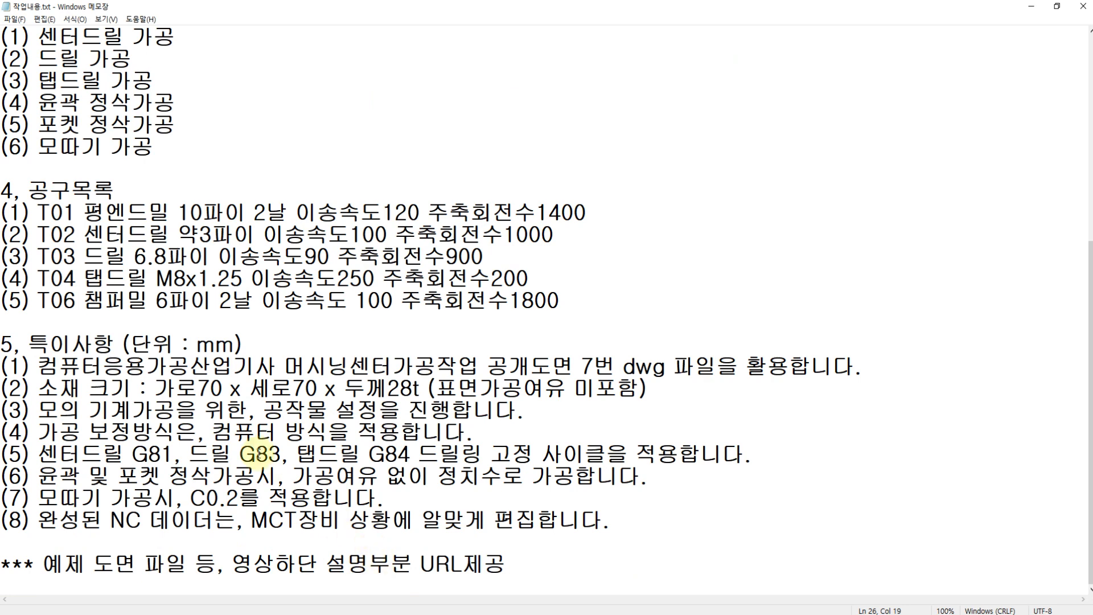
{"action": "scroll", "coordinate": [254, 370], "scroll_direction": "up", "scroll_amount": 2}
{"action": "left_click_drag", "start_coordinate": [535, 410], "coordinate": [38, 364]}
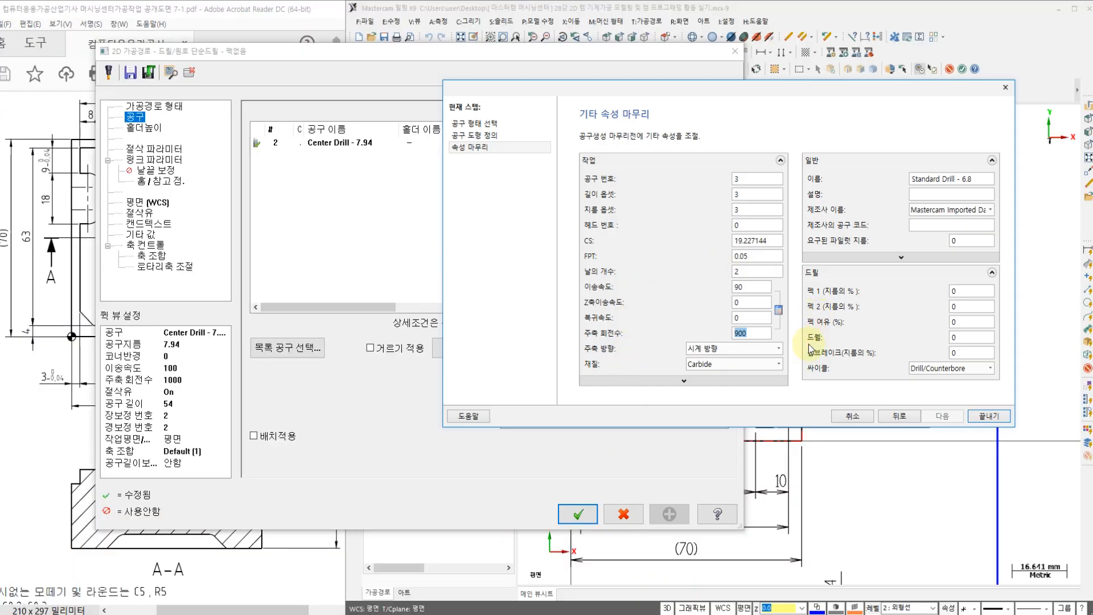
Step: Finish the new 6.8 drill tool and check the work notes for the fixed cycle required for drilling
{"action": "left_click", "coordinate": [989, 416]}
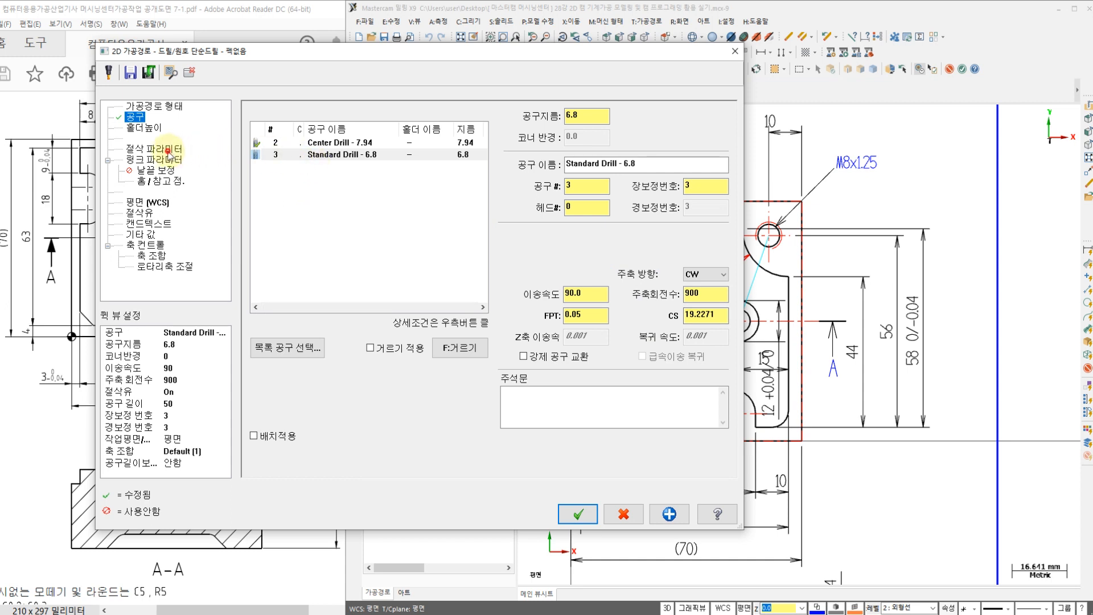
{"action": "left_click", "coordinate": [168, 150]}
{"action": "left_click", "coordinate": [338, 122]}
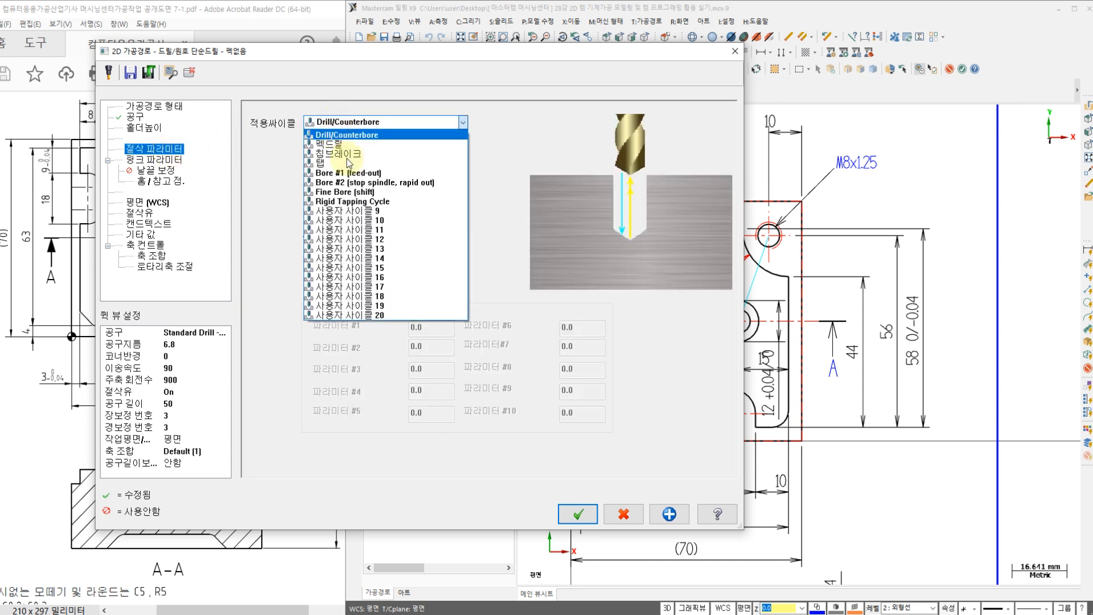
{"action": "left_click", "coordinate": [393, 614]}
{"action": "scroll", "coordinate": [222, 307], "scroll_direction": "down", "scroll_amount": 2}
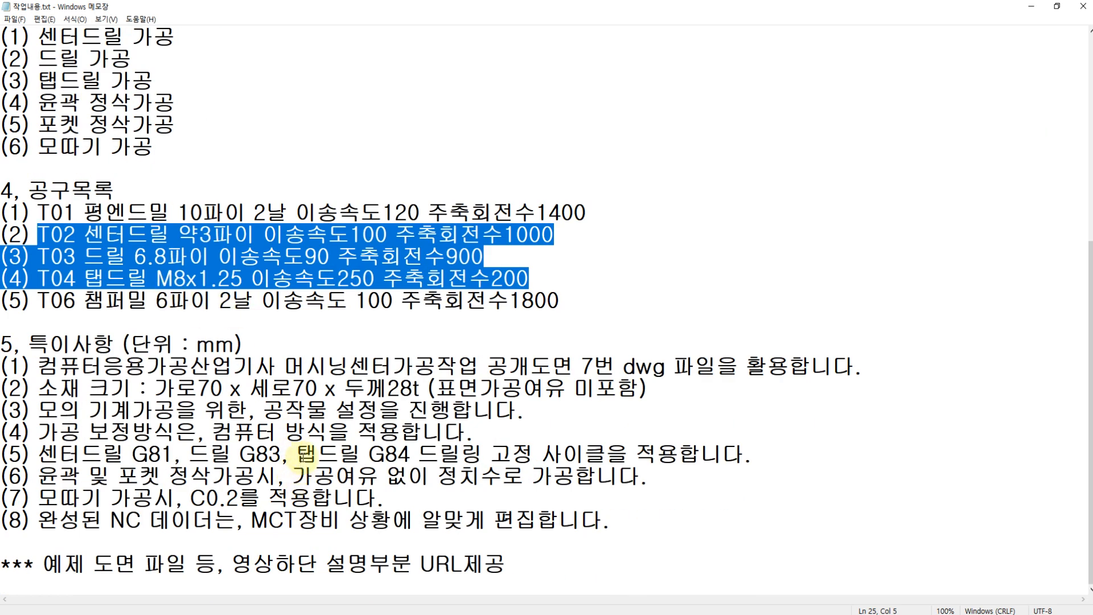
{"action": "left_click_drag", "start_coordinate": [187, 456], "coordinate": [410, 458]}
{"action": "left_click_drag", "start_coordinate": [282, 456], "coordinate": [189, 457]}
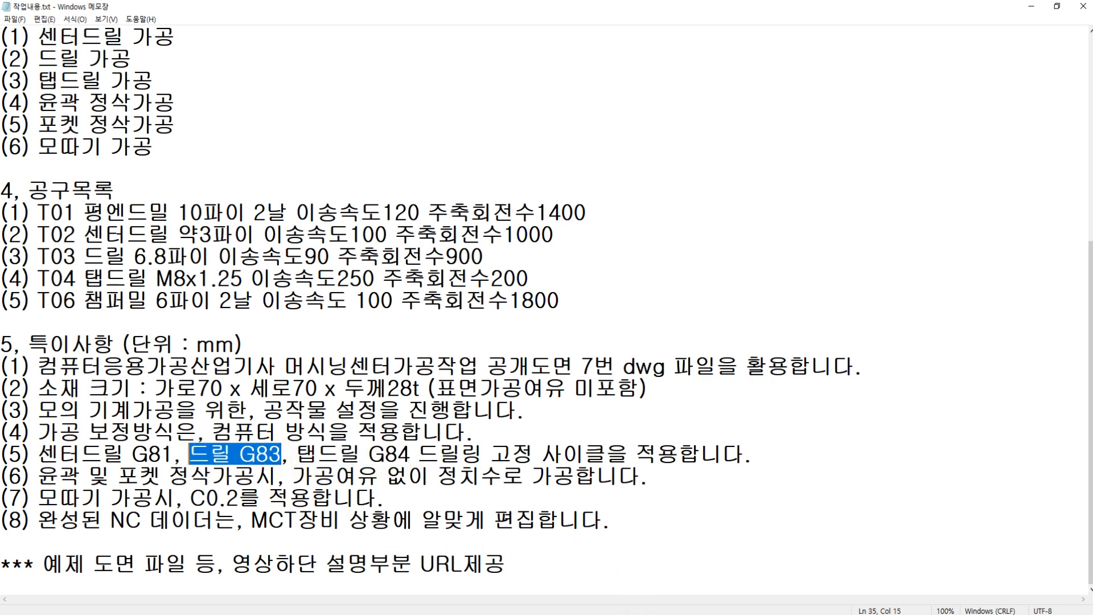
{"action": "key", "text": "alt+Tab"}
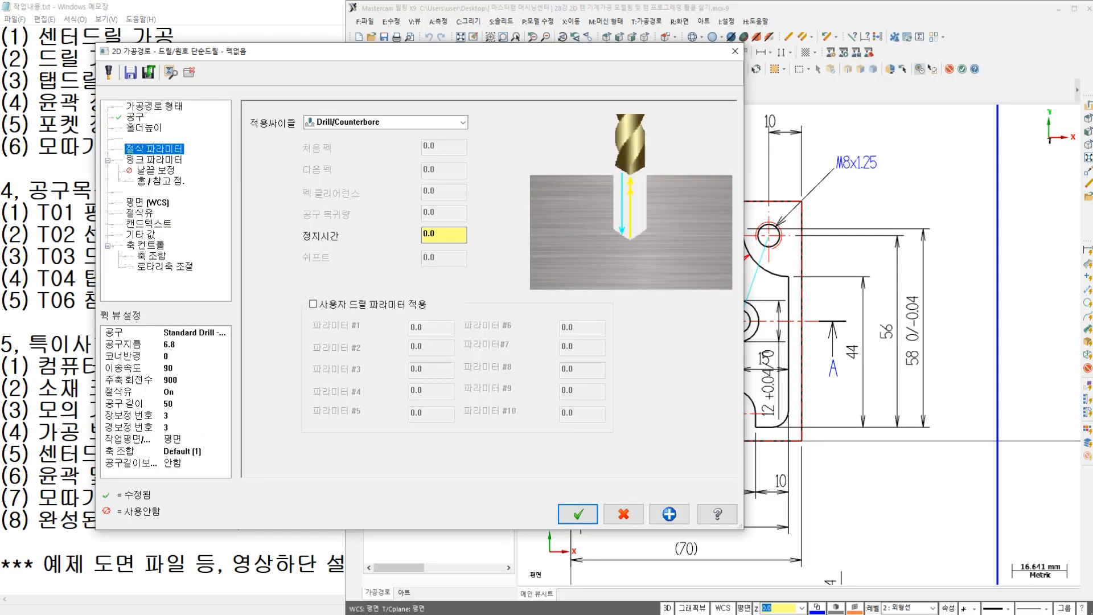
Step: Choose the peck drill cycle in the cut parameters and activate its Peck value for editing
{"action": "left_click", "coordinate": [356, 127]}
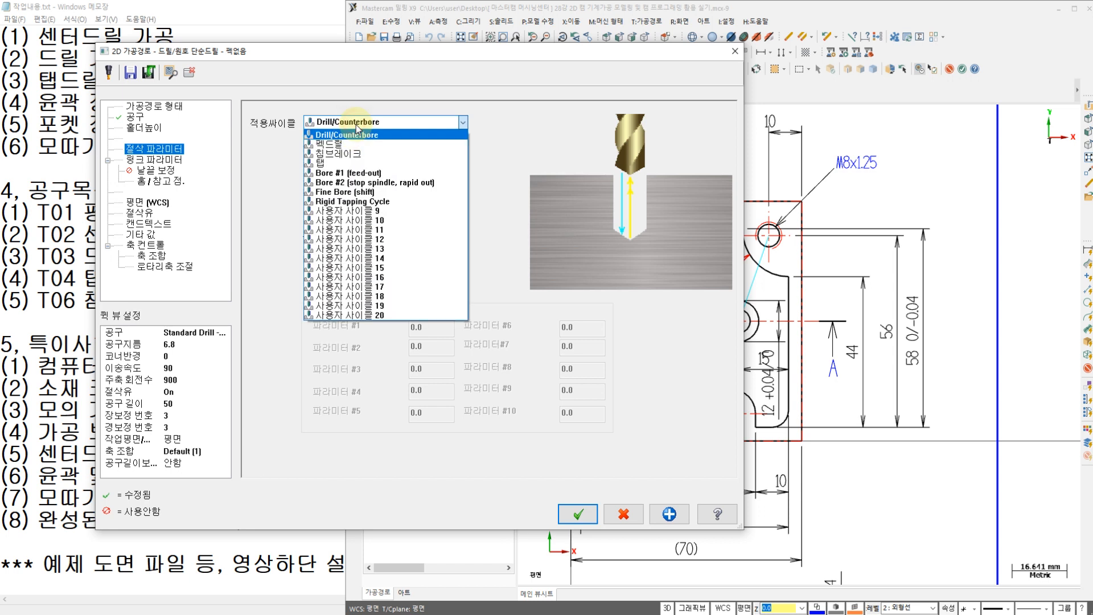
{"action": "left_click", "coordinate": [340, 144]}
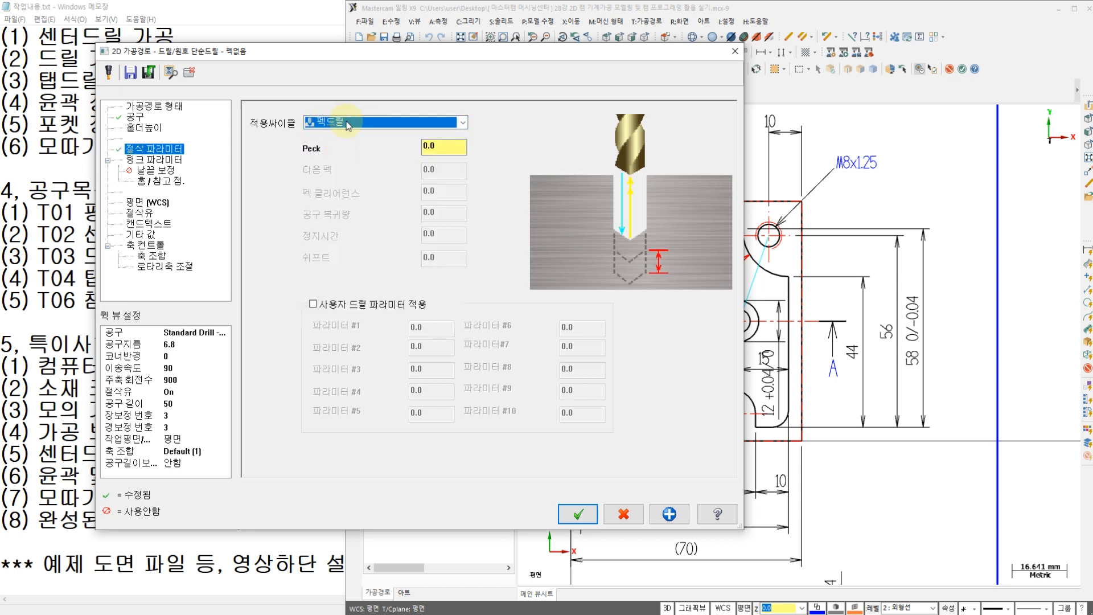
{"action": "left_click", "coordinate": [442, 146]}
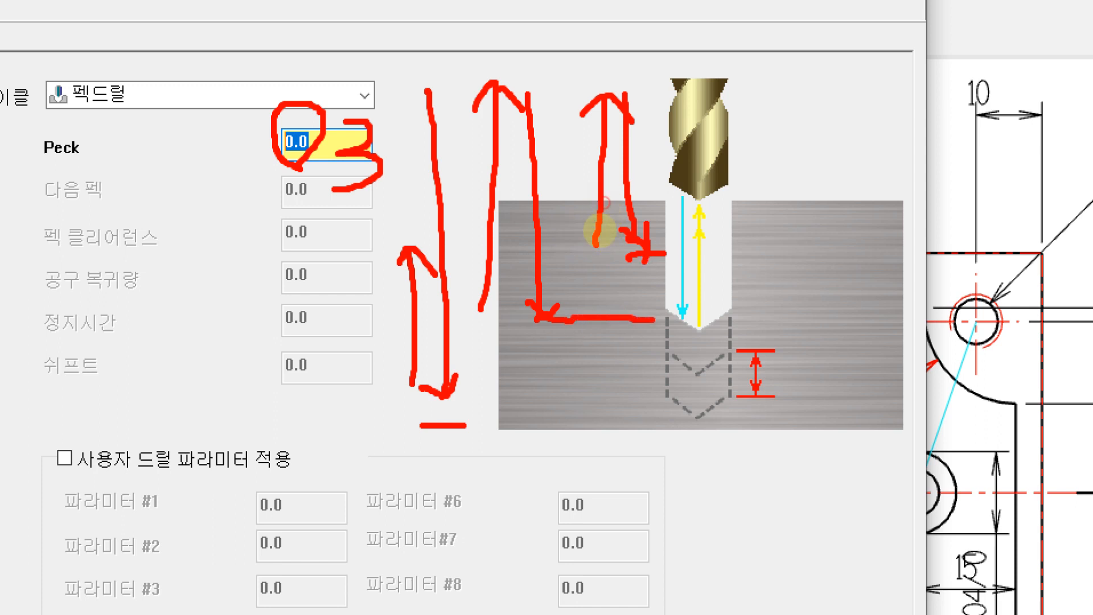
{"action": "left_click_drag", "start_coordinate": [615, 304], "coordinate": [651, 303]}
{"action": "mouse_move", "coordinate": [626, 267]}
{"action": "left_mouse_down"}
{"action": "mouse_move", "coordinate": [751, 284]}
{"action": "mouse_move", "coordinate": [745, 316]}
{"action": "left_mouse_up"}
{"action": "mouse_move", "coordinate": [791, 256]}
{"action": "left_mouse_down"}
{"action": "mouse_move", "coordinate": [842, 270]}
{"action": "mouse_move", "coordinate": [851, 306]}
{"action": "mouse_move", "coordinate": [800, 332]}
{"action": "left_mouse_up"}
{"action": "left_click", "coordinate": [540, 327]}
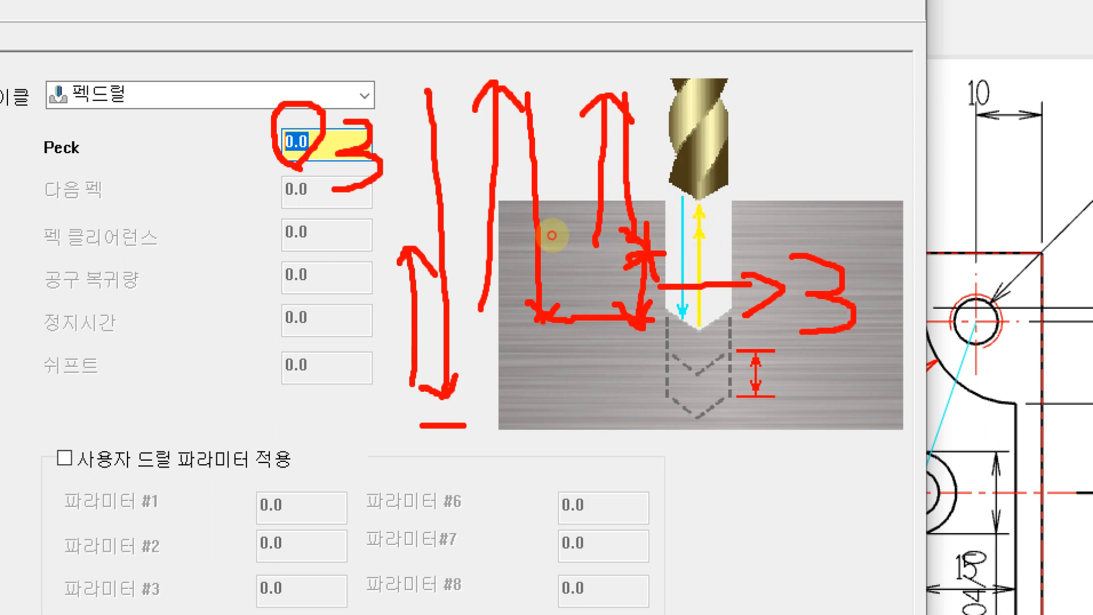
{"action": "left_click_drag", "start_coordinate": [452, 409], "coordinate": [562, 408]}
{"action": "mouse_move", "coordinate": [551, 320]}
{"action": "left_mouse_down"}
{"action": "mouse_move", "coordinate": [558, 404]}
{"action": "mouse_move", "coordinate": [573, 380]}
{"action": "mouse_move", "coordinate": [544, 344]}
{"action": "mouse_move", "coordinate": [566, 334]}
{"action": "left_mouse_up"}
{"action": "left_click_drag", "start_coordinate": [814, 371], "coordinate": [860, 370]}
{"action": "left_click_drag", "start_coordinate": [800, 399], "coordinate": [845, 399]}
{"action": "left_click", "coordinate": [639, 492]}
{"action": "mouse_move", "coordinate": [618, 463]}
{"action": "left_mouse_down"}
{"action": "mouse_move", "coordinate": [659, 495]}
{"action": "mouse_move", "coordinate": [723, 500]}
{"action": "left_mouse_up"}
{"action": "left_click_drag", "start_coordinate": [716, 427], "coordinate": [721, 489]}
{"action": "left_click_drag", "start_coordinate": [718, 487], "coordinate": [747, 483]}
{"action": "left_click_drag", "start_coordinate": [709, 515], "coordinate": [765, 533]}
{"action": "left_click_drag", "start_coordinate": [783, 437], "coordinate": [844, 423]}
{"action": "mouse_move", "coordinate": [784, 439]}
{"action": "left_mouse_down"}
{"action": "mouse_move", "coordinate": [787, 484]}
{"action": "mouse_move", "coordinate": [847, 469]}
{"action": "left_mouse_up"}
{"action": "left_click_drag", "start_coordinate": [791, 463], "coordinate": [837, 454]}
{"action": "mouse_move", "coordinate": [820, 479]}
{"action": "left_mouse_down"}
{"action": "mouse_move", "coordinate": [814, 519]}
{"action": "mouse_move", "coordinate": [863, 504]}
{"action": "mouse_move", "coordinate": [866, 512]}
{"action": "left_mouse_up"}
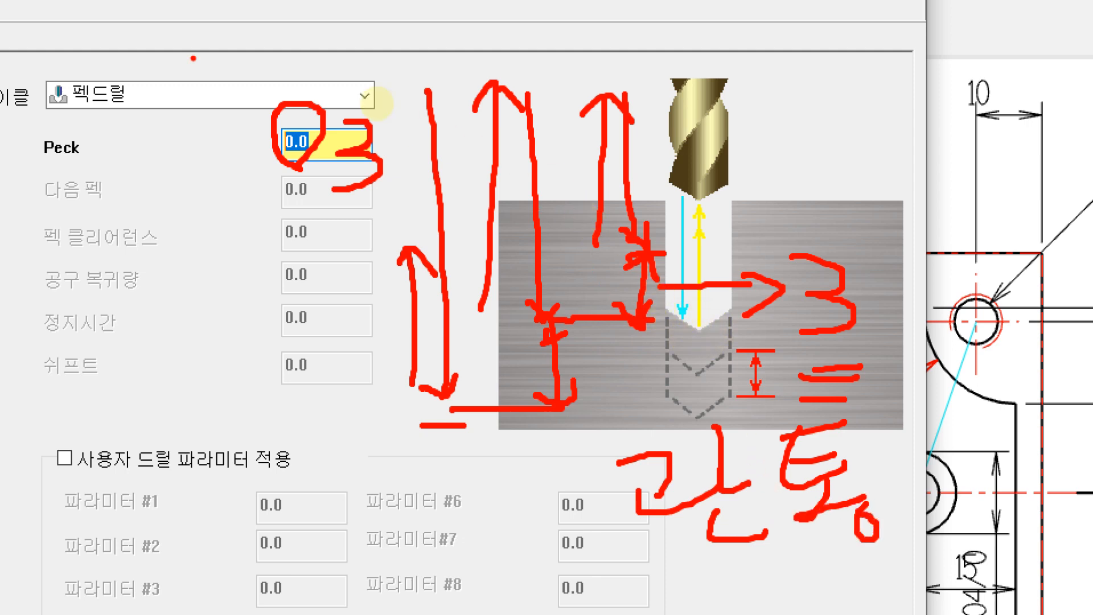
{"action": "key", "text": "Escape"}
Step: Set the peck amount to 3 and, in the linking parameters, the absolute drilling depth to -10.0
{"action": "left_click_drag", "start_coordinate": [449, 146], "coordinate": [315, 158]}
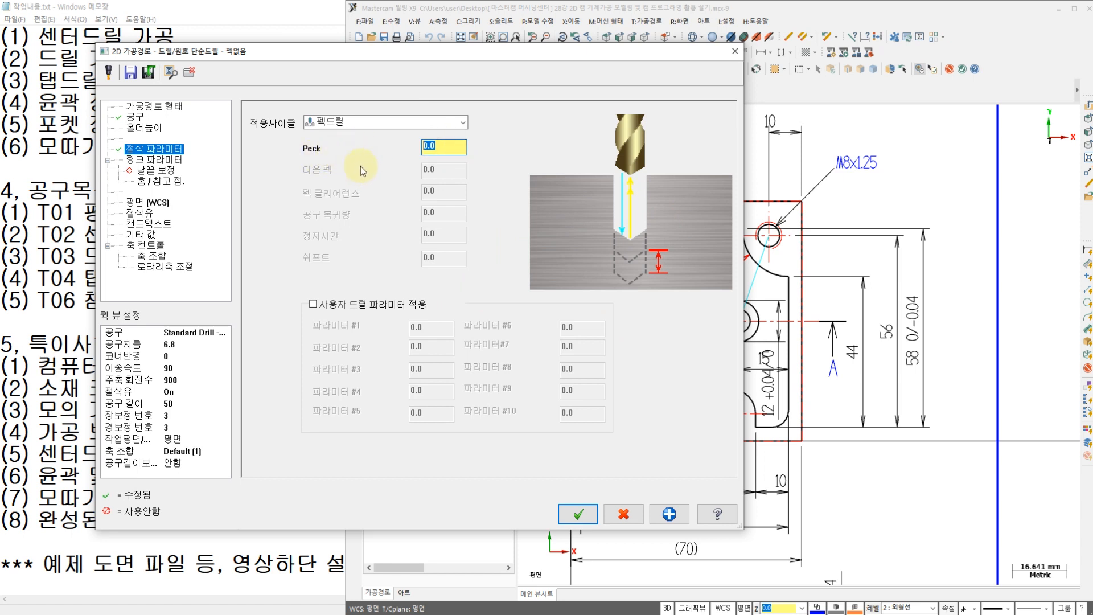
{"action": "type", "text": "3"}
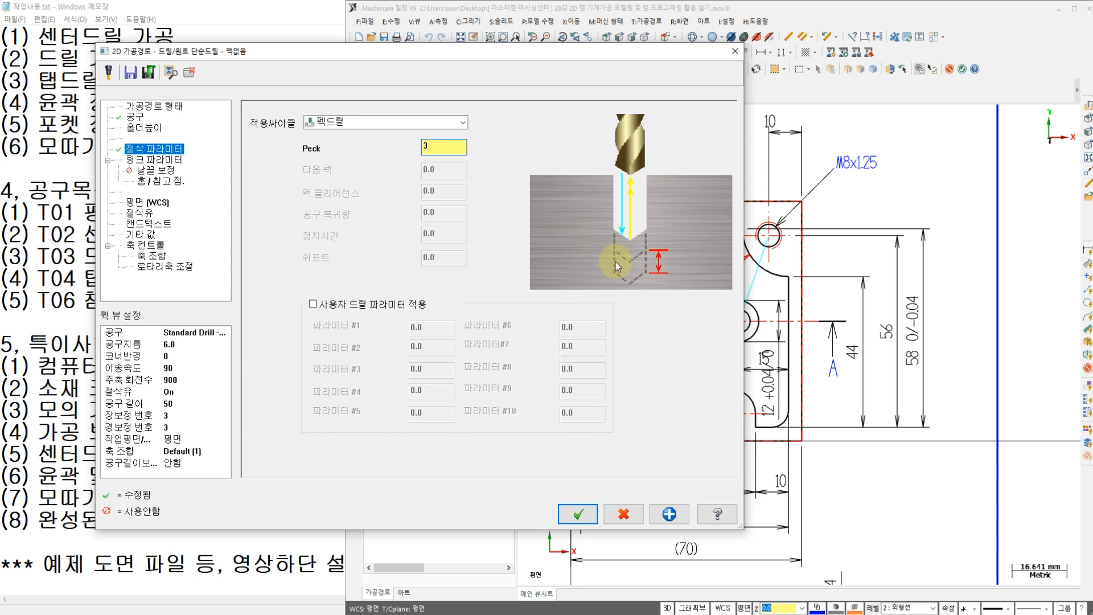
{"action": "left_click", "coordinate": [149, 161]}
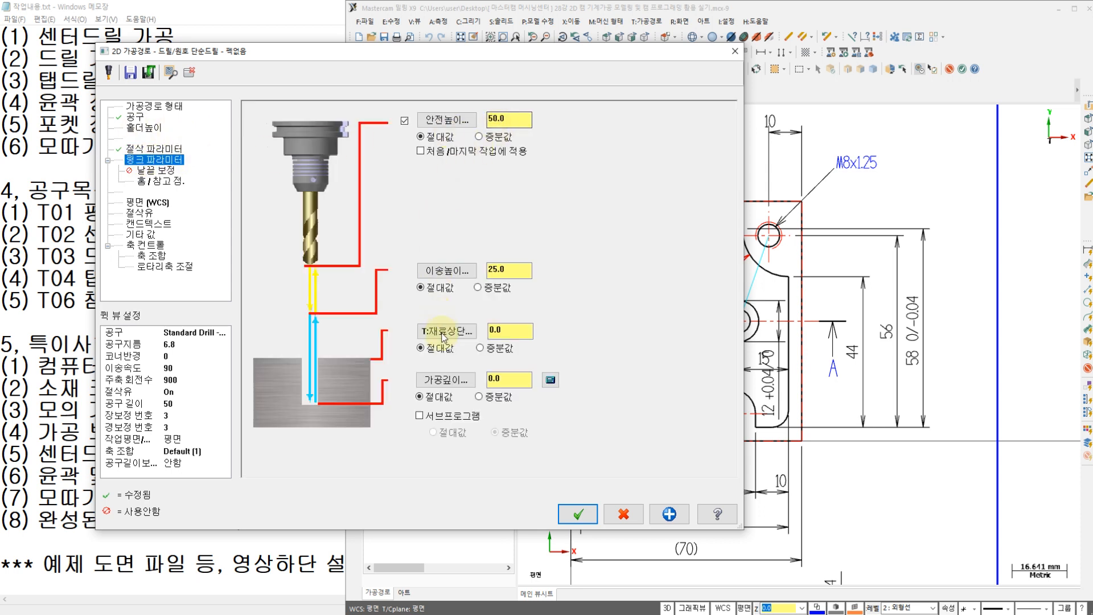
{"action": "left_click_drag", "start_coordinate": [515, 381], "coordinate": [422, 387]}
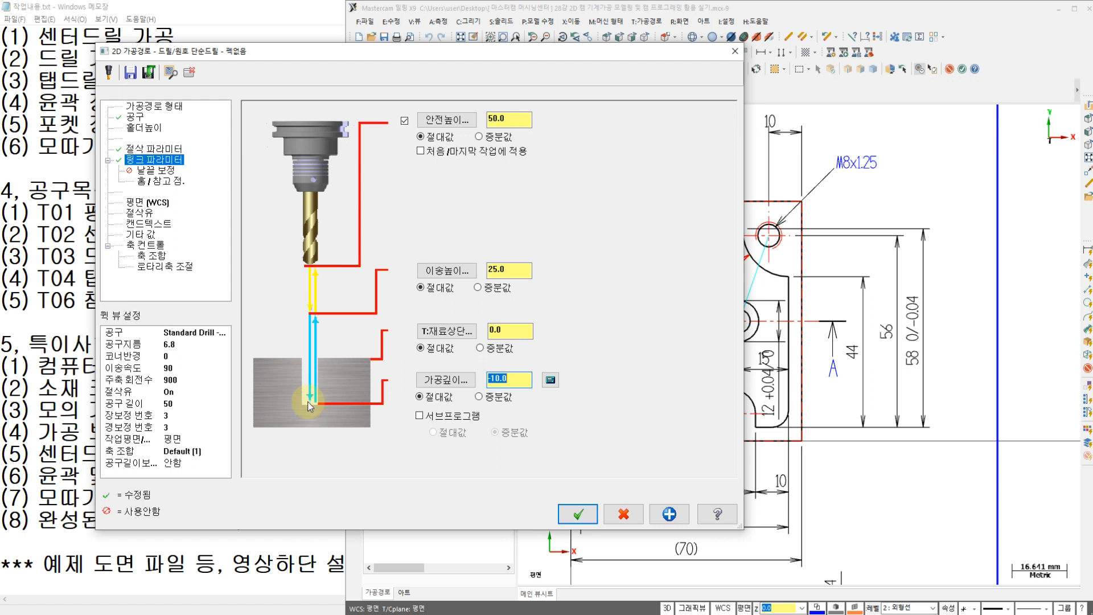
Step: Enable tip compensation for the drill and set the breakthrough amount to 0
{"action": "left_click", "coordinate": [159, 169]}
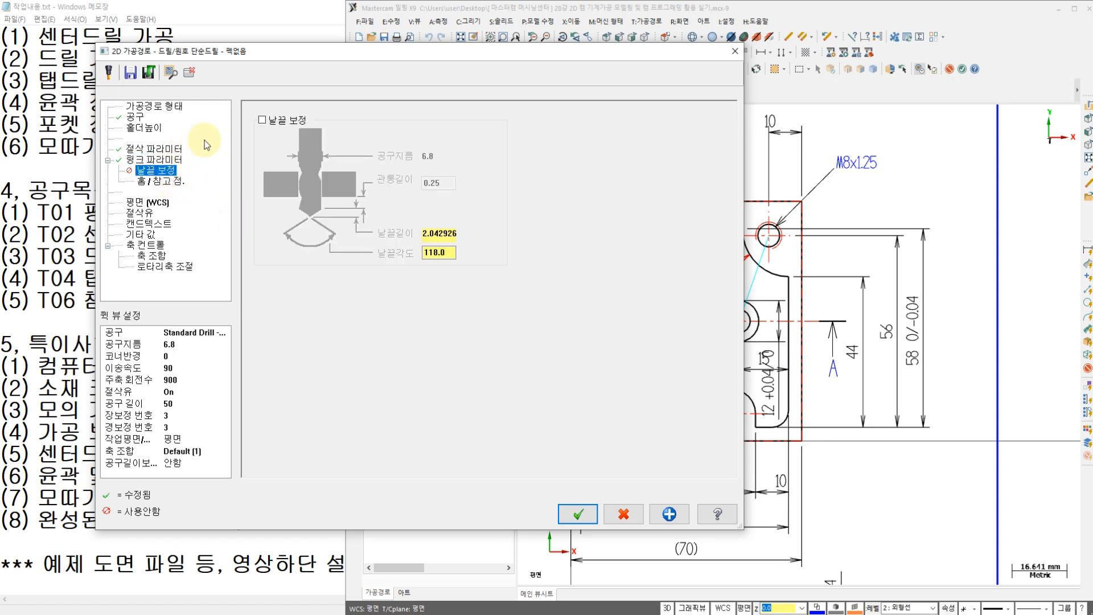
{"action": "left_click", "coordinate": [262, 122]}
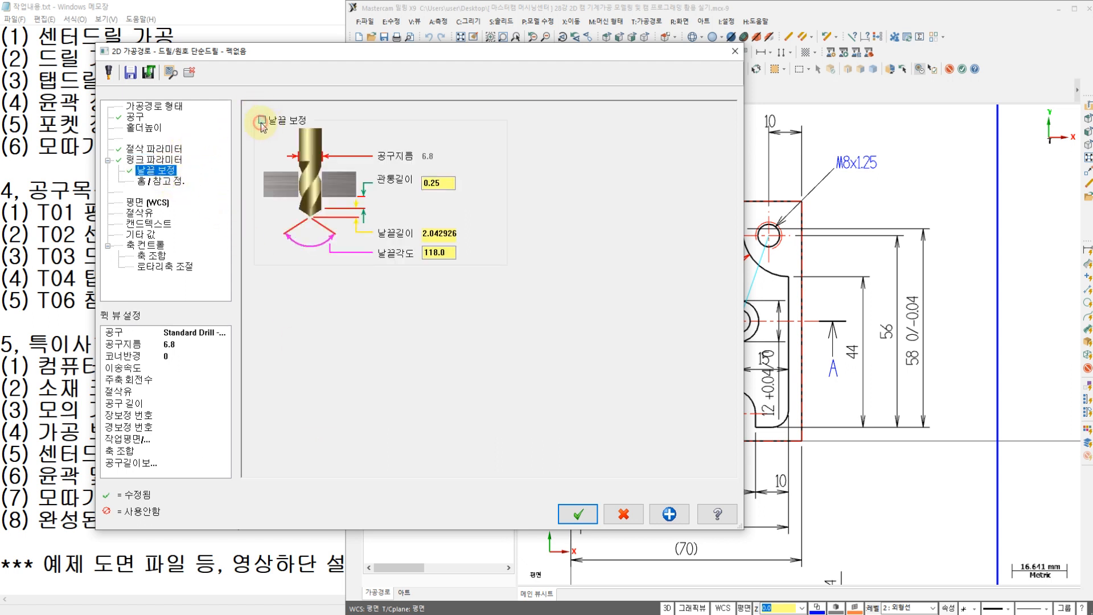
{"action": "double_click", "coordinate": [443, 184]}
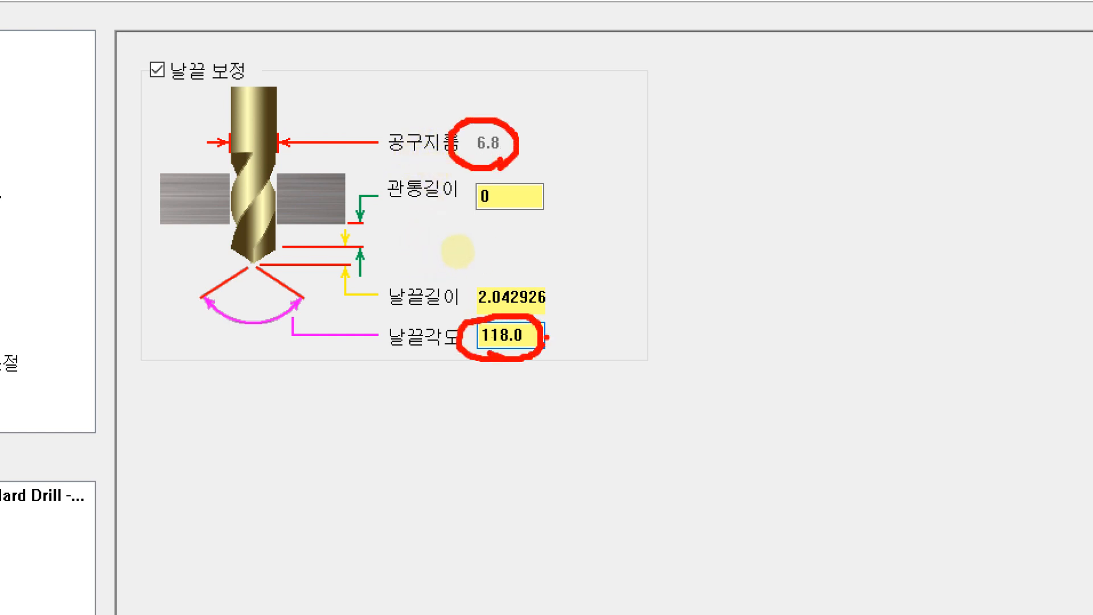
{"action": "mouse_move", "coordinate": [304, 245]}
{"action": "left_mouse_down"}
{"action": "mouse_move", "coordinate": [331, 248]}
{"action": "mouse_move", "coordinate": [326, 265]}
{"action": "mouse_move", "coordinate": [356, 245]}
{"action": "mouse_move", "coordinate": [354, 276]}
{"action": "left_mouse_up"}
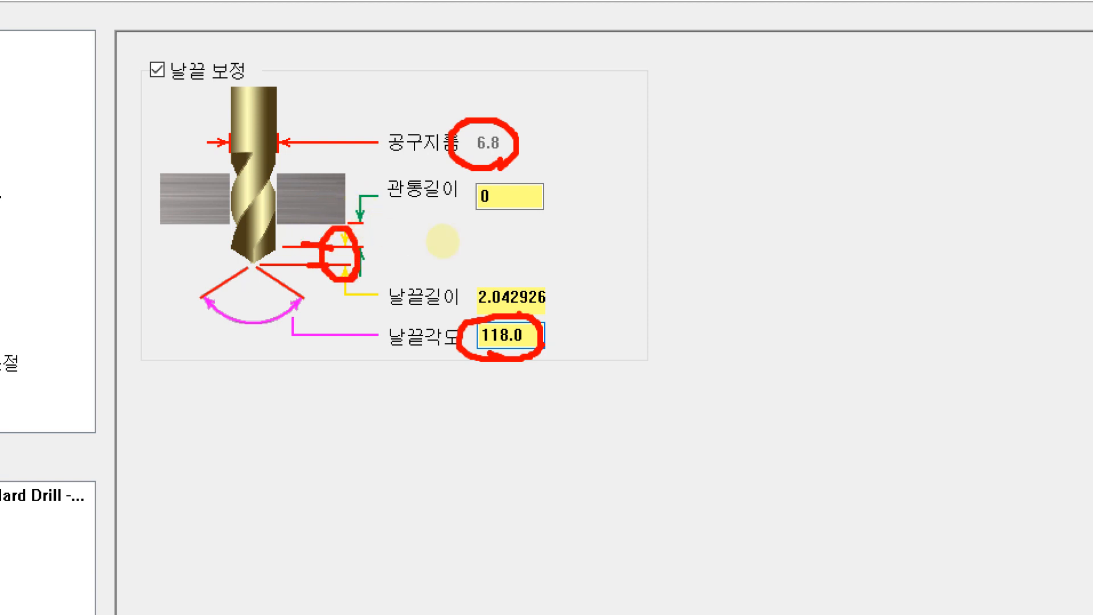
{"action": "mouse_move", "coordinate": [457, 305]}
{"action": "left_mouse_down"}
{"action": "mouse_move", "coordinate": [510, 313]}
{"action": "mouse_move", "coordinate": [576, 302]}
{"action": "mouse_move", "coordinate": [589, 266]}
{"action": "left_mouse_up"}
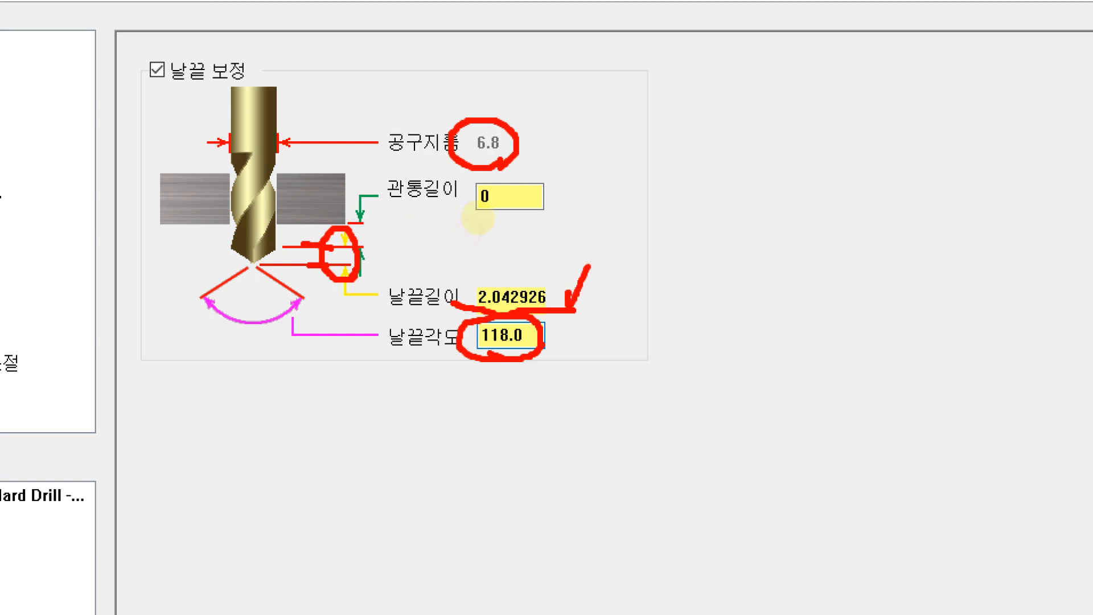
{"action": "mouse_move", "coordinate": [598, 312]}
{"action": "left_mouse_down"}
{"action": "mouse_move", "coordinate": [550, 320]}
{"action": "mouse_move", "coordinate": [594, 314]}
{"action": "left_mouse_up"}
{"action": "left_click_drag", "start_coordinate": [662, 274], "coordinate": [712, 280]}
{"action": "left_click_drag", "start_coordinate": [713, 262], "coordinate": [720, 311]}
{"action": "mouse_move", "coordinate": [746, 272]}
{"action": "left_mouse_down"}
{"action": "mouse_move", "coordinate": [783, 282]}
{"action": "mouse_move", "coordinate": [744, 270]}
{"action": "left_mouse_up"}
{"action": "left_click_drag", "start_coordinate": [659, 371], "coordinate": [723, 365]}
{"action": "left_click_drag", "start_coordinate": [741, 355], "coordinate": [738, 397]}
{"action": "mouse_move", "coordinate": [794, 376]}
{"action": "left_mouse_down"}
{"action": "mouse_move", "coordinate": [829, 360]}
{"action": "mouse_move", "coordinate": [857, 389]}
{"action": "left_mouse_up"}
{"action": "left_click_drag", "start_coordinate": [854, 347], "coordinate": [846, 396]}
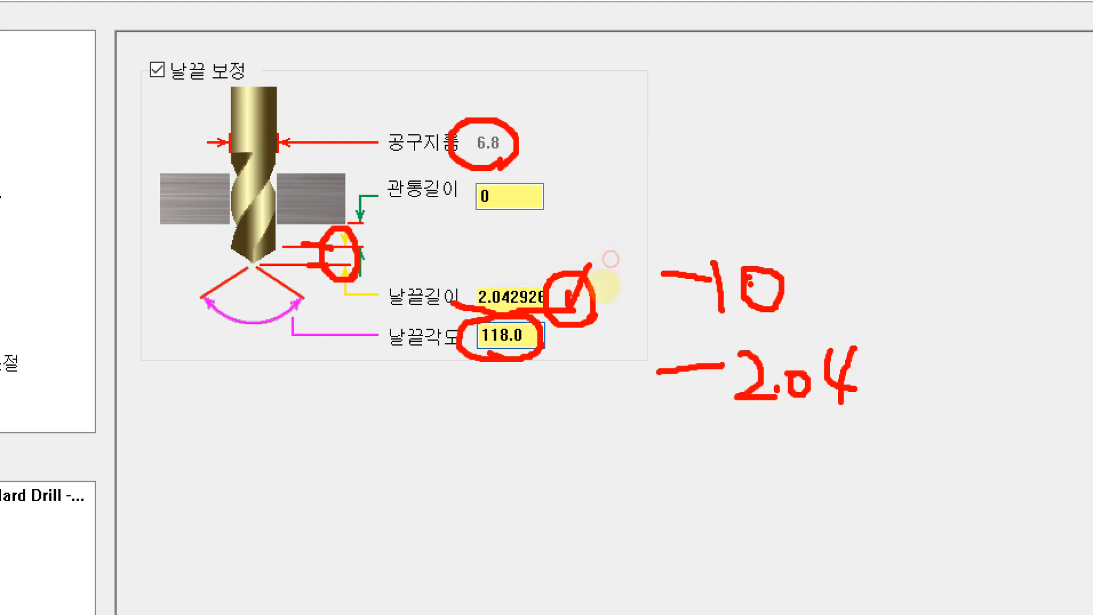
{"action": "left_click_drag", "start_coordinate": [613, 487], "coordinate": [677, 483]}
{"action": "left_click_drag", "start_coordinate": [710, 442], "coordinate": [718, 513]}
{"action": "mouse_move", "coordinate": [734, 456]}
{"action": "left_mouse_down"}
{"action": "mouse_move", "coordinate": [757, 456]}
{"action": "mouse_move", "coordinate": [771, 498]}
{"action": "left_mouse_up"}
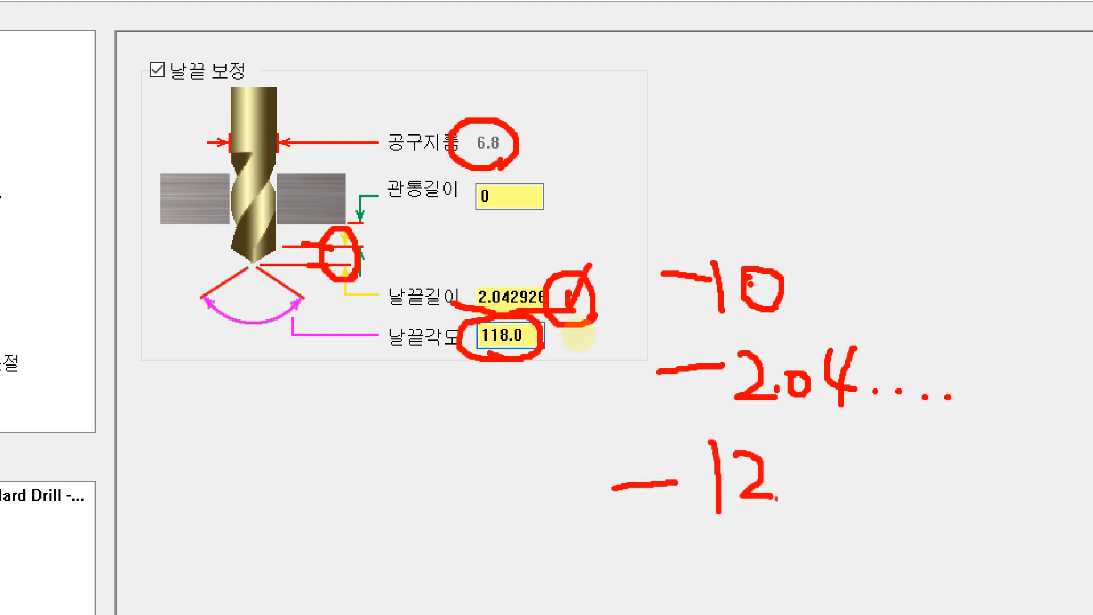
{"action": "left_click_drag", "start_coordinate": [849, 472], "coordinate": [899, 491]}
{"action": "mouse_move", "coordinate": [883, 453]}
{"action": "left_mouse_down"}
{"action": "mouse_move", "coordinate": [866, 507]}
{"action": "mouse_move", "coordinate": [571, 531]}
{"action": "mouse_move", "coordinate": [562, 439]}
{"action": "mouse_move", "coordinate": [905, 438]}
{"action": "mouse_move", "coordinate": [911, 531]}
{"action": "left_mouse_up"}
{"action": "left_click", "coordinate": [441, 311]}
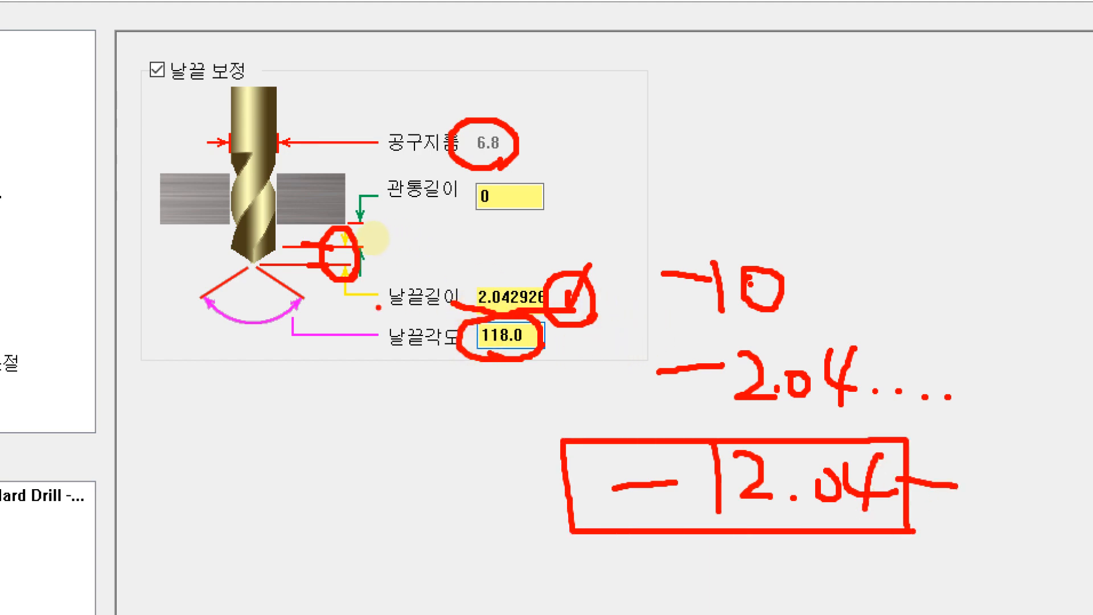
{"action": "key", "text": "Escape"}
Step: Switch to the PDF drawing in Acrobat Reader and examine the Ø6.8 hole's depth in section A-A
{"action": "left_click", "coordinate": [437, 612]}
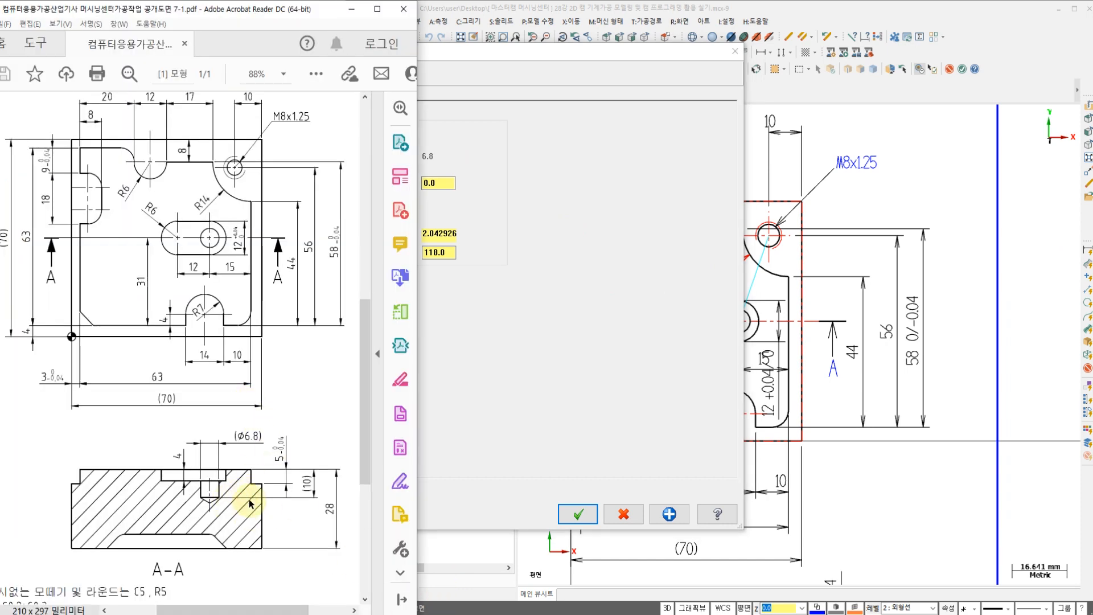
{"action": "key", "text": "ctrl+1"}
{"action": "left_click", "coordinate": [320, 495]}
{"action": "left_click_drag", "start_coordinate": [320, 495], "coordinate": [311, 470]}
{"action": "left_click_drag", "start_coordinate": [354, 432], "coordinate": [394, 460]}
{"action": "mouse_move", "coordinate": [172, 500]}
{"action": "left_mouse_down"}
{"action": "mouse_move", "coordinate": [265, 503]}
{"action": "mouse_move", "coordinate": [239, 513]}
{"action": "mouse_move", "coordinate": [259, 525]}
{"action": "left_mouse_up"}
{"action": "mouse_move", "coordinate": [227, 477]}
{"action": "left_mouse_down"}
{"action": "mouse_move", "coordinate": [244, 493]}
{"action": "mouse_move", "coordinate": [265, 474]}
{"action": "left_mouse_up"}
{"action": "mouse_move", "coordinate": [302, 511]}
{"action": "left_mouse_down"}
{"action": "mouse_move", "coordinate": [328, 530]}
{"action": "mouse_move", "coordinate": [302, 540]}
{"action": "left_mouse_up"}
{"action": "left_click", "coordinate": [340, 536]}
{"action": "mouse_move", "coordinate": [369, 516]}
{"action": "left_mouse_down"}
{"action": "mouse_move", "coordinate": [393, 540]}
{"action": "mouse_move", "coordinate": [370, 513]}
{"action": "mouse_move", "coordinate": [464, 539]}
{"action": "left_mouse_up"}
{"action": "left_click_drag", "start_coordinate": [447, 499], "coordinate": [407, 553]}
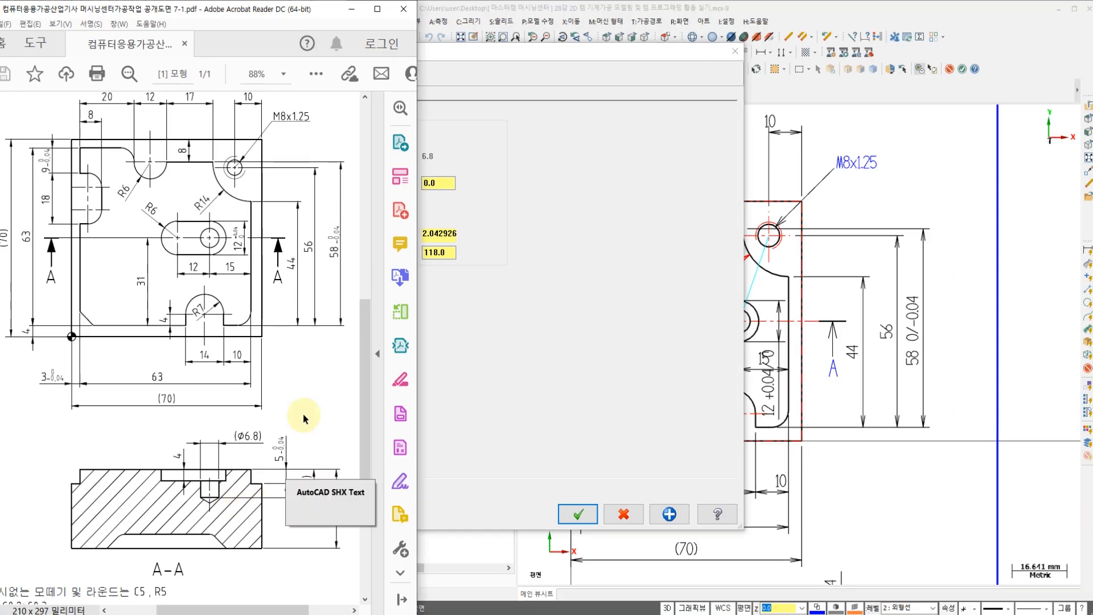
Step: Return to Mastercam, review the coolant settings and accept the 6.8 mm peck drilling toolpath
{"action": "left_click", "coordinate": [511, 429]}
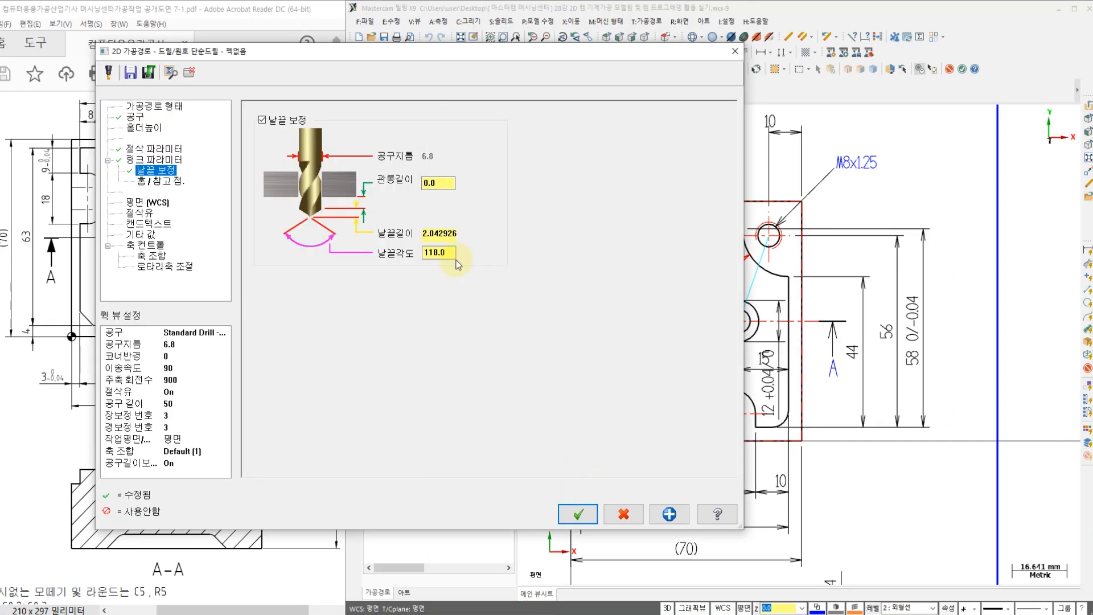
{"action": "left_click", "coordinate": [140, 215]}
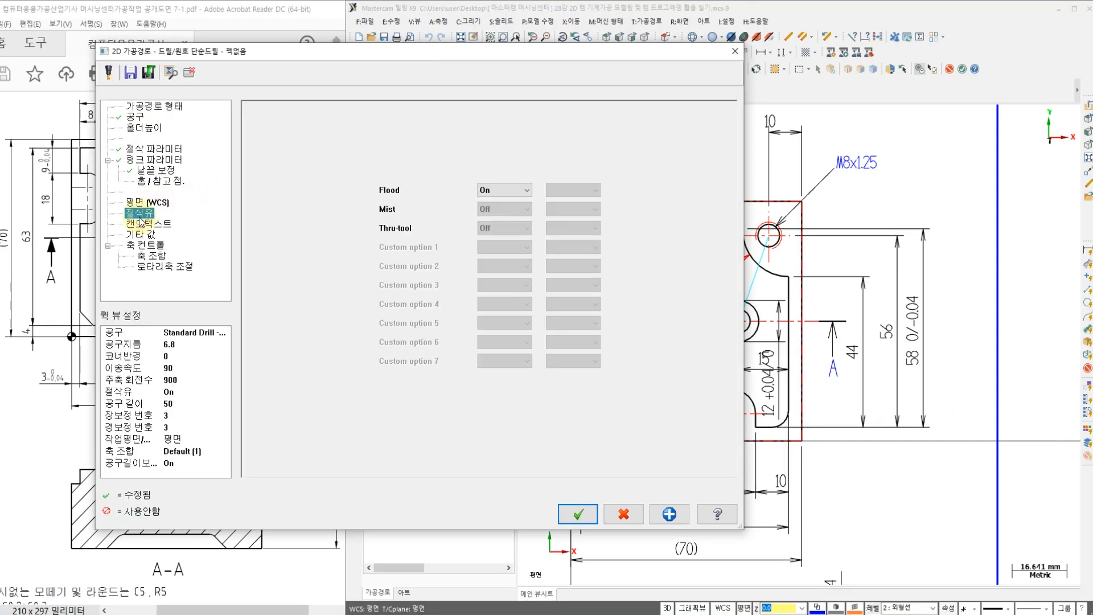
{"action": "left_click", "coordinate": [578, 514]}
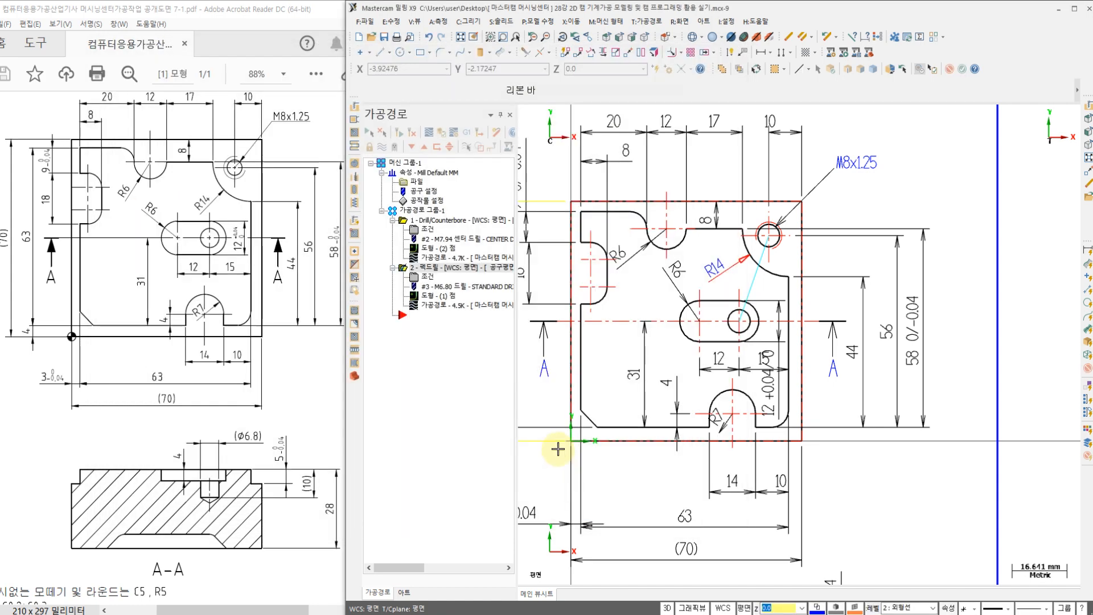
Step: Examine the drilling toolpath's depth from the front view and return to the top view
{"action": "right_click", "coordinate": [832, 410]}
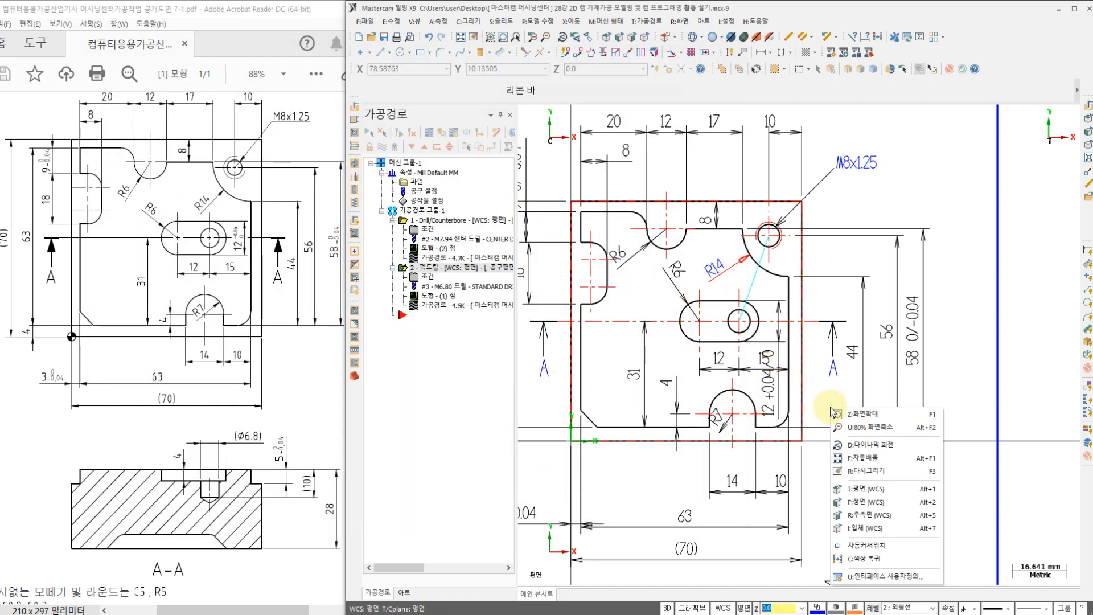
{"action": "left_click", "coordinate": [864, 501]}
{"action": "scroll", "coordinate": [764, 316], "scroll_direction": "up", "scroll_amount": 4}
{"action": "scroll", "coordinate": [773, 317], "scroll_direction": "down", "scroll_amount": 1}
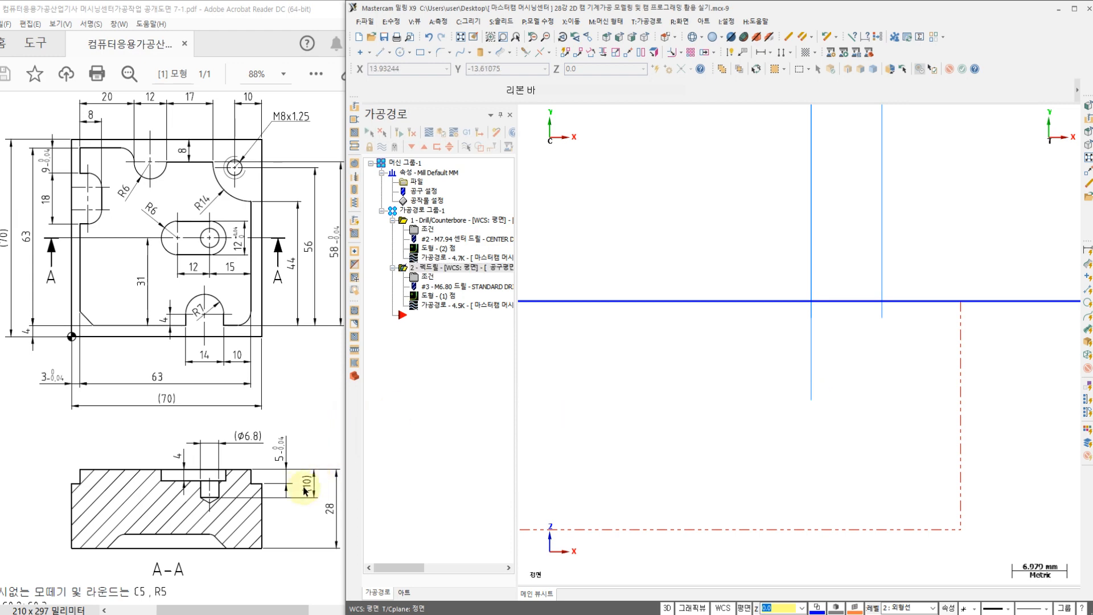
{"action": "right_click", "coordinate": [649, 237]}
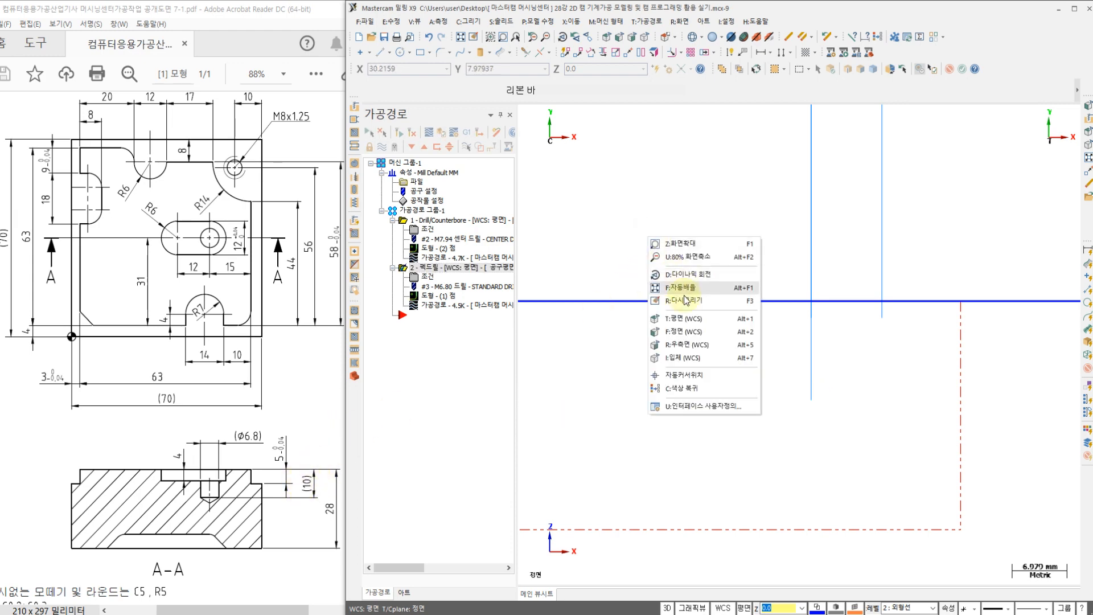
{"action": "left_click", "coordinate": [686, 320]}
Step: Start a new drill toolpath and choose the M8x1.25 hole's circle as its drill point by entity selection
{"action": "scroll", "coordinate": [683, 251], "scroll_direction": "down", "scroll_amount": 2}
{"action": "scroll", "coordinate": [690, 273], "scroll_direction": "up", "scroll_amount": 1}
{"action": "scroll", "coordinate": [690, 272], "scroll_direction": "up", "scroll_amount": 3}
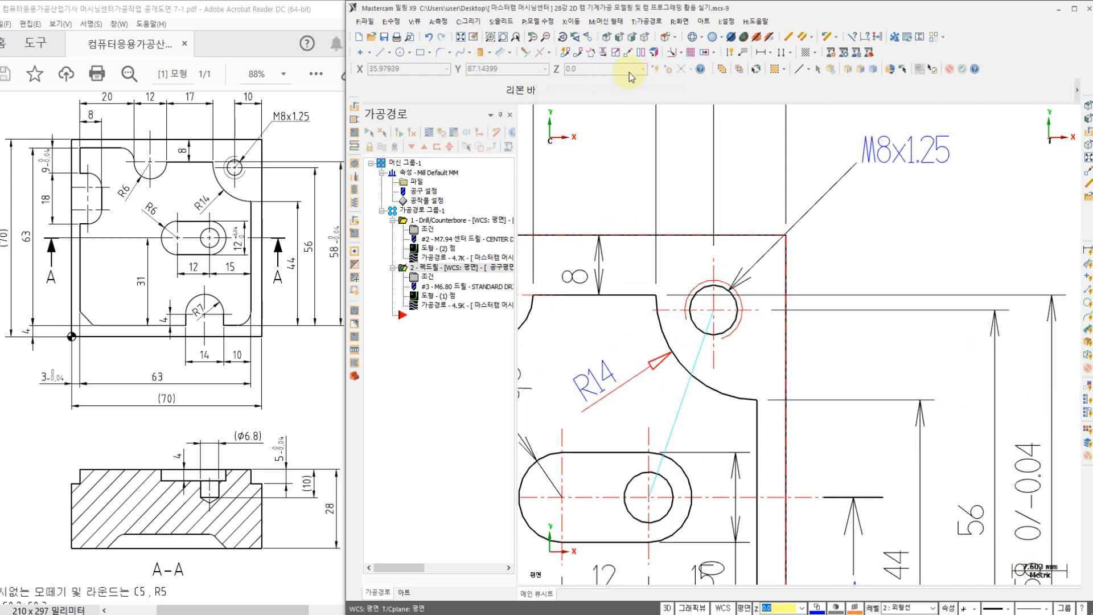
{"action": "left_click", "coordinate": [648, 22]}
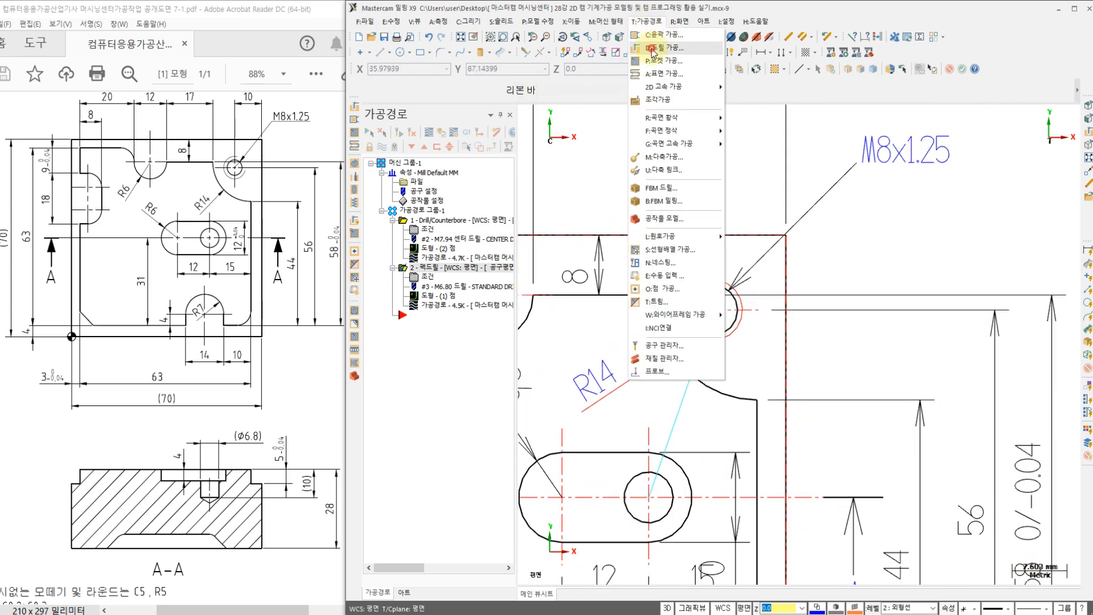
{"action": "left_click", "coordinate": [652, 48]}
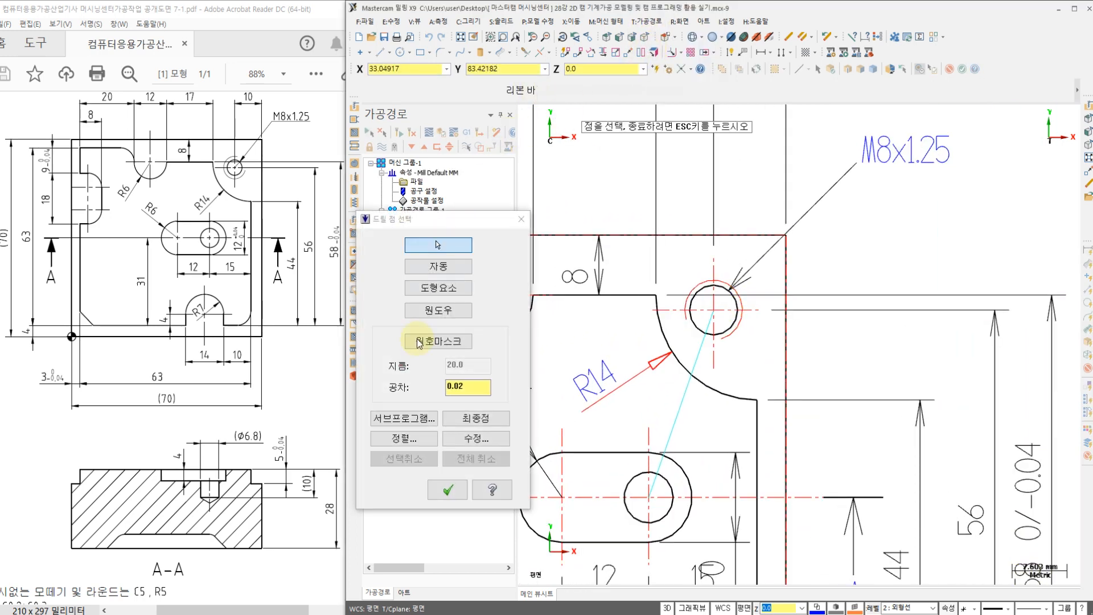
{"action": "left_click", "coordinate": [436, 287]}
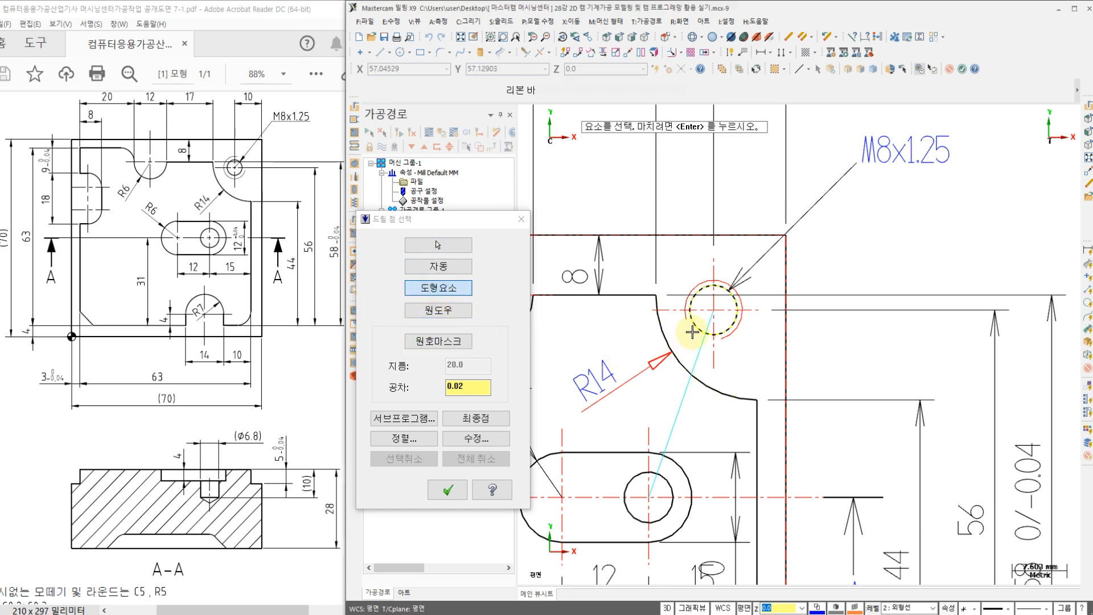
{"action": "left_click", "coordinate": [448, 489]}
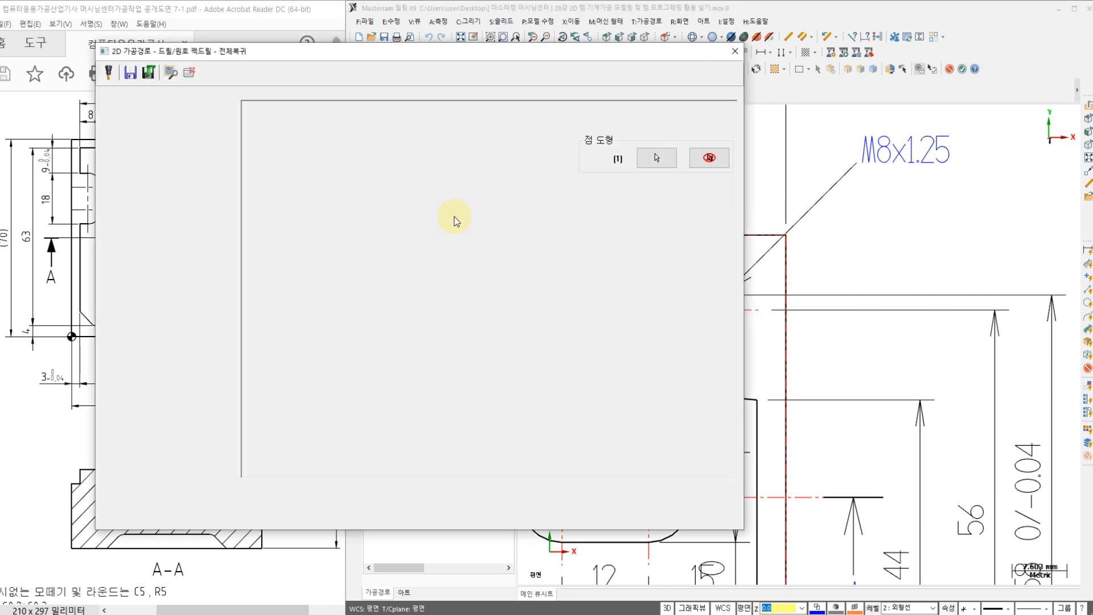
Step: Use the Standard Drill - 6.8 for the M8x1.25 hole with the peck drill cycle and a peck of 3.0
{"action": "left_click", "coordinate": [135, 117]}
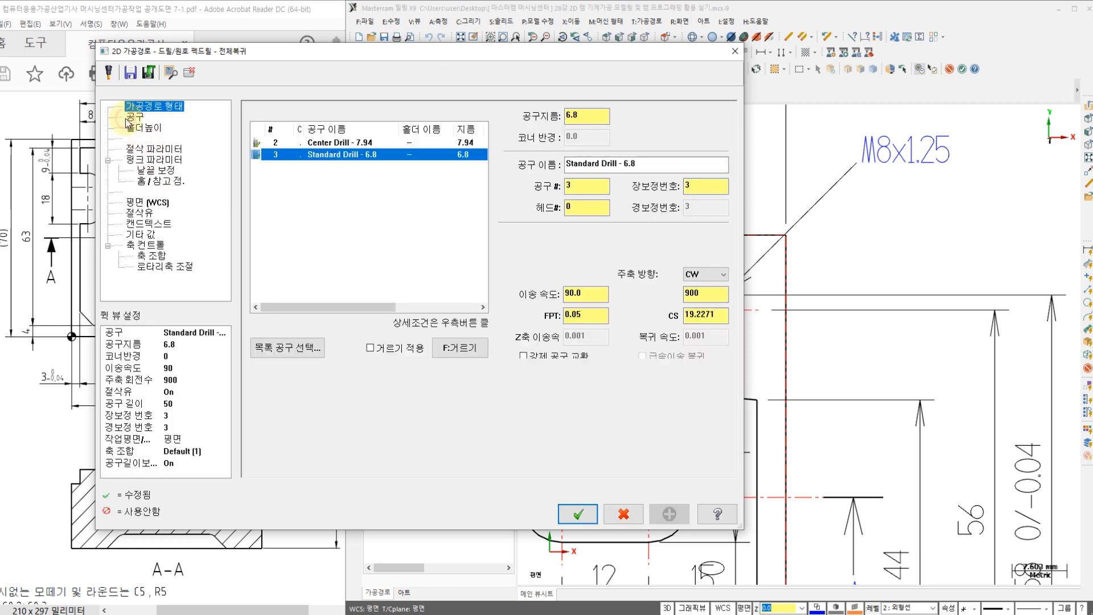
{"action": "left_click", "coordinate": [323, 160]}
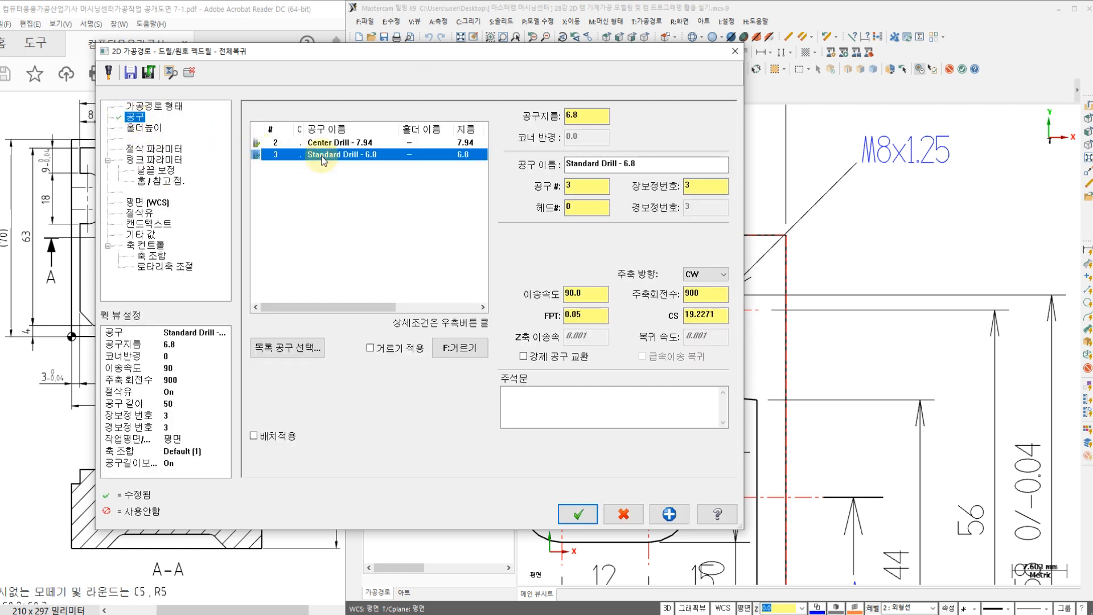
{"action": "left_click", "coordinate": [164, 149]}
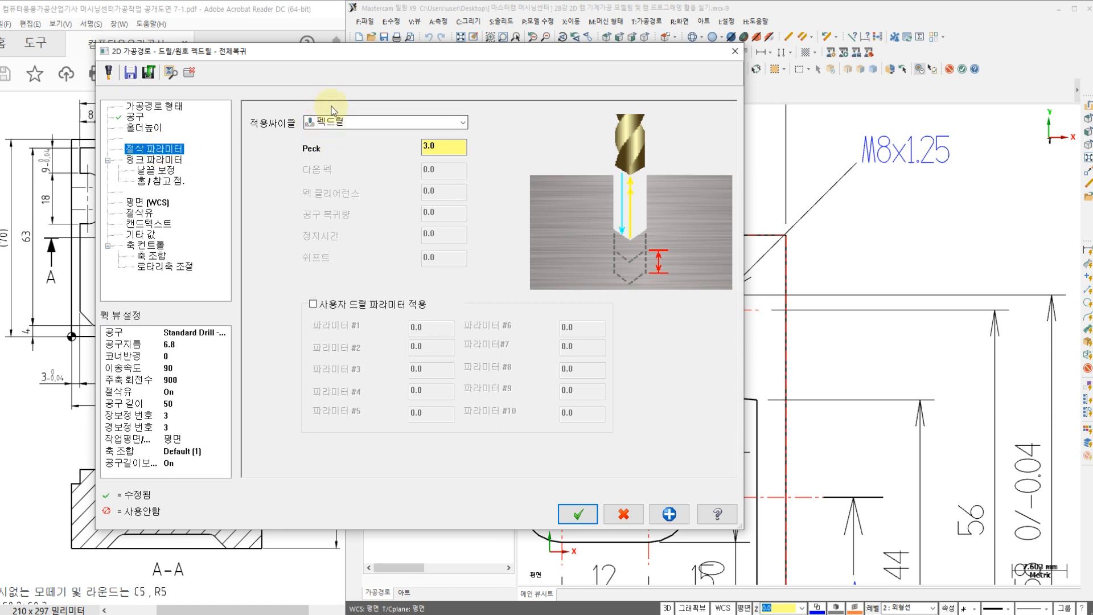
{"action": "left_click", "coordinate": [442, 152]}
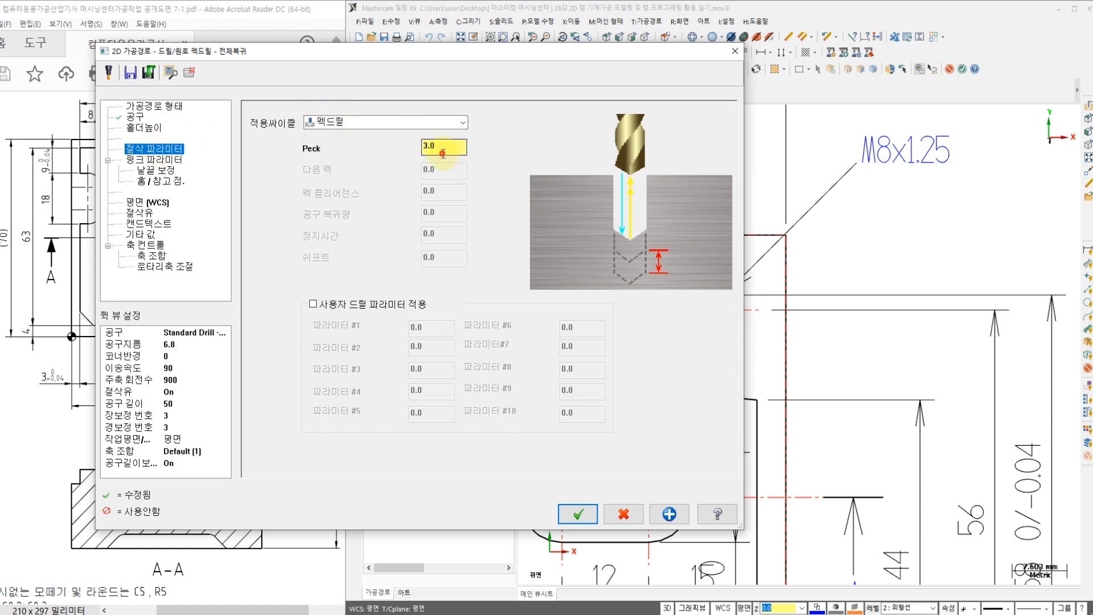
Step: Set the absolute drilling depth of the M8x1.25 hole to -33.0 in the linking parameters
{"action": "left_click", "coordinate": [155, 160]}
{"action": "left_click", "coordinate": [494, 378]}
{"action": "mouse_move", "coordinate": [447, 57]}
{"action": "left_mouse_down"}
{"action": "mouse_move", "coordinate": [529, 62]}
{"action": "mouse_move", "coordinate": [497, 67]}
{"action": "mouse_move", "coordinate": [534, 59]}
{"action": "left_mouse_up"}
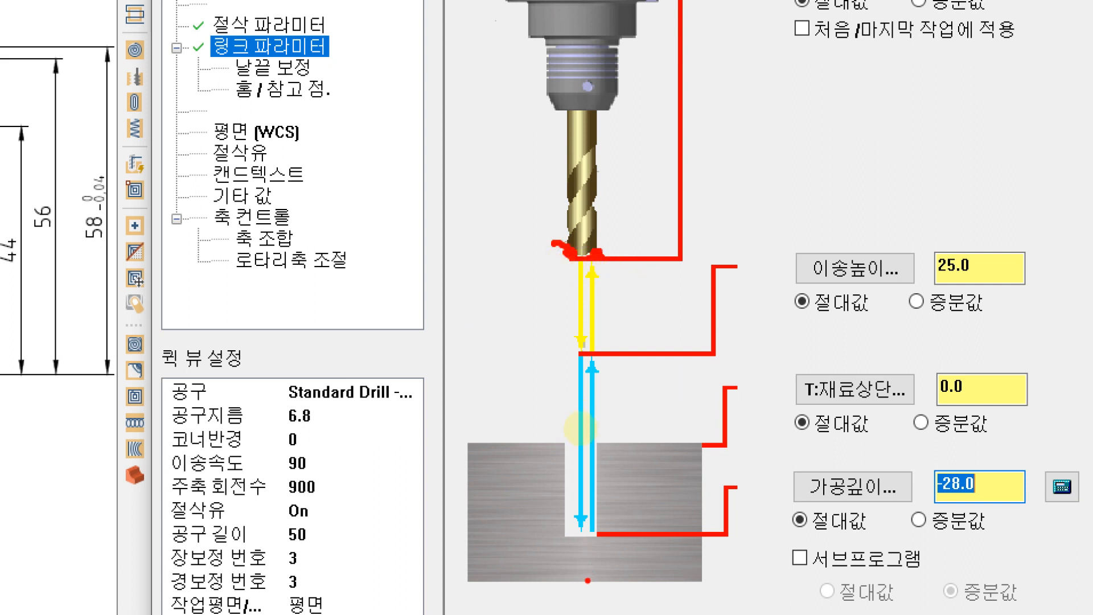
{"action": "left_click_drag", "start_coordinate": [580, 426], "coordinate": [562, 413]}
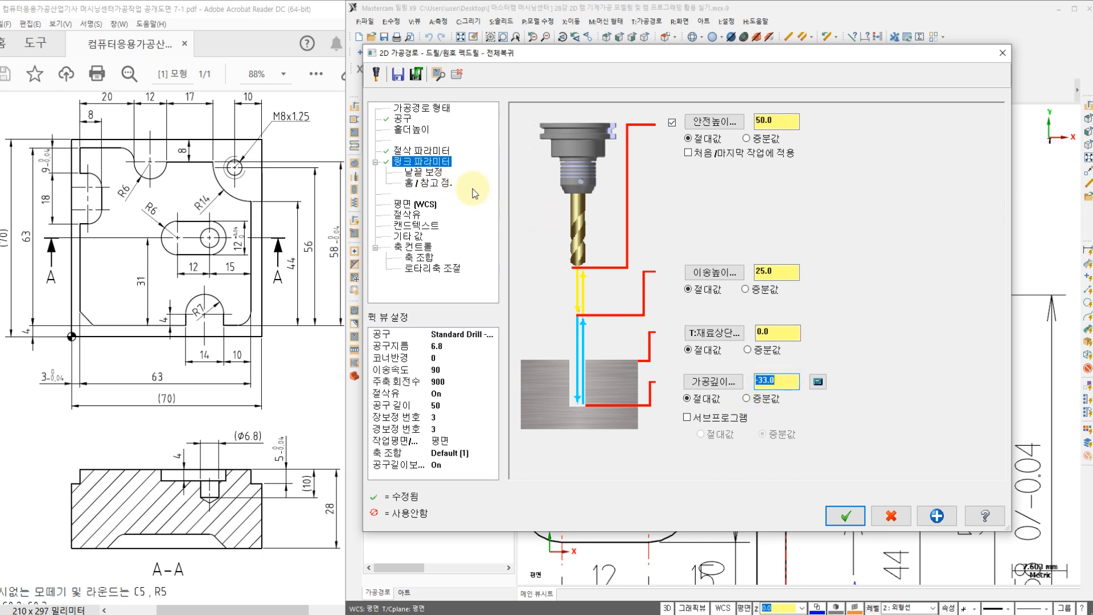
Step: Disable tip compensation for this drilling operation, review its coolant settings and accept the toolpath
{"action": "left_click", "coordinate": [445, 174]}
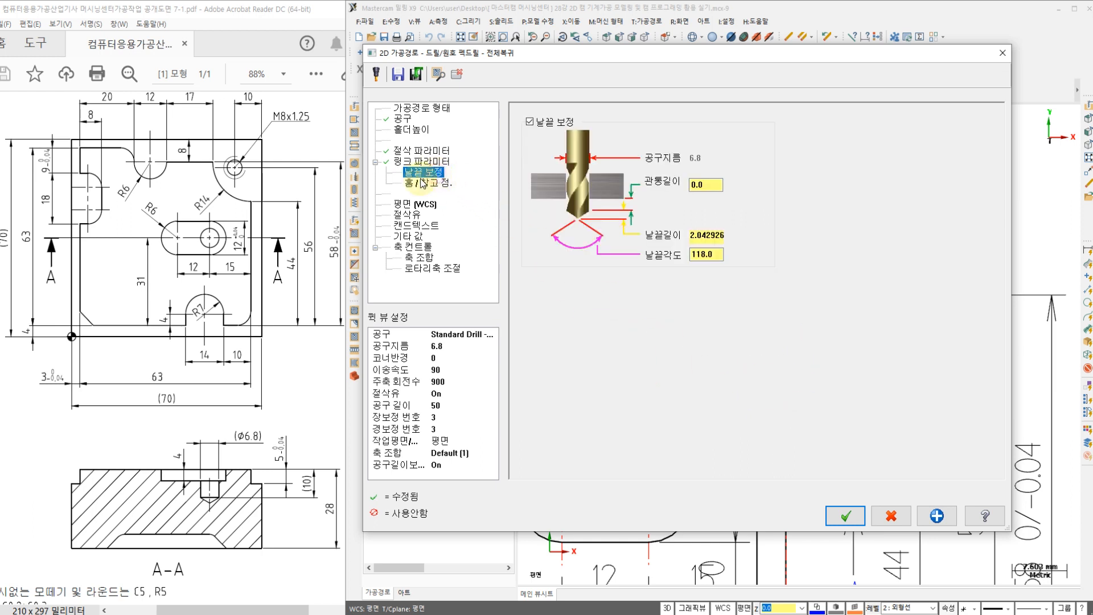
{"action": "left_click", "coordinate": [529, 122]}
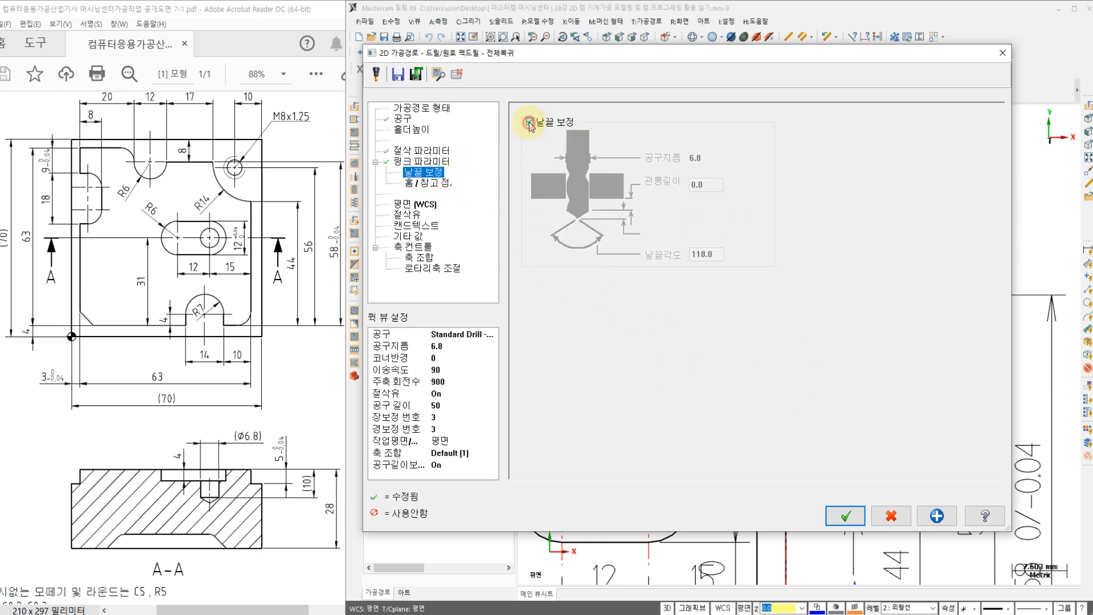
{"action": "left_click", "coordinate": [400, 215]}
{"action": "left_click", "coordinate": [854, 513]}
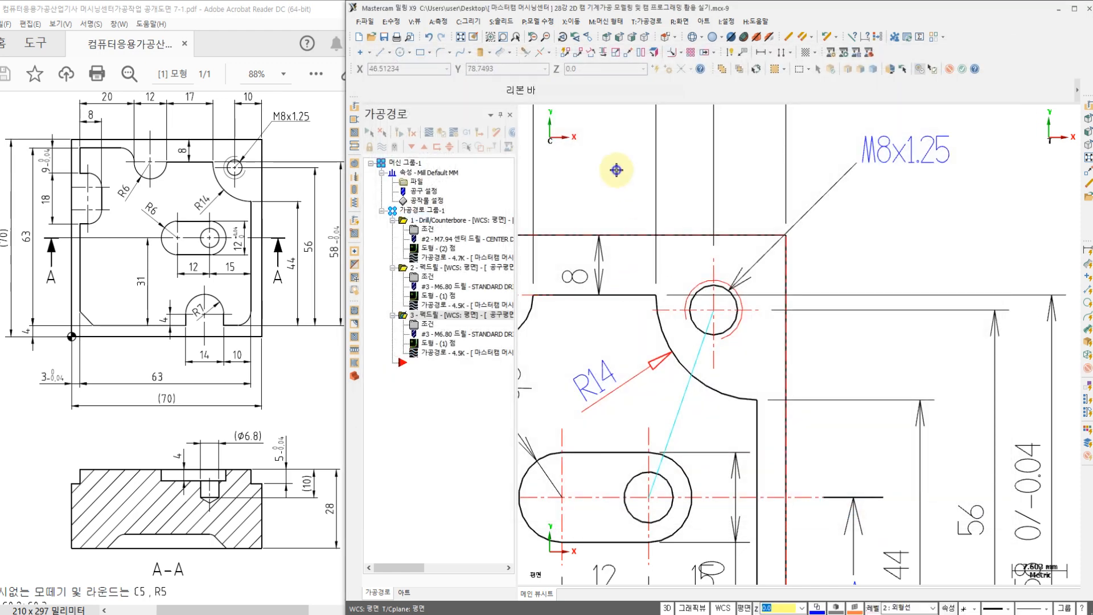
Step: Compare the M8x1.25 hole's drill path with the stock bottom in the front view, and return to the top view
{"action": "right_click", "coordinate": [616, 170]}
{"action": "left_click", "coordinate": [654, 269]}
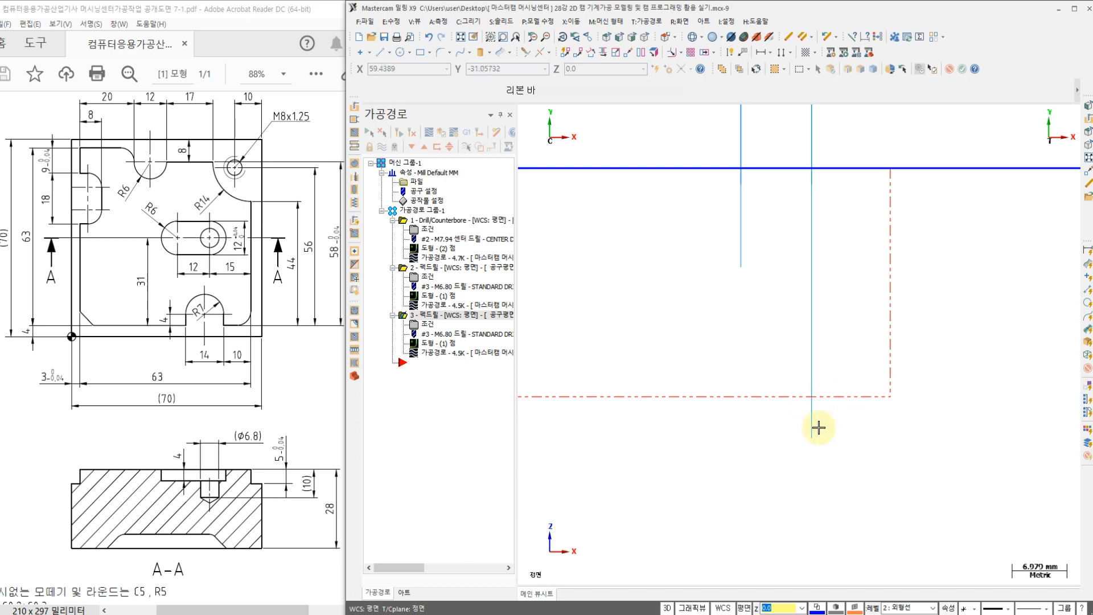
{"action": "scroll", "coordinate": [783, 424], "scroll_direction": "down", "scroll_amount": 2}
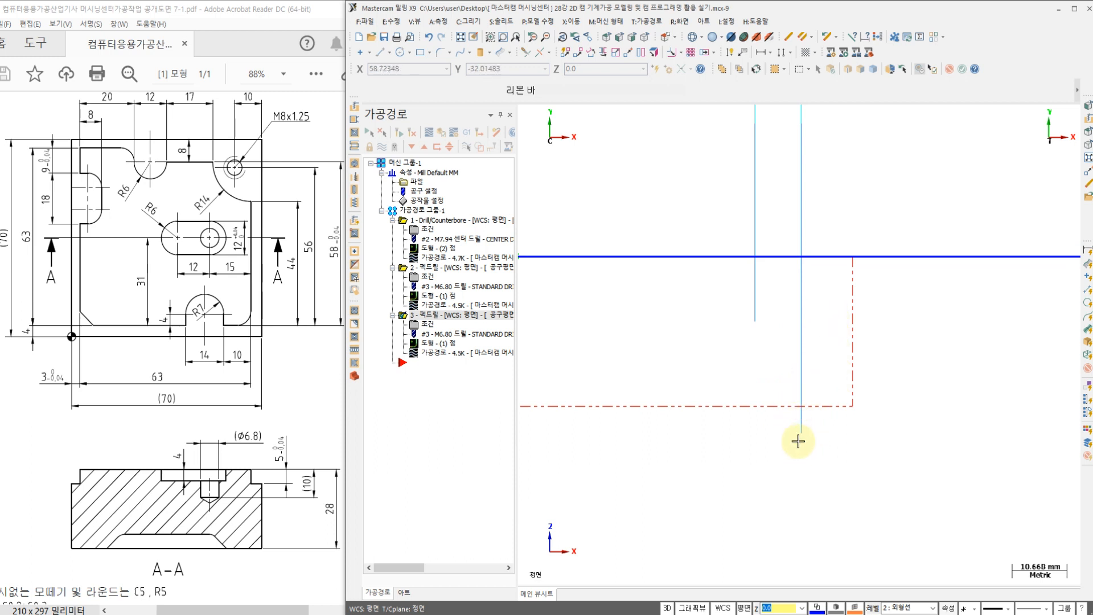
{"action": "right_click", "coordinate": [704, 367]}
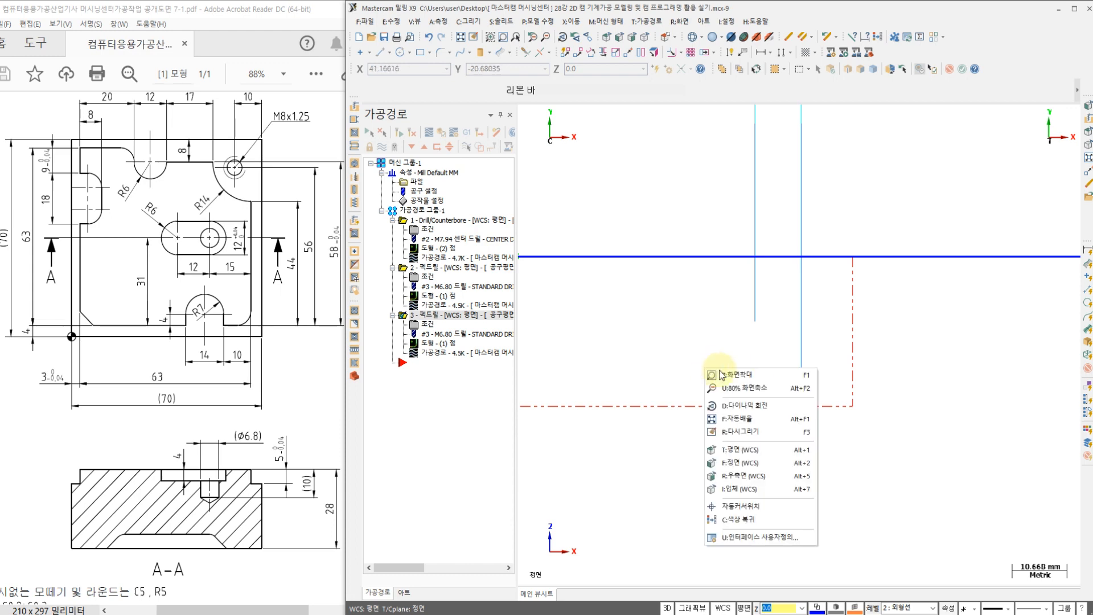
{"action": "left_click", "coordinate": [746, 451]}
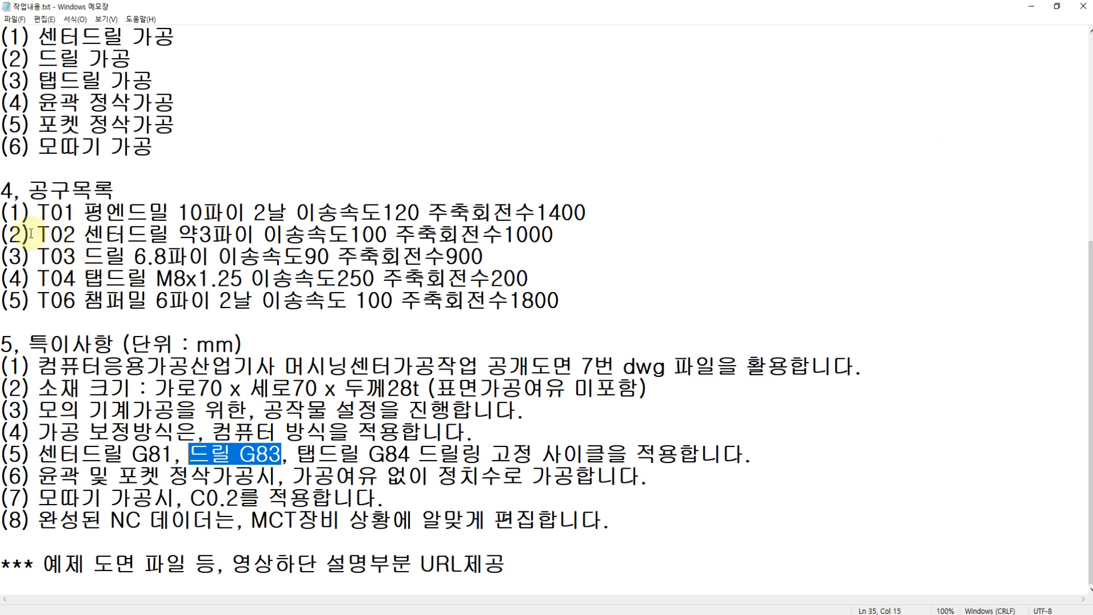
Step: Switch to the Notepad work notes and examine the tap drilling process and the T04 M8x1.25 tap's cutting data
{"action": "left_click_drag", "start_coordinate": [34, 234], "coordinate": [504, 251]}
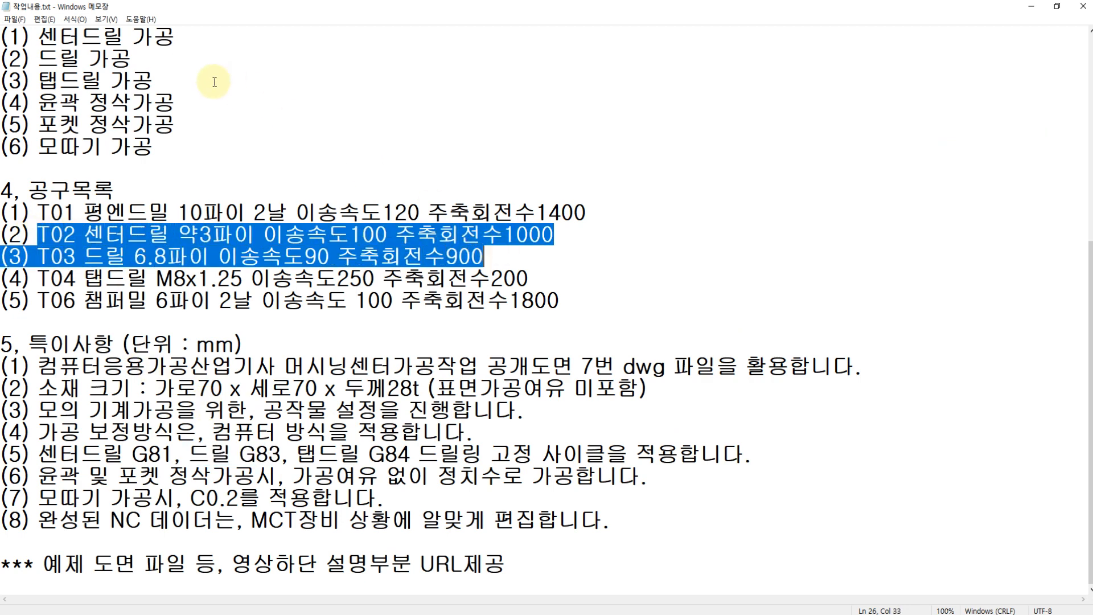
{"action": "scroll", "coordinate": [213, 77], "scroll_direction": "up", "scroll_amount": 2}
{"action": "left_click", "coordinate": [129, 187]}
{"action": "left_click_drag", "start_coordinate": [128, 187], "coordinate": [38, 168]}
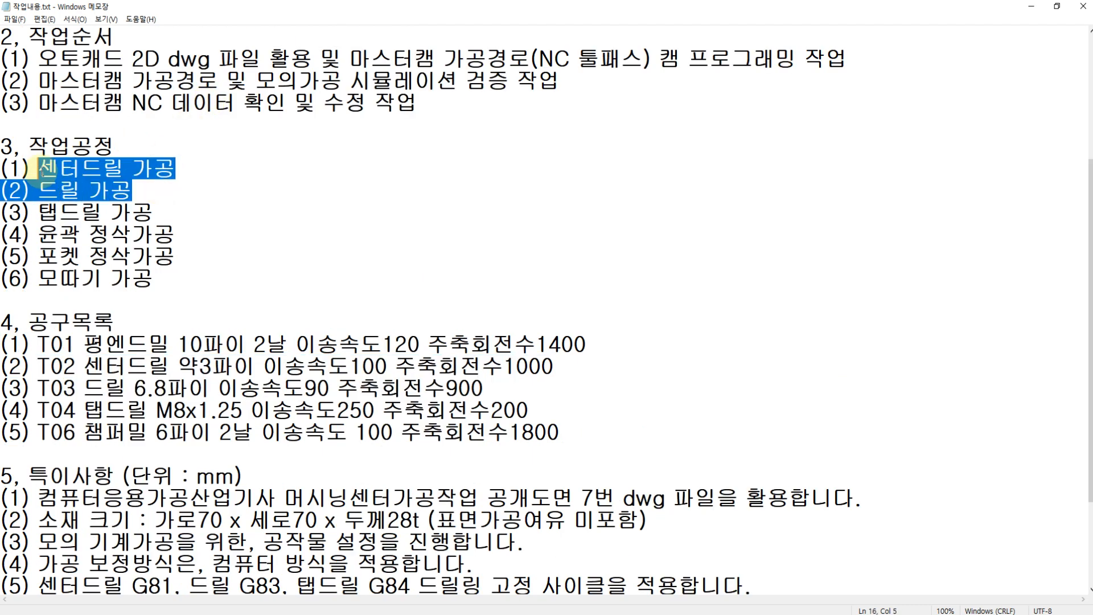
{"action": "left_click_drag", "start_coordinate": [38, 213], "coordinate": [153, 213]}
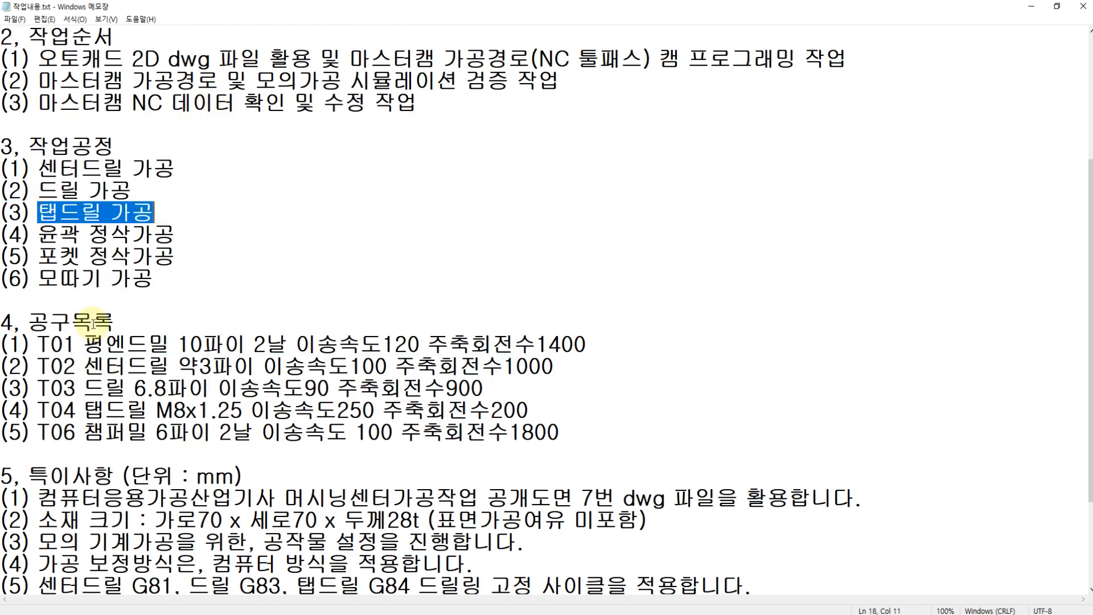
{"action": "left_click_drag", "start_coordinate": [38, 410], "coordinate": [529, 409]}
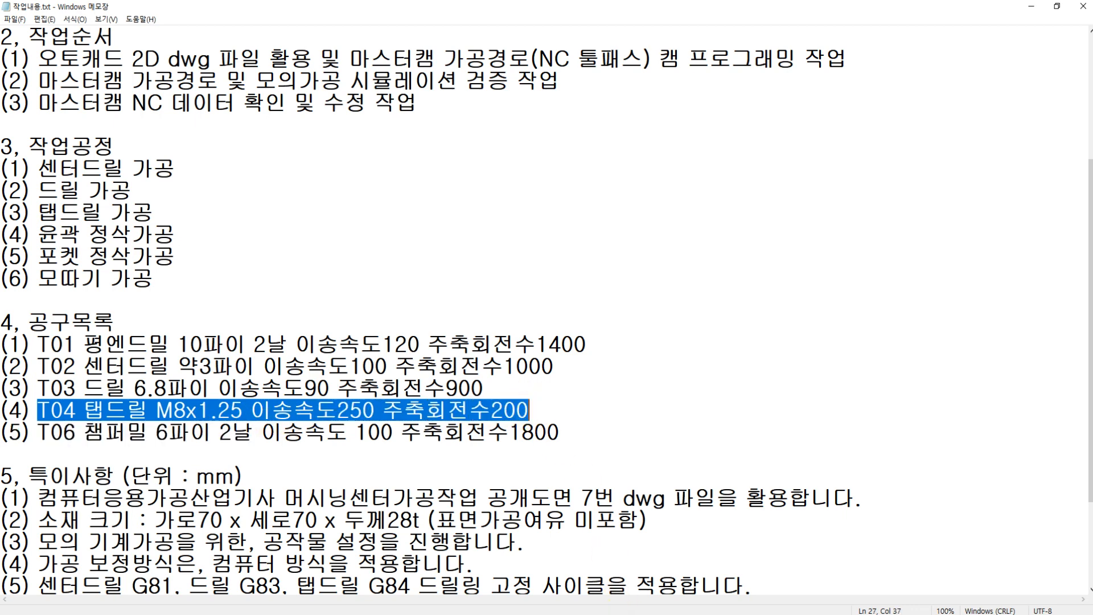
Step: Switch back to Mastercam and start the tapping operation as another drill toolpath on the M8x1.25 hole's circle
{"action": "key", "text": "alt+Tab"}
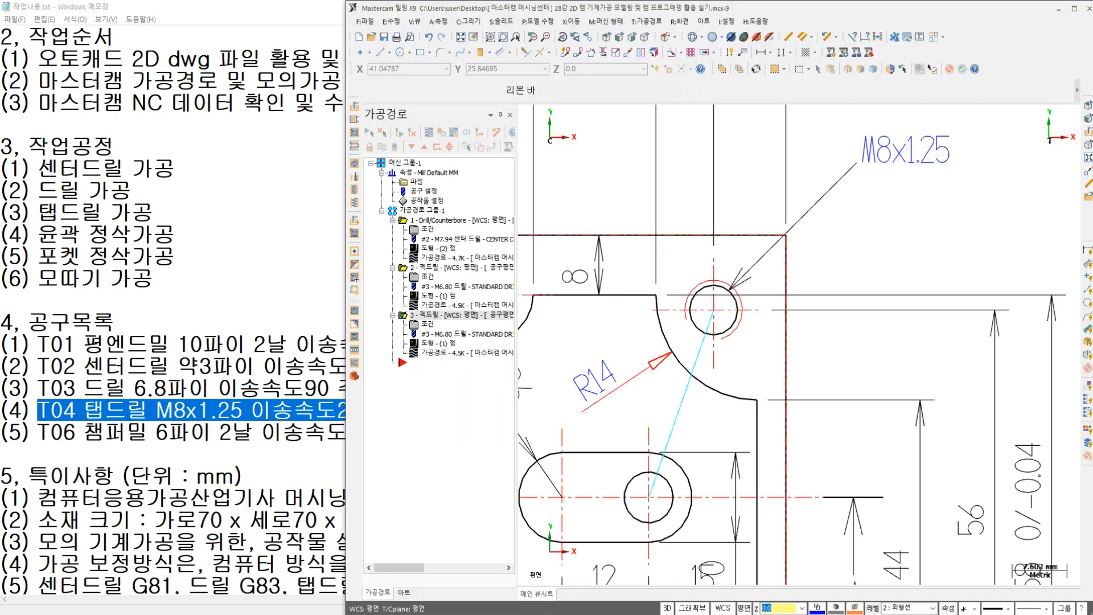
{"action": "left_click", "coordinate": [647, 25]}
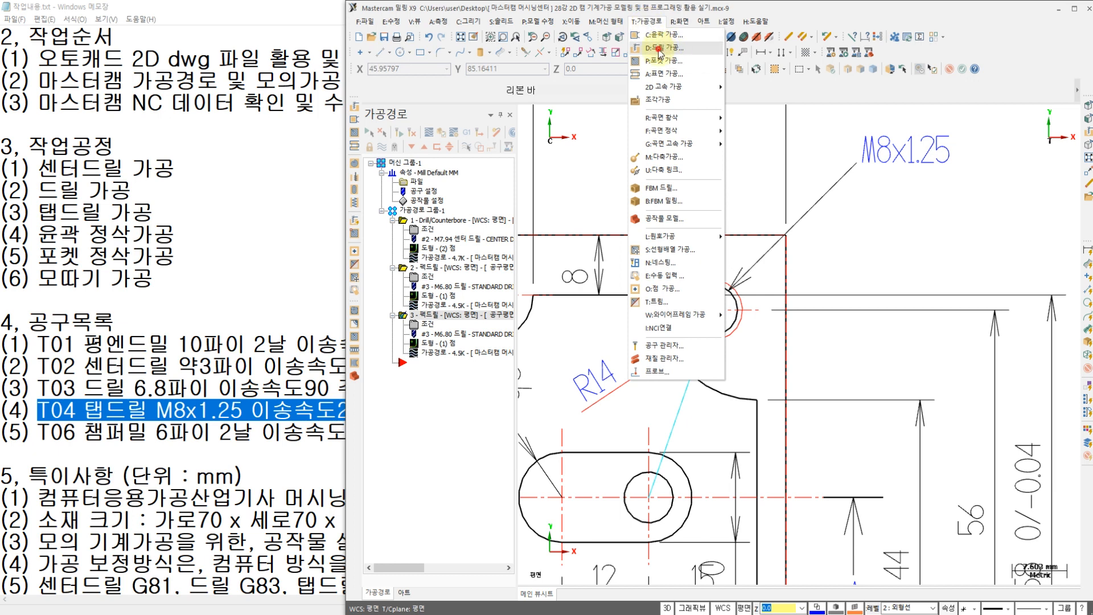
{"action": "left_click", "coordinate": [659, 50]}
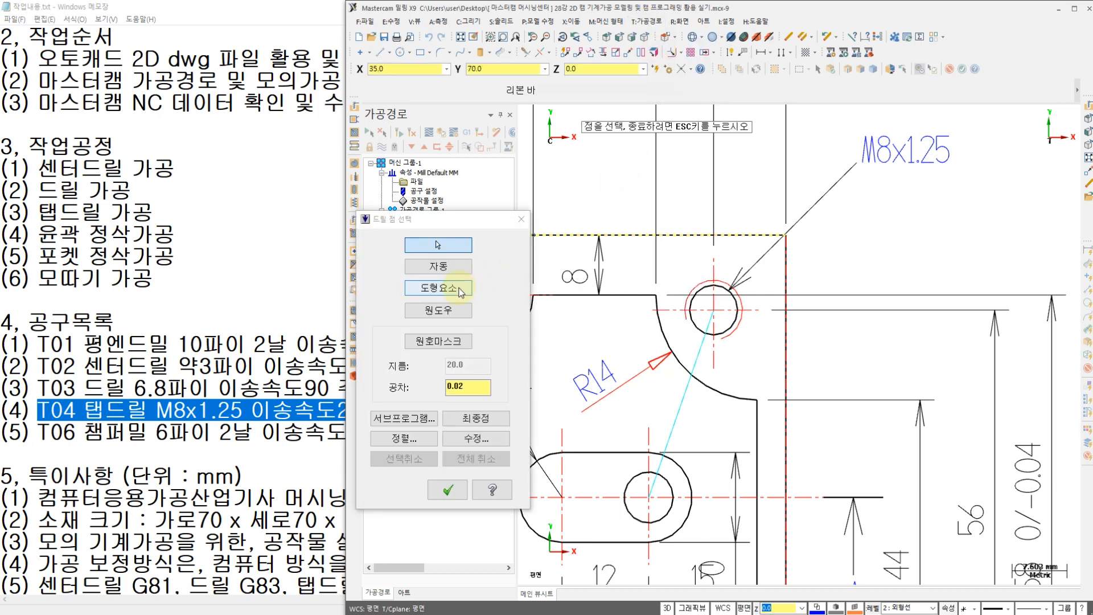
{"action": "left_click", "coordinate": [462, 290]}
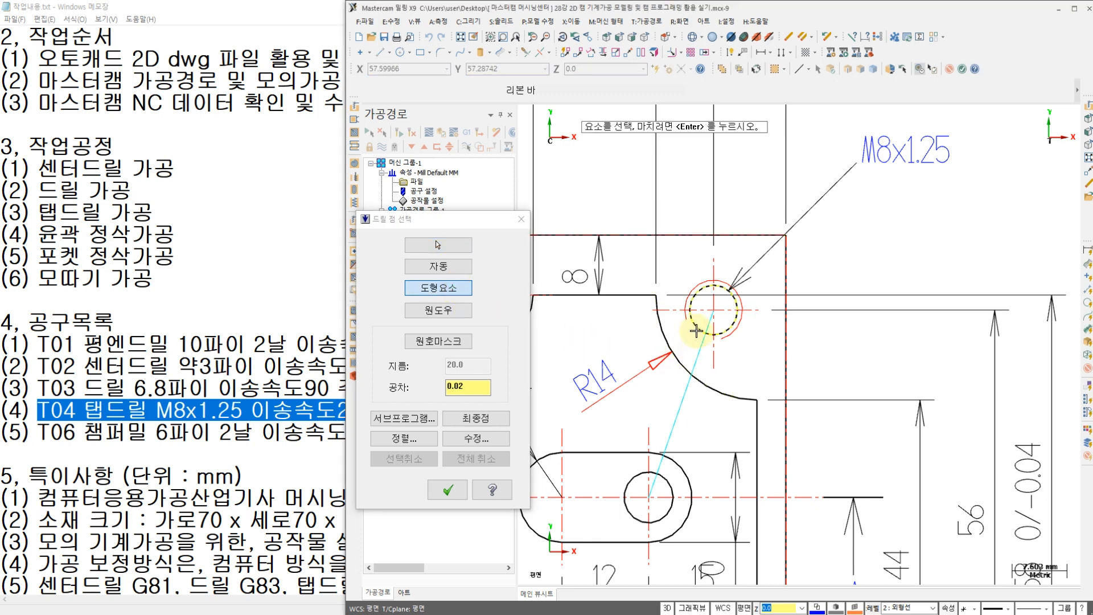
{"action": "left_click", "coordinate": [448, 489]}
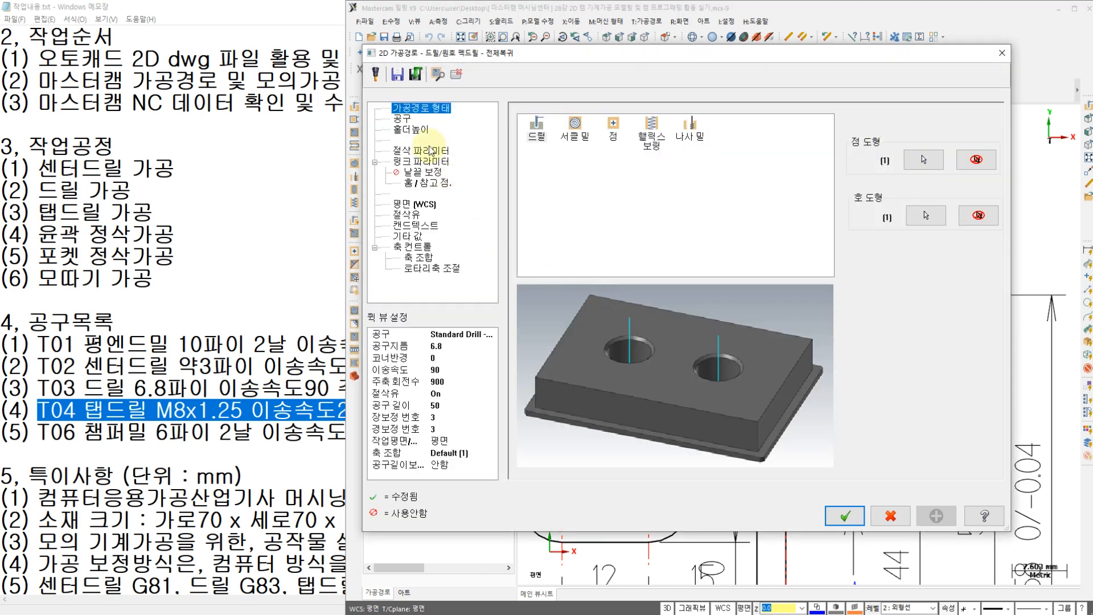
Step: Create a new tool for the drill operation, choosing Tap as the tool type
{"action": "left_click", "coordinate": [402, 119]}
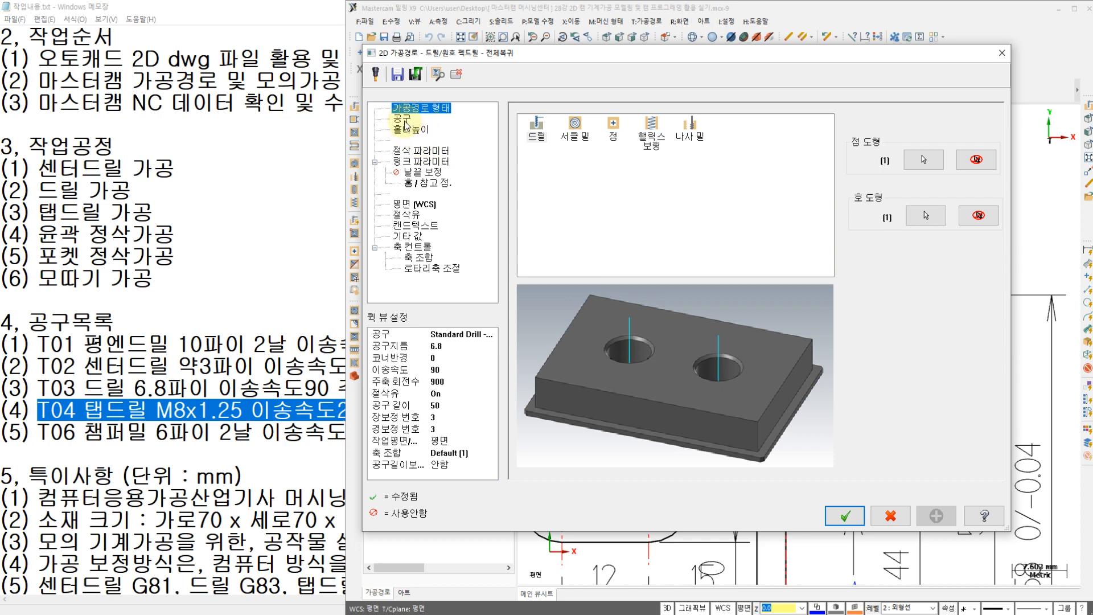
{"action": "right_click", "coordinate": [578, 216]}
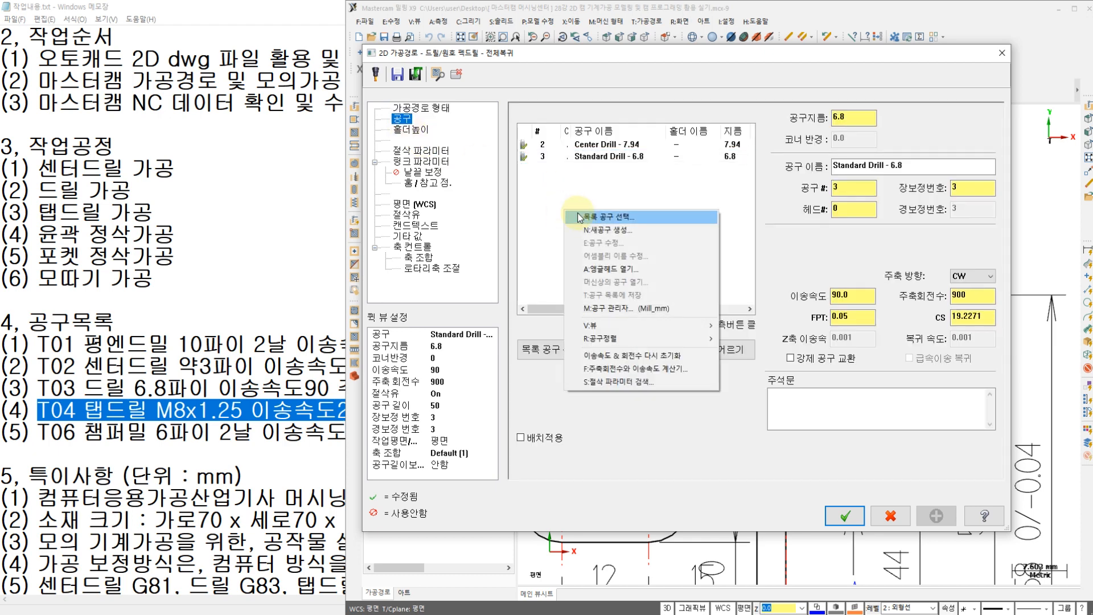
{"action": "left_click", "coordinate": [605, 228]}
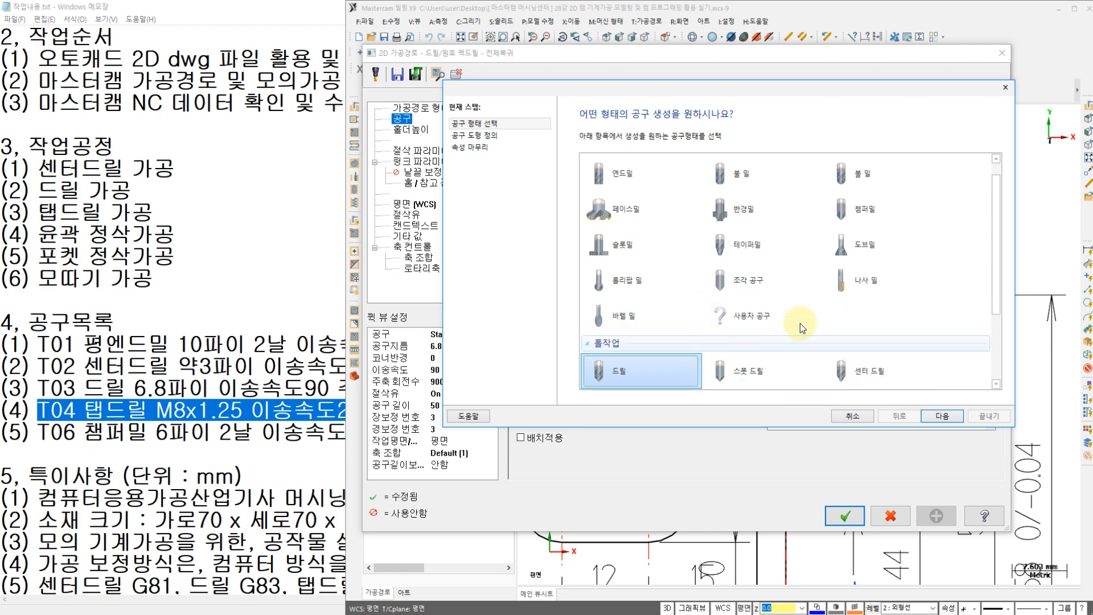
{"action": "left_click_drag", "start_coordinate": [1001, 300], "coordinate": [1001, 368]}
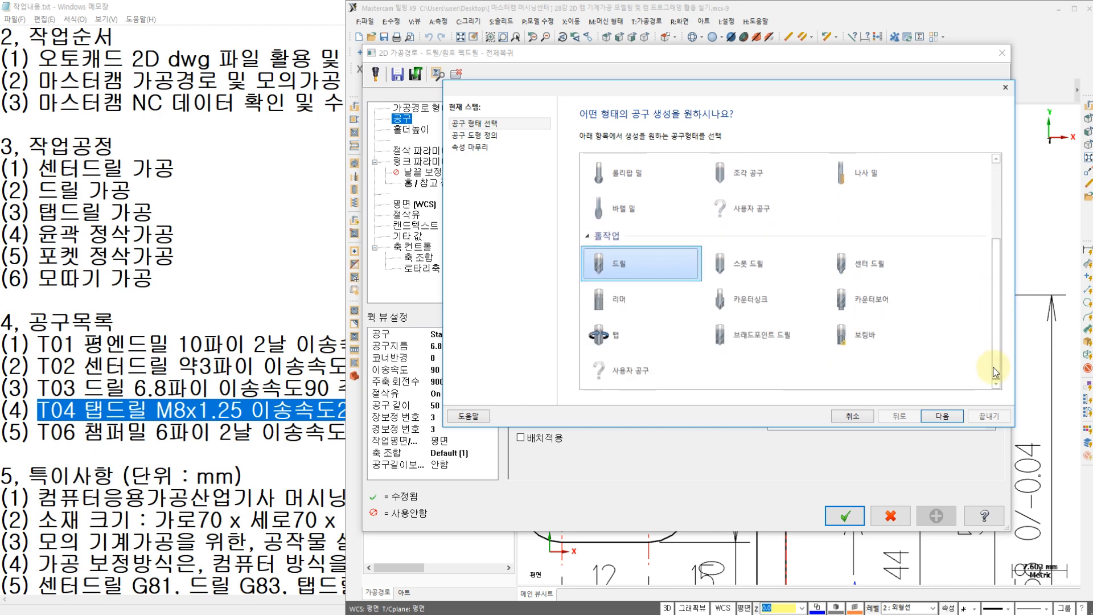
{"action": "left_click", "coordinate": [613, 339]}
{"action": "left_click", "coordinate": [948, 416]}
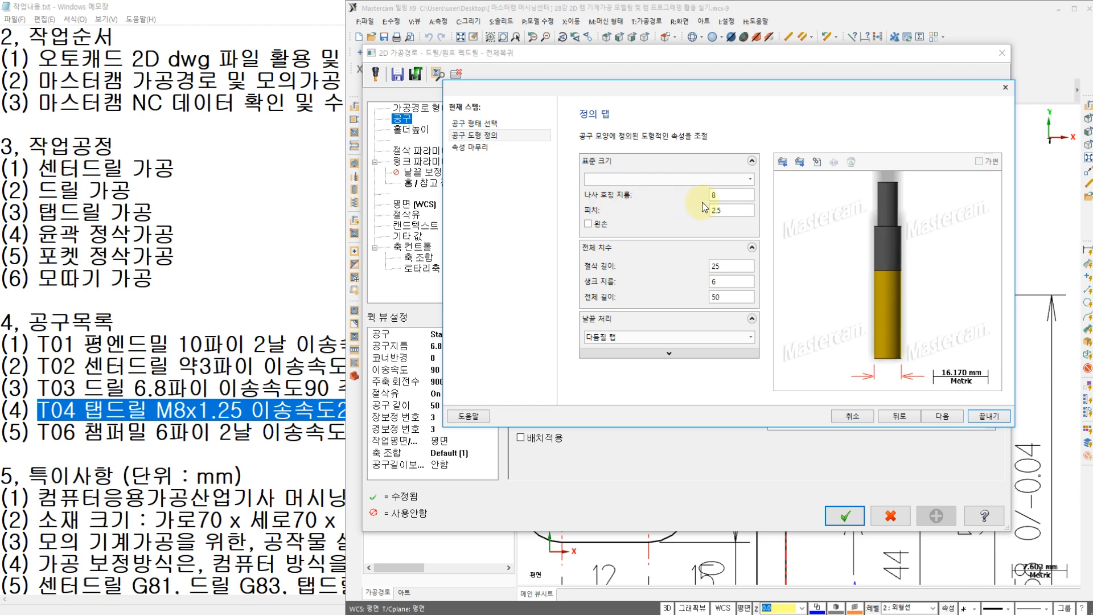
Step: Check the standard tap sizes, set the new 8 mm tap's thread pitch to 1.25 and continue to its final properties
{"action": "left_click", "coordinate": [750, 179]}
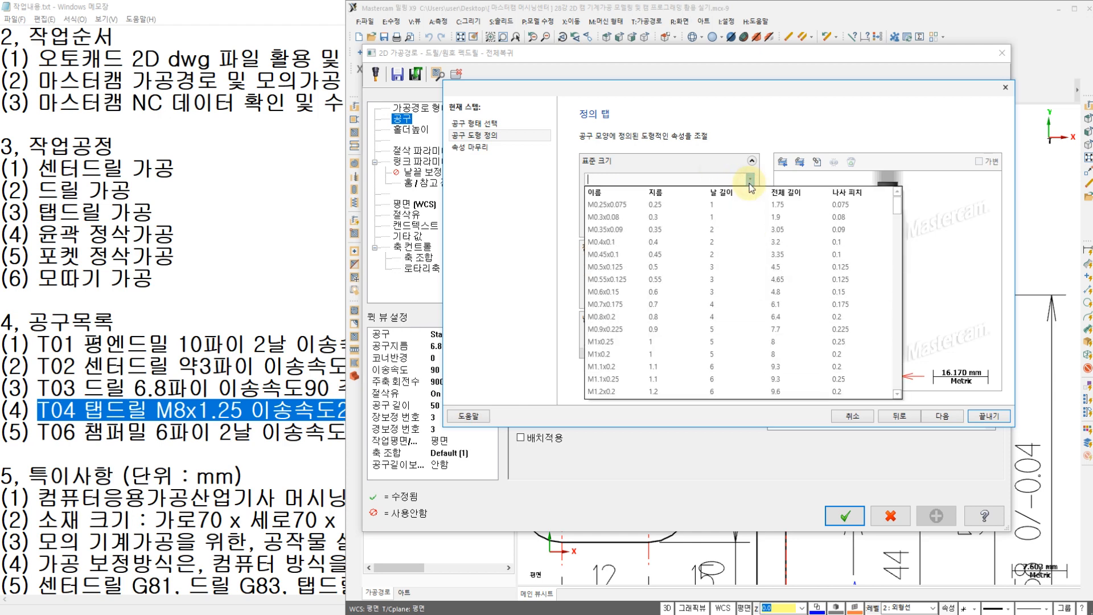
{"action": "left_click", "coordinate": [781, 108]}
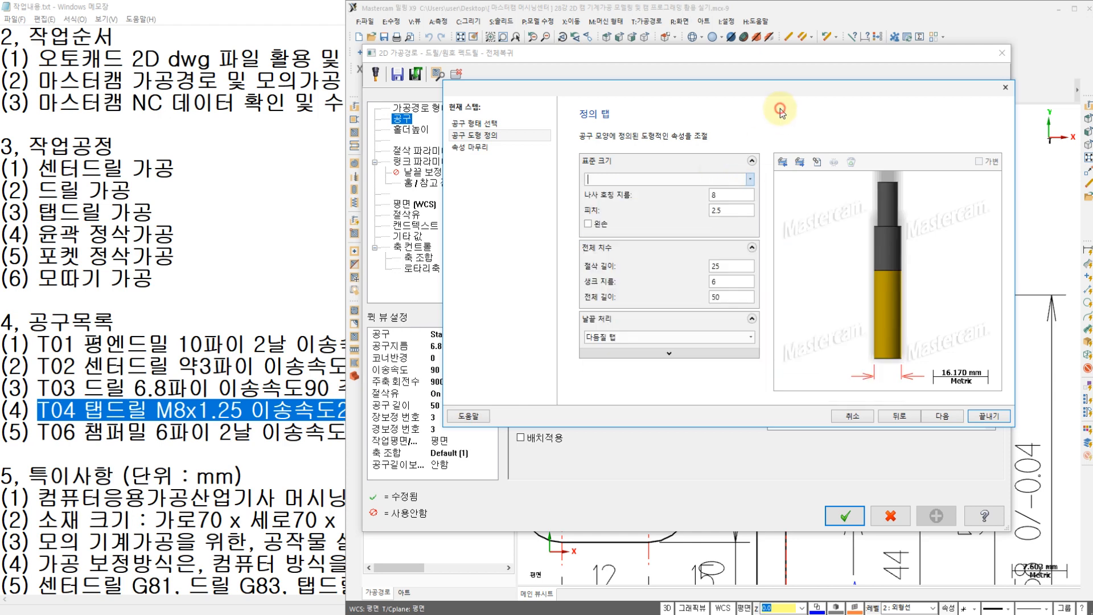
{"action": "left_click", "coordinate": [729, 209]}
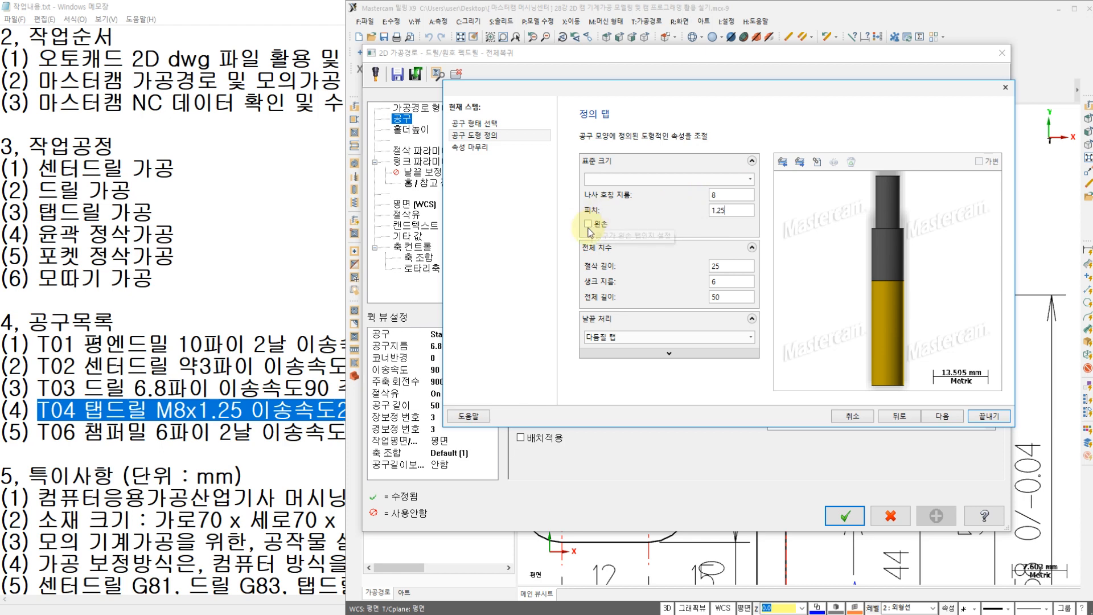
{"action": "left_click", "coordinate": [925, 415]}
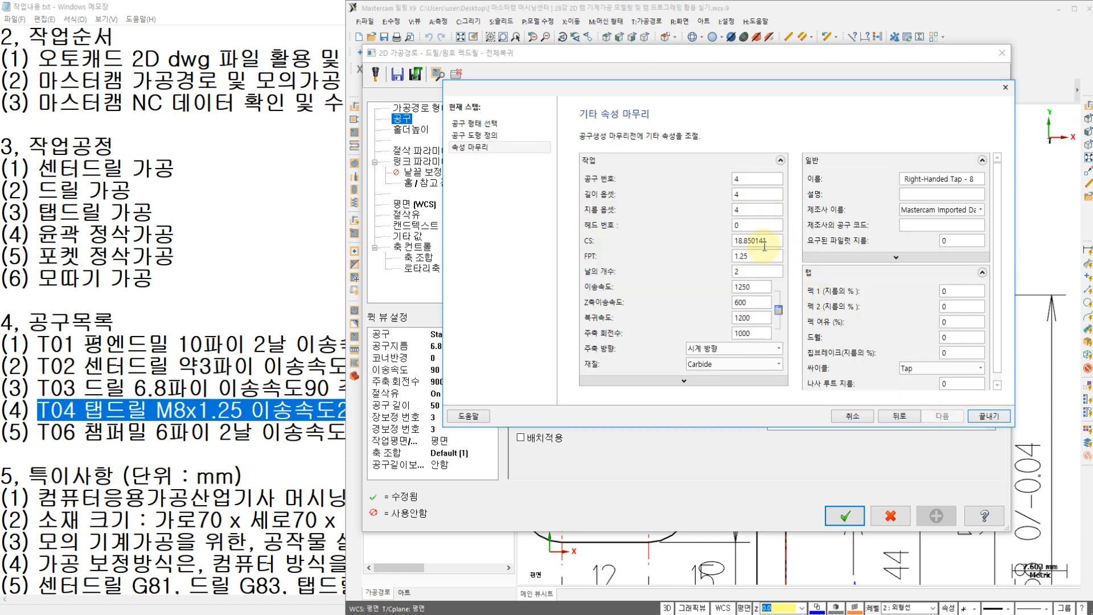
Step: Set the tap's spindle speed to 200 with a feed rate of 250, and finish creating the tool
{"action": "left_click", "coordinate": [755, 271]}
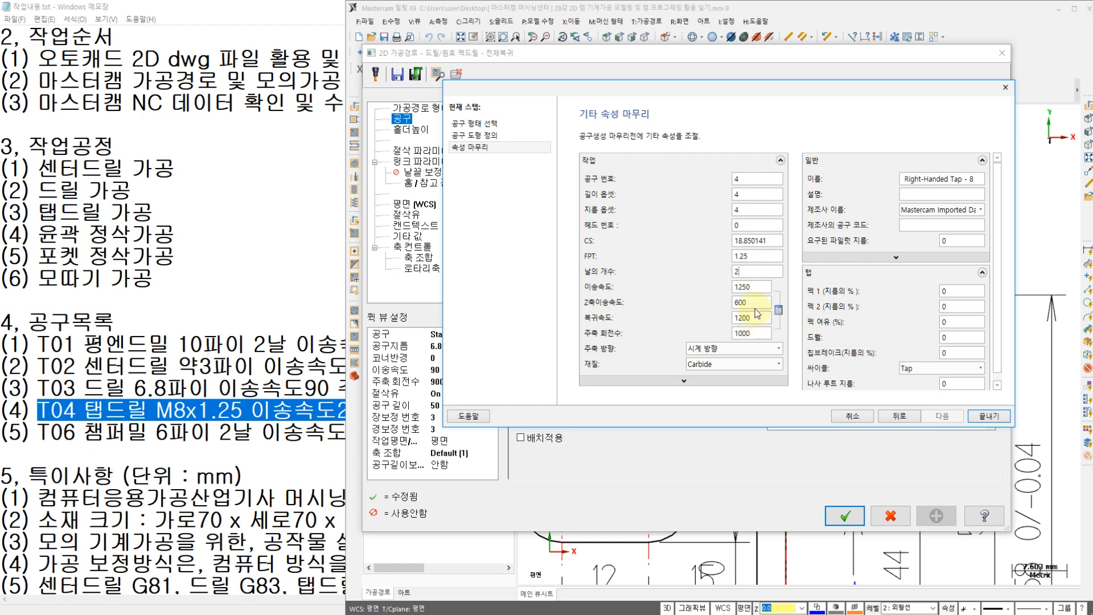
{"action": "left_click", "coordinate": [742, 302]}
{"action": "double_click", "coordinate": [758, 335]}
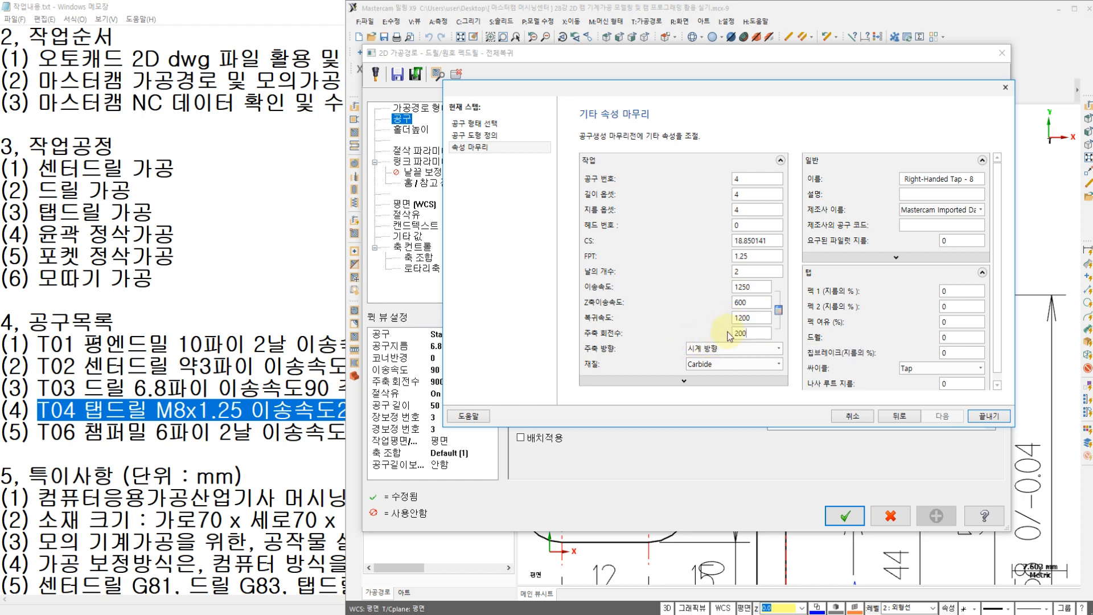
{"action": "key", "text": "Return"}
{"action": "left_click", "coordinate": [745, 293]}
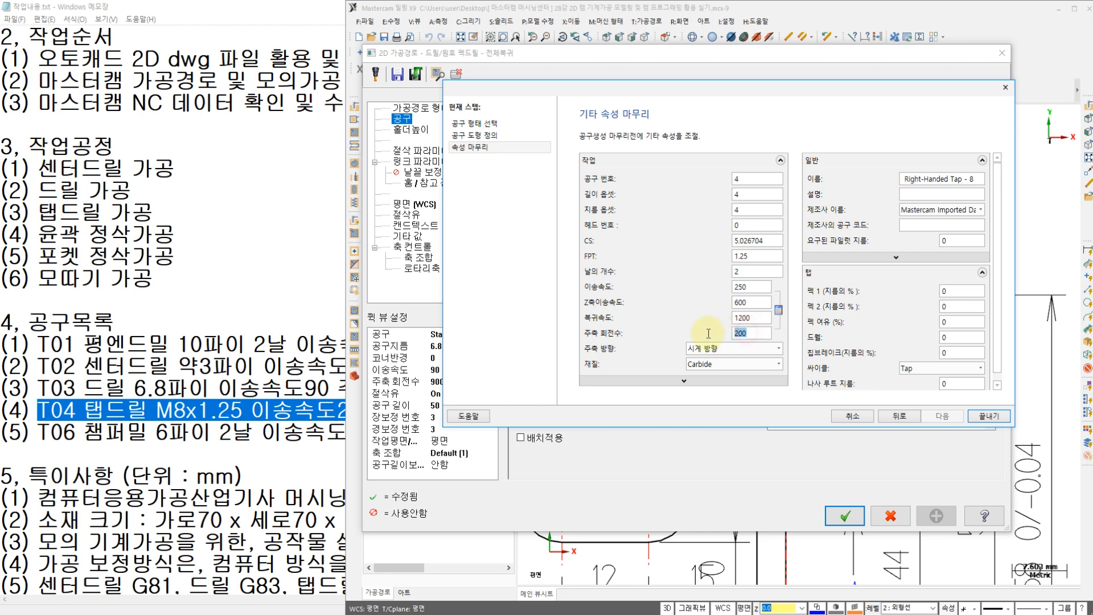
{"action": "left_click", "coordinate": [741, 334]}
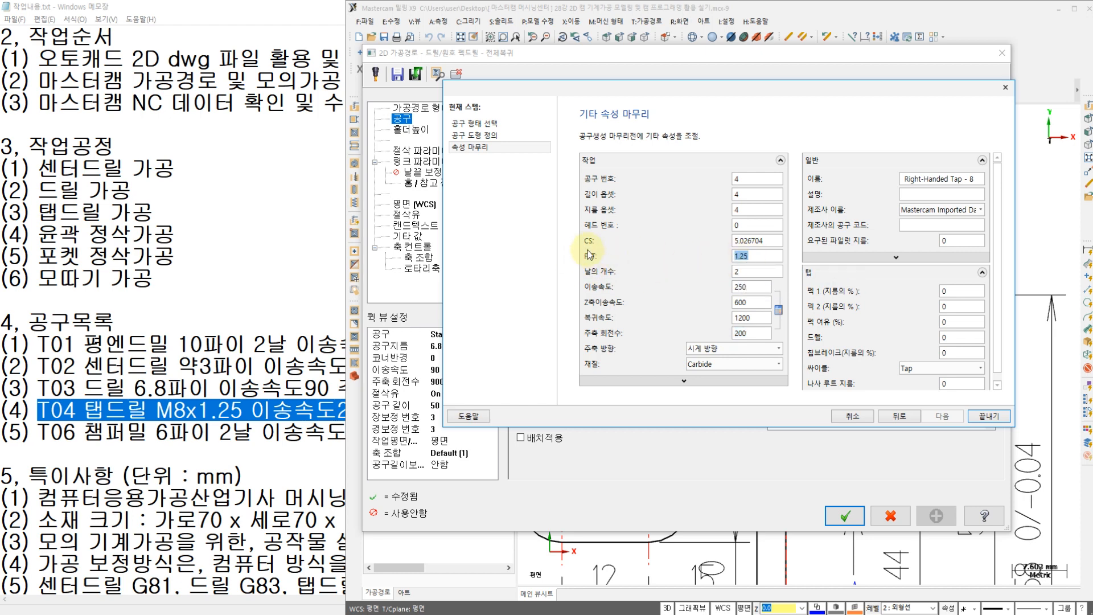
{"action": "double_click", "coordinate": [747, 286]}
{"action": "double_click", "coordinate": [750, 302]}
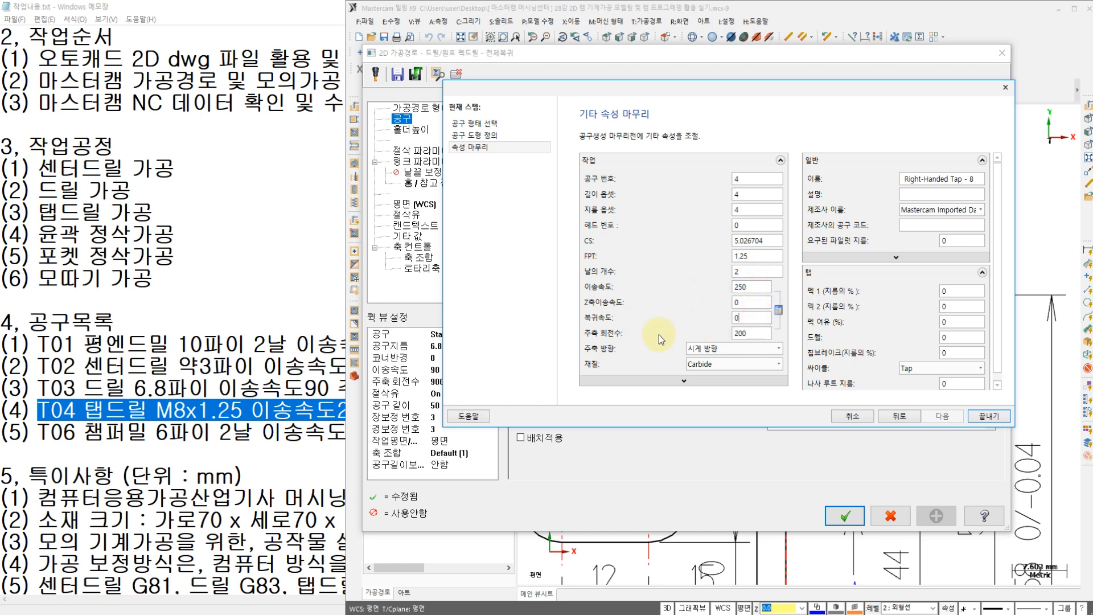
{"action": "left_click", "coordinate": [989, 417]}
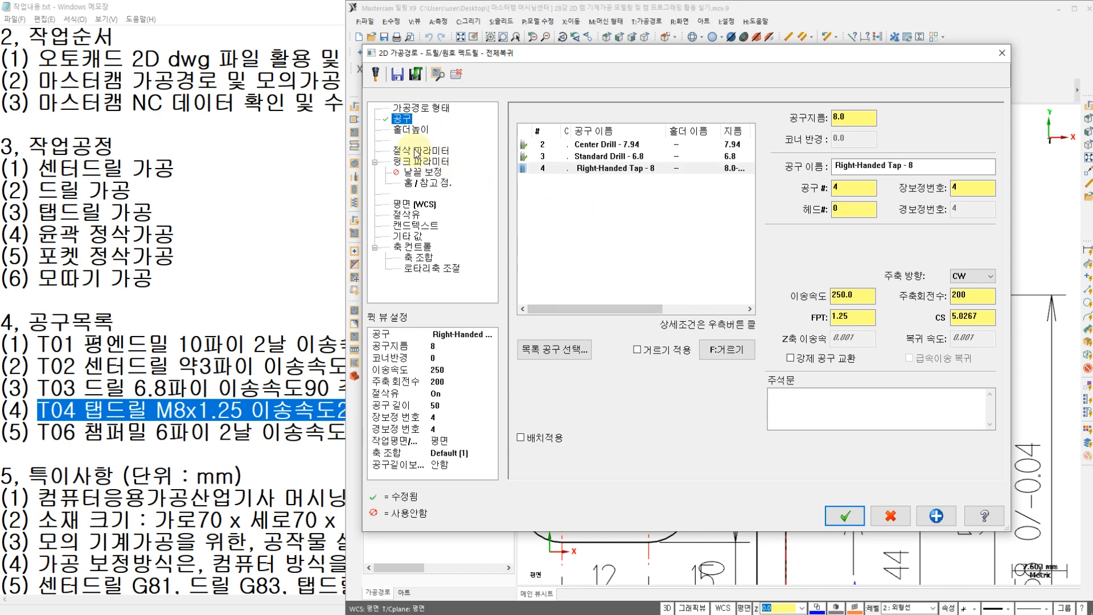
Step: Change the operation's drilling cycle in the cut parameters from peck drilling to Tap
{"action": "left_click", "coordinate": [417, 152]}
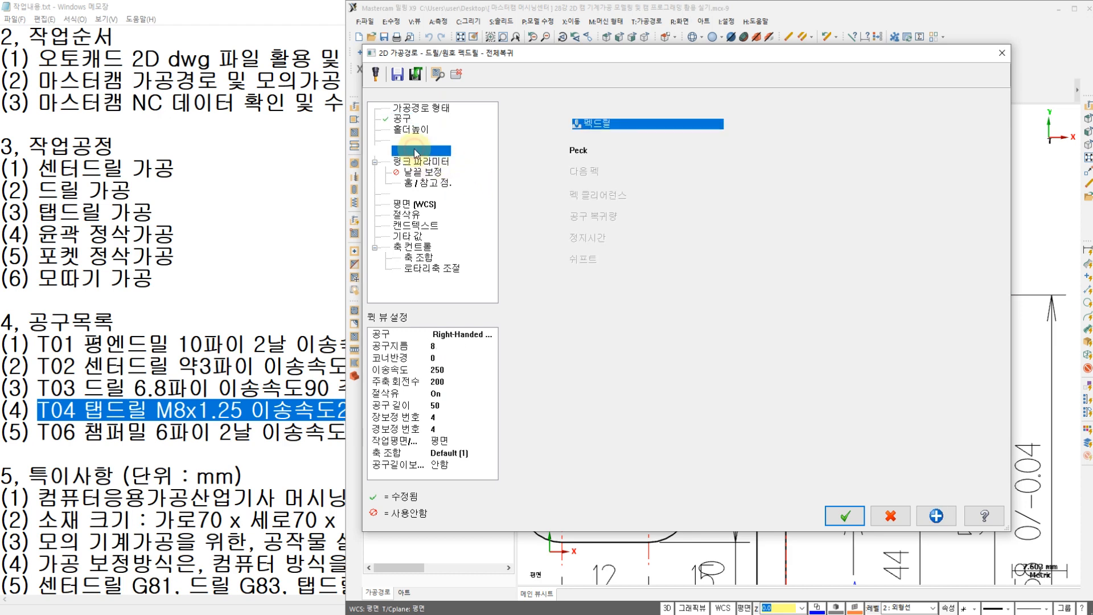
{"action": "left_click", "coordinate": [591, 126]}
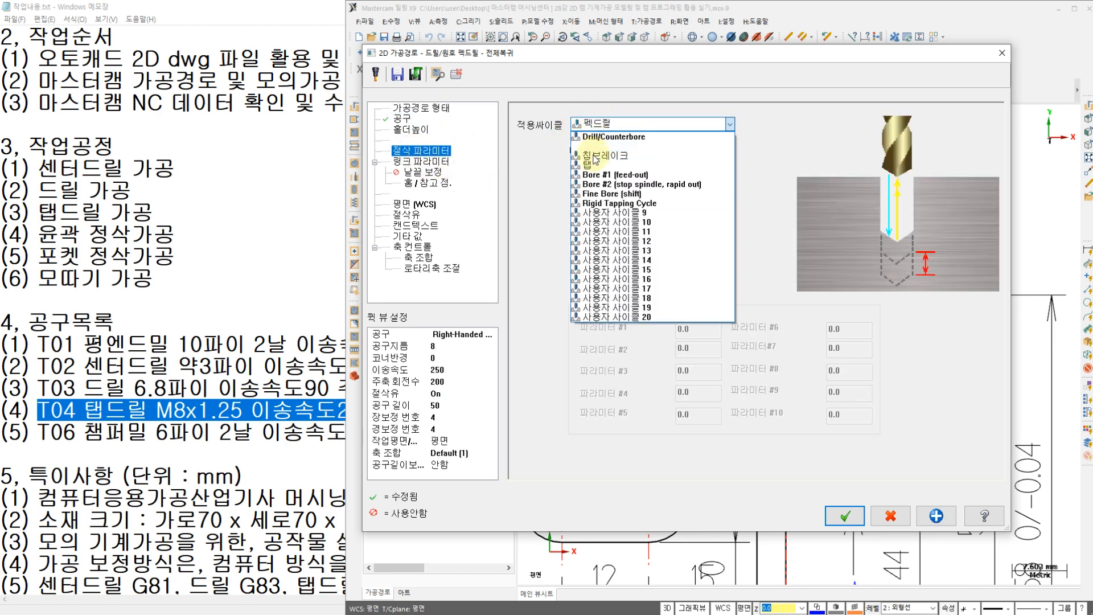
{"action": "left_click", "coordinate": [592, 166]}
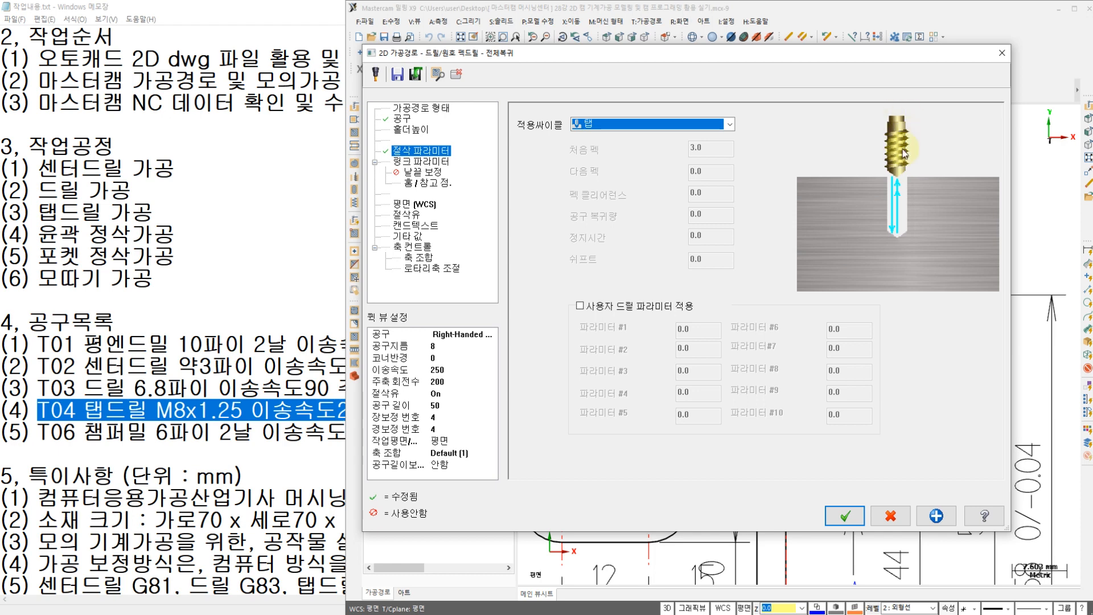
Step: Review the tapping operation's linking heights and coolant settings, and accept the toolpath
{"action": "left_click", "coordinate": [421, 161]}
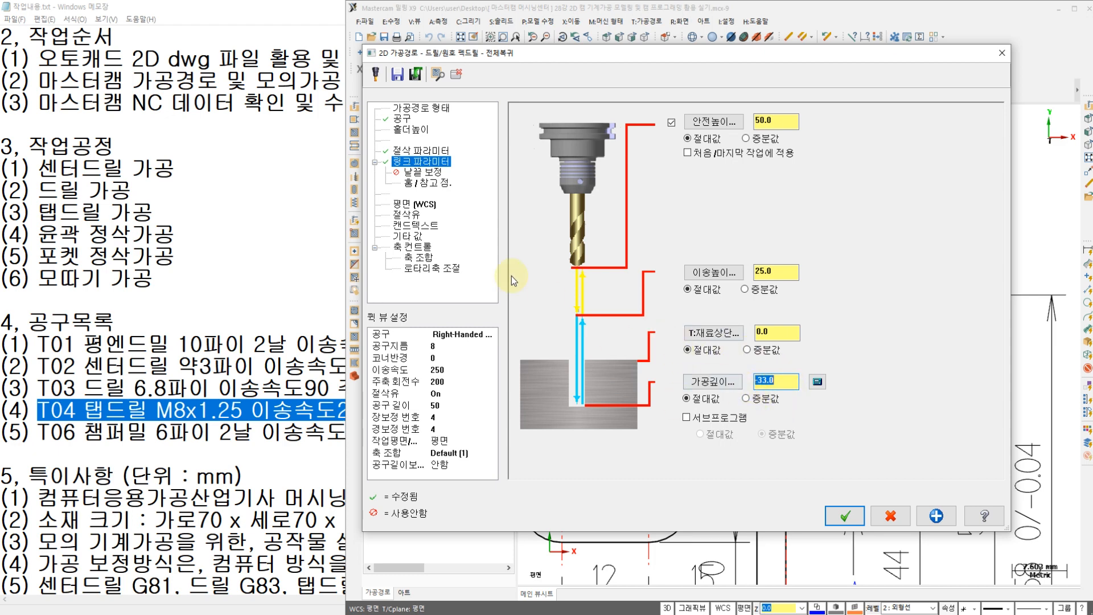
{"action": "left_click", "coordinate": [406, 215]}
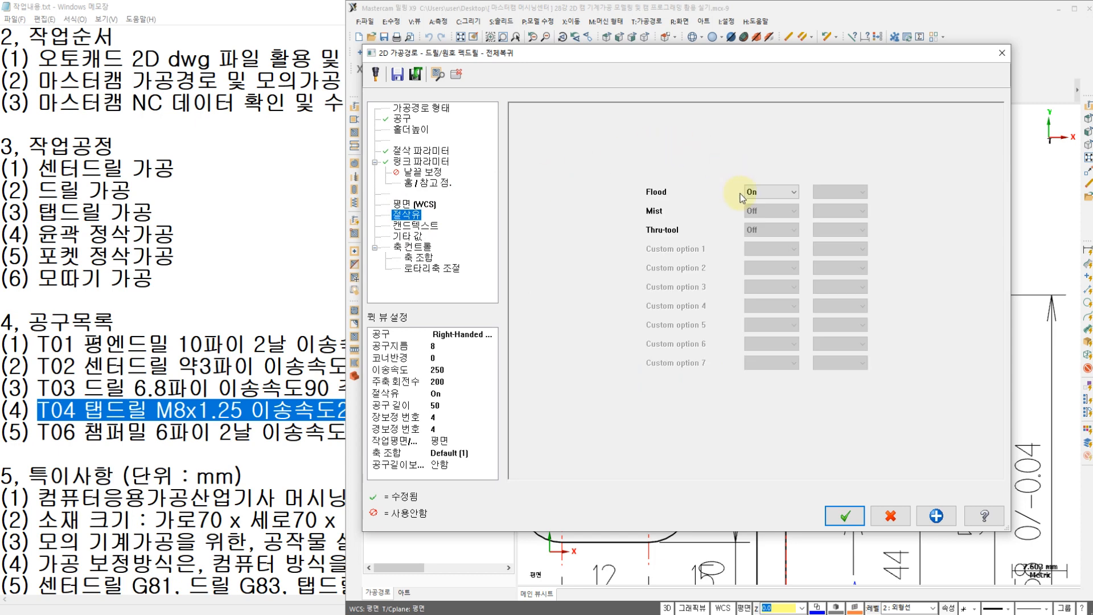
{"action": "left_click", "coordinate": [846, 516]}
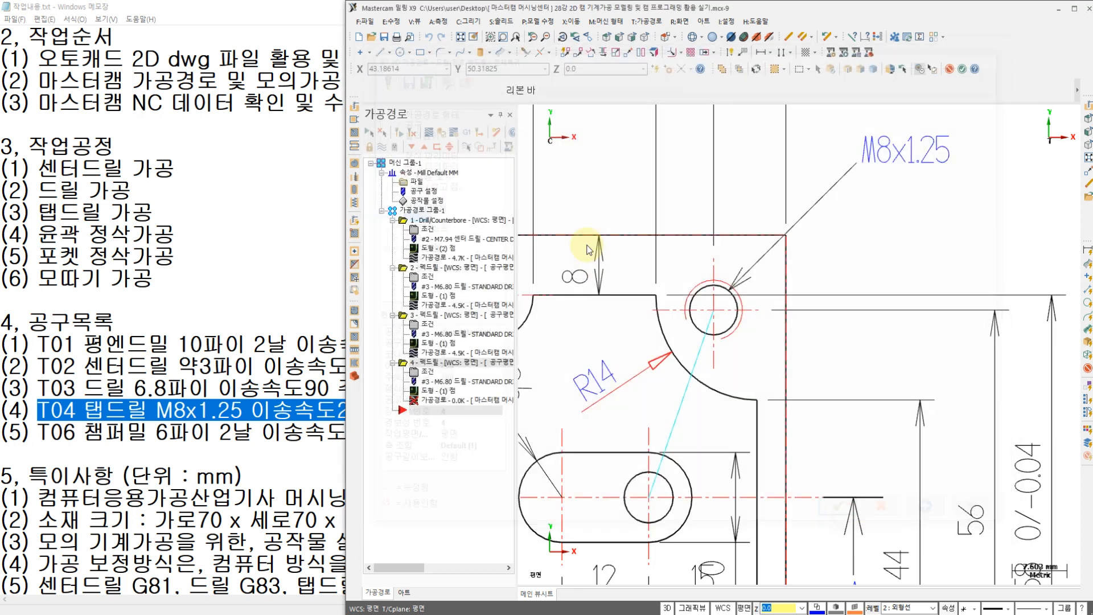
Step: Switch to the front view, backplot the tapping operation with an adjusted playback speed, and close the backplot
{"action": "right_click", "coordinate": [618, 190]}
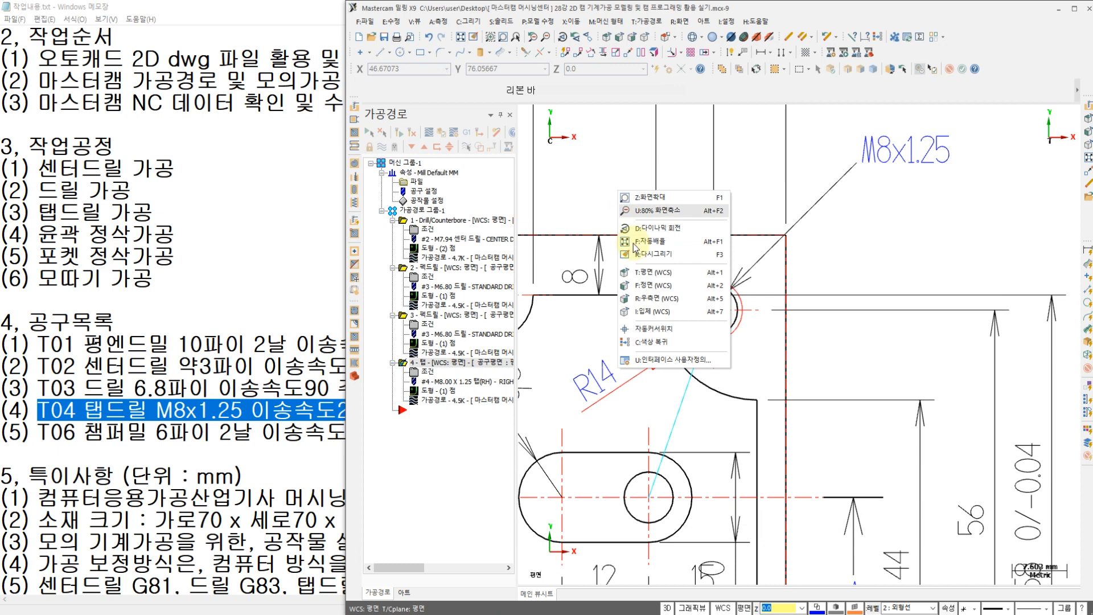
{"action": "left_click", "coordinate": [661, 290]}
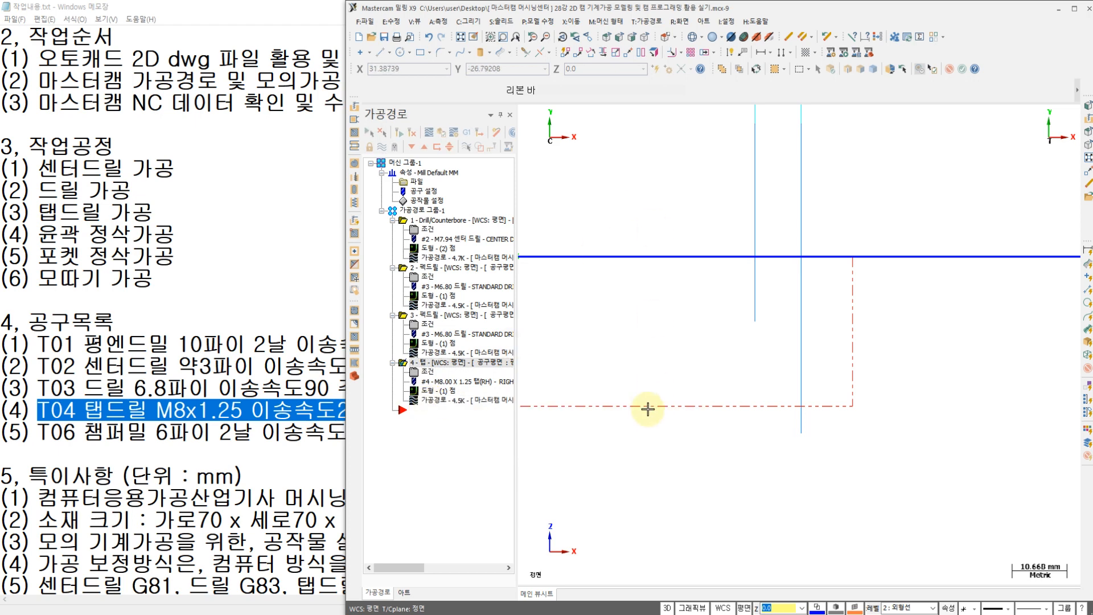
{"action": "left_click", "coordinate": [430, 400]}
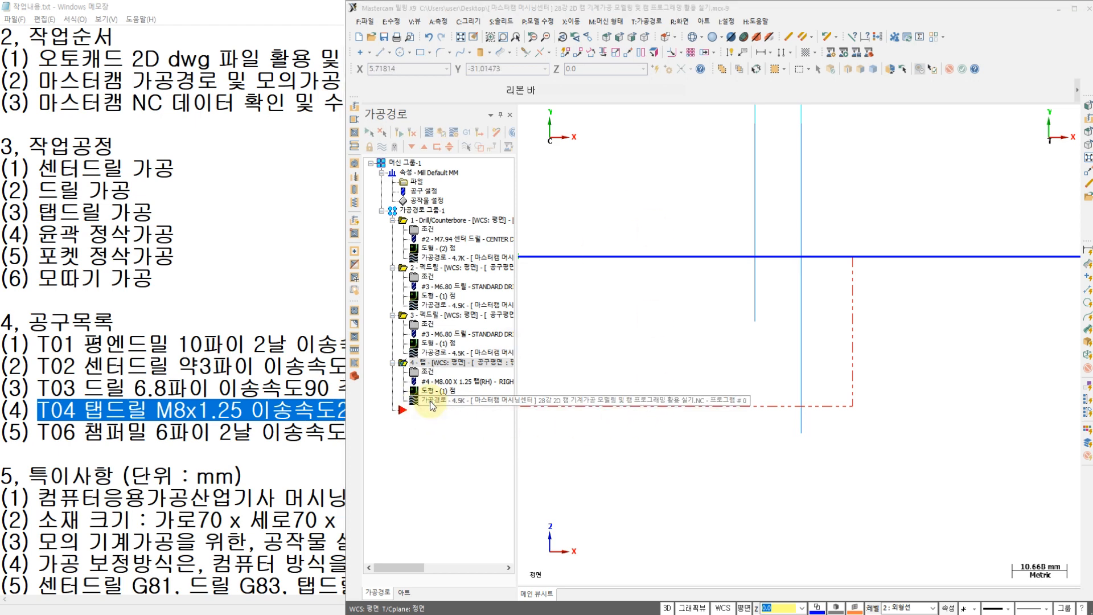
{"action": "scroll", "coordinate": [671, 296], "scroll_direction": "down", "scroll_amount": 2}
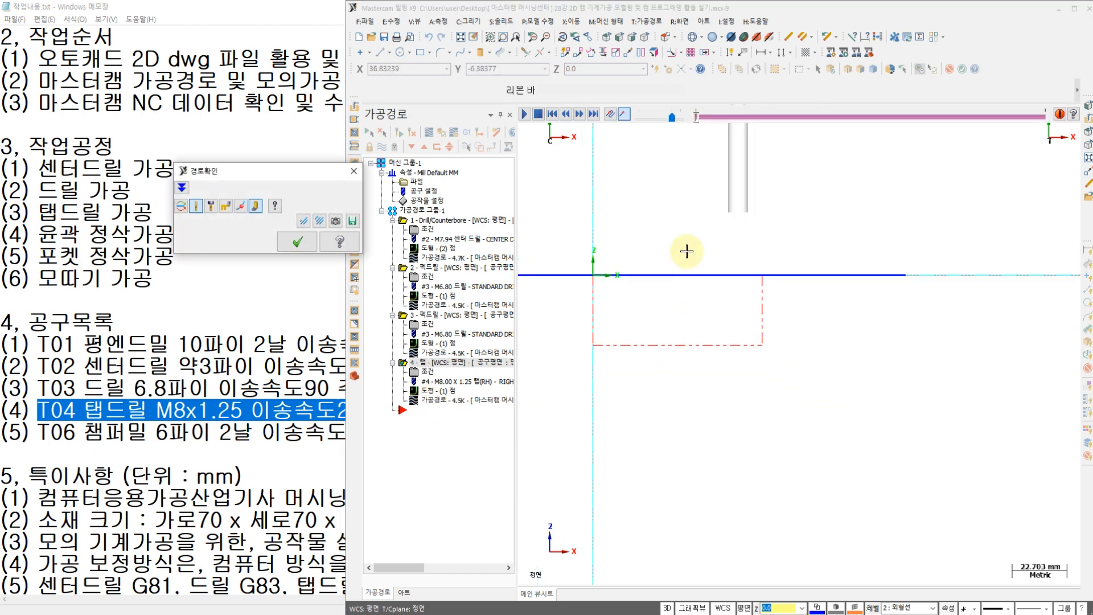
{"action": "scroll", "coordinate": [722, 222], "scroll_direction": "up", "scroll_amount": 2}
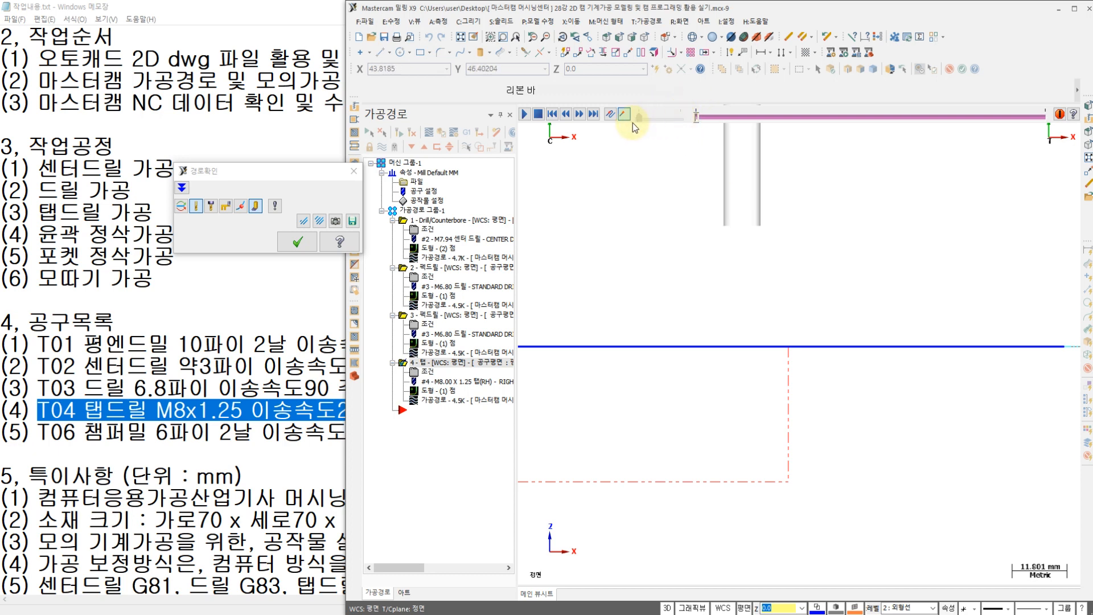
{"action": "left_click_drag", "start_coordinate": [640, 121], "coordinate": [657, 120]}
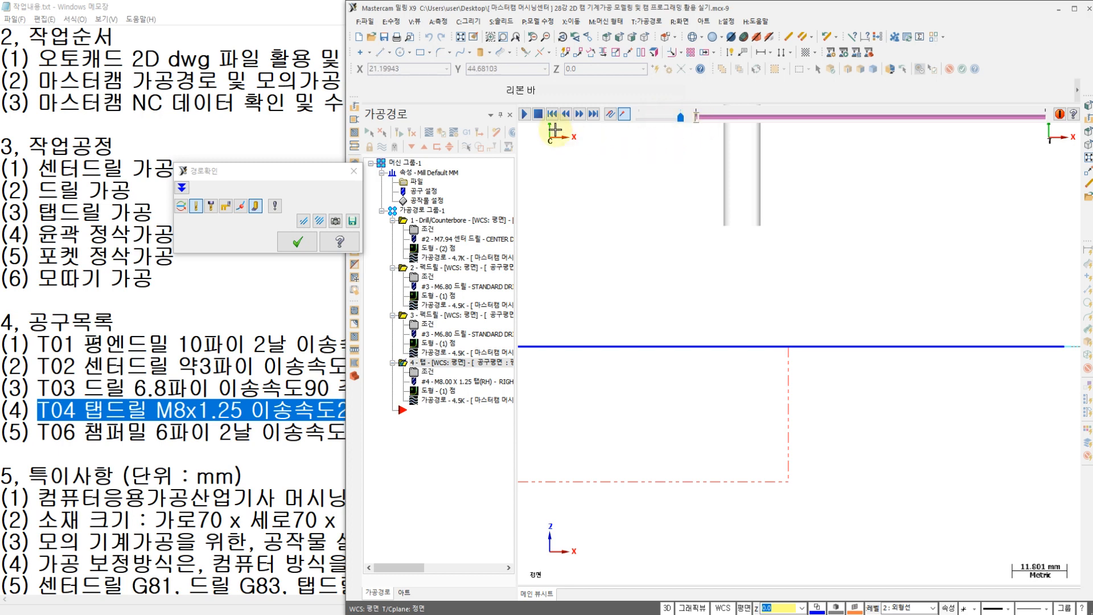
{"action": "left_click", "coordinate": [525, 115]}
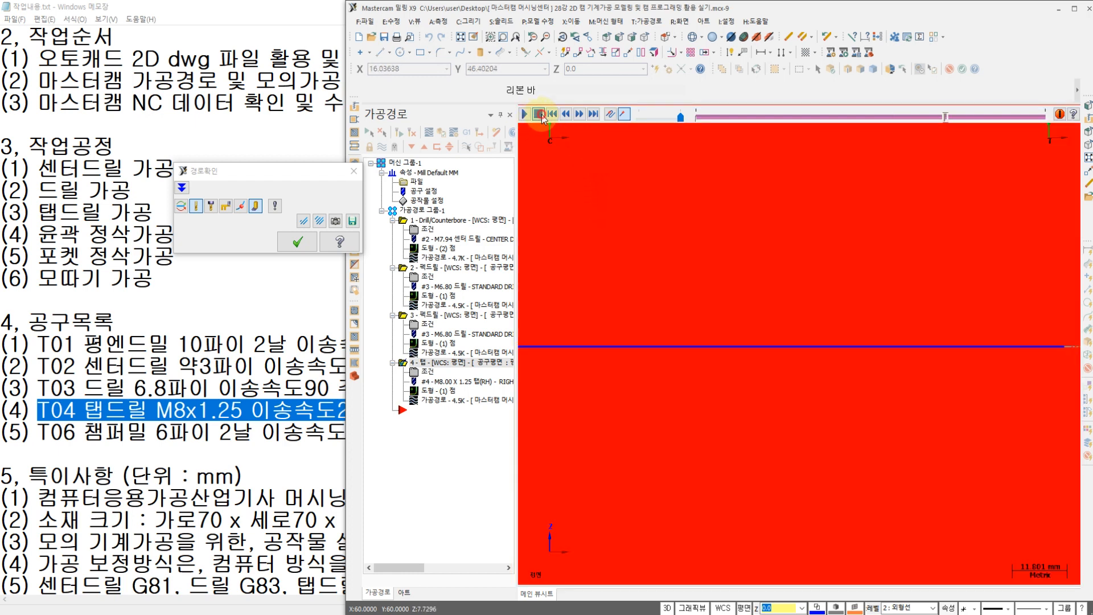
{"action": "left_click", "coordinate": [298, 242]}
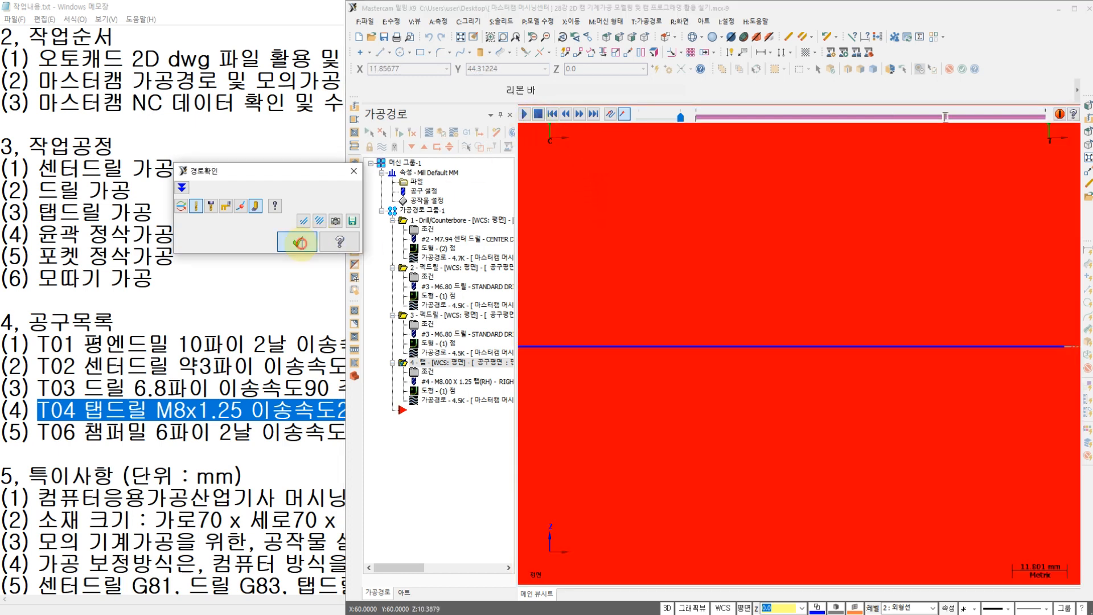
Step: Run the tapping operation's backplot once more from the front and close it
{"action": "scroll", "coordinate": [633, 342], "scroll_direction": "down", "scroll_amount": 1}
{"action": "left_click", "coordinate": [431, 402]}
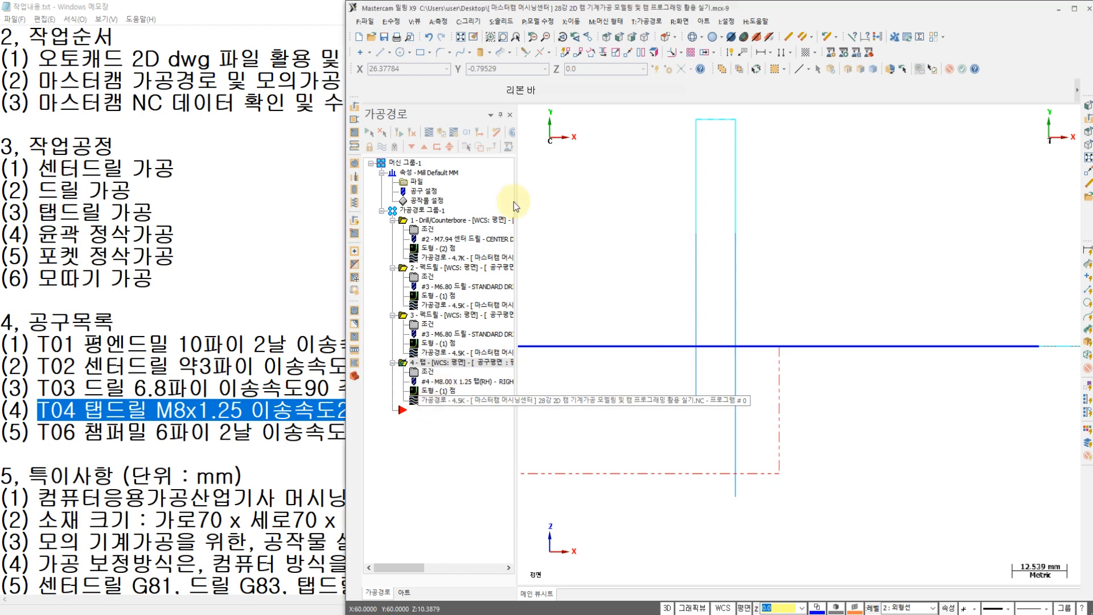
{"action": "left_click", "coordinate": [524, 113]}
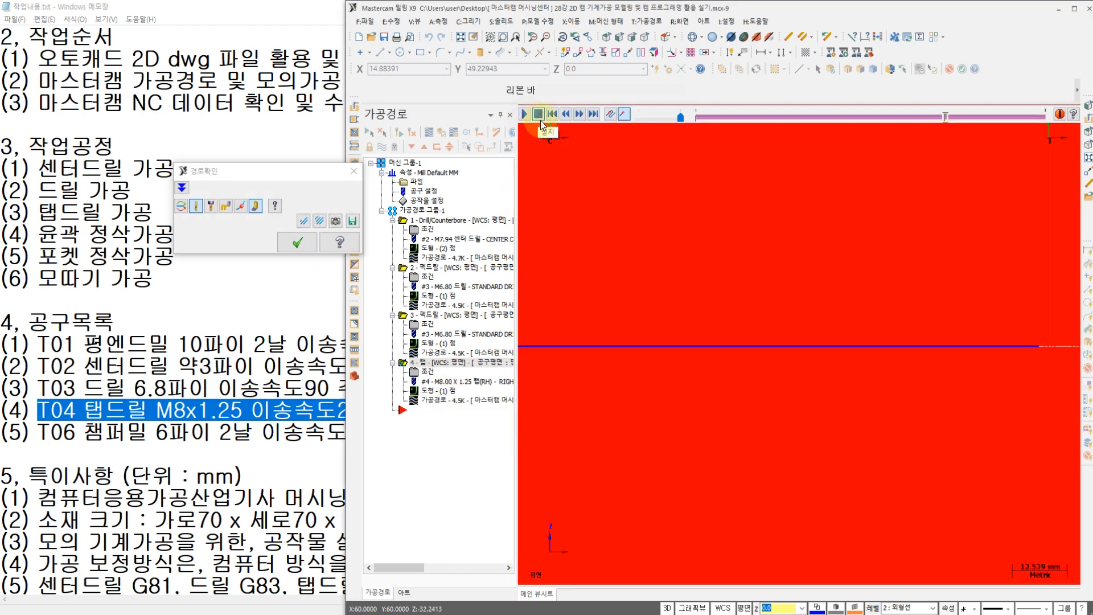
{"action": "left_click", "coordinate": [296, 244]}
Step: Backplot the tapping operation close up in the front view, stopping playback while the tap is inside the stock
{"action": "scroll", "coordinate": [605, 311], "scroll_direction": "down", "scroll_amount": 2}
{"action": "scroll", "coordinate": [630, 330], "scroll_direction": "up", "scroll_amount": 4}
{"action": "middle_click_drag", "start_coordinate": [706, 415], "coordinate": [695, 397]}
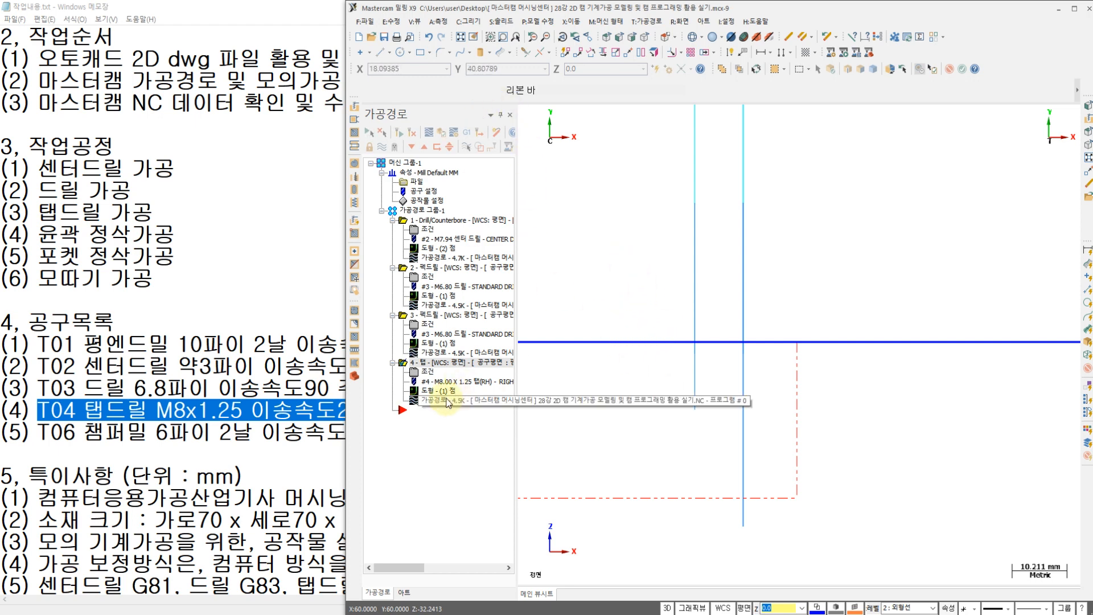
{"action": "key", "text": "alt+t"}
{"action": "left_click", "coordinate": [525, 114]}
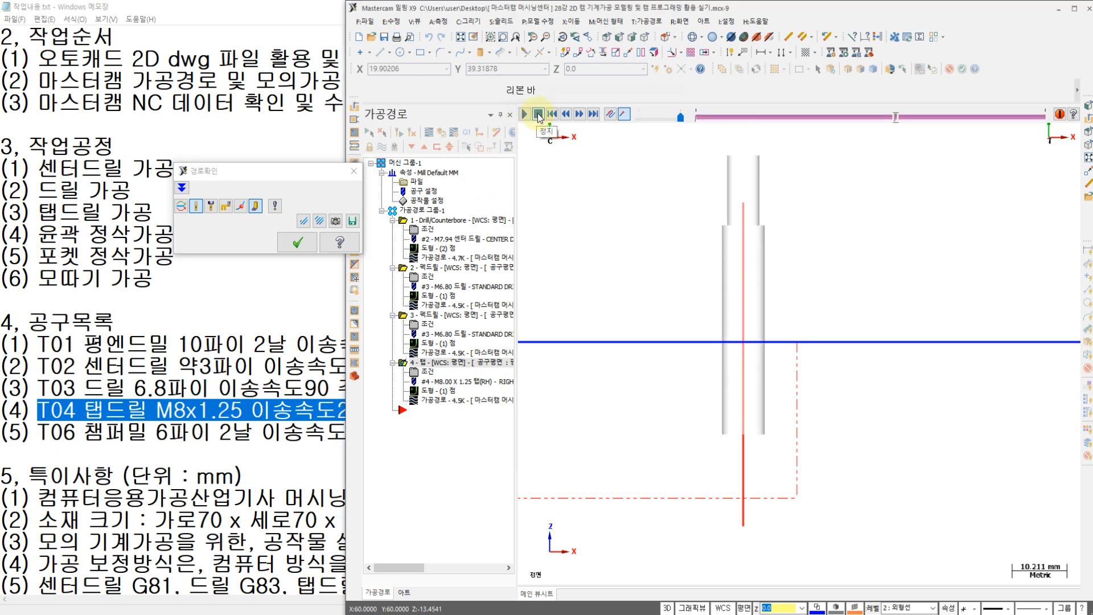
{"action": "left_click", "coordinate": [538, 114]}
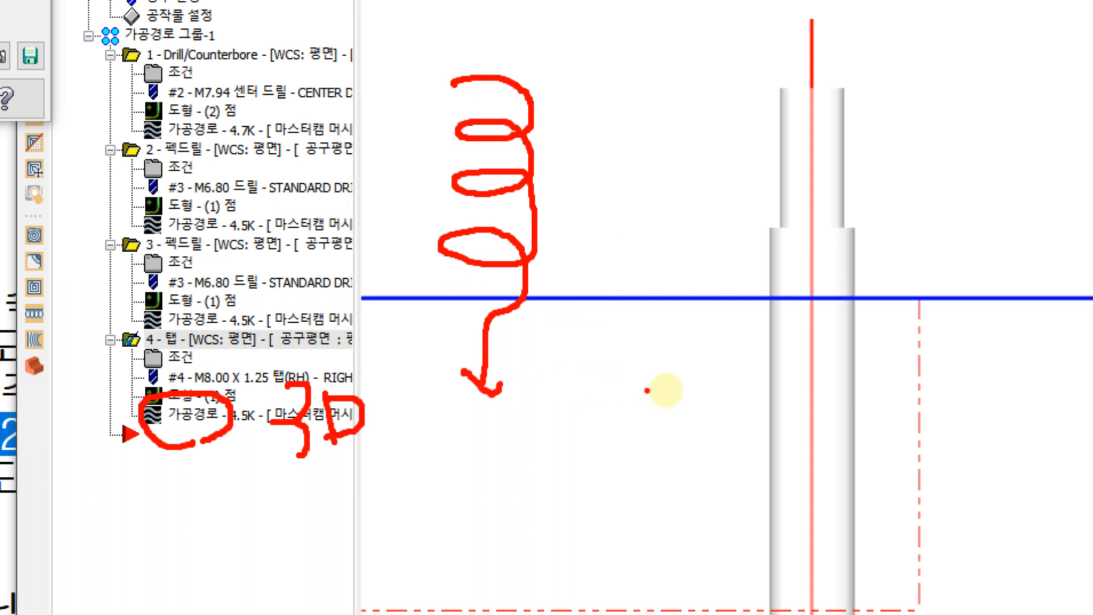
{"action": "mouse_move", "coordinate": [672, 397]}
{"action": "left_mouse_down"}
{"action": "mouse_move", "coordinate": [672, 361]}
{"action": "mouse_move", "coordinate": [664, 391]}
{"action": "mouse_move", "coordinate": [695, 366]}
{"action": "mouse_move", "coordinate": [641, 261]}
{"action": "mouse_move", "coordinate": [630, 159]}
{"action": "mouse_move", "coordinate": [683, 140]}
{"action": "mouse_move", "coordinate": [652, 48]}
{"action": "mouse_move", "coordinate": [681, 55]}
{"action": "left_mouse_up"}
{"action": "left_click_drag", "start_coordinate": [480, 425], "coordinate": [483, 515]}
{"action": "left_click_drag", "start_coordinate": [464, 486], "coordinate": [493, 521]}
{"action": "mouse_move", "coordinate": [715, 533]}
{"action": "left_mouse_down"}
{"action": "mouse_move", "coordinate": [711, 449]}
{"action": "mouse_move", "coordinate": [729, 451]}
{"action": "left_mouse_up"}
{"action": "mouse_move", "coordinate": [506, 491]}
{"action": "left_mouse_down"}
{"action": "mouse_move", "coordinate": [360, 85]}
{"action": "mouse_move", "coordinate": [582, 251]}
{"action": "mouse_move", "coordinate": [507, 543]}
{"action": "left_mouse_up"}
{"action": "left_click_drag", "start_coordinate": [772, 277], "coordinate": [650, 420]}
{"action": "mouse_move", "coordinate": [638, 302]}
{"action": "left_mouse_down"}
{"action": "mouse_move", "coordinate": [664, 341]}
{"action": "mouse_move", "coordinate": [763, 422]}
{"action": "left_mouse_up"}
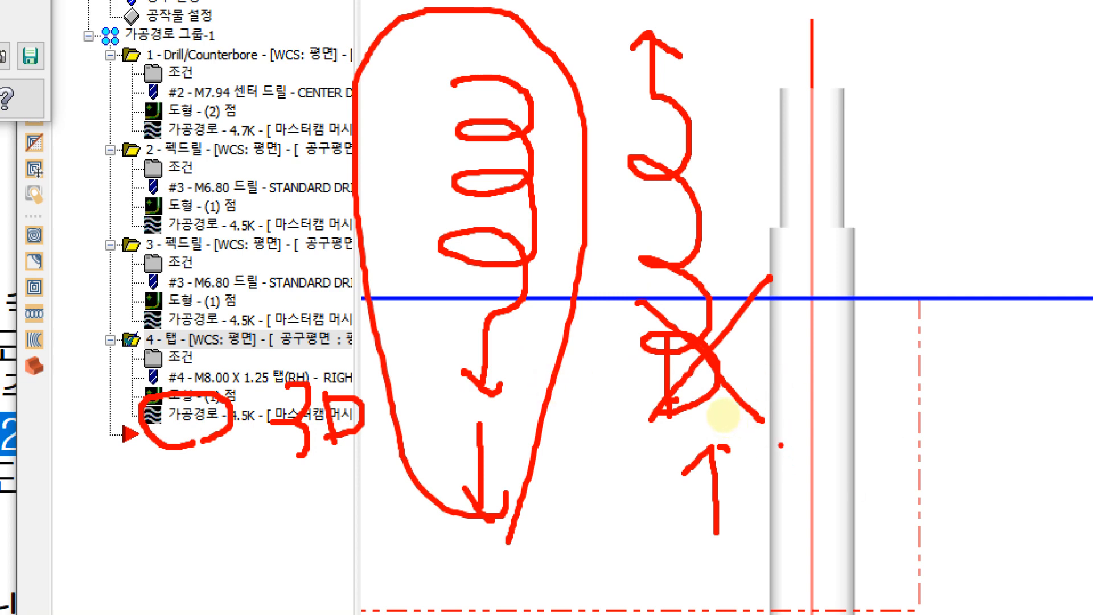
{"action": "key", "text": "Escape"}
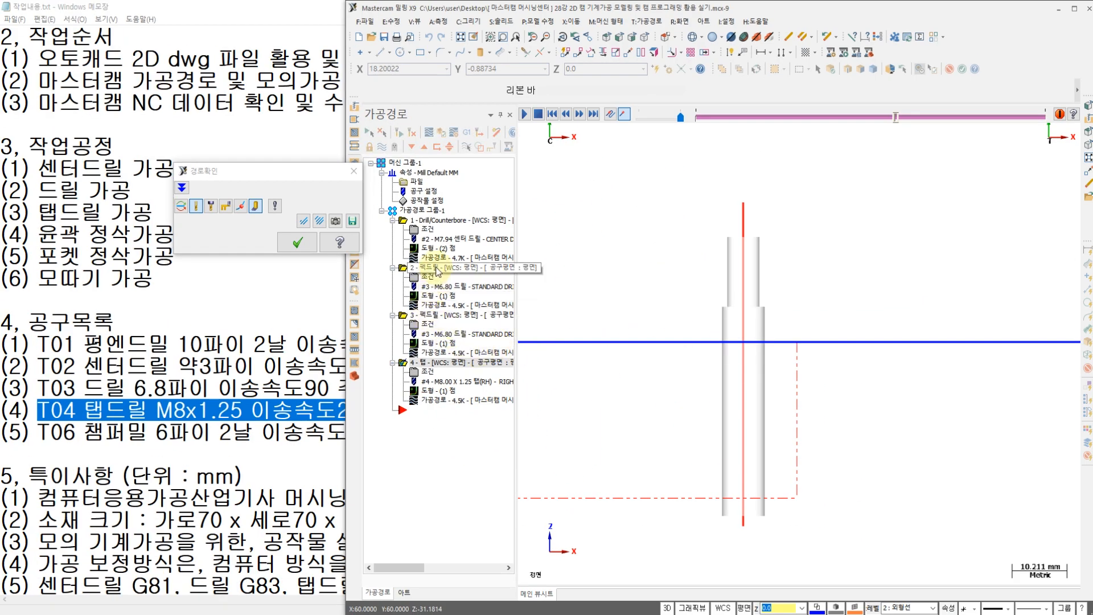
{"action": "key", "text": "ctrl+1"}
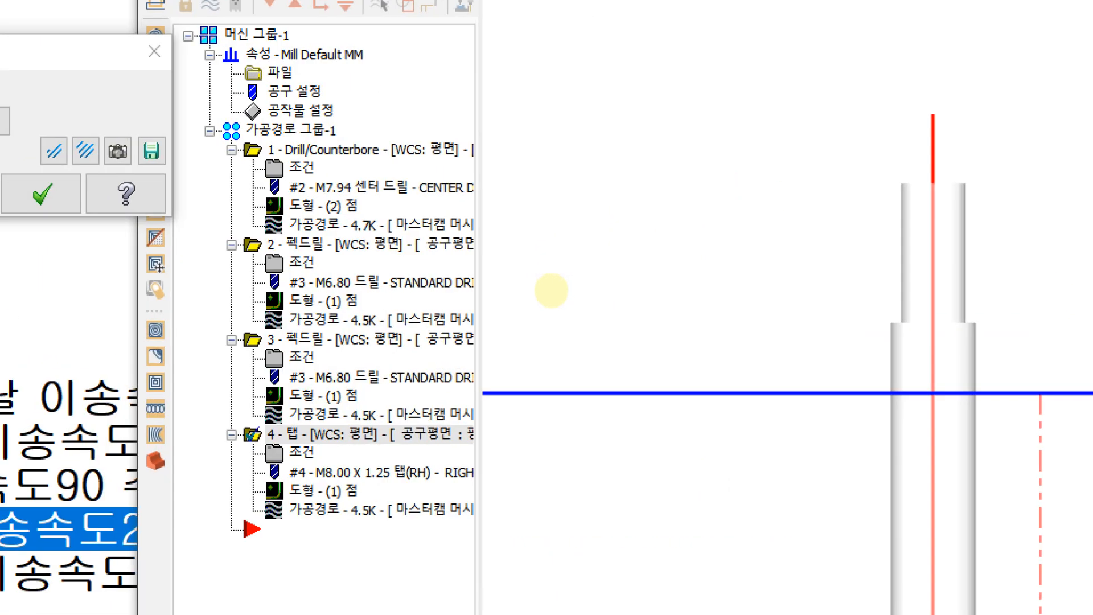
{"action": "left_click", "coordinate": [553, 288]}
{"action": "mouse_move", "coordinate": [327, 317]}
{"action": "left_mouse_down"}
{"action": "mouse_move", "coordinate": [264, 343]}
{"action": "mouse_move", "coordinate": [328, 329]}
{"action": "left_mouse_up"}
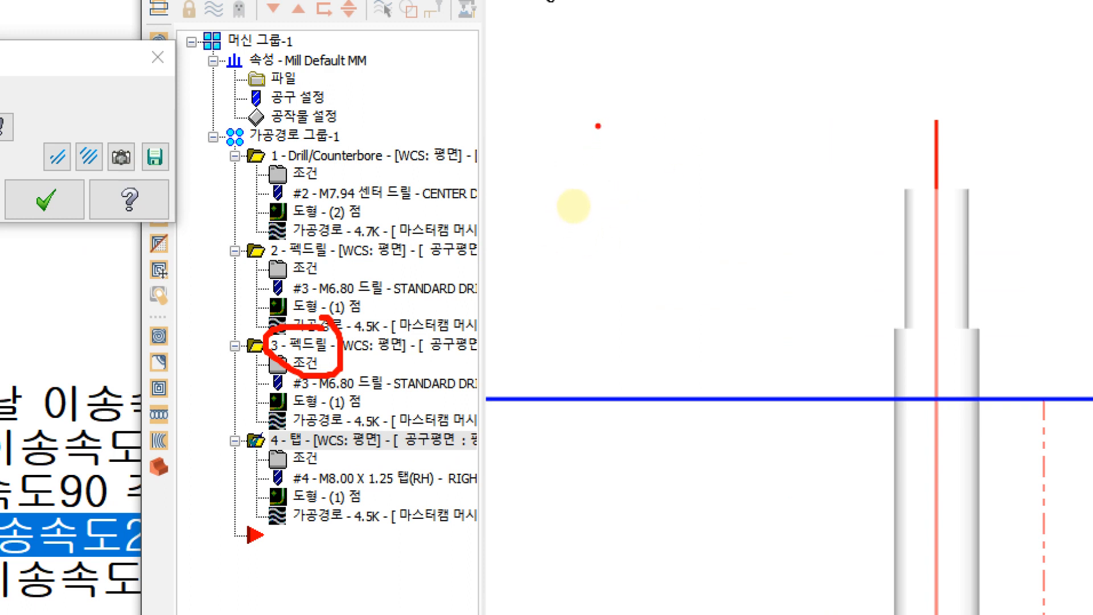
{"action": "left_click_drag", "start_coordinate": [608, 84], "coordinate": [607, 160]}
{"action": "mouse_move", "coordinate": [574, 199]}
{"action": "left_mouse_down"}
{"action": "mouse_move", "coordinate": [571, 246]}
{"action": "mouse_move", "coordinate": [571, 178]}
{"action": "mouse_move", "coordinate": [573, 276]}
{"action": "mouse_move", "coordinate": [576, 176]}
{"action": "mouse_move", "coordinate": [584, 308]}
{"action": "mouse_move", "coordinate": [589, 182]}
{"action": "left_mouse_up"}
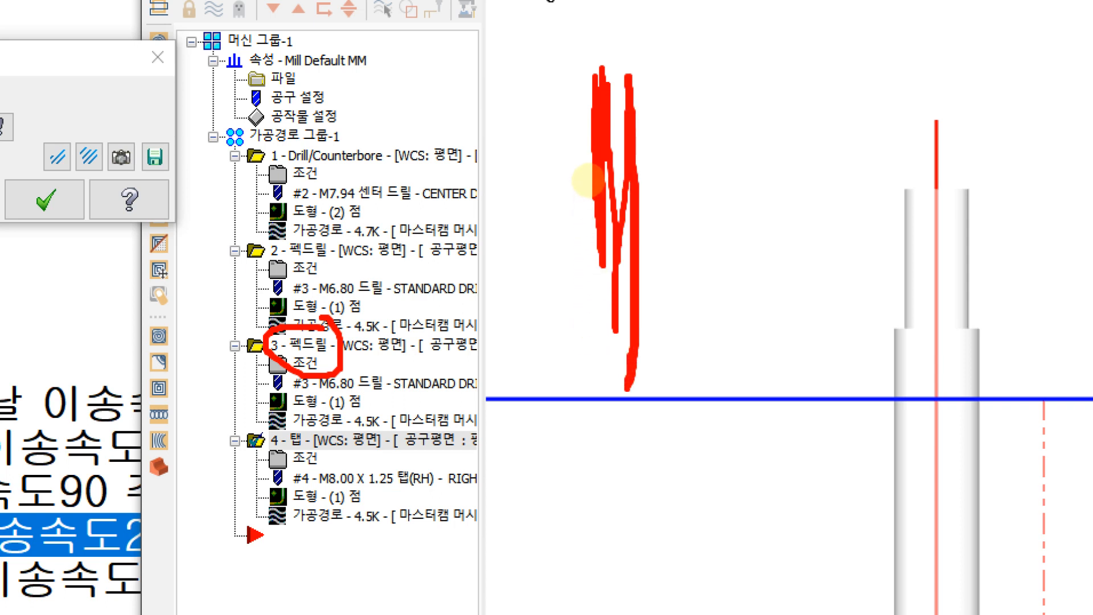
{"action": "mouse_move", "coordinate": [661, 182]}
{"action": "left_mouse_down"}
{"action": "mouse_move", "coordinate": [659, 358]}
{"action": "mouse_move", "coordinate": [678, 188]}
{"action": "mouse_move", "coordinate": [672, 198]}
{"action": "mouse_move", "coordinate": [703, 203]}
{"action": "left_mouse_up"}
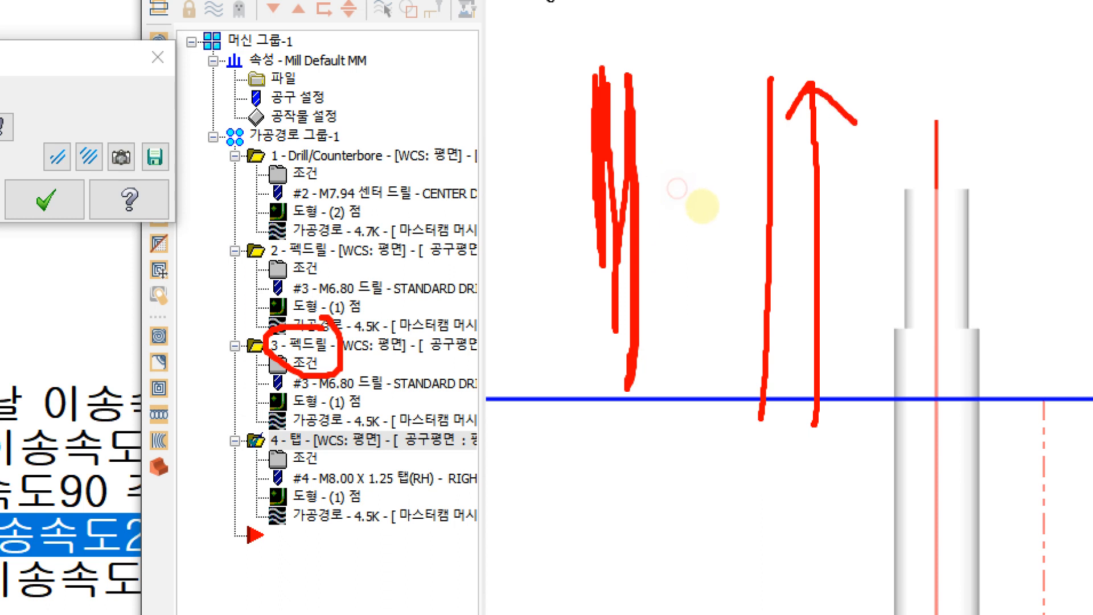
{"action": "mouse_move", "coordinate": [715, 255]}
{"action": "left_mouse_down"}
{"action": "mouse_move", "coordinate": [699, 263]}
{"action": "mouse_move", "coordinate": [720, 259]}
{"action": "mouse_move", "coordinate": [739, 276]}
{"action": "left_mouse_up"}
{"action": "right_click", "coordinate": [739, 276]}
{"action": "left_click", "coordinate": [536, 313]}
{"action": "left_click", "coordinate": [530, 343]}
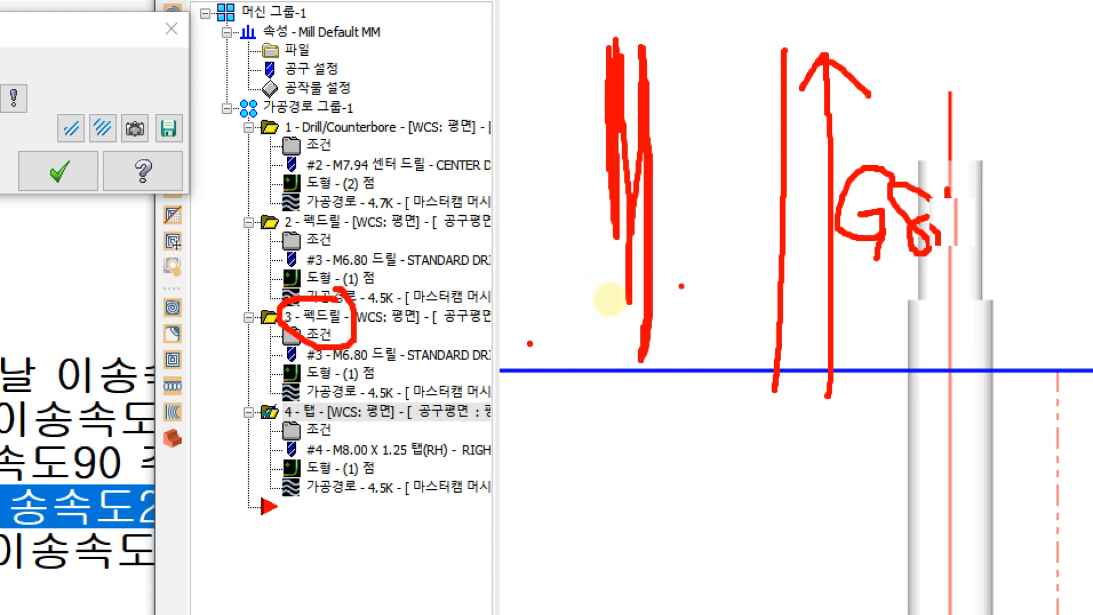
{"action": "key", "text": "Escape"}
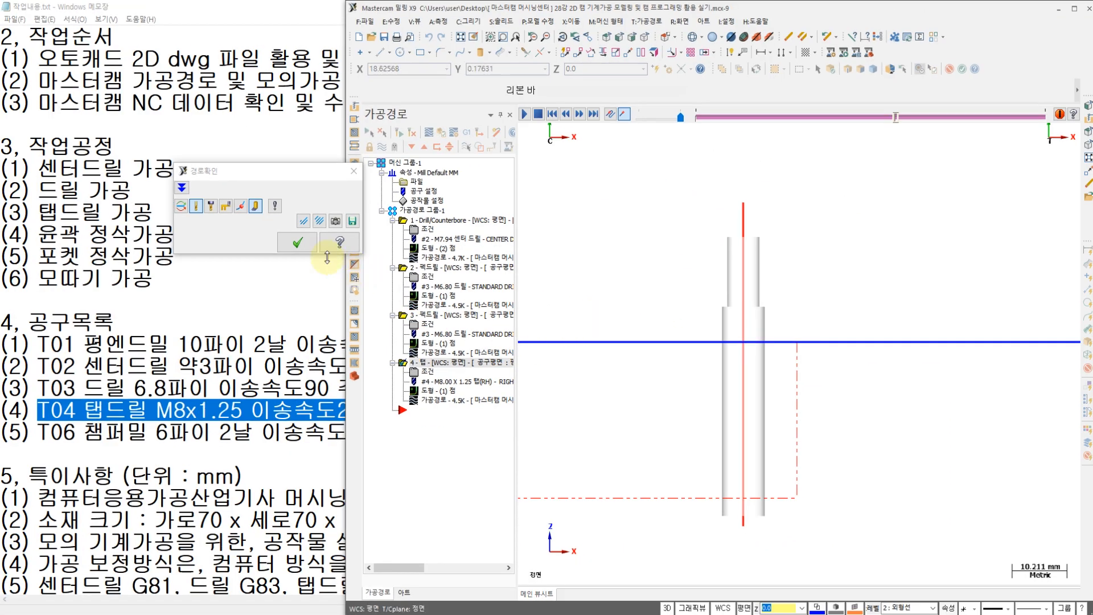
Step: Resume and stop the tapping operation's backplot, close it, and return to the top view showing the whole plate
{"action": "left_click", "coordinate": [526, 116]}
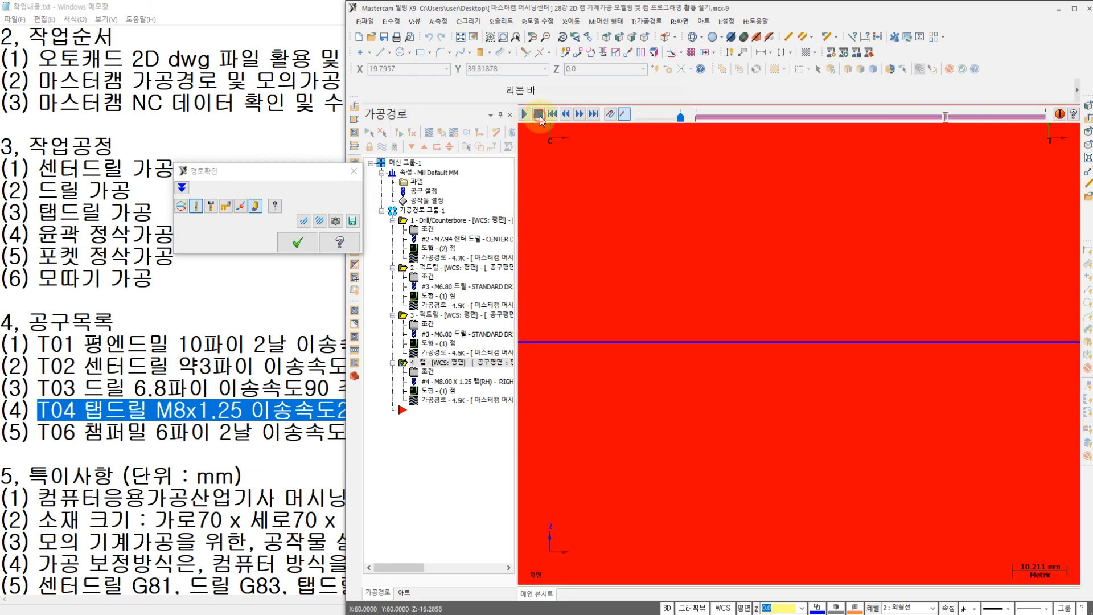
{"action": "left_click", "coordinate": [297, 242]}
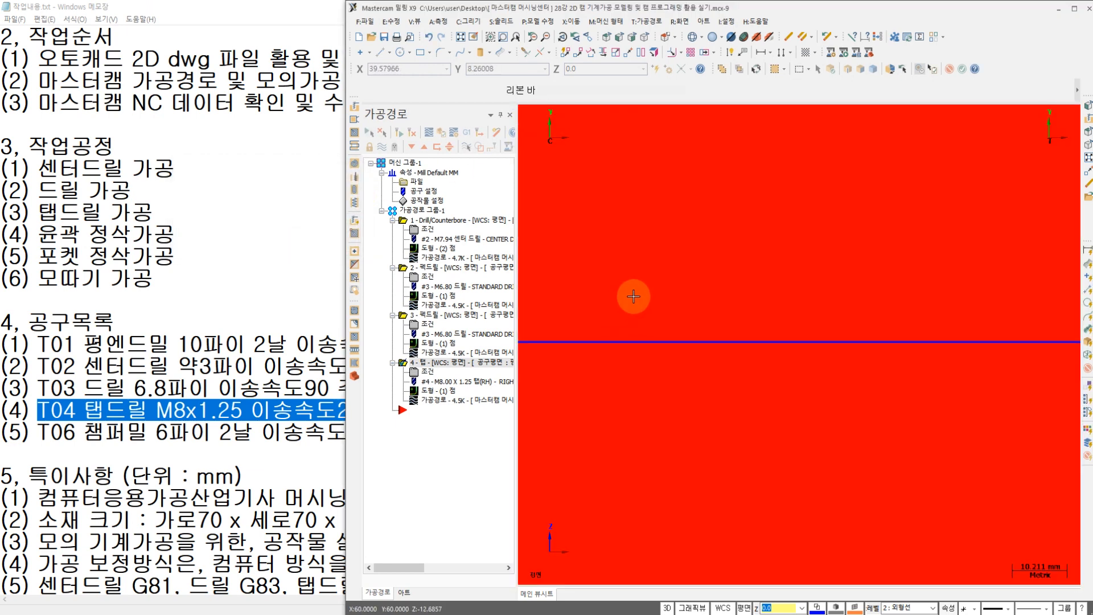
{"action": "scroll", "coordinate": [633, 296], "scroll_direction": "up", "scroll_amount": 2}
{"action": "scroll", "coordinate": [585, 367], "scroll_direction": "up", "scroll_amount": 2}
{"action": "scroll", "coordinate": [596, 334], "scroll_direction": "down", "scroll_amount": 4}
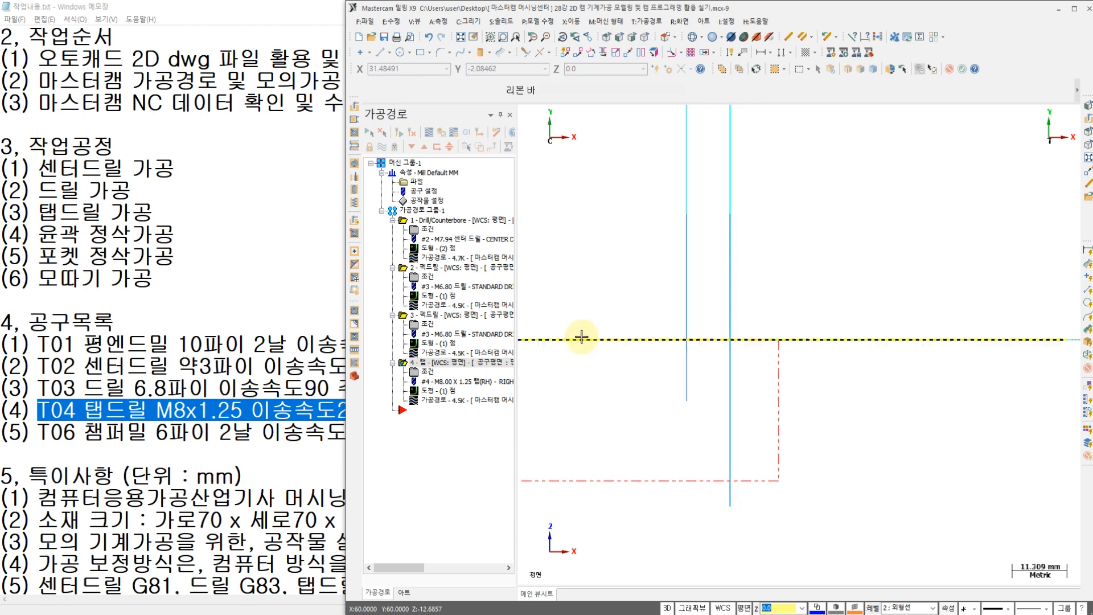
{"action": "scroll", "coordinate": [629, 310], "scroll_direction": "down", "scroll_amount": 1}
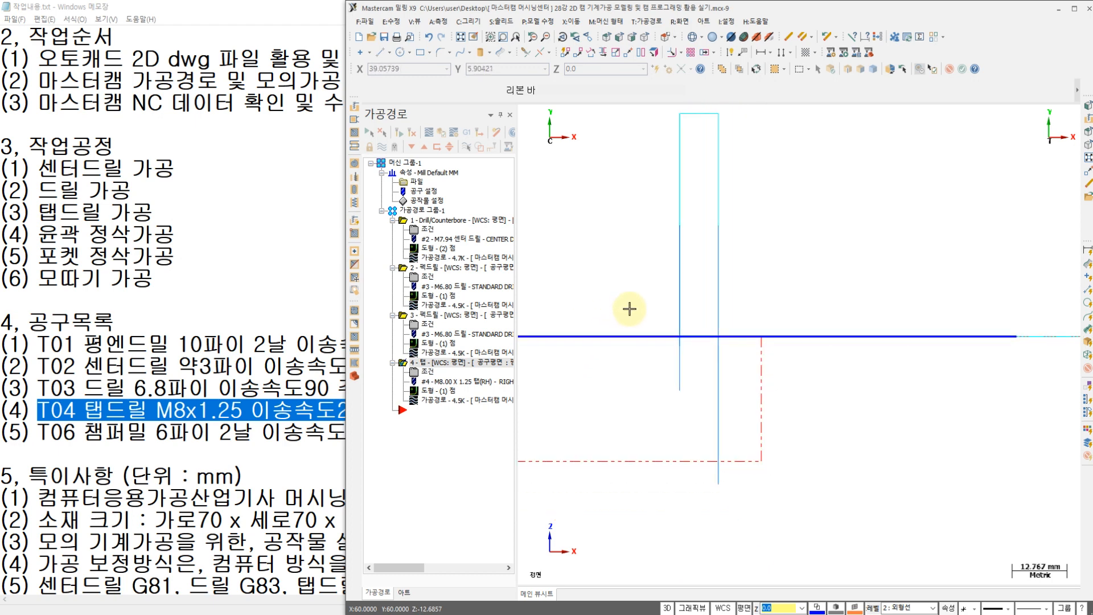
{"action": "right_click", "coordinate": [607, 244]}
{"action": "left_click", "coordinate": [710, 325]}
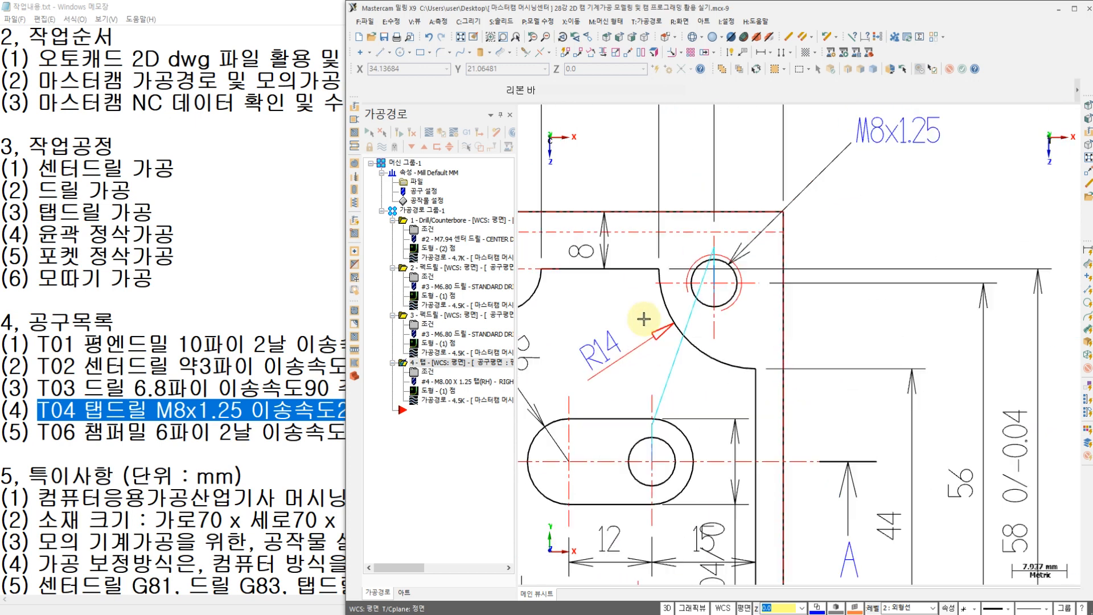
{"action": "scroll", "coordinate": [667, 298], "scroll_direction": "down", "scroll_amount": 6}
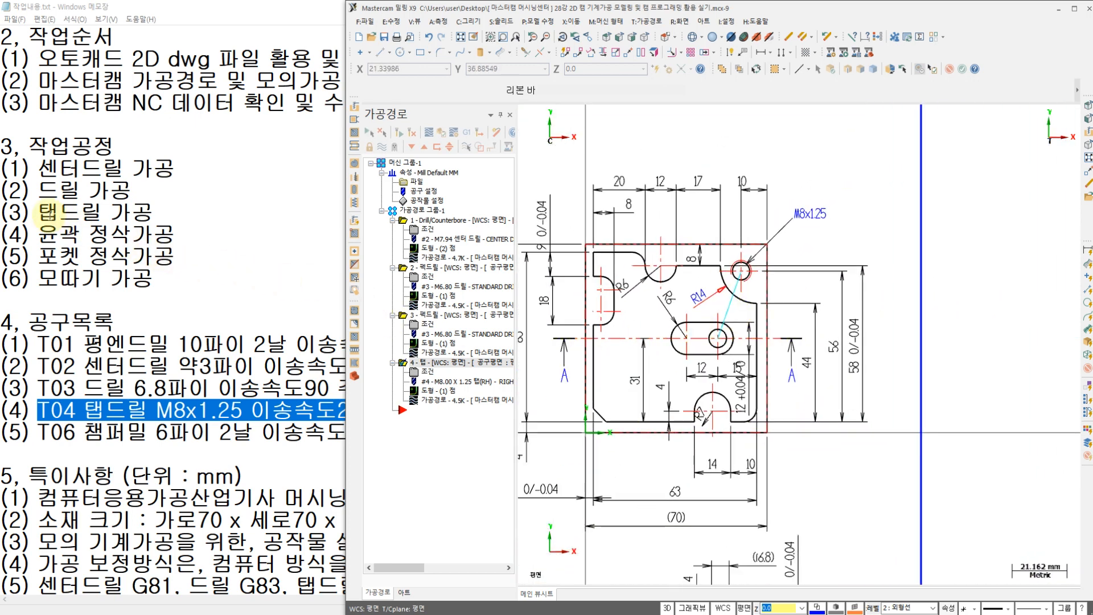
Step: Switch to the Notepad work notes, review the contour, pocket and chamfer processes with tools T01 and T06, and return to Mastercam
{"action": "left_click", "coordinate": [38, 235]}
{"action": "left_click", "coordinate": [44, 272]}
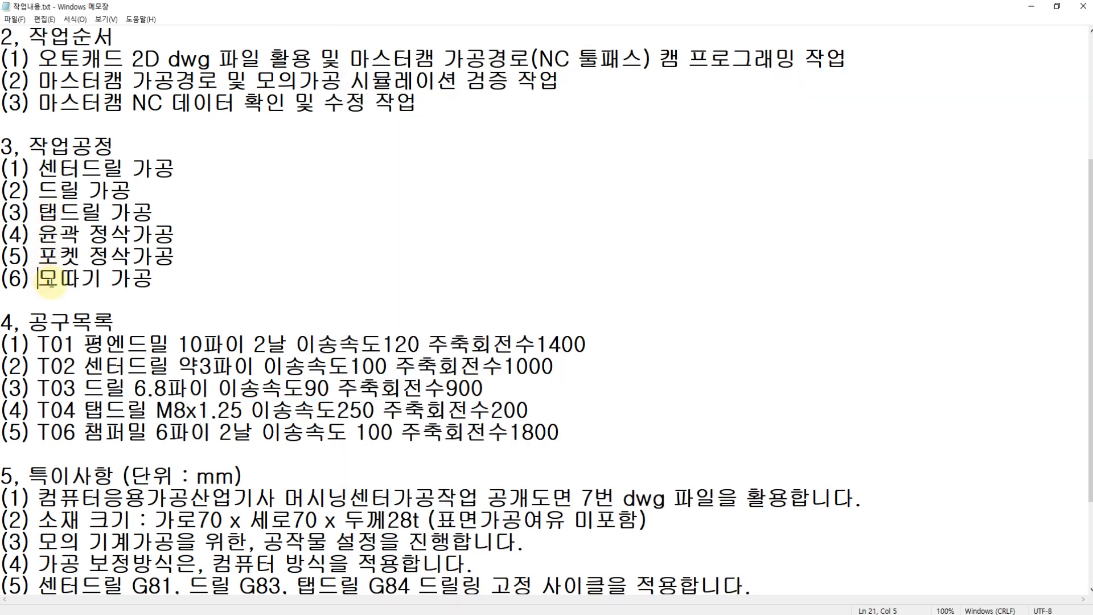
{"action": "left_click_drag", "start_coordinate": [35, 344], "coordinate": [592, 344]}
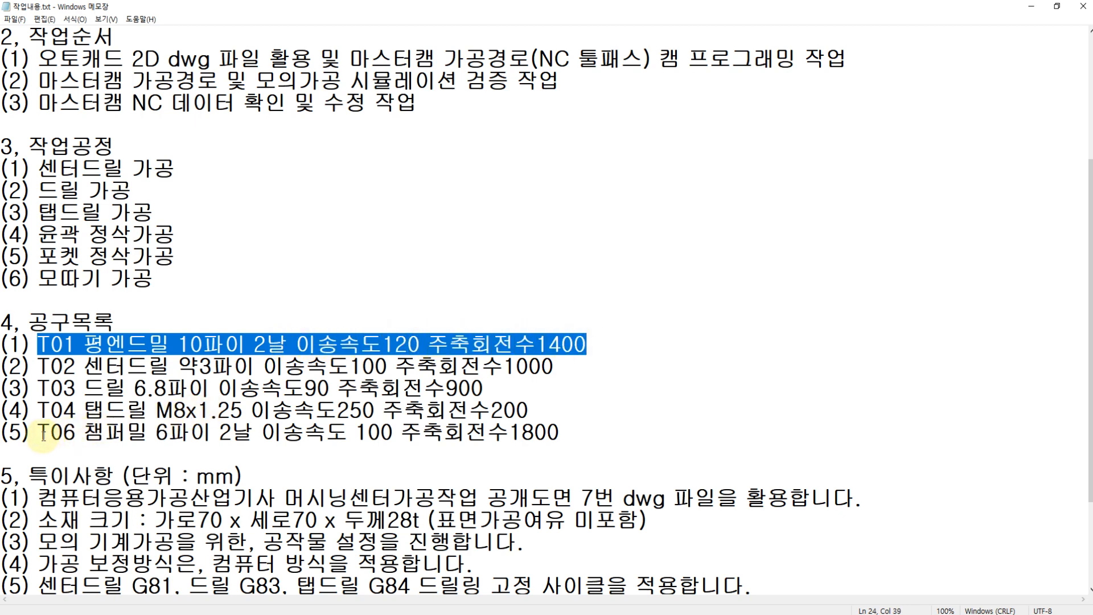
{"action": "left_click_drag", "start_coordinate": [35, 435], "coordinate": [583, 430]}
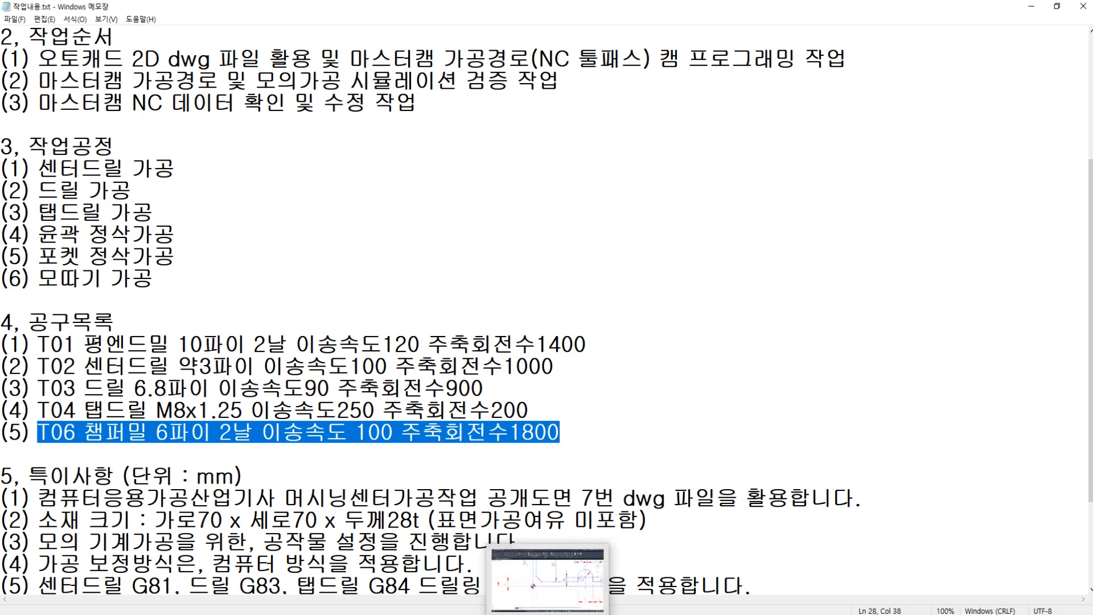
{"action": "left_click", "coordinate": [547, 614]}
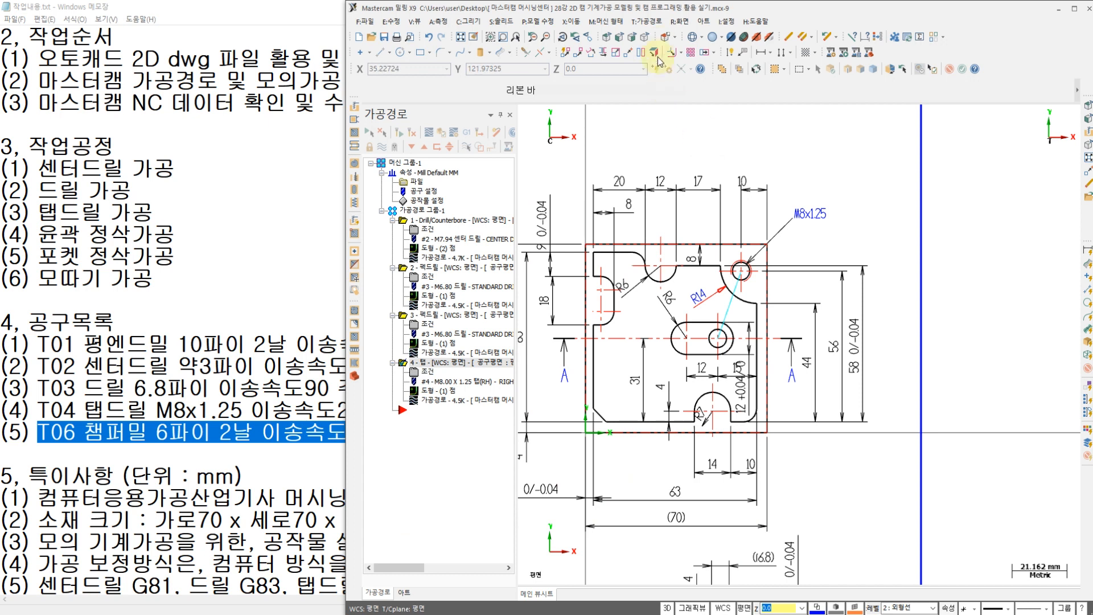
Step: Start a 2D contour toolpath and chain the plate's outer profile, starting upward from the lower end of its left edge
{"action": "left_click", "coordinate": [649, 21]}
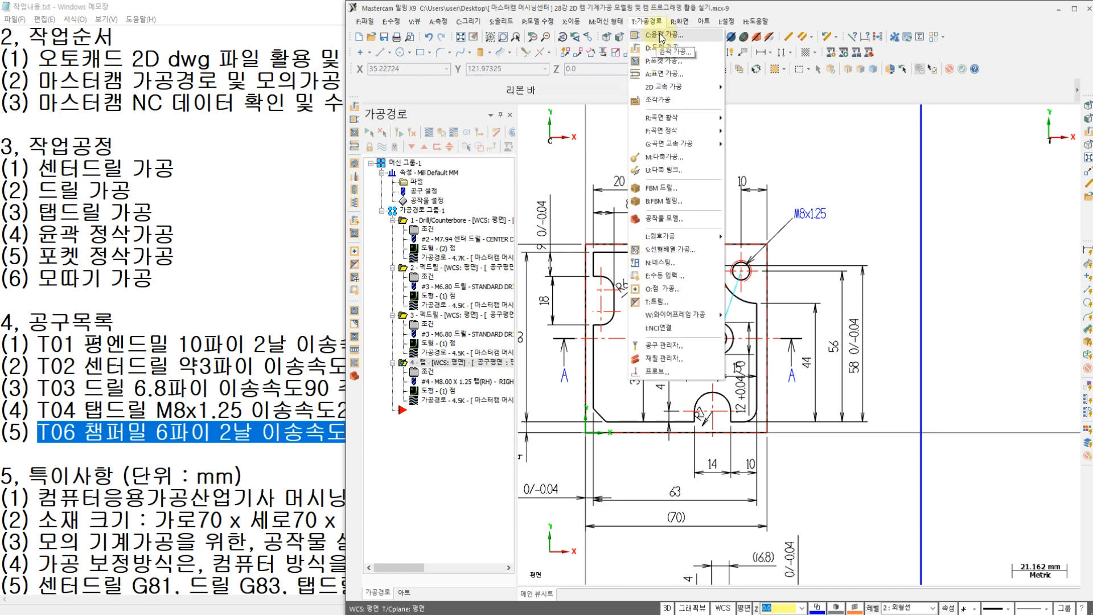
{"action": "left_click", "coordinate": [793, 131]}
{"action": "middle_click_drag", "start_coordinate": [689, 335], "coordinate": [711, 309]}
{"action": "scroll", "coordinate": [653, 327], "scroll_direction": "up", "scroll_amount": 3}
{"action": "scroll", "coordinate": [653, 327], "scroll_direction": "up", "scroll_amount": 2}
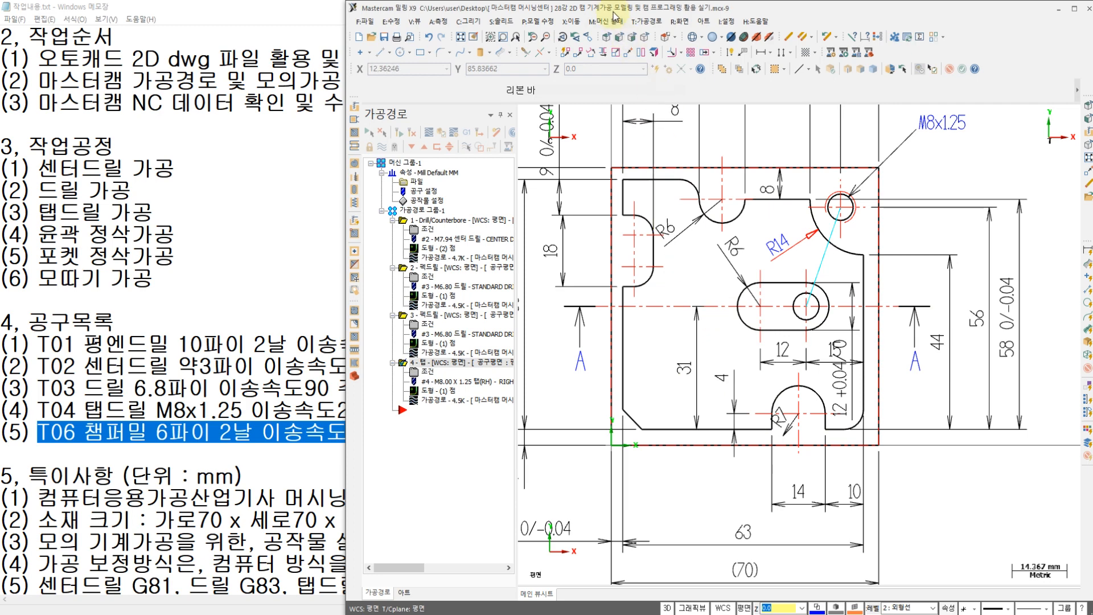
{"action": "left_click", "coordinate": [652, 23]}
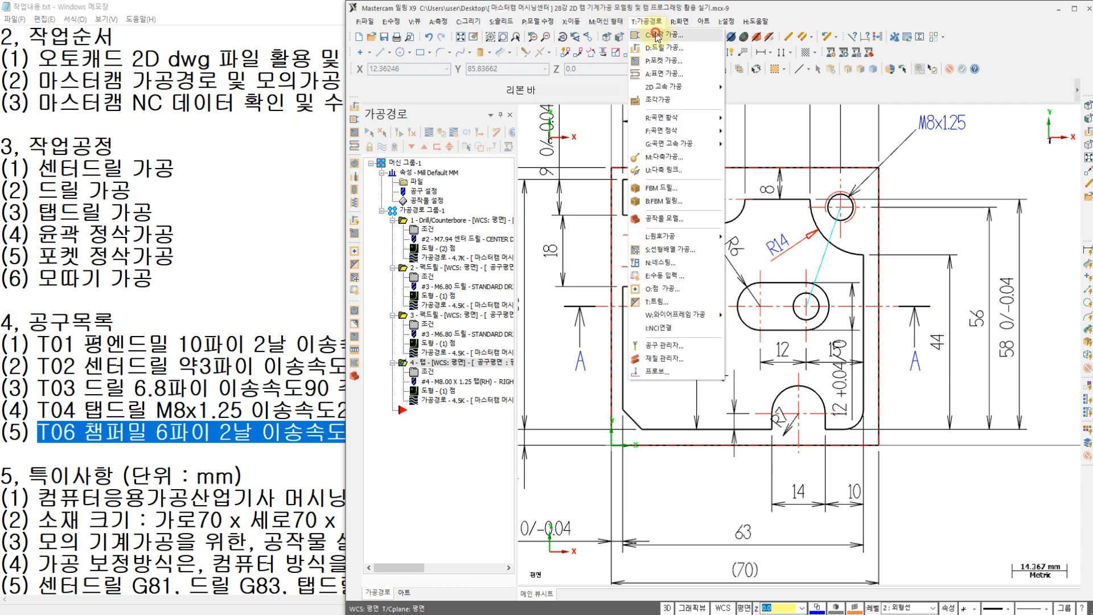
{"action": "left_click", "coordinate": [656, 35]}
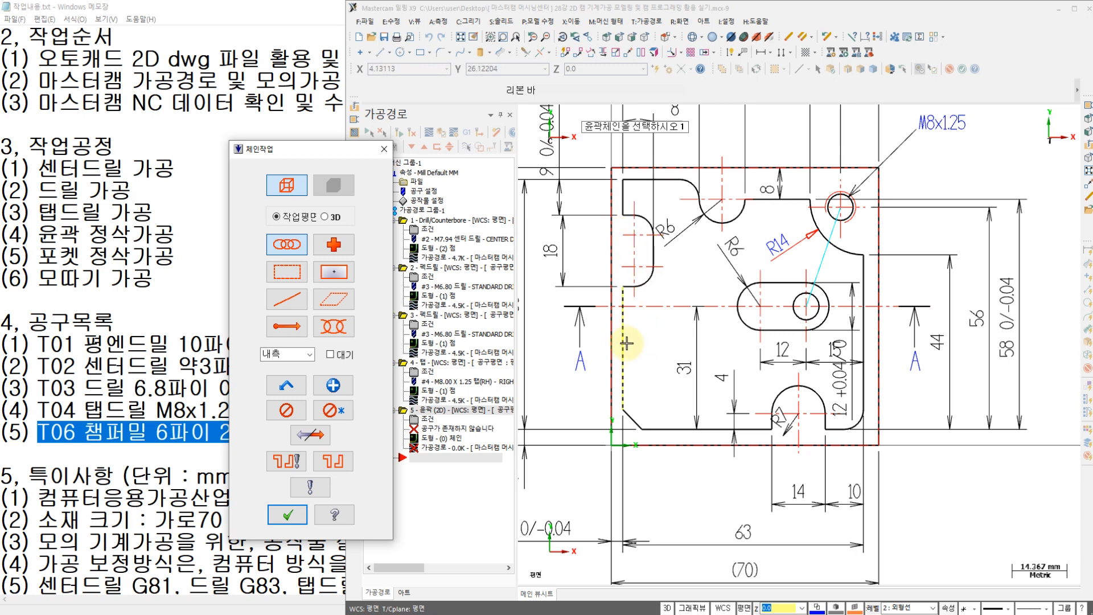
{"action": "left_click", "coordinate": [626, 387]}
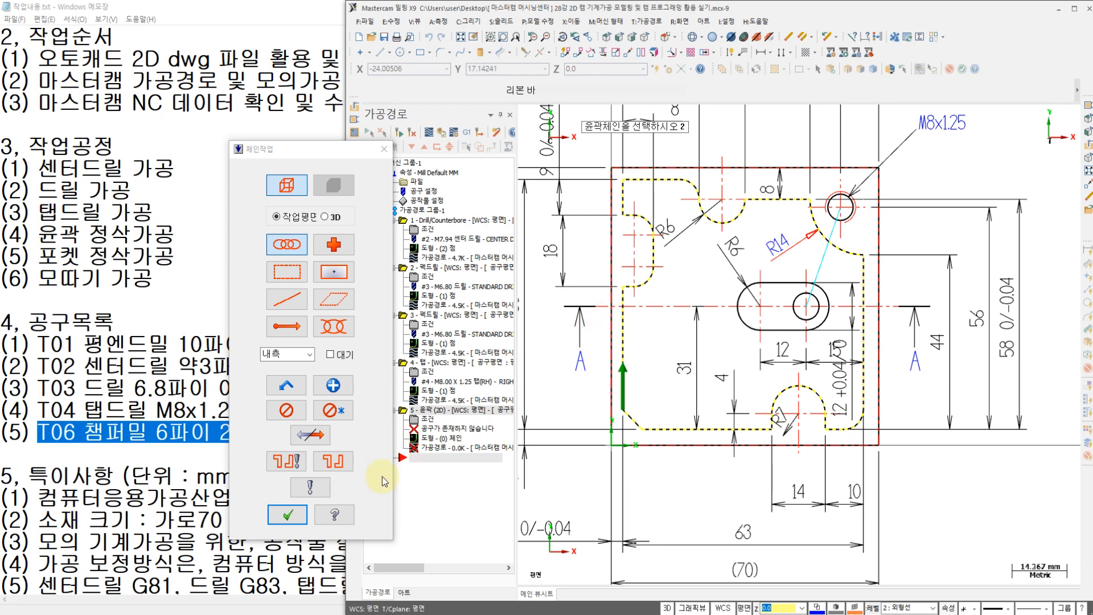
{"action": "left_click", "coordinate": [287, 515]}
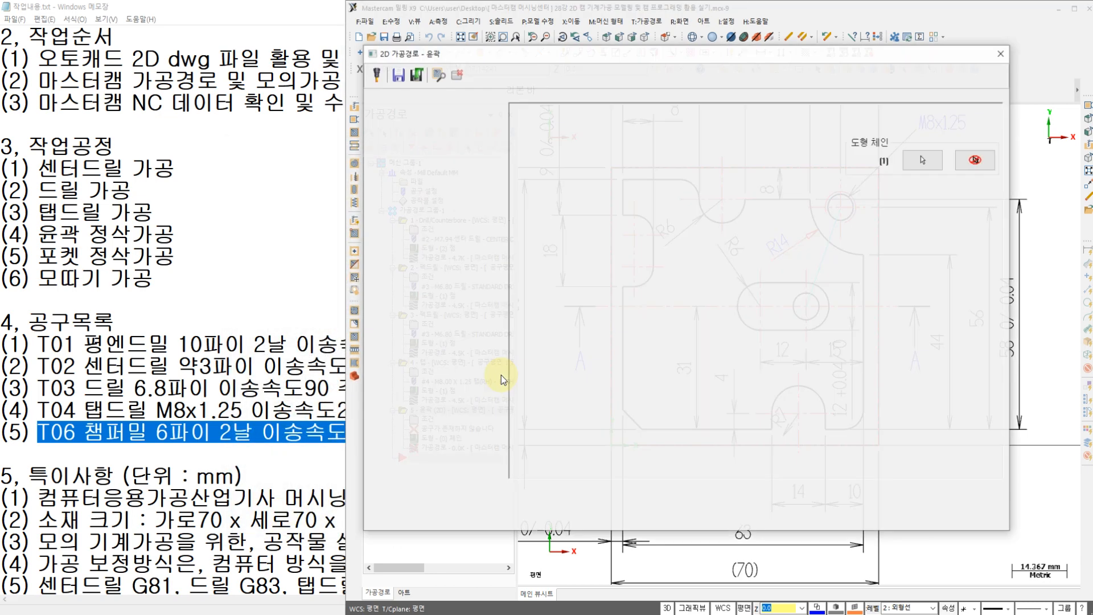
Step: Create a new flat end mill for the contour toolpath with a 10 mm cutting diameter, and proceed to its finishing properties
{"action": "left_click", "coordinate": [403, 118]}
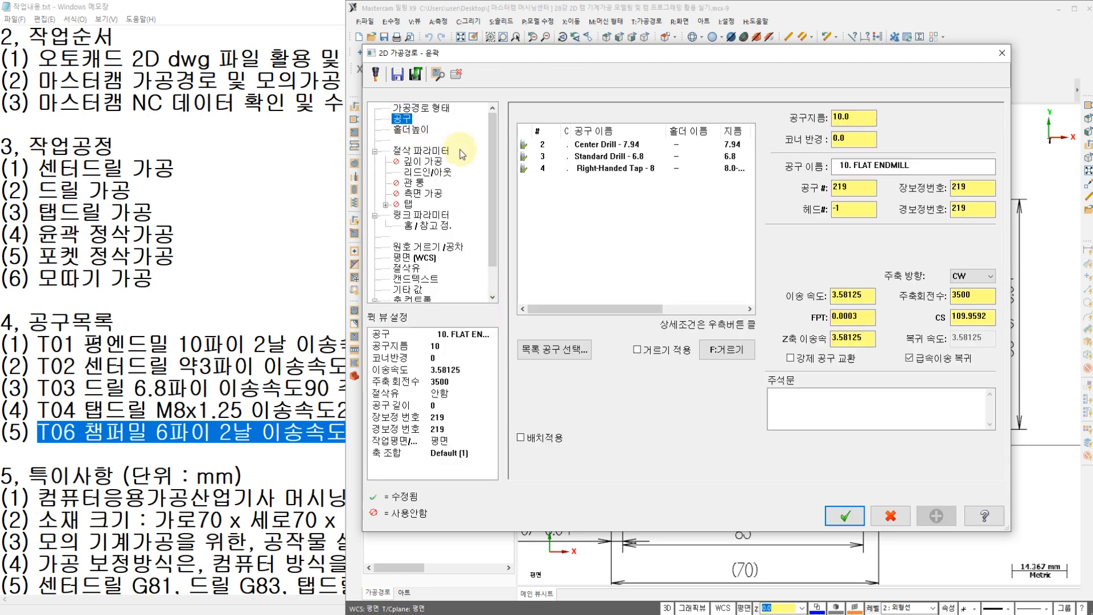
{"action": "right_click", "coordinate": [580, 219]}
{"action": "left_click", "coordinate": [607, 241]}
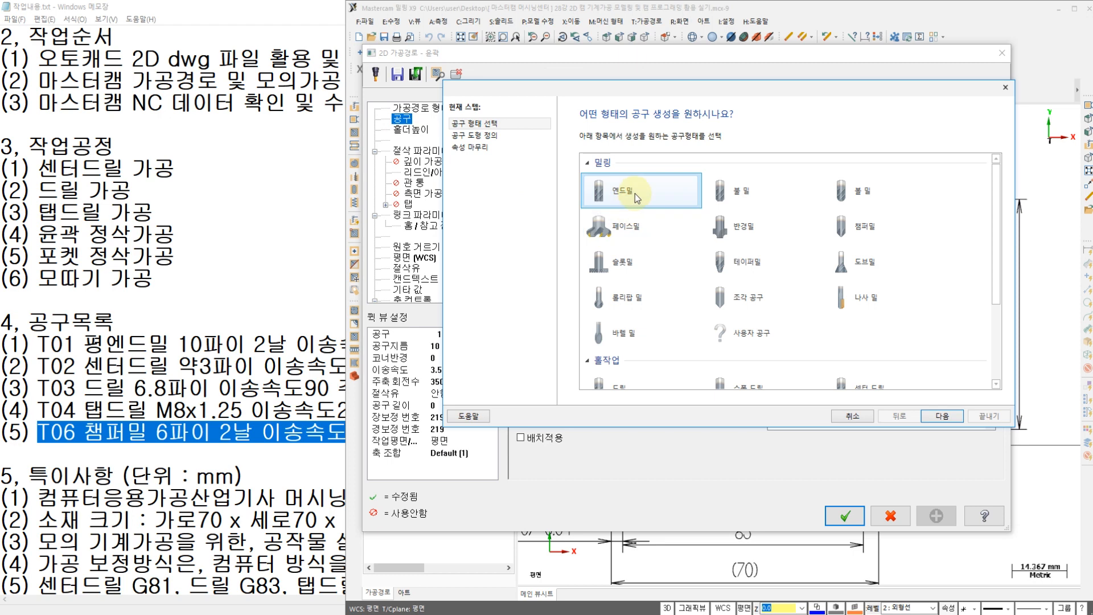
{"action": "left_click", "coordinate": [943, 415]}
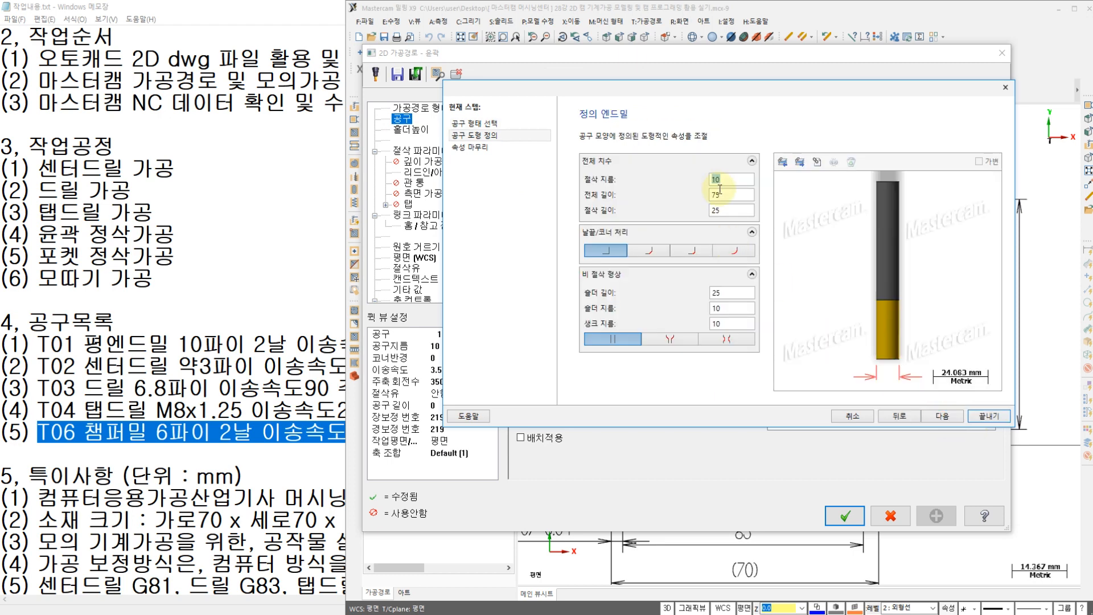
{"action": "left_click", "coordinate": [934, 416]}
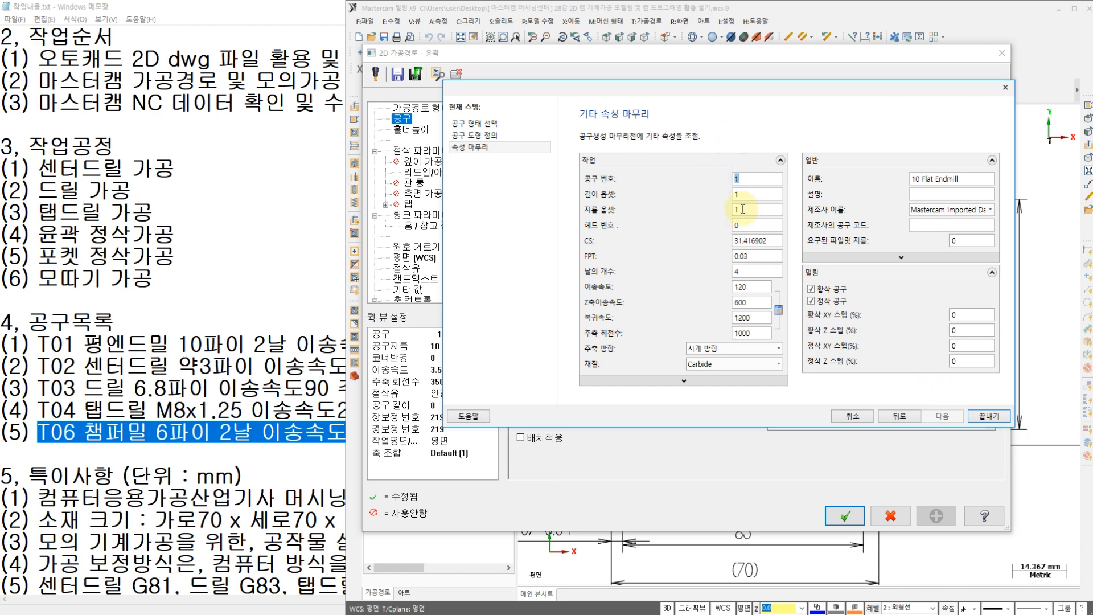
Step: Set the end mill to 2 flutes and a feed rate of 120, checking the T01 line in the Notepad work notes
{"action": "double_click", "coordinate": [741, 272]}
{"action": "type", "text": "2"}
{"action": "double_click", "coordinate": [752, 287]}
{"action": "type", "text": "60"}
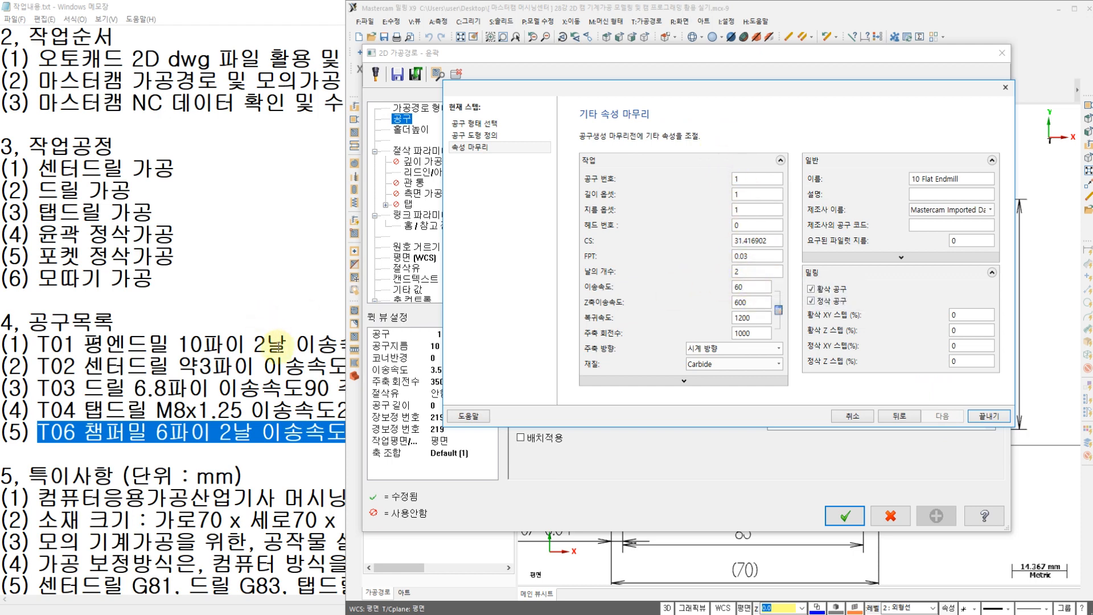
{"action": "left_click", "coordinate": [279, 345]}
{"action": "left_click_drag", "start_coordinate": [300, 340], "coordinate": [587, 343]}
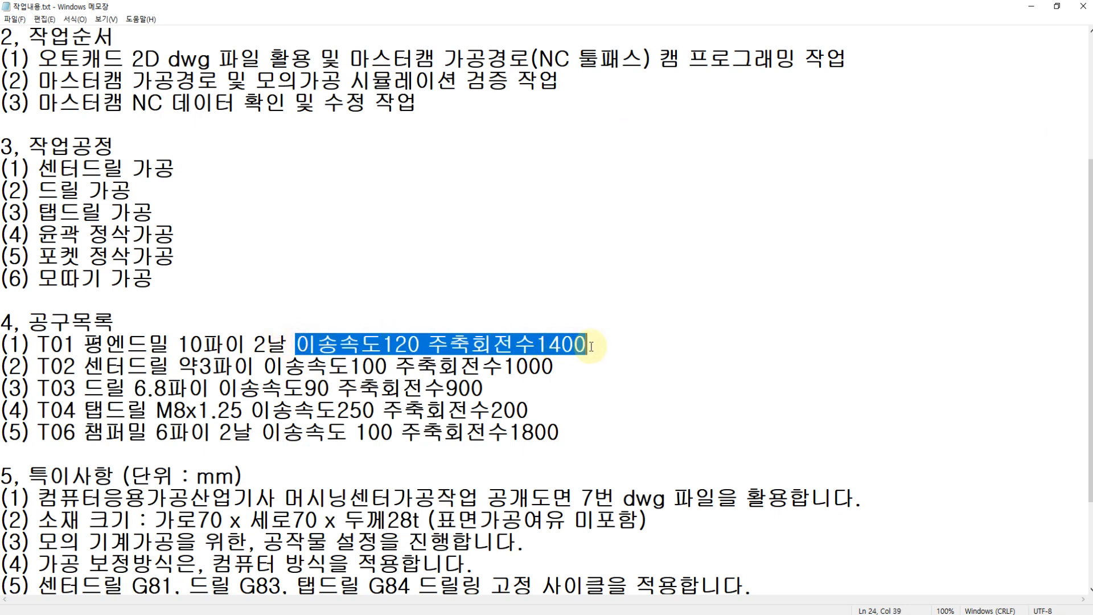
{"action": "key", "text": "alt+Tab"}
{"action": "type", "text": "120"}
Step: Set the end mill's Z-axis feed rate to 120, its retract rate to 0 and its spindle speed to 1400
{"action": "left_click", "coordinate": [752, 304]}
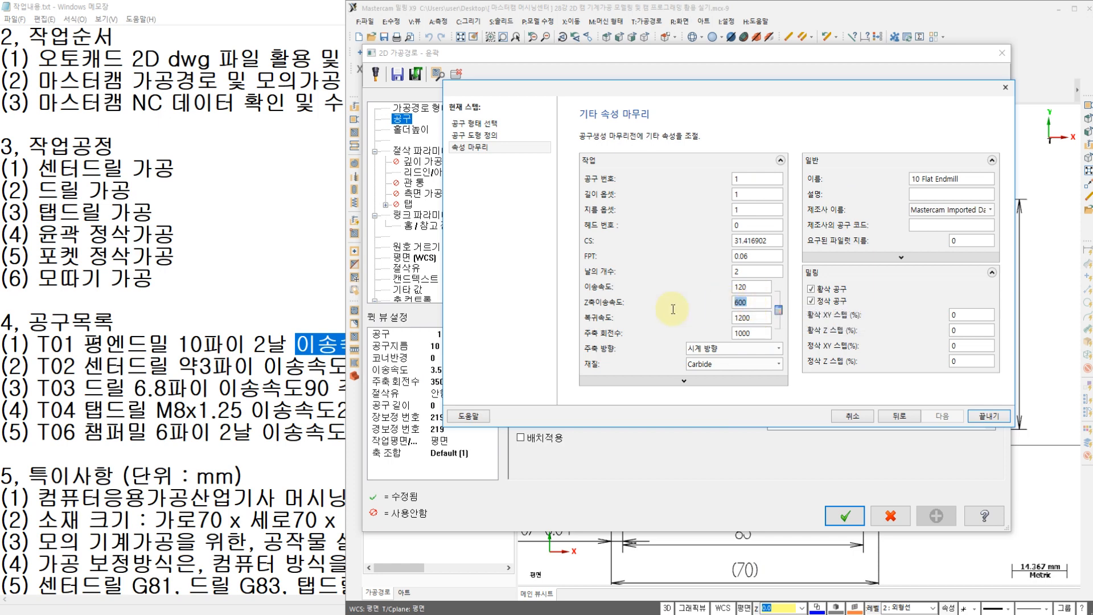
{"action": "left_click", "coordinate": [766, 322]}
{"action": "type", "text": "0"}
{"action": "left_click", "coordinate": [751, 289]}
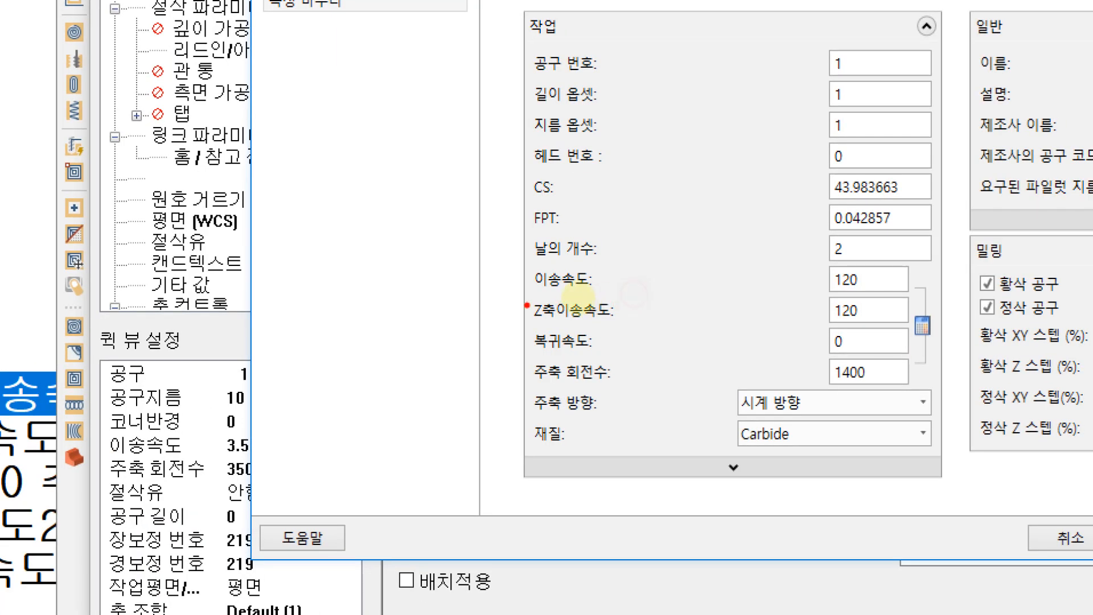
{"action": "left_click_drag", "start_coordinate": [522, 290], "coordinate": [607, 288]}
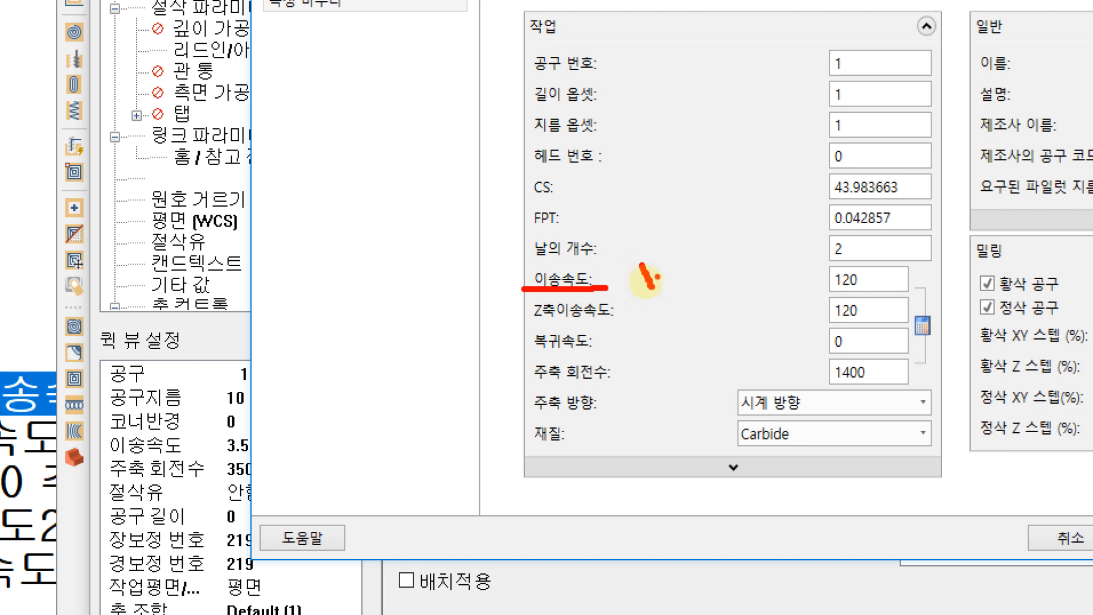
{"action": "left_click_drag", "start_coordinate": [669, 265], "coordinate": [690, 298]}
{"action": "left_click_drag", "start_coordinate": [757, 264], "coordinate": [743, 288]}
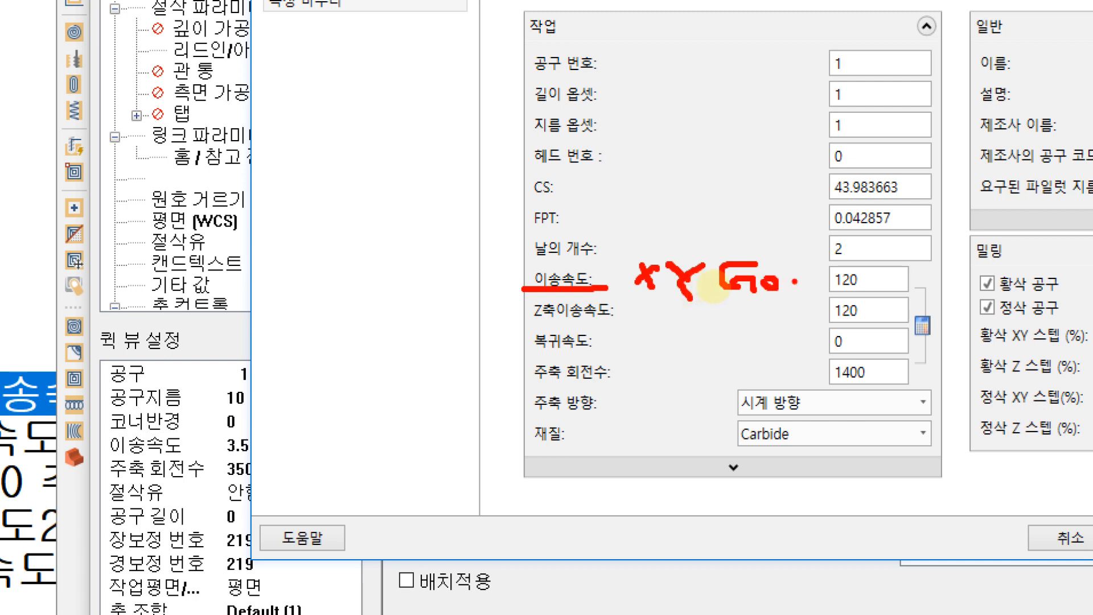
{"action": "left_click_drag", "start_coordinate": [510, 321], "coordinate": [638, 313]}
{"action": "mouse_move", "coordinate": [401, 313]}
{"action": "left_mouse_down"}
{"action": "mouse_move", "coordinate": [422, 342]}
{"action": "mouse_move", "coordinate": [437, 323]}
{"action": "left_mouse_up"}
{"action": "mouse_move", "coordinate": [424, 375]}
{"action": "left_mouse_down"}
{"action": "mouse_move", "coordinate": [411, 405]}
{"action": "mouse_move", "coordinate": [424, 404]}
{"action": "left_mouse_up"}
{"action": "mouse_move", "coordinate": [411, 396]}
{"action": "left_mouse_down"}
{"action": "mouse_move", "coordinate": [431, 389]}
{"action": "mouse_move", "coordinate": [434, 410]}
{"action": "mouse_move", "coordinate": [462, 401]}
{"action": "left_mouse_up"}
{"action": "left_click_drag", "start_coordinate": [463, 377], "coordinate": [500, 410]}
{"action": "mouse_move", "coordinate": [499, 269]}
{"action": "left_mouse_down"}
{"action": "mouse_move", "coordinate": [528, 271]}
{"action": "mouse_move", "coordinate": [495, 344]}
{"action": "mouse_move", "coordinate": [525, 340]}
{"action": "left_mouse_up"}
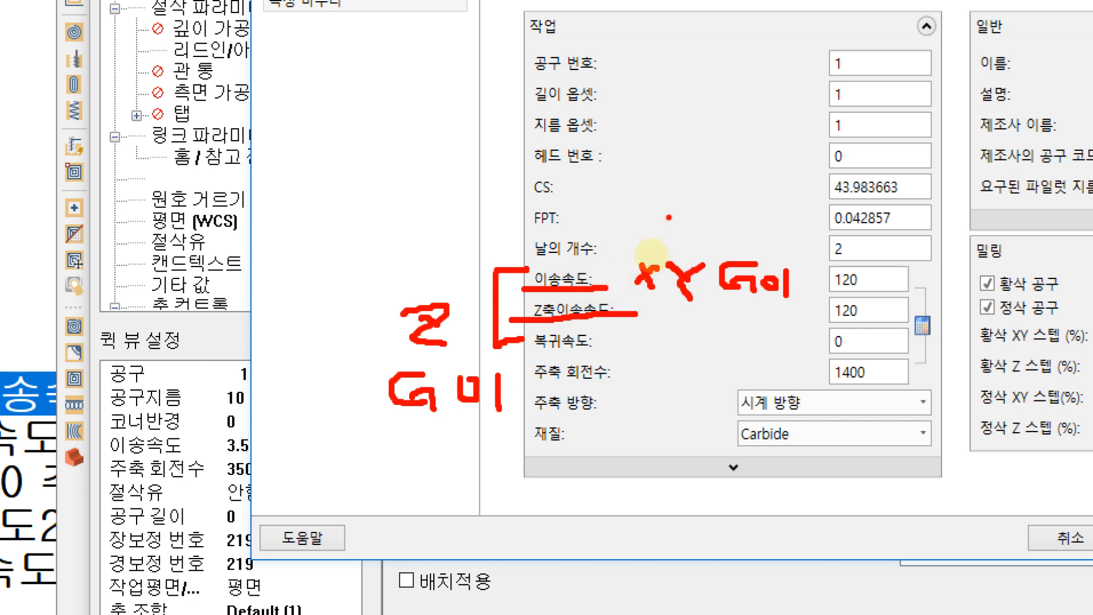
{"action": "mouse_move", "coordinate": [370, 25]}
{"action": "left_mouse_down"}
{"action": "mouse_move", "coordinate": [377, 215]}
{"action": "mouse_move", "coordinate": [411, 196]}
{"action": "left_mouse_up"}
{"action": "mouse_move", "coordinate": [387, 230]}
{"action": "left_mouse_down"}
{"action": "mouse_move", "coordinate": [512, 218]}
{"action": "mouse_move", "coordinate": [519, 143]}
{"action": "left_mouse_up"}
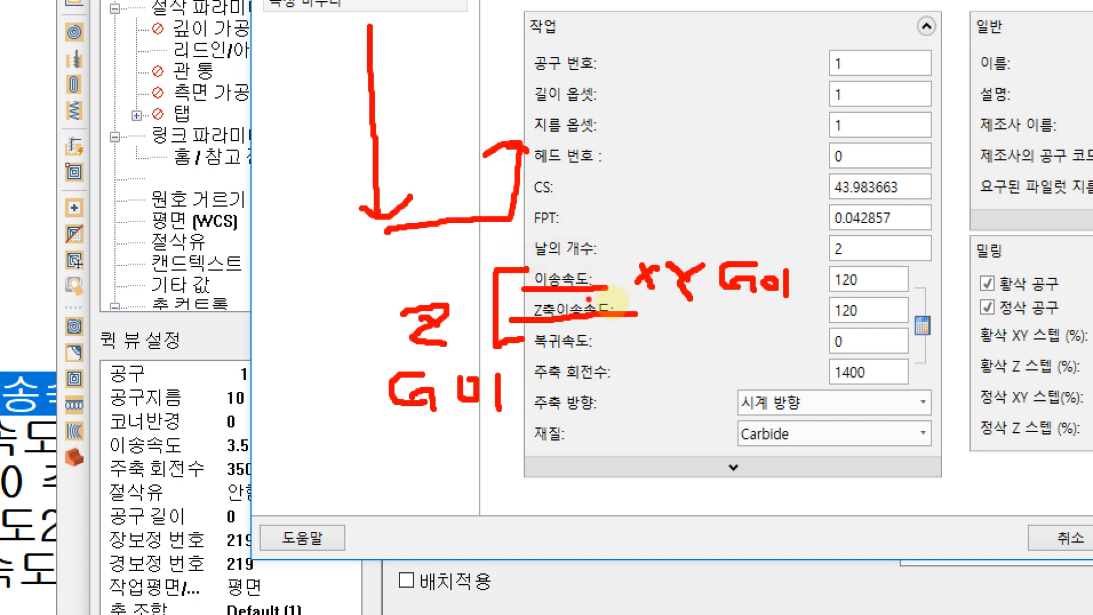
{"action": "mouse_move", "coordinate": [876, 311]}
{"action": "left_mouse_down"}
{"action": "mouse_move", "coordinate": [804, 301]}
{"action": "mouse_move", "coordinate": [894, 279]}
{"action": "mouse_move", "coordinate": [877, 331]}
{"action": "left_mouse_up"}
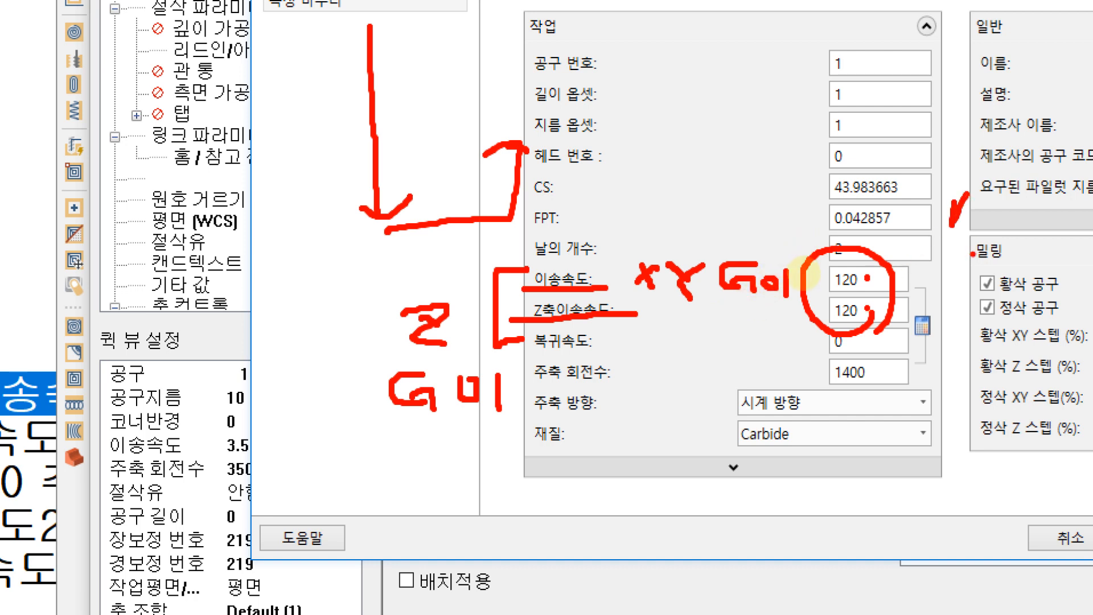
{"action": "left_click_drag", "start_coordinate": [960, 246], "coordinate": [965, 253]}
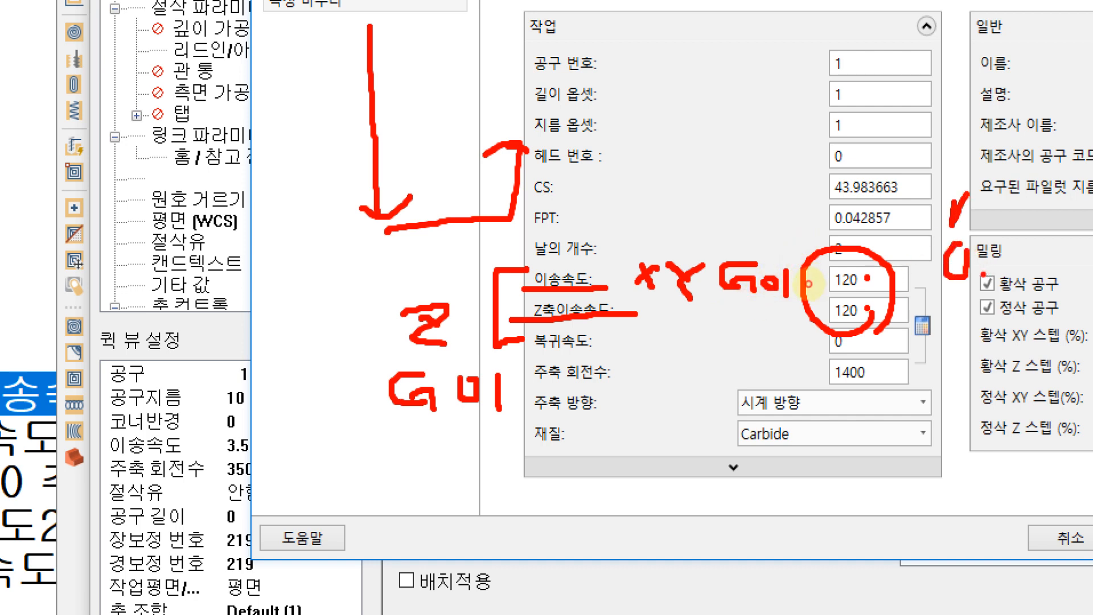
{"action": "left_click_drag", "start_coordinate": [650, 71], "coordinate": [721, 73]}
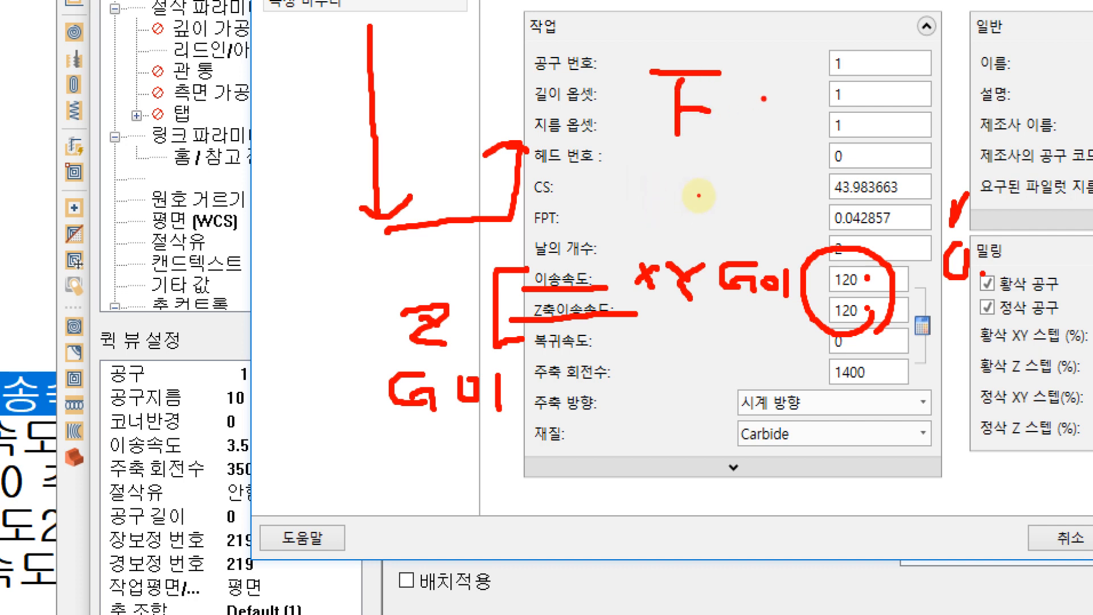
{"action": "left_click_drag", "start_coordinate": [762, 103], "coordinate": [770, 90]}
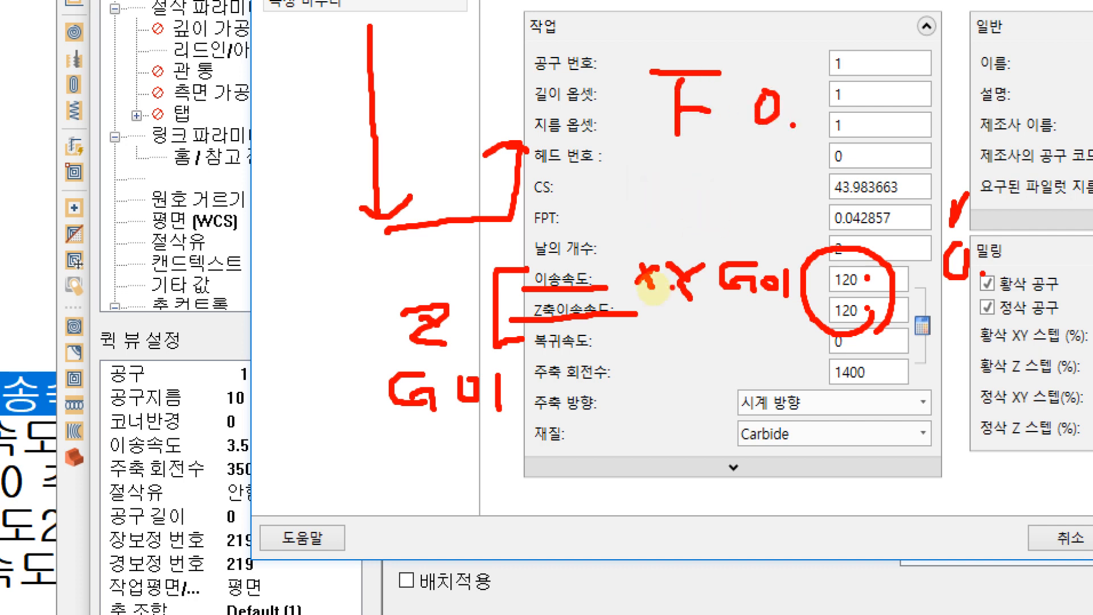
{"action": "left_click_drag", "start_coordinate": [650, 154], "coordinate": [804, 139]}
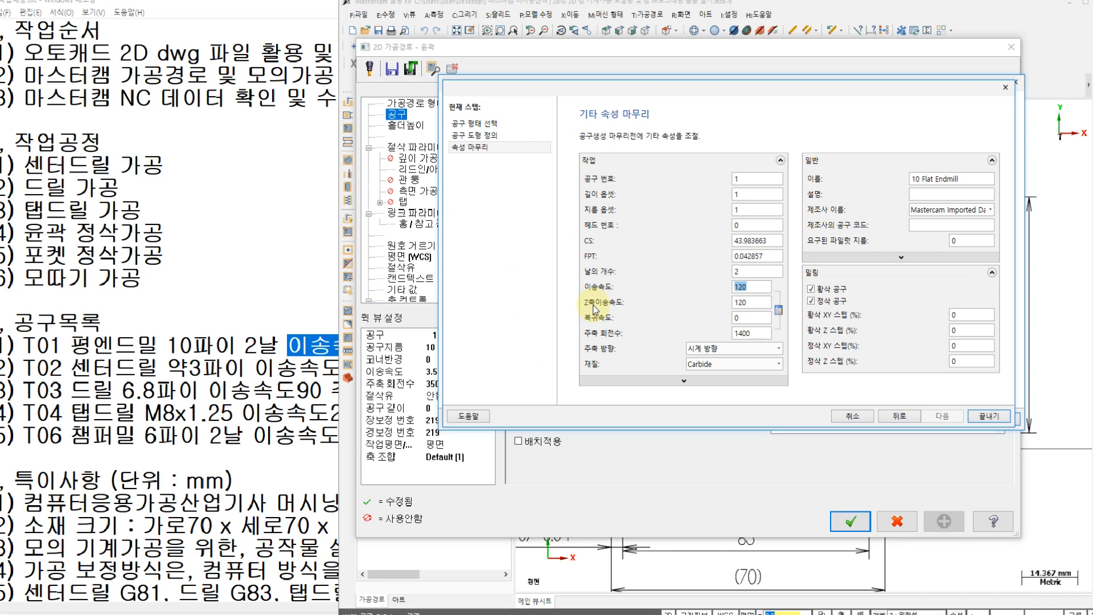
Step: Finish creating the 10 mm flat end mill and go through the contour's cut parameters to its depth cut settings
{"action": "double_click", "coordinate": [839, 289]}
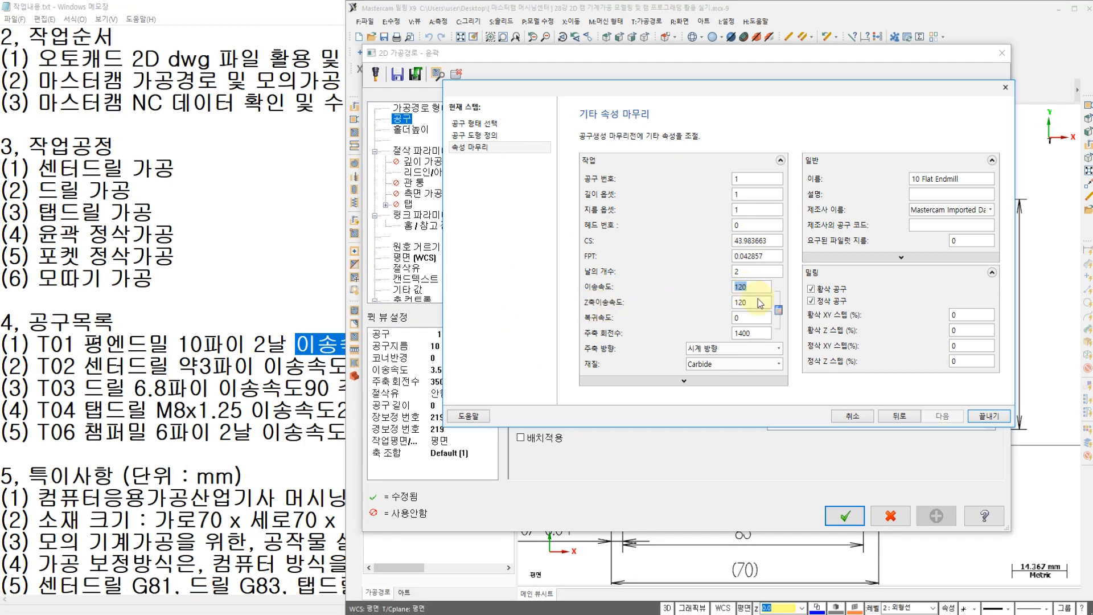
{"action": "left_click", "coordinate": [984, 416]}
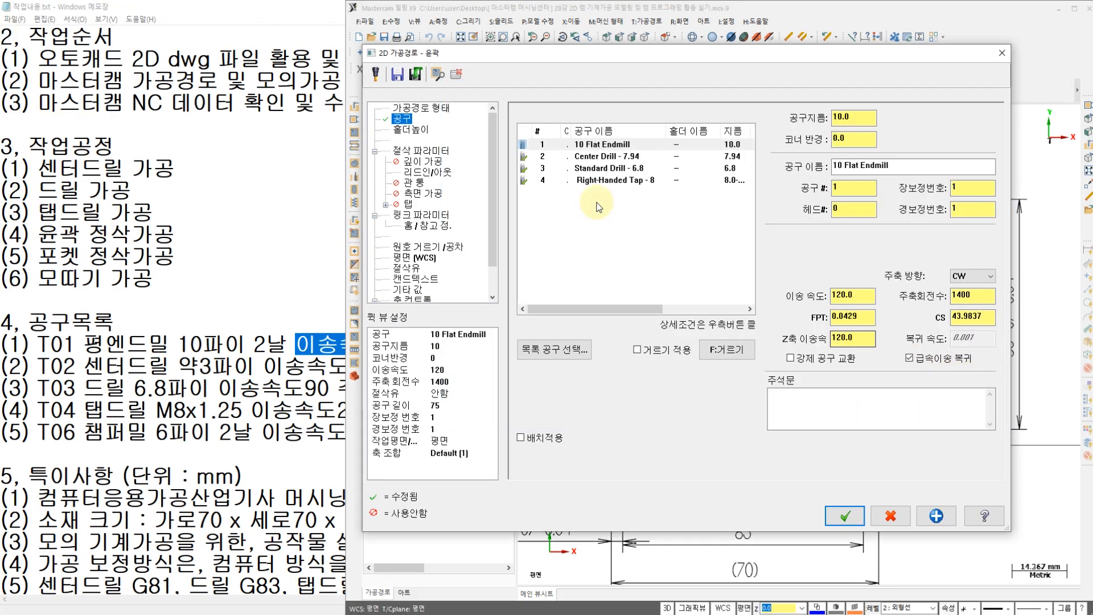
{"action": "left_click", "coordinate": [421, 150]}
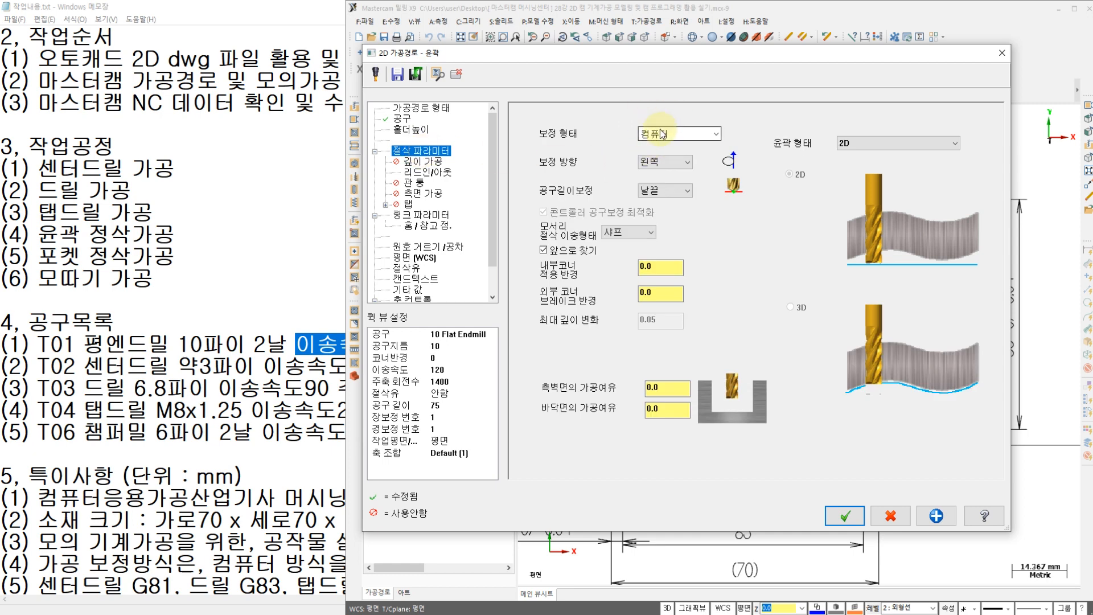
{"action": "left_click", "coordinate": [420, 164]}
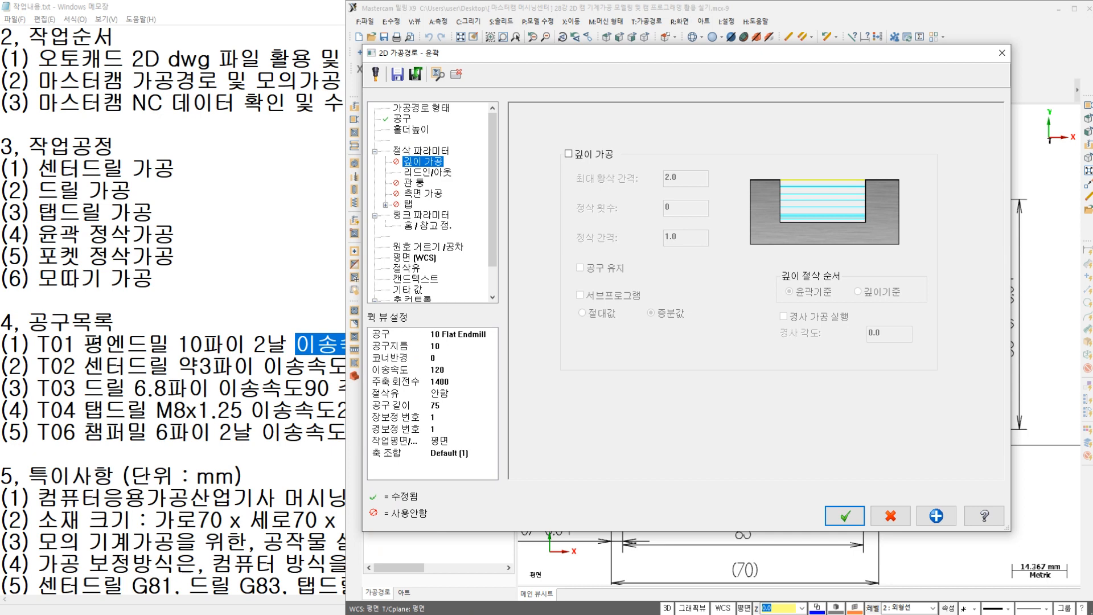
Step: Check the profile depth in the PDF drawing, and enable the clearance height at 50 and set the depth to -5 in the linking parameters
{"action": "left_click", "coordinate": [341, 614]}
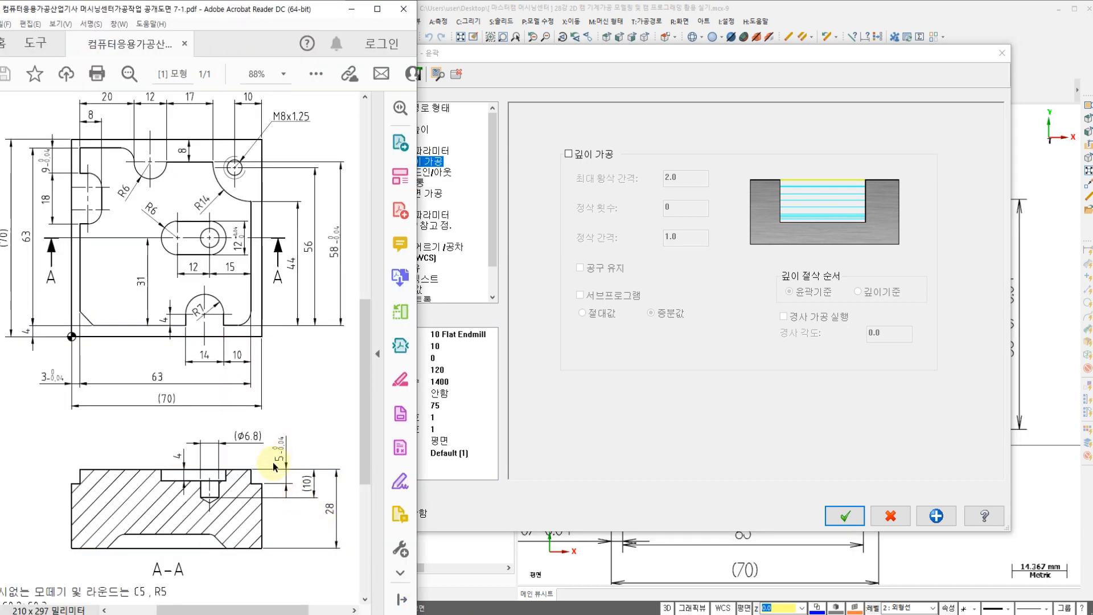
{"action": "left_click", "coordinate": [575, 290]}
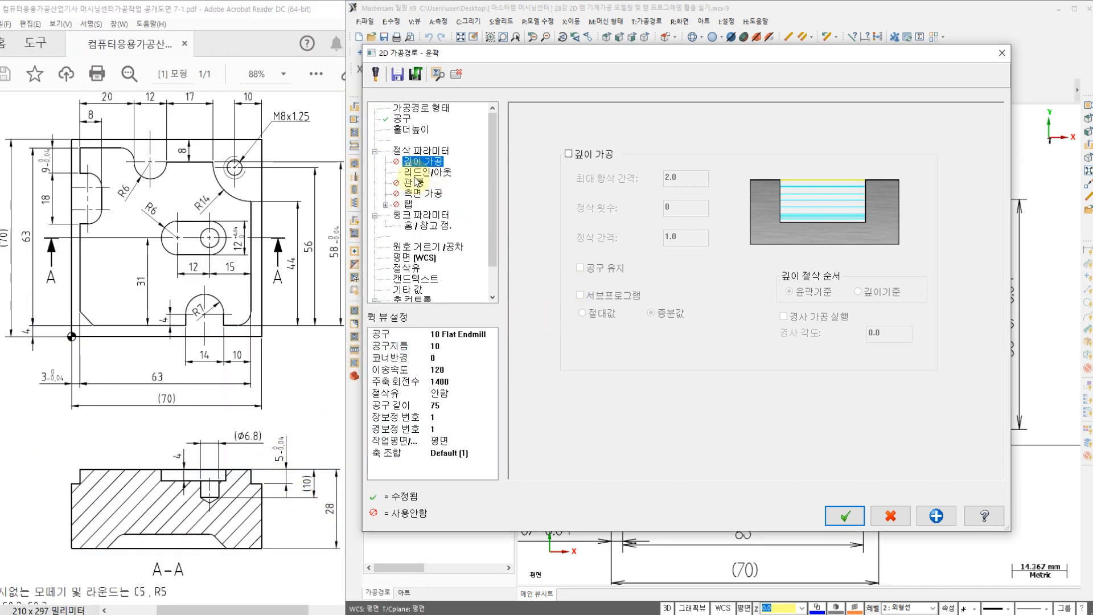
{"action": "left_click", "coordinate": [420, 194]}
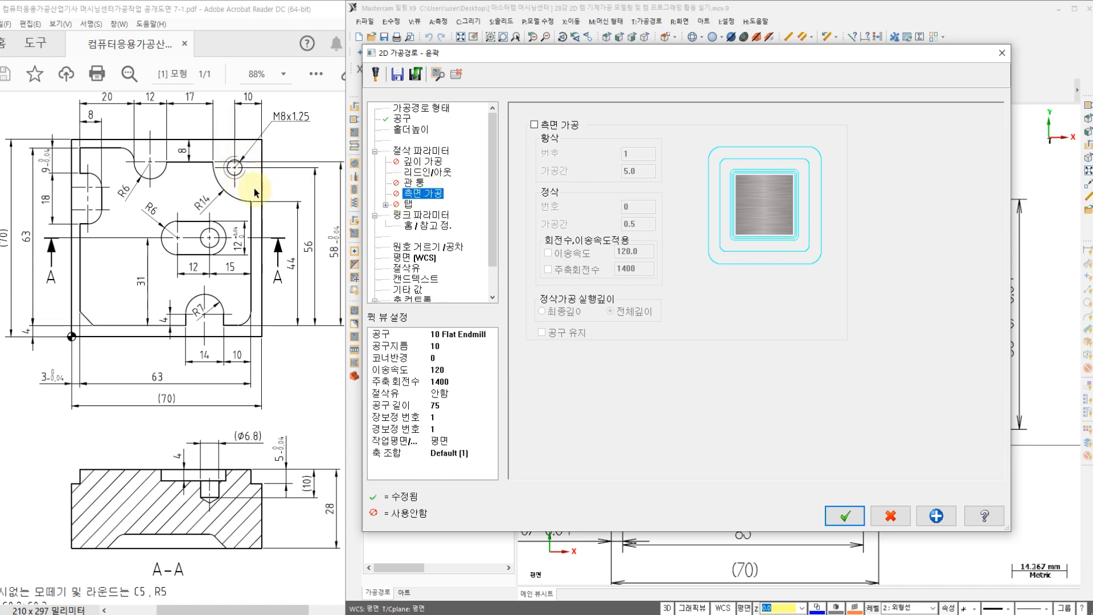
{"action": "left_click", "coordinate": [421, 217]}
{"action": "left_click", "coordinate": [671, 123]}
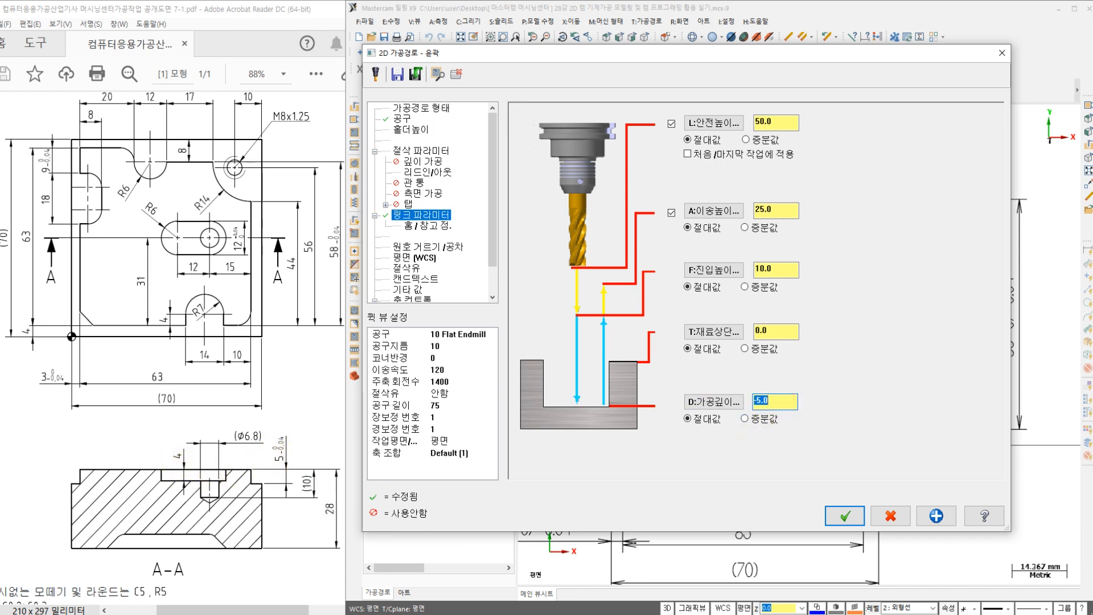
Step: Set the contour's Flood coolant to On and generate the toolpath
{"action": "left_click", "coordinate": [411, 268]}
{"action": "left_click", "coordinate": [759, 196]}
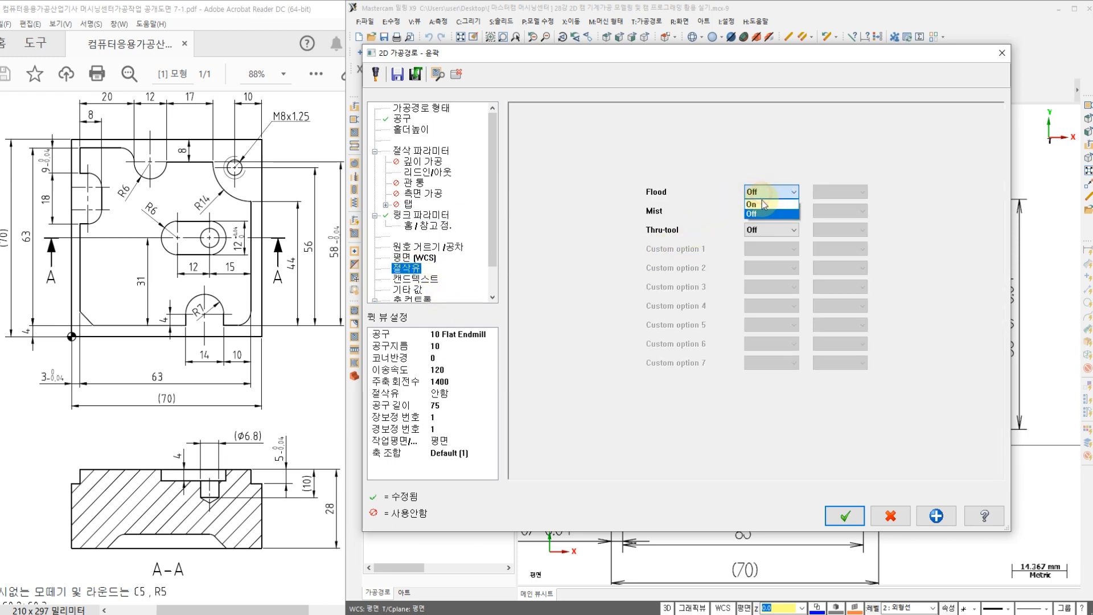
{"action": "left_click", "coordinate": [752, 205]}
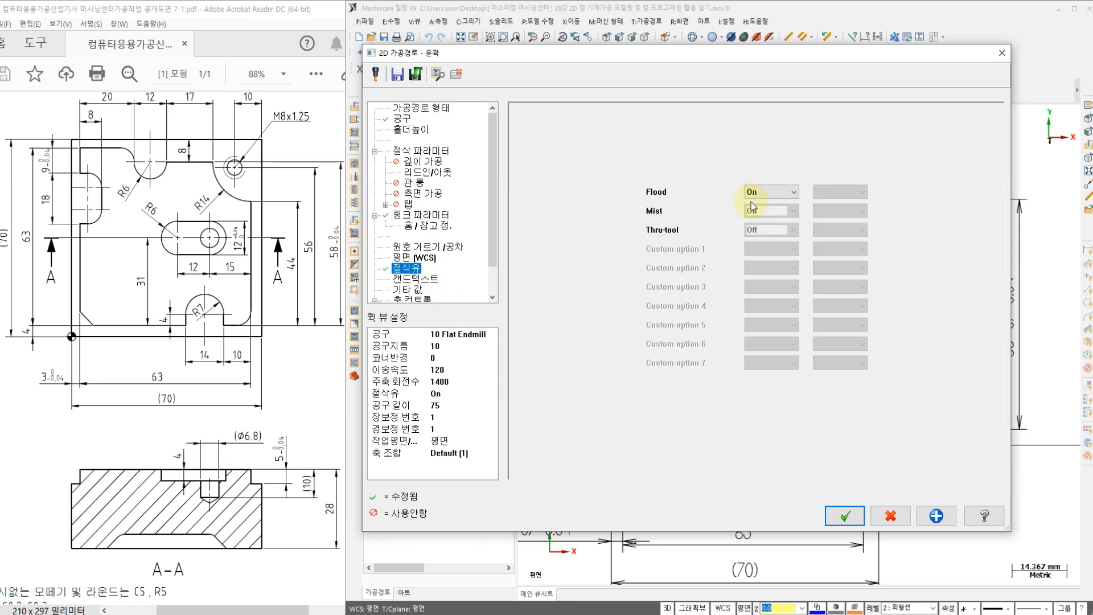
{"action": "left_click", "coordinate": [845, 517]}
{"action": "scroll", "coordinate": [598, 319], "scroll_direction": "up", "scroll_amount": 2}
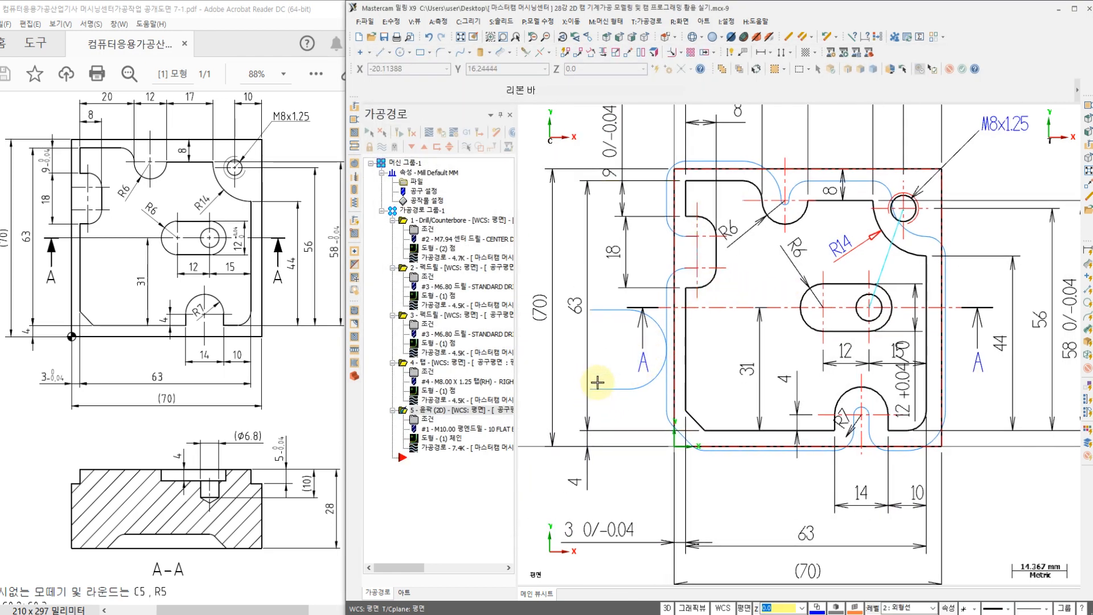
Step: Backplot the 2D contour operation and play the end mill's motion around the plate's outer profile
{"action": "left_click", "coordinate": [429, 451]}
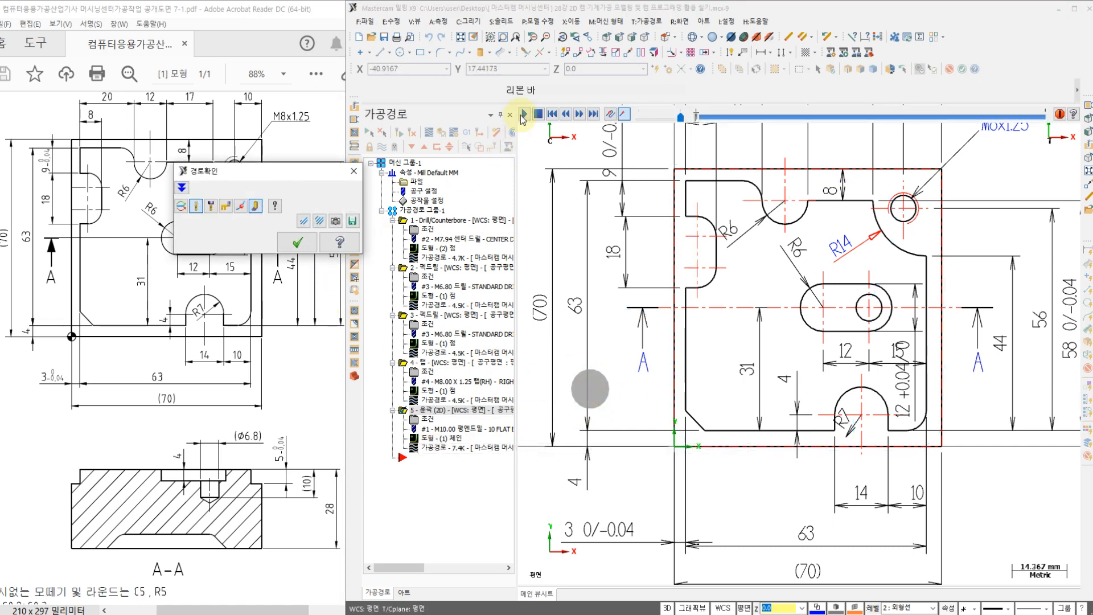
{"action": "left_click", "coordinate": [525, 116]}
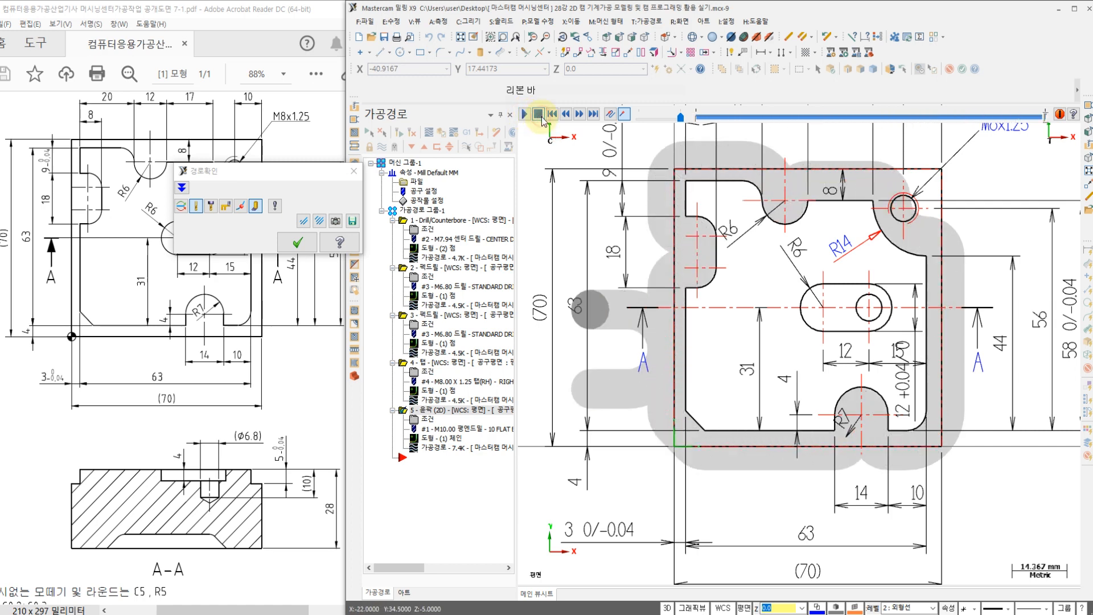
{"action": "scroll", "coordinate": [630, 311], "scroll_direction": "up", "scroll_amount": 2}
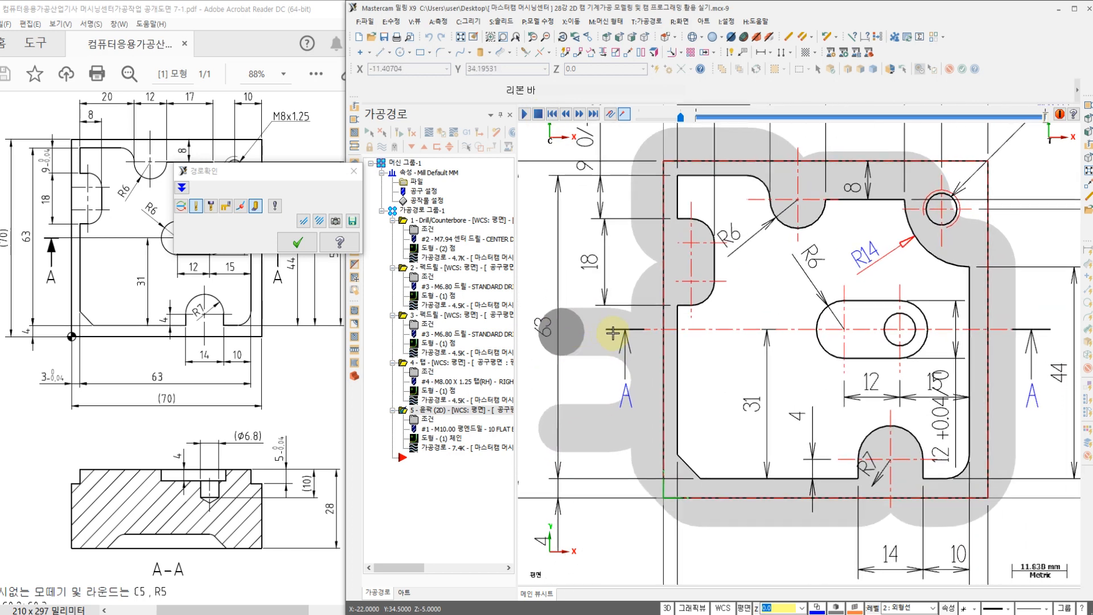
Step: Inspect the end mill's cutting depth in the front view and return to the top view
{"action": "right_click", "coordinate": [542, 238]}
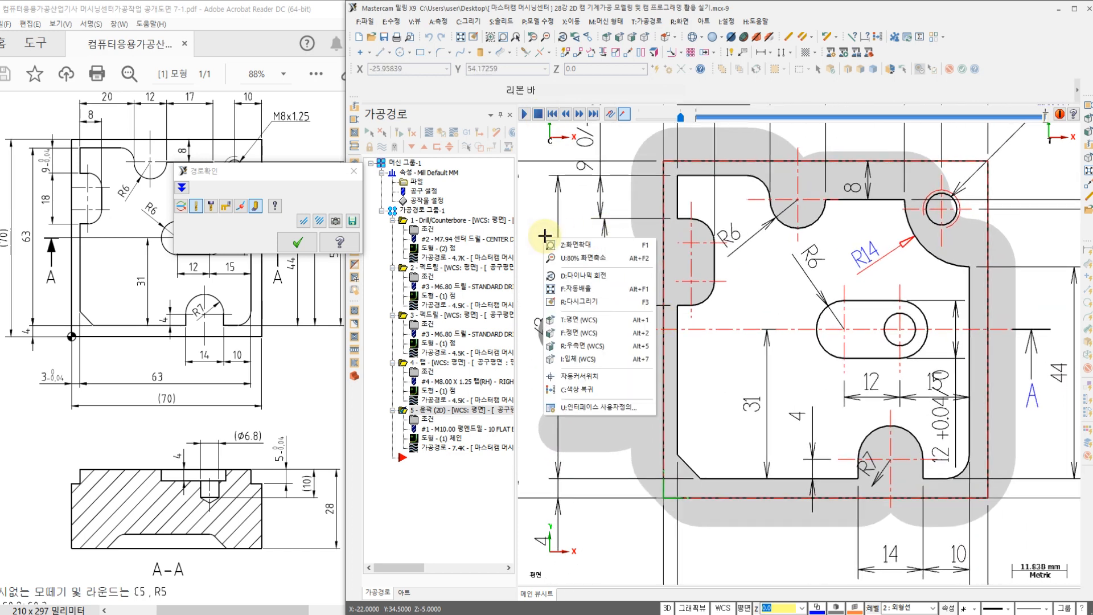
{"action": "left_click", "coordinate": [584, 333]}
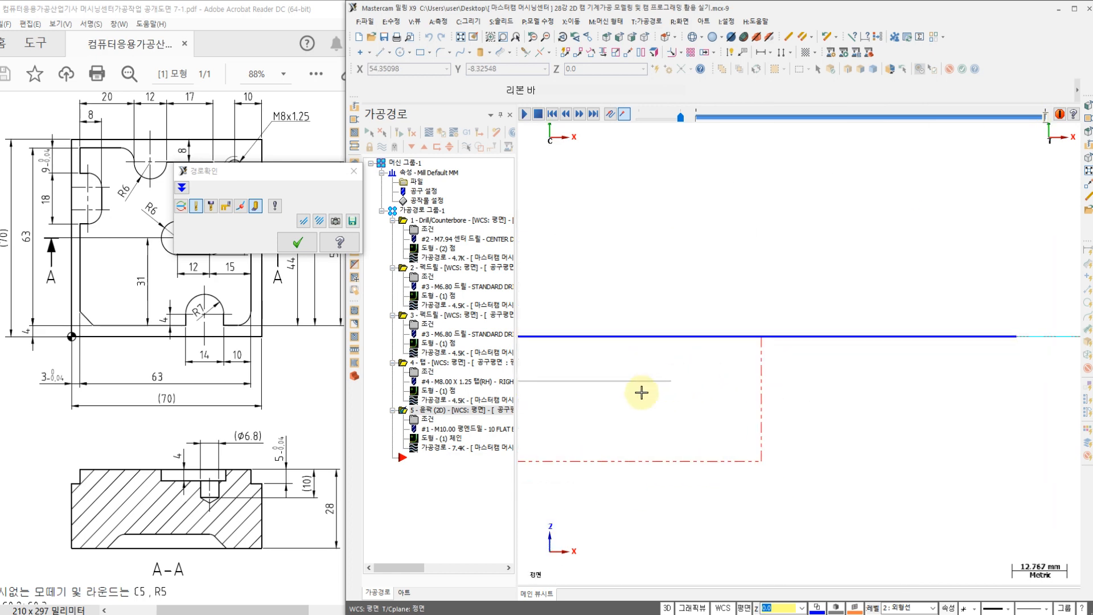
{"action": "scroll", "coordinate": [685, 348], "scroll_direction": "up", "scroll_amount": 1}
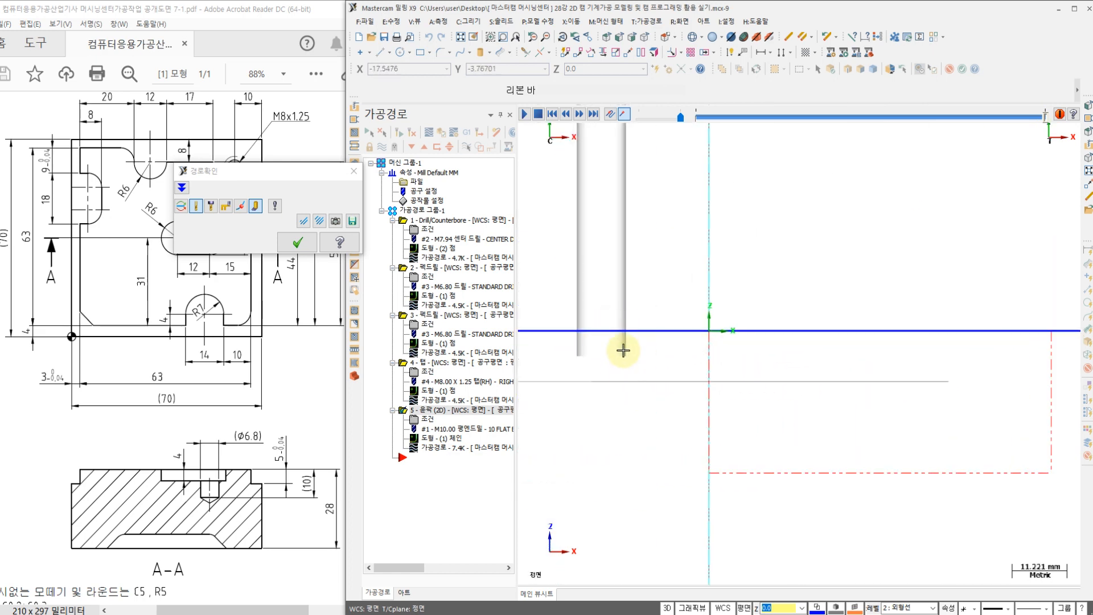
{"action": "right_click", "coordinate": [654, 274]}
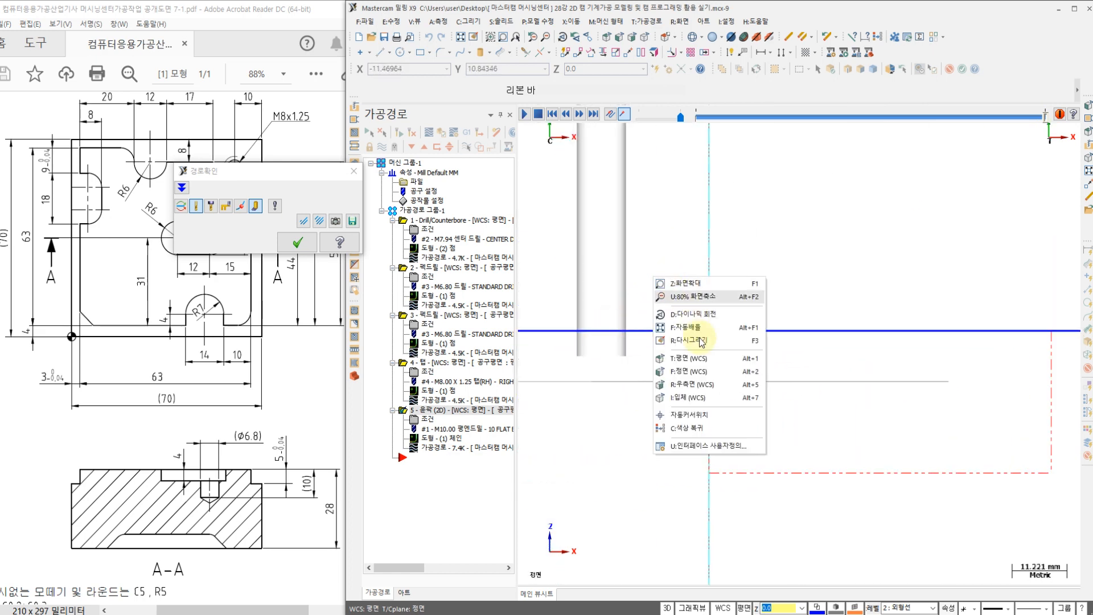
{"action": "left_click", "coordinate": [703, 358]}
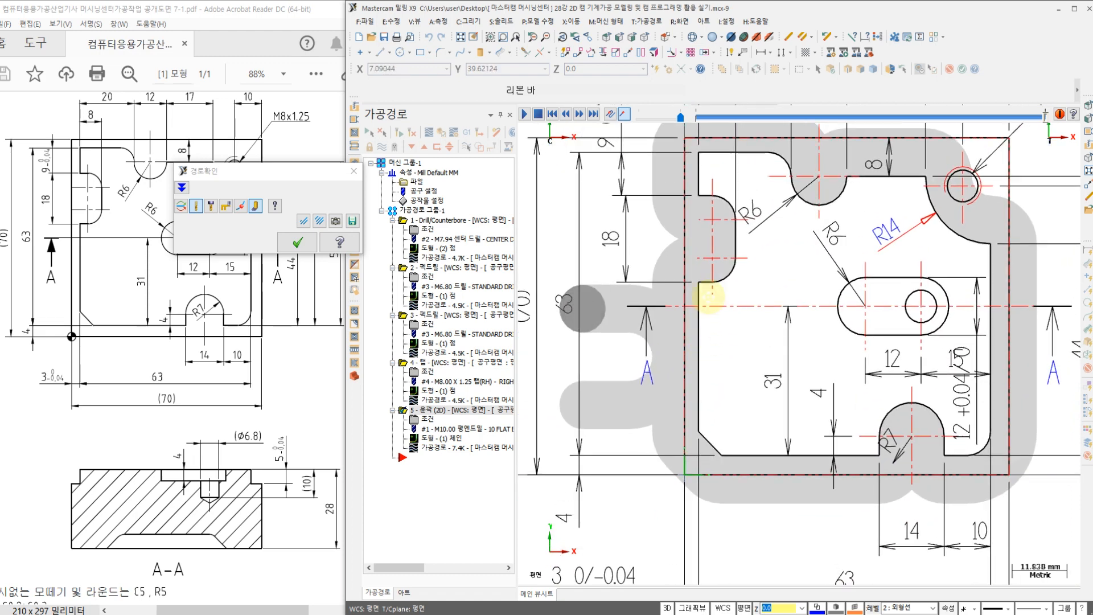
Step: Examine the backplotted tool coverage along the stock's upper edge and around the M8x1.25 hole corner, and close the backplot
{"action": "middle_click_drag", "start_coordinate": [718, 286], "coordinate": [681, 348]}
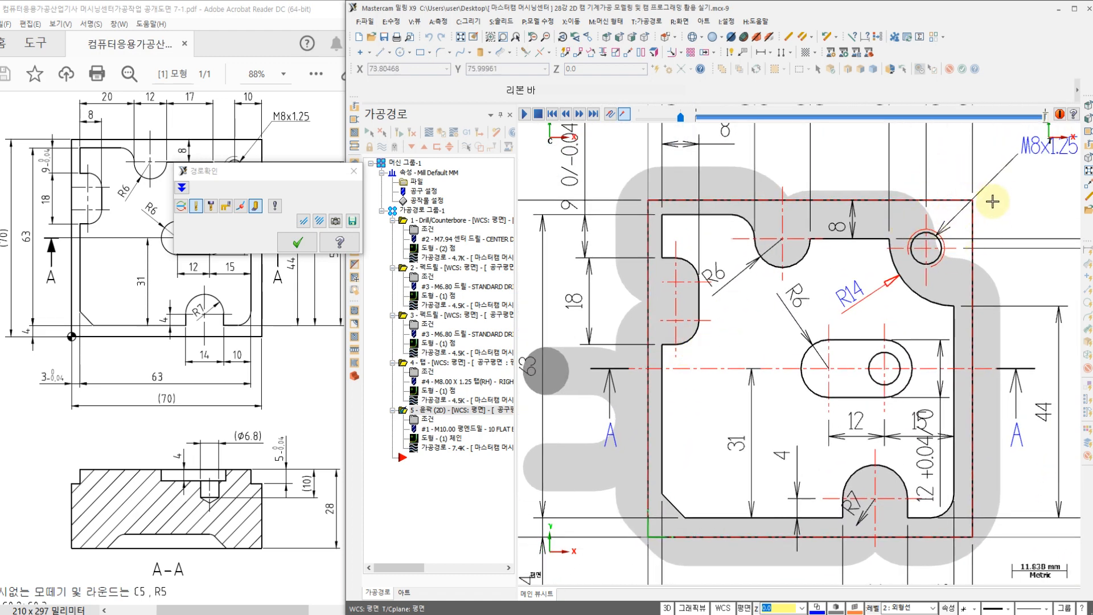
{"action": "scroll", "coordinate": [627, 222], "scroll_direction": "up", "scroll_amount": 3}
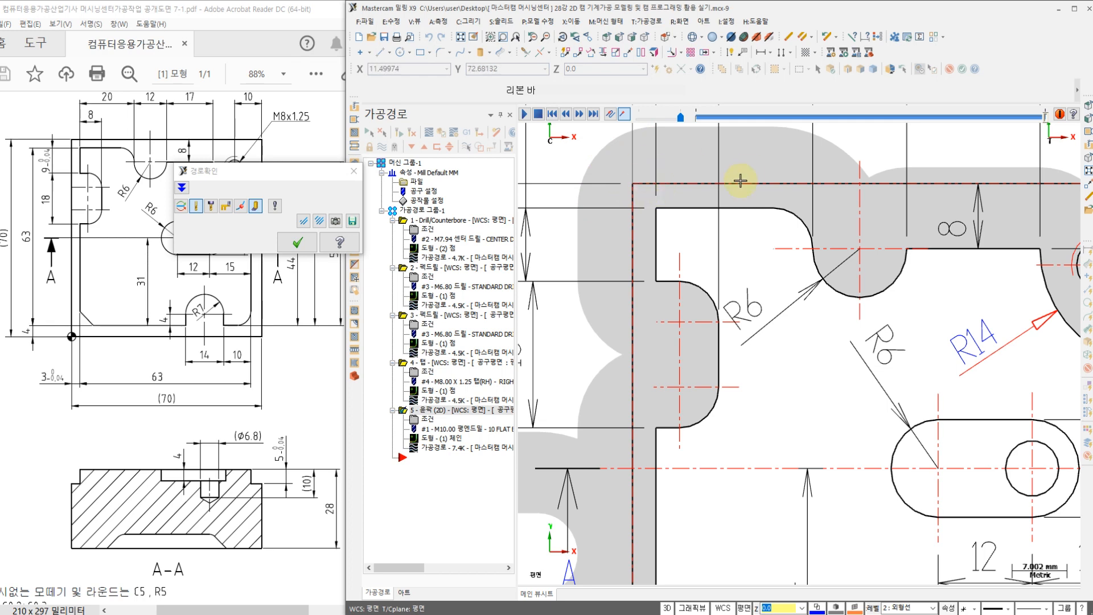
{"action": "scroll", "coordinate": [742, 183], "scroll_direction": "up", "scroll_amount": 2}
{"action": "middle_click_drag", "start_coordinate": [768, 185], "coordinate": [595, 209]}
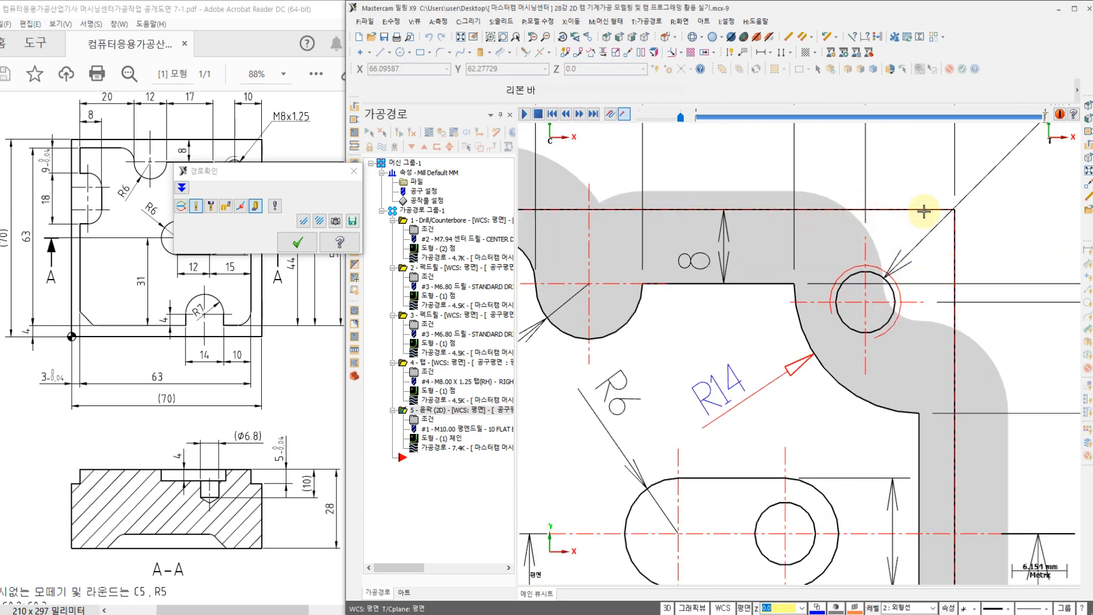
{"action": "scroll", "coordinate": [907, 227], "scroll_direction": "down", "scroll_amount": 3}
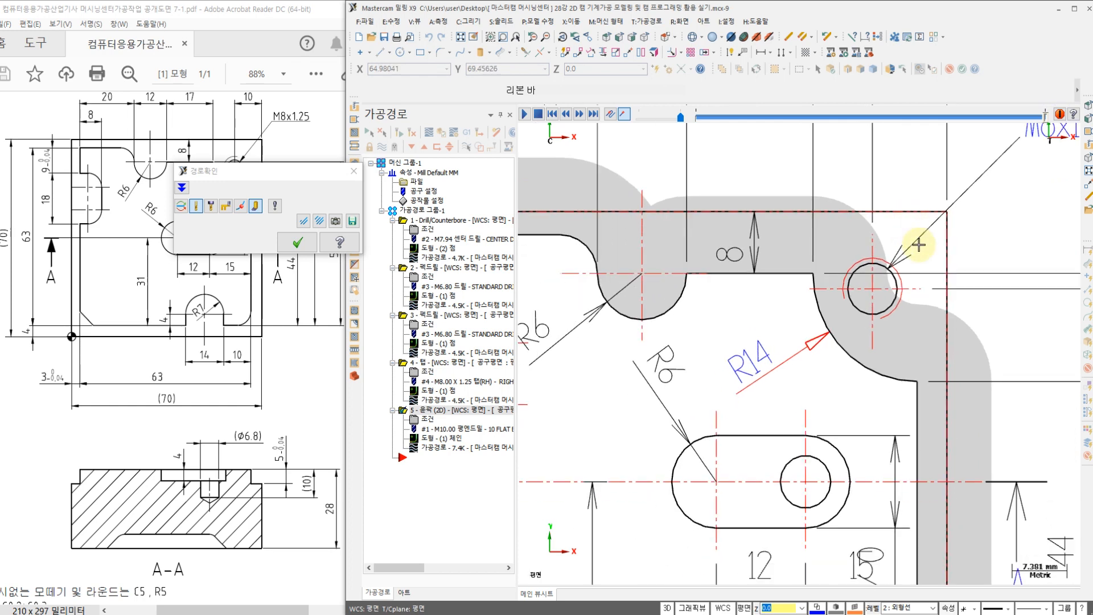
{"action": "scroll", "coordinate": [934, 251], "scroll_direction": "down", "scroll_amount": 3}
{"action": "scroll", "coordinate": [917, 488], "scroll_direction": "down", "scroll_amount": 1}
{"action": "scroll", "coordinate": [898, 444], "scroll_direction": "up", "scroll_amount": 2}
{"action": "scroll", "coordinate": [771, 359], "scroll_direction": "up", "scroll_amount": 1}
{"action": "scroll", "coordinate": [771, 359], "scroll_direction": "down", "scroll_amount": 2}
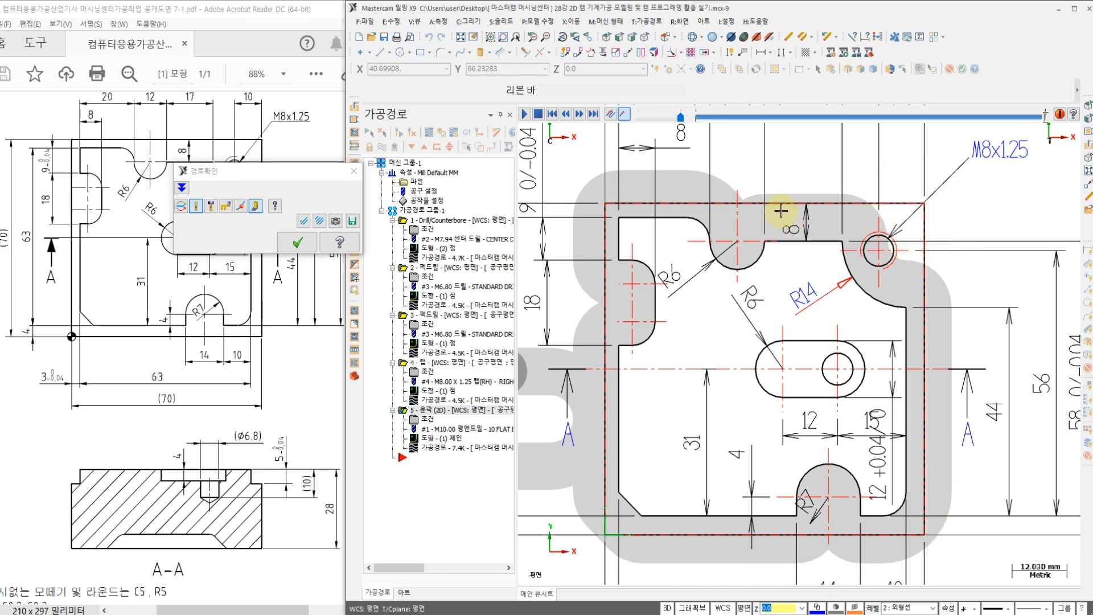
{"action": "left_click", "coordinate": [296, 244]}
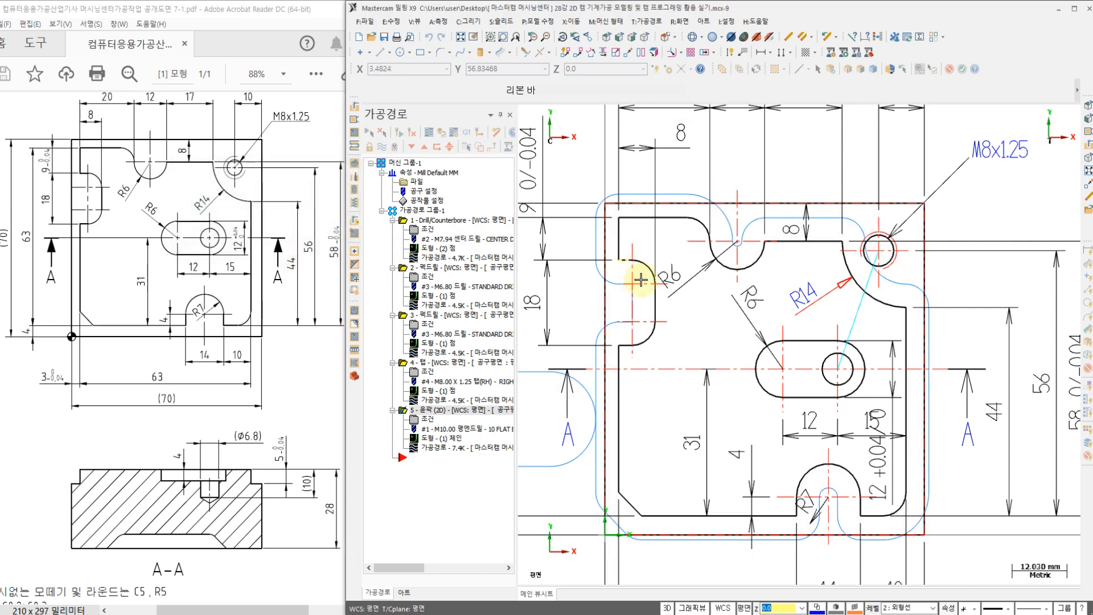
Step: Examine the contour toolpath between the R14 corner arc, the M8x1.25 hole and the stock's upper-right corner
{"action": "scroll", "coordinate": [780, 254], "scroll_direction": "up", "scroll_amount": 2}
{"action": "middle_click_drag", "start_coordinate": [782, 203], "coordinate": [756, 236]}
{"action": "scroll", "coordinate": [775, 228], "scroll_direction": "up", "scroll_amount": 2}
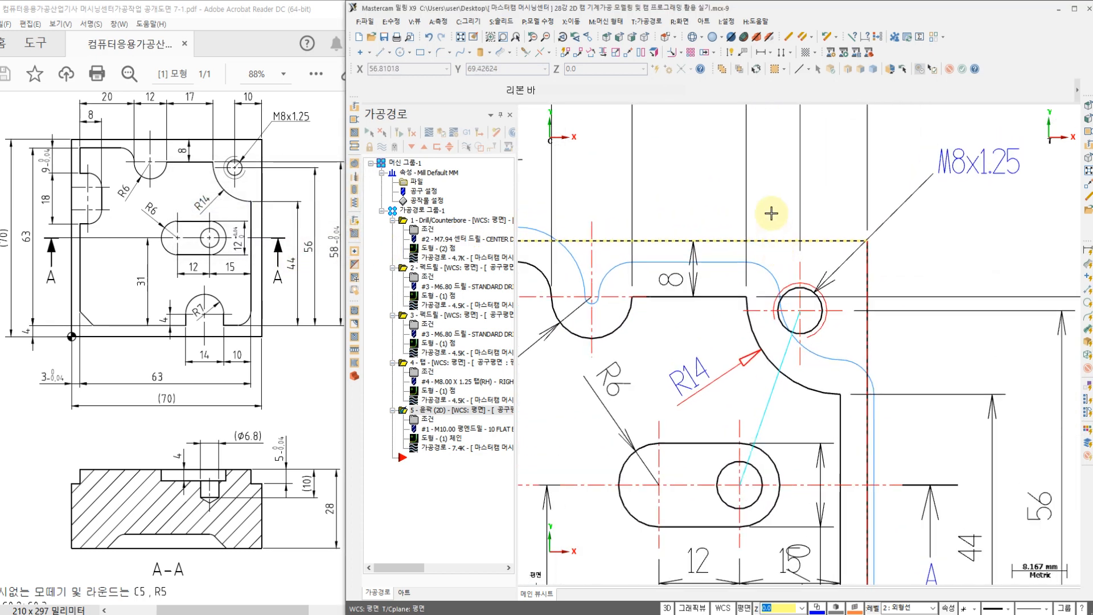
{"action": "scroll", "coordinate": [774, 191], "scroll_direction": "down", "scroll_amount": 1}
{"action": "middle_click_drag", "start_coordinate": [773, 190], "coordinate": [763, 240]}
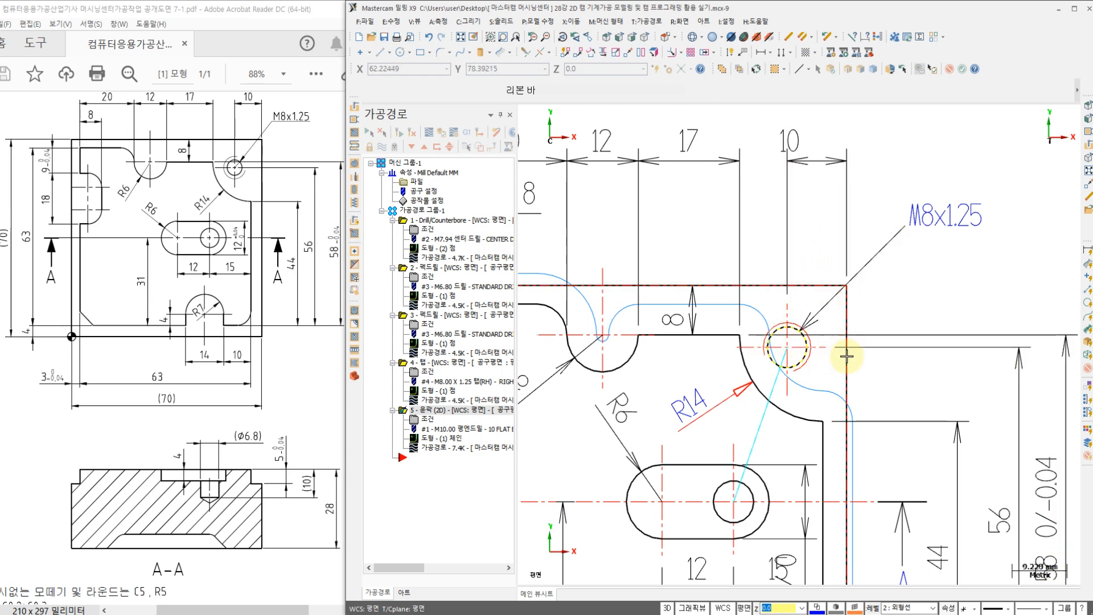
{"action": "left_click", "coordinate": [809, 359]}
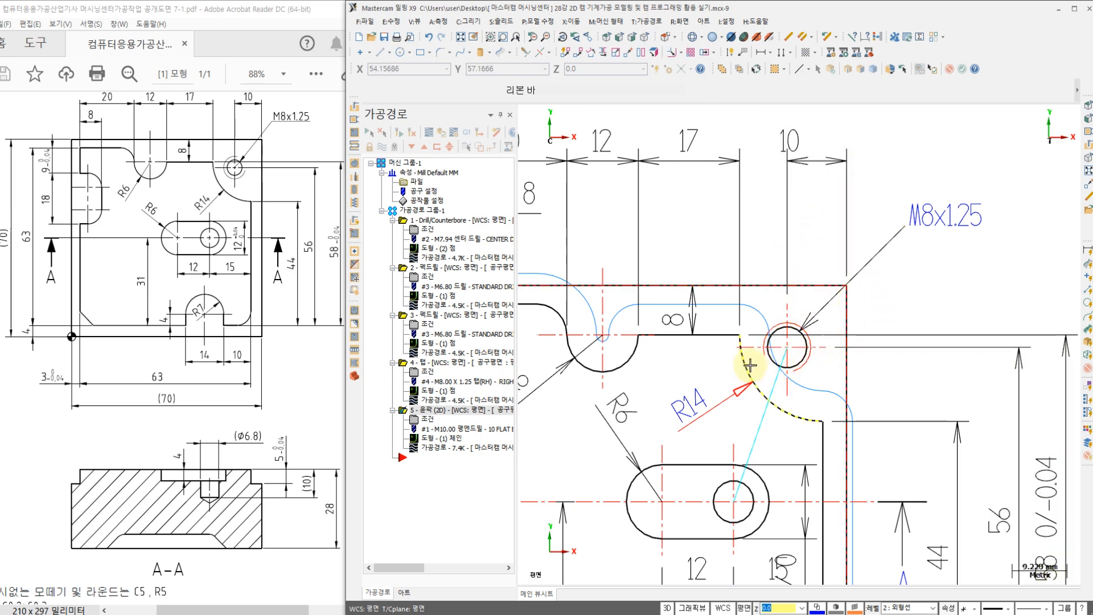
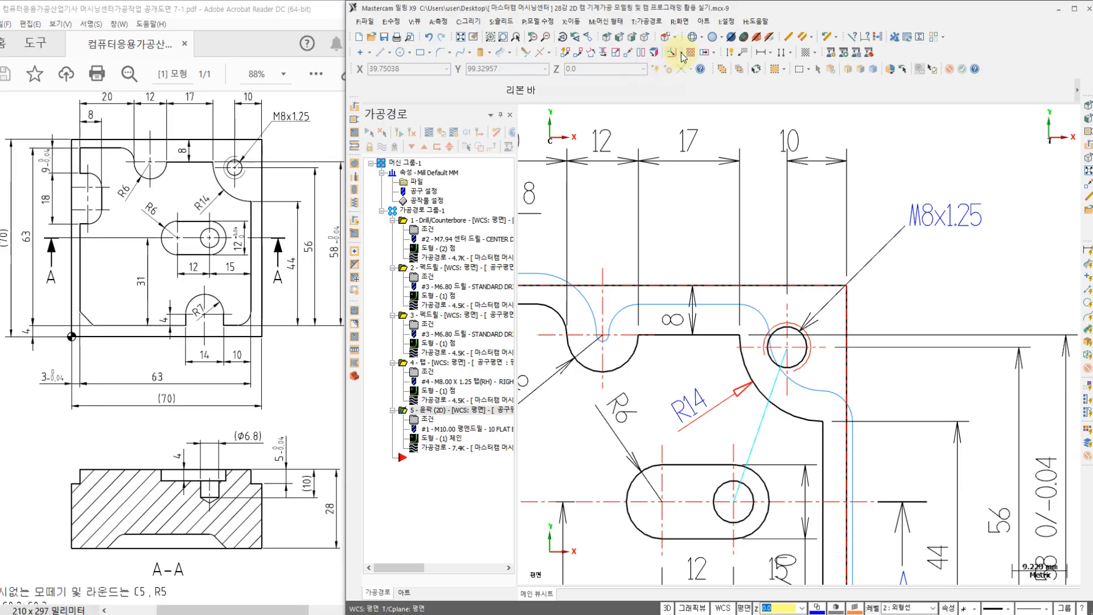
Step: Offset a copy of the R14 corner arc by 5.0 mm outward toward the M8x1.25 hole
{"action": "left_click", "coordinate": [682, 53]}
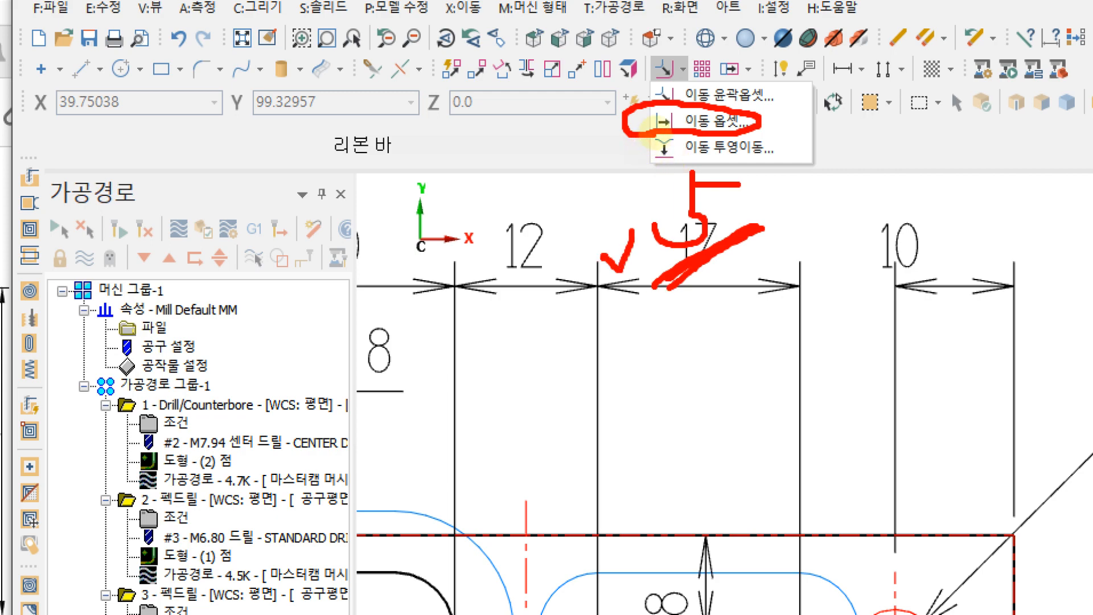
{"action": "key", "text": "Escape"}
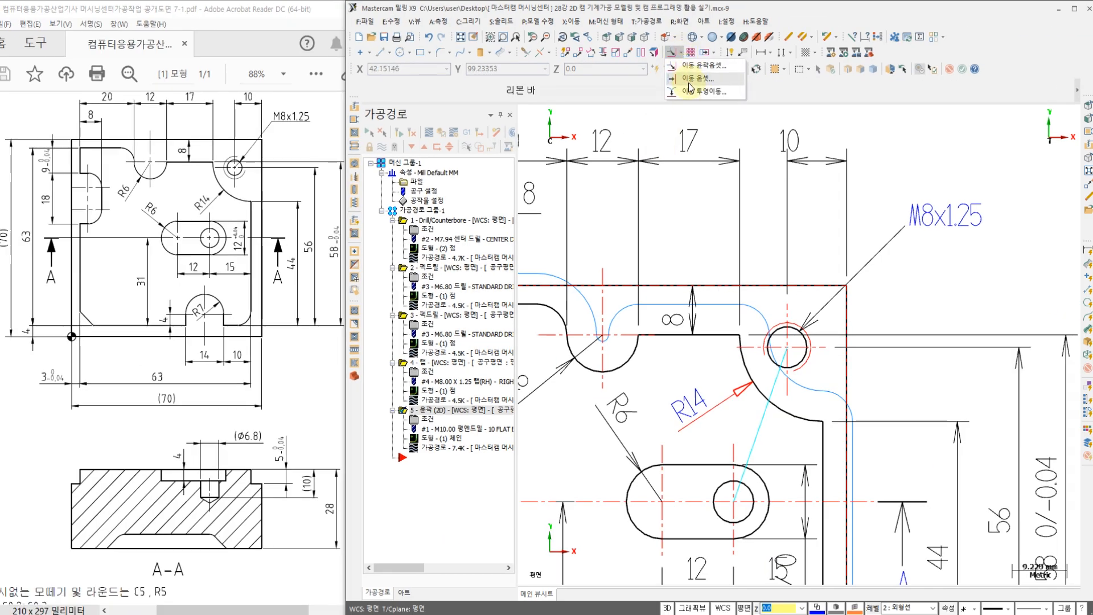
{"action": "left_click", "coordinate": [683, 54]}
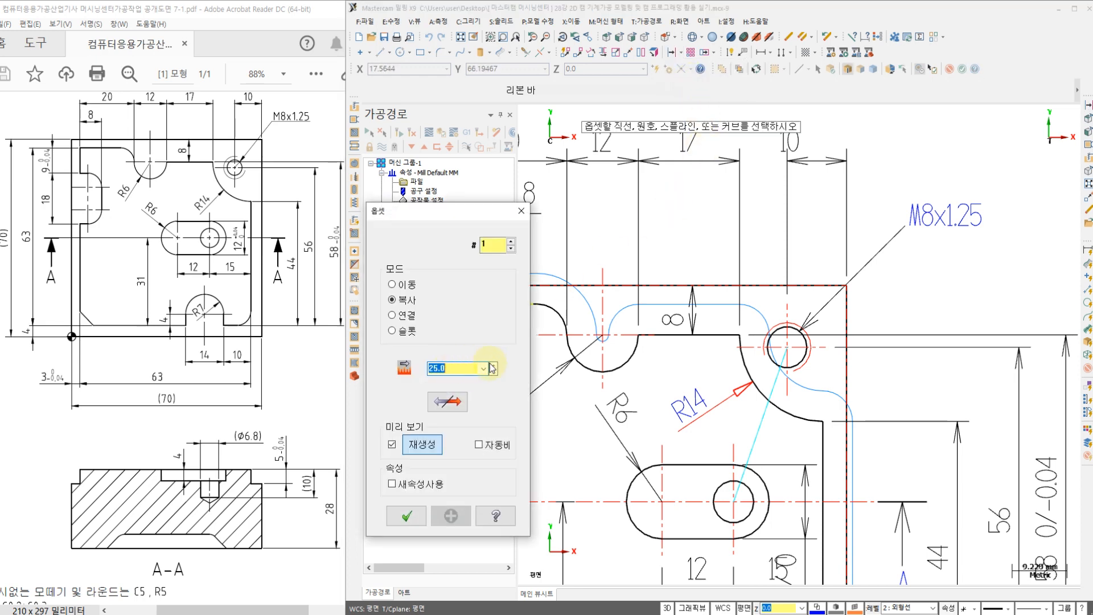
{"action": "type", "text": "5"}
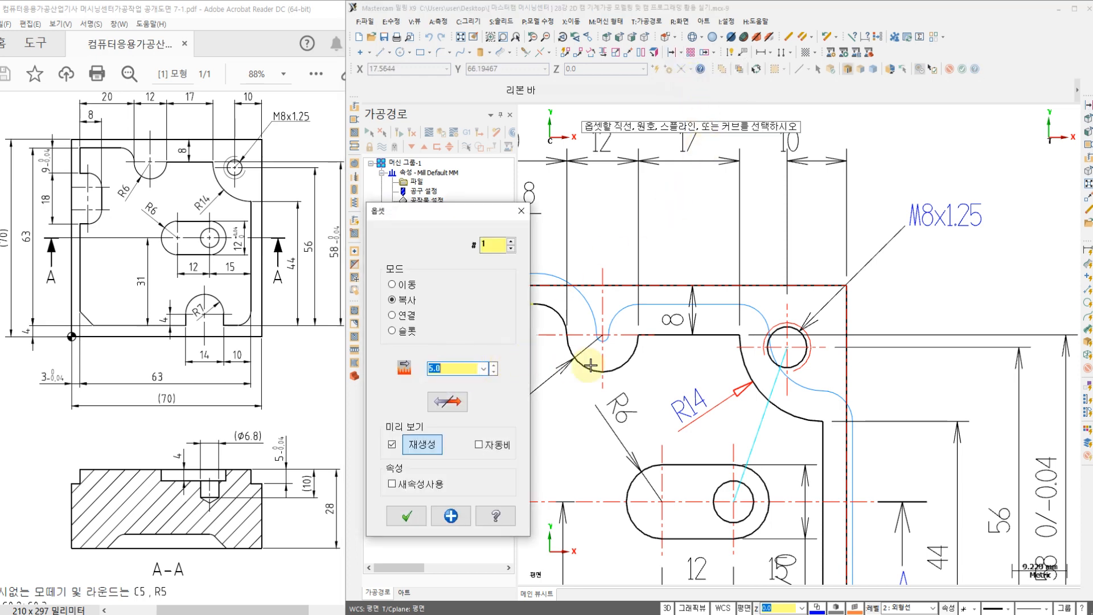
{"action": "left_click", "coordinate": [745, 365]}
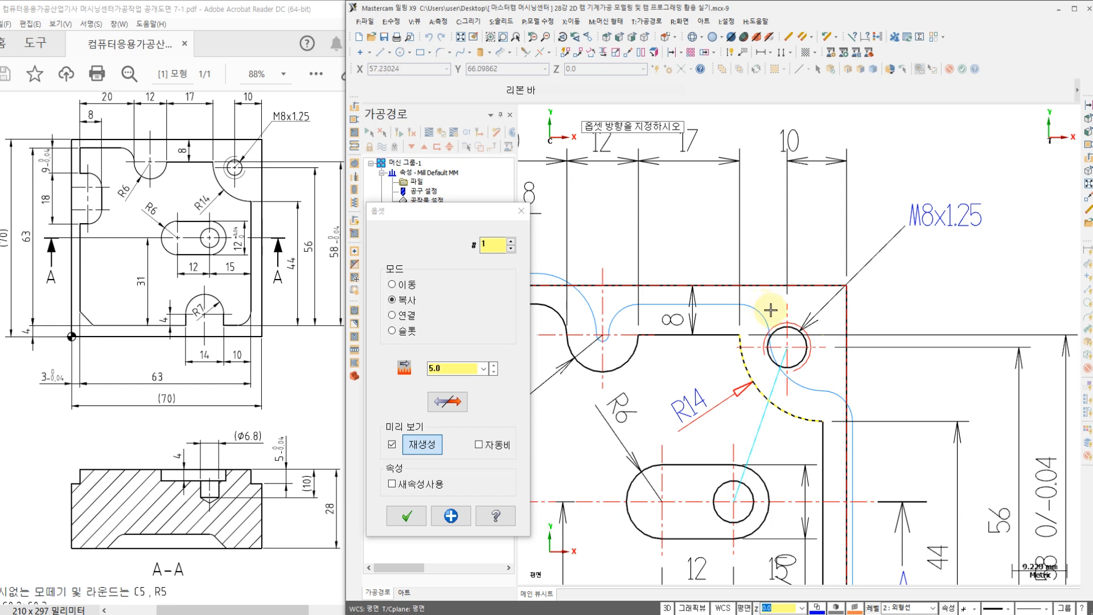
{"action": "left_click", "coordinate": [771, 310]}
{"action": "left_click", "coordinate": [408, 516]}
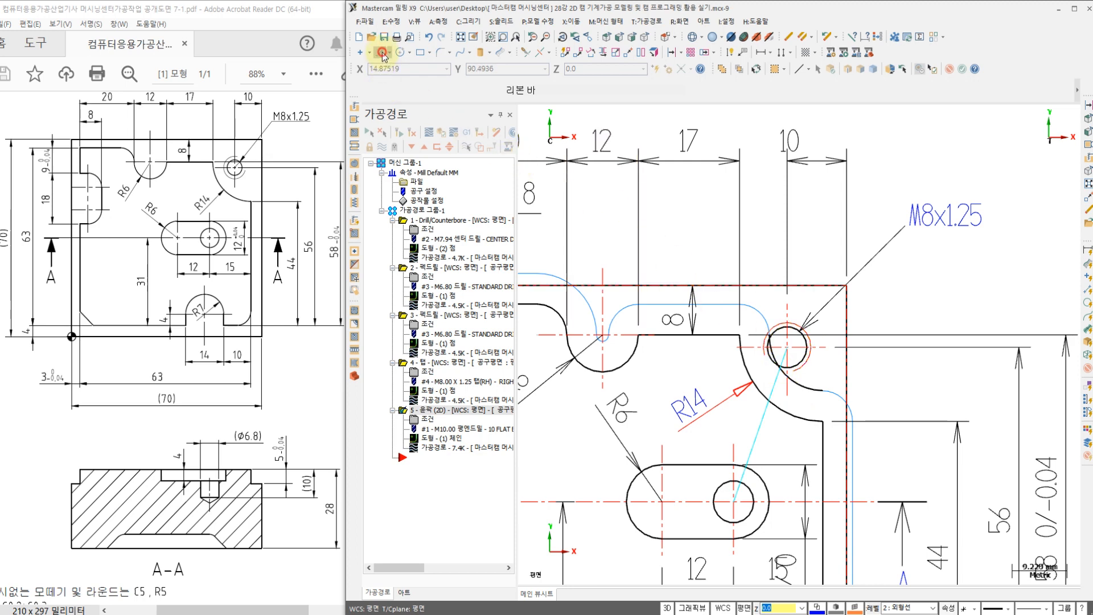
Step: Draw a horizontal line about 11 mm outward from the offset arc's lower end and a vertical line about 12 mm upward from its upper end
{"action": "left_click", "coordinate": [381, 53]}
{"action": "scroll", "coordinate": [809, 393], "scroll_direction": "up", "scroll_amount": 5}
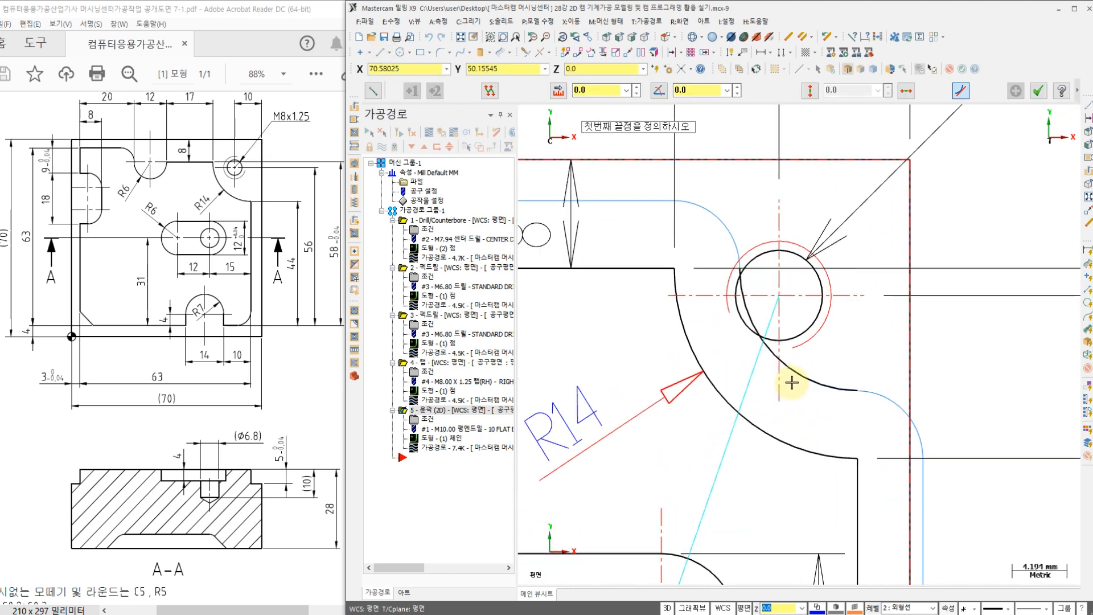
{"action": "left_click", "coordinate": [867, 392]}
{"action": "scroll", "coordinate": [888, 394], "scroll_direction": "down", "scroll_amount": 1}
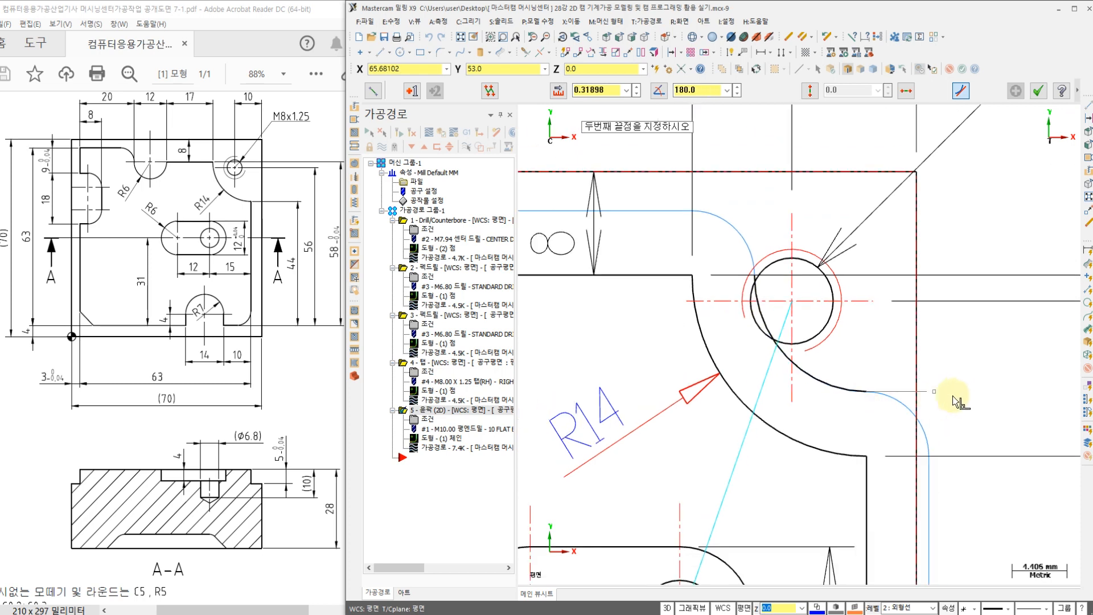
{"action": "left_click", "coordinate": [1004, 398]}
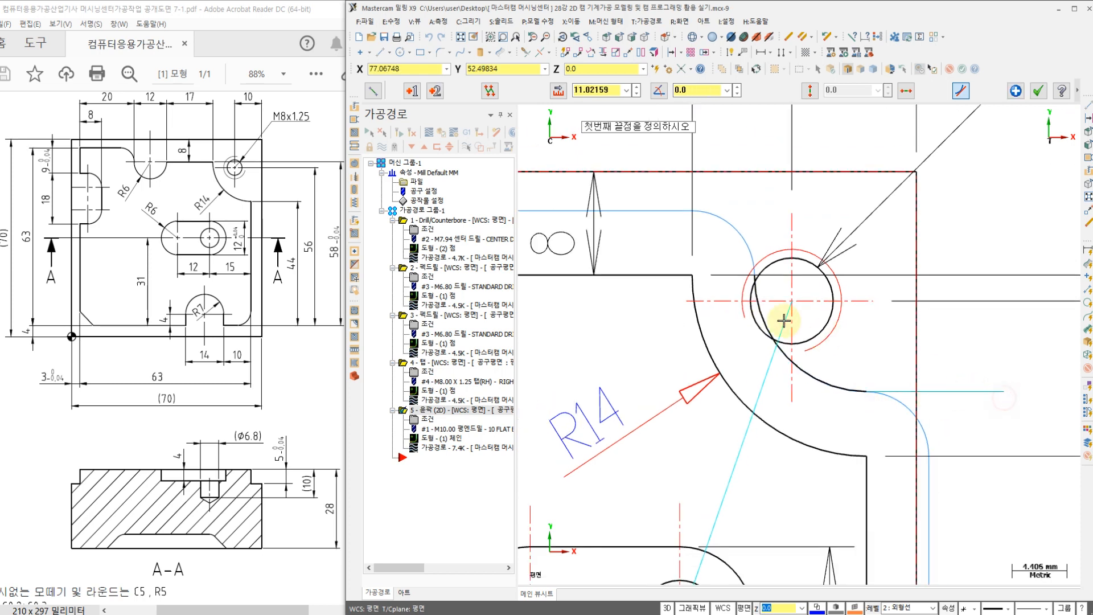
{"action": "left_click", "coordinate": [749, 278]}
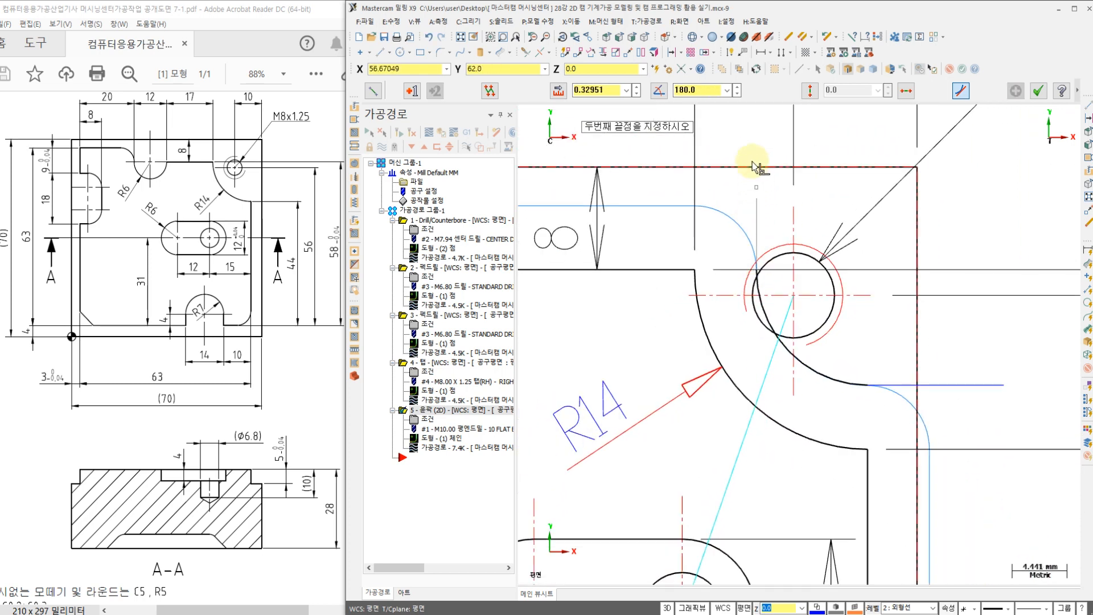
{"action": "left_click", "coordinate": [756, 117]}
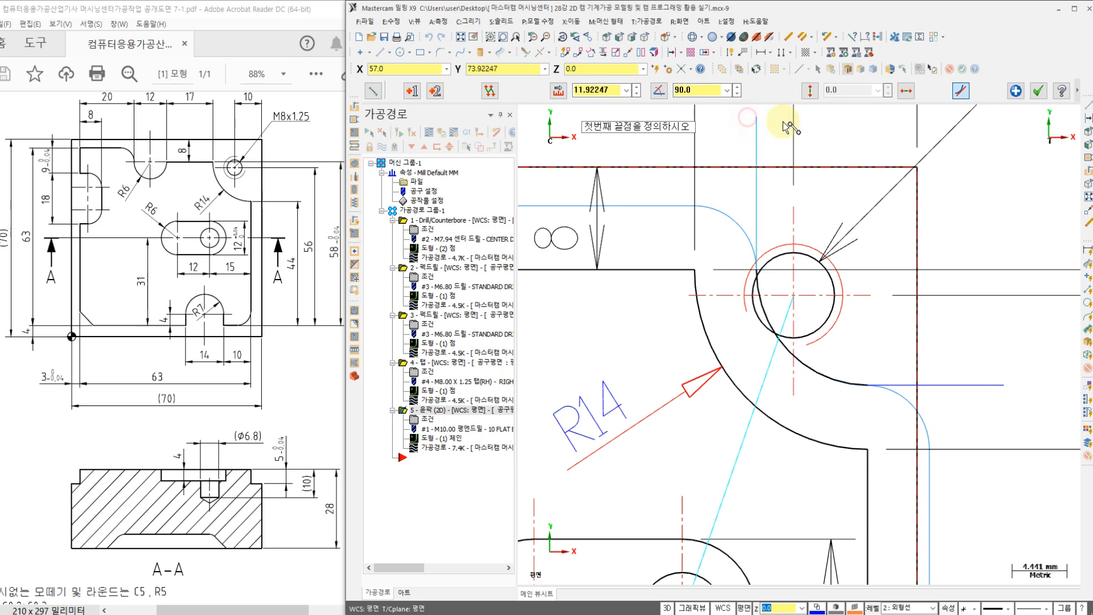
{"action": "left_click", "coordinate": [1040, 92]}
Step: Create a contour toolpath on the chain running down the vertical line, around the offset arc and out the horizontal line, using the 10 Flat Endmill
{"action": "scroll", "coordinate": [703, 469], "scroll_direction": "down", "scroll_amount": 2}
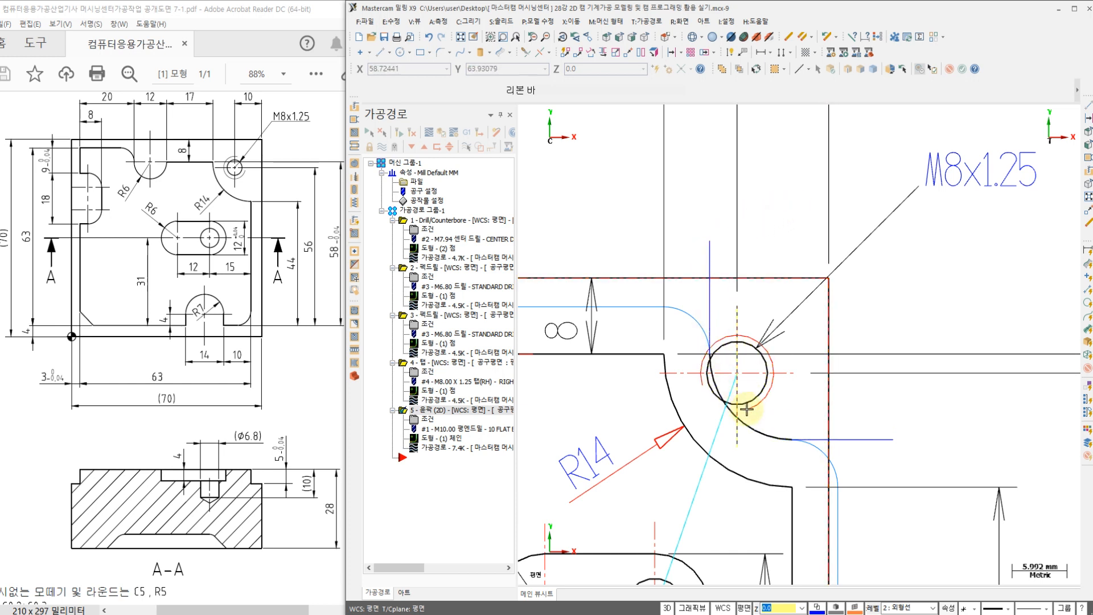
{"action": "left_click", "coordinate": [654, 23]}
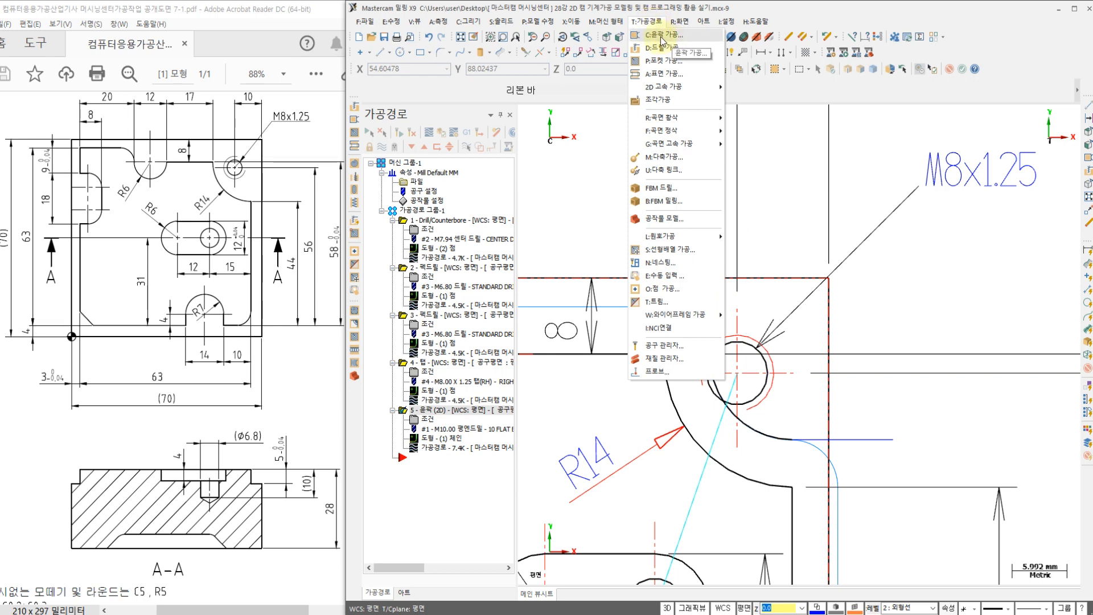
{"action": "left_click", "coordinate": [662, 35]}
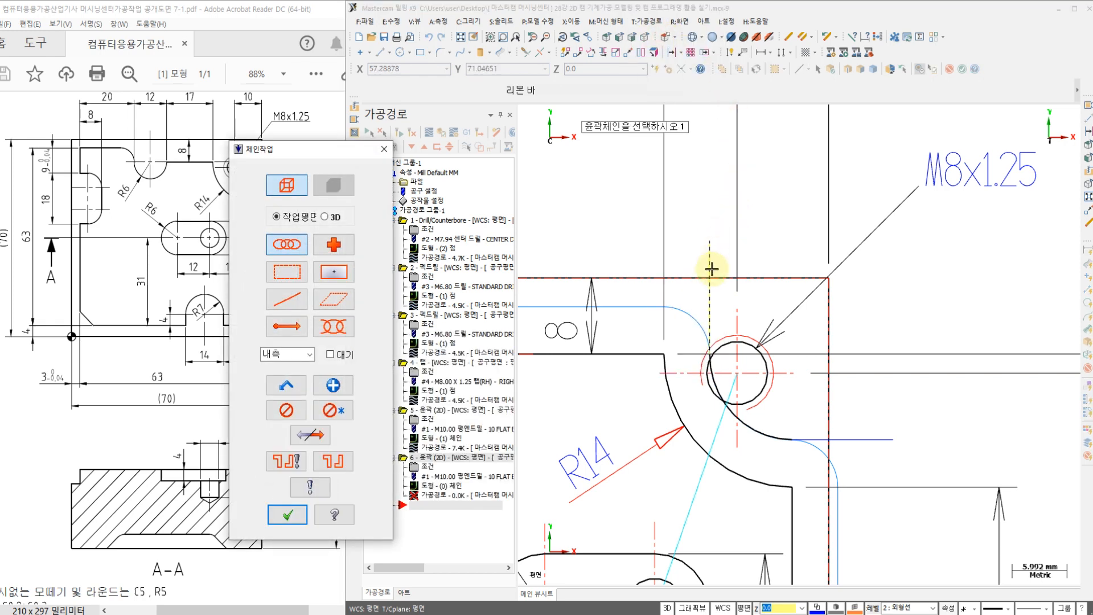
{"action": "left_click", "coordinate": [708, 252]}
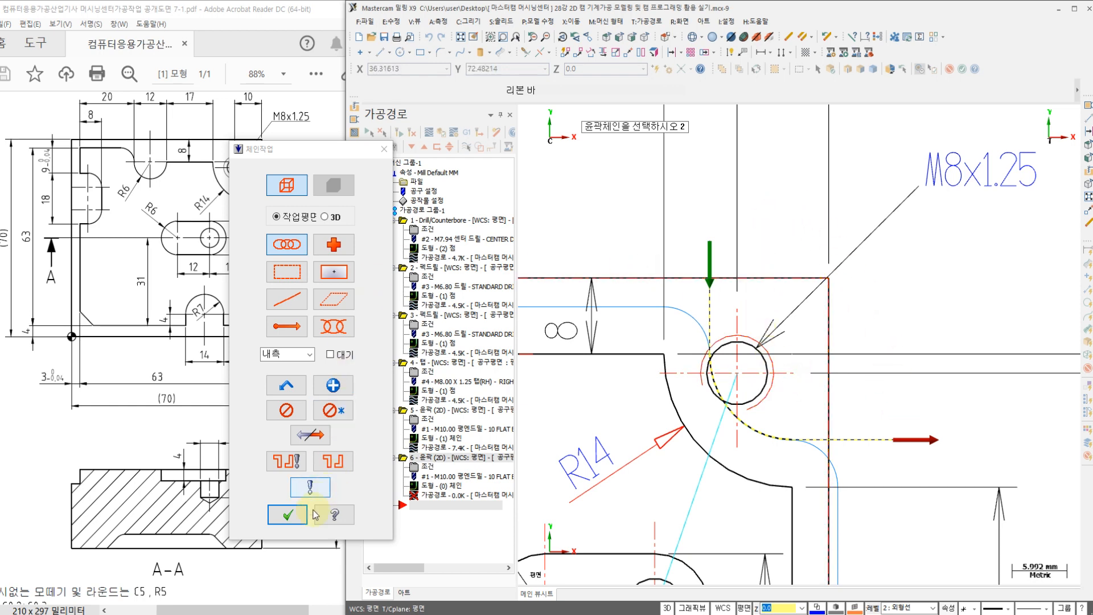
{"action": "left_click", "coordinate": [287, 515]}
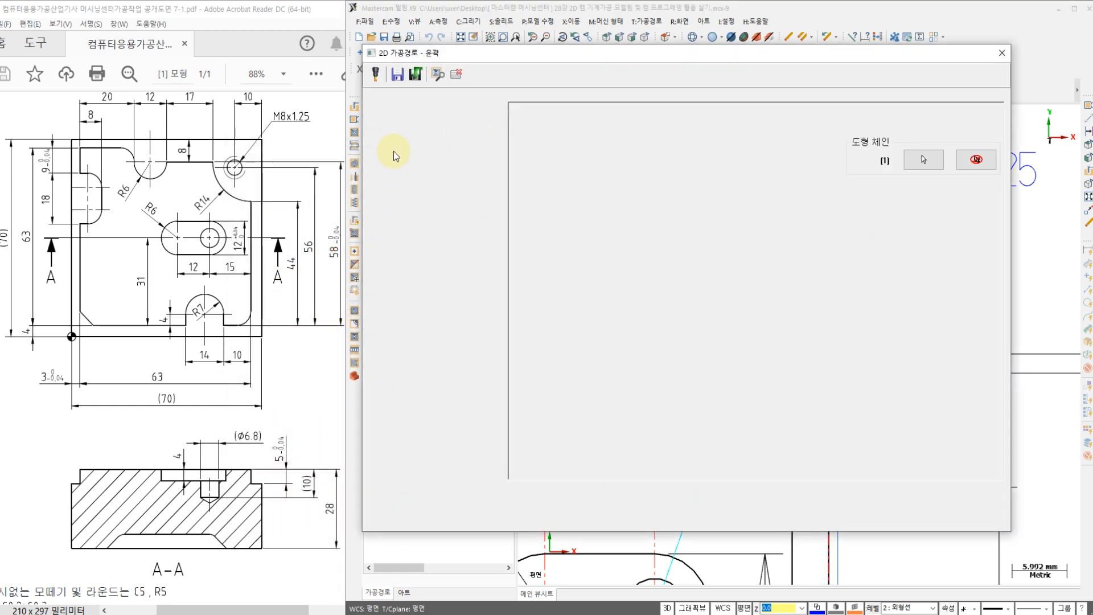
{"action": "left_click", "coordinate": [403, 119]}
{"action": "left_click", "coordinate": [585, 142]}
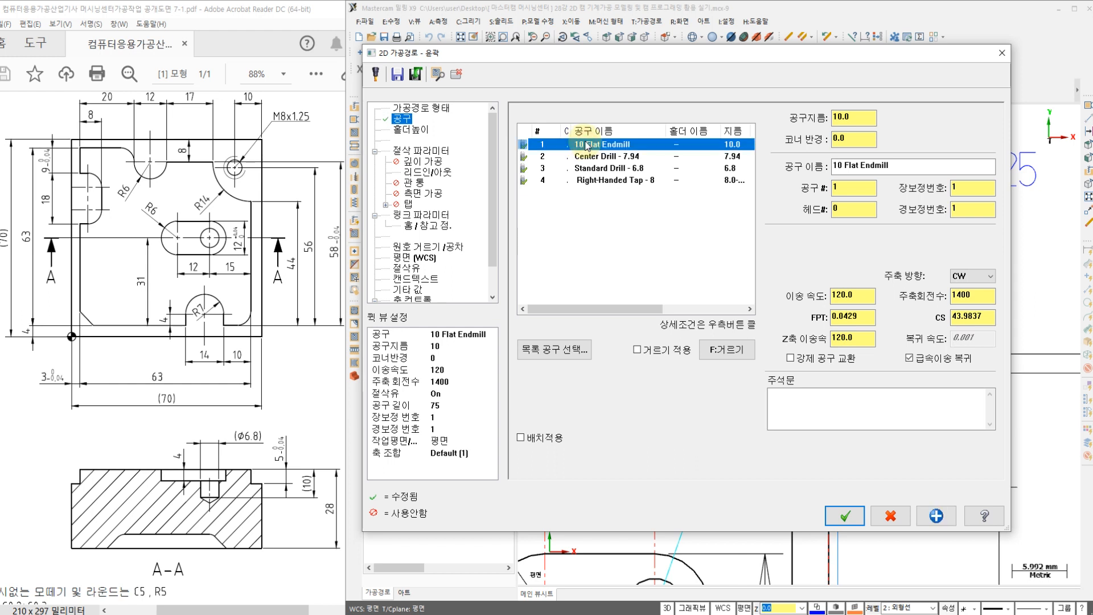
Step: Set the lead-in and lead-out arc radius to 0% for the corner contour
{"action": "left_click", "coordinate": [420, 151]}
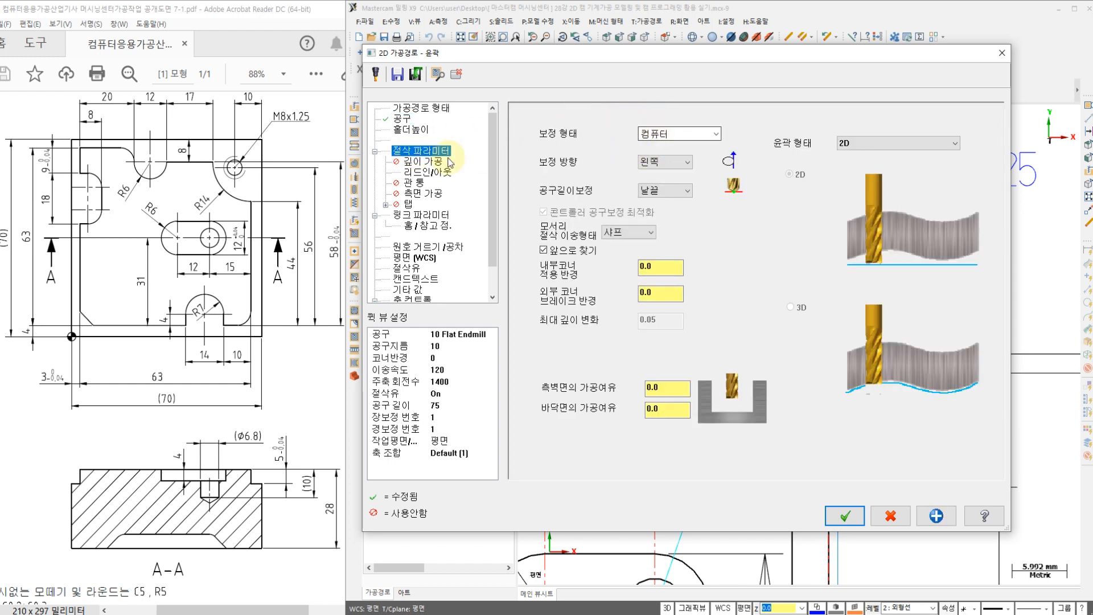
{"action": "left_click", "coordinate": [431, 163]}
{"action": "left_click", "coordinate": [429, 178]}
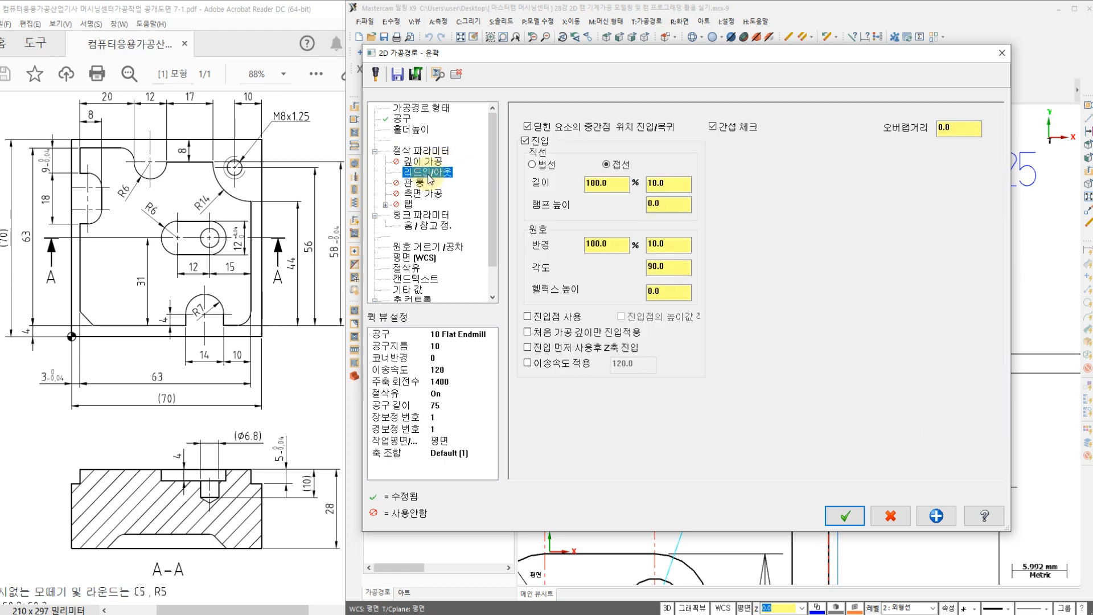
{"action": "left_click_drag", "start_coordinate": [574, 53], "coordinate": [219, 77]}
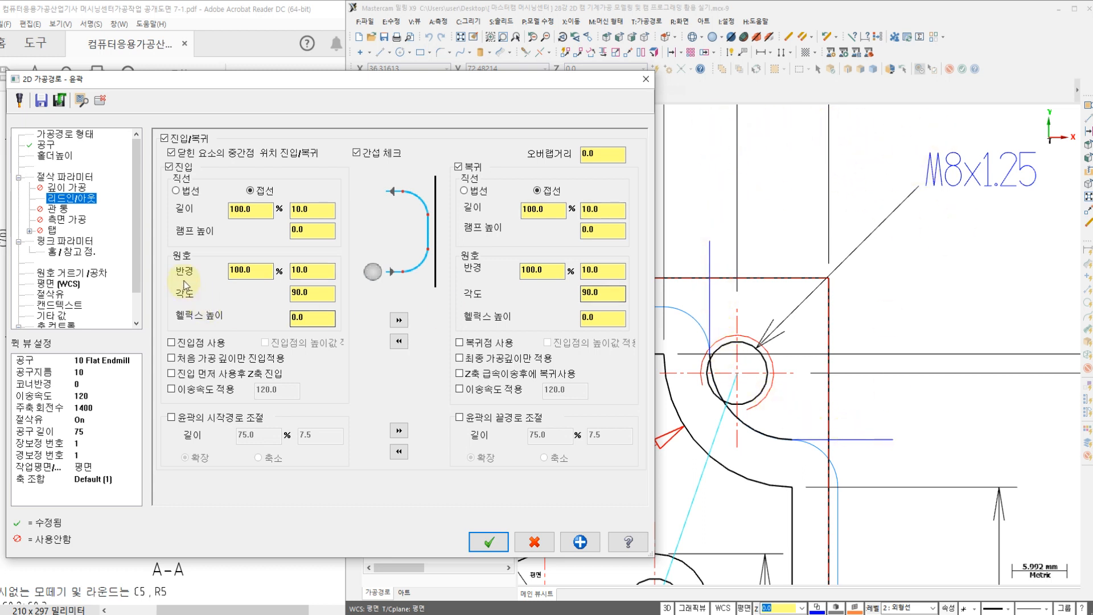
{"action": "double_click", "coordinate": [252, 271]}
{"action": "type", "text": "0"}
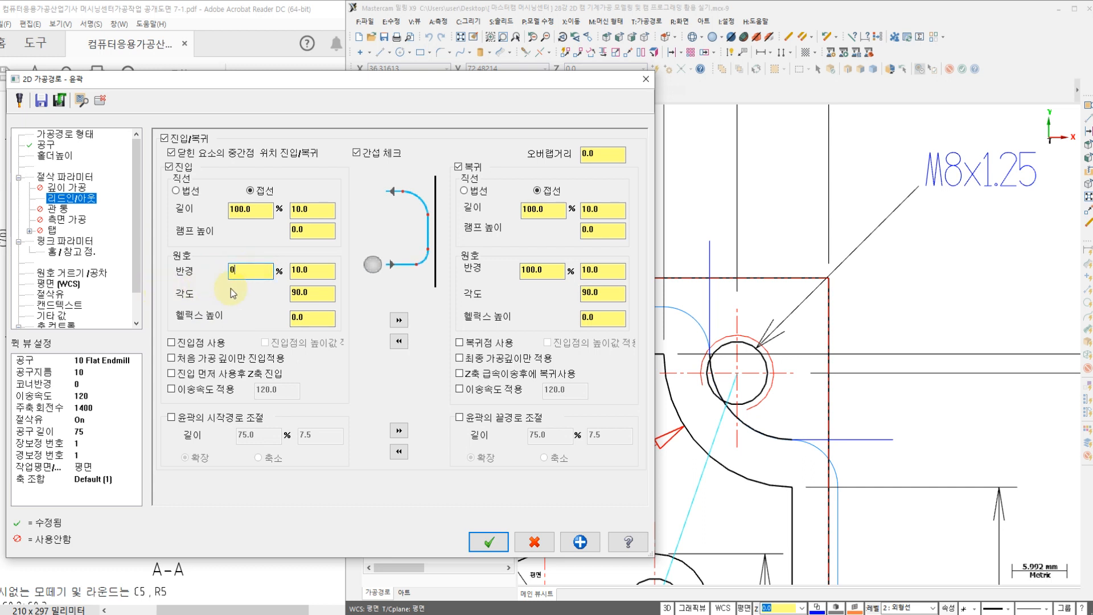
{"action": "double_click", "coordinate": [541, 270]}
{"action": "type", "text": "0"}
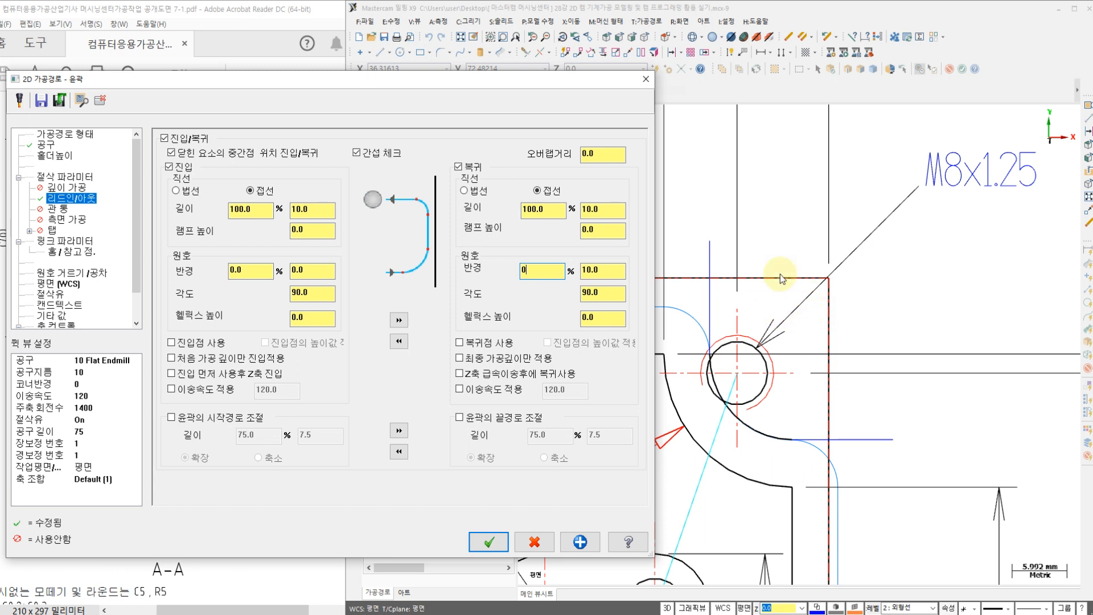
Step: Set the corner contour's cutting depth to -5.0, check the coolant setting, and generate the toolpath
{"action": "left_click", "coordinate": [62, 220]}
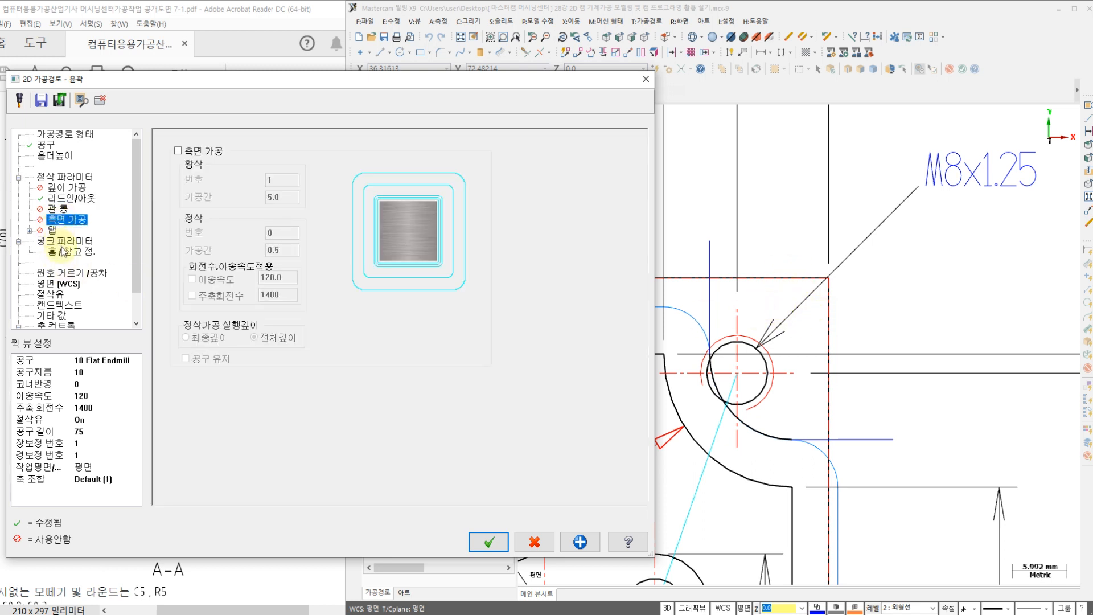
{"action": "left_click", "coordinate": [67, 242]}
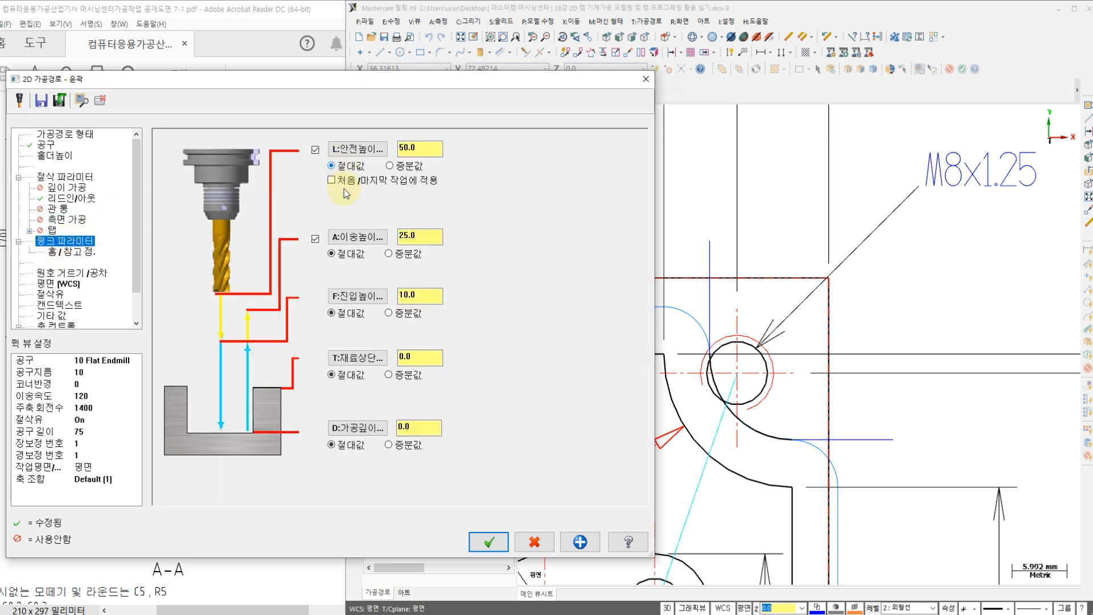
{"action": "type", "text": "-5.0"}
{"action": "left_click", "coordinate": [52, 294]}
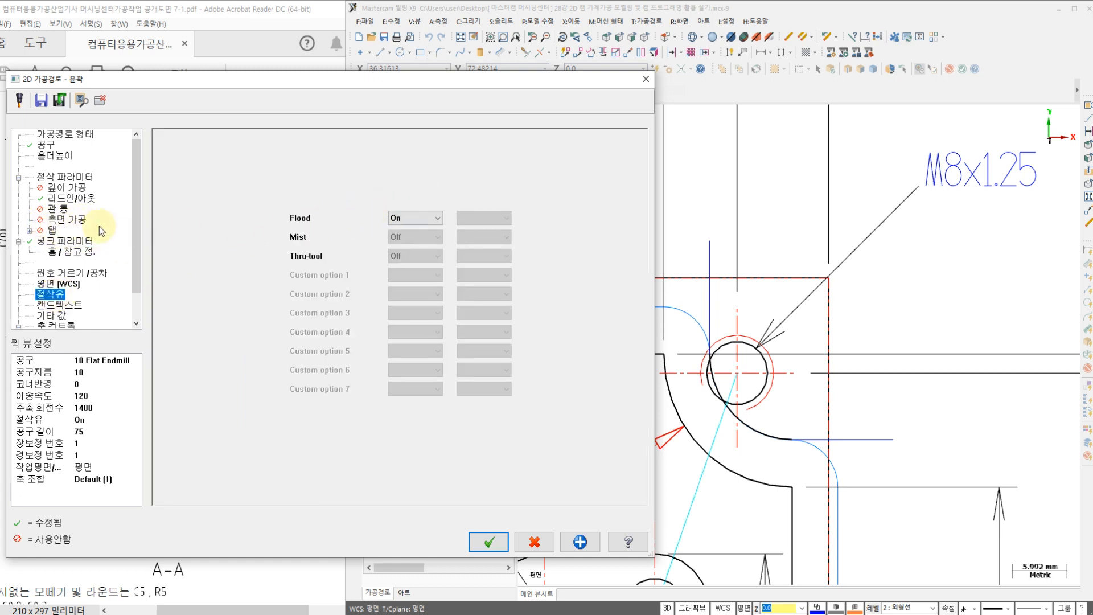
{"action": "left_click", "coordinate": [481, 547]}
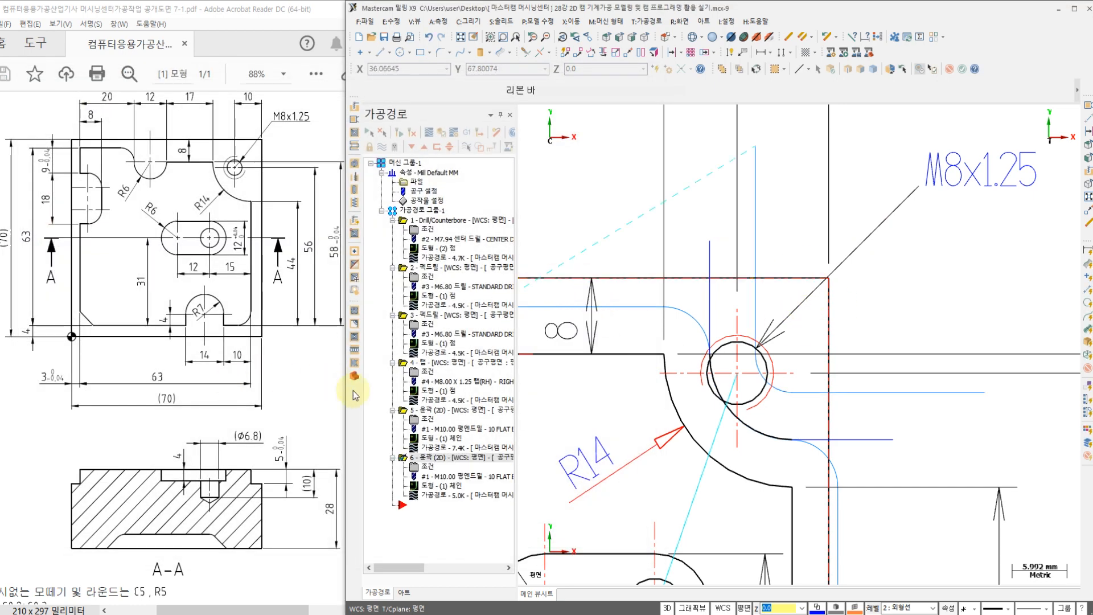
Step: Backplot the corner contour operation to check the end mill's coverage around the M8x1.25 hole, and close the backplot
{"action": "left_click", "coordinate": [431, 495]}
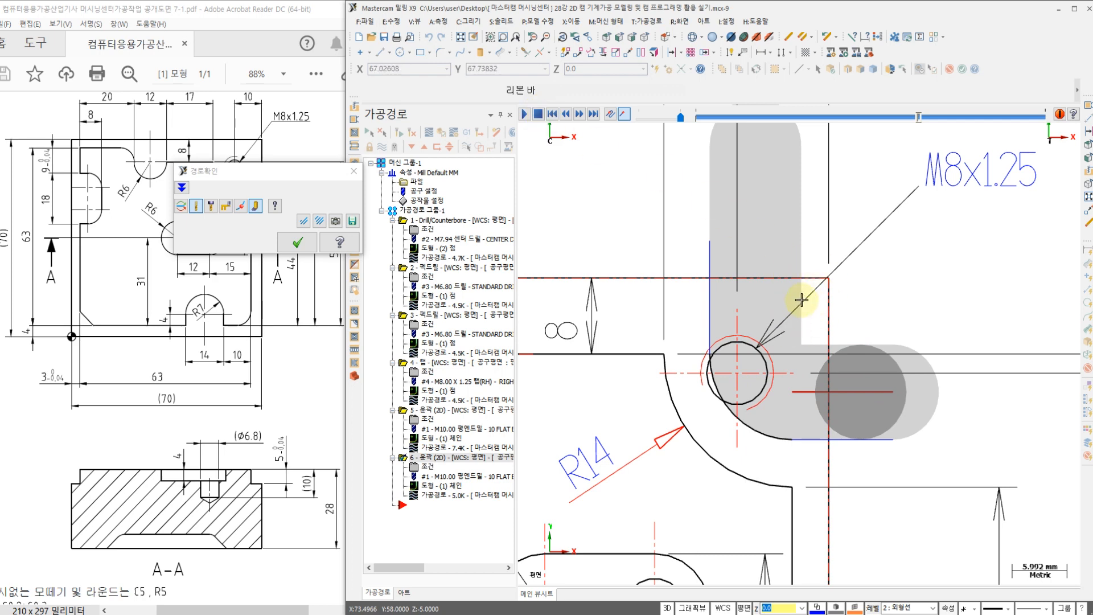
{"action": "left_click", "coordinate": [297, 244]}
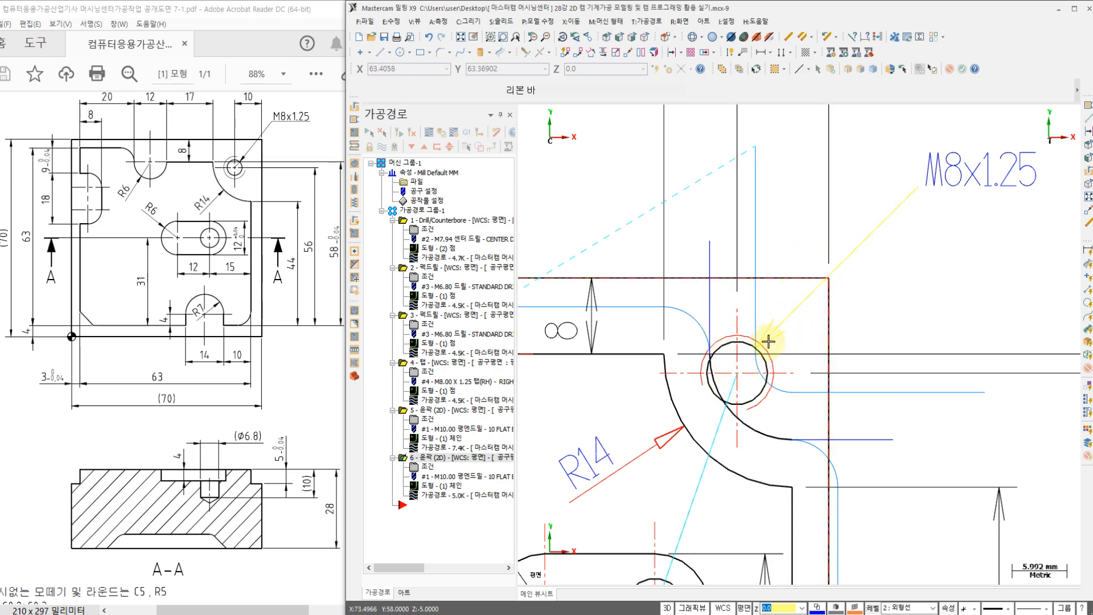
{"action": "left_click", "coordinate": [428, 471]}
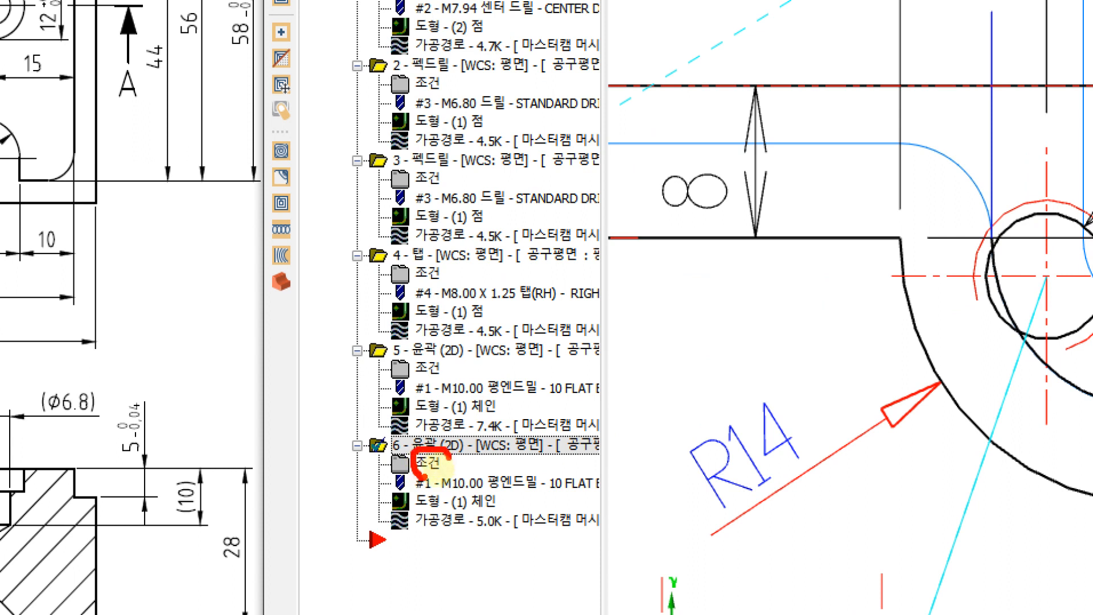
{"action": "mouse_move", "coordinate": [470, 465]}
{"action": "left_mouse_down"}
{"action": "mouse_move", "coordinate": [697, 416]}
{"action": "mouse_move", "coordinate": [678, 447]}
{"action": "left_mouse_up"}
{"action": "left_click_drag", "start_coordinate": [695, 285], "coordinate": [748, 284]}
{"action": "left_click_drag", "start_coordinate": [704, 291], "coordinate": [700, 351]}
{"action": "mouse_move", "coordinate": [716, 310]}
{"action": "left_mouse_down"}
{"action": "mouse_move", "coordinate": [711, 367]}
{"action": "mouse_move", "coordinate": [752, 345]}
{"action": "left_mouse_up"}
{"action": "mouse_move", "coordinate": [751, 312]}
{"action": "left_mouse_down"}
{"action": "mouse_move", "coordinate": [766, 310]}
{"action": "mouse_move", "coordinate": [775, 367]}
{"action": "left_mouse_up"}
{"action": "mouse_move", "coordinate": [758, 363]}
{"action": "left_mouse_down"}
{"action": "mouse_move", "coordinate": [766, 396]}
{"action": "mouse_move", "coordinate": [804, 371]}
{"action": "left_mouse_up"}
{"action": "mouse_move", "coordinate": [814, 308]}
{"action": "left_mouse_down"}
{"action": "mouse_move", "coordinate": [836, 337]}
{"action": "mouse_move", "coordinate": [810, 360]}
{"action": "left_mouse_up"}
{"action": "left_click_drag", "start_coordinate": [820, 342], "coordinate": [857, 356]}
{"action": "mouse_move", "coordinate": [862, 284]}
{"action": "left_mouse_down"}
{"action": "mouse_move", "coordinate": [884, 407]}
{"action": "mouse_move", "coordinate": [907, 352]}
{"action": "mouse_move", "coordinate": [903, 375]}
{"action": "left_mouse_up"}
{"action": "key", "text": "Escape"}
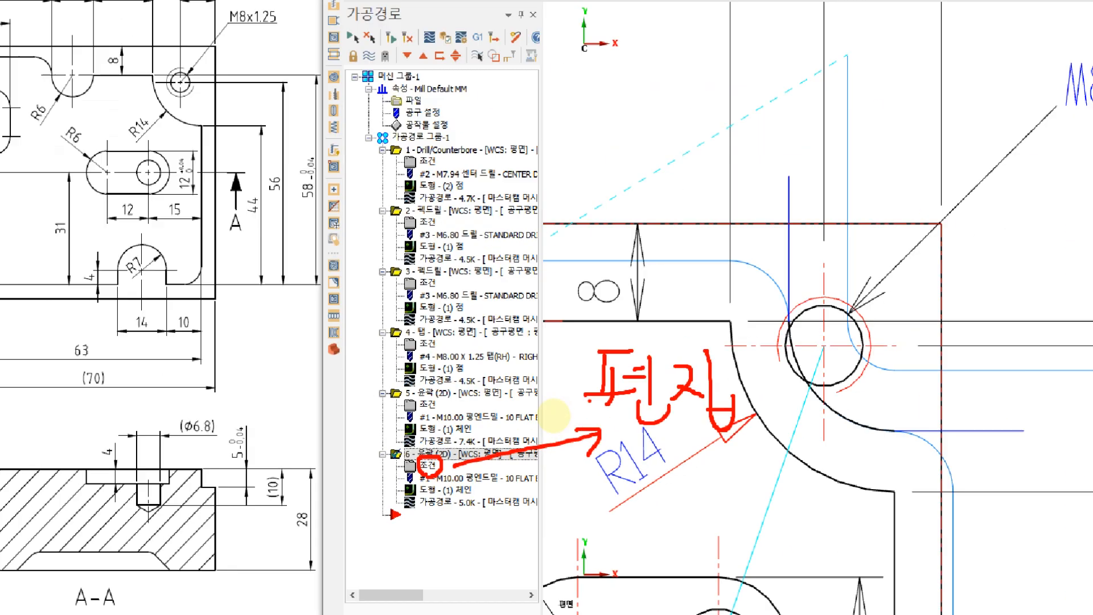
Step: Enable side multi-passes on the corner contour operation with two roughing passes spaced 5.0 mm apart, and regenerate the toolpath
{"action": "left_click", "coordinate": [428, 468]}
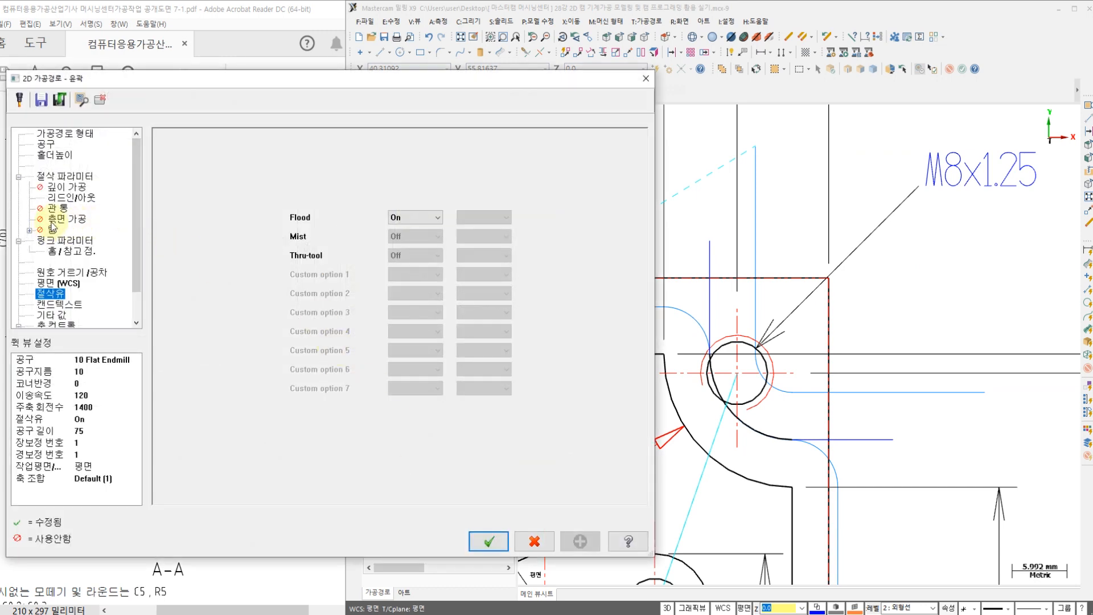
{"action": "left_click", "coordinate": [57, 219]}
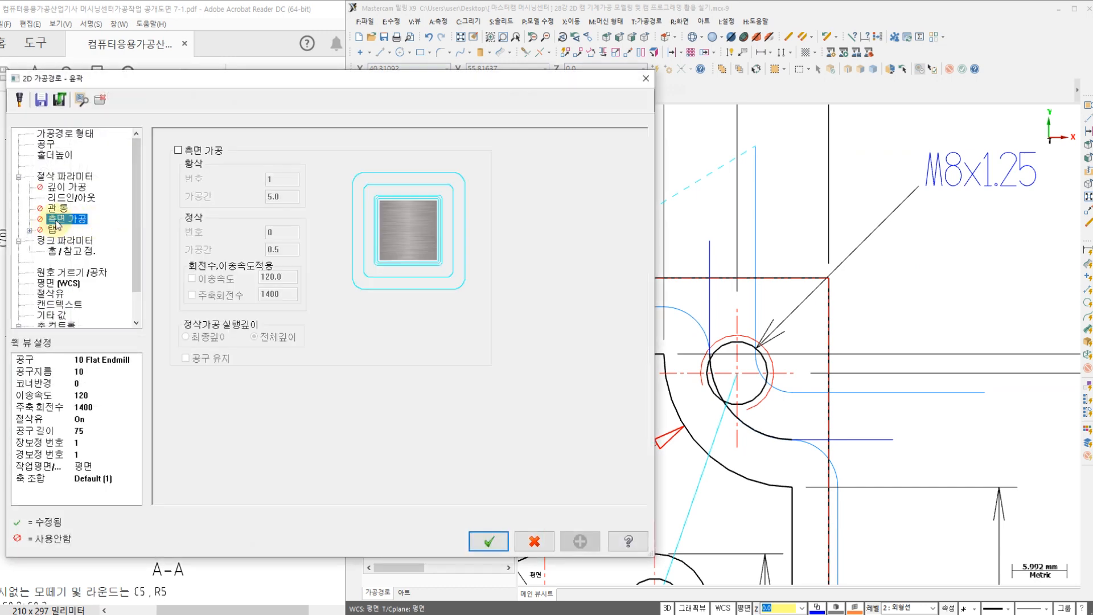
{"action": "left_click", "coordinate": [178, 150]}
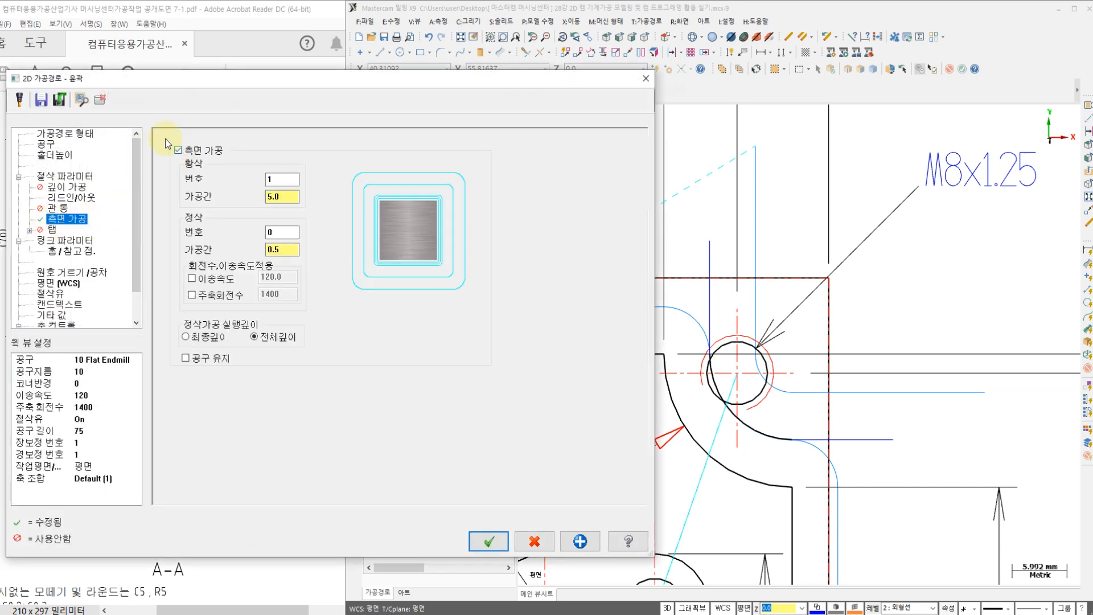
{"action": "left_click", "coordinate": [283, 179]}
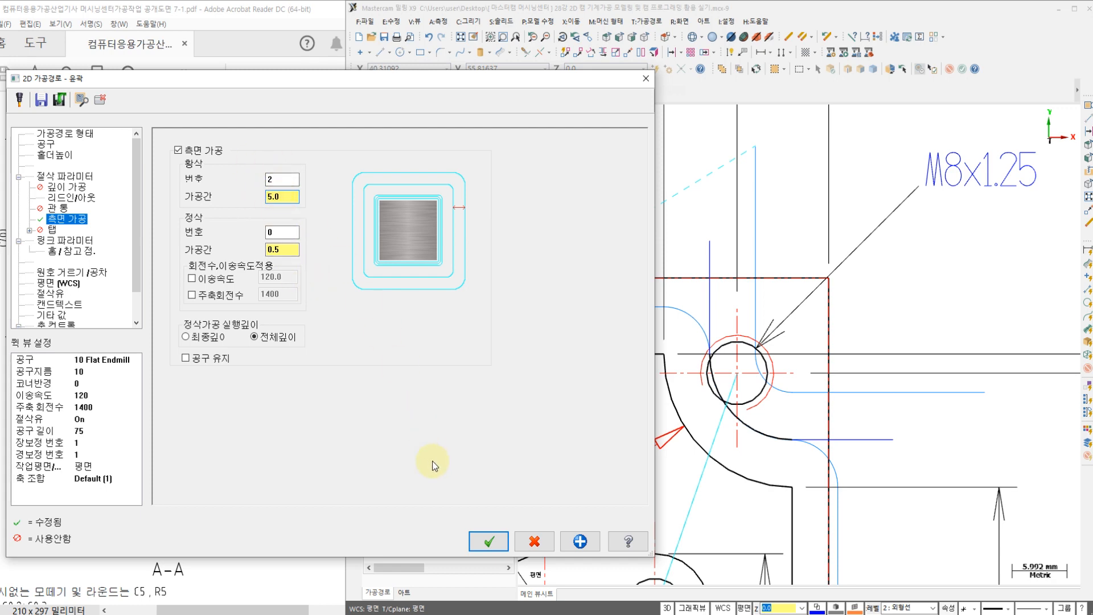
{"action": "left_click", "coordinate": [482, 538]}
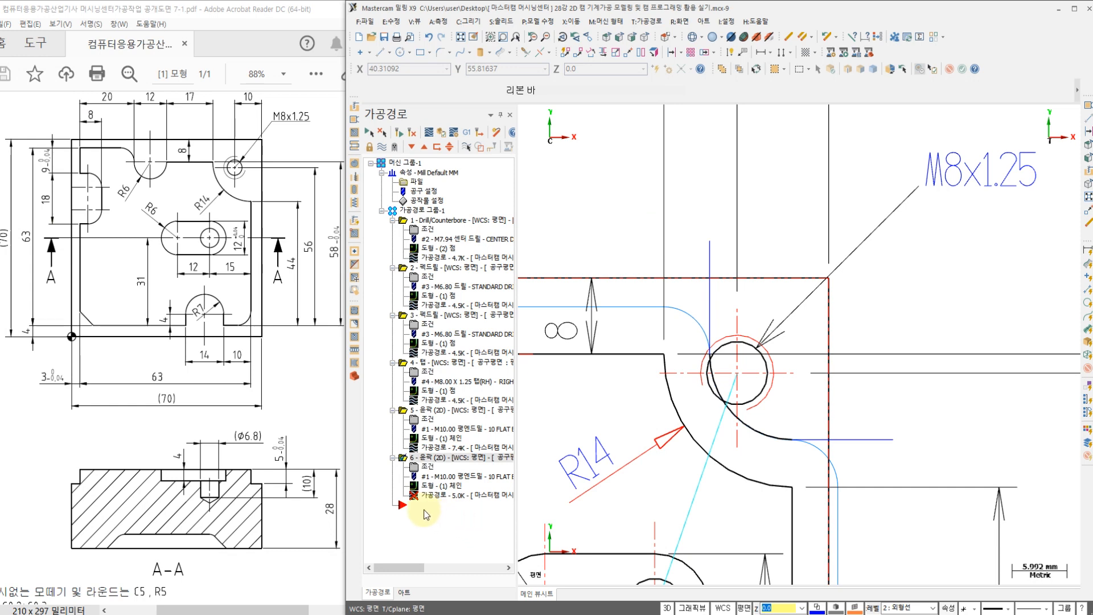
{"action": "left_click", "coordinate": [411, 133]}
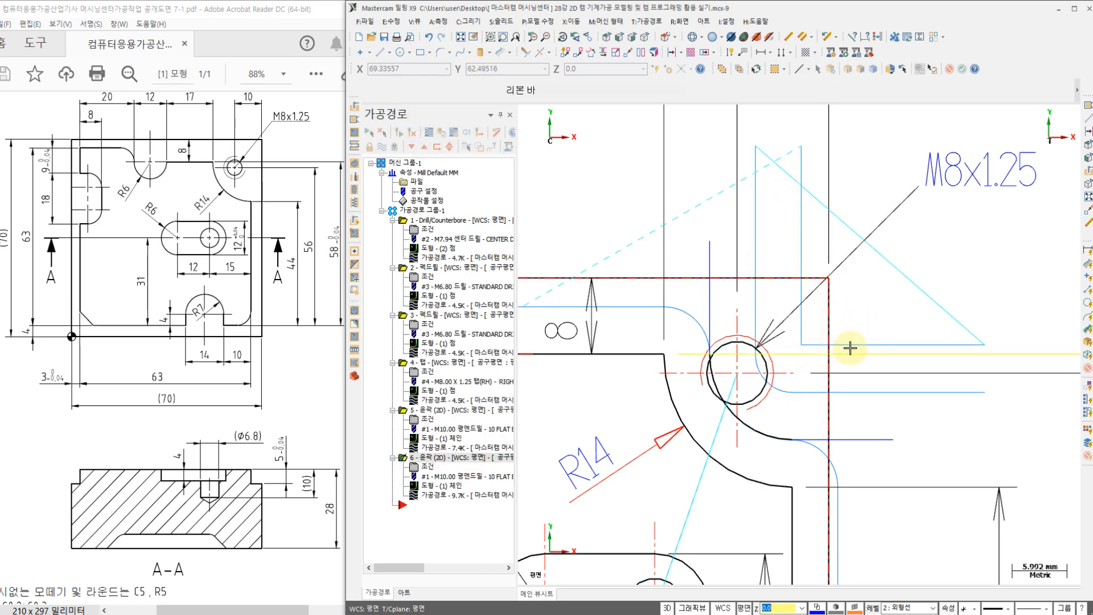
Step: Backplot the corner contour operation to check its multi-pass coverage around the M8x1.25 hole, and close the backplot
{"action": "left_click", "coordinate": [435, 496]}
{"action": "left_click", "coordinate": [525, 113]}
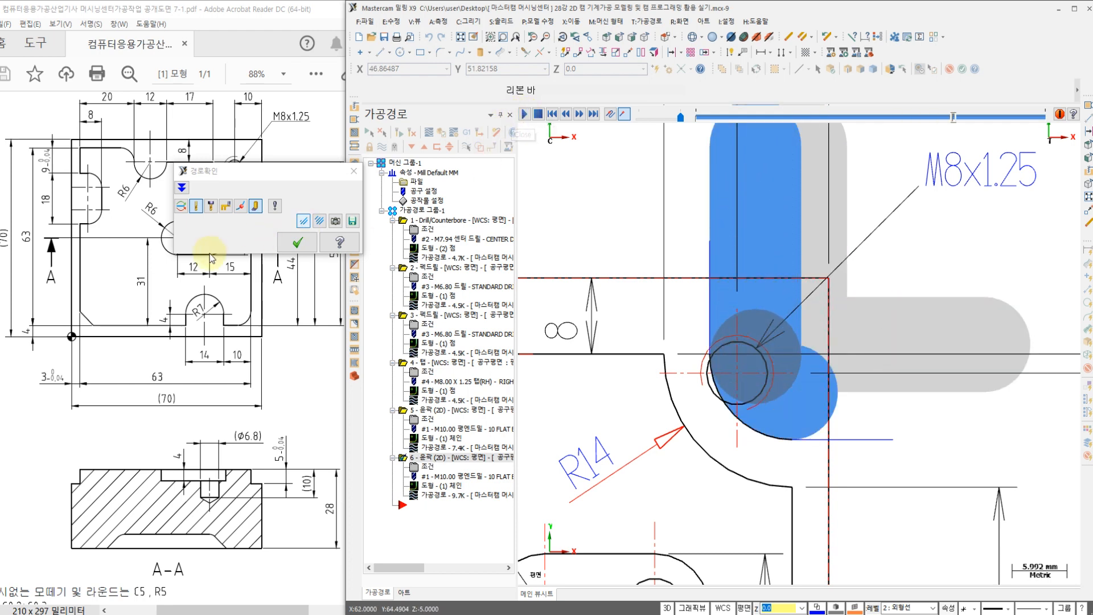
{"action": "left_click", "coordinate": [293, 244]}
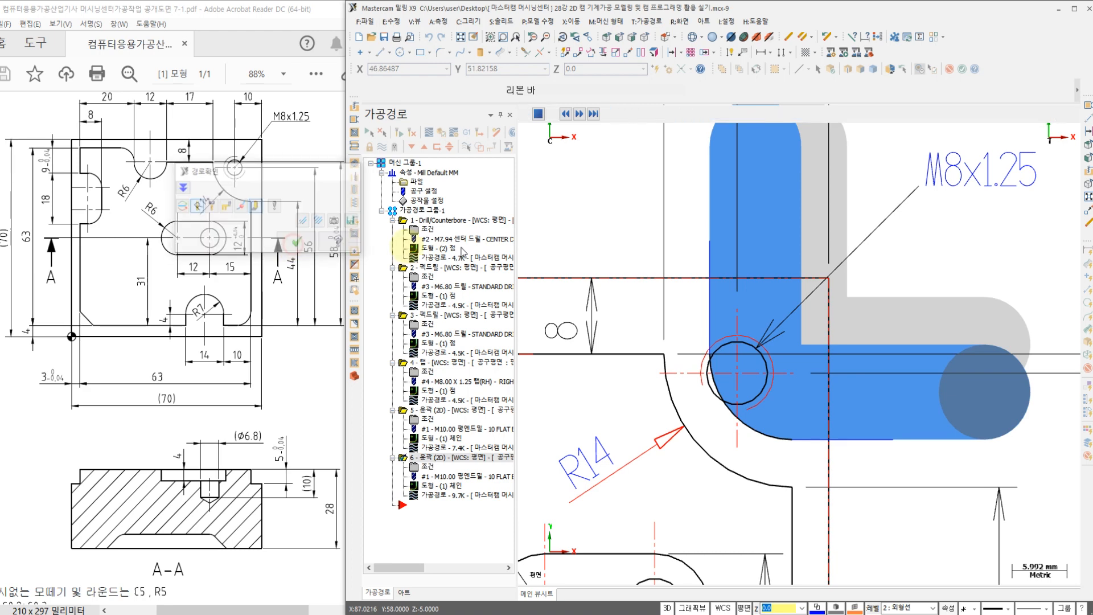
{"action": "scroll", "coordinate": [672, 234], "scroll_direction": "down", "scroll_amount": 5}
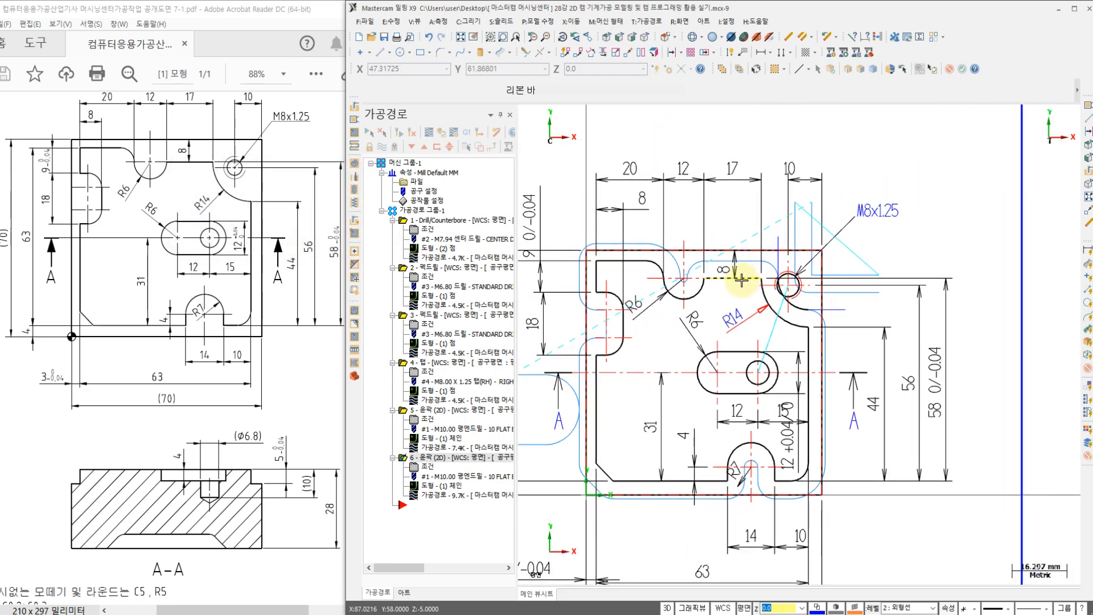
Step: Select contour operations 5 and 6 together
{"action": "left_click", "coordinate": [439, 410]}
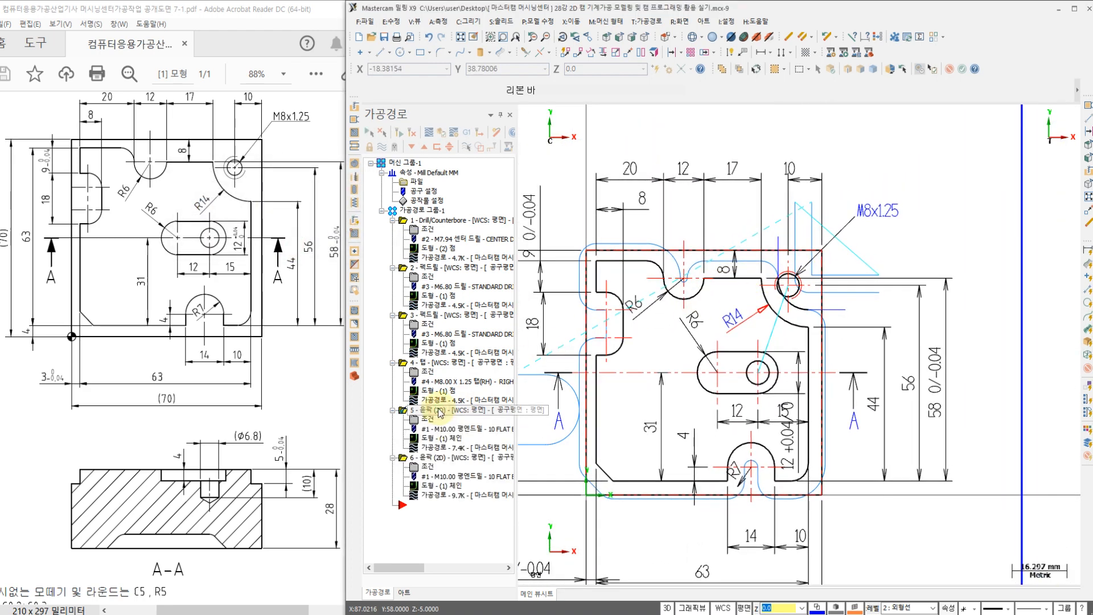
{"action": "left_click", "coordinate": [421, 458]}
{"action": "left_click", "coordinate": [407, 410], "text": "ctrl"}
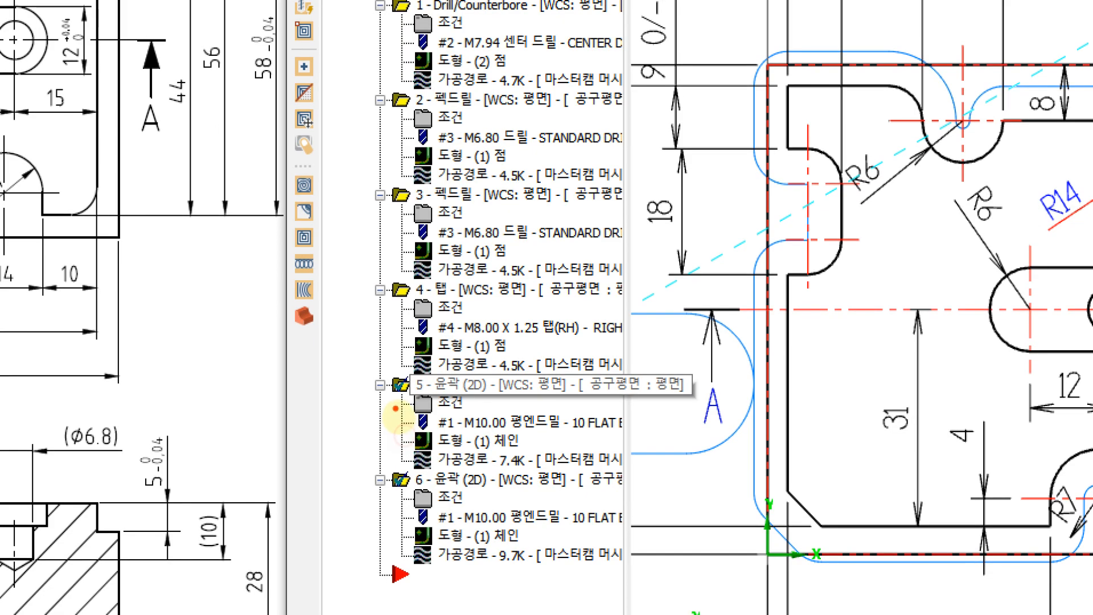
{"action": "left_click_drag", "start_coordinate": [398, 397], "coordinate": [408, 365]}
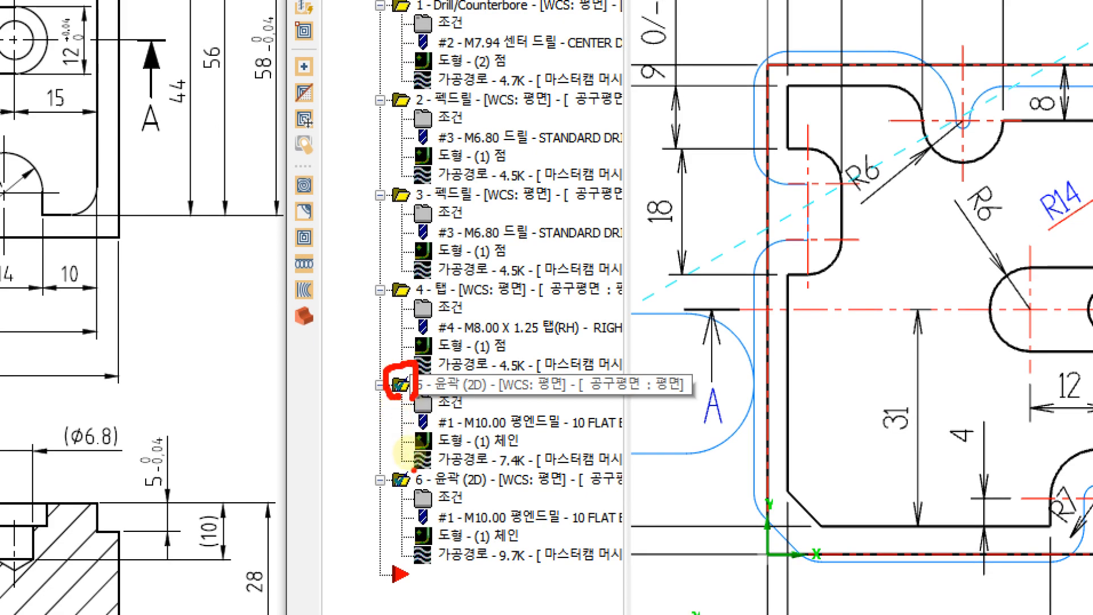
{"action": "mouse_move", "coordinate": [416, 490]}
{"action": "left_mouse_down"}
{"action": "mouse_move", "coordinate": [380, 475]}
{"action": "mouse_move", "coordinate": [425, 462]}
{"action": "left_mouse_up"}
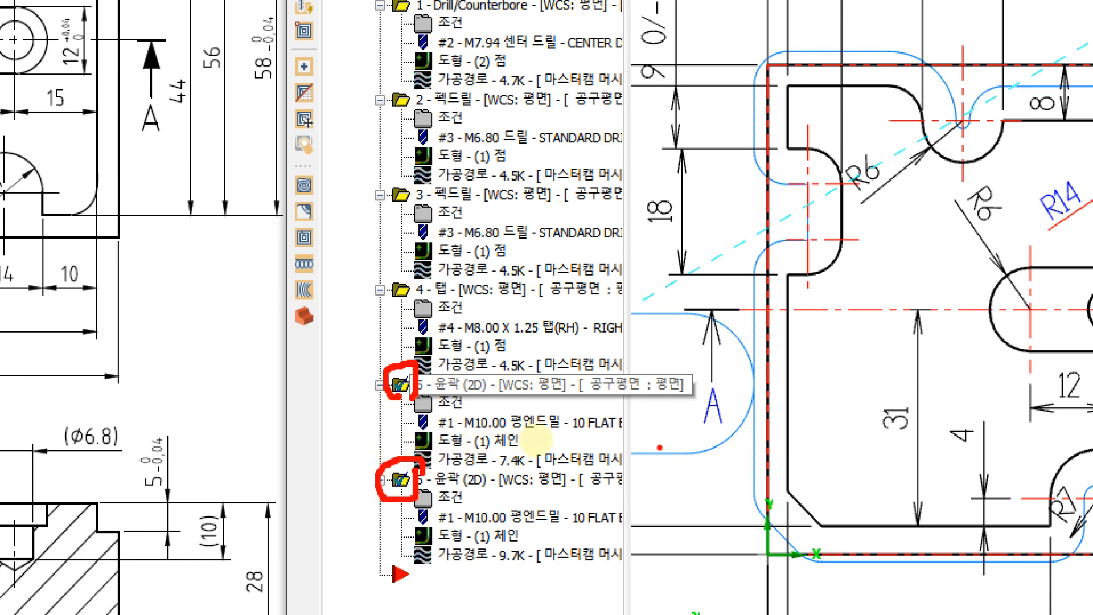
{"action": "mouse_move", "coordinate": [664, 423]}
{"action": "left_mouse_down"}
{"action": "mouse_move", "coordinate": [680, 407]}
{"action": "mouse_move", "coordinate": [710, 464]}
{"action": "mouse_move", "coordinate": [781, 439]}
{"action": "left_mouse_up"}
{"action": "left_click_drag", "start_coordinate": [872, 434], "coordinate": [873, 470]}
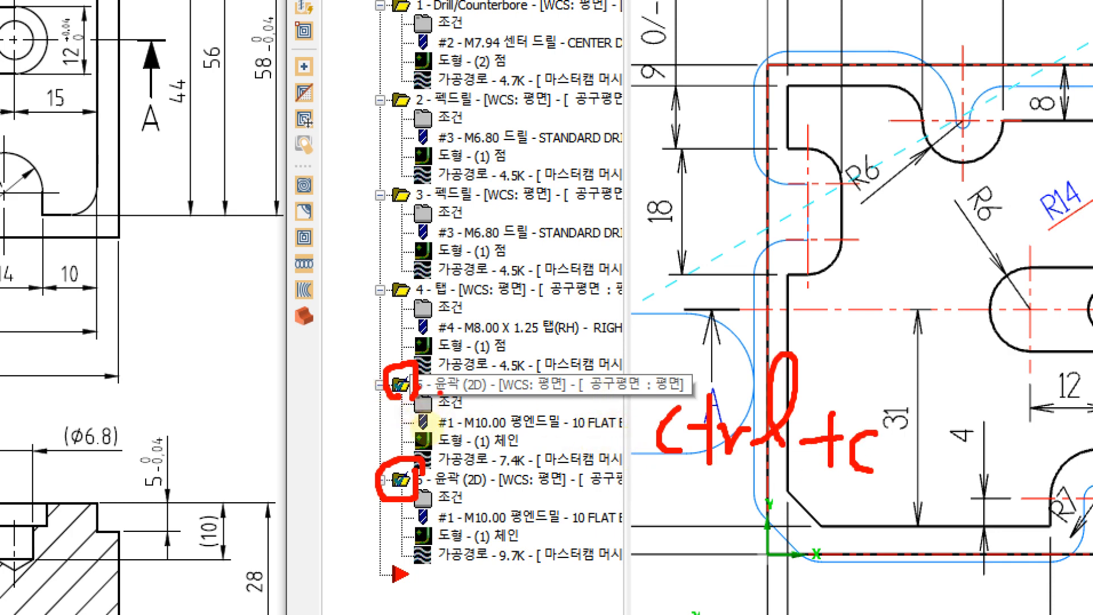
{"action": "mouse_move", "coordinate": [395, 465]}
{"action": "left_mouse_down"}
{"action": "mouse_move", "coordinate": [423, 463]}
{"action": "mouse_move", "coordinate": [431, 493]}
{"action": "left_mouse_up"}
{"action": "mouse_move", "coordinate": [406, 398]}
{"action": "left_mouse_down"}
{"action": "mouse_move", "coordinate": [373, 380]}
{"action": "mouse_move", "coordinate": [421, 390]}
{"action": "left_mouse_up"}
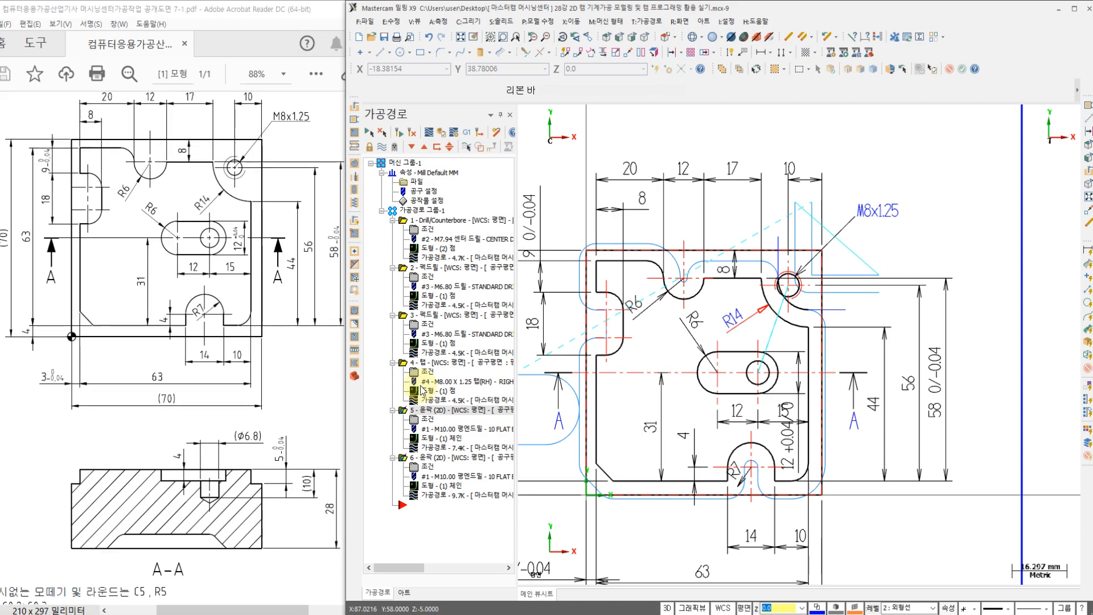
Step: Backplot both selected contour operations together, inspect the combined coverage at the R14 corner, and close the backplot
{"action": "left_click", "coordinate": [429, 134]}
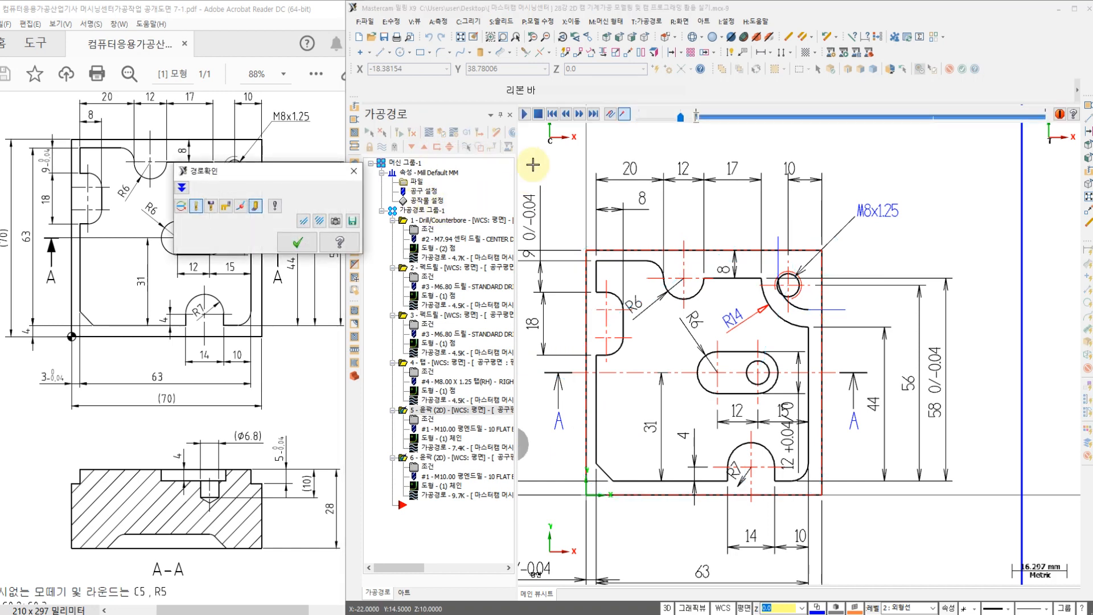
{"action": "left_click", "coordinate": [524, 114]}
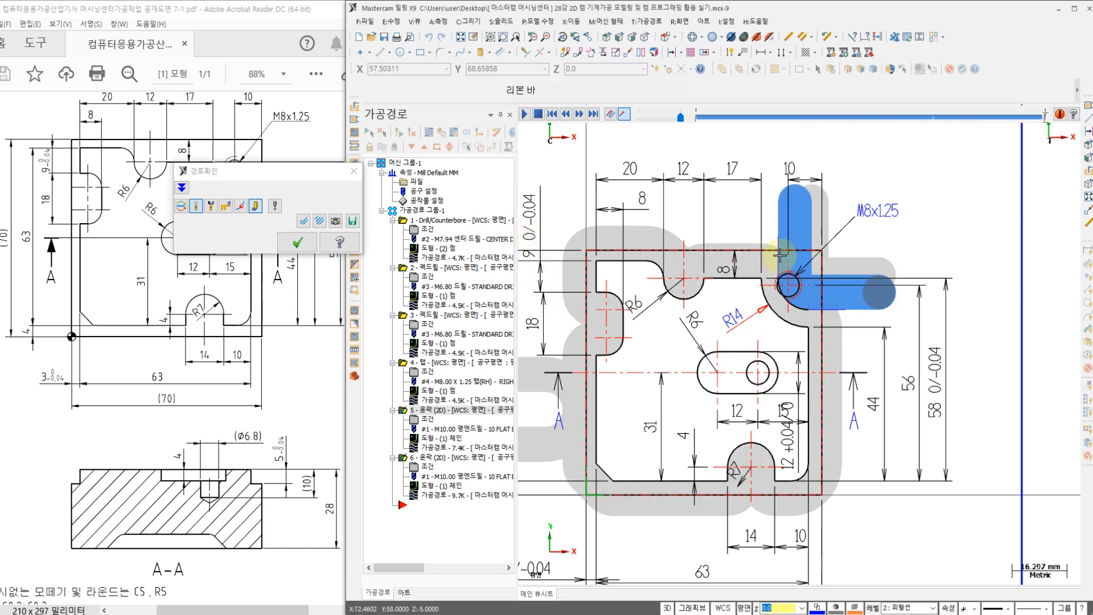
{"action": "scroll", "coordinate": [776, 261], "scroll_direction": "up", "scroll_amount": 8}
{"action": "scroll", "coordinate": [792, 259], "scroll_direction": "down", "scroll_amount": 8}
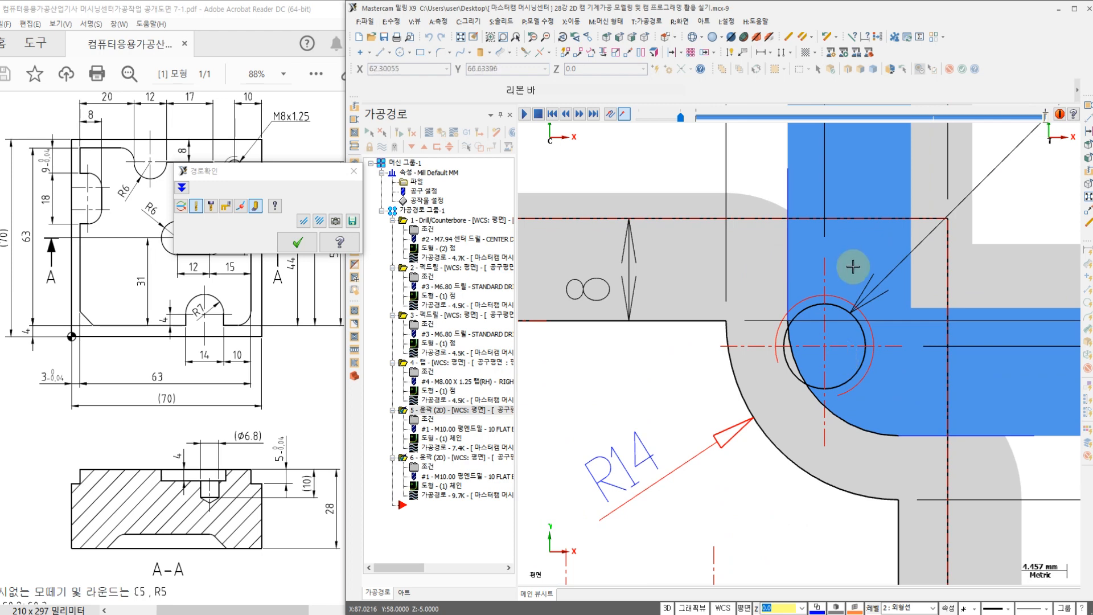
{"action": "scroll", "coordinate": [809, 376], "scroll_direction": "up", "scroll_amount": 2}
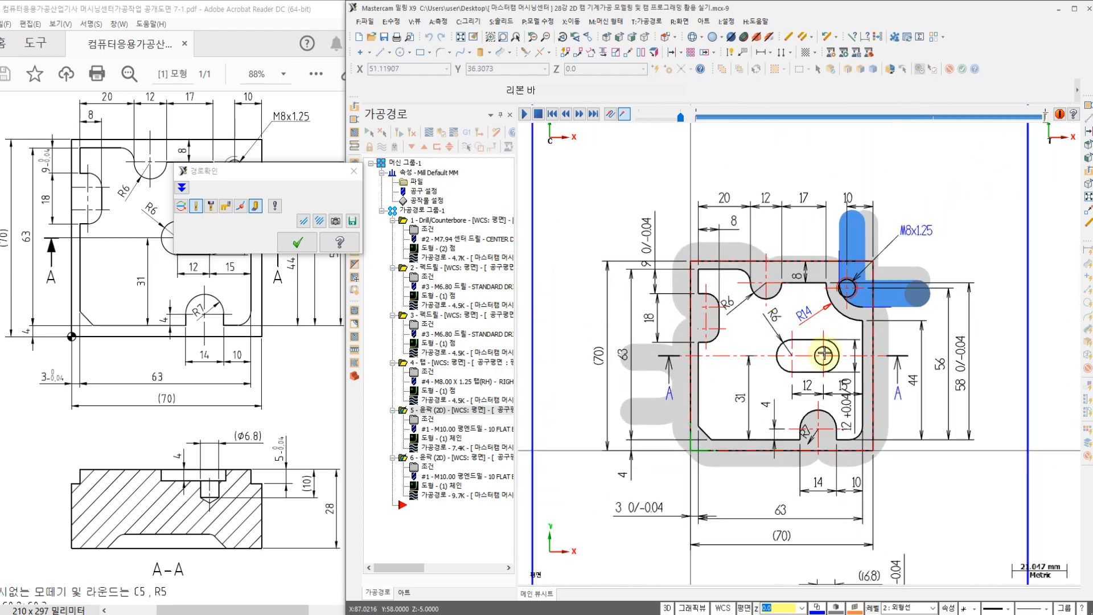
{"action": "left_click", "coordinate": [299, 244]}
Step: Start a pocket toolpath using the closed R6 slot outline as its chain, checking the chain direction before accepting it
{"action": "scroll", "coordinate": [754, 292], "scroll_direction": "up", "scroll_amount": 6}
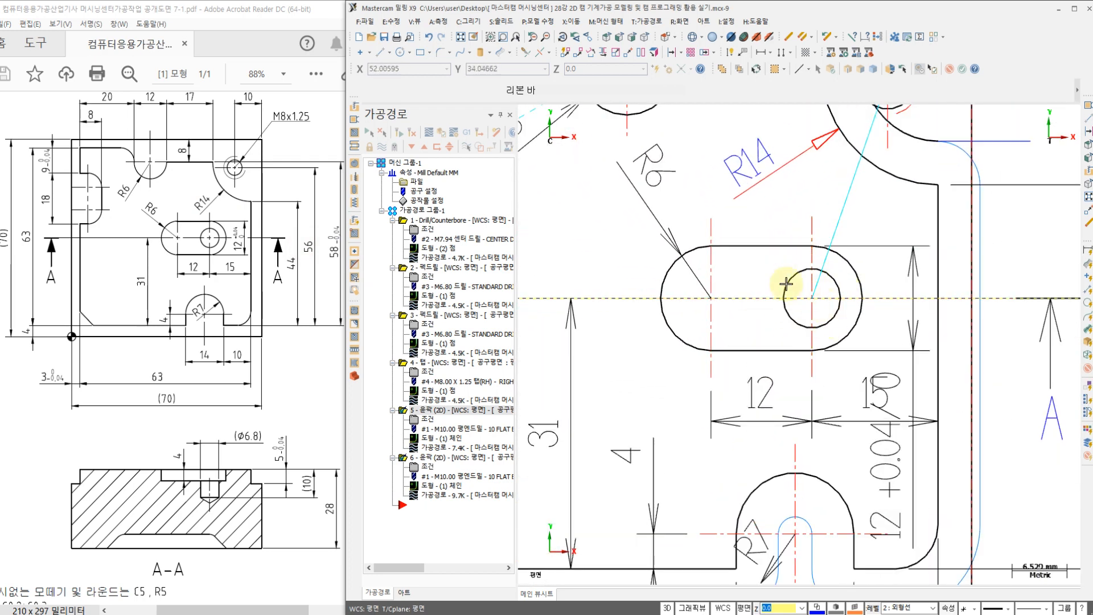
{"action": "left_click", "coordinate": [653, 30]}
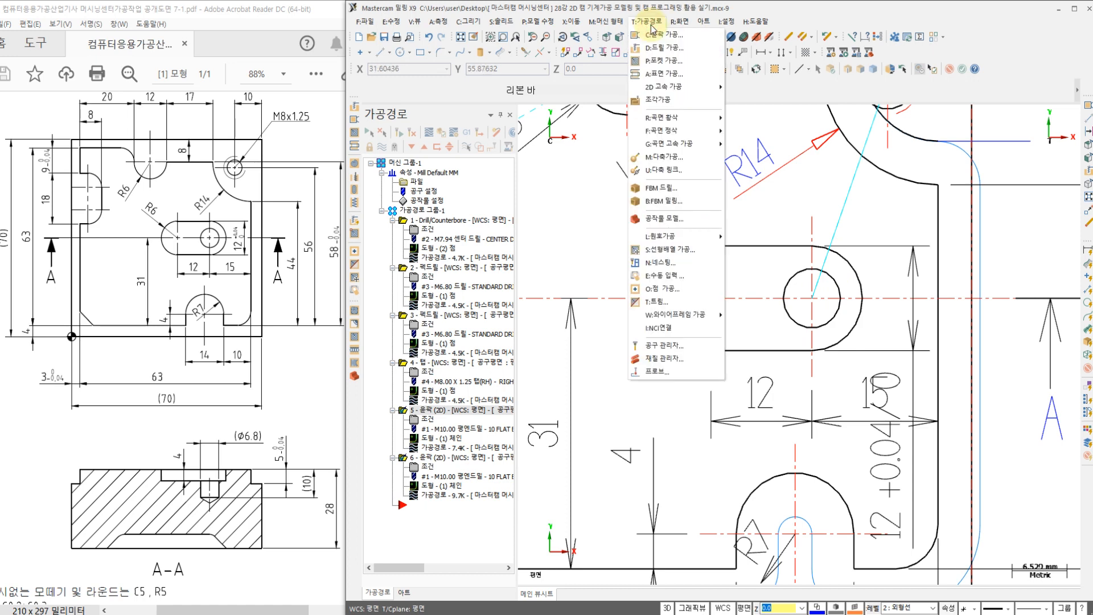
{"action": "left_click", "coordinate": [665, 63]}
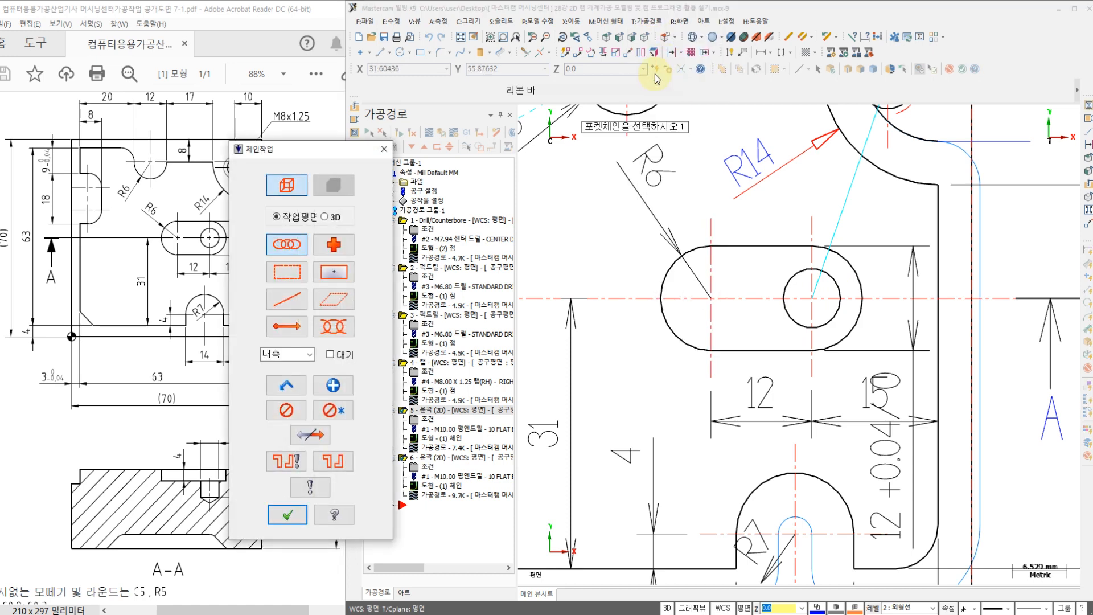
{"action": "left_click", "coordinate": [796, 253]}
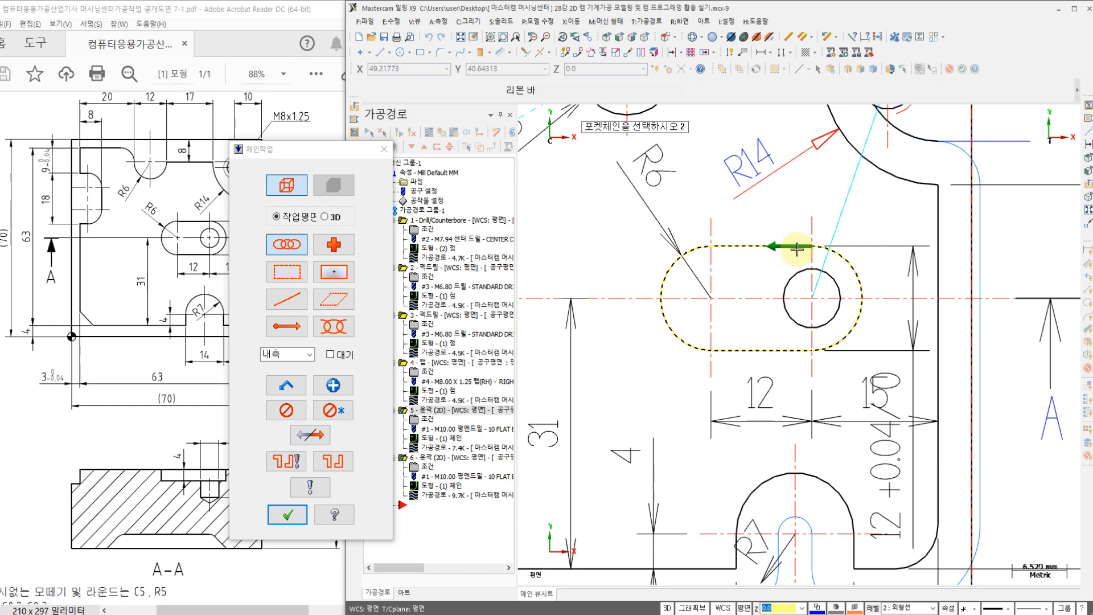
{"action": "left_click", "coordinate": [309, 436]}
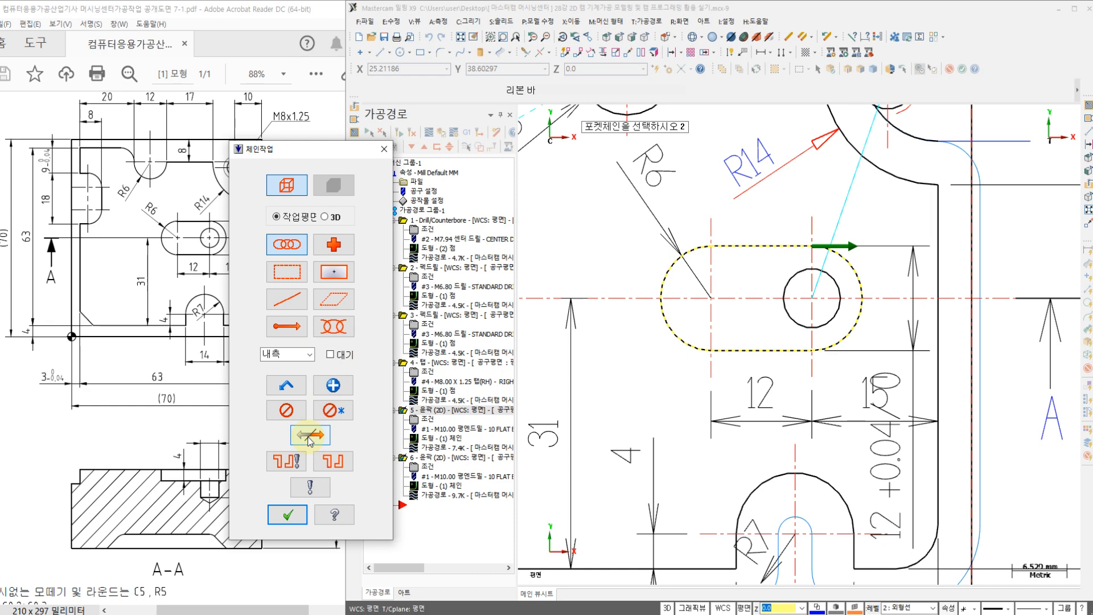
{"action": "left_click", "coordinate": [309, 436]}
{"action": "left_click", "coordinate": [287, 515]}
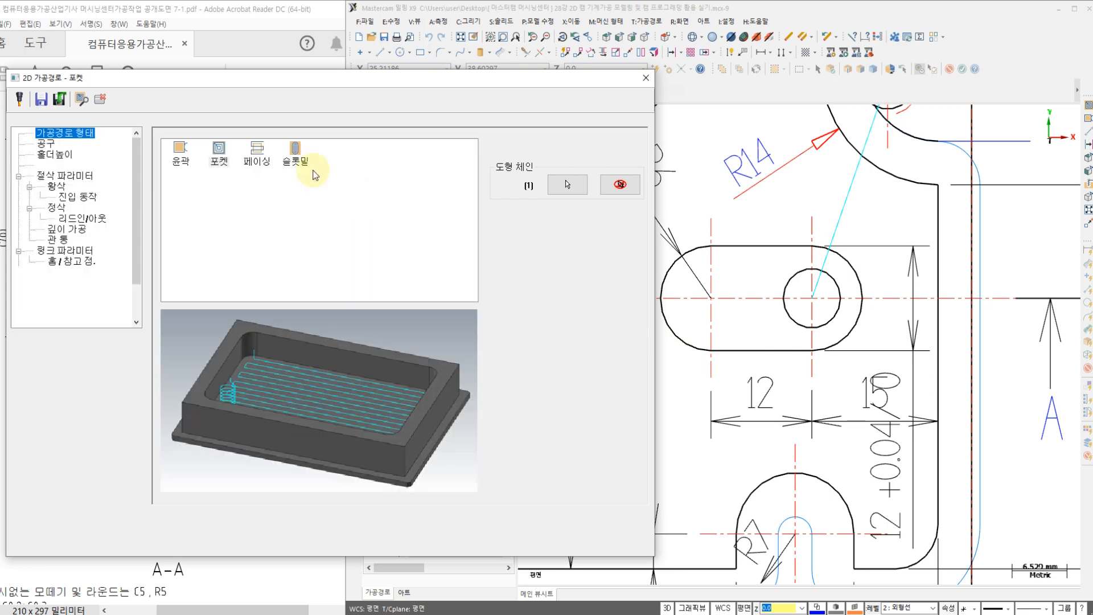
Step: Assign the 10 Flat Endmill to the pocket and set the stock to leave on walls and floor to 0
{"action": "left_click", "coordinate": [42, 147]}
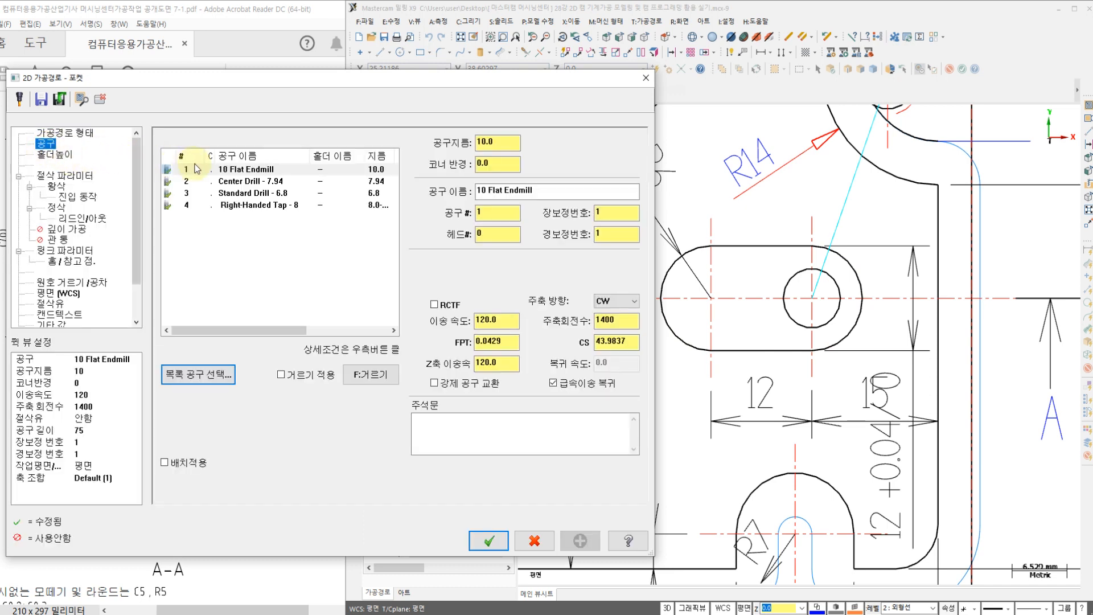
{"action": "left_click", "coordinate": [237, 169]}
{"action": "left_click", "coordinate": [49, 178]}
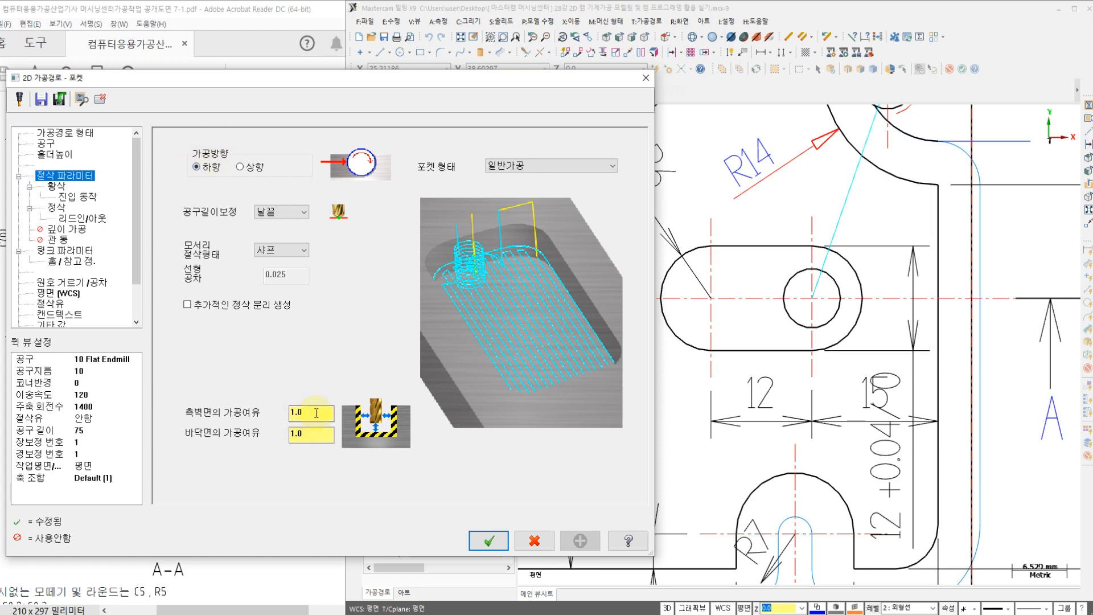
{"action": "left_click_drag", "start_coordinate": [306, 433], "coordinate": [221, 443]}
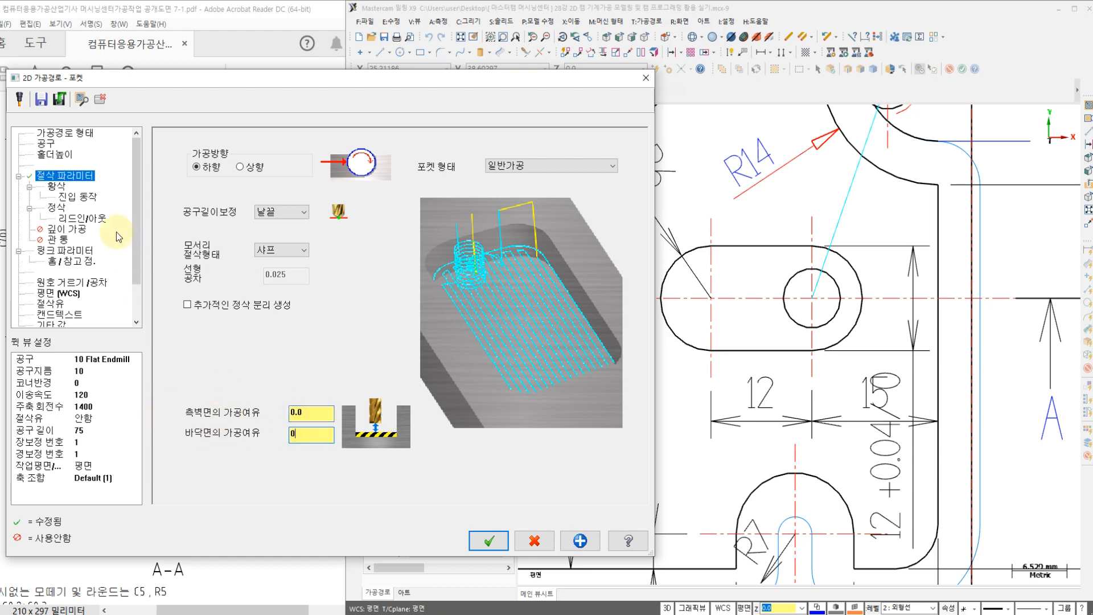
Step: Set the pocket's roughing method to constant overlap spiral (일정한 오버랩 나선형절삭)
{"action": "left_click", "coordinate": [54, 187]}
{"action": "left_click", "coordinate": [241, 188]}
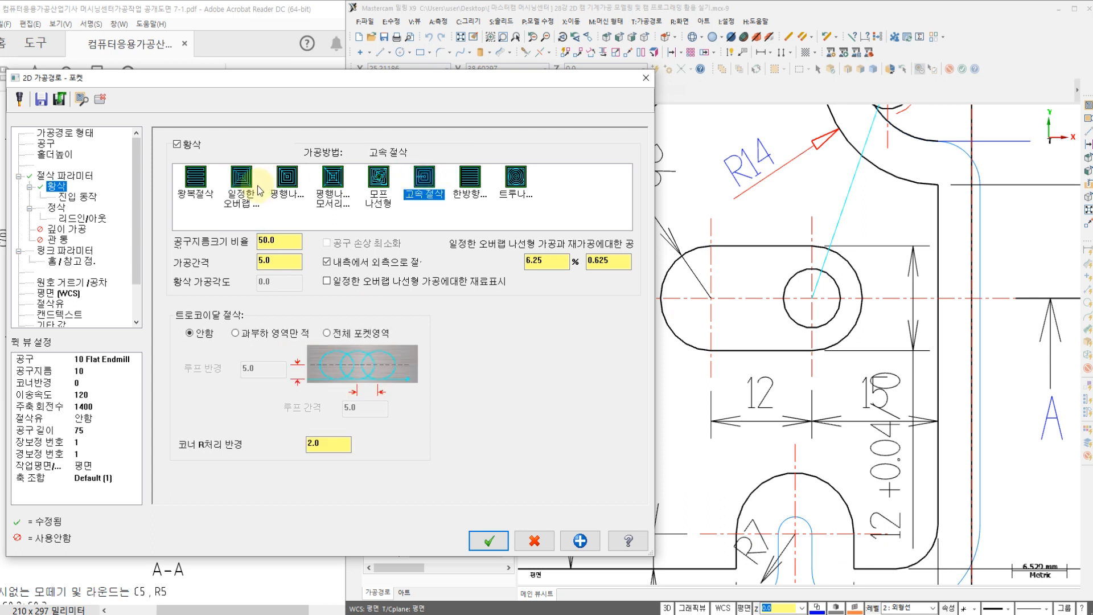
{"action": "left_click", "coordinate": [339, 181]}
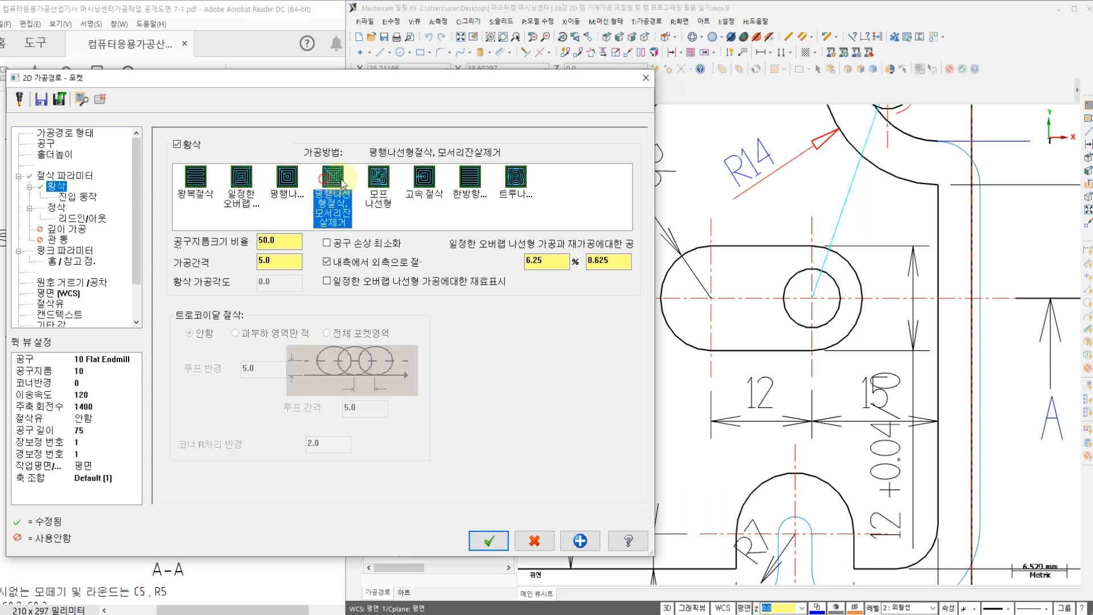
{"action": "left_click", "coordinate": [424, 179]}
{"action": "left_click", "coordinate": [241, 179]}
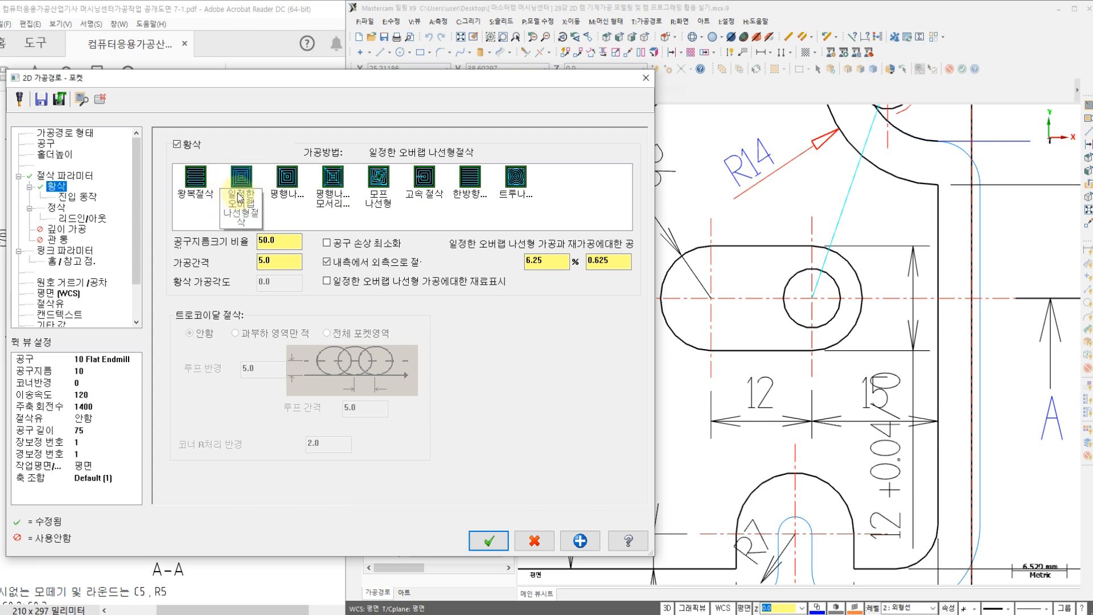
Step: Turn off the pocket's entry motion and disable its finishing passes
{"action": "left_click", "coordinate": [80, 197]}
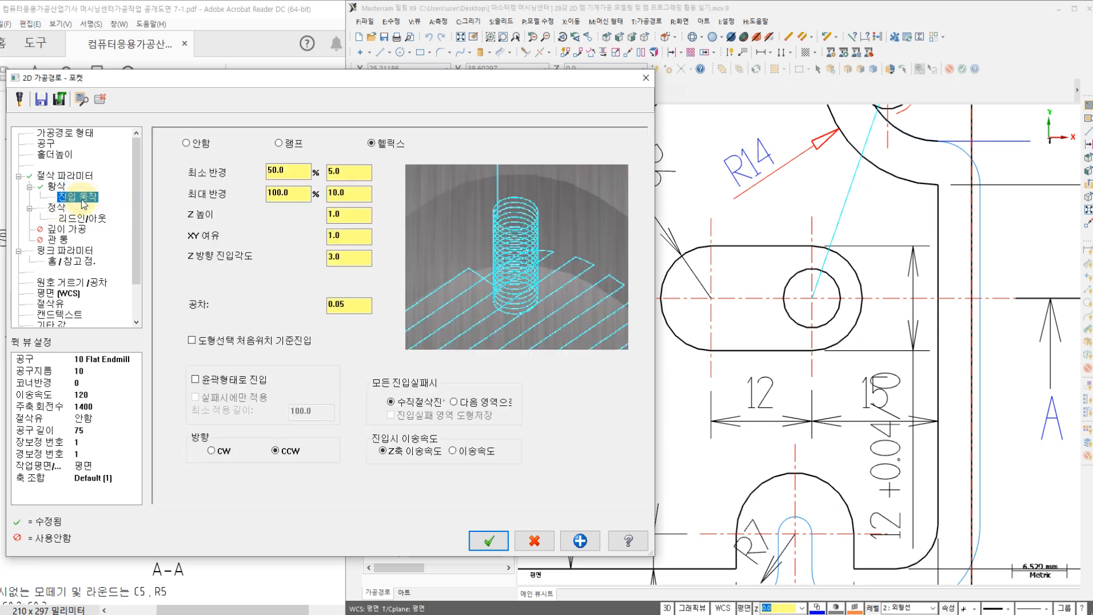
{"action": "left_click", "coordinate": [184, 144]}
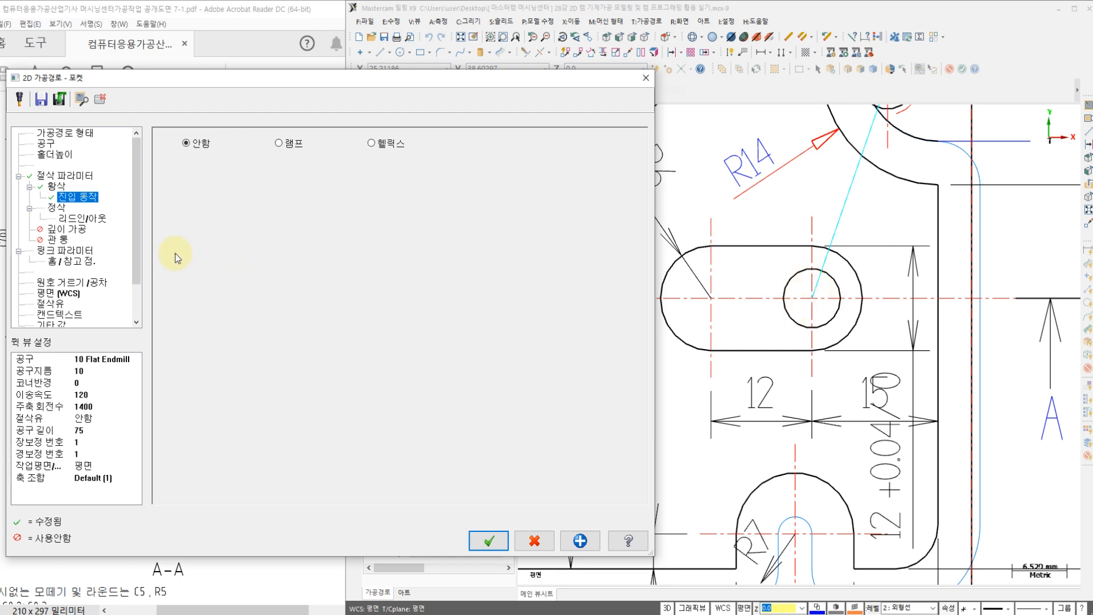
{"action": "left_click", "coordinate": [55, 208]}
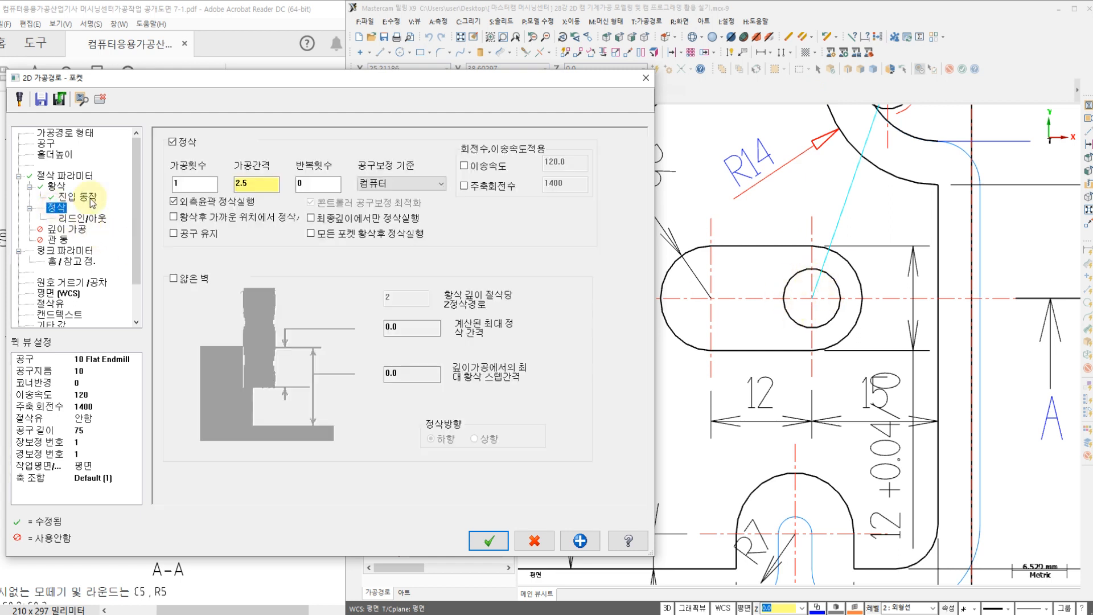
{"action": "left_click", "coordinate": [173, 143]}
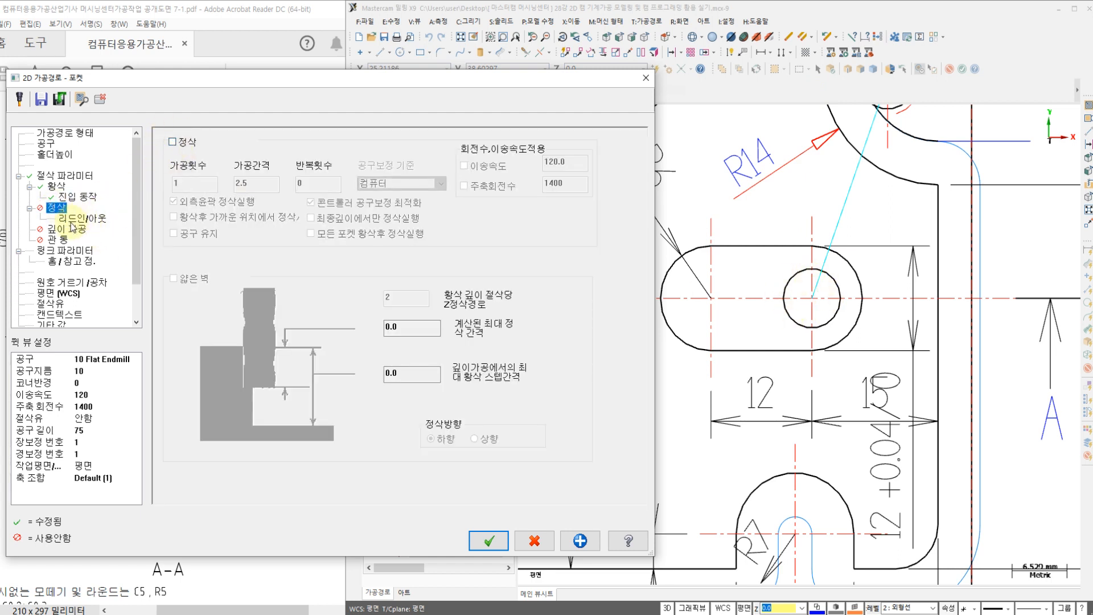
{"action": "left_click", "coordinate": [67, 229]}
Step: Enable the 50.0 clearance height, make the retract, feed plane and depth absolute, and set the pocket depth to -4.0 per the drawing
{"action": "left_click", "coordinate": [66, 251]}
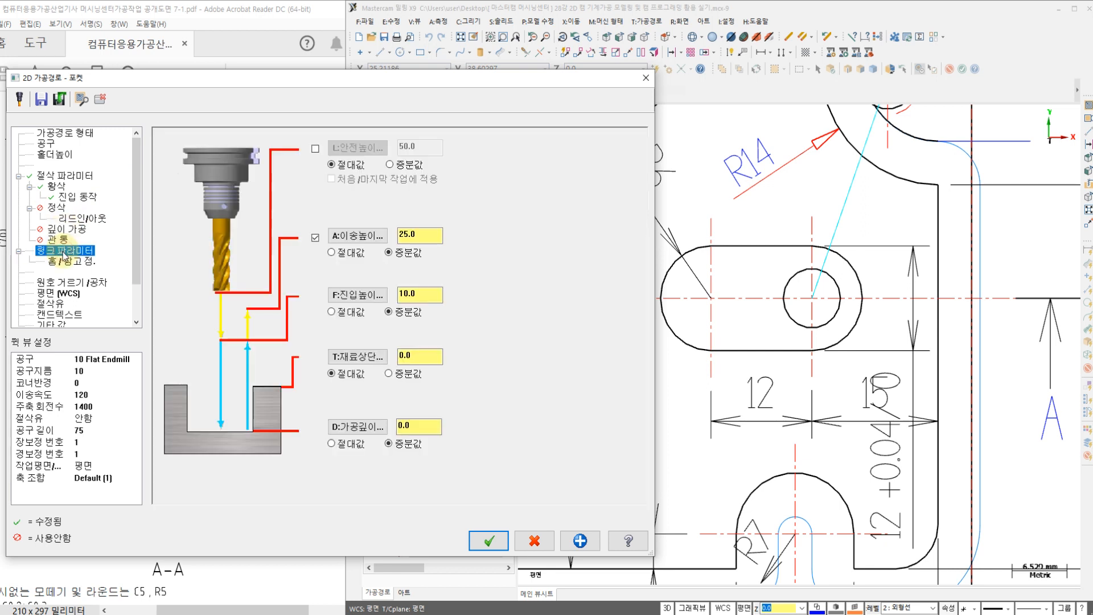
{"action": "left_click", "coordinate": [315, 150]}
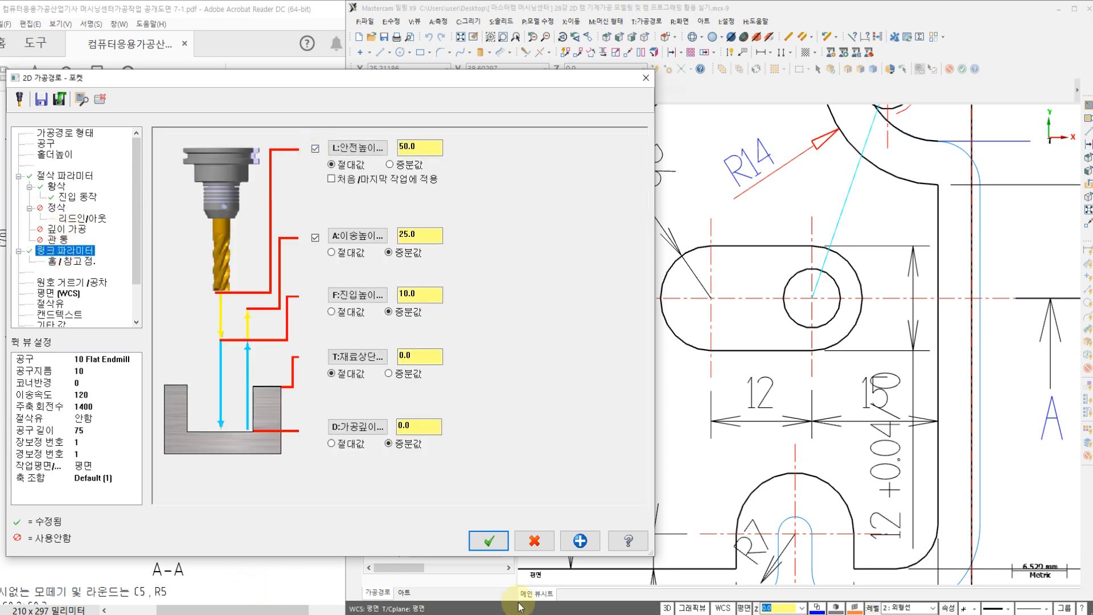
{"action": "left_click", "coordinate": [342, 613]}
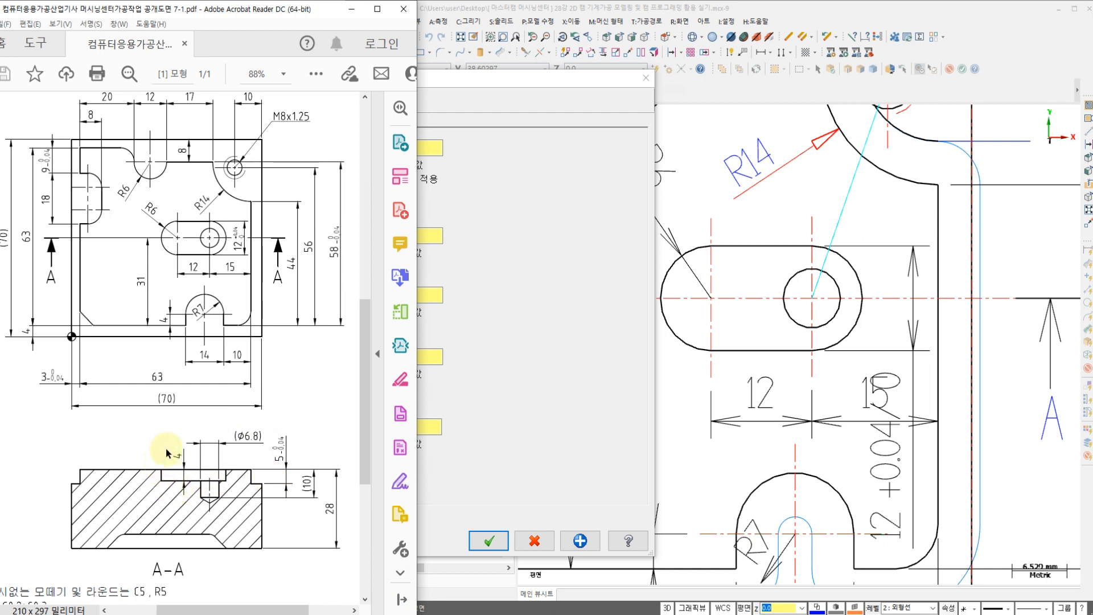
{"action": "left_click", "coordinate": [427, 317]}
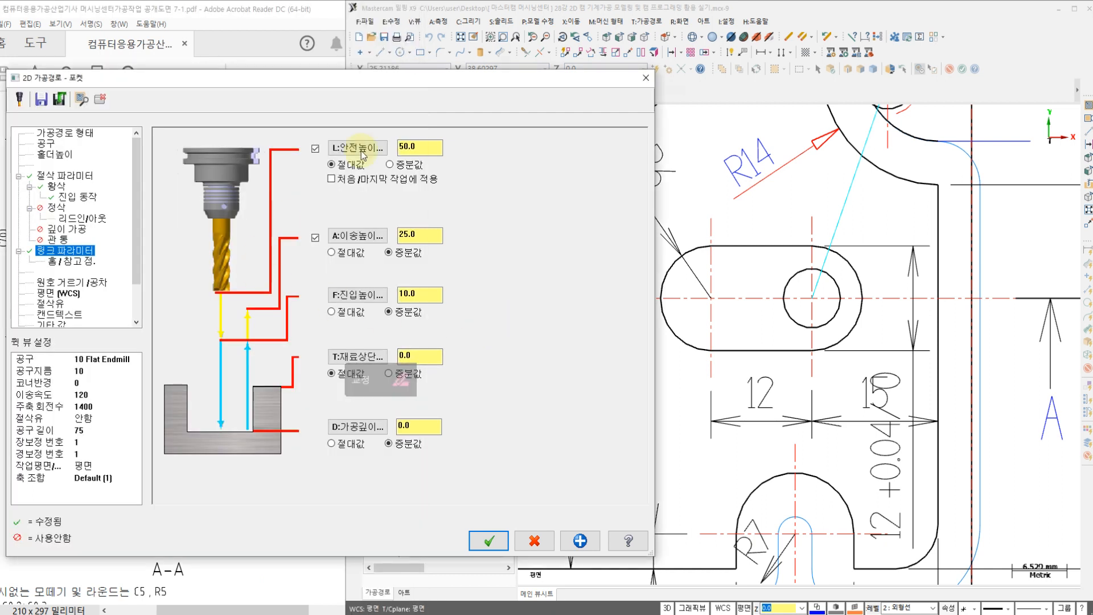
{"action": "left_click", "coordinate": [342, 313]}
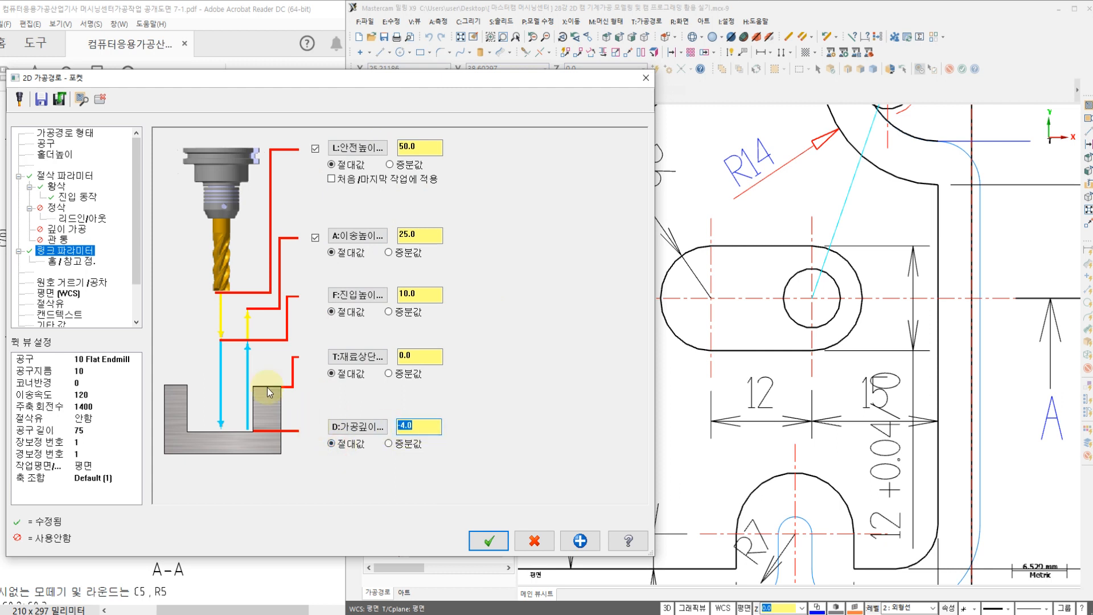
Step: Turn Flood coolant on for the pocket operation
{"action": "left_click", "coordinate": [57, 304]}
{"action": "left_click", "coordinate": [417, 213]}
{"action": "left_click", "coordinate": [416, 226]}
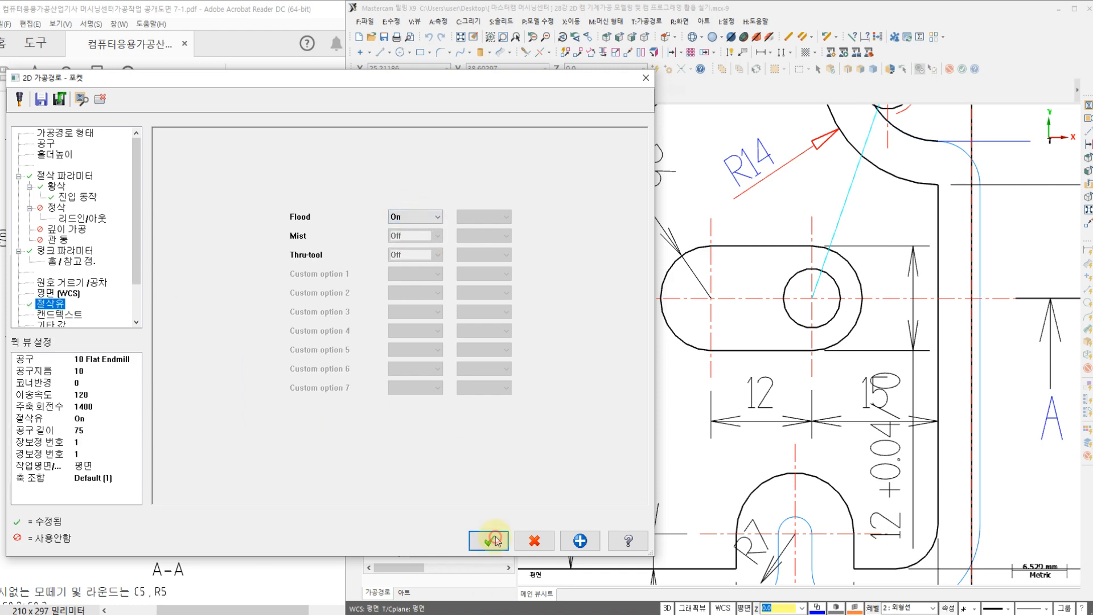
Step: Accept the pocket parameters to generate the toolpath and open its backplot in the isometric view
{"action": "left_click", "coordinate": [493, 540]}
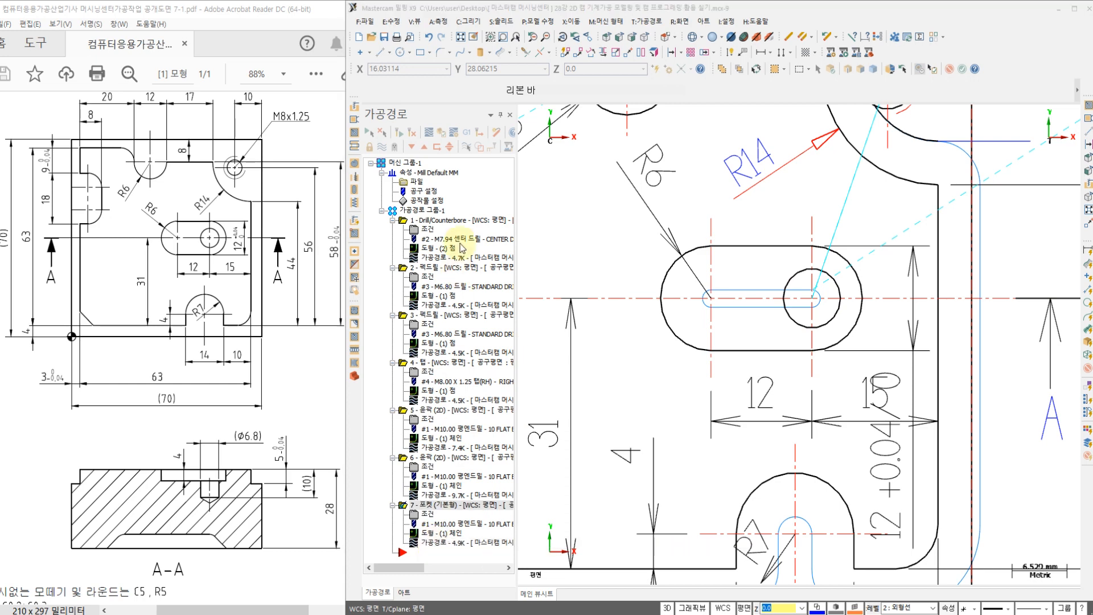
{"action": "scroll", "coordinate": [824, 259], "scroll_direction": "up", "scroll_amount": 1}
{"action": "scroll", "coordinate": [824, 259], "scroll_direction": "up", "scroll_amount": 1}
{"action": "scroll", "coordinate": [792, 327], "scroll_direction": "down", "scroll_amount": 1}
{"action": "right_click", "coordinate": [701, 354]}
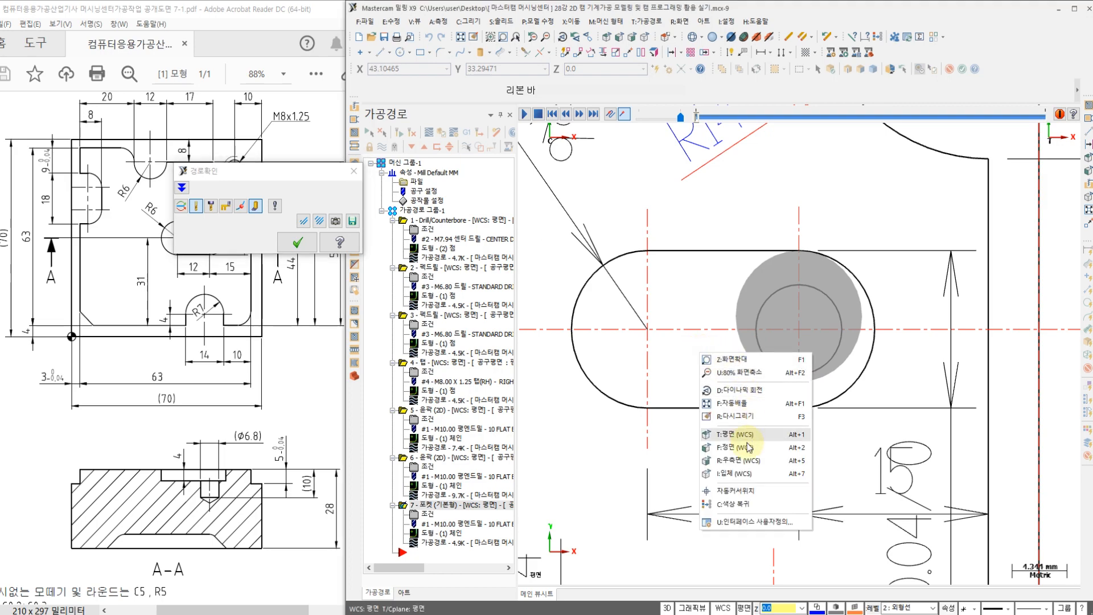
{"action": "left_click", "coordinate": [739, 473]}
{"action": "scroll", "coordinate": [681, 341], "scroll_direction": "up", "scroll_amount": 2}
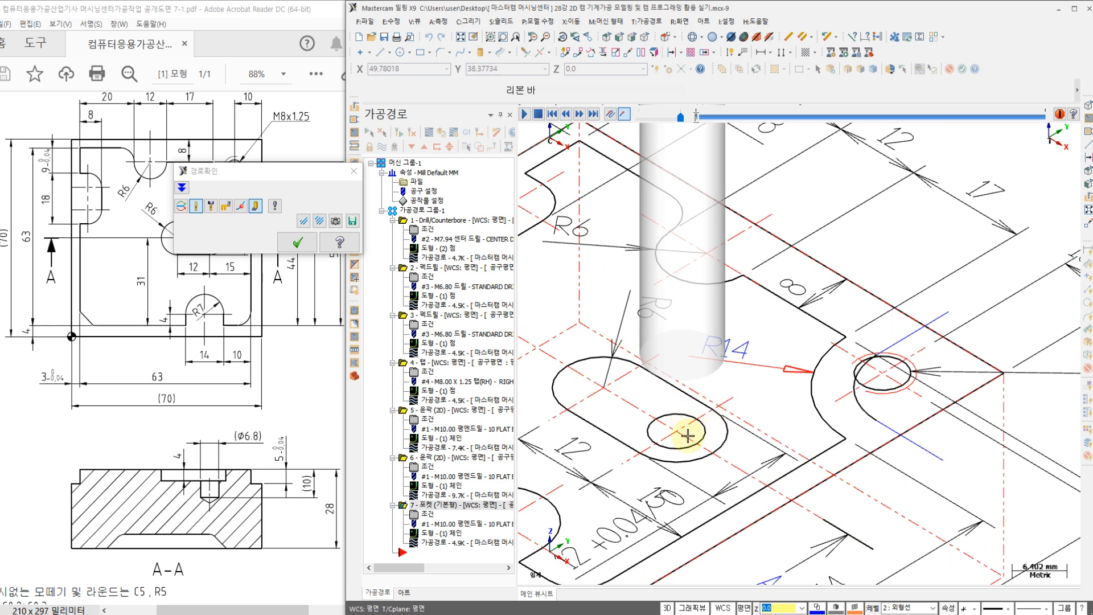
Step: Return to the top view, play the pocket toolpath's backplot and close it
{"action": "right_click", "coordinate": [552, 269]}
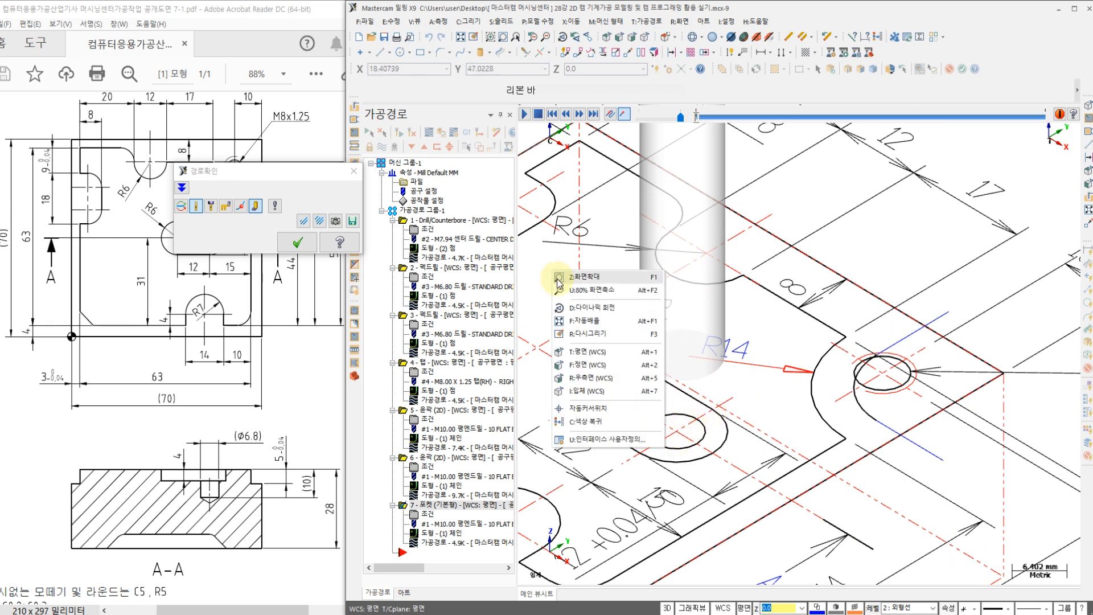
{"action": "left_click", "coordinate": [587, 349]}
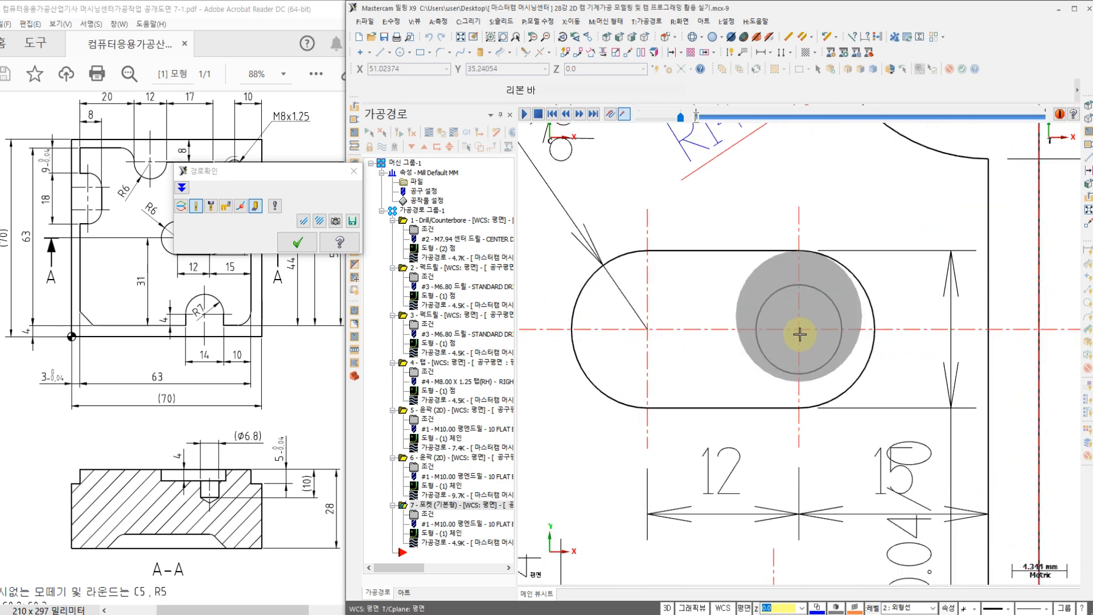
{"action": "left_click", "coordinate": [525, 114]}
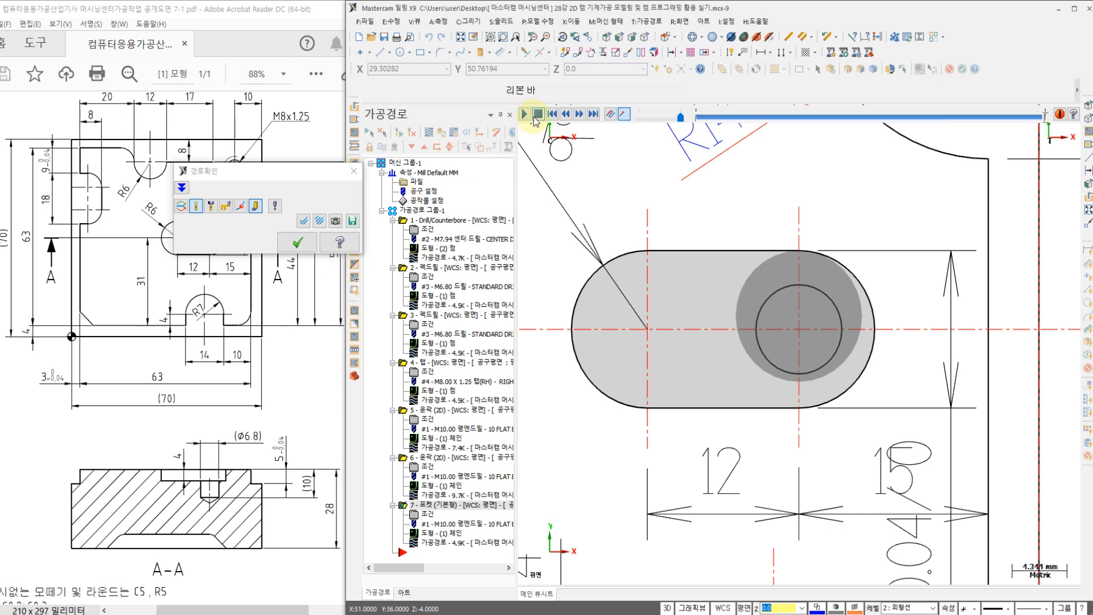
{"action": "left_click", "coordinate": [308, 244]}
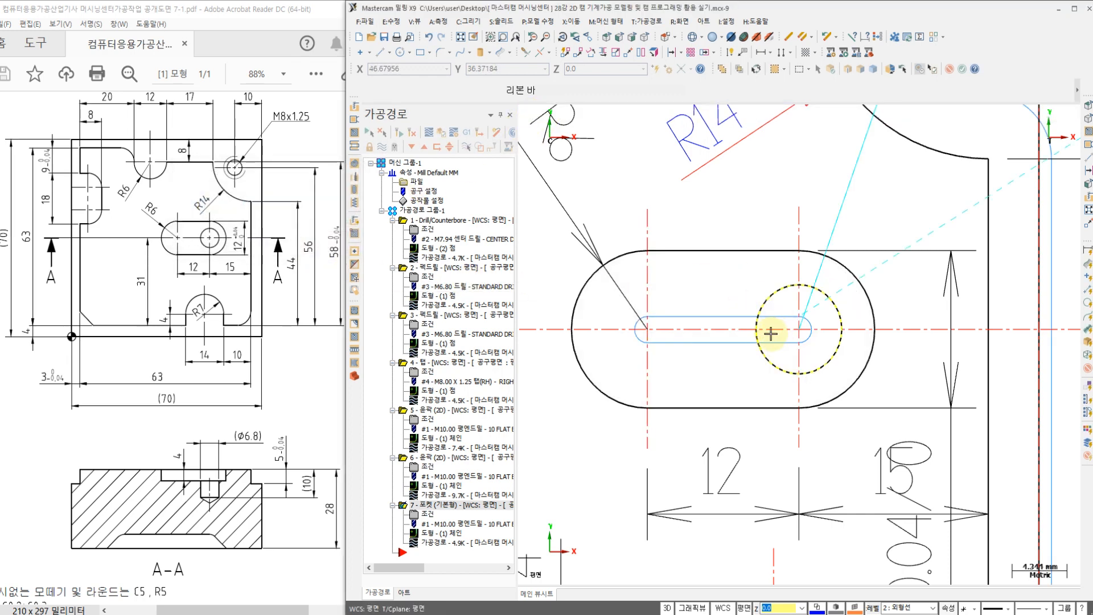
Step: Add a point chain at the centre of the hole inside the R6 slot to the pocket operation's geometry
{"action": "left_click", "coordinate": [431, 534]}
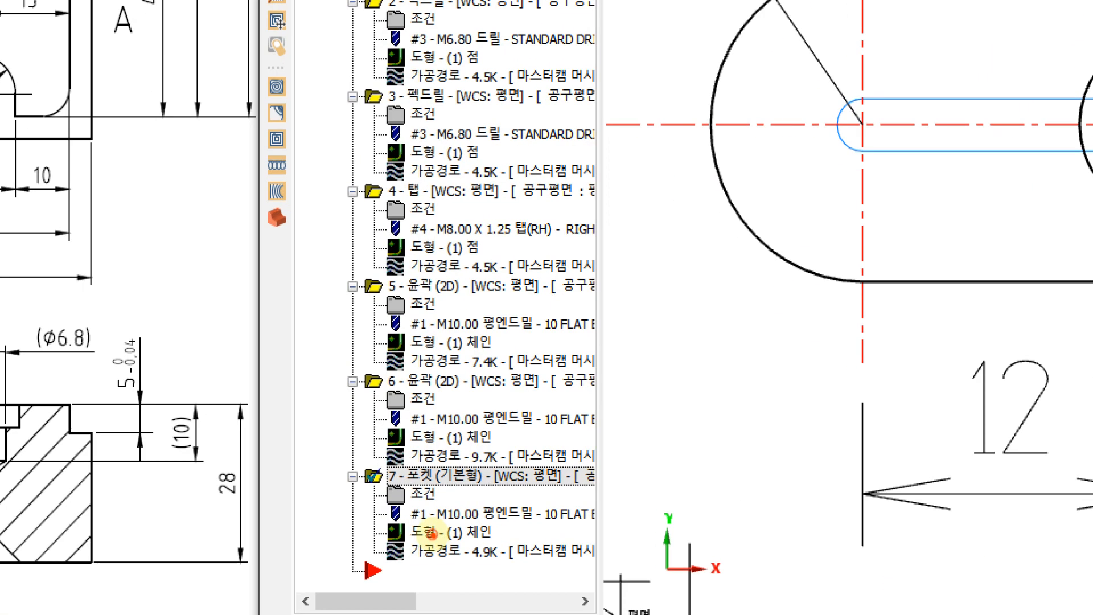
{"action": "mouse_move", "coordinate": [414, 546]}
{"action": "left_mouse_down"}
{"action": "mouse_move", "coordinate": [415, 506]}
{"action": "mouse_move", "coordinate": [507, 542]}
{"action": "mouse_move", "coordinate": [392, 553]}
{"action": "left_mouse_up"}
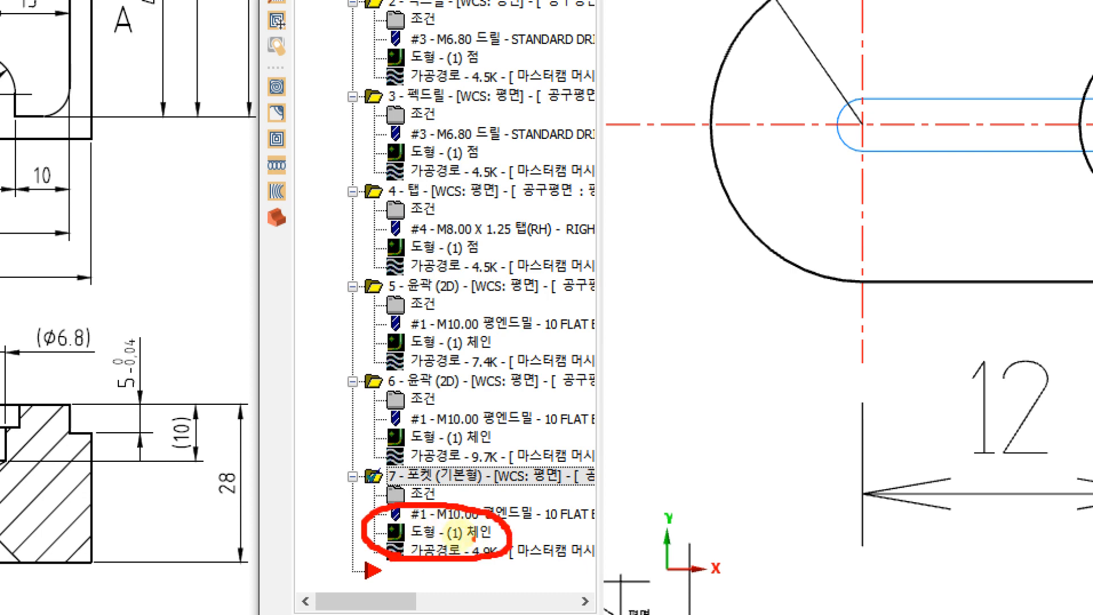
{"action": "left_click_drag", "start_coordinate": [470, 505], "coordinate": [518, 476]}
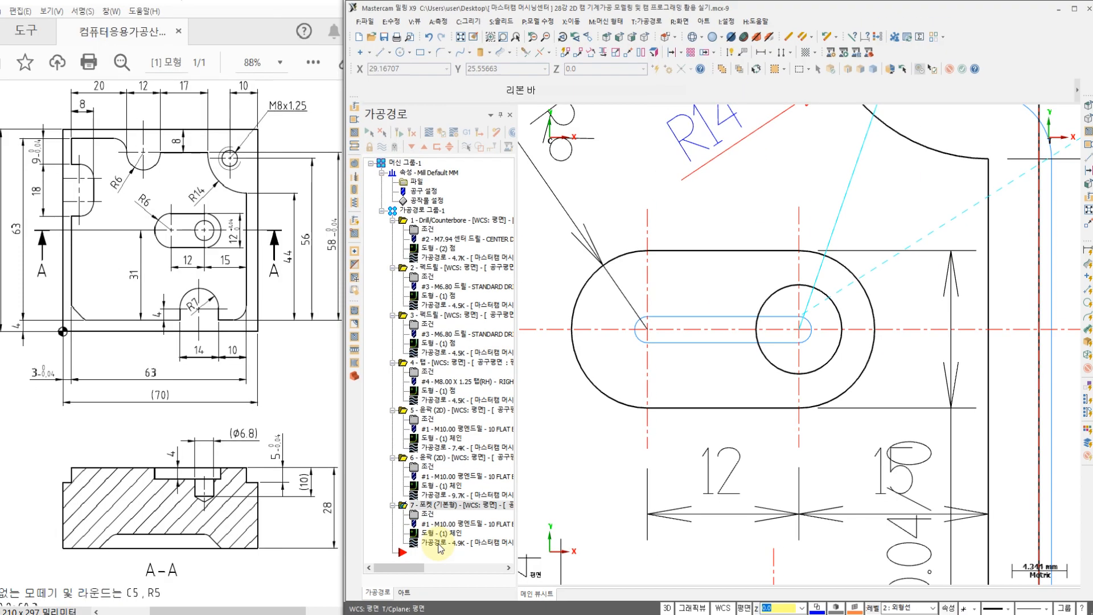
{"action": "left_click", "coordinate": [443, 543]}
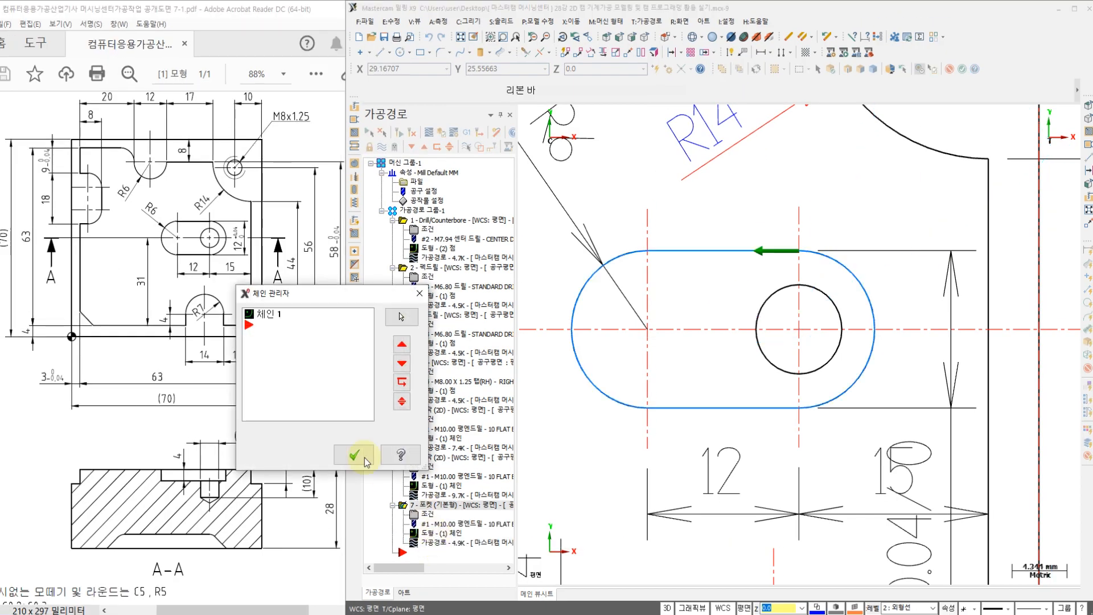
{"action": "left_click", "coordinate": [267, 314]}
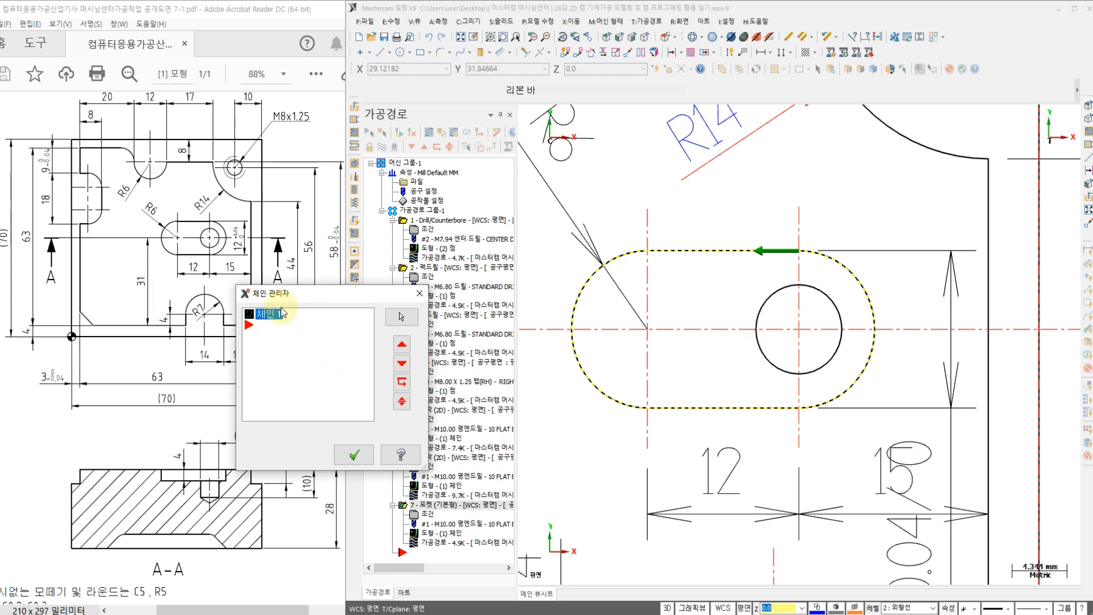
{"action": "right_click", "coordinate": [290, 349]}
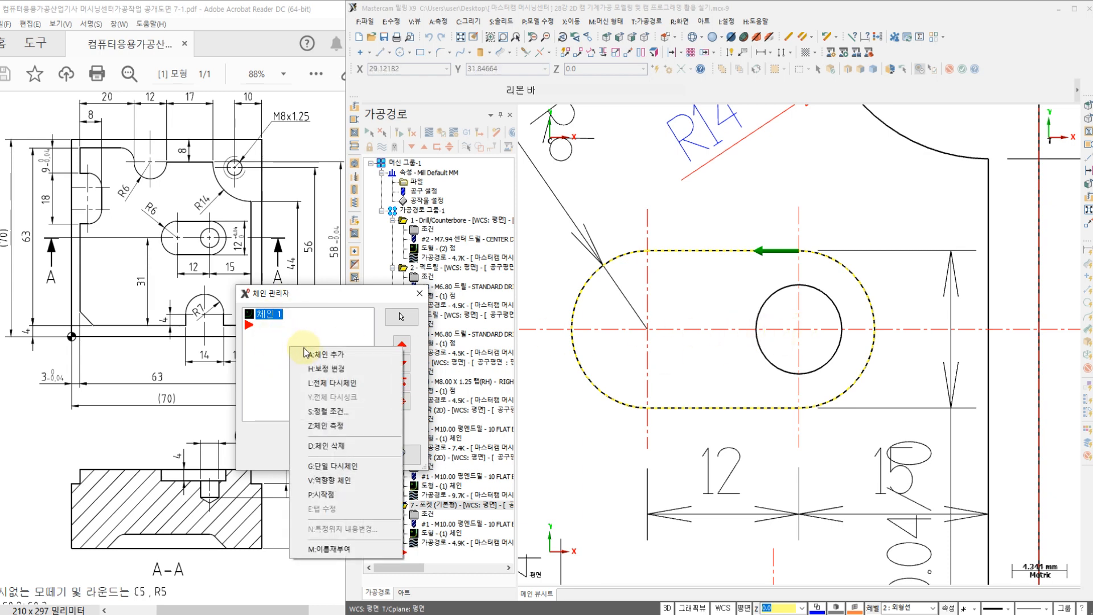
{"action": "left_click", "coordinate": [326, 350]}
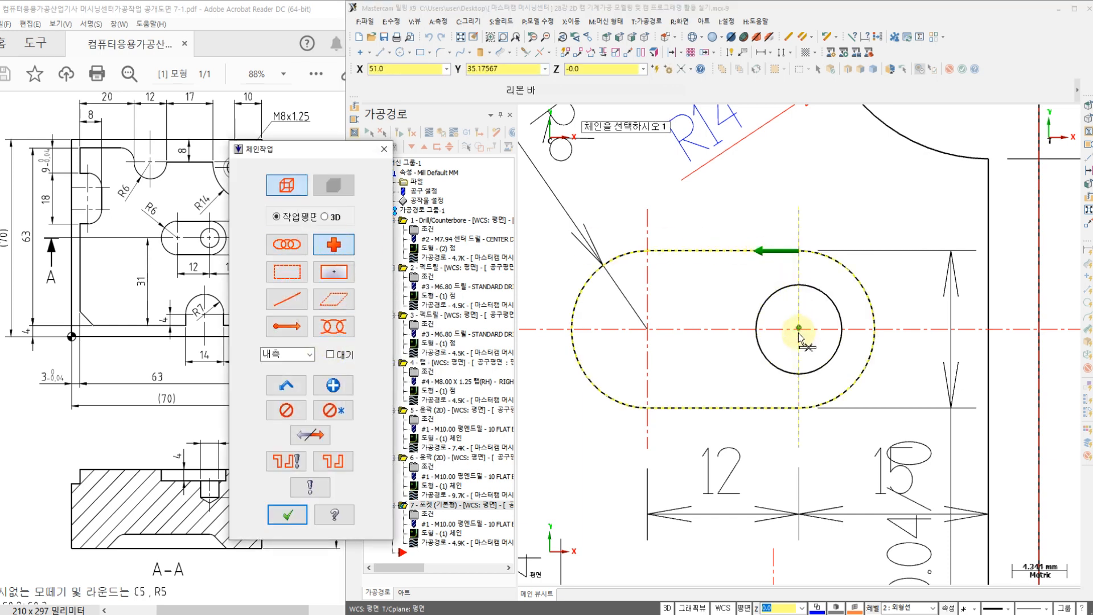
{"action": "left_click", "coordinate": [800, 330]}
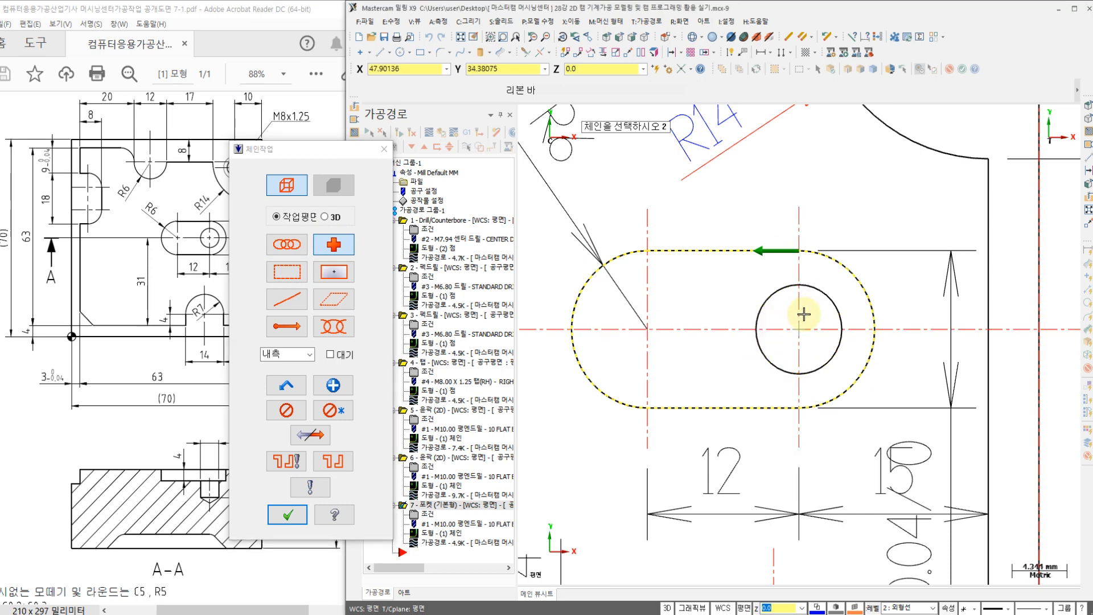
{"action": "left_click", "coordinate": [295, 519]}
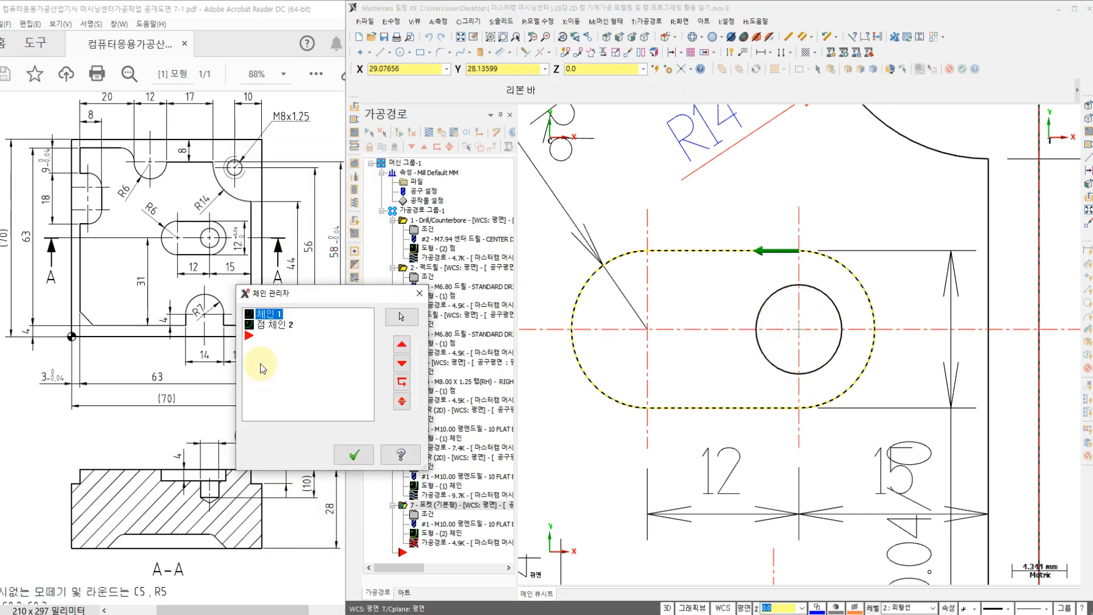
Step: Place the point chain ahead of the slot chain in the pocket's chain order and regenerate the toolpath
{"action": "left_click", "coordinate": [270, 328]}
{"action": "left_click", "coordinate": [270, 318]}
{"action": "left_click", "coordinate": [282, 325]}
{"action": "mouse_move", "coordinate": [284, 330]}
{"action": "left_mouse_down"}
{"action": "mouse_move", "coordinate": [291, 318]}
{"action": "mouse_move", "coordinate": [279, 317]}
{"action": "left_mouse_up"}
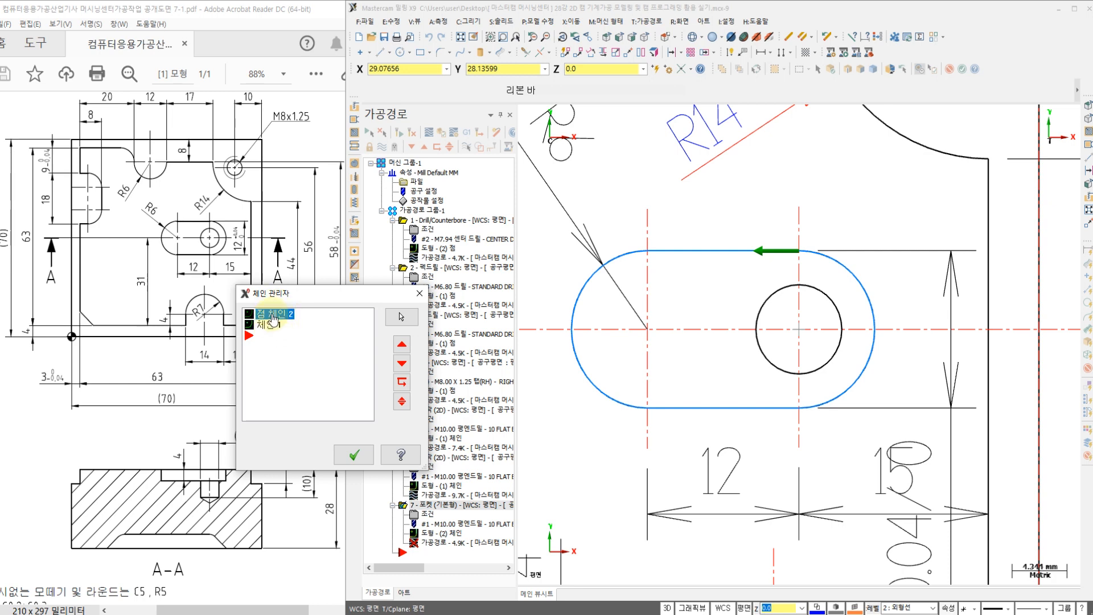
{"action": "left_click", "coordinate": [354, 455]}
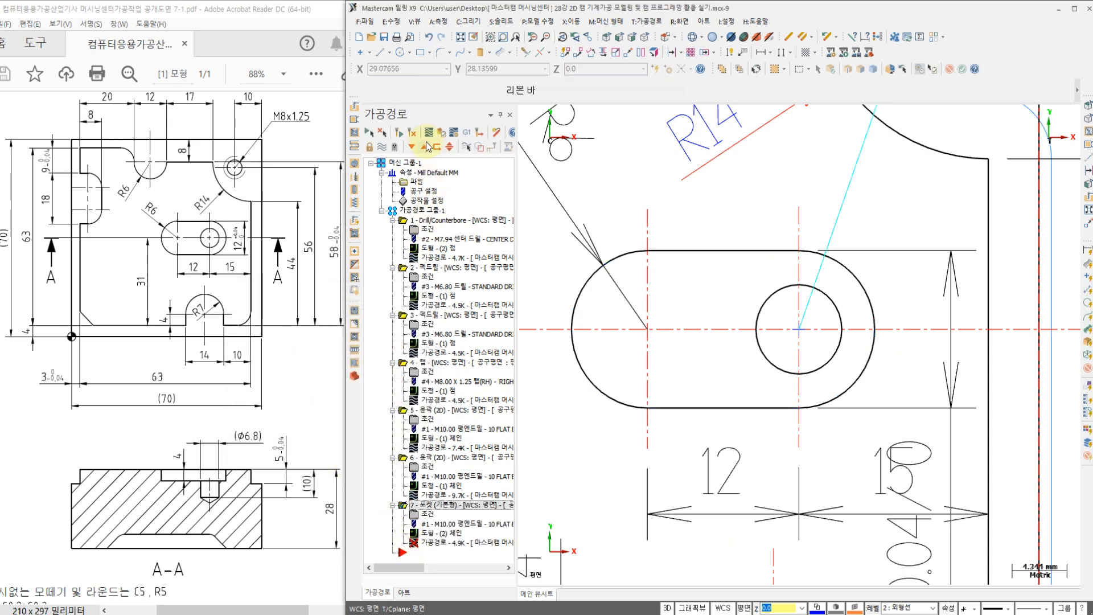
{"action": "left_click", "coordinate": [412, 134]}
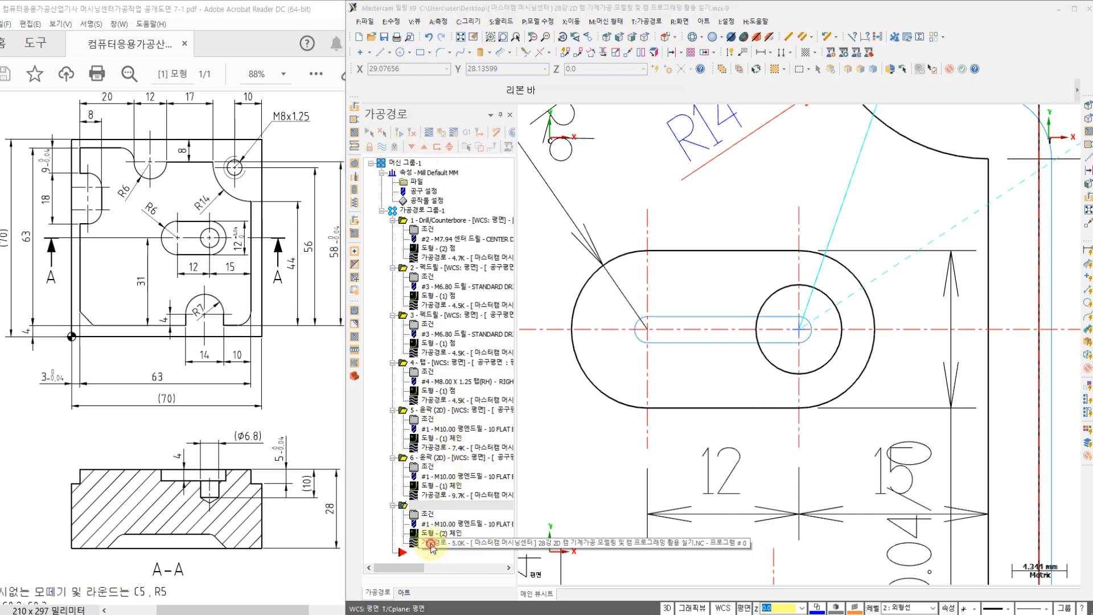
Step: Backplot the regenerated pocket toolpath, check the tool's plunge position from the top and front views, and close the backplot
{"action": "left_click", "coordinate": [429, 133]}
{"action": "left_click", "coordinate": [525, 115]}
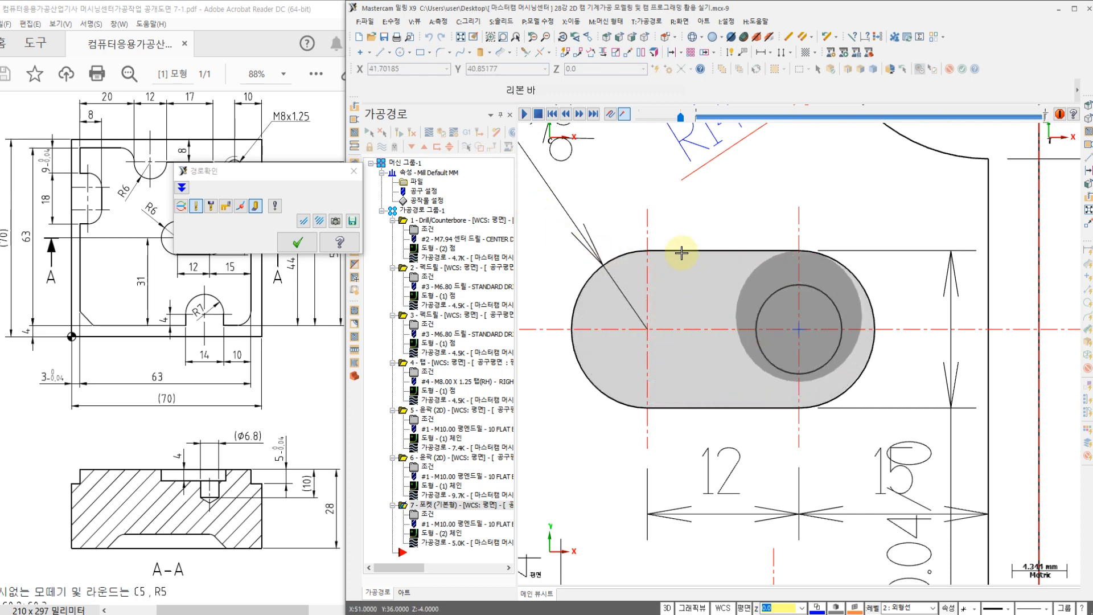
{"action": "right_click", "coordinate": [687, 222]}
{"action": "left_click", "coordinate": [712, 316]}
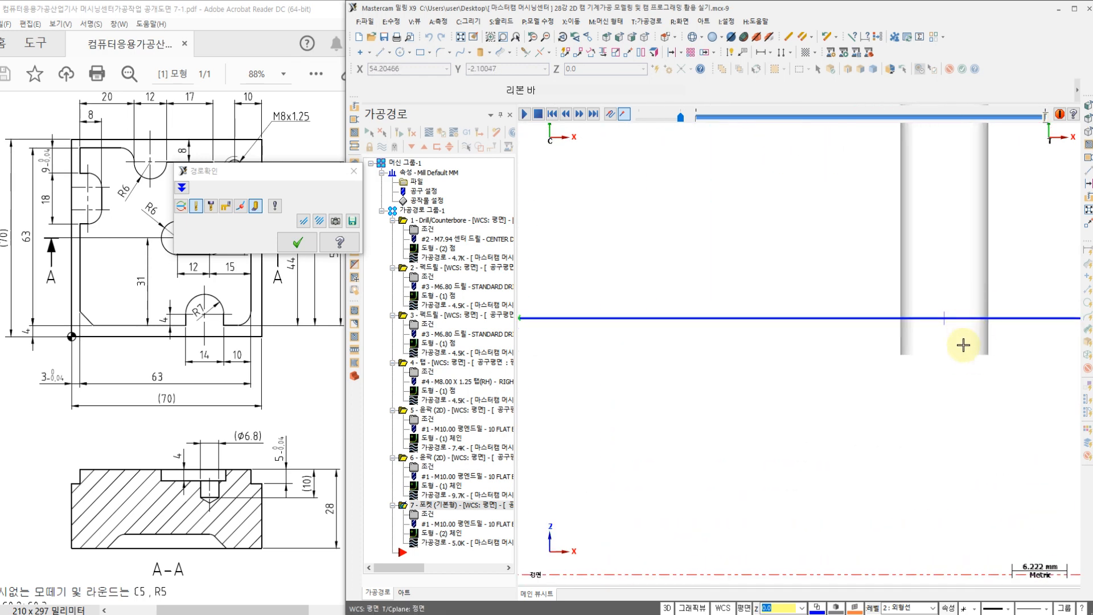
{"action": "right_click", "coordinate": [640, 248]}
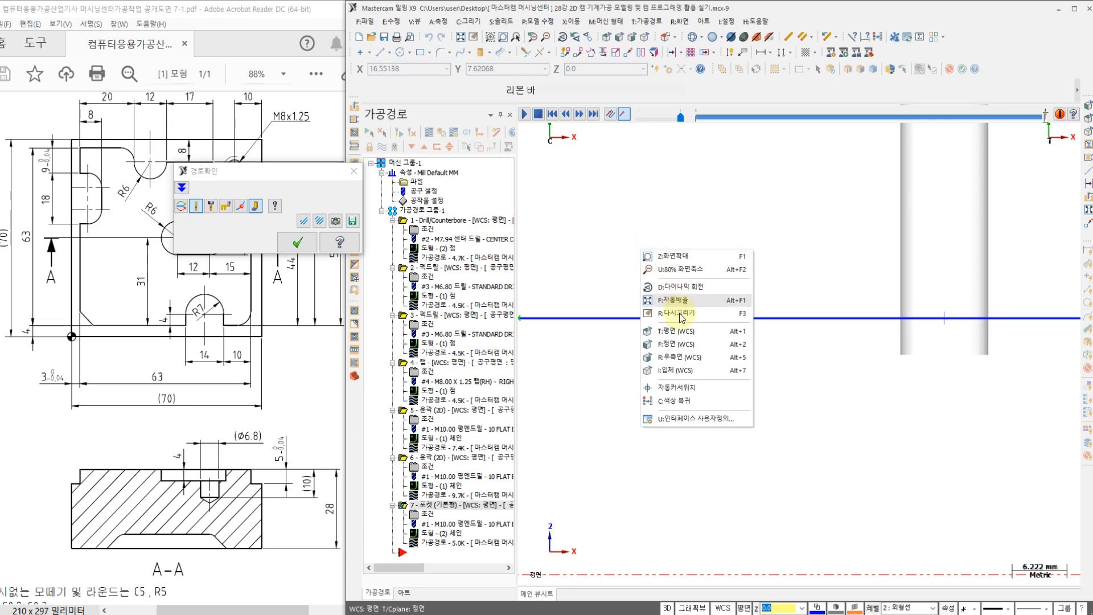
{"action": "left_click", "coordinate": [678, 331]}
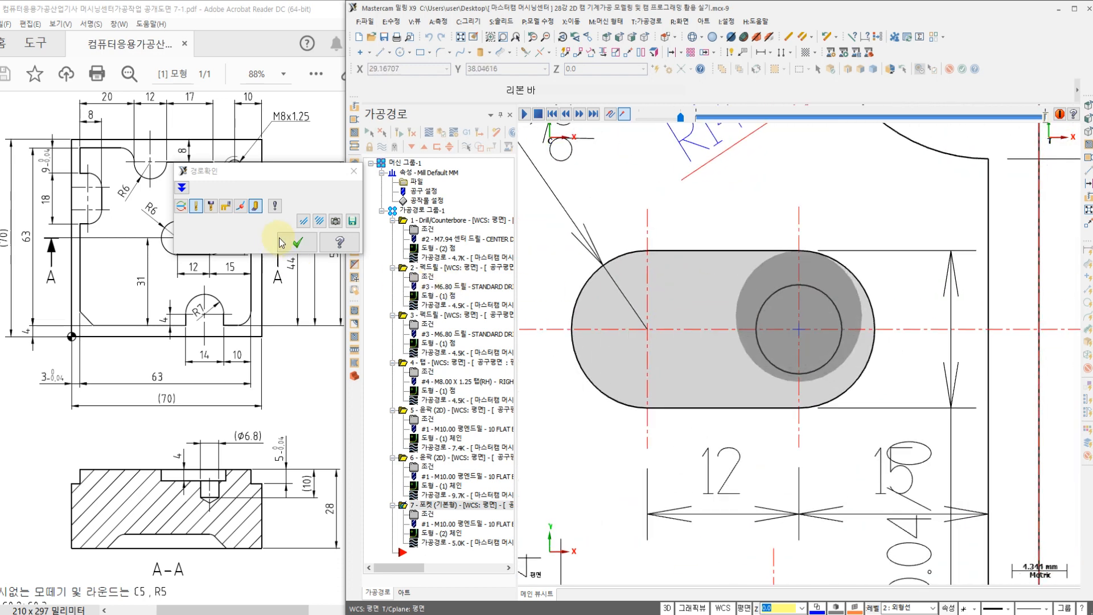
{"action": "left_click", "coordinate": [279, 244]}
{"action": "scroll", "coordinate": [592, 256], "scroll_direction": "down", "scroll_amount": 5}
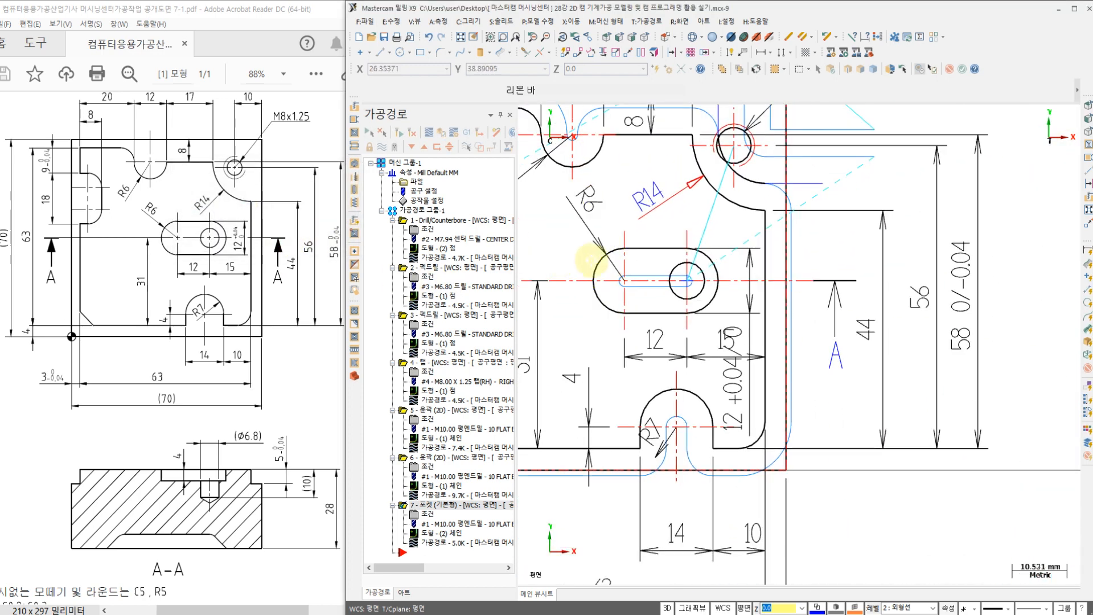
Step: Switch to the 작업내용.txt notes and review the chamfering process, the T06 chamfer mill's cutting data and the required chamfer size
{"action": "key", "text": "alt+Tab"}
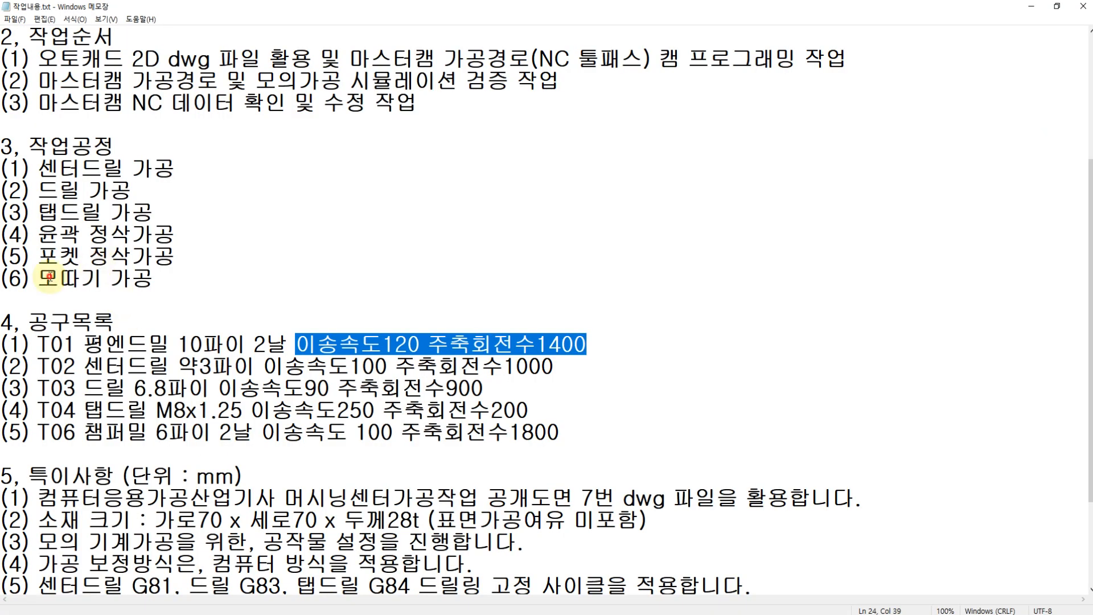
{"action": "left_click", "coordinate": [50, 278]}
{"action": "left_click_drag", "start_coordinate": [36, 433], "coordinate": [583, 431]}
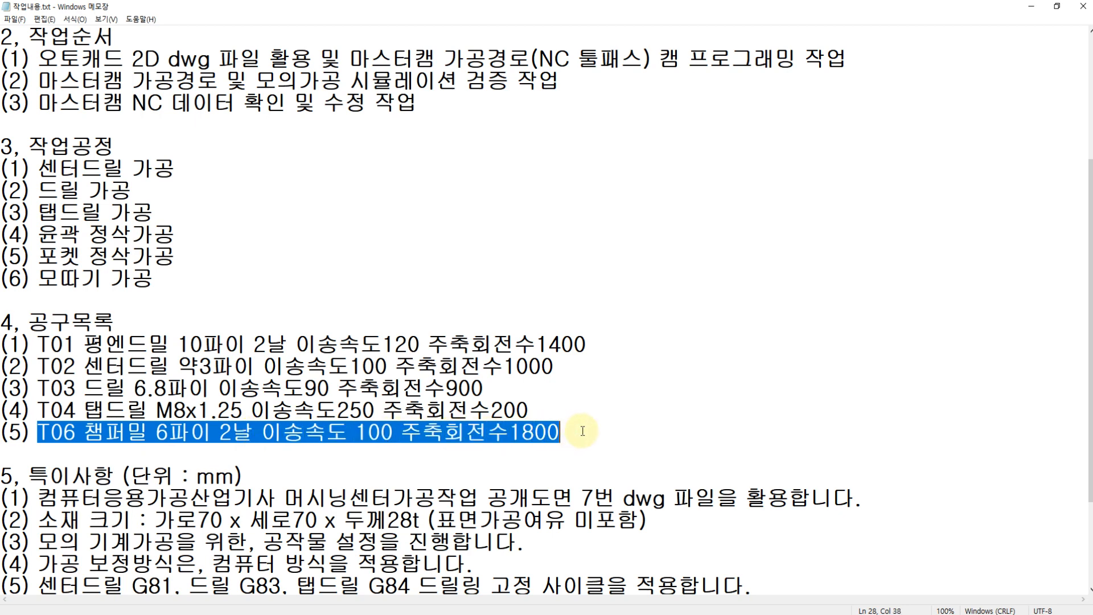
{"action": "scroll", "coordinate": [583, 431], "scroll_direction": "down", "scroll_amount": 2}
{"action": "left_click_drag", "start_coordinate": [39, 498], "coordinate": [240, 498]}
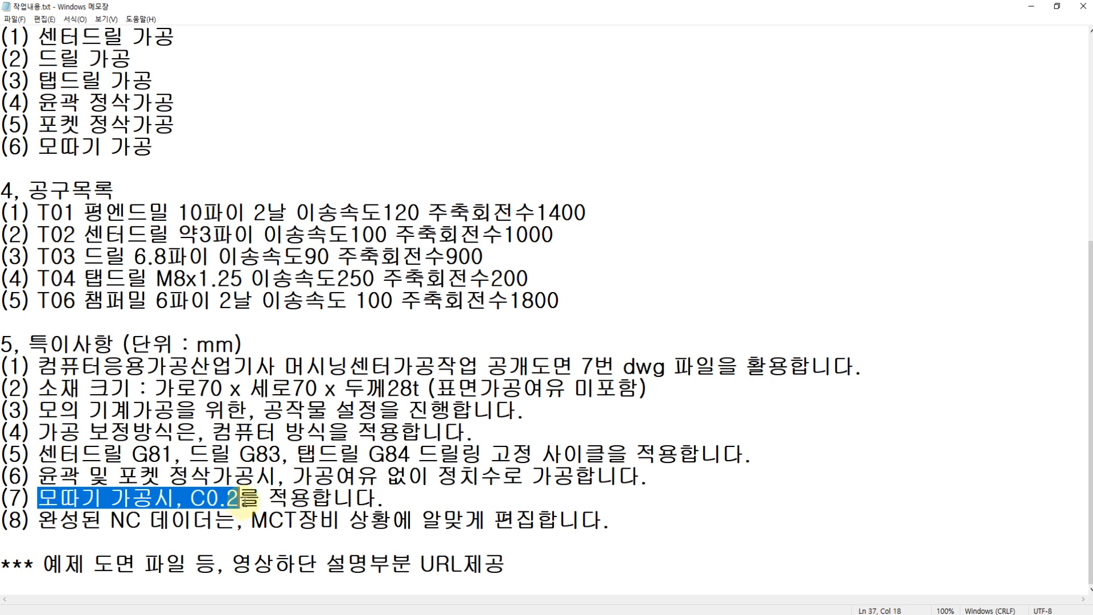
Step: Switch to the PDF drawing and check the general chamfer requirement in its notes (주서)
{"action": "key", "text": "alt+Tab"}
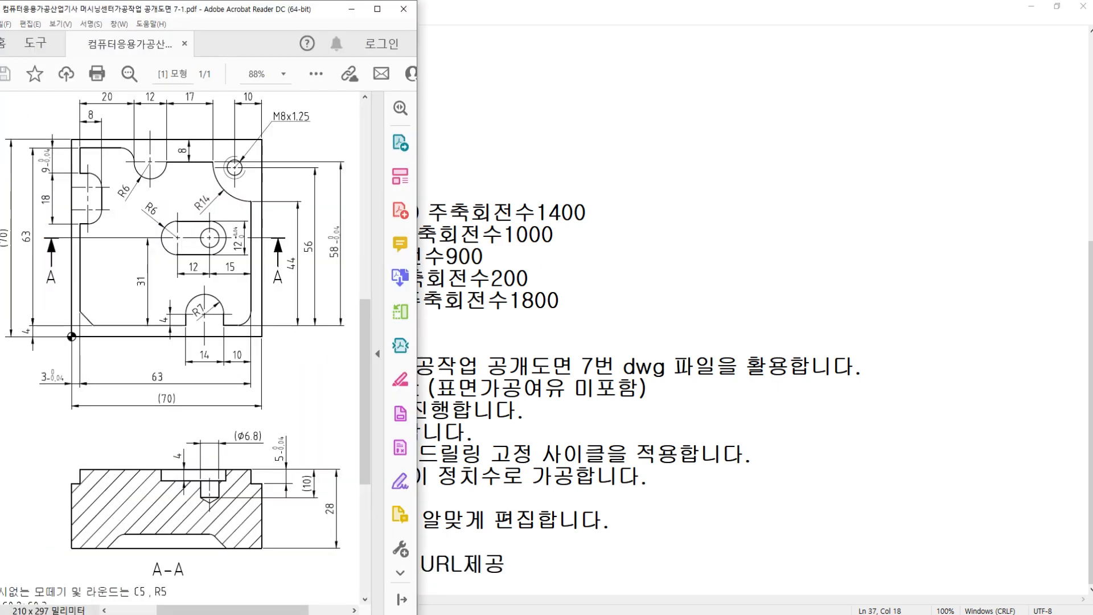
{"action": "scroll", "coordinate": [149, 418], "scroll_direction": "down", "scroll_amount": 2}
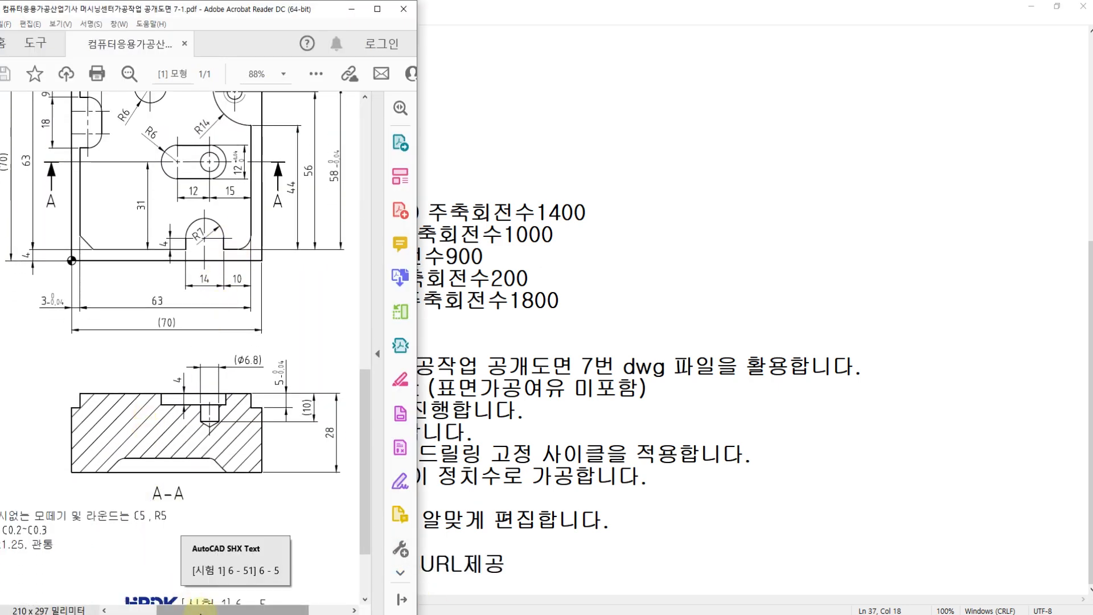
{"action": "left_click_drag", "start_coordinate": [198, 610], "coordinate": [150, 610]}
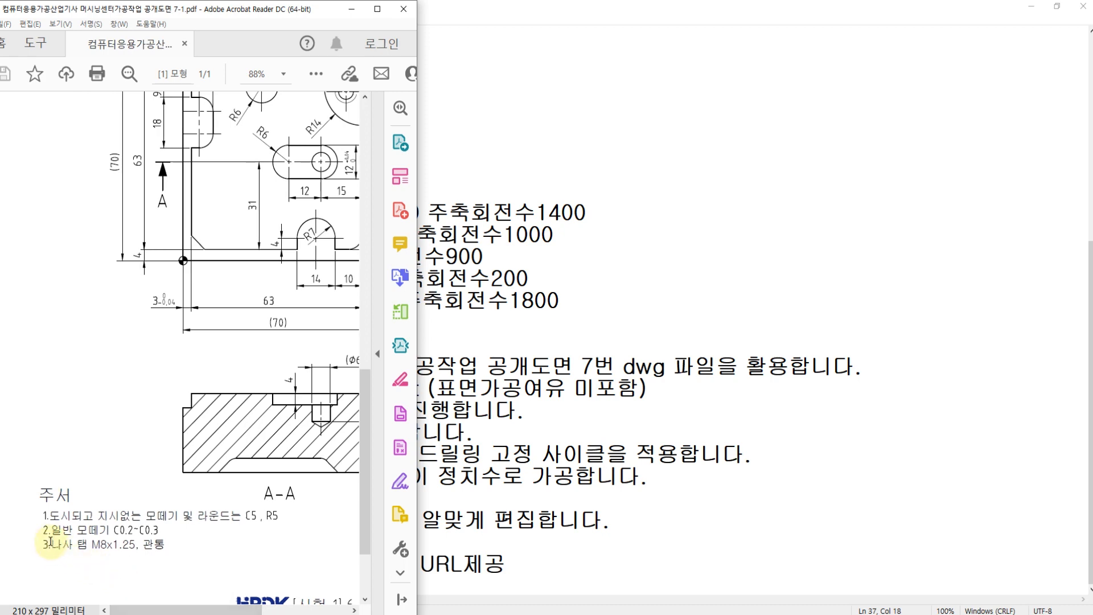
{"action": "left_click_drag", "start_coordinate": [52, 530], "coordinate": [139, 531]}
{"action": "left_click", "coordinate": [138, 531]}
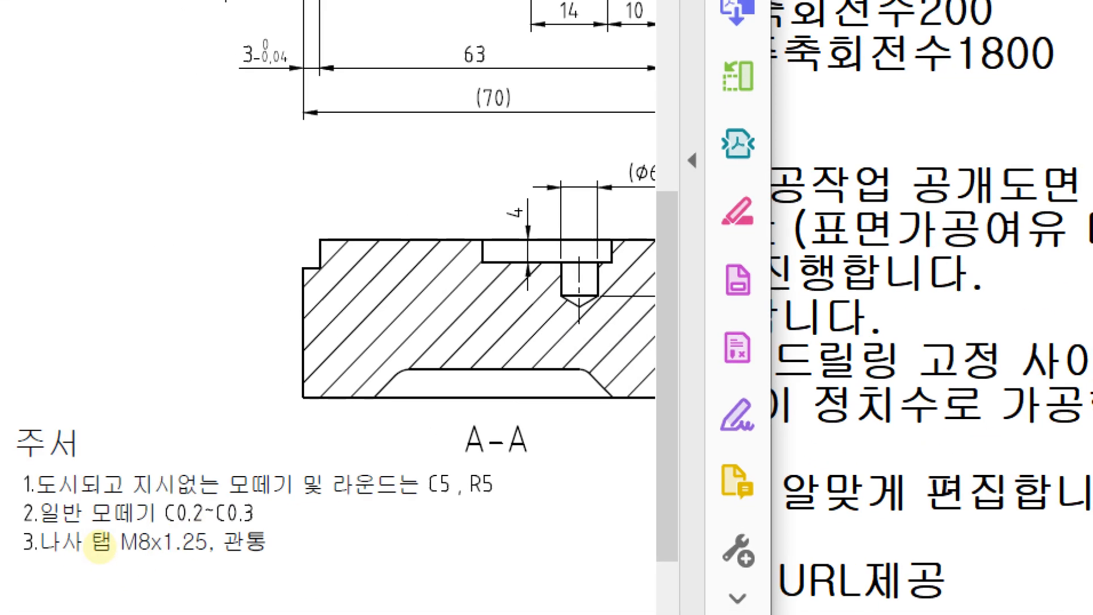
{"action": "left_click_drag", "start_coordinate": [34, 522], "coordinate": [283, 537]}
{"action": "mouse_move", "coordinate": [193, 540]}
{"action": "left_mouse_down"}
{"action": "mouse_move", "coordinate": [149, 500]}
{"action": "mouse_move", "coordinate": [231, 494]}
{"action": "mouse_move", "coordinate": [211, 529]}
{"action": "mouse_move", "coordinate": [266, 420]}
{"action": "left_mouse_up"}
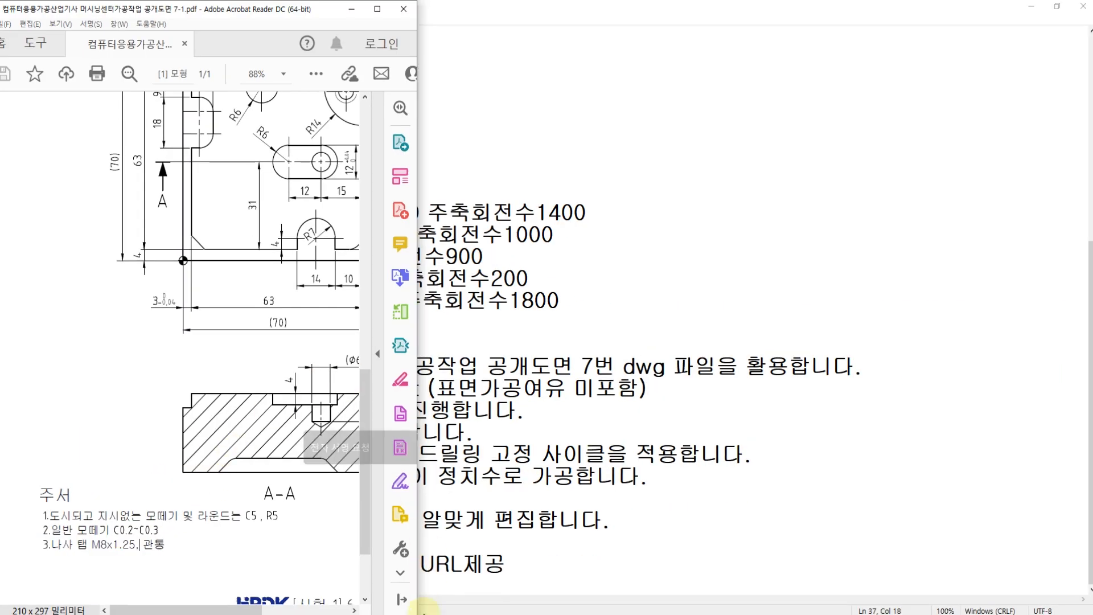
Step: Switch back to Mastercam and start a 2D contour toolpath, chaining the plate's stepped outer profile clockwise and the R6 slot counterclockwise
{"action": "left_click", "coordinate": [420, 614]}
{"action": "middle_click_drag", "start_coordinate": [589, 339], "coordinate": [892, 338]}
{"action": "scroll", "coordinate": [630, 320], "scroll_direction": "down", "scroll_amount": 2}
{"action": "scroll", "coordinate": [569, 257], "scroll_direction": "up", "scroll_amount": 1}
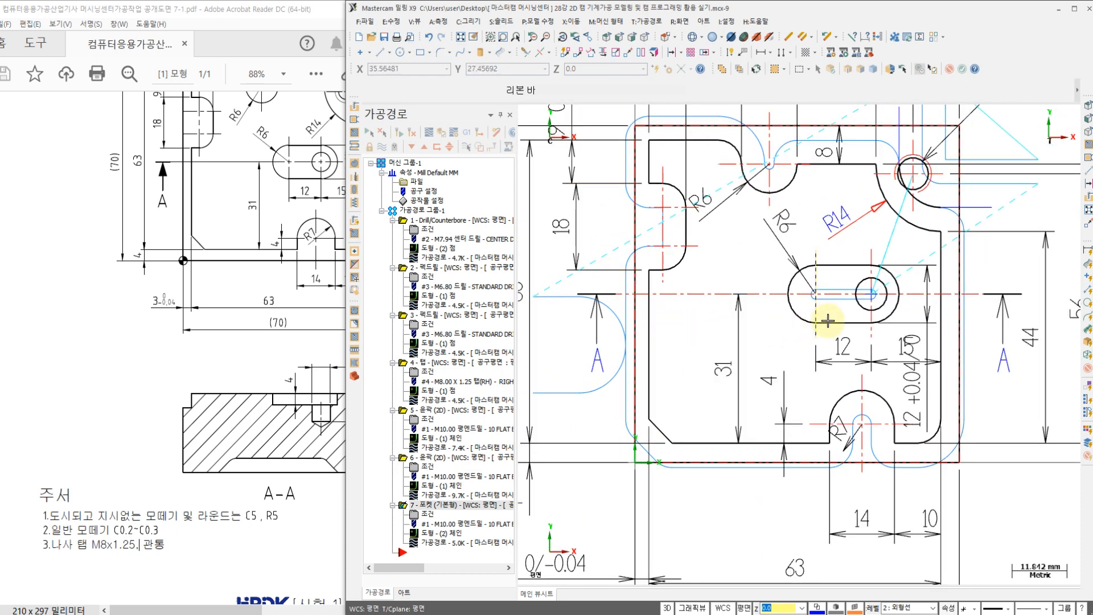
{"action": "middle_click_drag", "start_coordinate": [730, 265], "coordinate": [724, 274]}
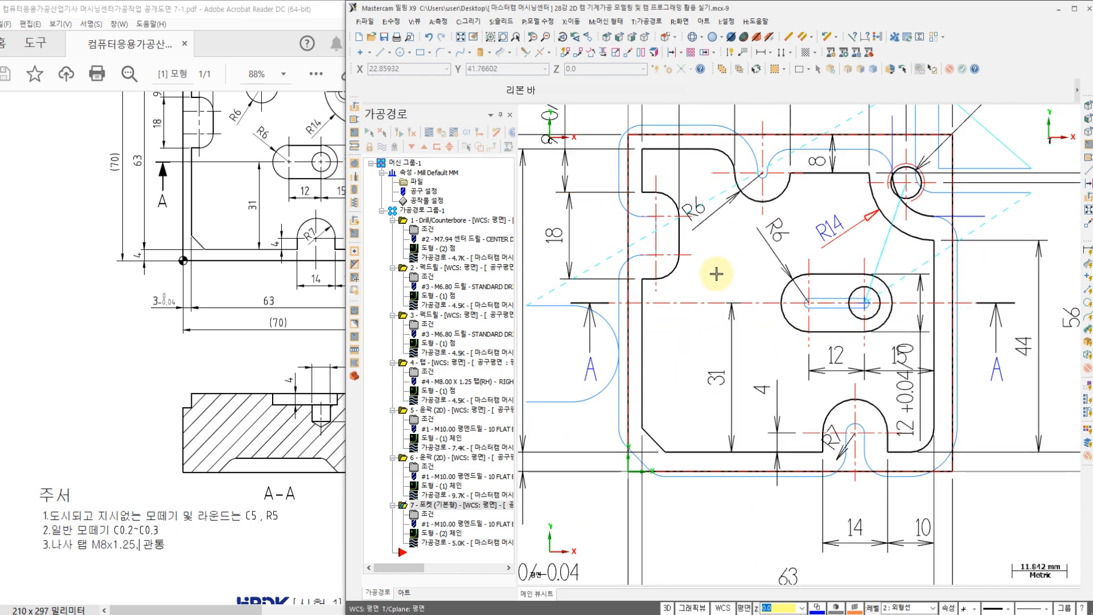
{"action": "left_click", "coordinate": [648, 22]}
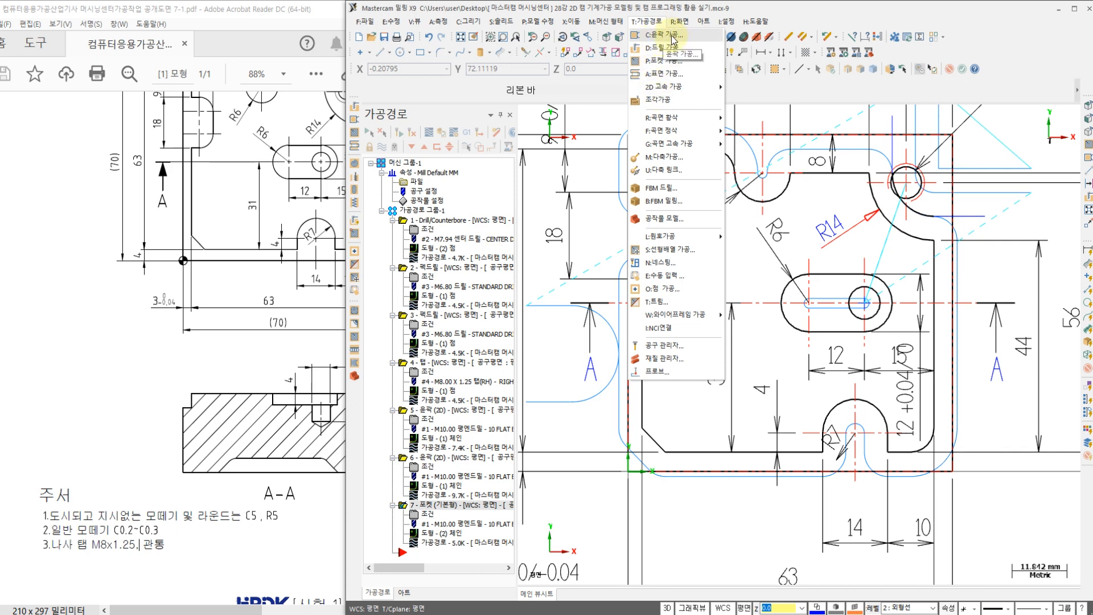
{"action": "left_click", "coordinate": [663, 35]}
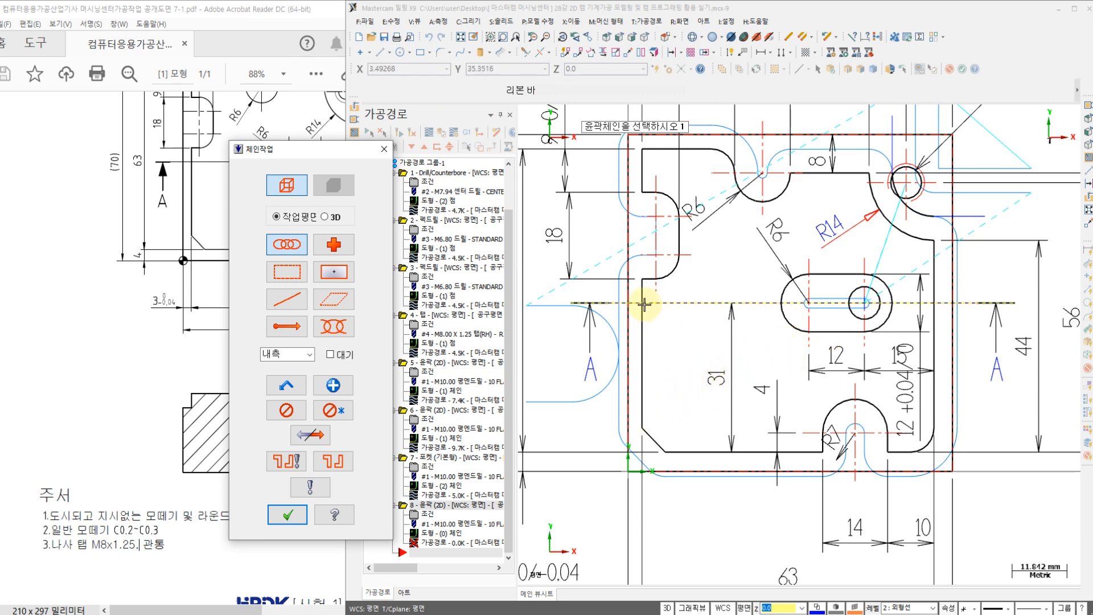
{"action": "left_click", "coordinate": [641, 408]}
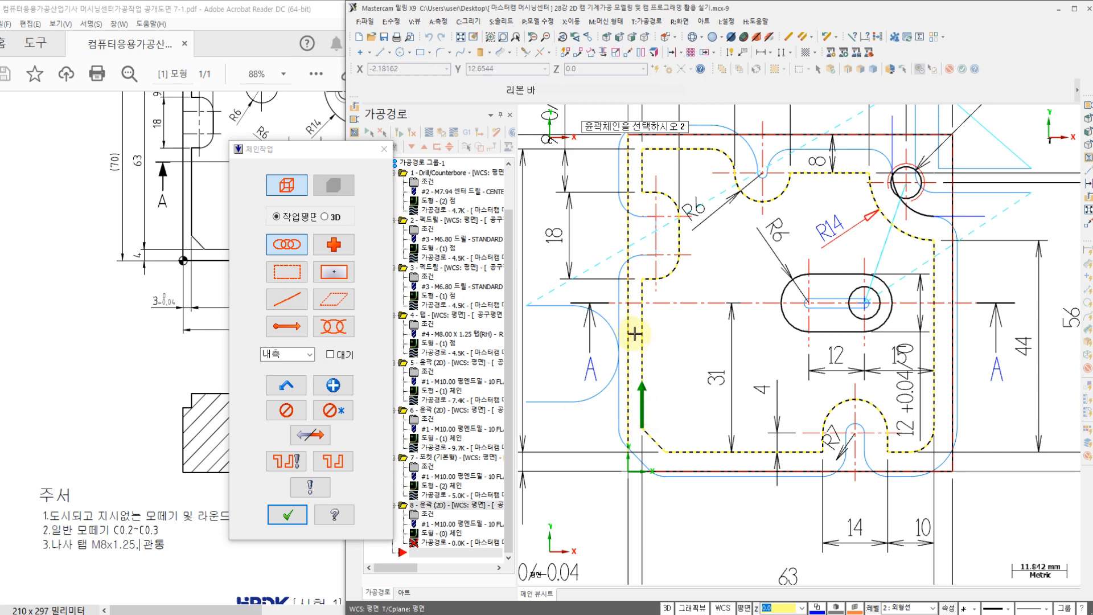
{"action": "left_click", "coordinate": [851, 276]}
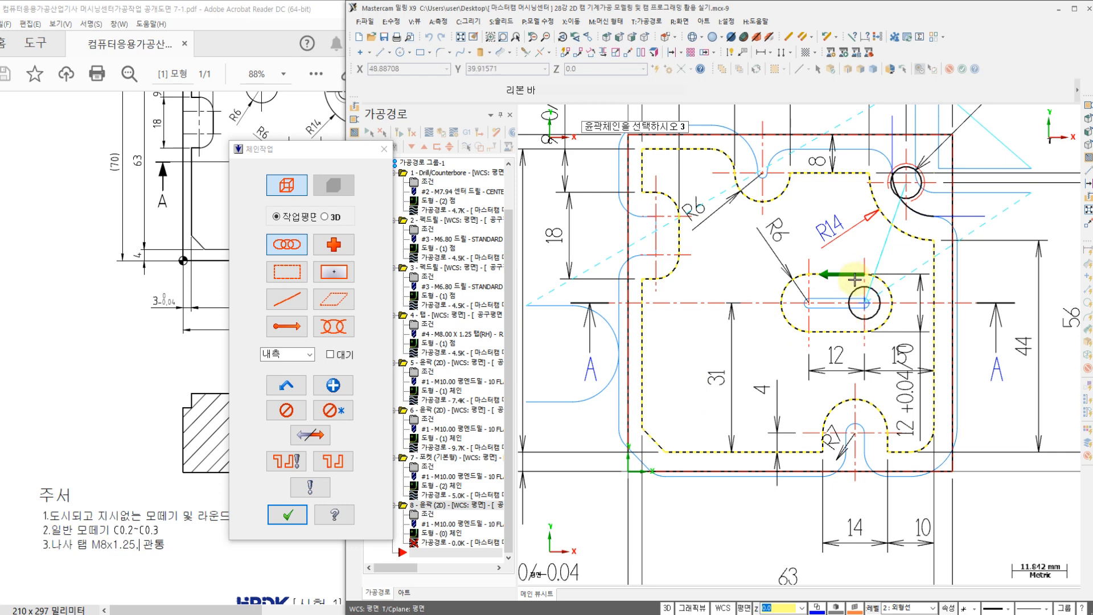
{"action": "left_click", "coordinate": [287, 515]}
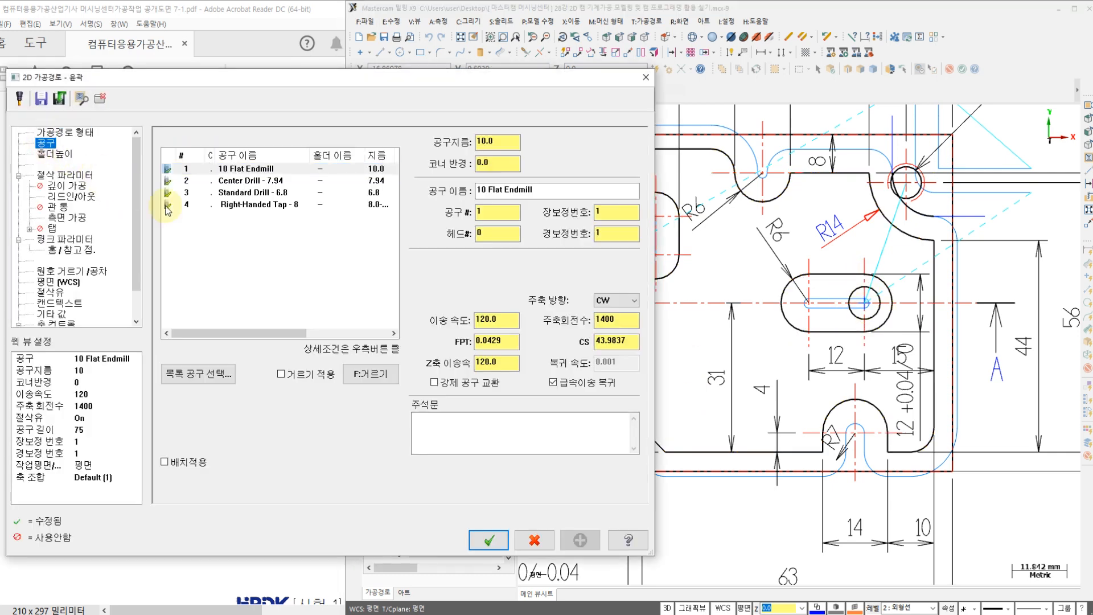
Step: Create a new chamfer mill with outer diameter 6, tip diameter 0 and shank diameter 6
{"action": "right_click", "coordinate": [193, 251]}
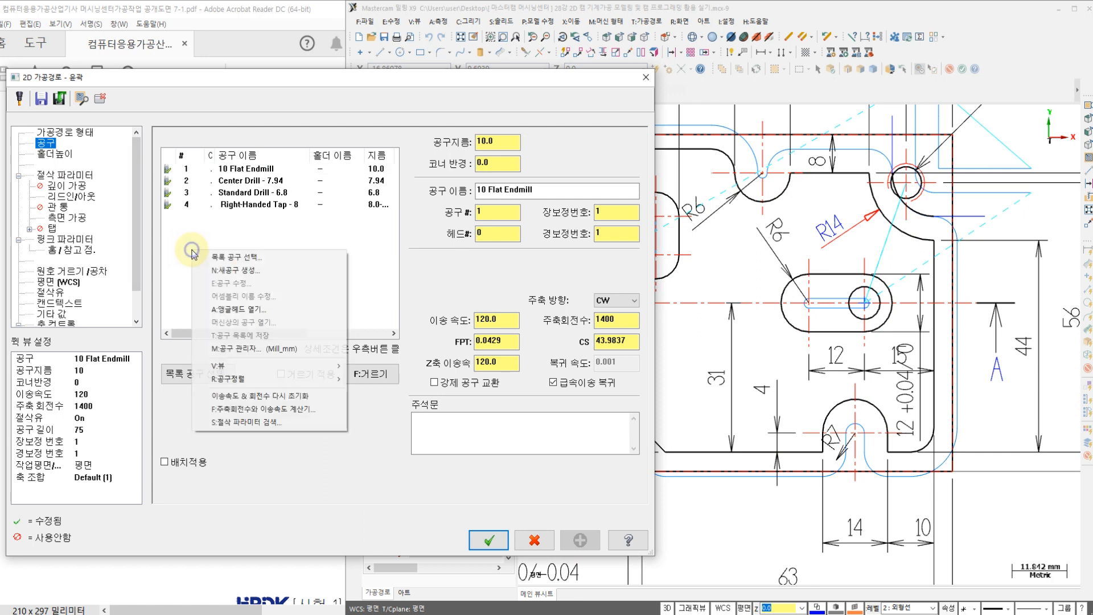
{"action": "left_click", "coordinate": [230, 272]}
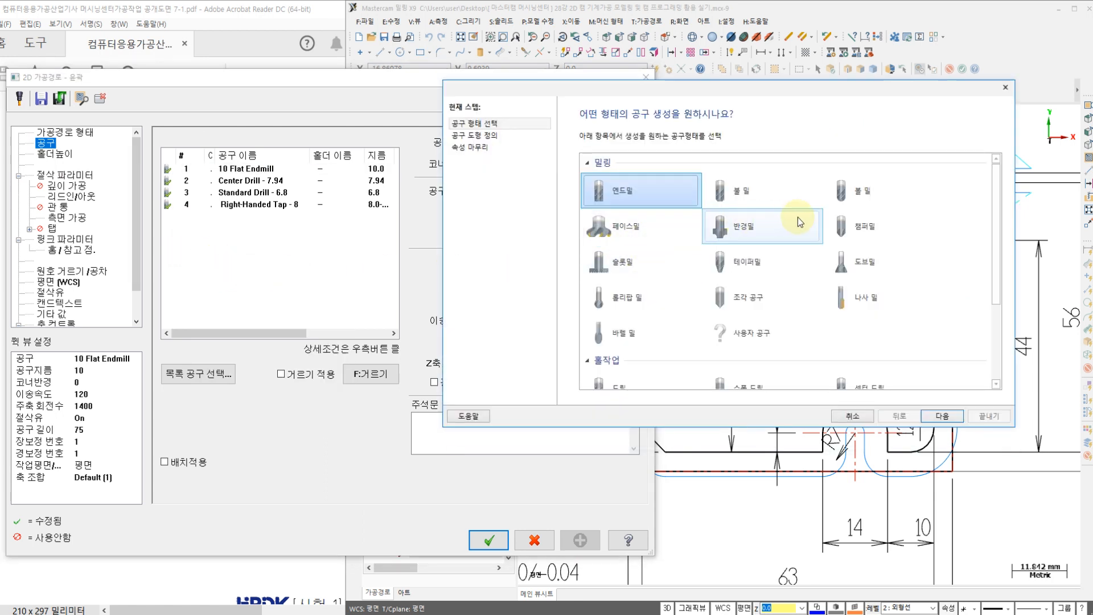
{"action": "left_click", "coordinate": [860, 223]}
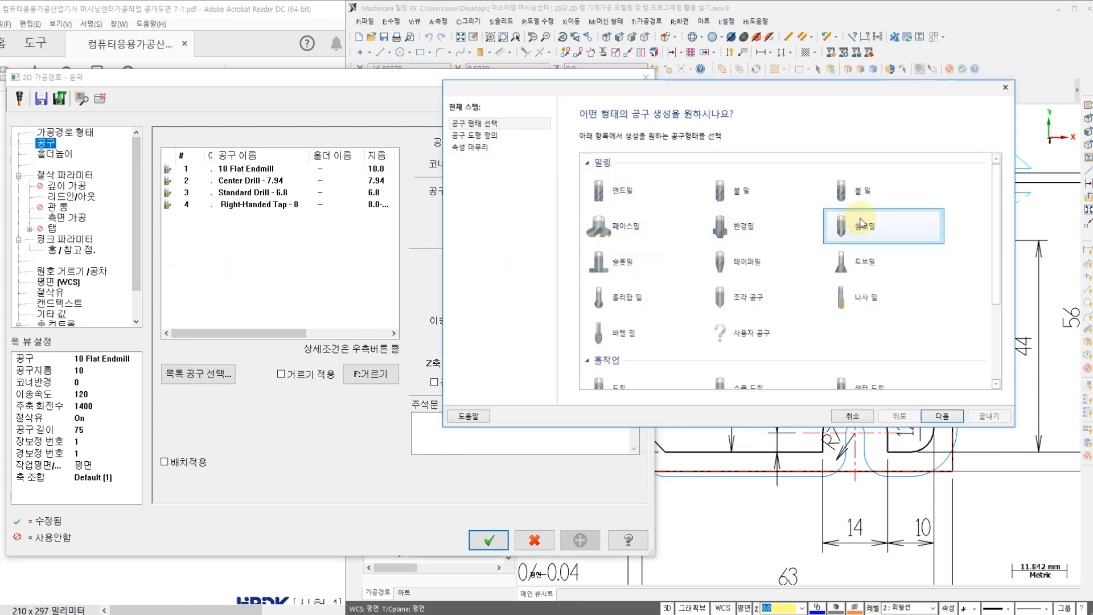
{"action": "left_click", "coordinate": [942, 416]}
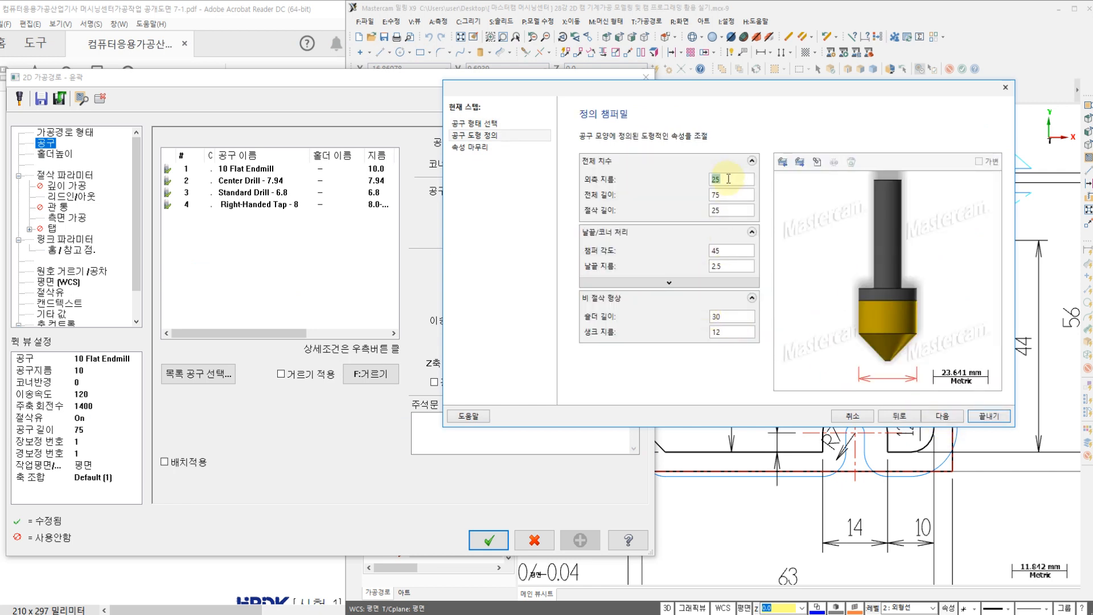
{"action": "key", "text": "Return"}
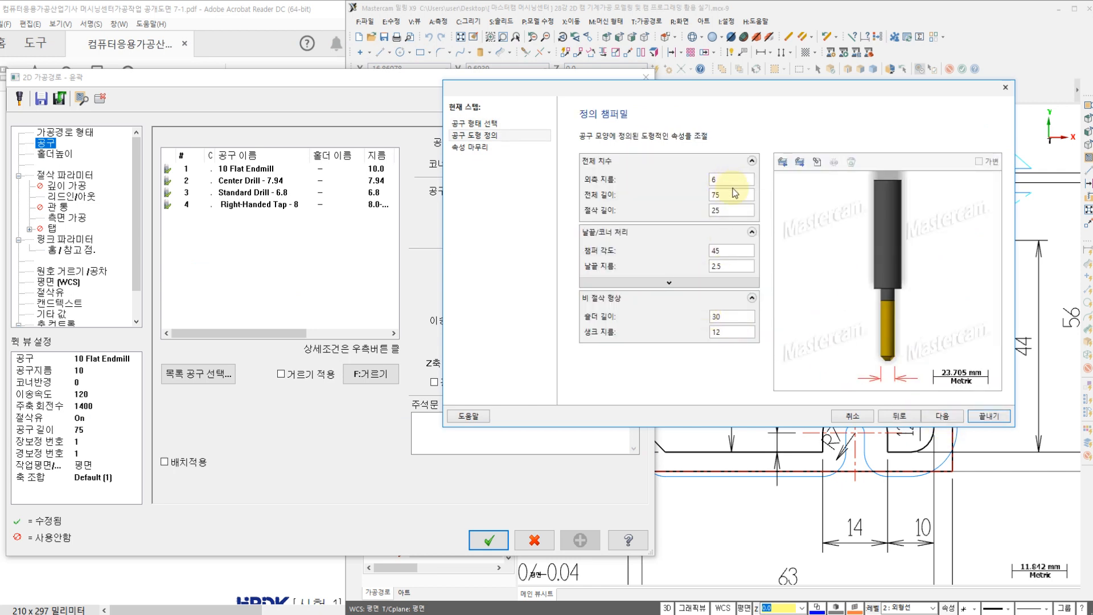
{"action": "double_click", "coordinate": [733, 265]}
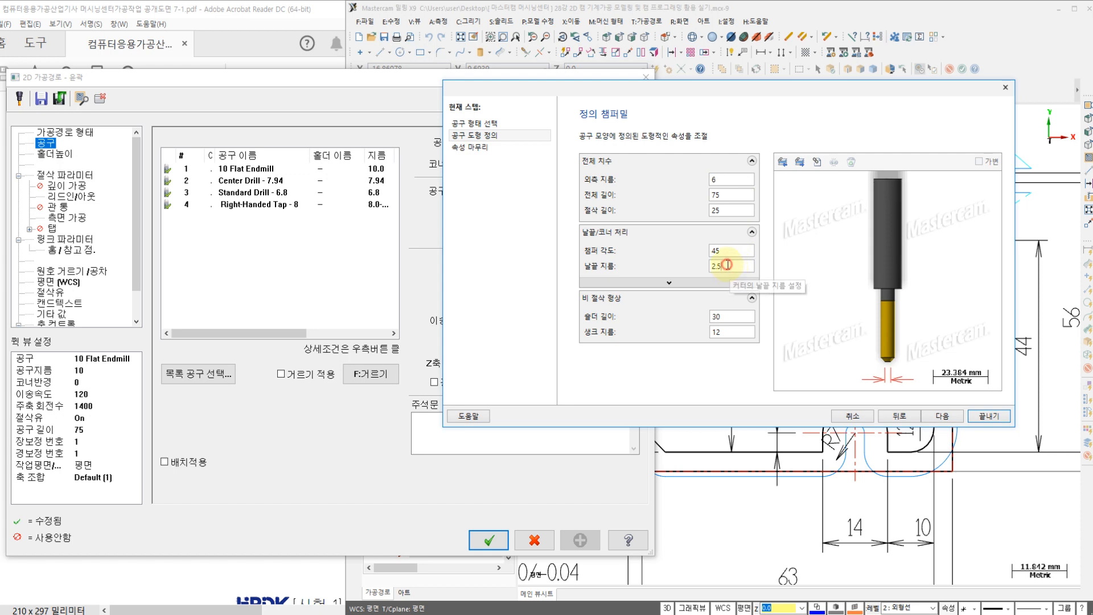
{"action": "type", "text": "0"}
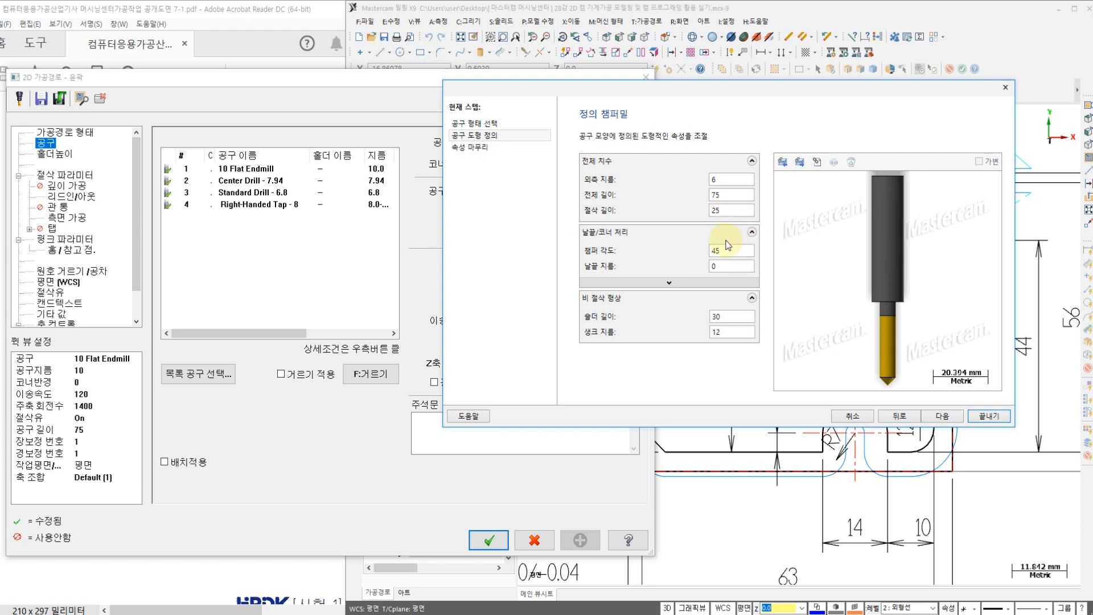
{"action": "left_click", "coordinate": [729, 331]}
{"action": "type", "text": "6"}
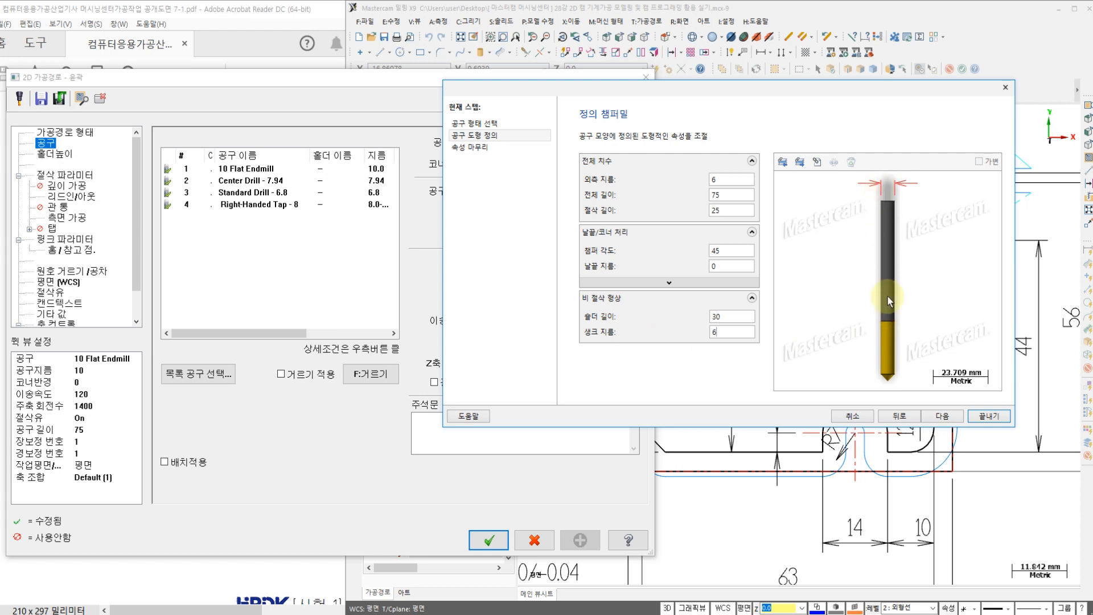
{"action": "left_click", "coordinate": [943, 416]}
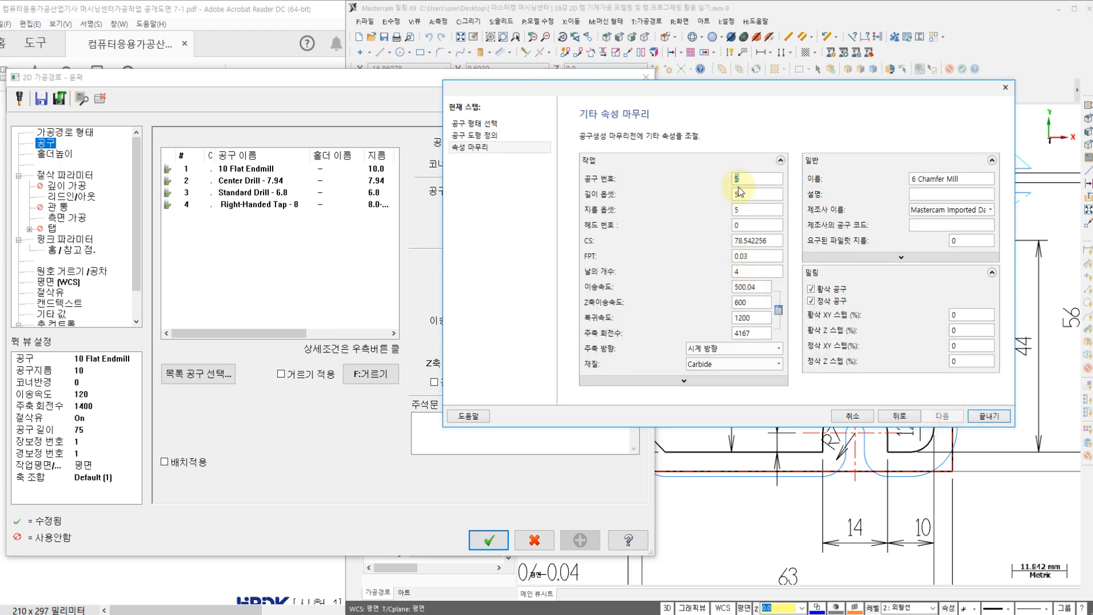
Step: Finish the chamfer mill as tool number 6 with 2 flutes, feed and plunge rates 100, retract rate 0 and spindle speed 1800
{"action": "type", "text": "6"}
{"action": "left_click", "coordinate": [744, 271]}
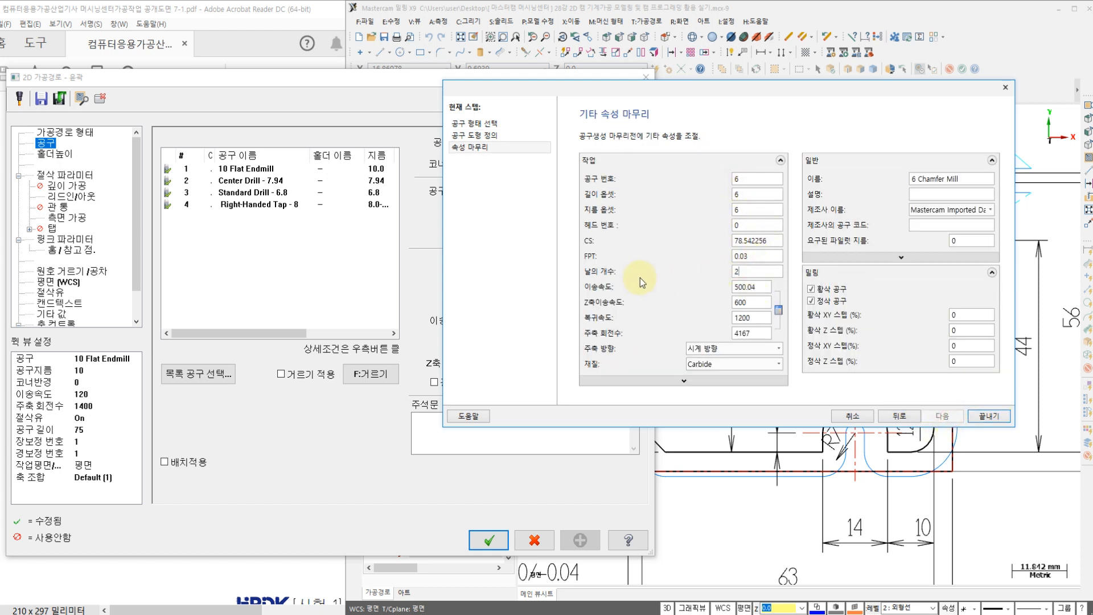
{"action": "type", "text": "1800"}
{"action": "left_click", "coordinate": [752, 286]}
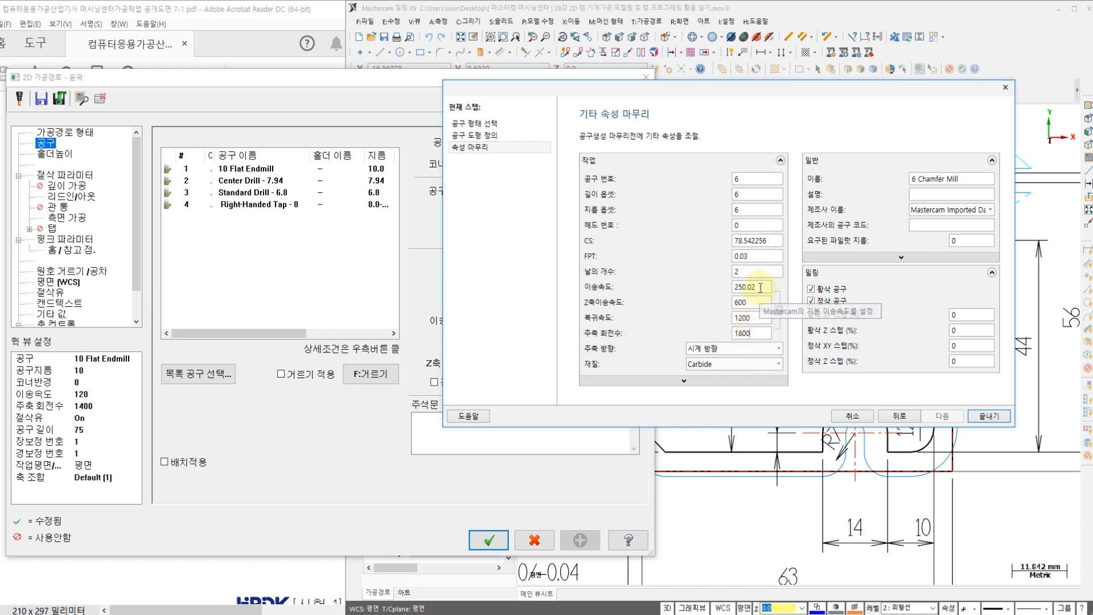
{"action": "key", "text": "BackSpace"}
{"action": "key", "text": "BackSpace"}
{"action": "key", "text": "BackSpace"}
{"action": "type", "text": "100"}
{"action": "double_click", "coordinate": [751, 317]}
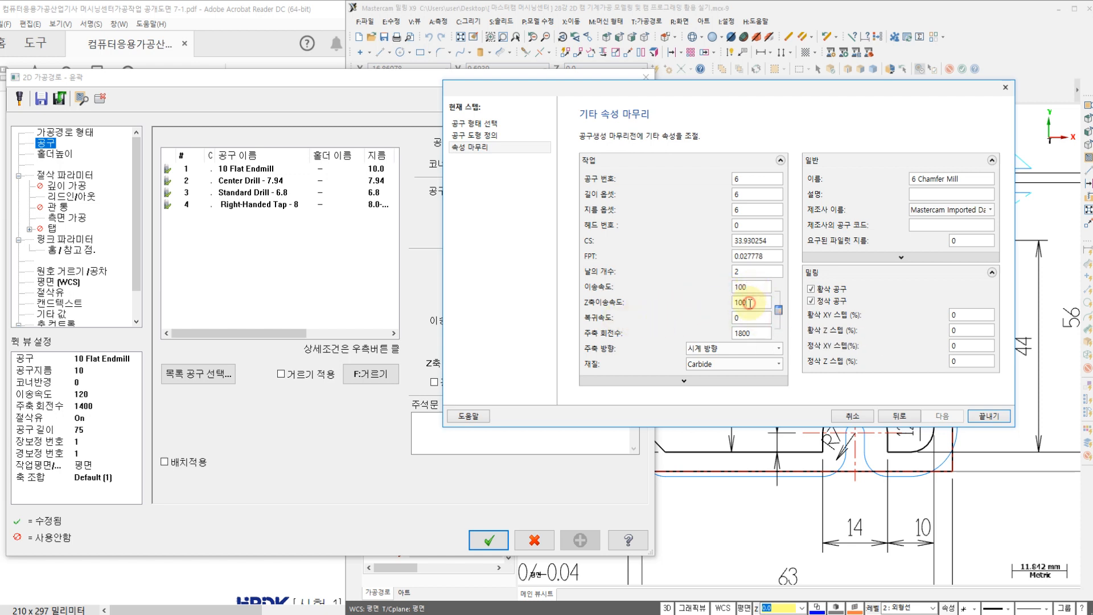
{"action": "left_click", "coordinate": [989, 417]}
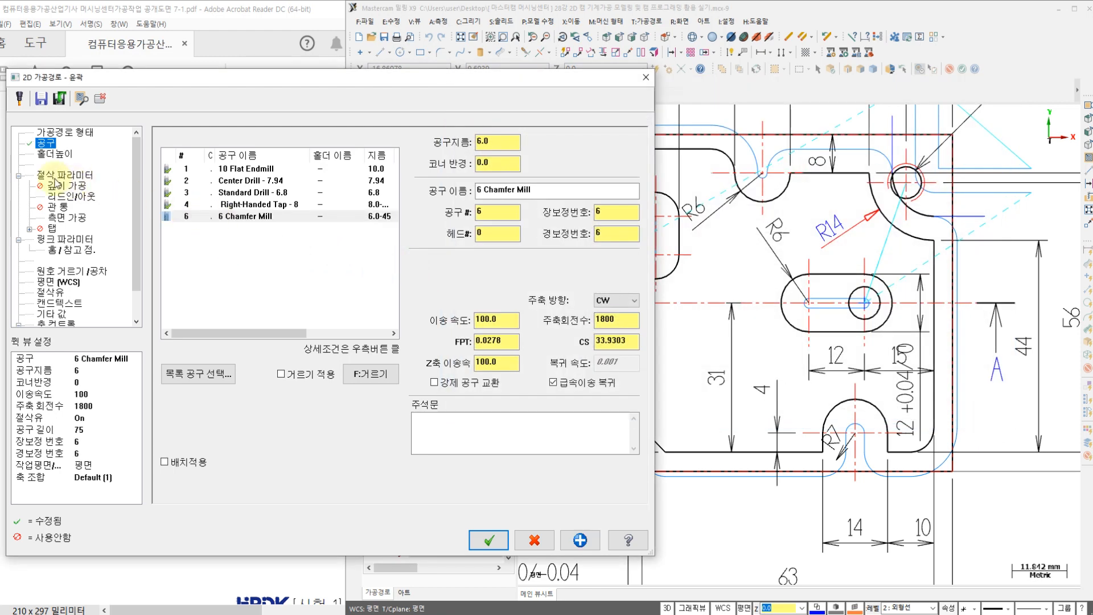
Step: Set the contour type to 2D chamfer (2D 모따기) with a width of 0.2 and a tip offset of 0.4
{"action": "left_click", "coordinate": [63, 176]}
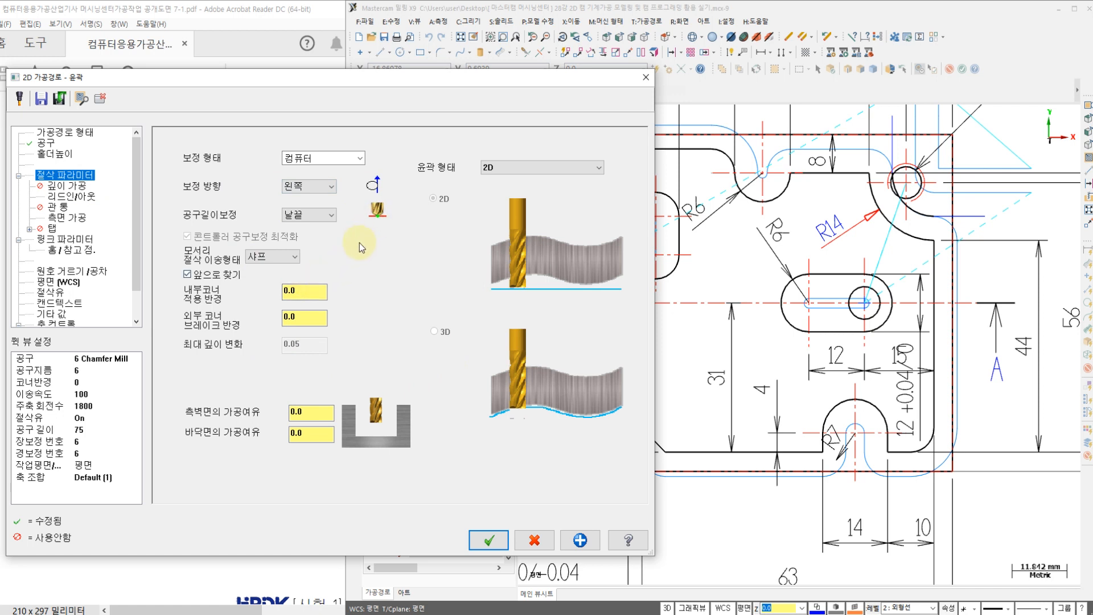
{"action": "left_click", "coordinate": [484, 168]}
{"action": "left_click", "coordinate": [501, 184]}
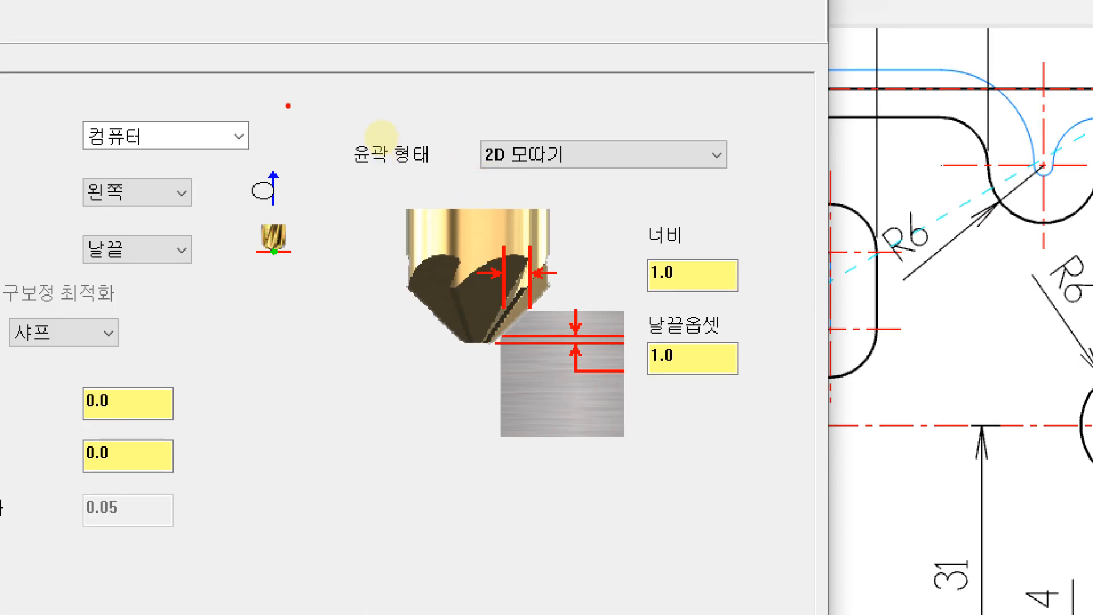
{"action": "mouse_move", "coordinate": [312, 95]}
{"action": "left_mouse_down"}
{"action": "mouse_move", "coordinate": [314, 330]}
{"action": "mouse_move", "coordinate": [865, 310]}
{"action": "mouse_move", "coordinate": [281, 61]}
{"action": "left_mouse_up"}
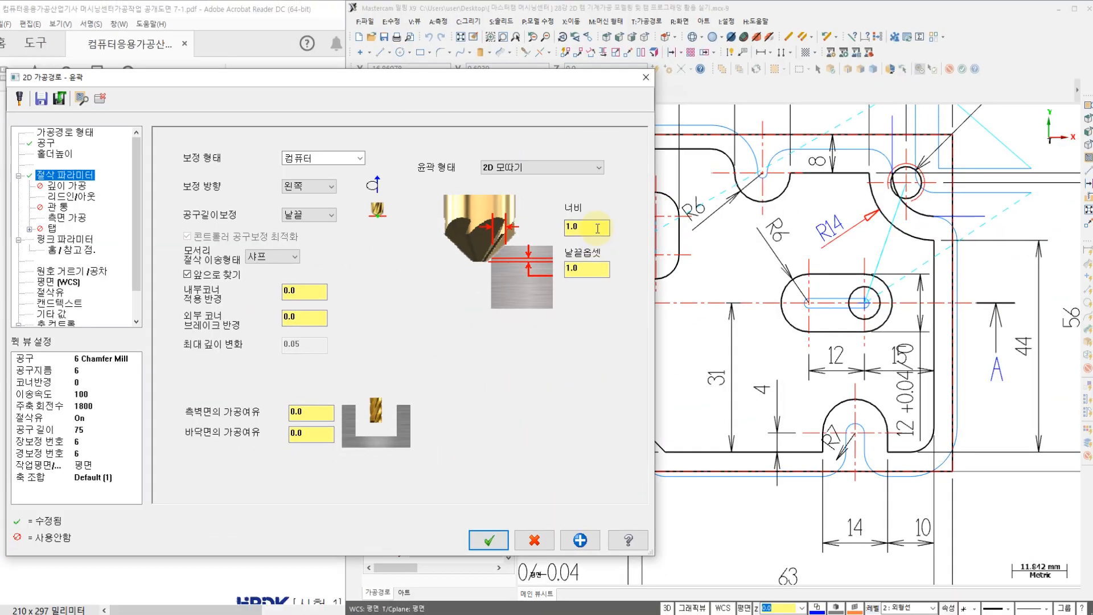
{"action": "left_click_drag", "start_coordinate": [714, 279], "coordinate": [450, 282]}
{"action": "type", "text": "0.2"}
{"action": "key", "text": "Tab"}
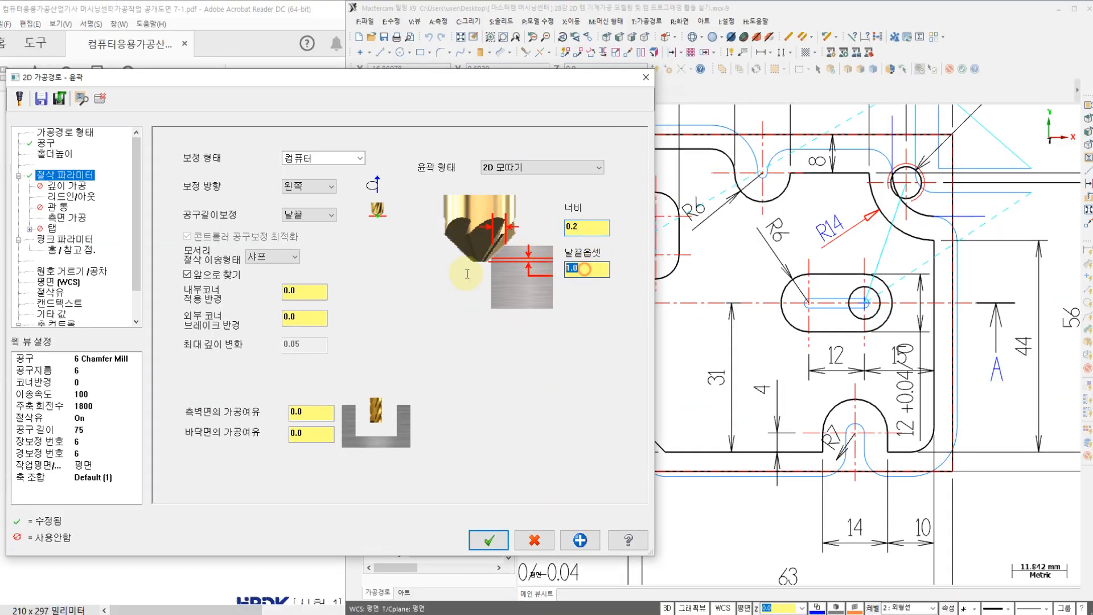
{"action": "key", "text": "Return"}
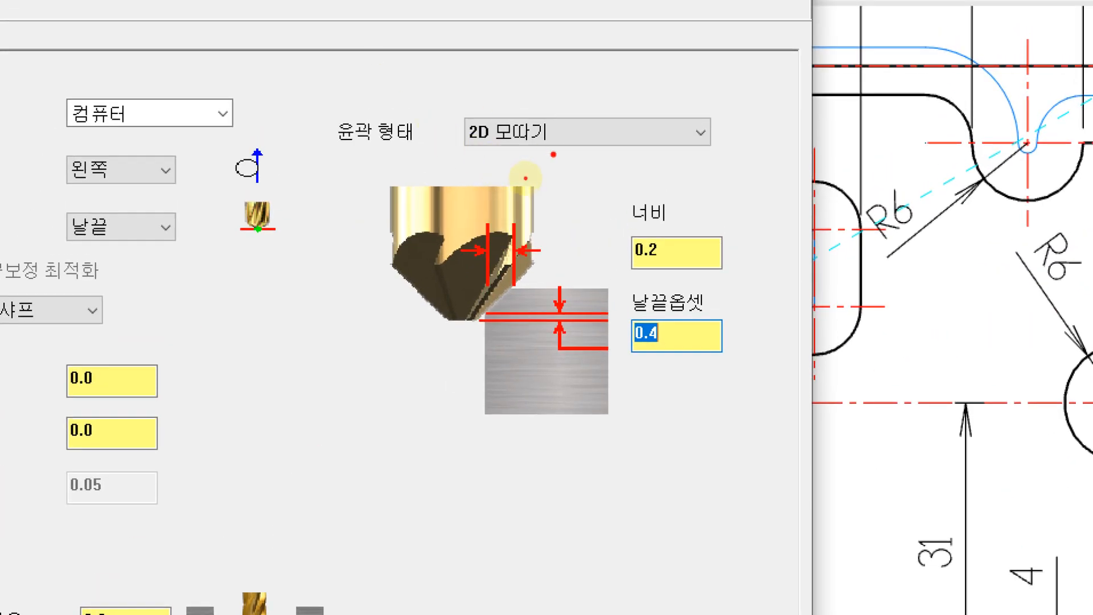
{"action": "mouse_move", "coordinate": [553, 154]}
{"action": "left_mouse_down"}
{"action": "mouse_move", "coordinate": [430, 107]}
{"action": "mouse_move", "coordinate": [564, 130]}
{"action": "left_mouse_up"}
{"action": "mouse_move", "coordinate": [692, 254]}
{"action": "left_mouse_down"}
{"action": "mouse_move", "coordinate": [583, 245]}
{"action": "mouse_move", "coordinate": [690, 212]}
{"action": "mouse_move", "coordinate": [672, 263]}
{"action": "left_mouse_up"}
{"action": "mouse_move", "coordinate": [740, 186]}
{"action": "left_mouse_down"}
{"action": "mouse_move", "coordinate": [719, 221]}
{"action": "mouse_move", "coordinate": [751, 230]}
{"action": "mouse_move", "coordinate": [763, 195]}
{"action": "mouse_move", "coordinate": [861, 259]}
{"action": "left_mouse_up"}
{"action": "left_click", "coordinate": [788, 226]}
{"action": "mouse_move", "coordinate": [690, 333]}
{"action": "left_mouse_down"}
{"action": "mouse_move", "coordinate": [688, 355]}
{"action": "mouse_move", "coordinate": [596, 334]}
{"action": "mouse_move", "coordinate": [695, 337]}
{"action": "left_mouse_up"}
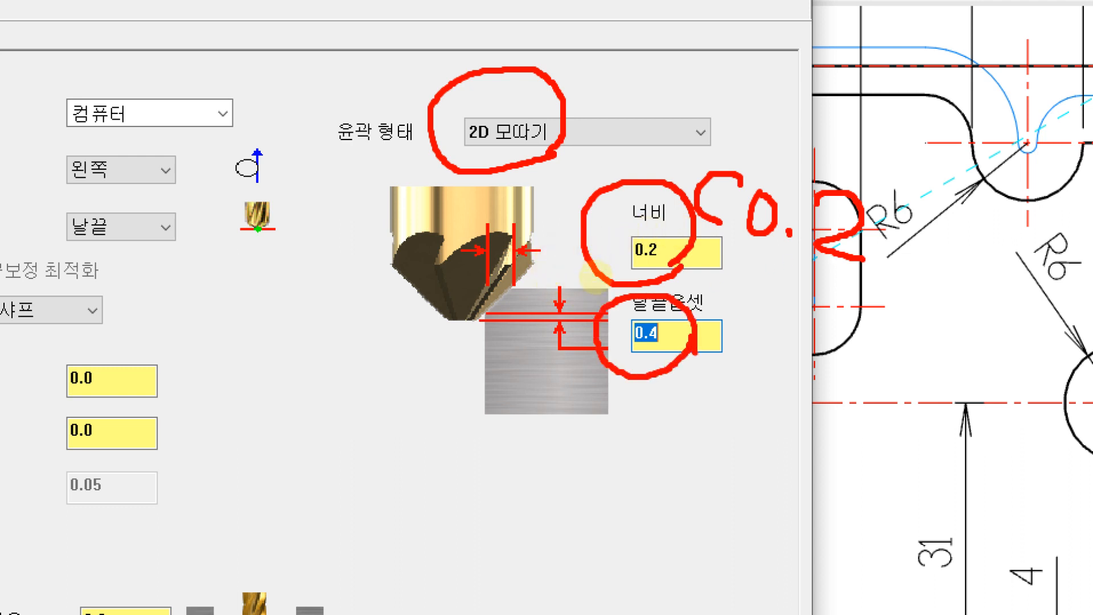
{"action": "key", "text": "ctrl+z"}
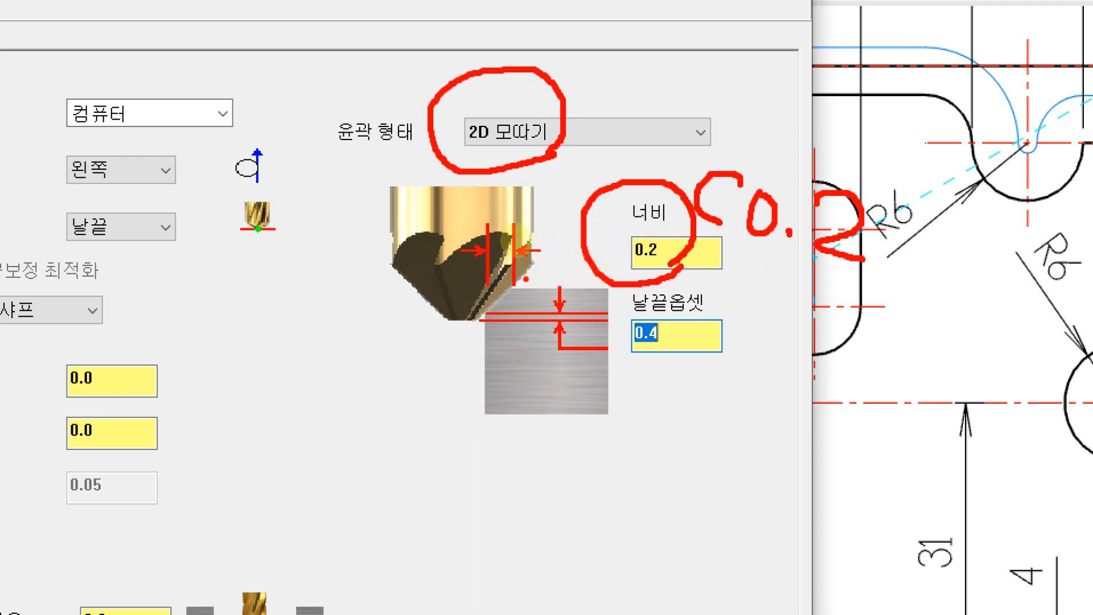
{"action": "mouse_move", "coordinate": [501, 248]}
{"action": "left_mouse_down"}
{"action": "mouse_move", "coordinate": [598, 187]}
{"action": "mouse_move", "coordinate": [606, 205]}
{"action": "left_mouse_up"}
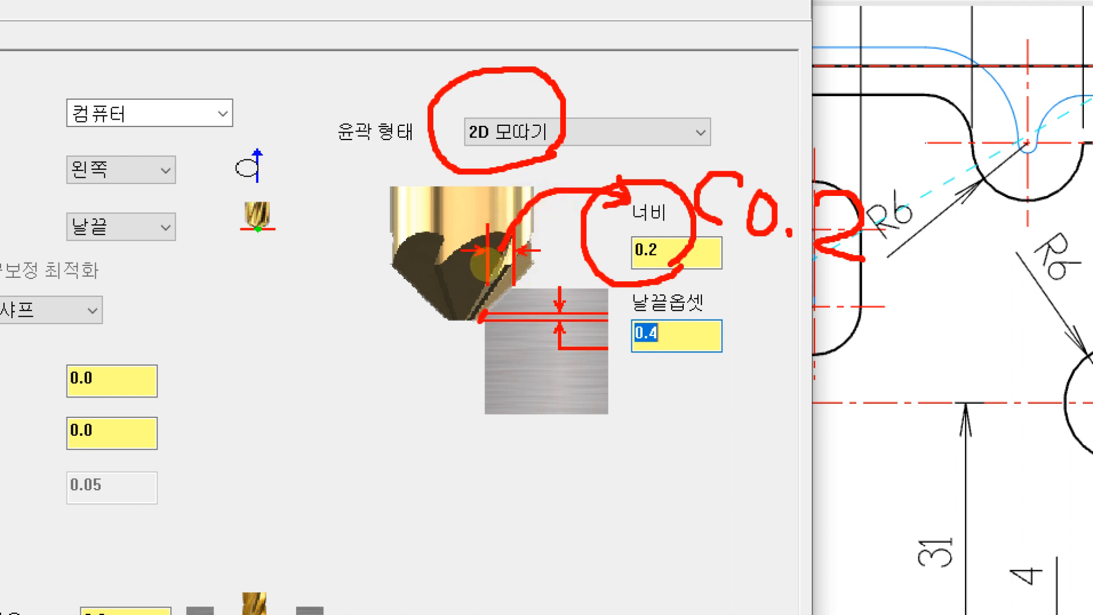
{"action": "mouse_move", "coordinate": [509, 308]}
{"action": "left_mouse_down"}
{"action": "mouse_move", "coordinate": [485, 302]}
{"action": "mouse_move", "coordinate": [510, 330]}
{"action": "left_mouse_up"}
{"action": "mouse_move", "coordinate": [645, 363]}
{"action": "left_mouse_down"}
{"action": "mouse_move", "coordinate": [612, 323]}
{"action": "mouse_move", "coordinate": [674, 336]}
{"action": "mouse_move", "coordinate": [640, 362]}
{"action": "left_mouse_up"}
{"action": "mouse_move", "coordinate": [580, 389]}
{"action": "left_mouse_down"}
{"action": "mouse_move", "coordinate": [556, 420]}
{"action": "mouse_move", "coordinate": [494, 449]}
{"action": "mouse_move", "coordinate": [441, 383]}
{"action": "left_mouse_up"}
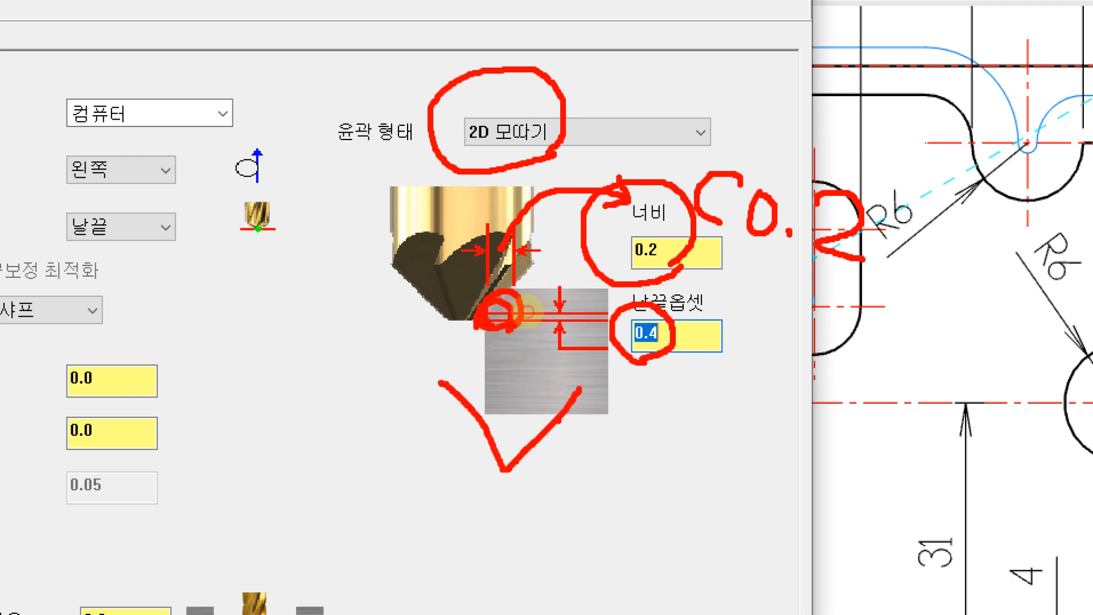
{"action": "left_click_drag", "start_coordinate": [550, 422], "coordinate": [614, 421]}
{"action": "left_click_drag", "start_coordinate": [533, 450], "coordinate": [532, 530]}
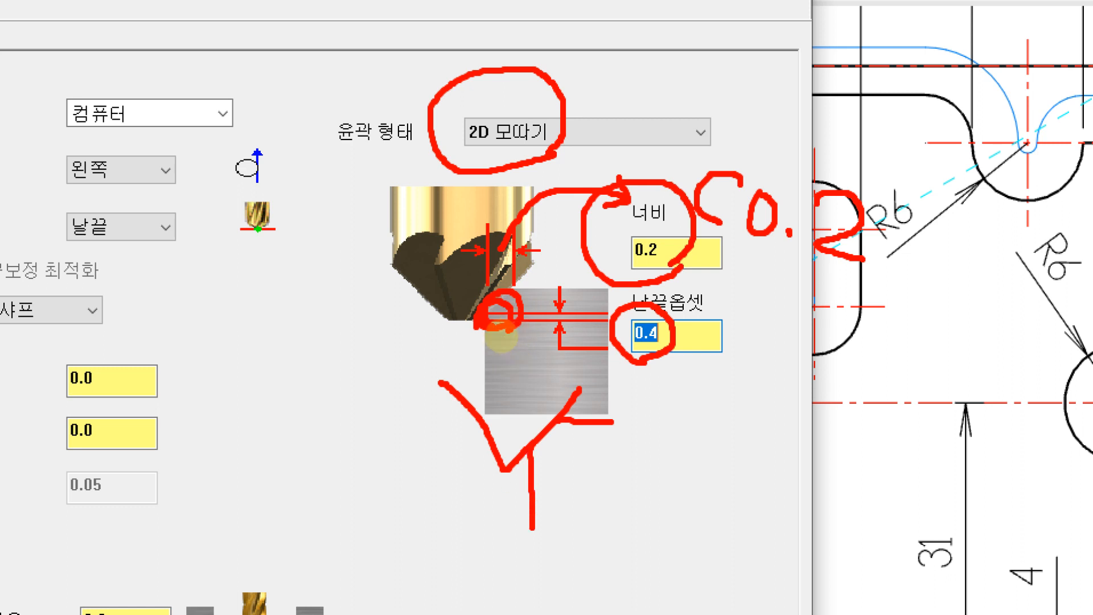
{"action": "mouse_move", "coordinate": [511, 466]}
{"action": "left_mouse_down"}
{"action": "mouse_move", "coordinate": [585, 476]}
{"action": "mouse_move", "coordinate": [566, 512]}
{"action": "mouse_move", "coordinate": [584, 484]}
{"action": "mouse_move", "coordinate": [677, 504]}
{"action": "mouse_move", "coordinate": [626, 537]}
{"action": "left_mouse_up"}
{"action": "left_click", "coordinate": [602, 509]}
{"action": "left_click", "coordinate": [631, 477]}
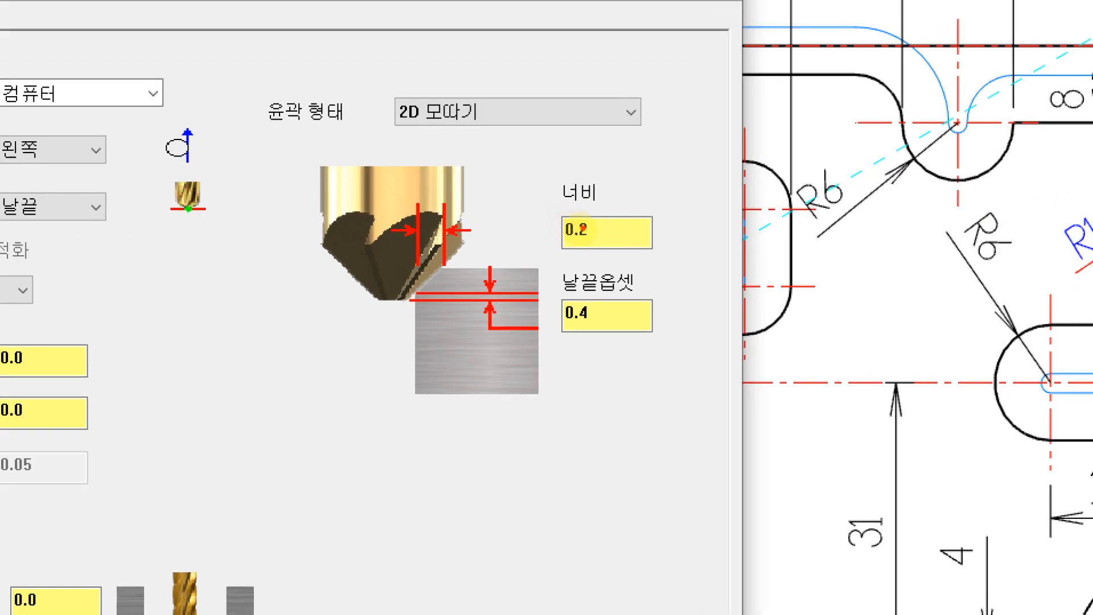
{"action": "mouse_move", "coordinate": [584, 240]}
{"action": "left_mouse_down"}
{"action": "mouse_move", "coordinate": [580, 195]}
{"action": "mouse_move", "coordinate": [602, 259]}
{"action": "mouse_move", "coordinate": [672, 214]}
{"action": "left_mouse_up"}
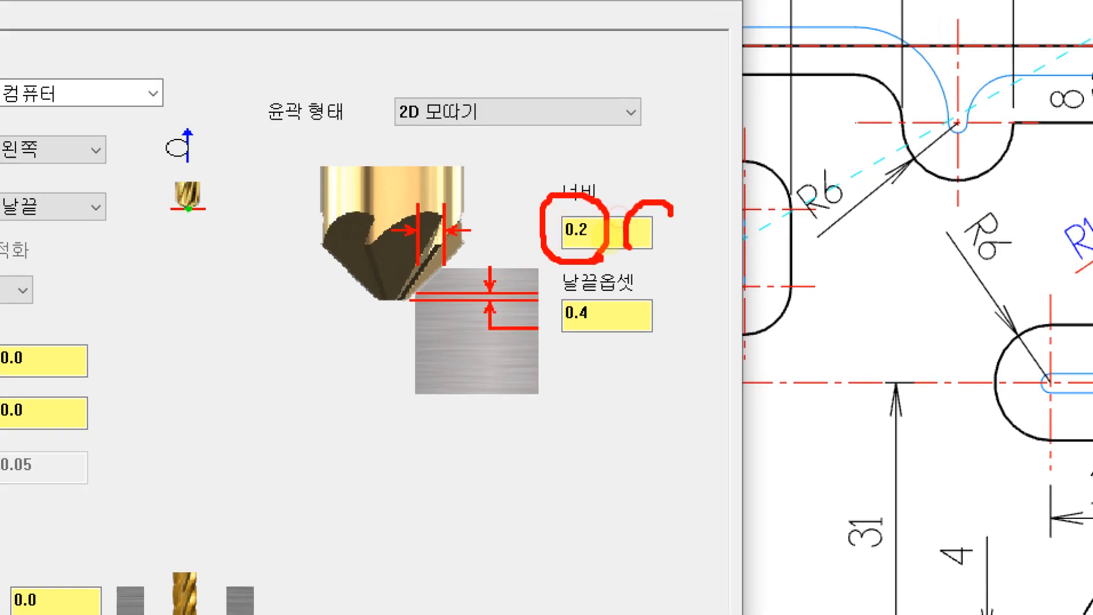
{"action": "mouse_move", "coordinate": [608, 303]}
{"action": "left_mouse_down"}
{"action": "mouse_move", "coordinate": [582, 344]}
{"action": "mouse_move", "coordinate": [583, 288]}
{"action": "mouse_move", "coordinate": [629, 376]}
{"action": "mouse_move", "coordinate": [684, 376]}
{"action": "left_mouse_up"}
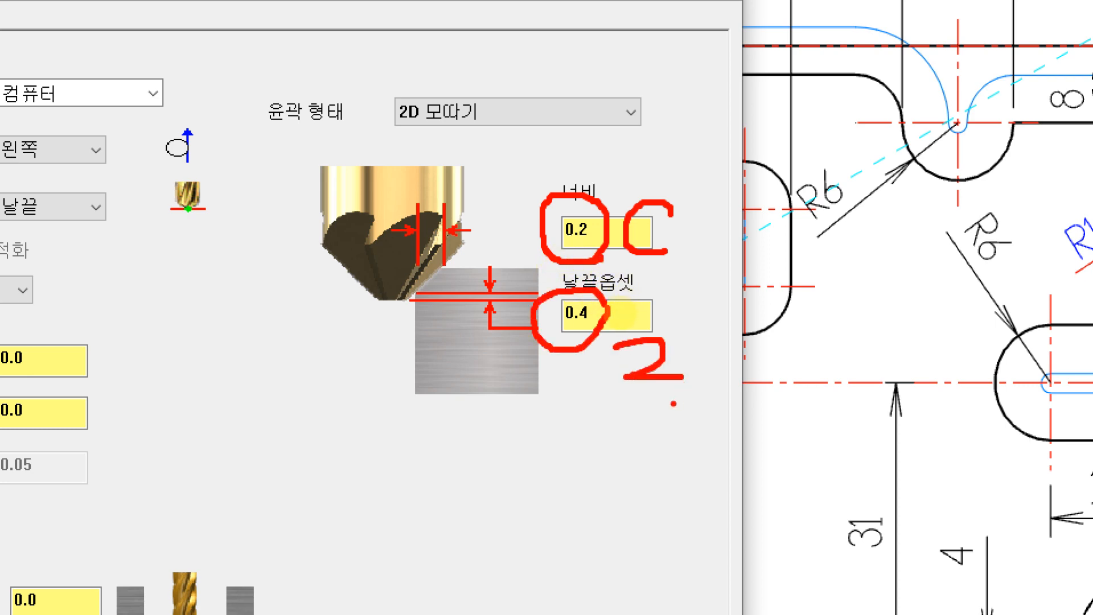
{"action": "key", "text": "Escape"}
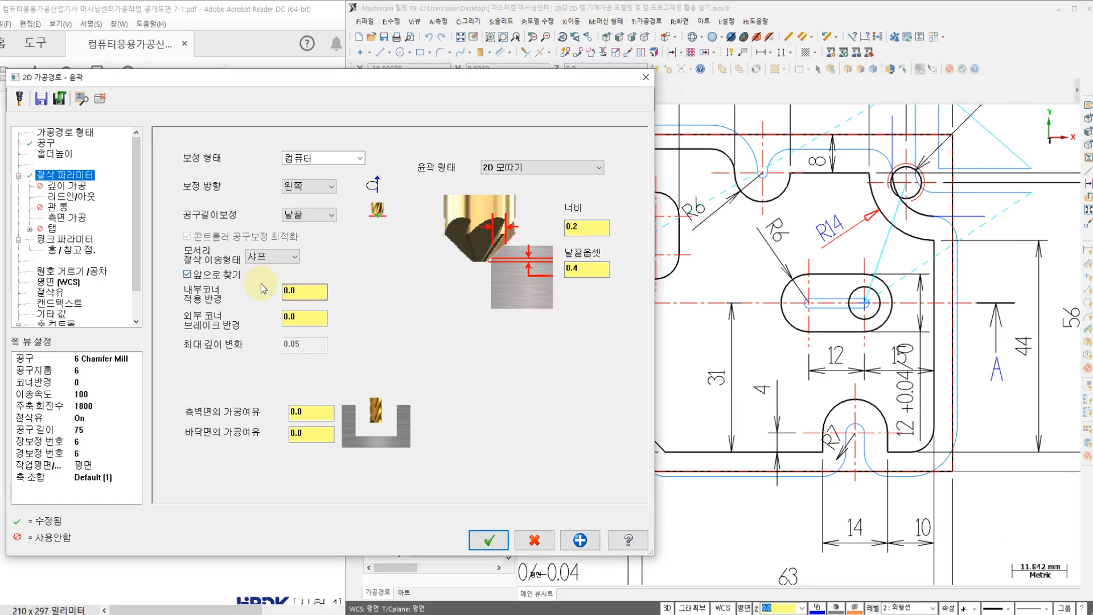
Step: Set the lead-in arc radius of the chamfer contour to 0, leaving depth cuts turned off
{"action": "left_click", "coordinate": [67, 186]}
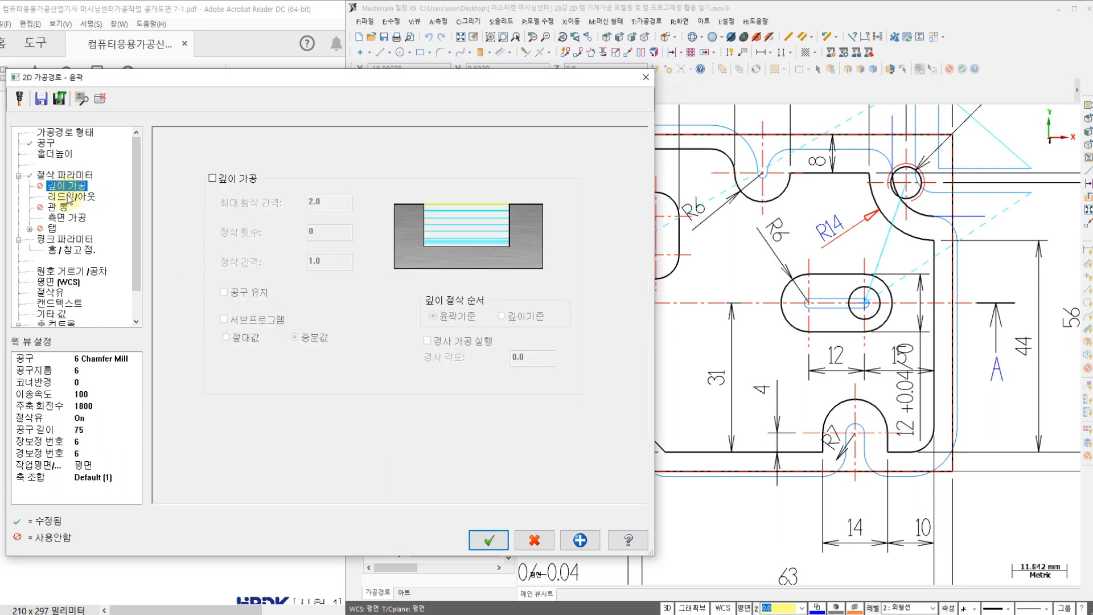
{"action": "left_click", "coordinate": [69, 197]}
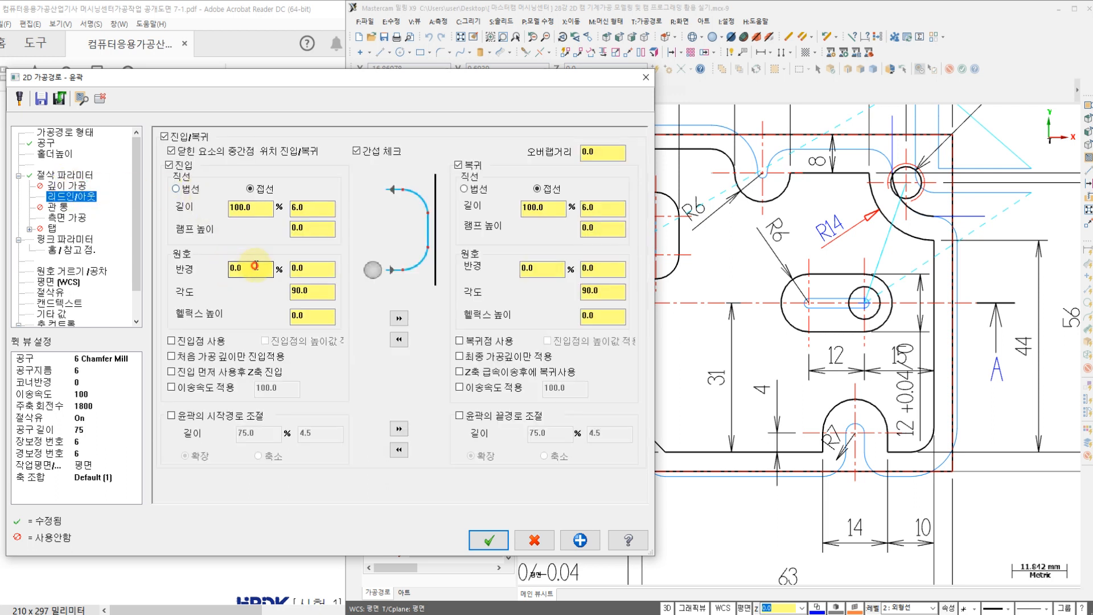
{"action": "double_click", "coordinate": [254, 266]}
{"action": "left_click_drag", "start_coordinate": [254, 272], "coordinate": [104, 270]}
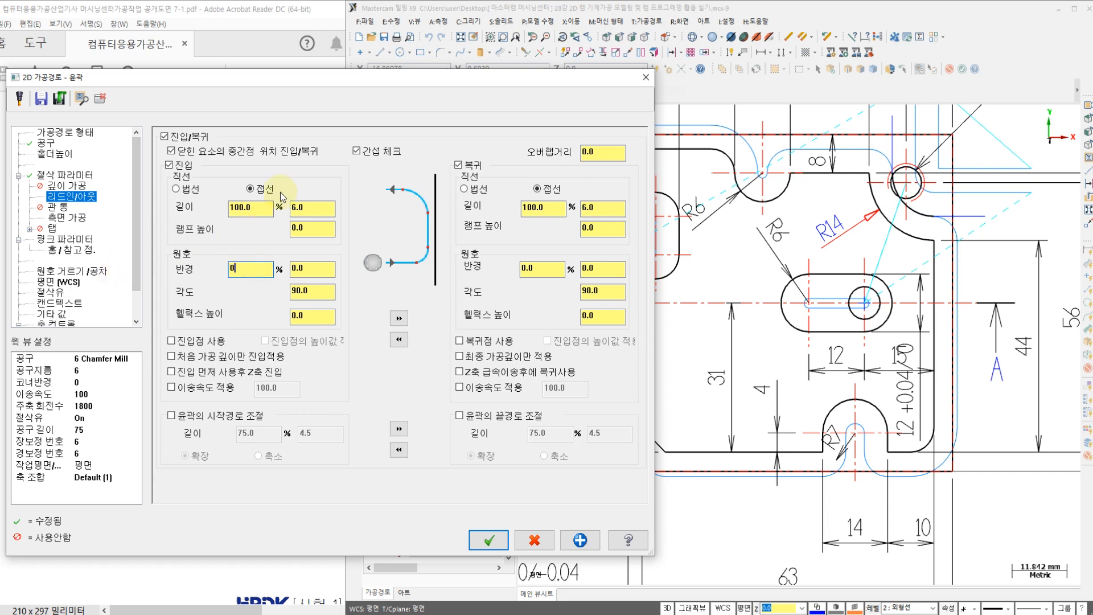
{"action": "left_click_drag", "start_coordinate": [418, 93], "coordinate": [326, 119]}
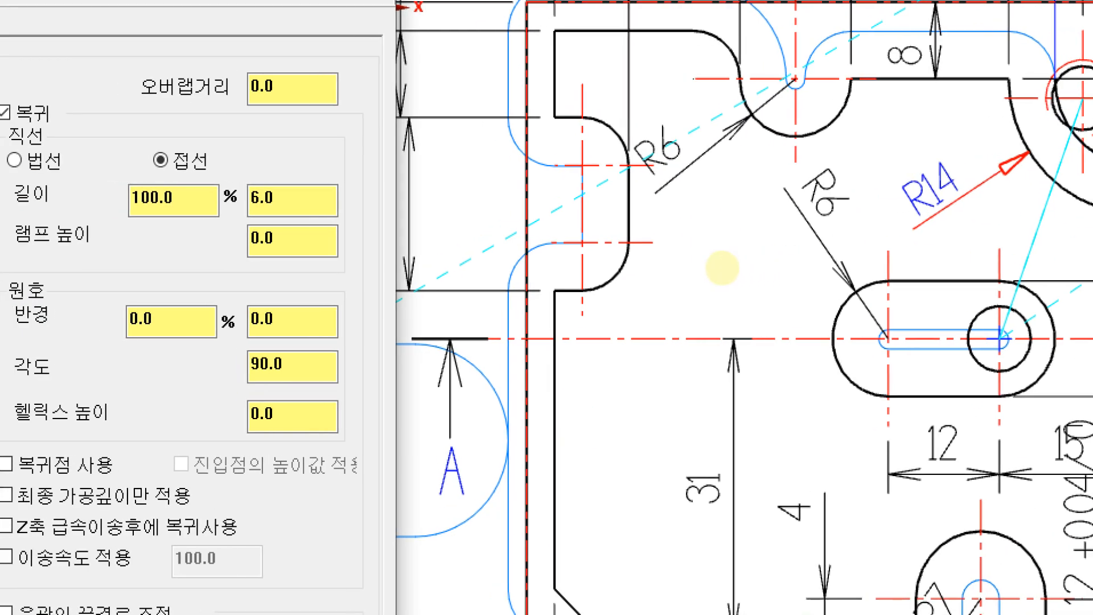
{"action": "left_click_drag", "start_coordinate": [523, 278], "coordinate": [520, 300]}
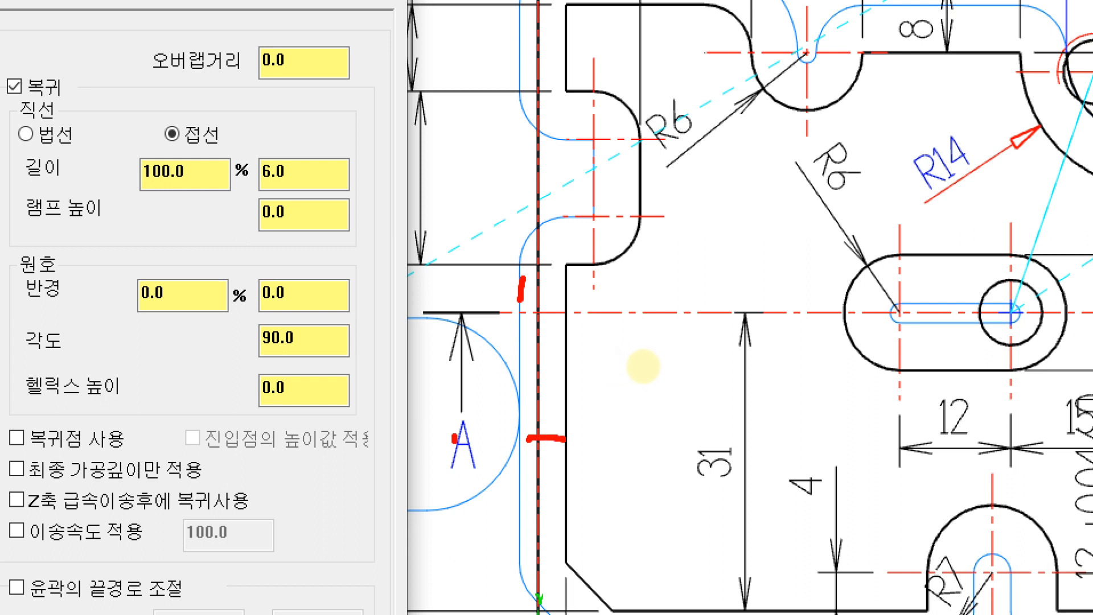
{"action": "mouse_move", "coordinate": [575, 438]}
{"action": "left_mouse_down"}
{"action": "mouse_move", "coordinate": [572, 245]}
{"action": "mouse_move", "coordinate": [658, 99]}
{"action": "mouse_move", "coordinate": [552, 15]}
{"action": "left_mouse_up"}
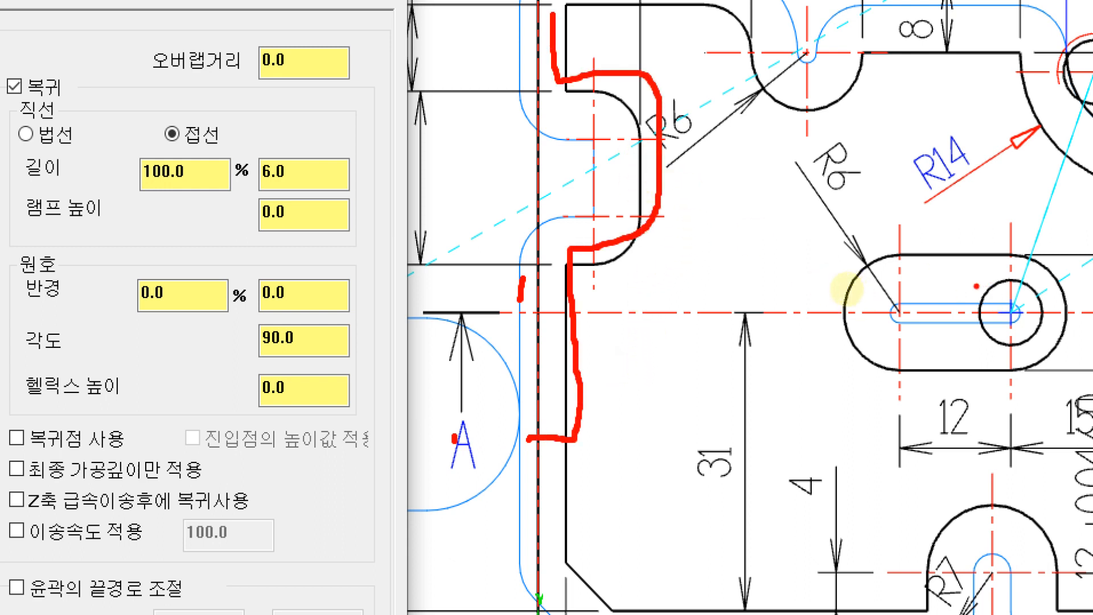
{"action": "mouse_move", "coordinate": [972, 255]}
{"action": "left_mouse_down"}
{"action": "mouse_move", "coordinate": [911, 257]}
{"action": "mouse_move", "coordinate": [837, 301]}
{"action": "mouse_move", "coordinate": [1012, 355]}
{"action": "left_mouse_up"}
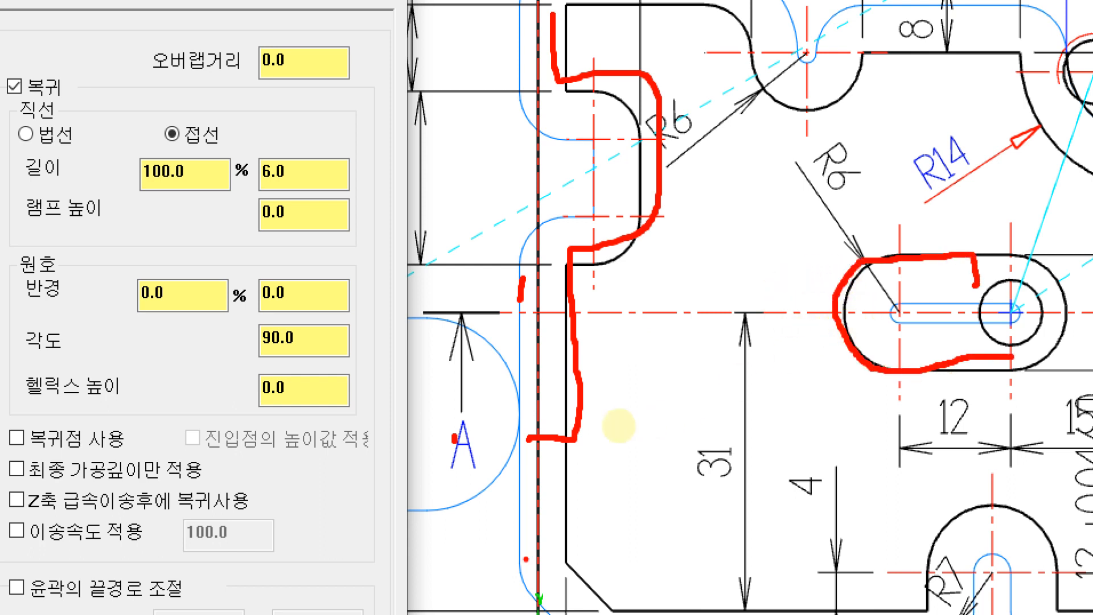
{"action": "mouse_move", "coordinate": [591, 476]}
{"action": "left_mouse_down"}
{"action": "mouse_move", "coordinate": [556, 402]}
{"action": "mouse_move", "coordinate": [581, 468]}
{"action": "left_mouse_up"}
{"action": "mouse_move", "coordinate": [1012, 310]}
{"action": "left_mouse_down"}
{"action": "mouse_move", "coordinate": [939, 261]}
{"action": "mouse_move", "coordinate": [1019, 311]}
{"action": "left_mouse_up"}
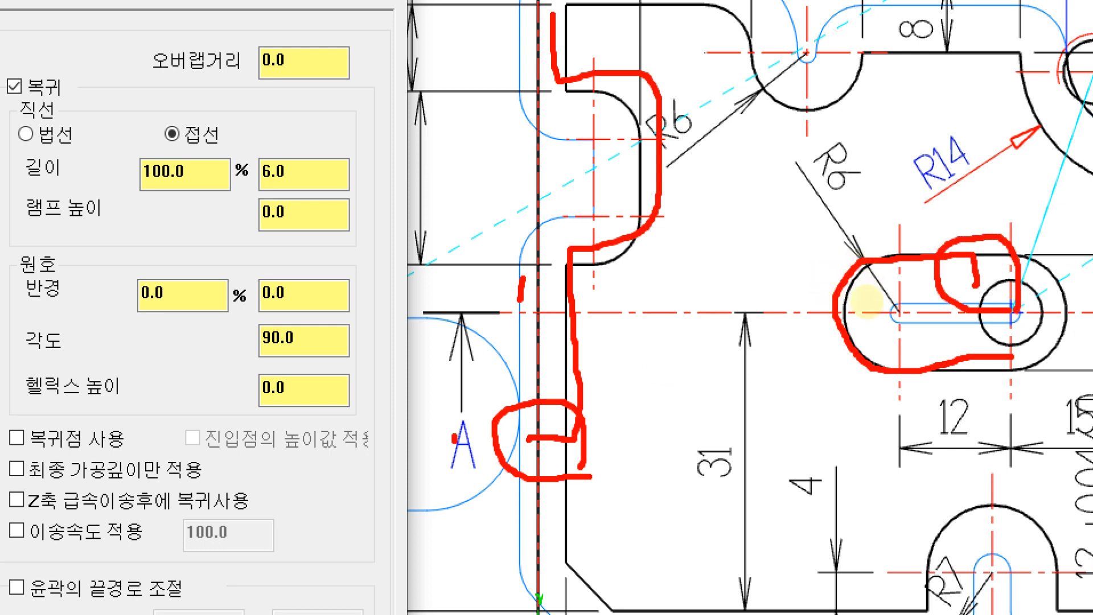
{"action": "key", "text": "Escape"}
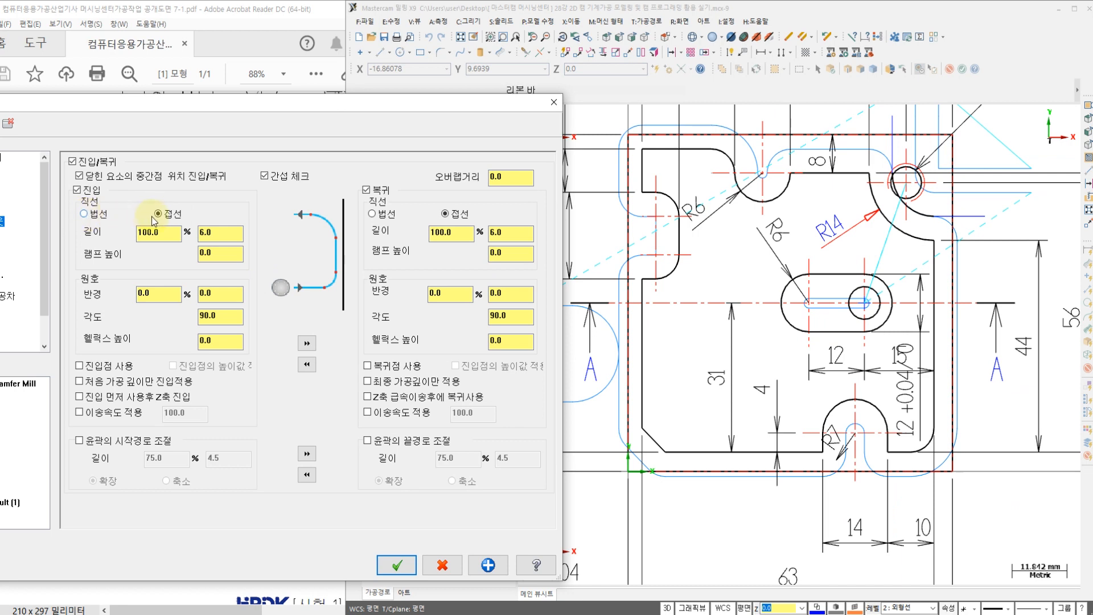
Step: Make the lead-in and lead-out lines perpendicular (법선) with a length of 10% of the tool diameter
{"action": "left_click", "coordinate": [86, 214]}
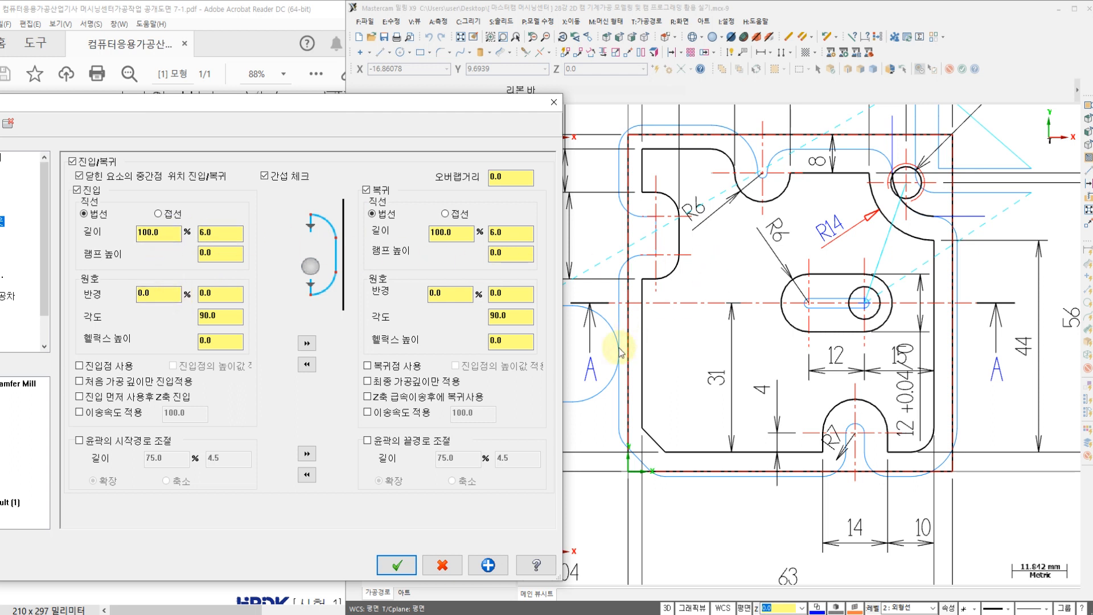
{"action": "left_click_drag", "start_coordinate": [171, 233], "coordinate": [98, 249]}
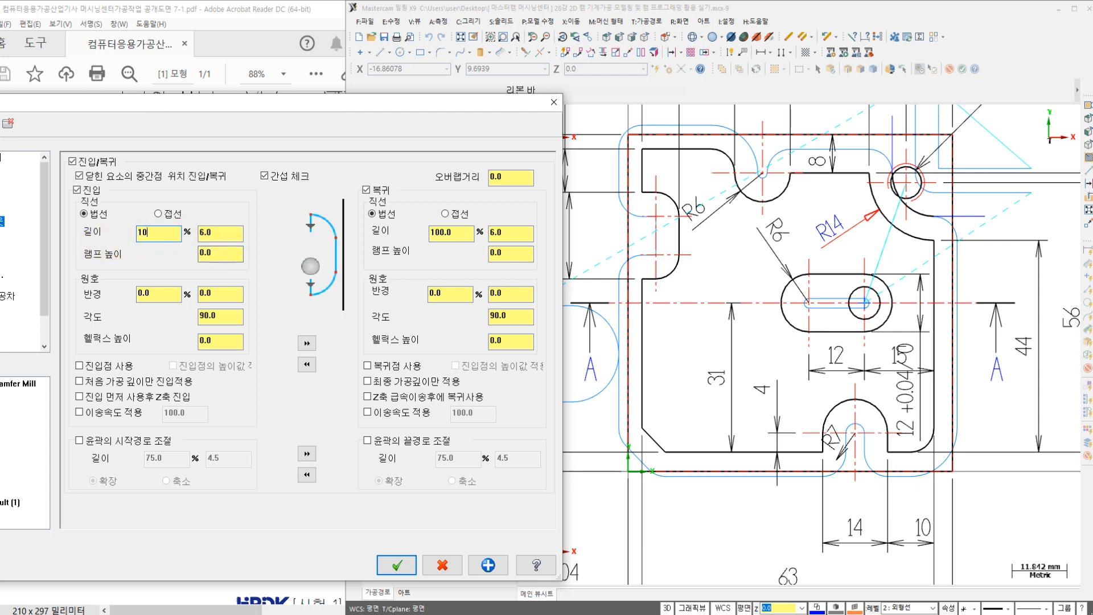
{"action": "double_click", "coordinate": [448, 233]}
{"action": "type", "text": "10"}
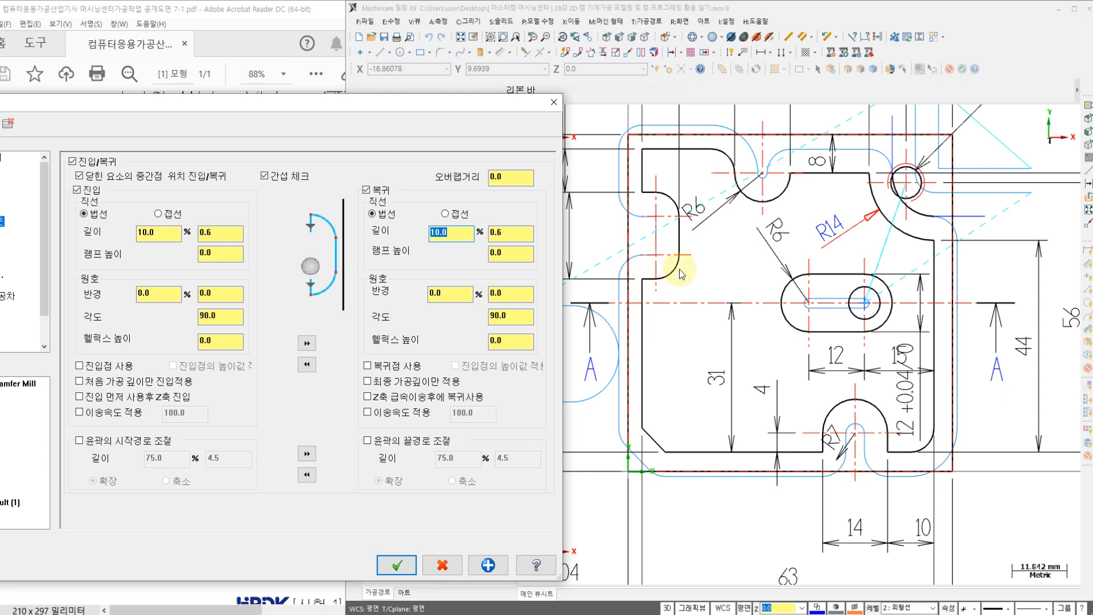
{"action": "left_click", "coordinate": [351, 112]}
{"action": "left_click_drag", "start_coordinate": [436, 109], "coordinate": [484, 116]}
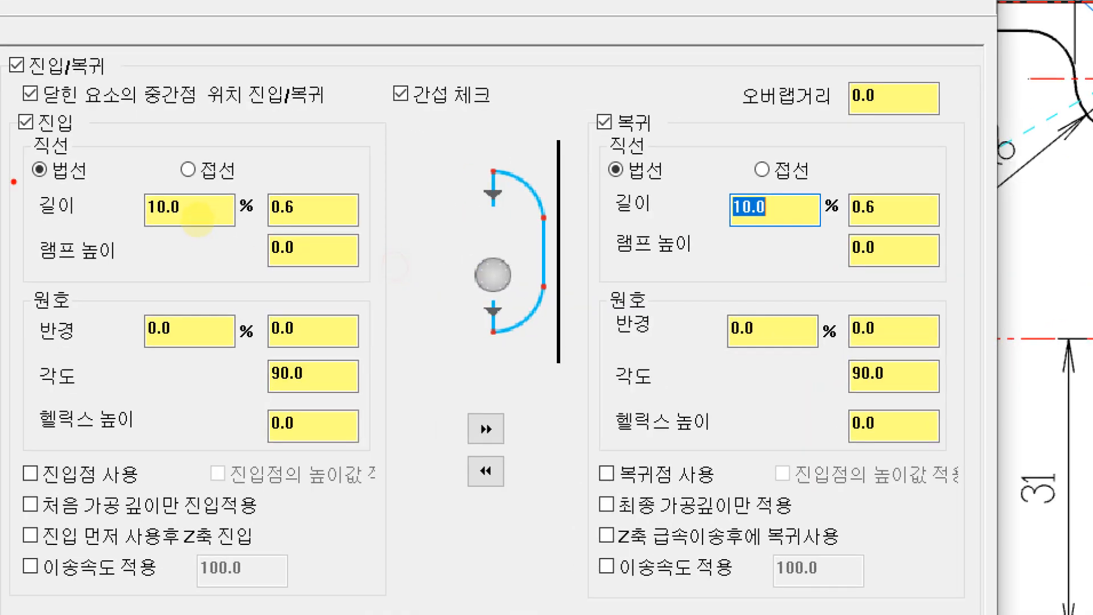
{"action": "mouse_move", "coordinate": [88, 194]}
{"action": "left_mouse_down"}
{"action": "mouse_move", "coordinate": [37, 209]}
{"action": "mouse_move", "coordinate": [102, 150]}
{"action": "mouse_move", "coordinate": [97, 206]}
{"action": "left_mouse_up"}
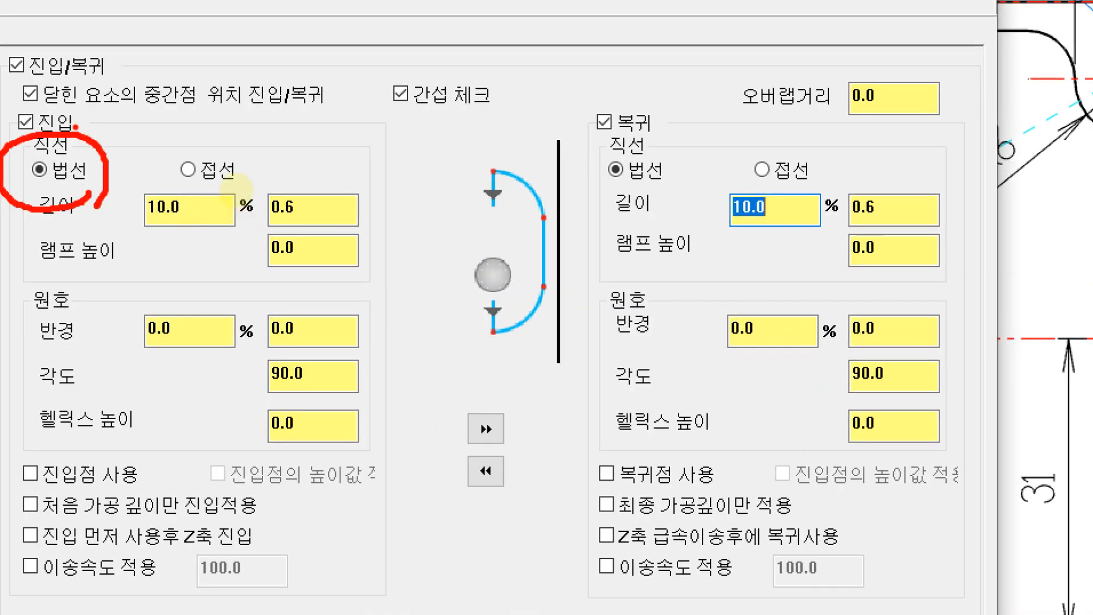
{"action": "left_click_drag", "start_coordinate": [81, 106], "coordinate": [126, 103]}
{"action": "mouse_move", "coordinate": [196, 238]}
{"action": "left_mouse_down"}
{"action": "mouse_move", "coordinate": [130, 188]}
{"action": "mouse_move", "coordinate": [183, 240]}
{"action": "left_mouse_up"}
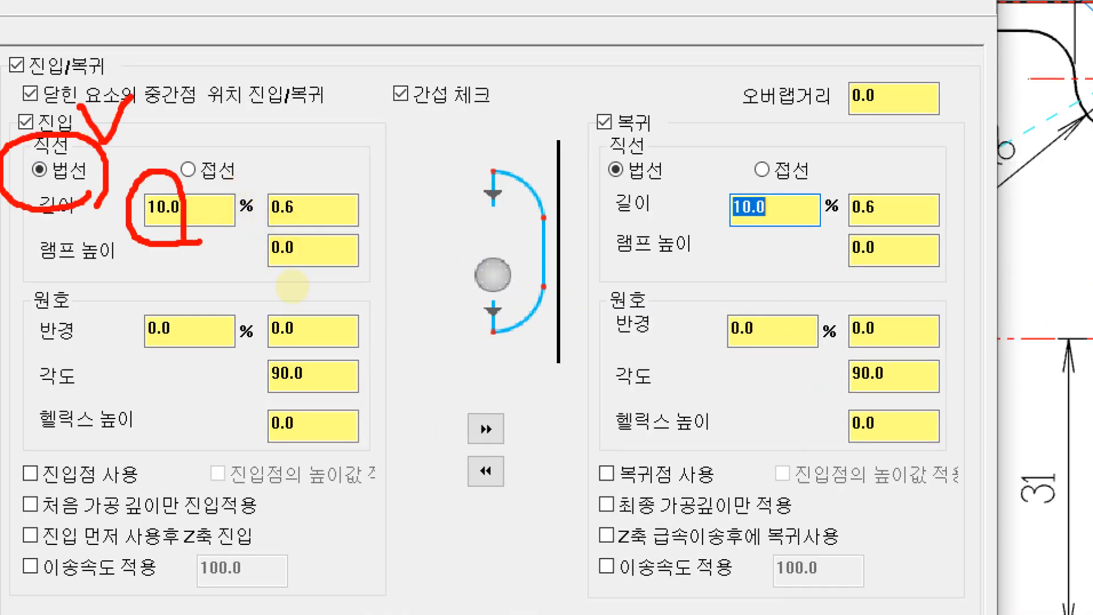
{"action": "left_click_drag", "start_coordinate": [190, 303], "coordinate": [164, 348]}
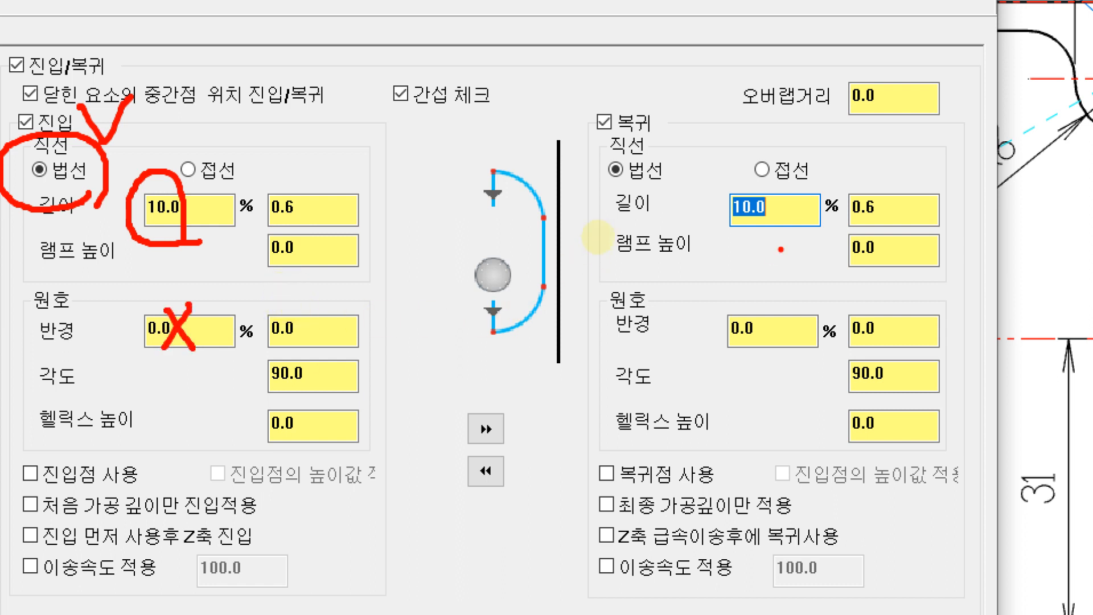
{"action": "mouse_move", "coordinate": [676, 206]}
{"action": "left_mouse_down"}
{"action": "mouse_move", "coordinate": [609, 117]}
{"action": "mouse_move", "coordinate": [681, 192]}
{"action": "left_mouse_up"}
{"action": "mouse_move", "coordinate": [786, 216]}
{"action": "left_mouse_down"}
{"action": "mouse_move", "coordinate": [731, 166]}
{"action": "mouse_move", "coordinate": [787, 201]}
{"action": "left_mouse_up"}
{"action": "left_click_drag", "start_coordinate": [787, 294], "coordinate": [735, 362]}
{"action": "left_click_drag", "start_coordinate": [738, 297], "coordinate": [775, 347]}
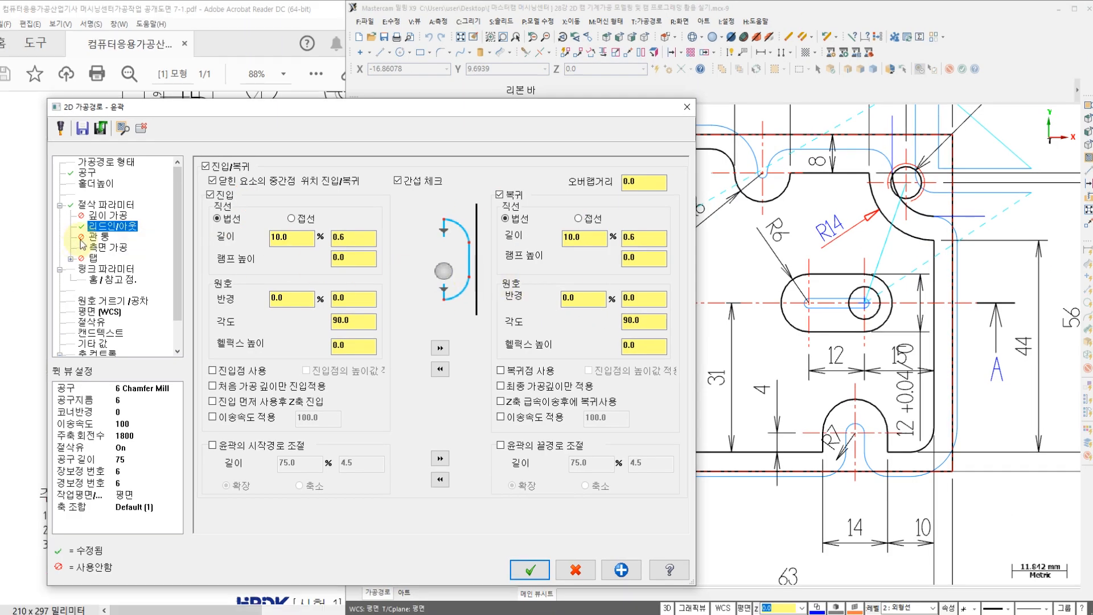
Step: Turn off side passes (측면 가공) for the chamfer contour, with break-through (관통) left disabled
{"action": "left_click", "coordinate": [98, 236]}
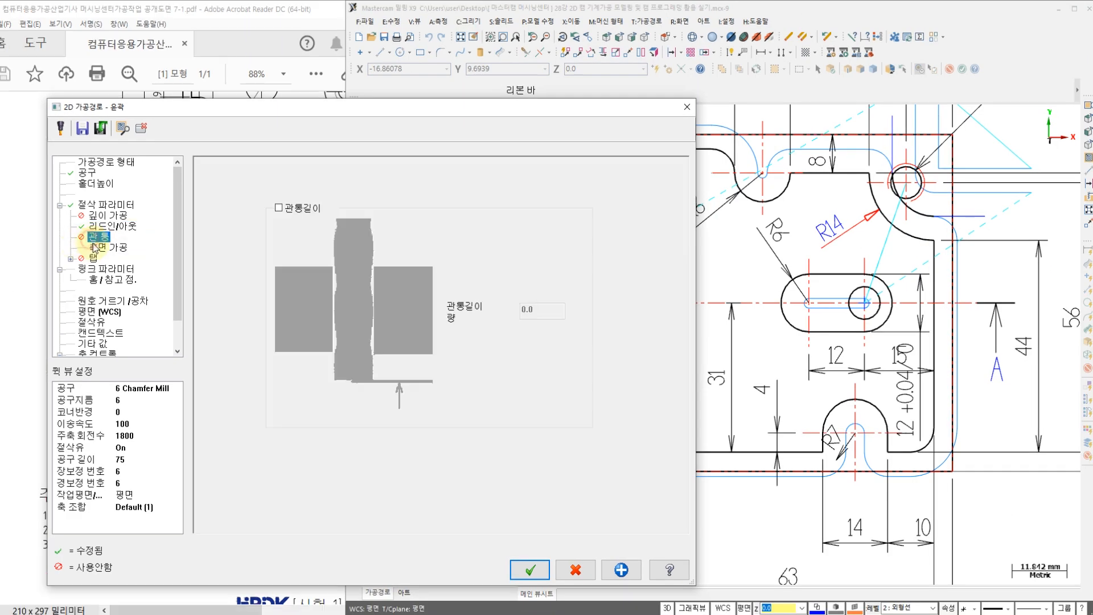
{"action": "left_click", "coordinate": [97, 248]}
{"action": "left_click", "coordinate": [220, 178]}
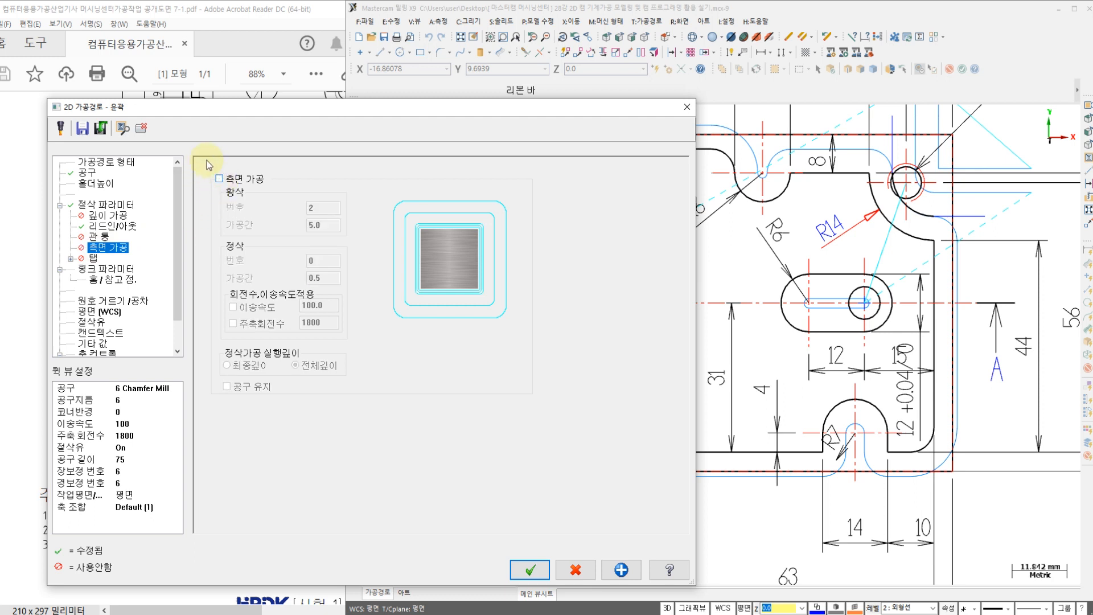
Step: Set the machining depth (가공깊이) to 0, check the coolant settings, and generate the chamfer toolpath
{"action": "left_click", "coordinate": [109, 270]}
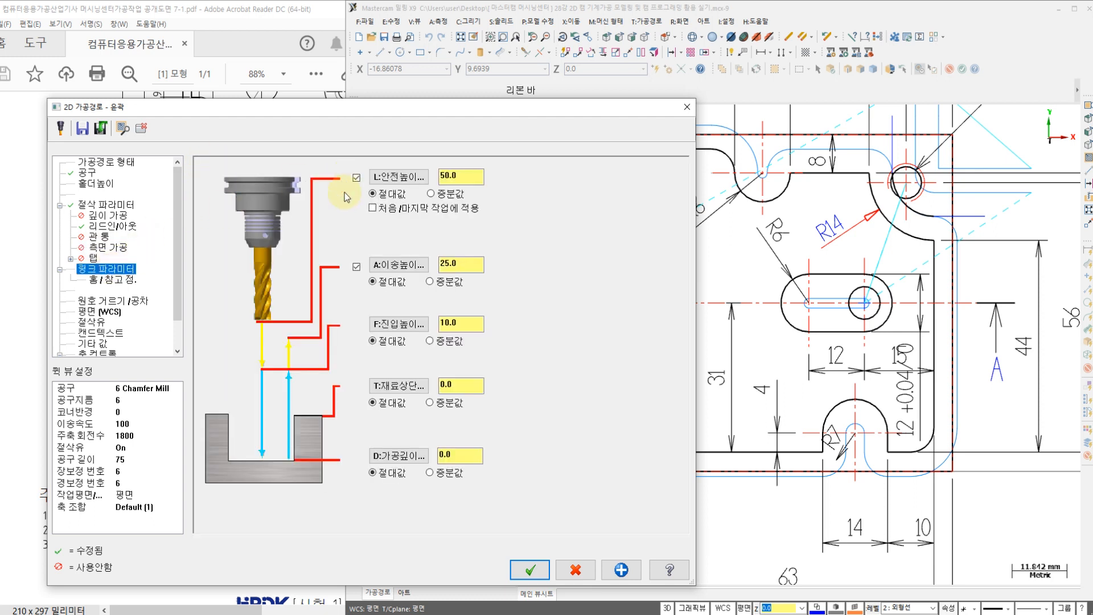
{"action": "double_click", "coordinate": [459, 458]}
{"action": "type", "text": "-"}
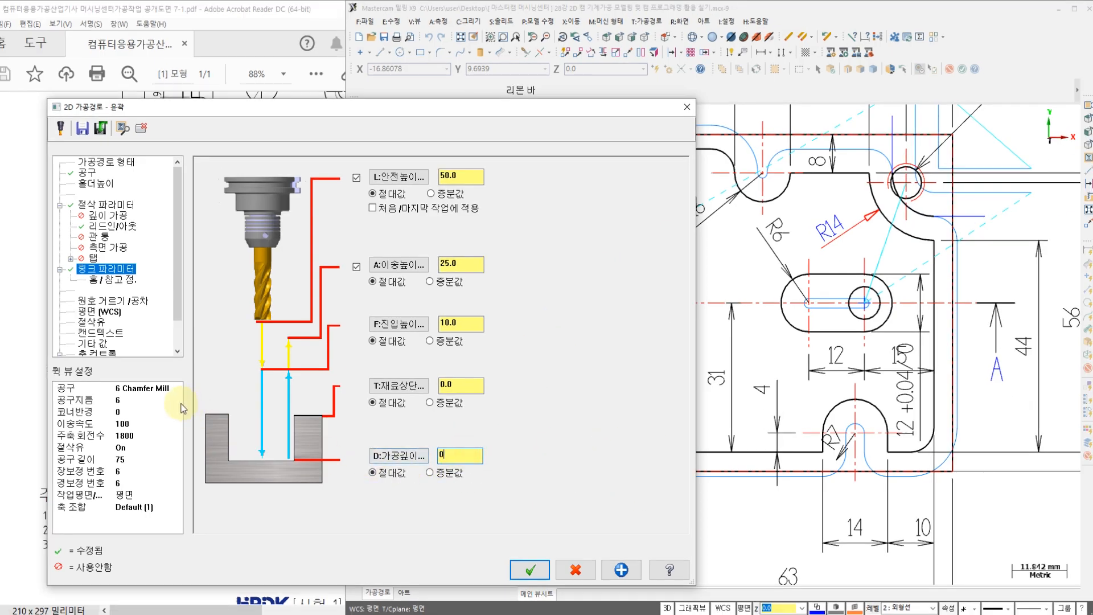
{"action": "left_click", "coordinate": [93, 326]}
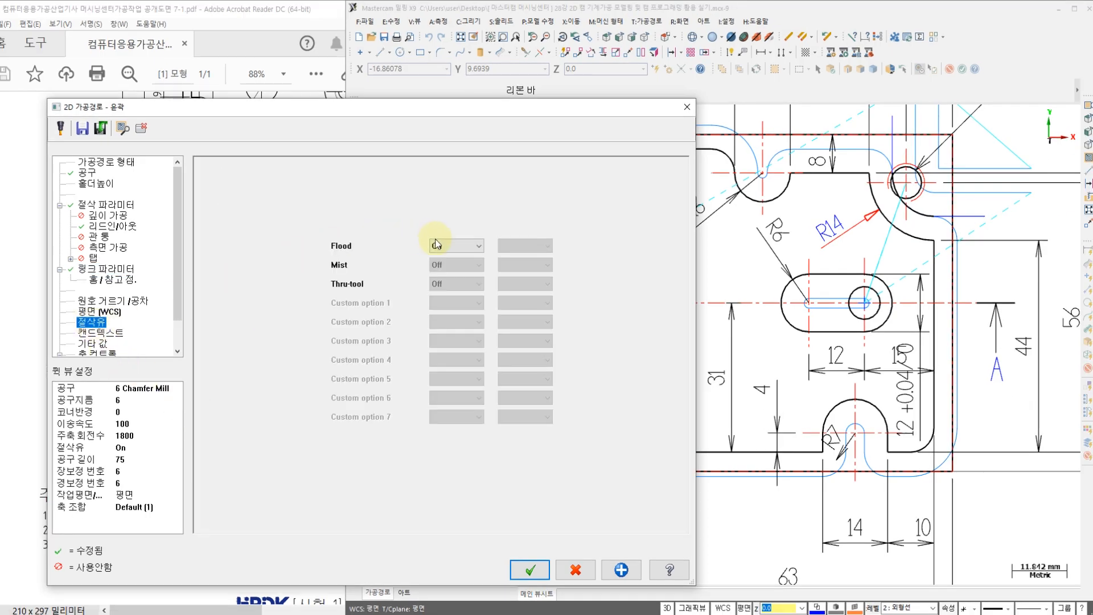
{"action": "left_click", "coordinate": [529, 569]}
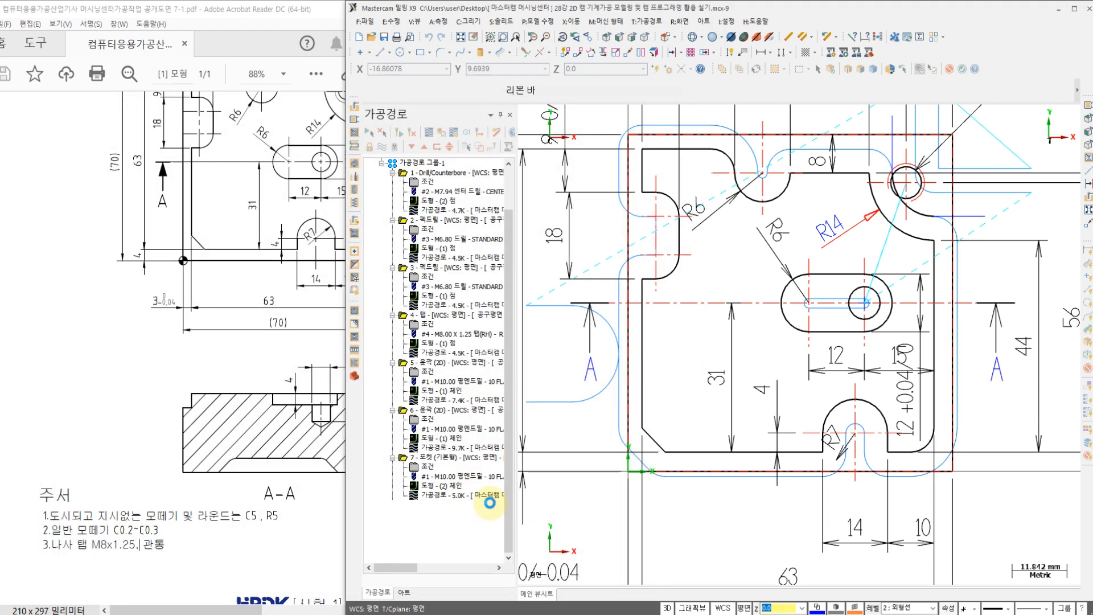
Step: Inspect the chamfer toolpath's entry on the plate edge and play its backplot around the outer profile and the slot
{"action": "scroll", "coordinate": [618, 375], "scroll_direction": "up", "scroll_amount": 2}
{"action": "scroll", "coordinate": [618, 375], "scroll_direction": "up", "scroll_amount": 5}
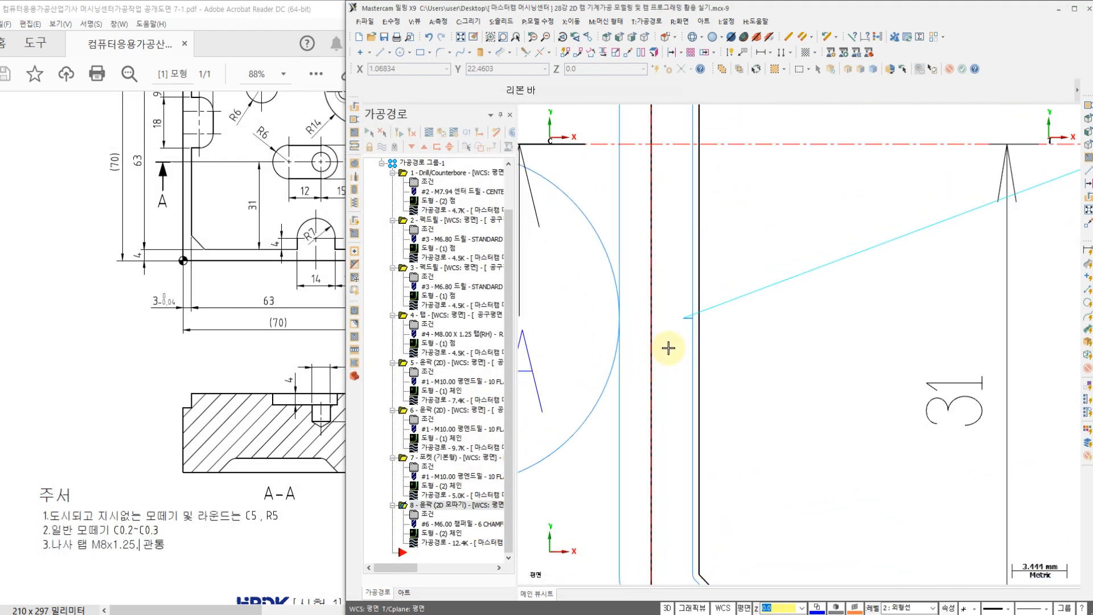
{"action": "scroll", "coordinate": [706, 341], "scroll_direction": "down", "scroll_amount": 6}
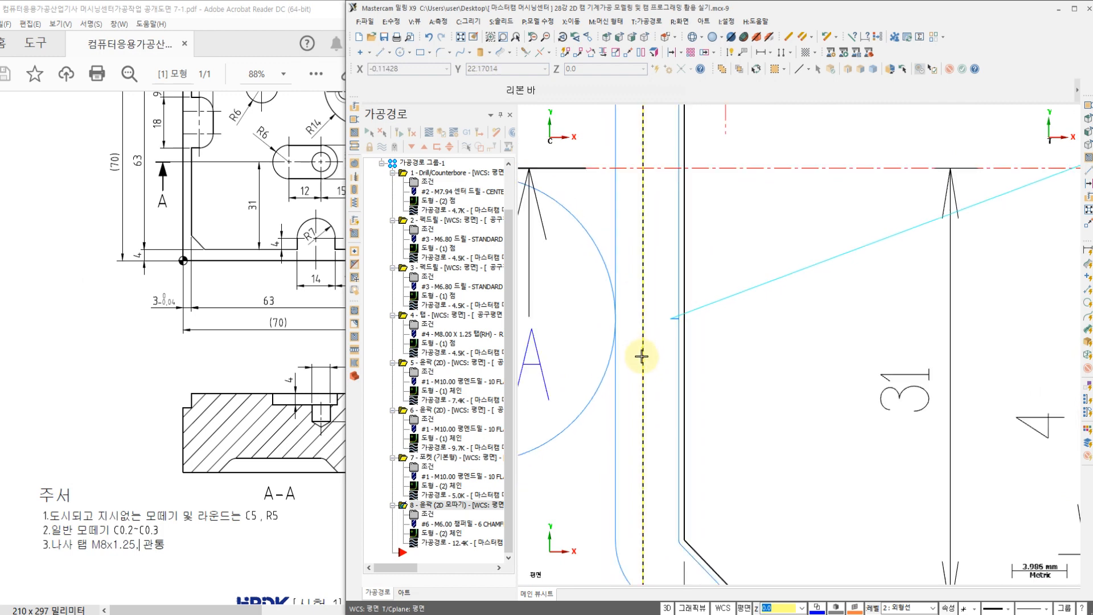
{"action": "middle_click_drag", "start_coordinate": [655, 307], "coordinate": [641, 333]}
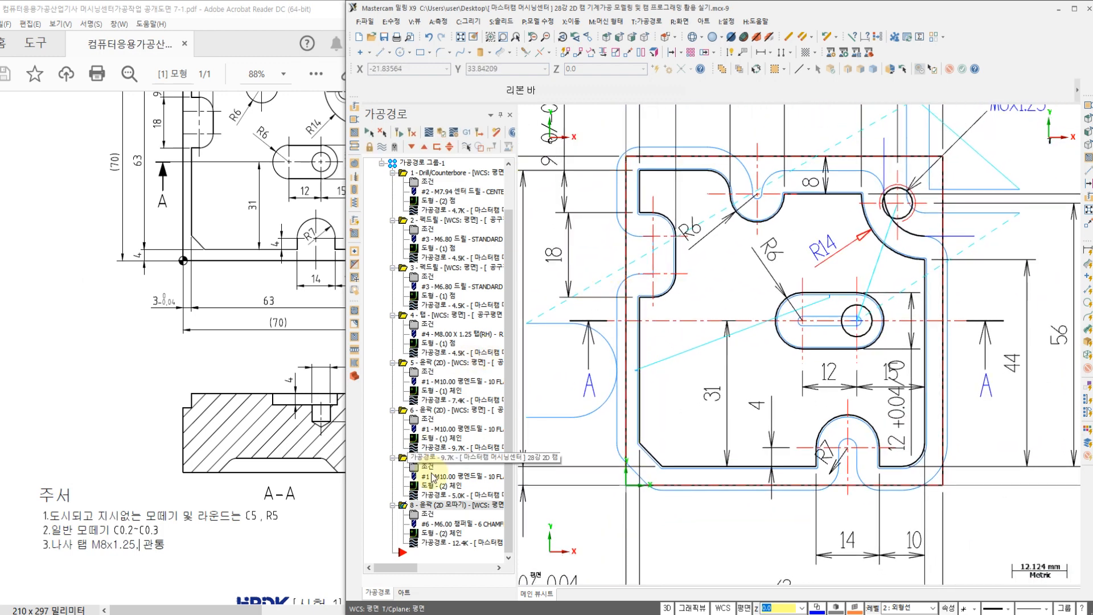
{"action": "left_click", "coordinate": [430, 546]}
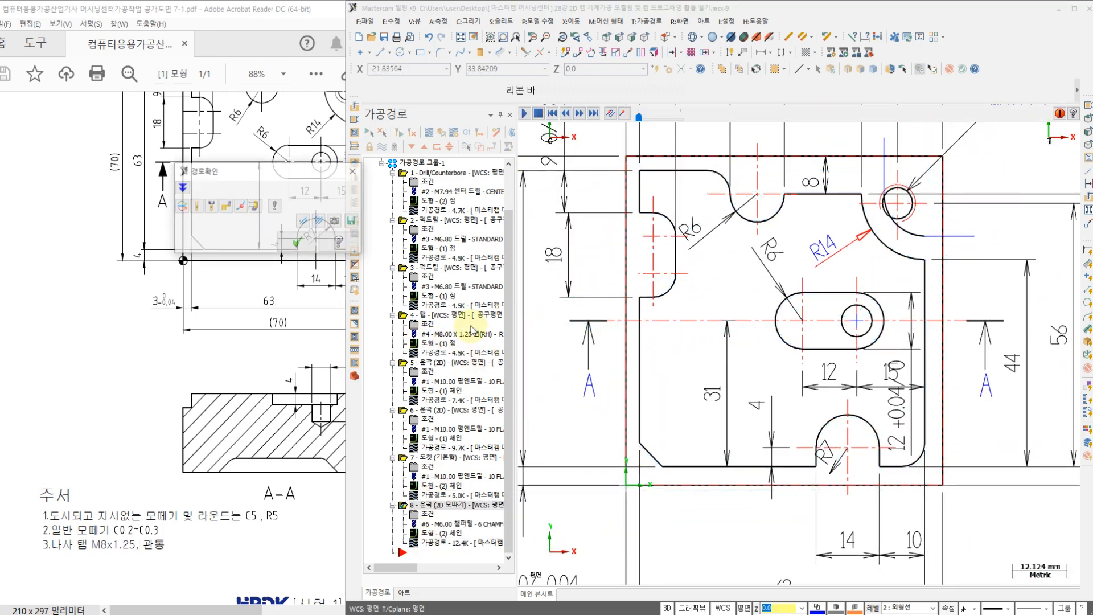
{"action": "left_click", "coordinate": [524, 114]}
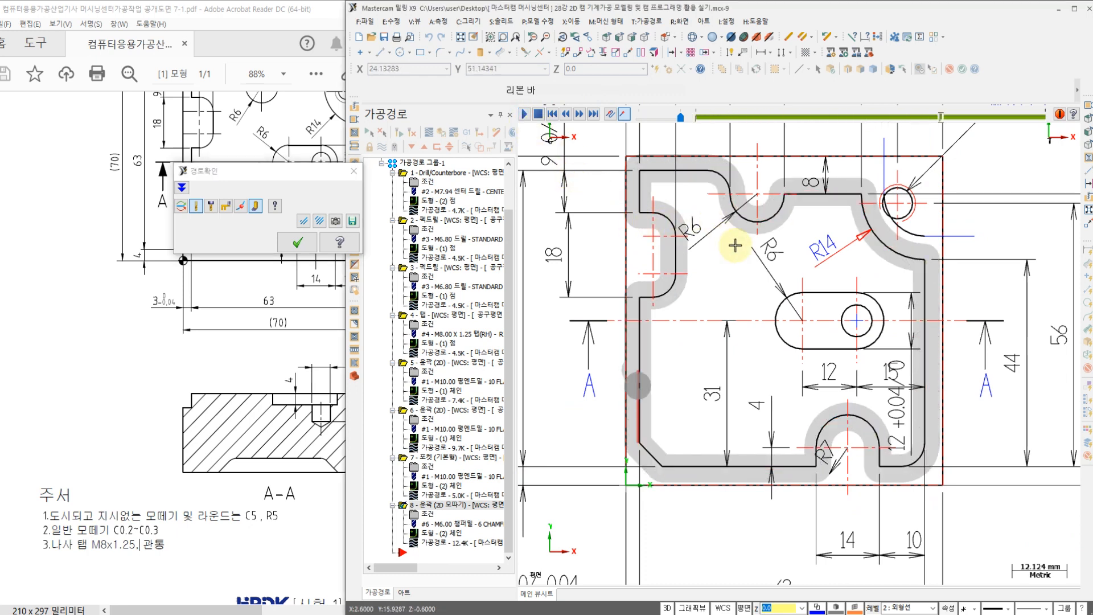
{"action": "scroll", "coordinate": [783, 291], "scroll_direction": "up", "scroll_amount": 5}
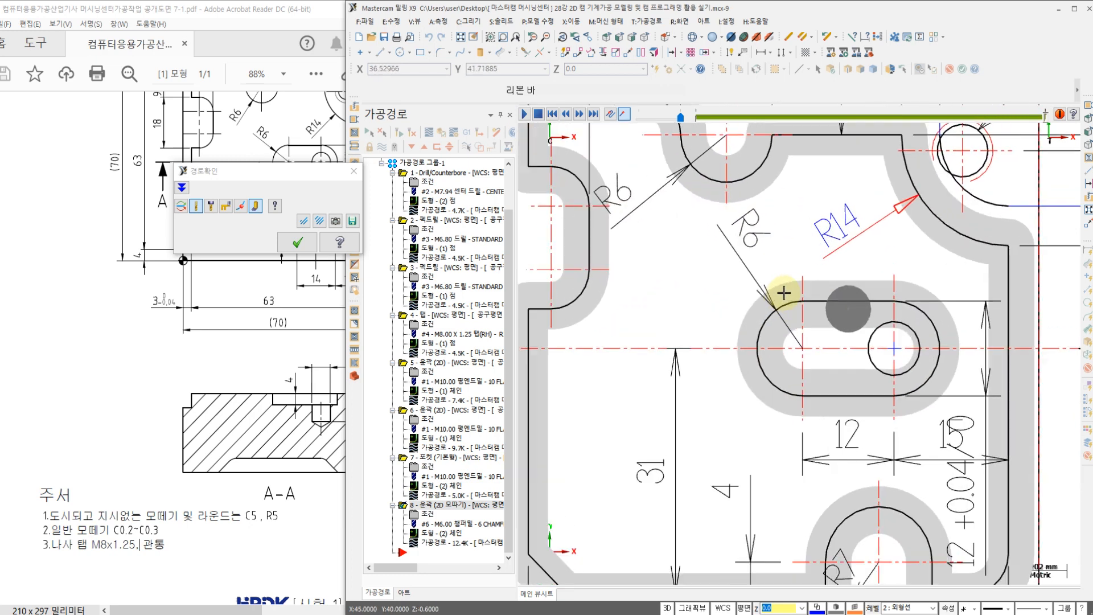
{"action": "scroll", "coordinate": [783, 292], "scroll_direction": "down", "scroll_amount": 4}
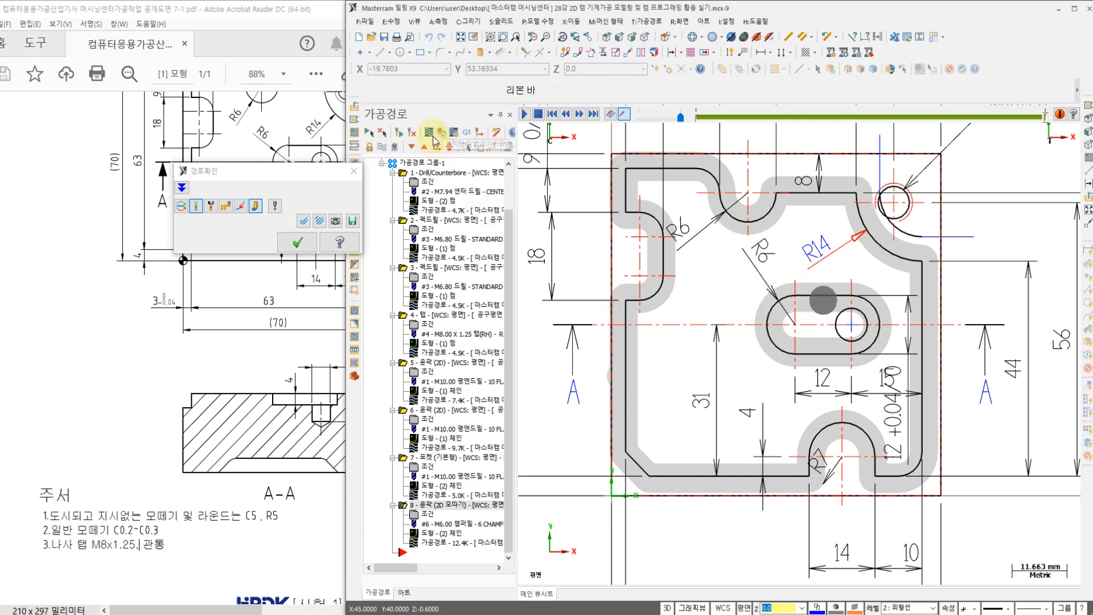
{"action": "left_click", "coordinate": [296, 243]}
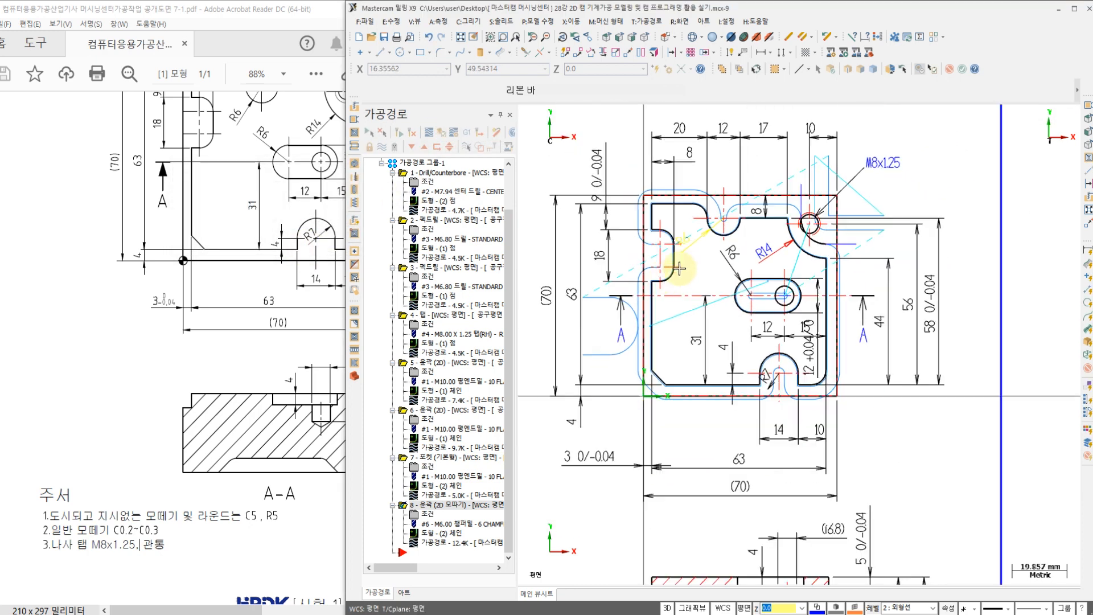
Step: Select all operations in the machine group and play their combined backplot
{"action": "scroll", "coordinate": [444, 296], "scroll_direction": "up", "scroll_amount": 2}
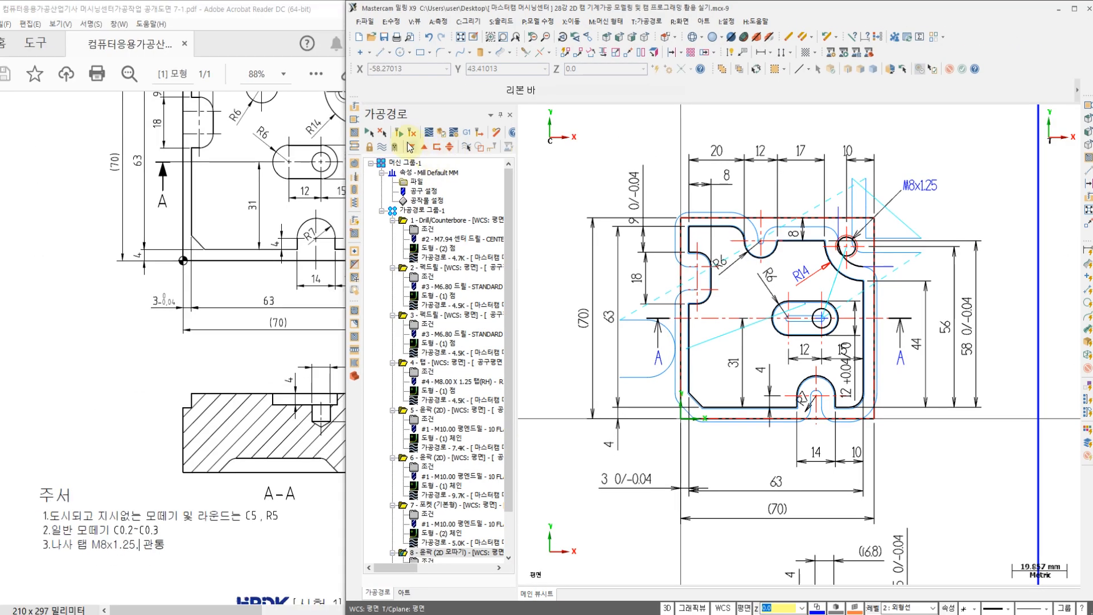
{"action": "left_click", "coordinate": [369, 133]}
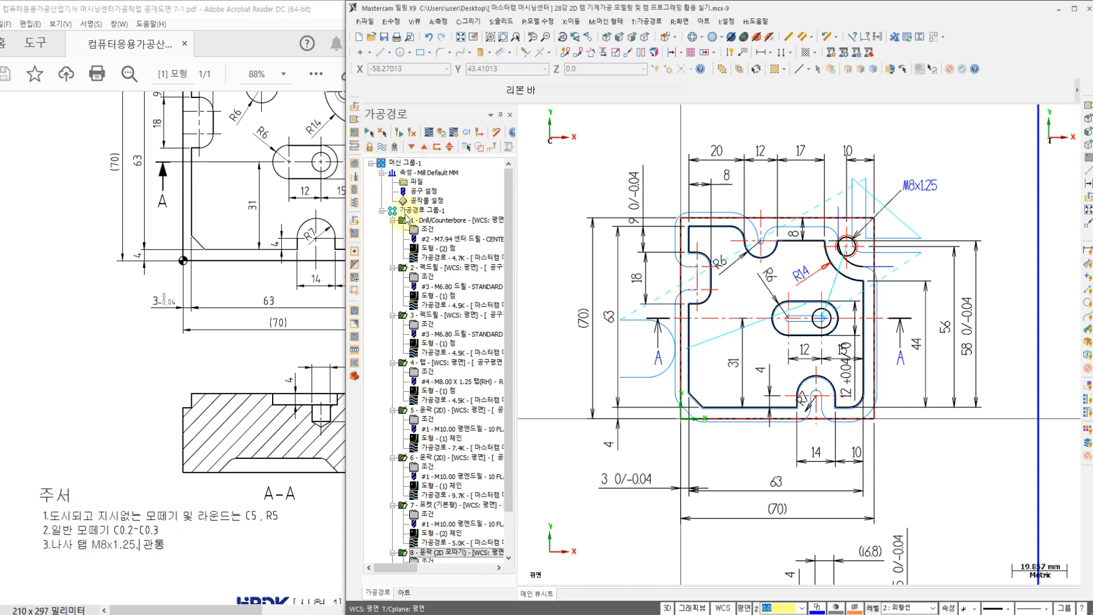
{"action": "left_click", "coordinate": [430, 136]}
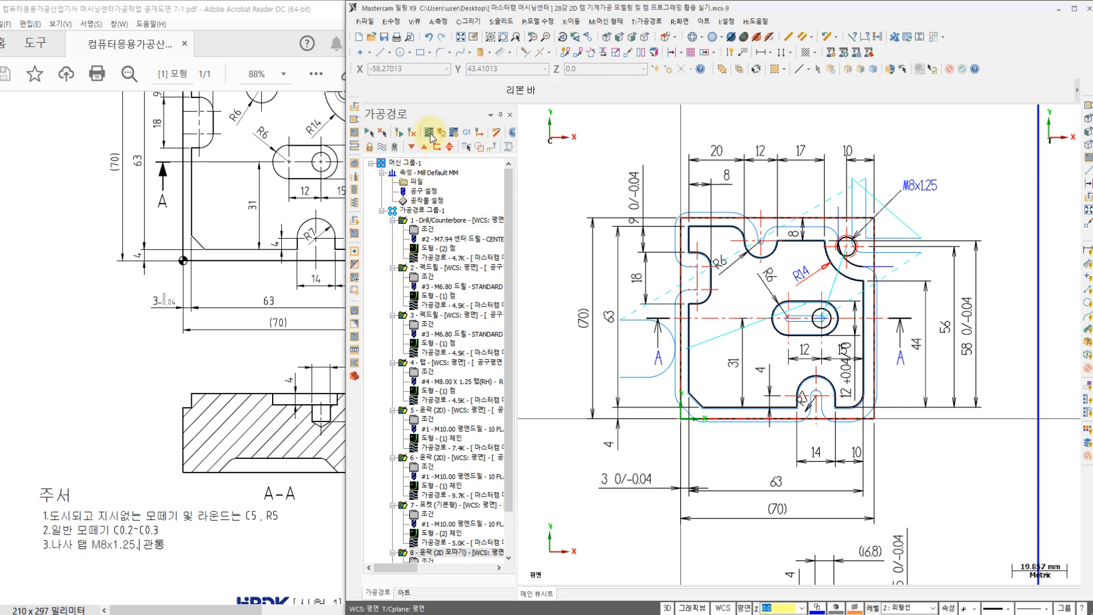
{"action": "left_click", "coordinate": [524, 116]}
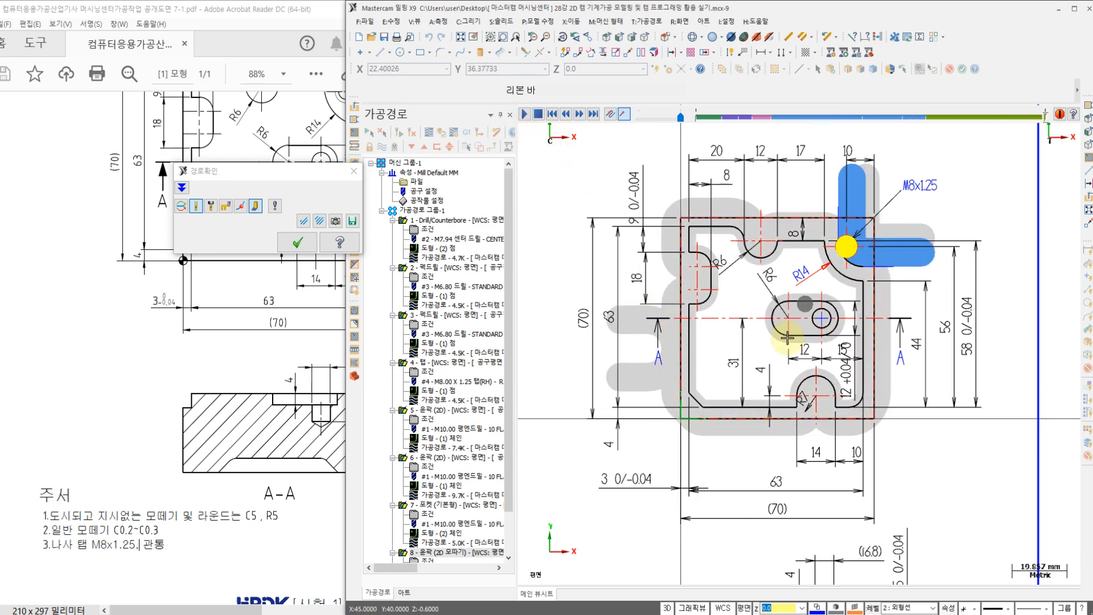
Step: Close the backplot and play the solid verification of all selected operations in the Mastercam simulator, using the isometric view
{"action": "scroll", "coordinate": [785, 335], "scroll_direction": "up", "scroll_amount": 2}
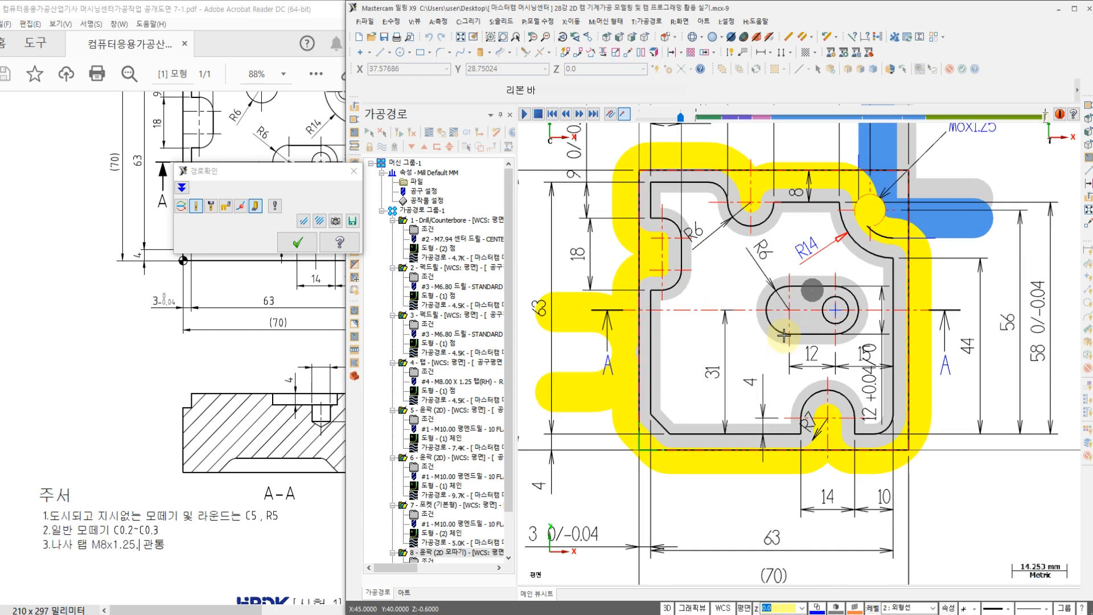
{"action": "left_click", "coordinate": [297, 243]}
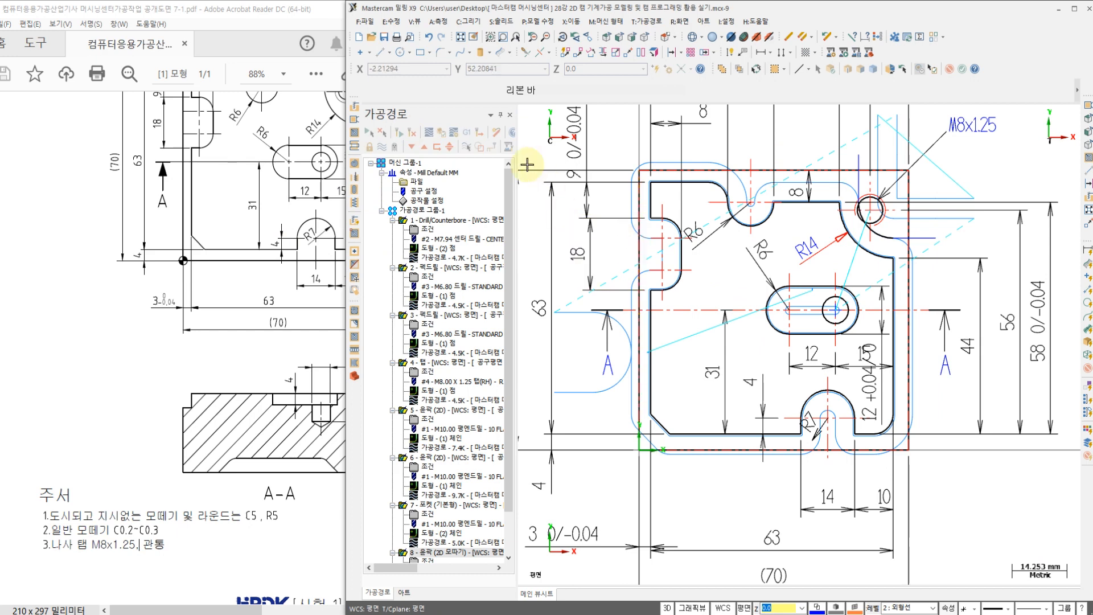
{"action": "left_click", "coordinate": [442, 133]}
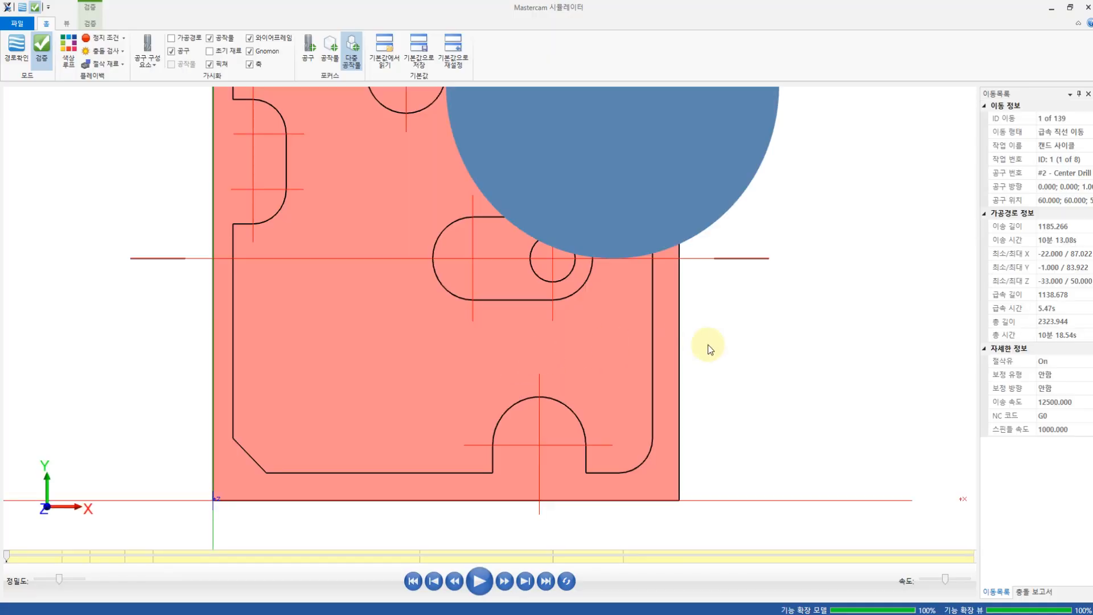
{"action": "right_click", "coordinate": [710, 346]}
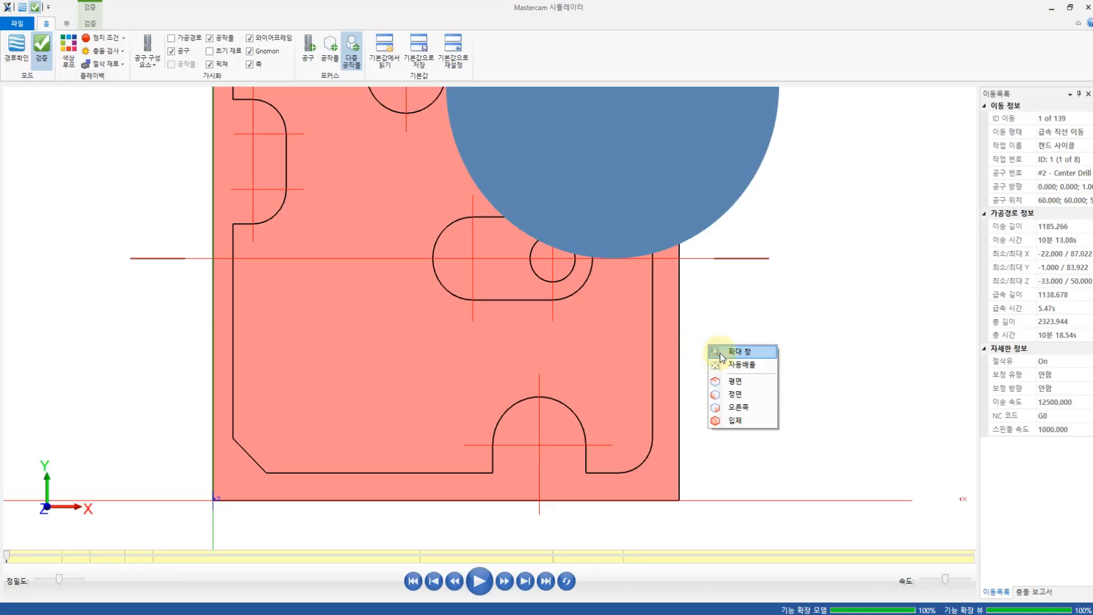
{"action": "left_click", "coordinate": [734, 420]}
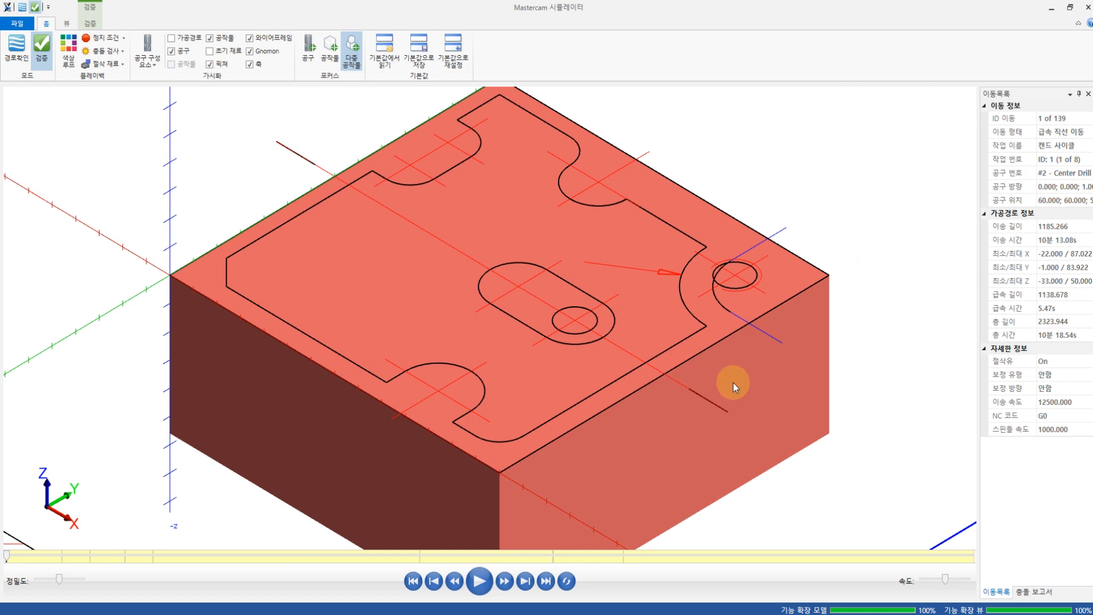
{"action": "scroll", "coordinate": [733, 387], "scroll_direction": "down", "scroll_amount": 3}
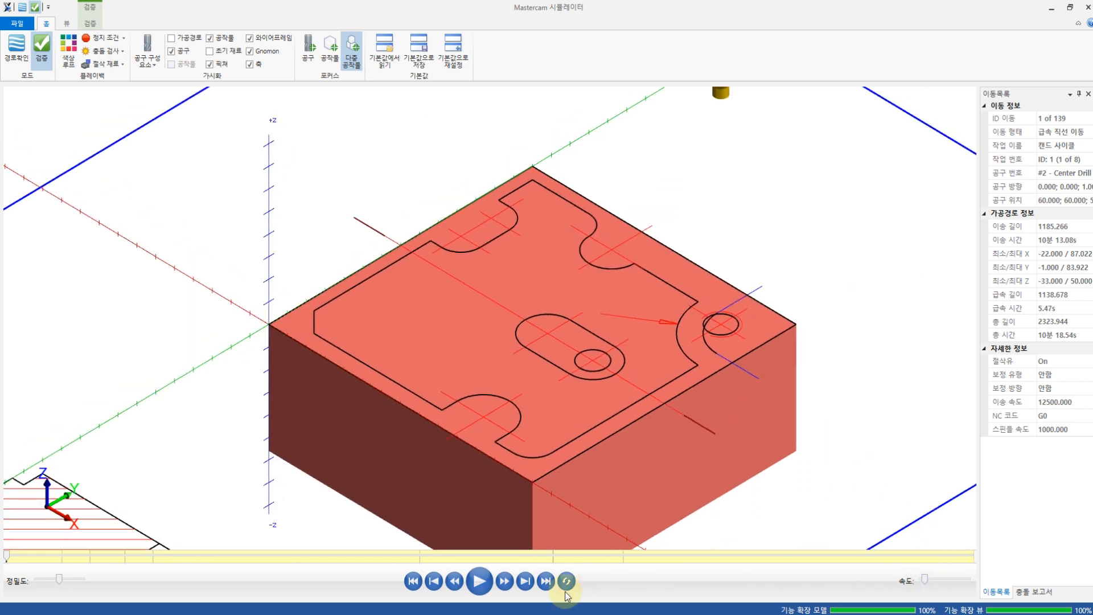
{"action": "left_click", "coordinate": [480, 581]}
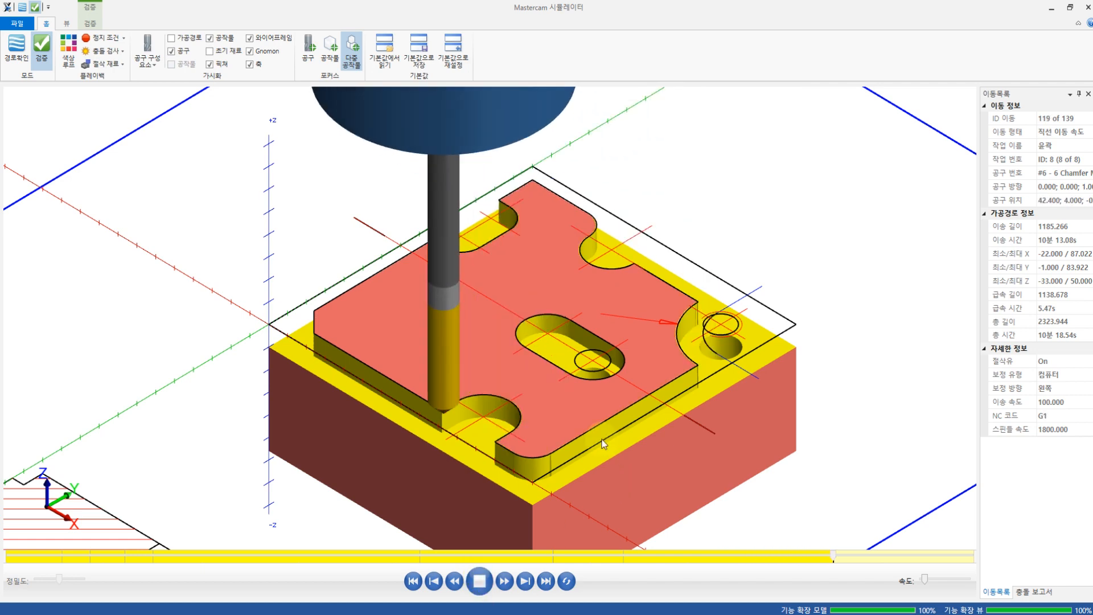
Step: Examine the chamfered edge along the plate's outer profile up close during verification, in isometric and front views
{"action": "scroll", "coordinate": [599, 402], "scroll_direction": "up", "scroll_amount": 5}
{"action": "scroll", "coordinate": [599, 402], "scroll_direction": "up", "scroll_amount": 5}
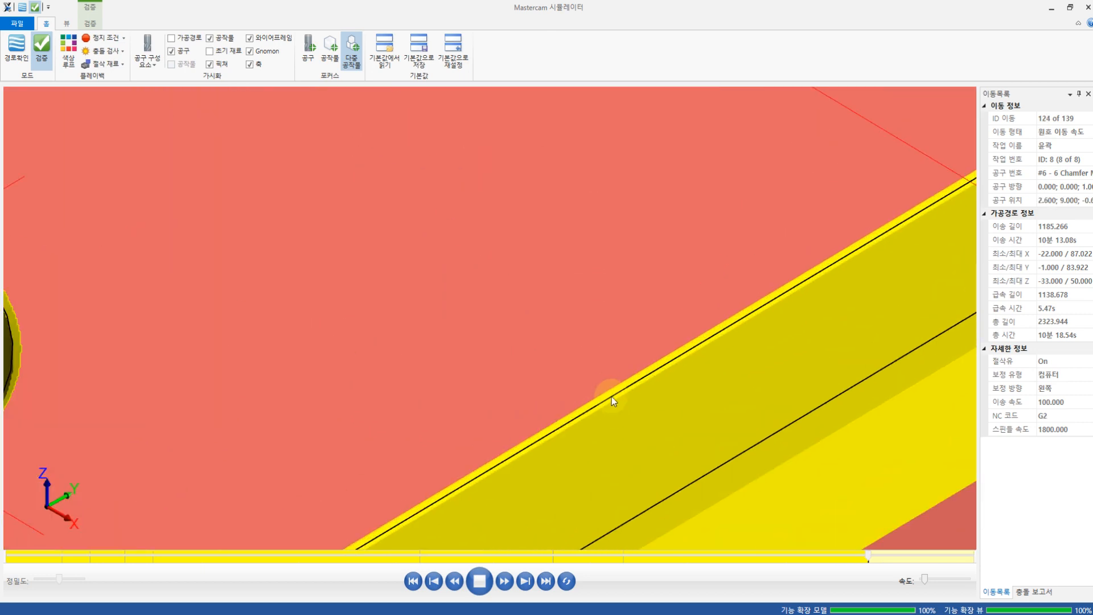
{"action": "scroll", "coordinate": [611, 396], "scroll_direction": "down", "scroll_amount": 10}
{"action": "right_click", "coordinate": [796, 277]}
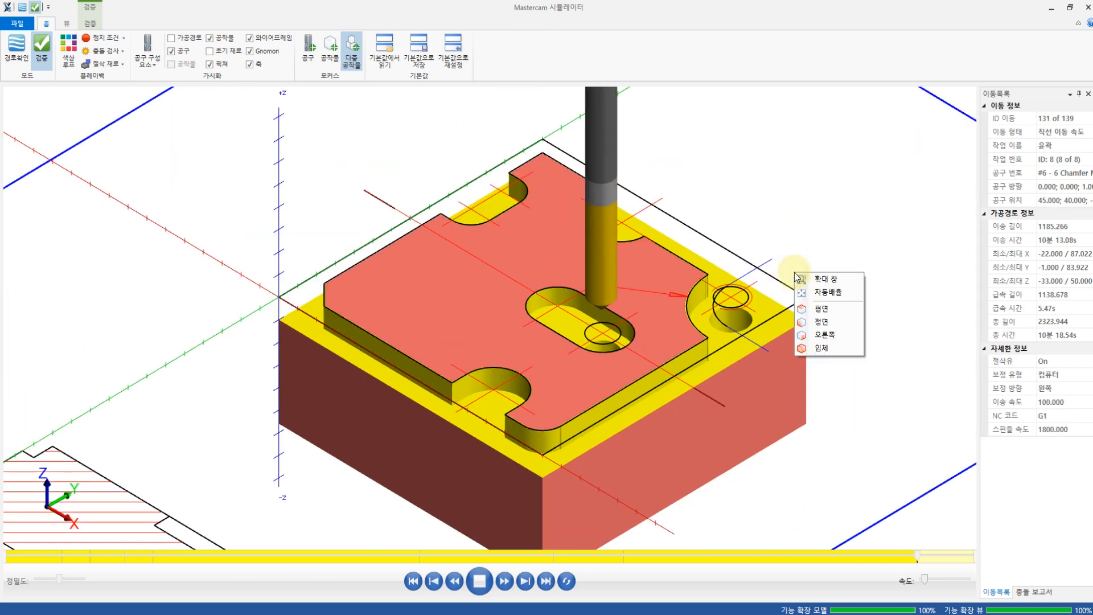
{"action": "left_click", "coordinate": [774, 313]}
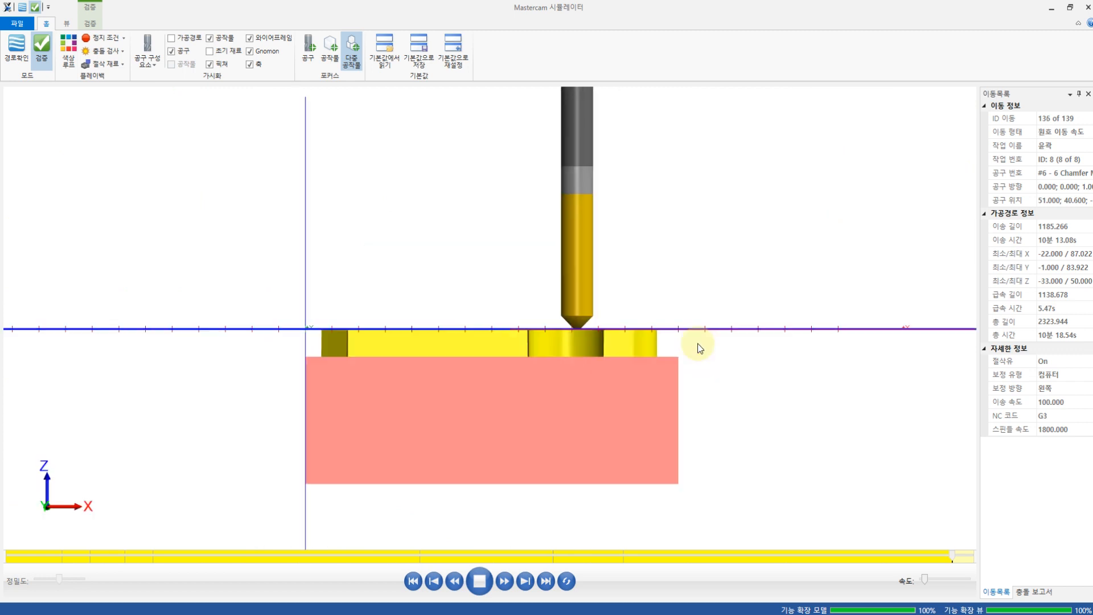
{"action": "scroll", "coordinate": [702, 330], "scroll_direction": "up", "scroll_amount": 5}
{"action": "scroll", "coordinate": [740, 294], "scroll_direction": "up", "scroll_amount": 4}
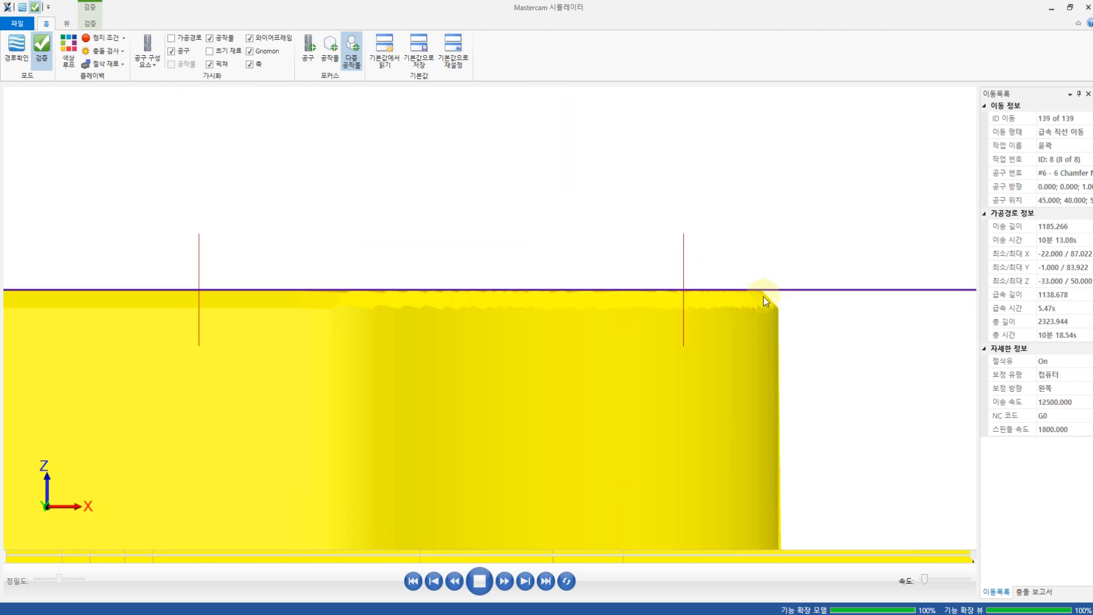
{"action": "scroll", "coordinate": [763, 304], "scroll_direction": "up", "scroll_amount": 2}
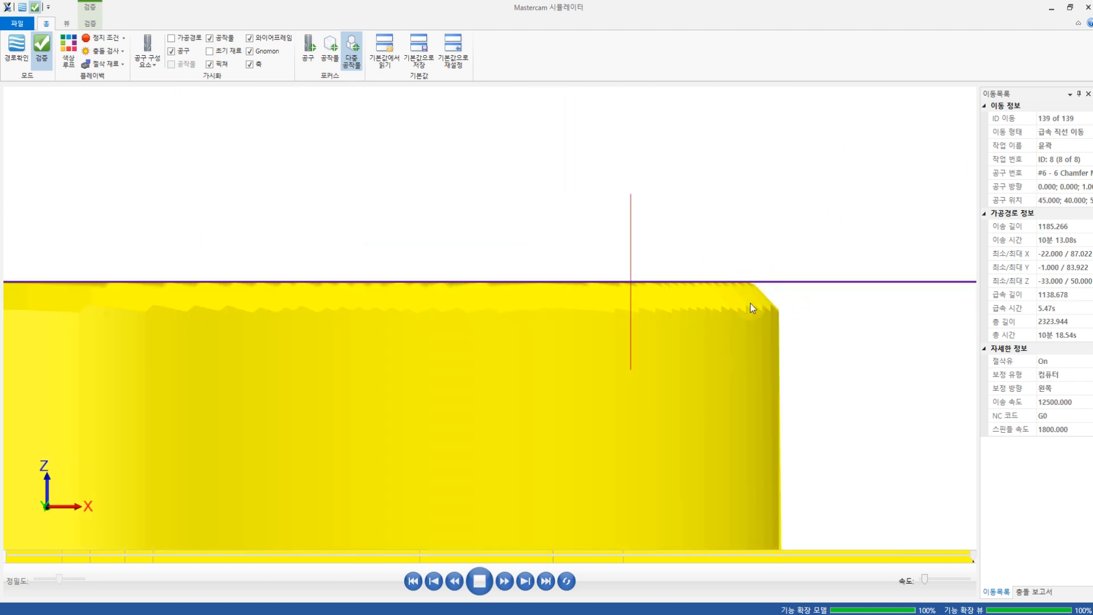
{"action": "left_click", "coordinate": [724, 283]}
{"action": "scroll", "coordinate": [728, 294], "scroll_direction": "down", "scroll_amount": 5}
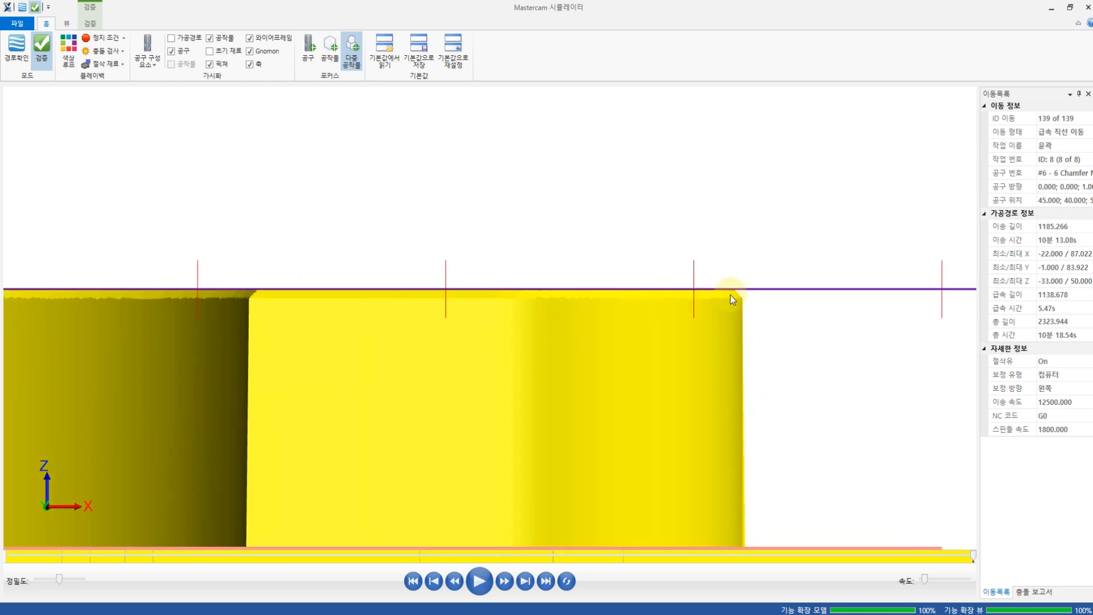
{"action": "scroll", "coordinate": [307, 291], "scroll_direction": "up", "scroll_amount": 5}
{"action": "scroll", "coordinate": [312, 282], "scroll_direction": "down", "scroll_amount": 3}
Step: Inspect the whole verified plate, including the slot and holes, from the isometric view and other angles, and minimize the simulator
{"action": "right_click", "coordinate": [571, 182]}
{"action": "left_click", "coordinate": [609, 263]}
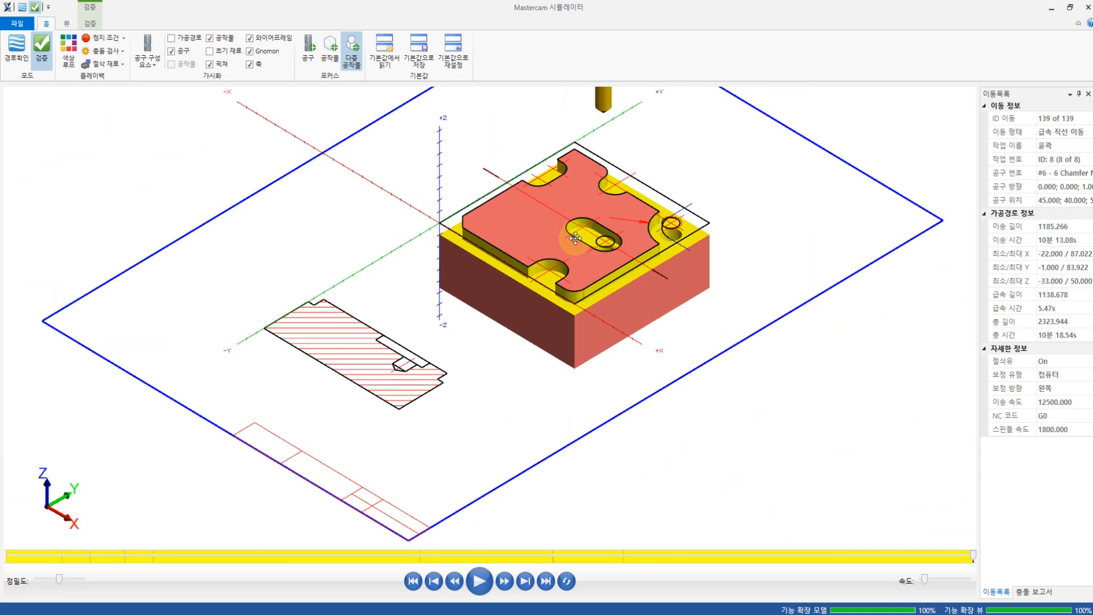
{"action": "scroll", "coordinate": [528, 326], "scroll_direction": "up", "scroll_amount": 5}
{"action": "middle_click_drag", "start_coordinate": [575, 238], "coordinate": [494, 284]}
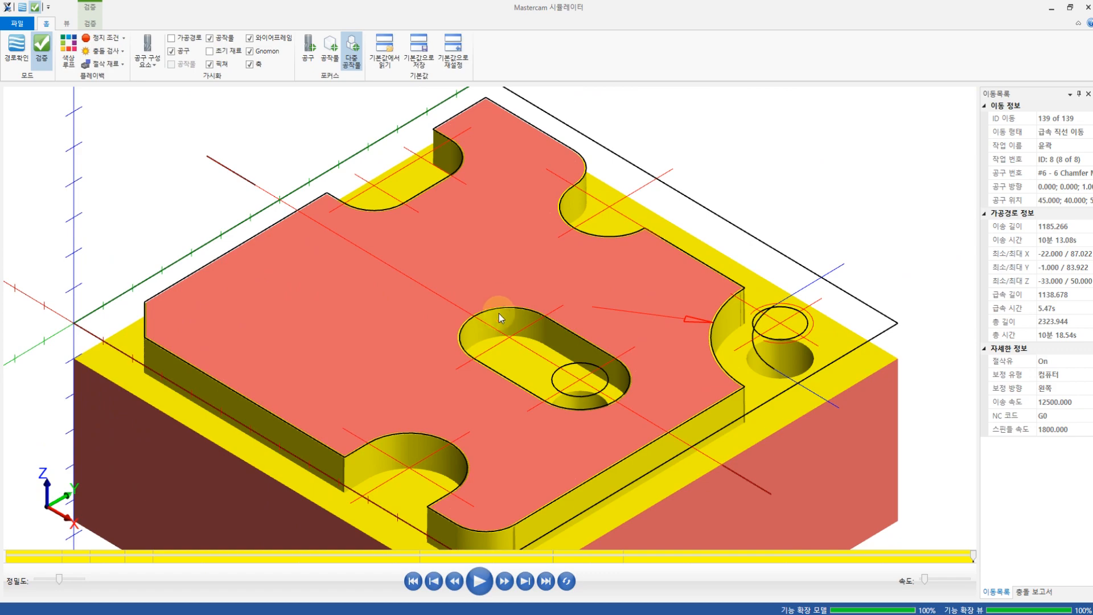
{"action": "middle_click_drag", "start_coordinate": [497, 326], "coordinate": [647, 347]}
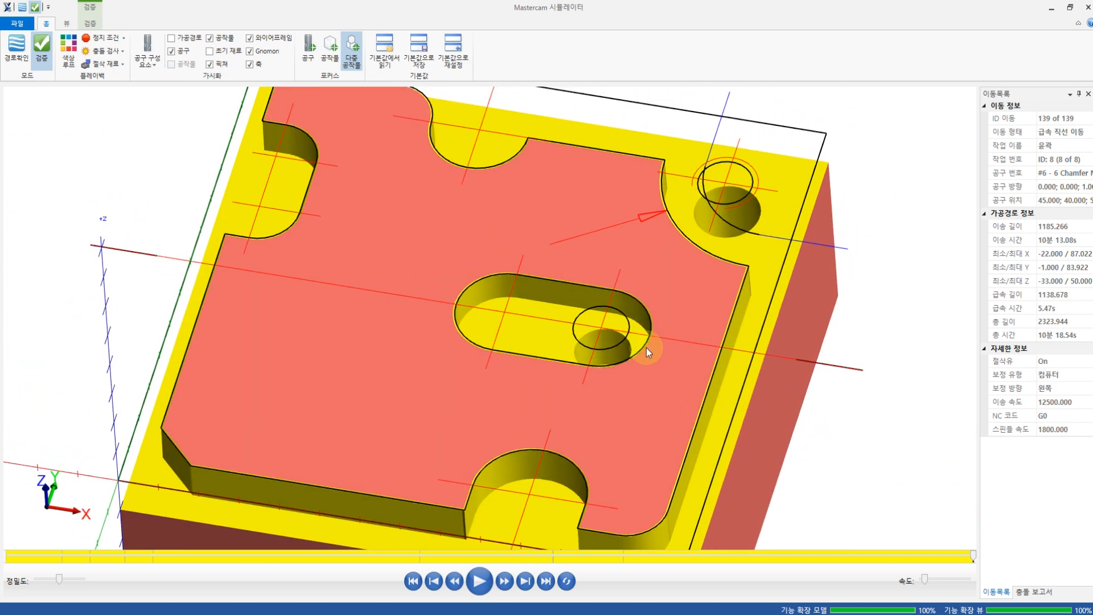
{"action": "left_click", "coordinate": [1052, 8]}
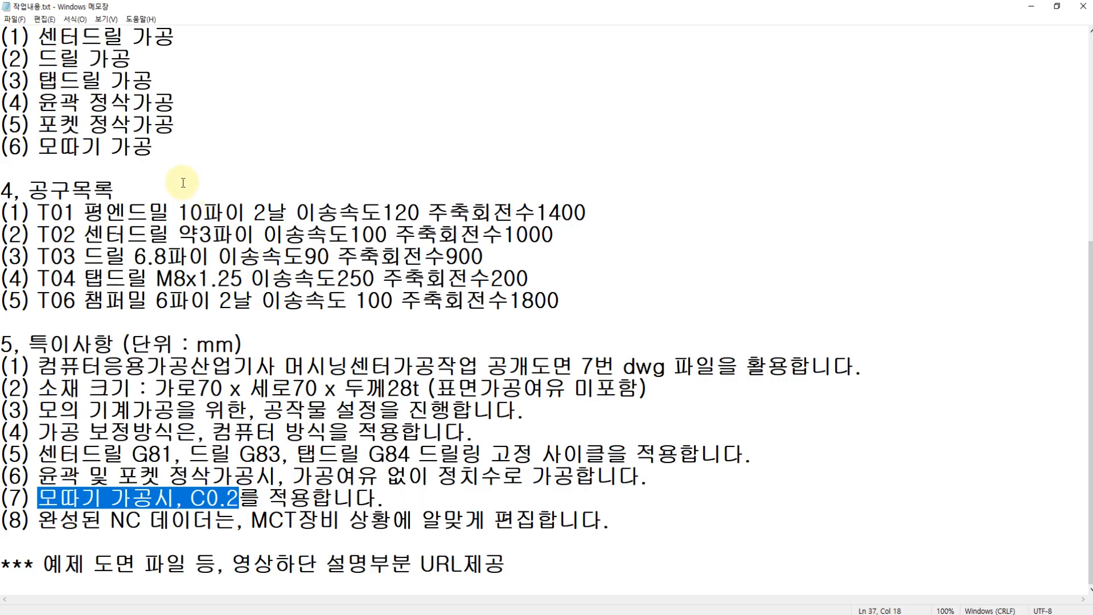
Step: Switch to the Notepad work notes, review item (3) on checking and editing the NC data, and return to Mastercam
{"action": "scroll", "coordinate": [188, 182], "scroll_direction": "up", "scroll_amount": 6}
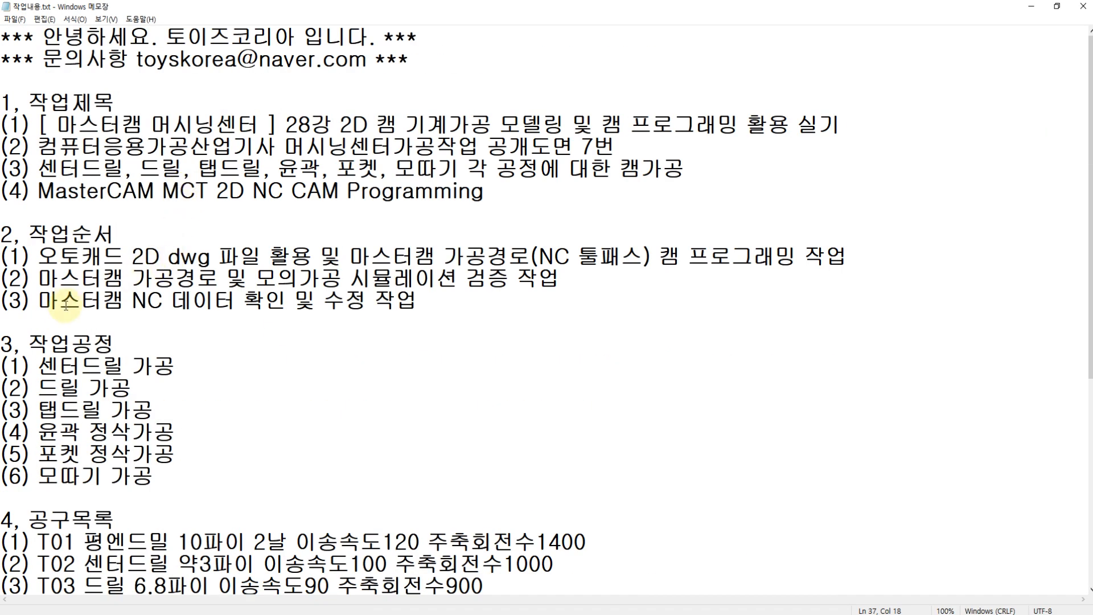
{"action": "left_click_drag", "start_coordinate": [39, 301], "coordinate": [279, 308]}
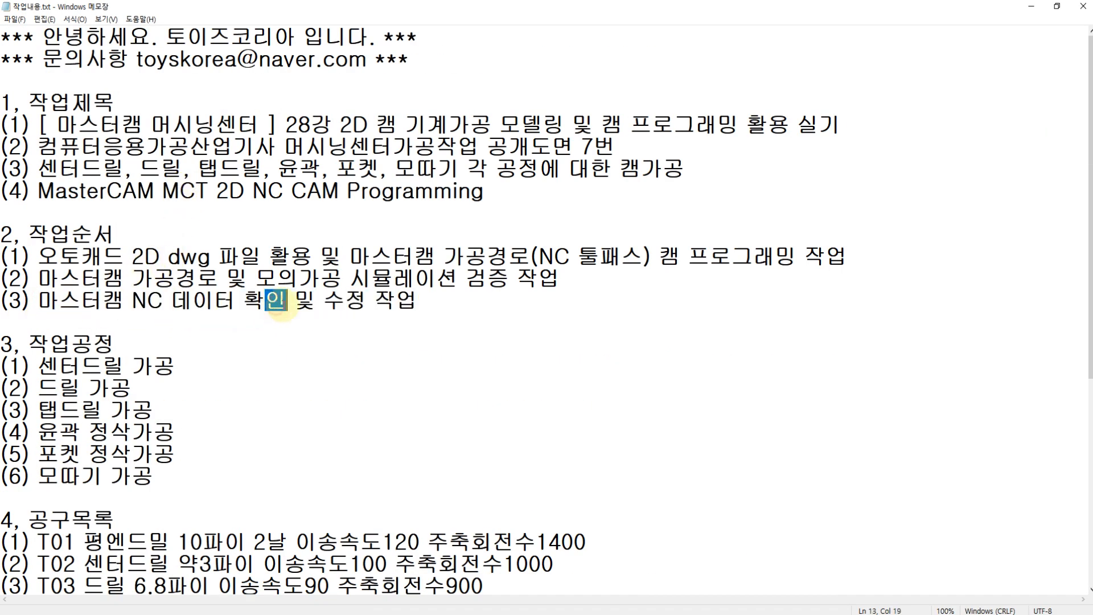
{"action": "key", "text": "End"}
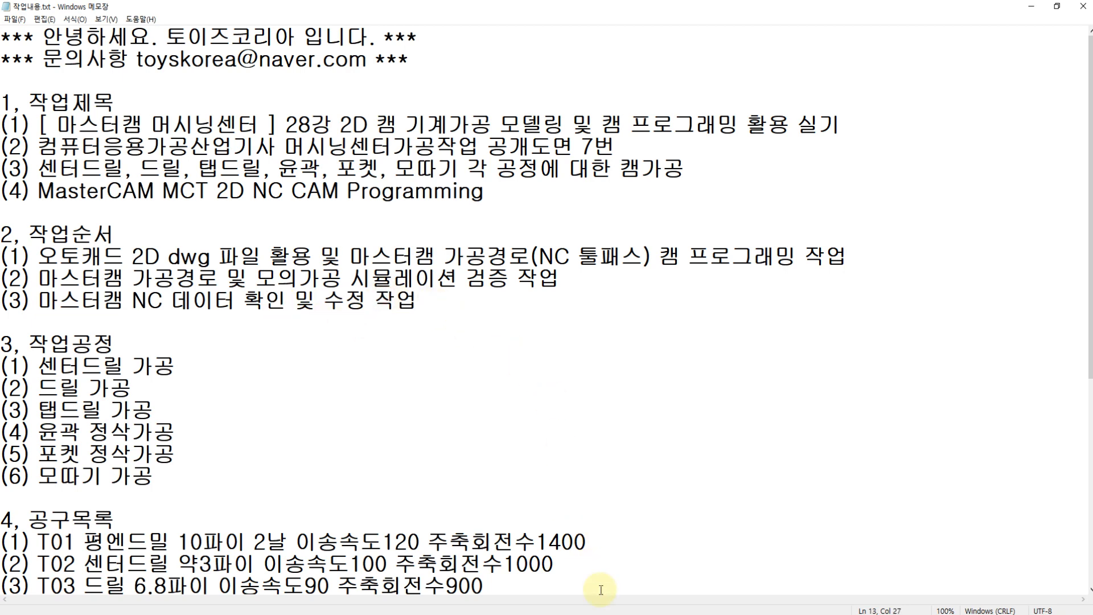
{"action": "key", "text": "alt+Tab"}
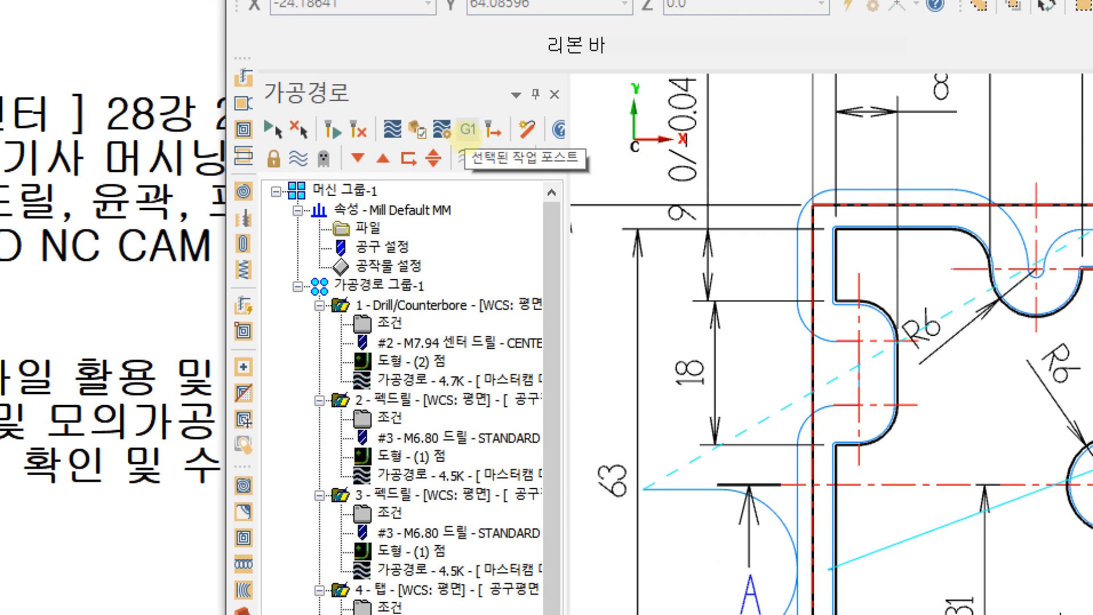
{"action": "mouse_move", "coordinate": [448, 143]}
{"action": "left_mouse_down"}
{"action": "mouse_move", "coordinate": [465, 104]}
{"action": "mouse_move", "coordinate": [459, 152]}
{"action": "left_mouse_up"}
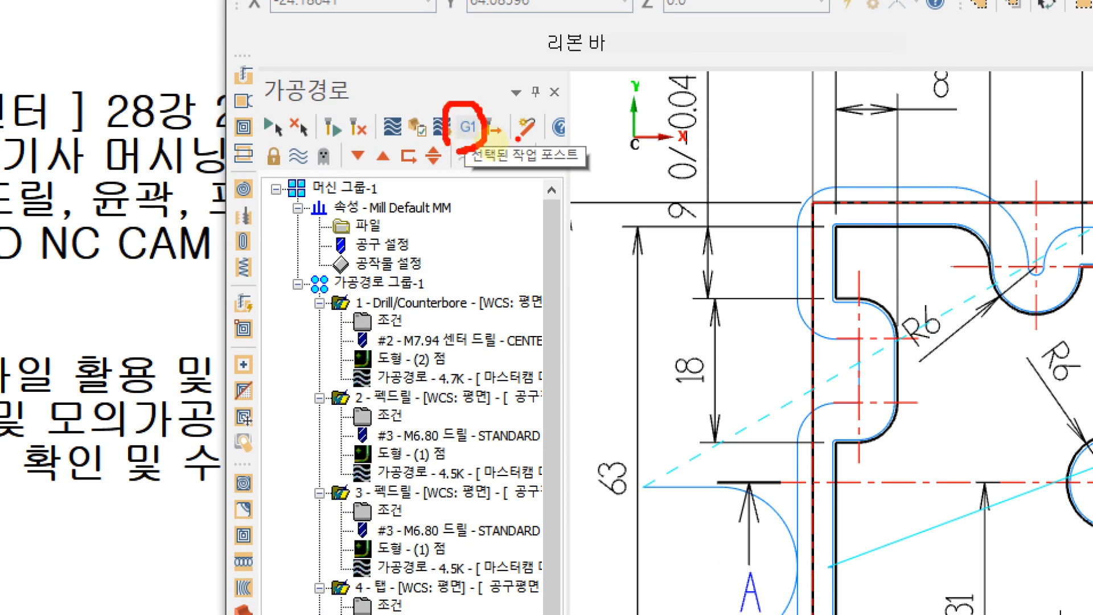
{"action": "left_click_drag", "start_coordinate": [533, 175], "coordinate": [593, 179]}
{"action": "mouse_move", "coordinate": [462, 101]}
{"action": "left_mouse_down"}
{"action": "mouse_move", "coordinate": [476, 132]}
{"action": "mouse_move", "coordinate": [517, 71]}
{"action": "left_mouse_up"}
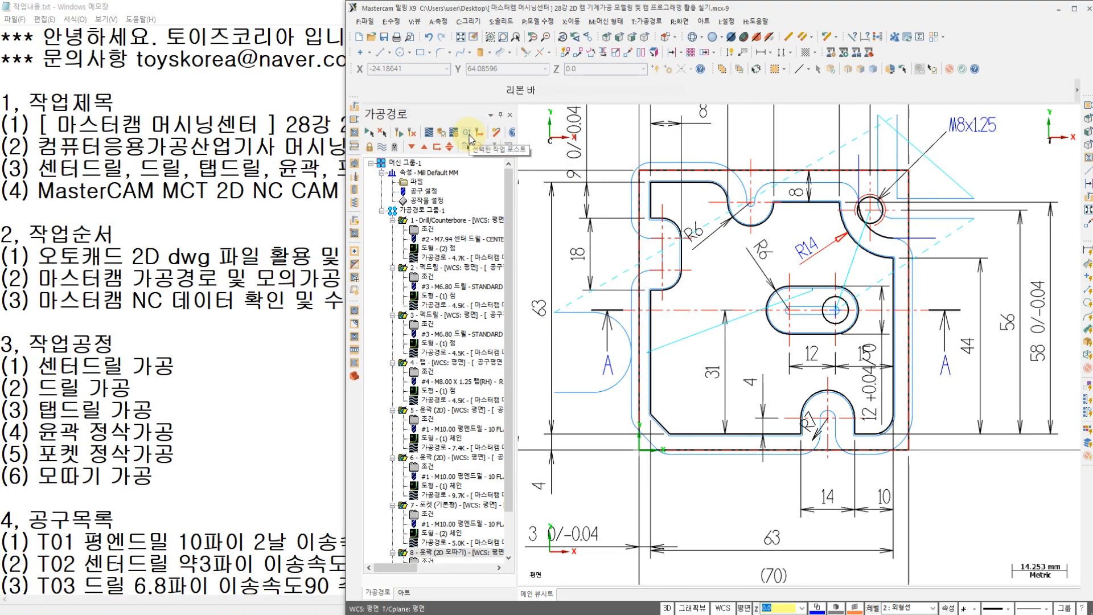
Step: Post the selected operations with the MPFAN.PST post processor and save the NC program to the Desktop as O1234
{"action": "left_click", "coordinate": [469, 132]}
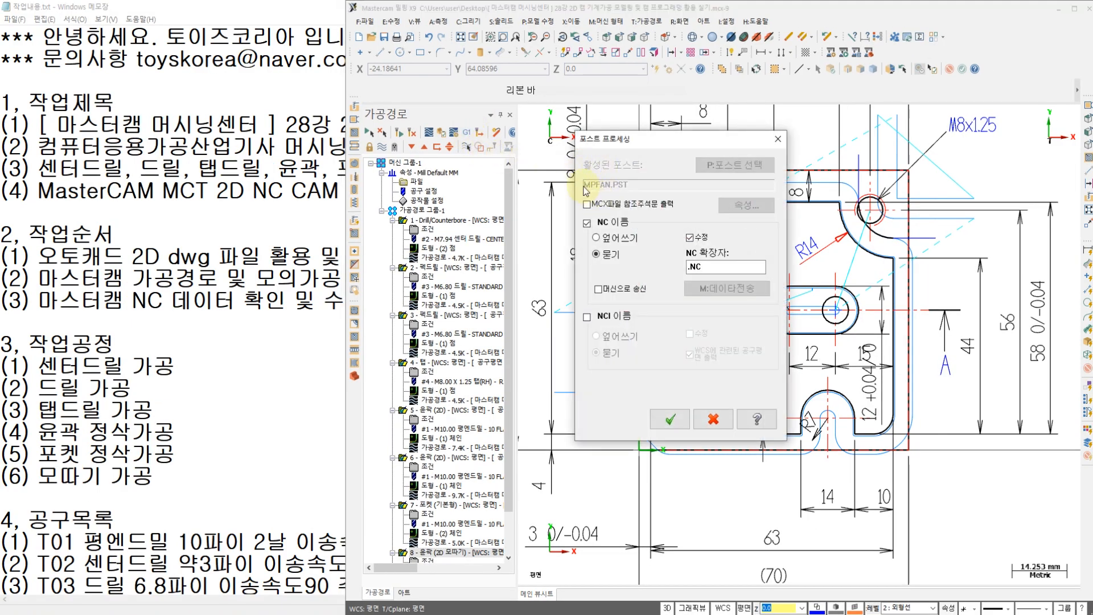
{"action": "left_click", "coordinate": [670, 419]}
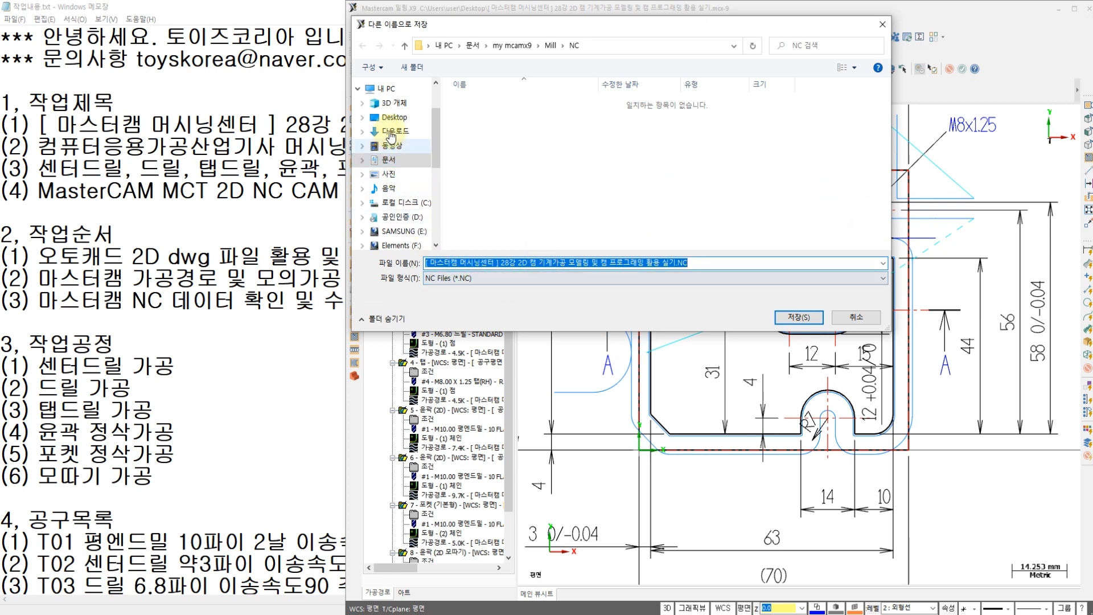
{"action": "left_click", "coordinate": [394, 118]}
{"action": "left_click", "coordinate": [694, 263]}
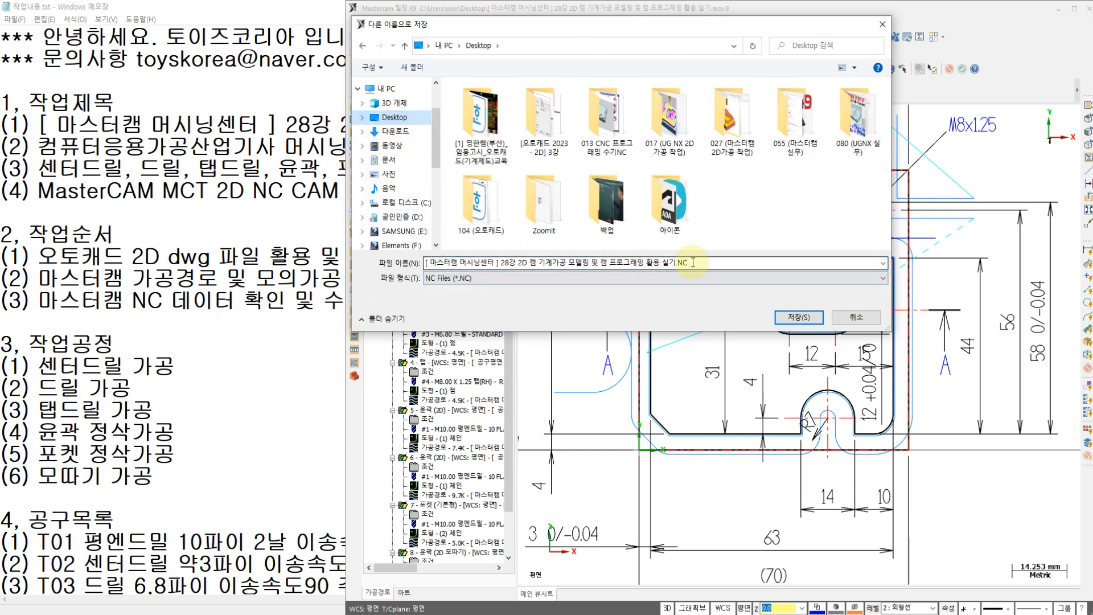
{"action": "key", "text": "ctrl+a"}
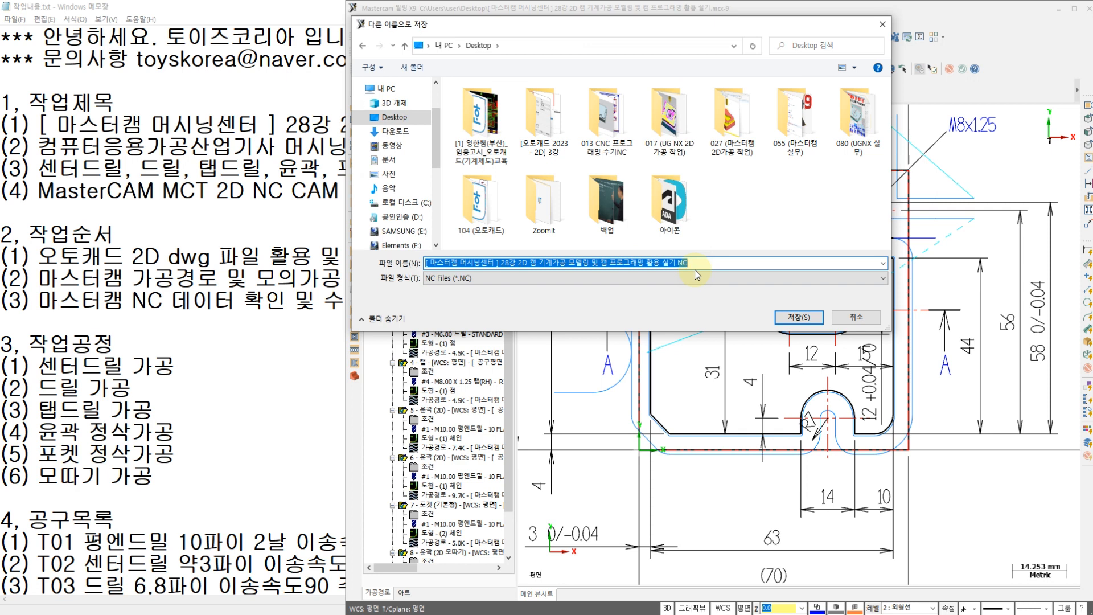
{"action": "type", "text": "o"}
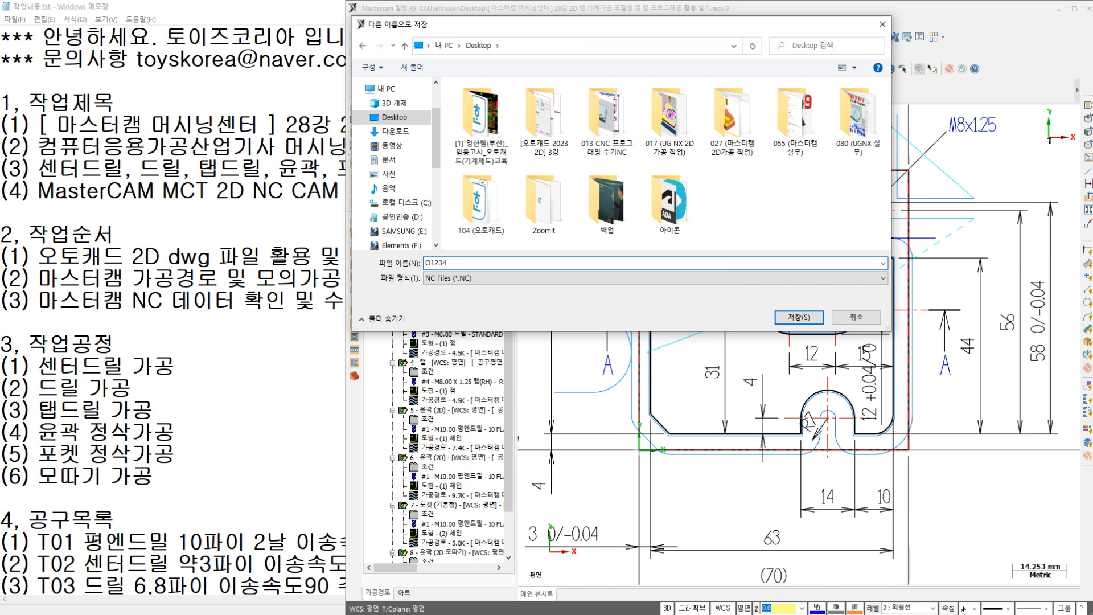
{"action": "left_click", "coordinate": [797, 317]}
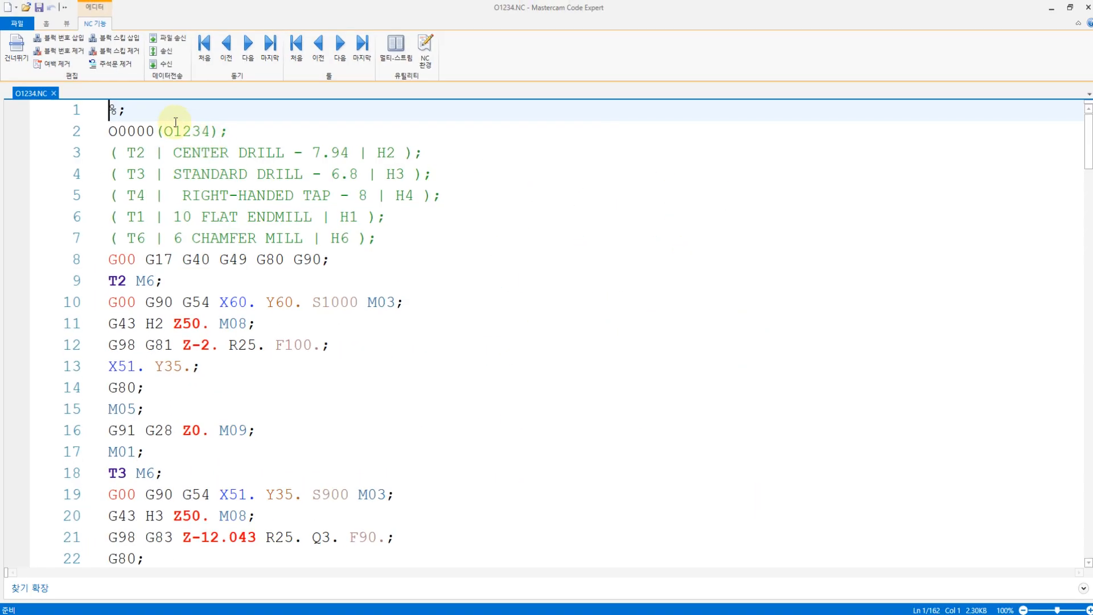
Step: Remove the semicolon after the % sign and reduce the program number line to O1234 without zeros, parentheses or semicolon
{"action": "key", "text": "BackSpace"}
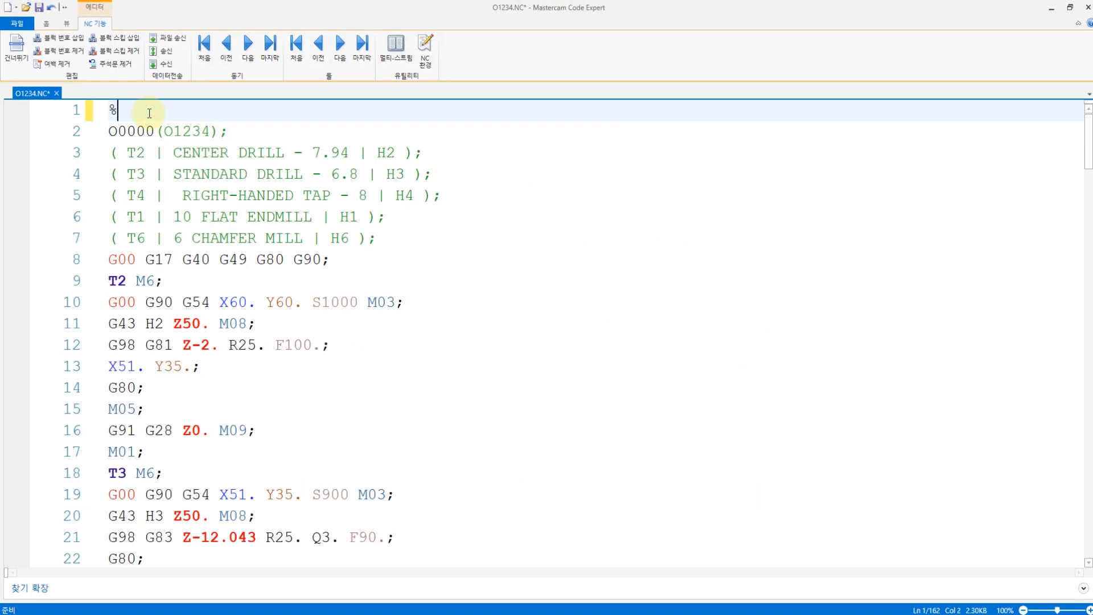
{"action": "left_click", "coordinate": [162, 135]}
{"action": "key", "text": "BackSpace"}
{"action": "key", "text": "BackSpace"}
{"action": "key", "text": "BackSpace"}
{"action": "key", "text": "BackSpace"}
{"action": "key", "text": "BackSpace"}
{"action": "key", "text": "BackSpace"}
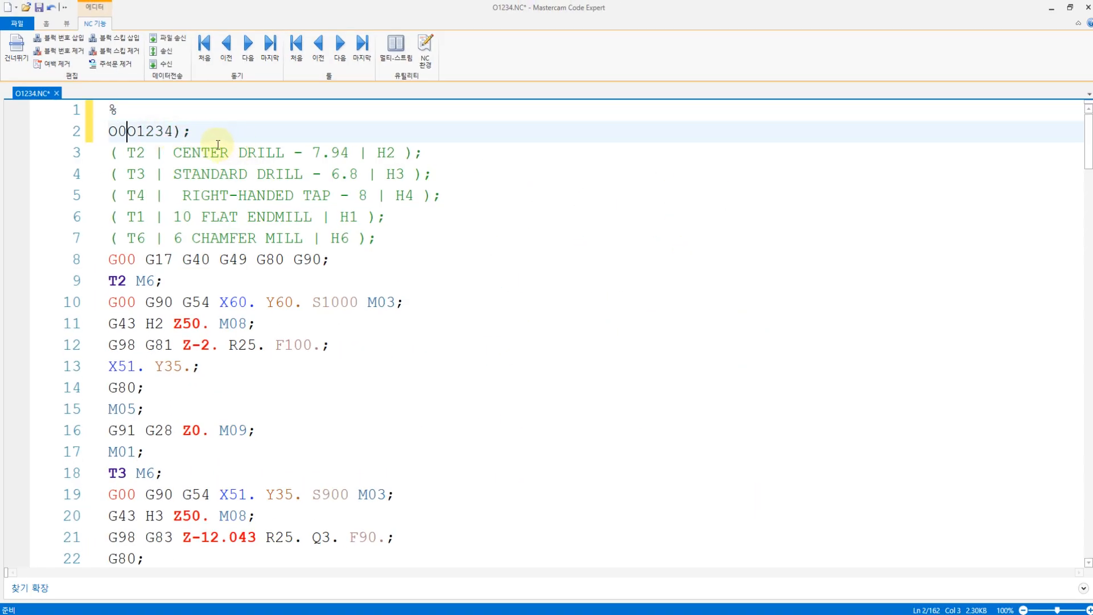
{"action": "left_click", "coordinate": [199, 137]}
{"action": "key", "text": "BackSpace"}
{"action": "key", "text": "BackSpace"}
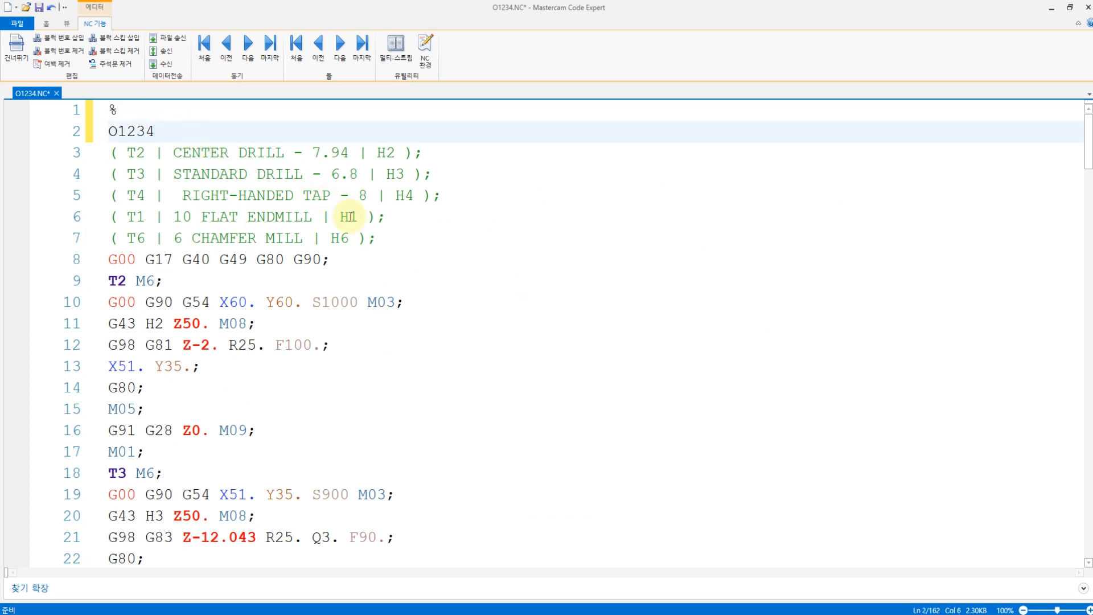
Step: Review the tool list comments for T2, T3, T4, T1 and T6 and the initial G-code block below them
{"action": "left_click_drag", "start_coordinate": [403, 242], "coordinate": [107, 162]}
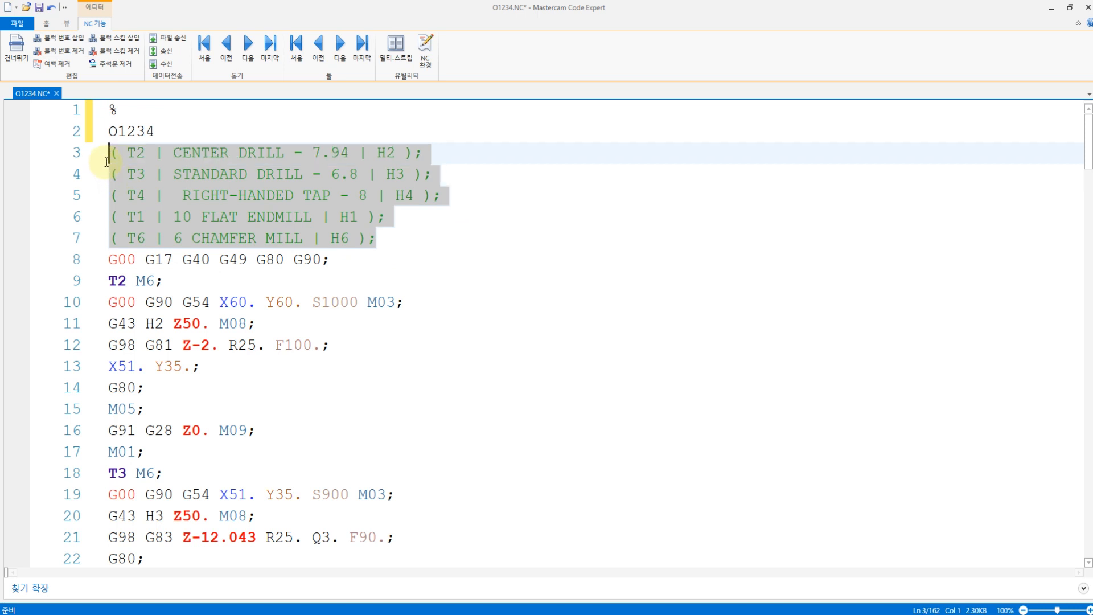
{"action": "left_click", "coordinate": [118, 154]}
{"action": "left_click", "coordinate": [136, 173]}
{"action": "left_click", "coordinate": [136, 195]}
{"action": "left_click", "coordinate": [137, 217]}
{"action": "left_click", "coordinate": [136, 234]}
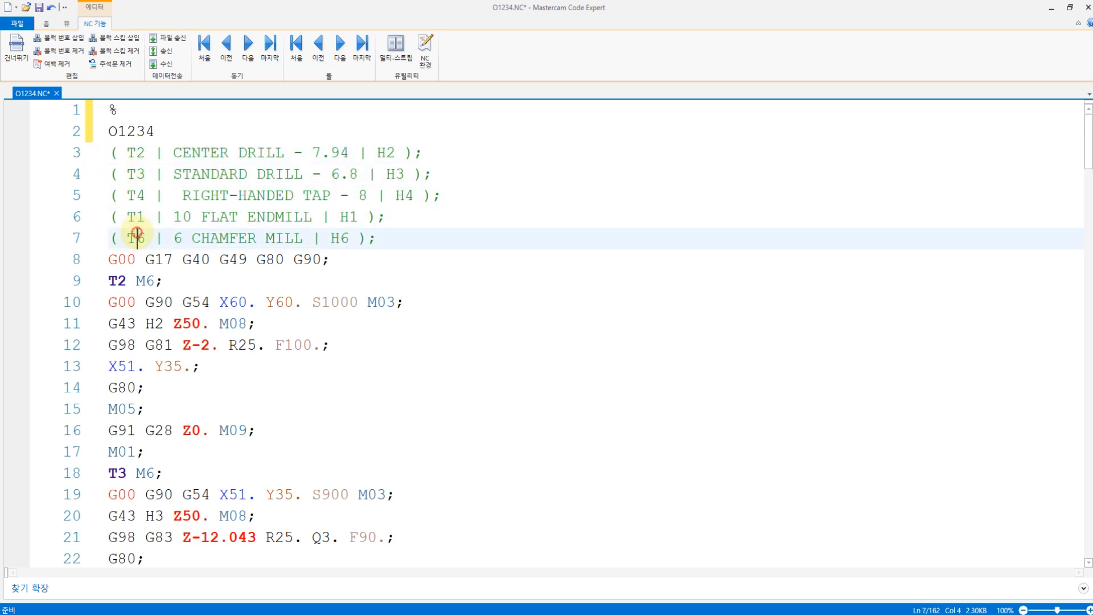
{"action": "left_click", "coordinate": [134, 153]}
{"action": "left_click", "coordinate": [135, 174]}
{"action": "left_click", "coordinate": [135, 195]}
{"action": "left_click", "coordinate": [136, 217]}
{"action": "left_click", "coordinate": [137, 233]}
{"action": "left_click", "coordinate": [135, 259]}
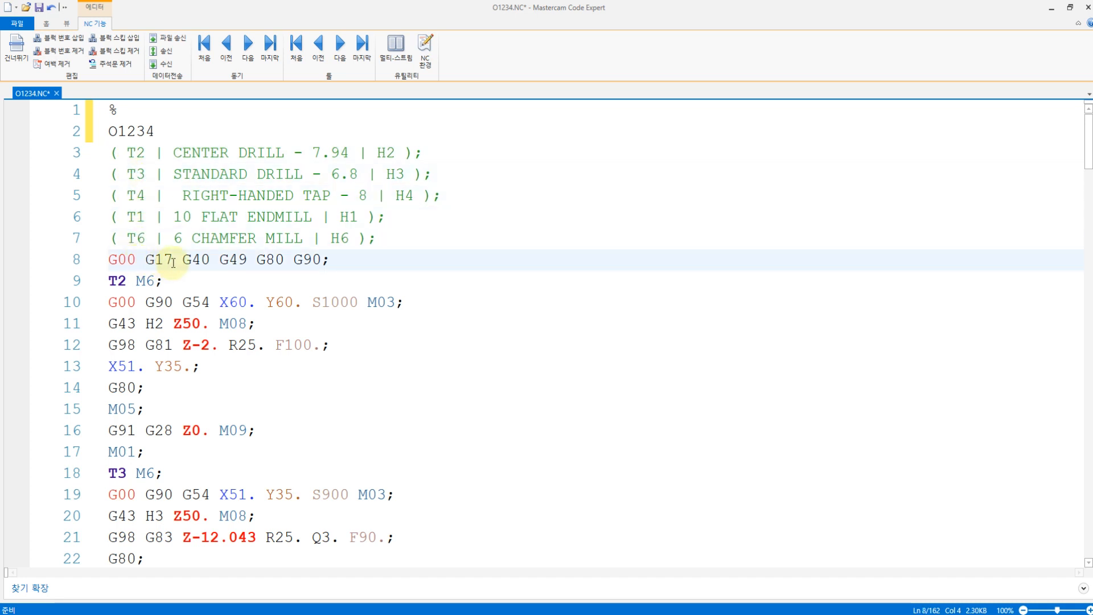
Step: Insert the block G91 G28 X0. Y0. Z0.; on a new line after the initial G00 G17 G40 G49 G80 G90 block
{"action": "left_click", "coordinate": [212, 259]}
{"action": "left_click", "coordinate": [332, 259]}
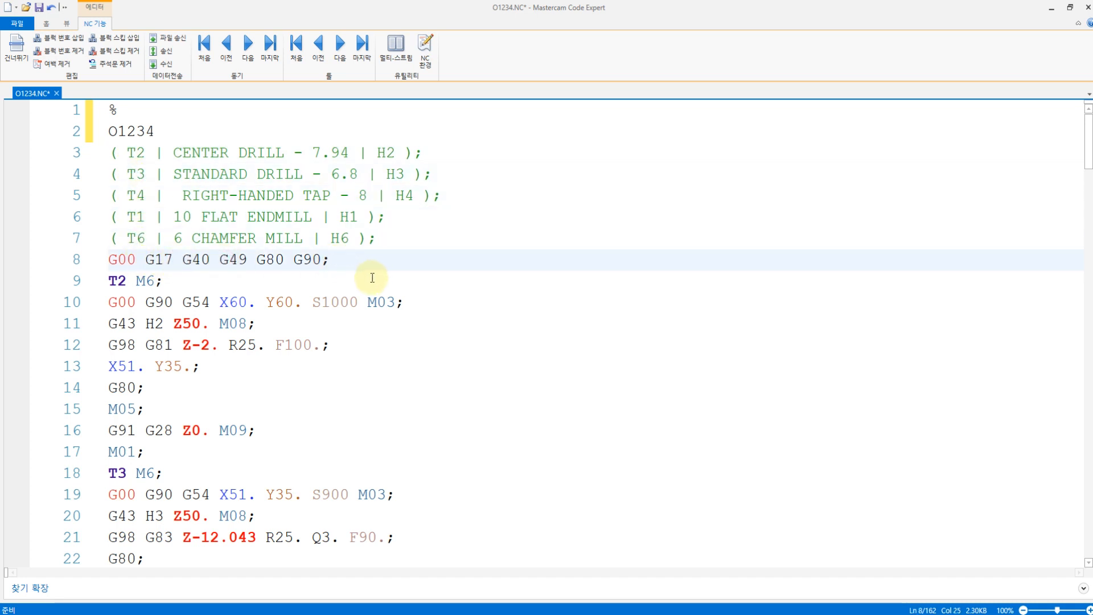
{"action": "key", "text": "Return"}
{"action": "type", "text": "G91"}
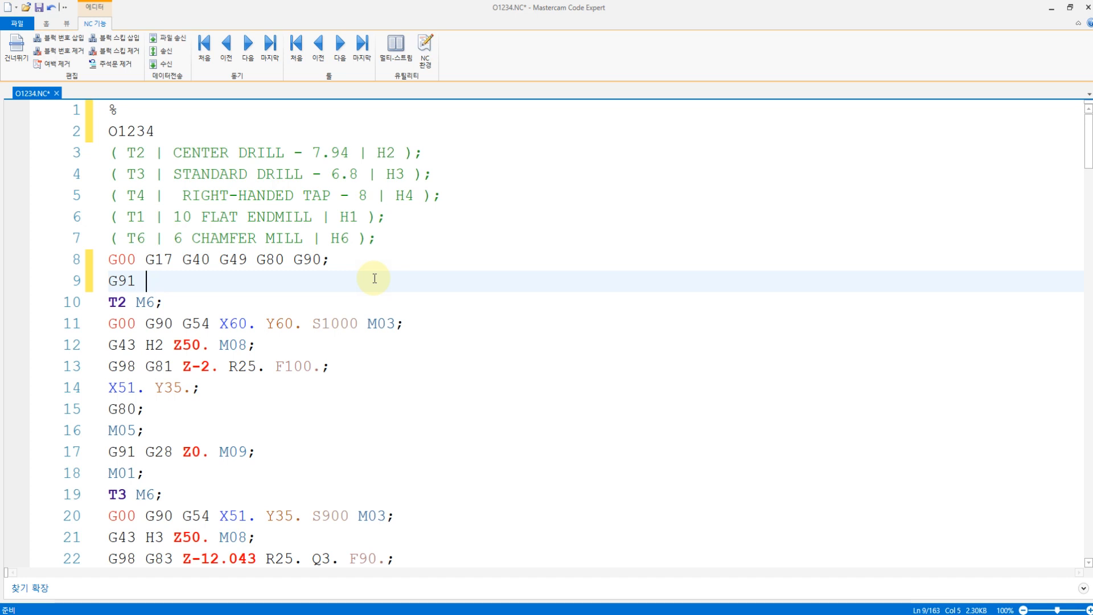
{"action": "type", "text": "G28 X0. Y0. Z0.;"}
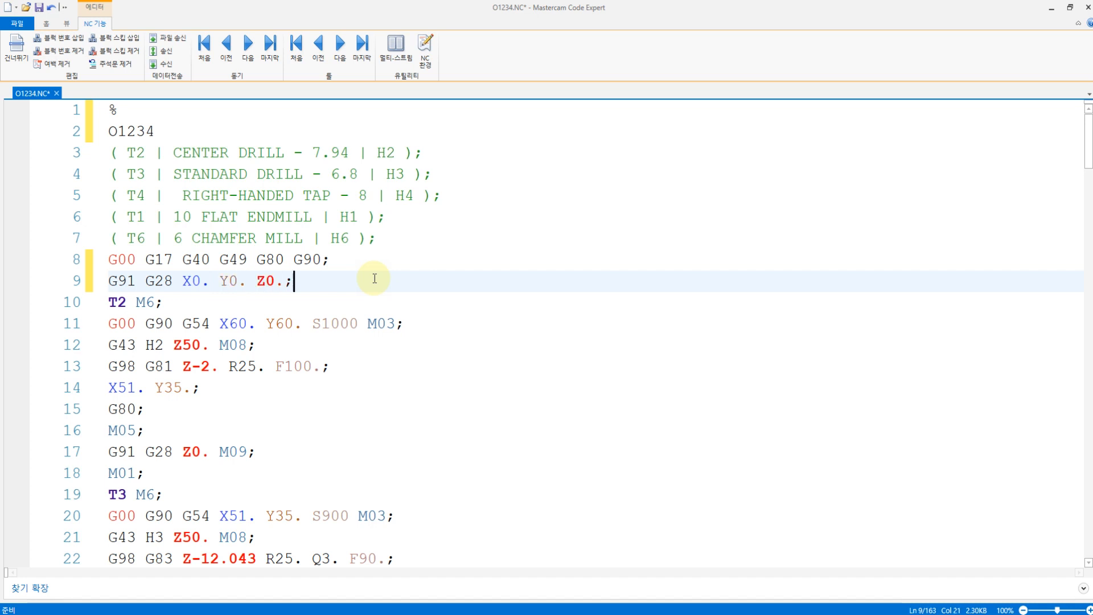
Step: Add the block G91 G30 Z0. M19; on a new line before the T2 tool change
{"action": "key", "text": "Return"}
{"action": "type", "text": "G91 G"}
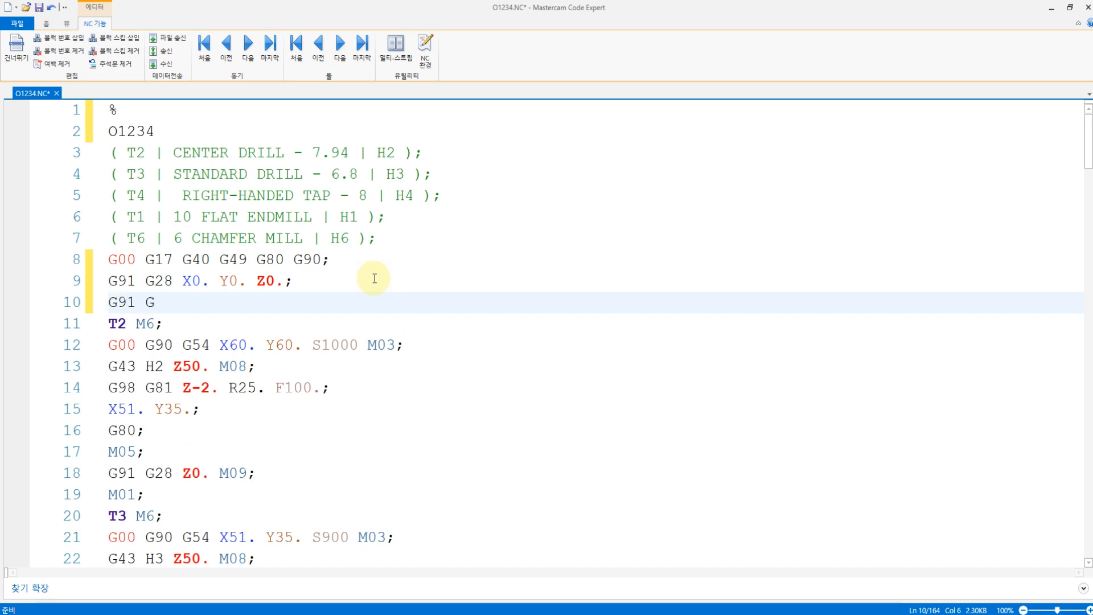
{"action": "type", "text": "30 Z0. M19;"}
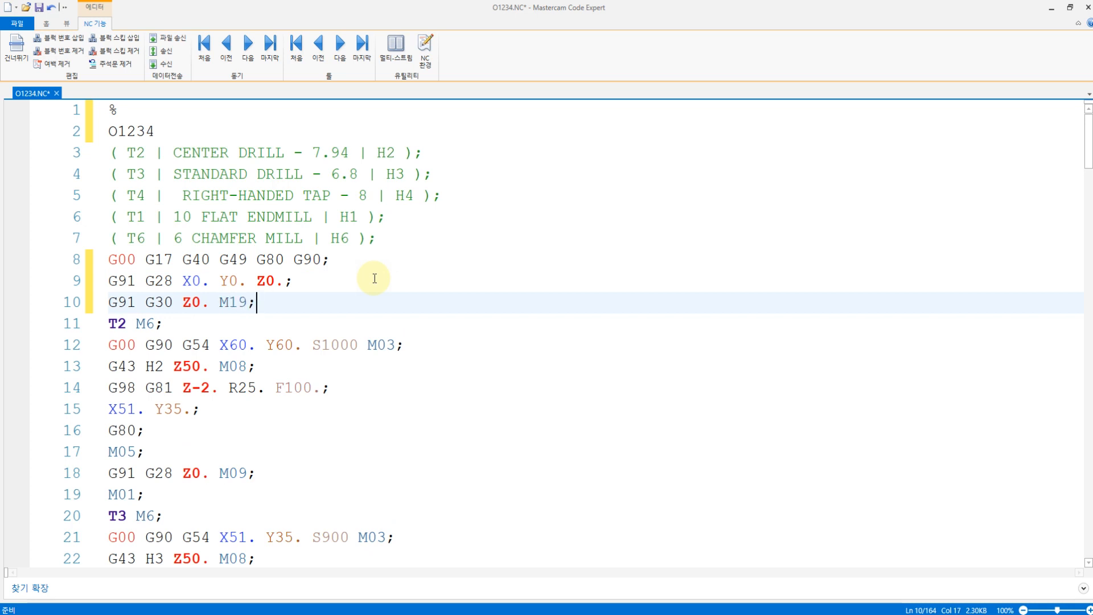
Step: Insert the next-tool call T3; on a new line after the T2 M6 tool change
{"action": "left_click", "coordinate": [126, 324]}
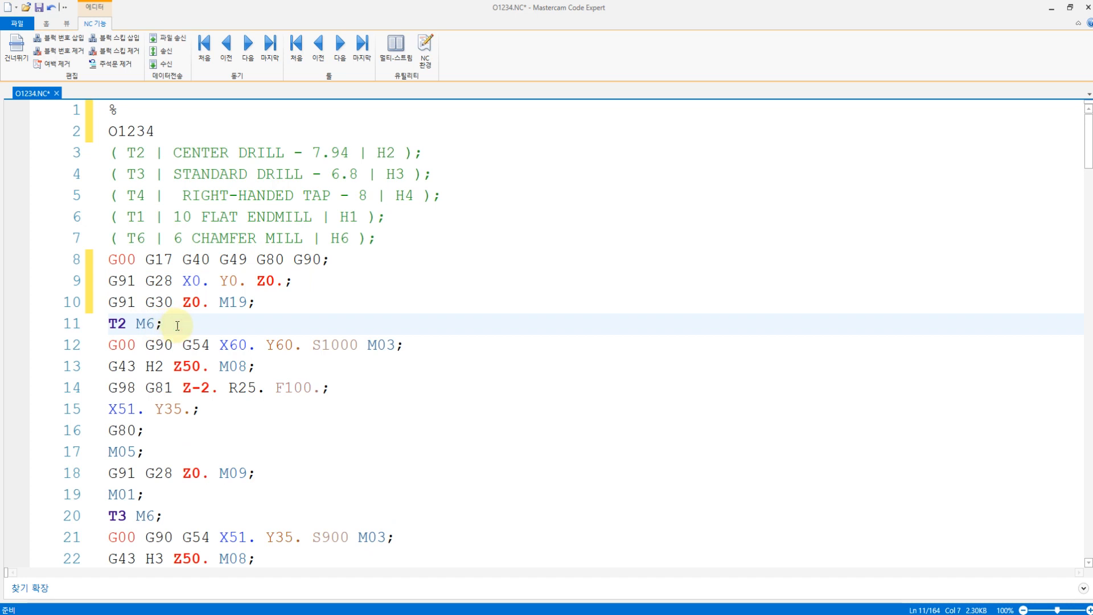
{"action": "key", "text": "Return"}
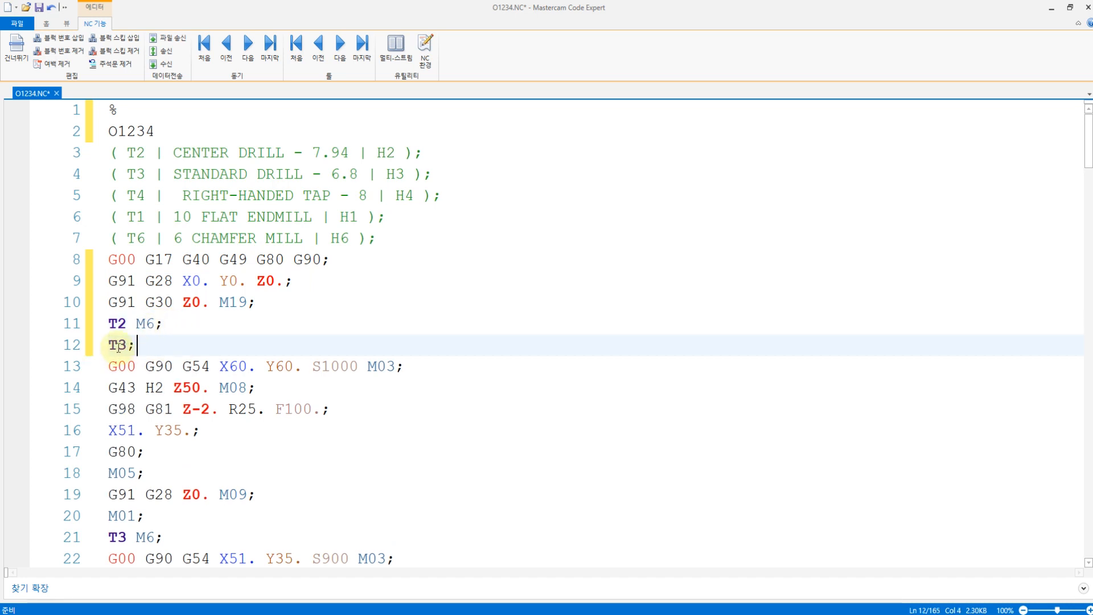
{"action": "left_click_drag", "start_coordinate": [141, 345], "coordinate": [117, 345]}
{"action": "left_click", "coordinate": [140, 349]}
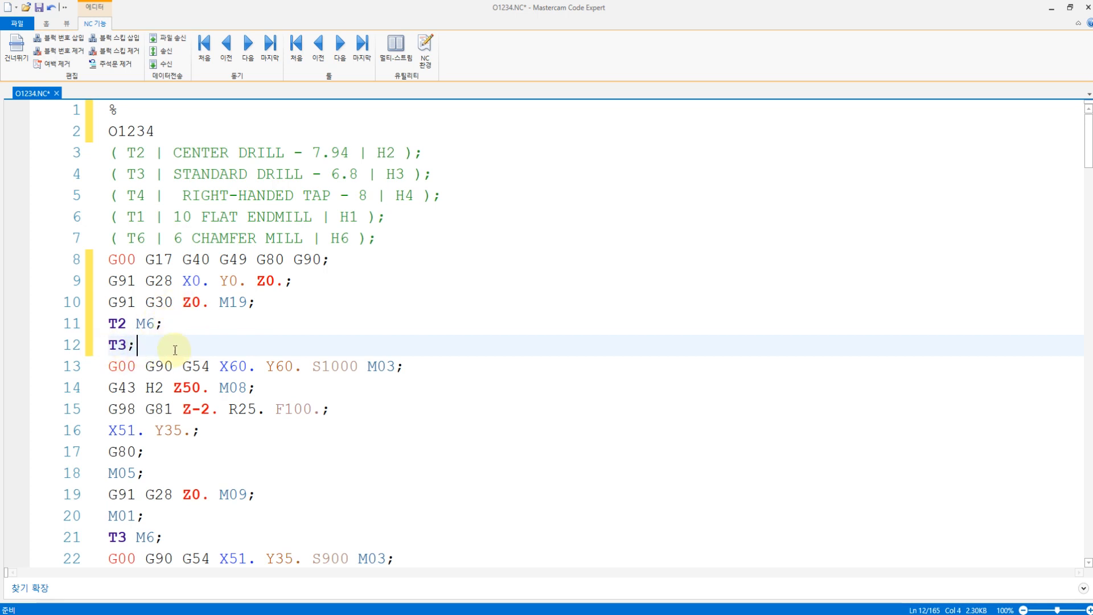
Step: Review the drilling and tapping blocks for T2, T3 and T4, including the G81 and G83 cycles and their Q3. peck values
{"action": "left_click_drag", "start_coordinate": [147, 409], "coordinate": [172, 412]}
{"action": "scroll", "coordinate": [180, 391], "scroll_direction": "down", "scroll_amount": 3}
{"action": "left_click_drag", "start_coordinate": [313, 408], "coordinate": [331, 410]}
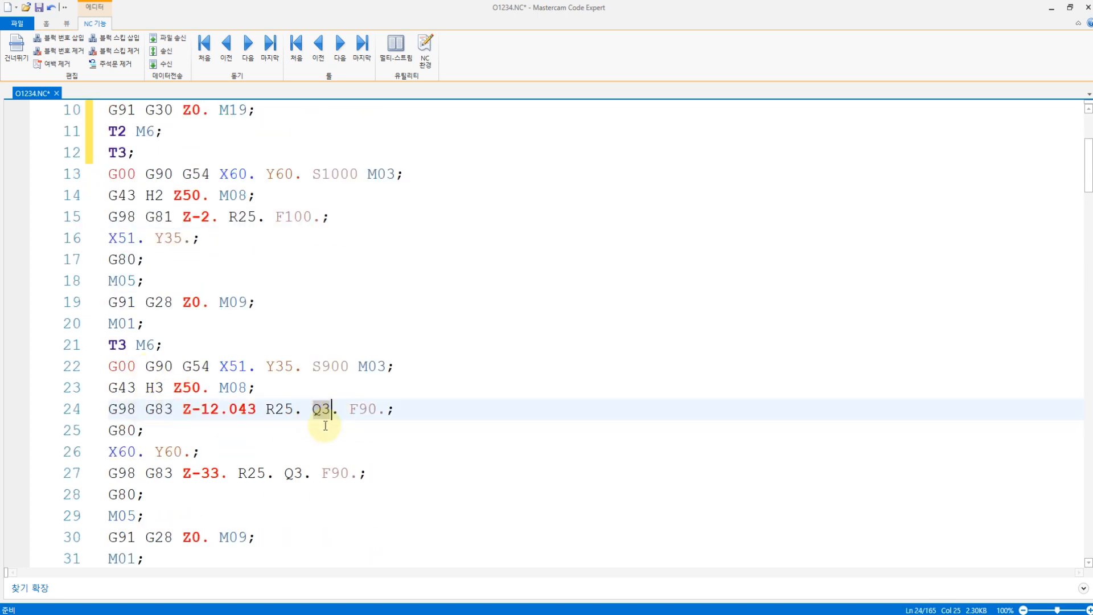
{"action": "left_click", "coordinate": [314, 410]}
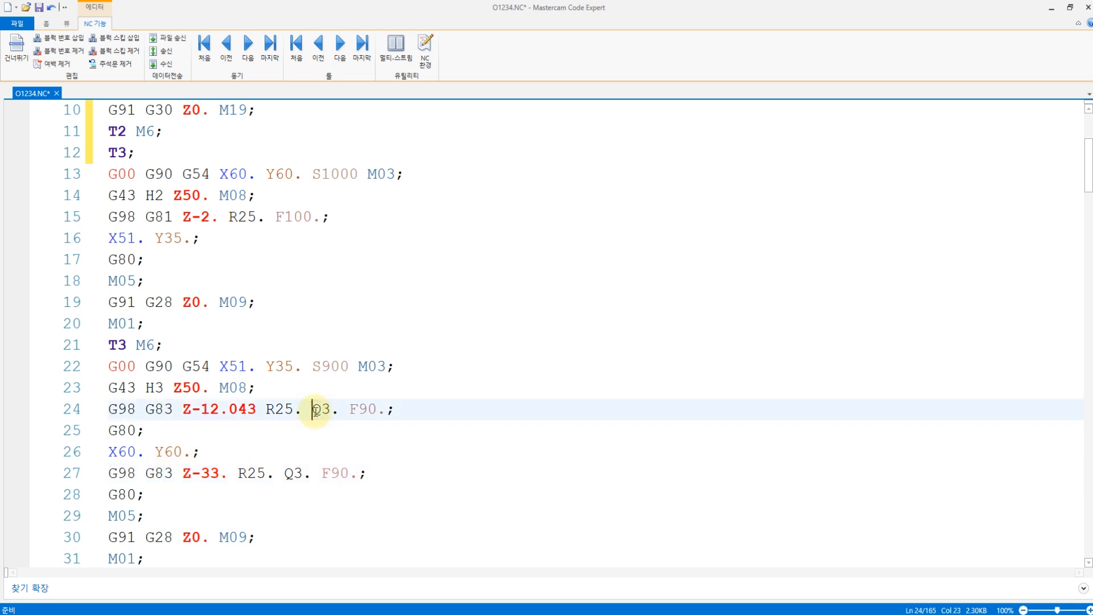
{"action": "left_click", "coordinate": [305, 472]}
{"action": "left_click", "coordinate": [310, 409]}
{"action": "left_click", "coordinate": [303, 473]}
{"action": "scroll", "coordinate": [308, 444], "scroll_direction": "down", "scroll_amount": 3}
{"action": "left_click", "coordinate": [152, 473]}
{"action": "scroll", "coordinate": [156, 407], "scroll_direction": "down", "scroll_amount": 6}
Step: Review the T1 contour and pocket blocks from the tool change onward and the chamfering blocks near the program's end
{"action": "left_click", "coordinate": [130, 240]}
{"action": "left_click", "coordinate": [126, 217]}
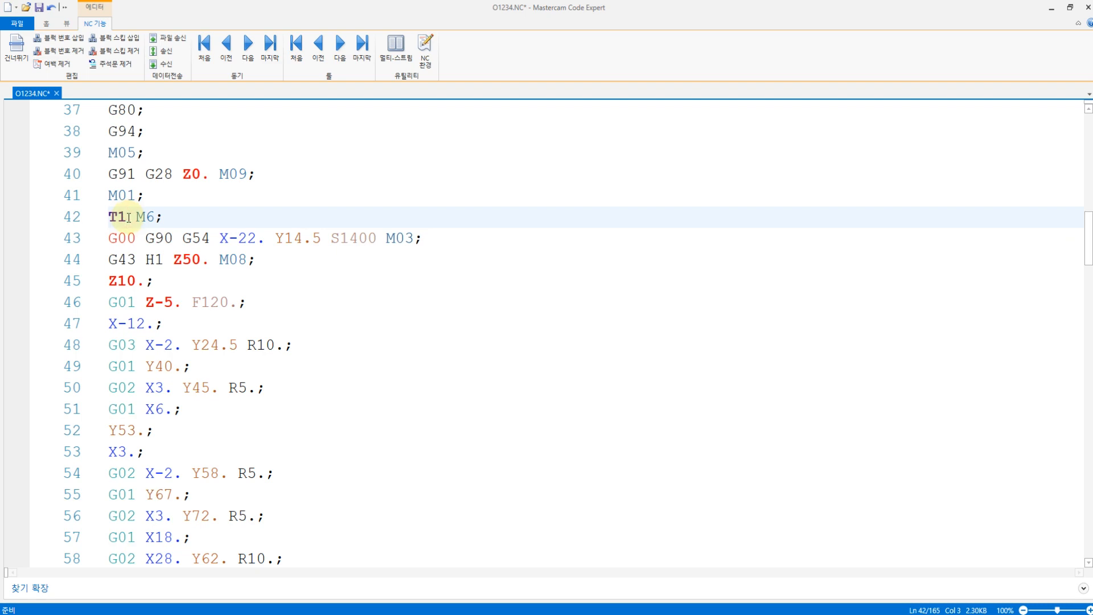
{"action": "left_click", "coordinate": [142, 239]}
{"action": "left_click", "coordinate": [166, 322]}
{"action": "scroll", "coordinate": [188, 353], "scroll_direction": "down", "scroll_amount": 2}
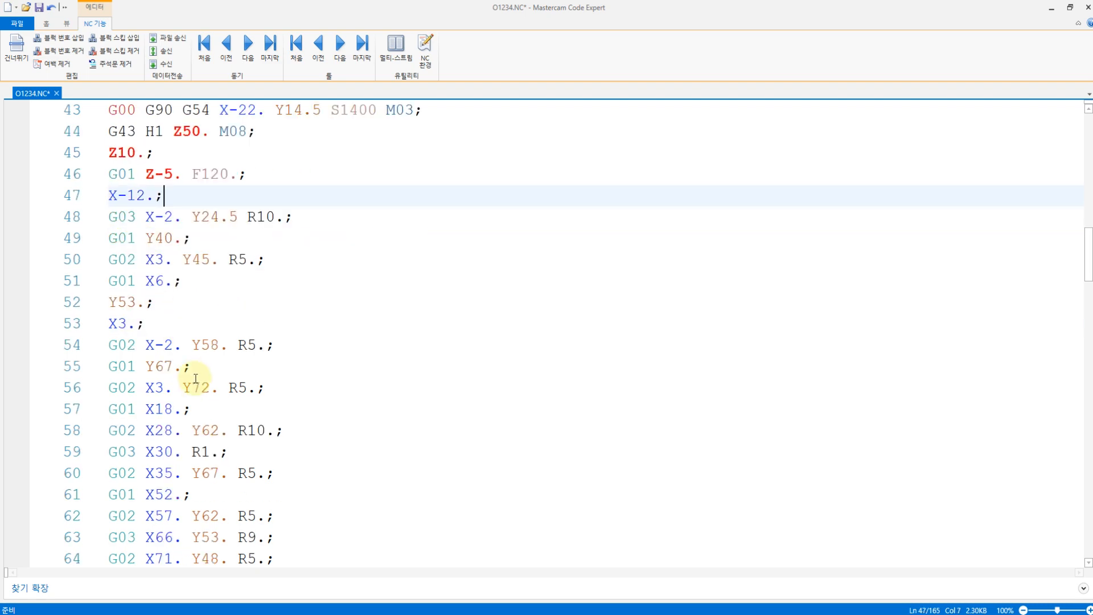
{"action": "scroll", "coordinate": [178, 293], "scroll_direction": "up", "scroll_amount": 1}
{"action": "left_click", "coordinate": [154, 238]}
{"action": "scroll", "coordinate": [171, 302], "scroll_direction": "down", "scroll_amount": 14}
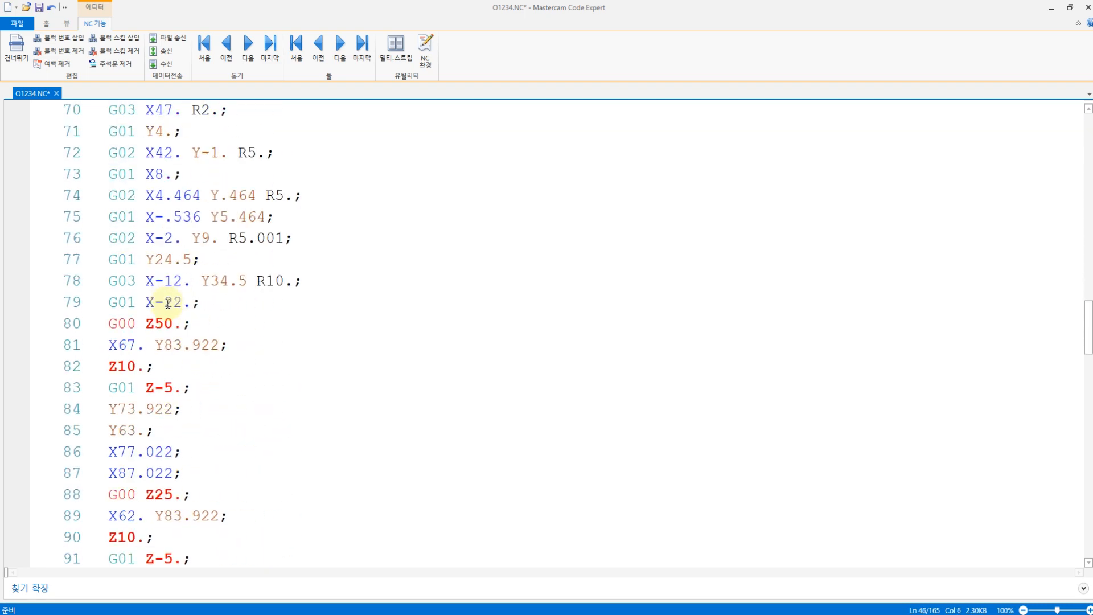
{"action": "scroll", "coordinate": [168, 302], "scroll_direction": "down", "scroll_amount": 3}
{"action": "scroll", "coordinate": [171, 299], "scroll_direction": "down", "scroll_amount": 3}
{"action": "scroll", "coordinate": [165, 268], "scroll_direction": "up", "scroll_amount": 3}
{"action": "left_click", "coordinate": [156, 301]}
{"action": "scroll", "coordinate": [166, 284], "scroll_direction": "down", "scroll_amount": 4}
{"action": "left_click", "coordinate": [141, 280]}
{"action": "left_click", "coordinate": [162, 322]}
{"action": "left_click", "coordinate": [222, 369]}
{"action": "scroll", "coordinate": [228, 393], "scroll_direction": "down", "scroll_amount": 14}
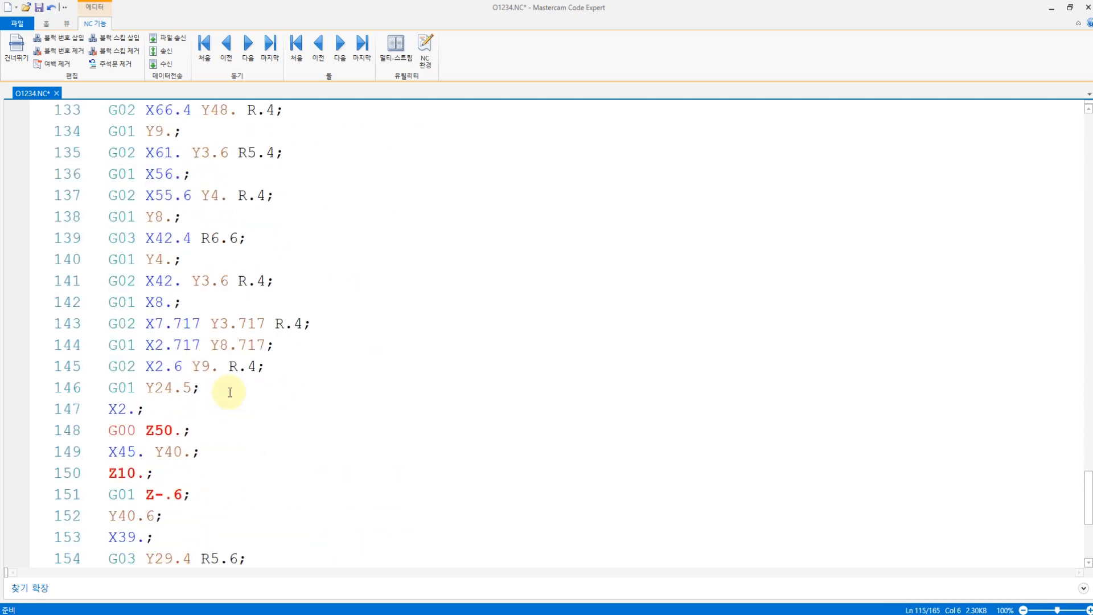
Step: Return to the start of the program and save the edited O1234.NC file
{"action": "scroll", "coordinate": [230, 391], "scroll_direction": "up", "scroll_amount": 20}
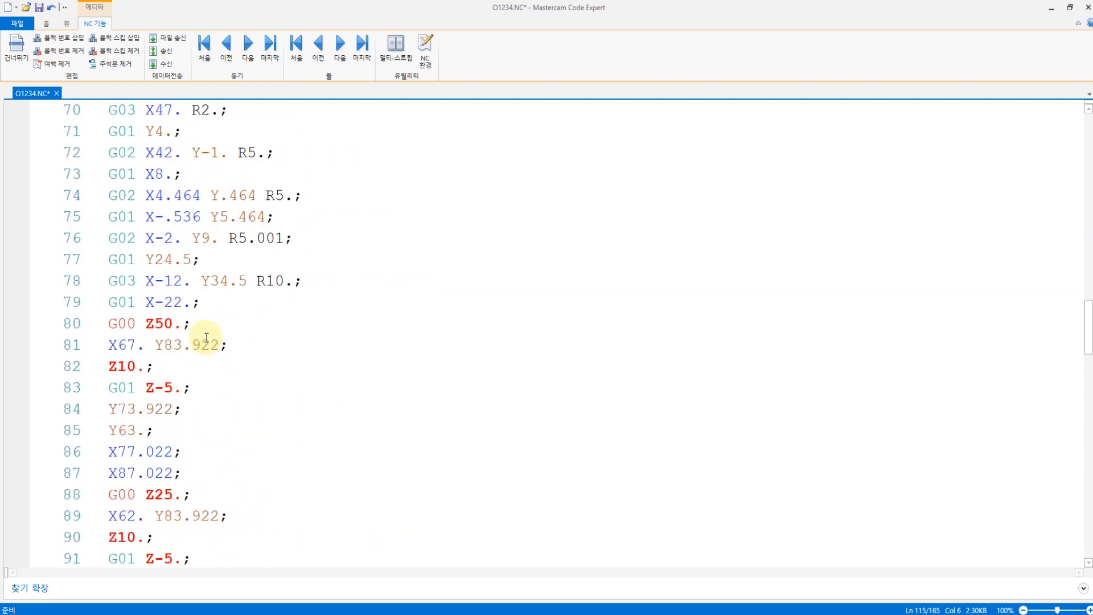
{"action": "scroll", "coordinate": [199, 316], "scroll_direction": "up", "scroll_amount": 12}
{"action": "left_click", "coordinate": [134, 109]}
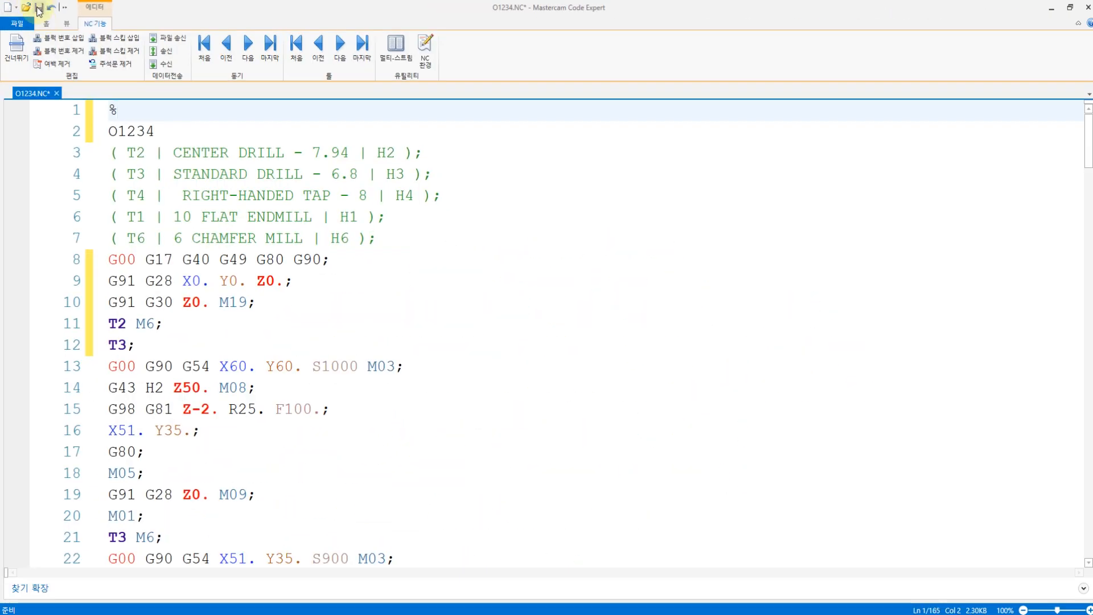
{"action": "left_click", "coordinate": [38, 8]}
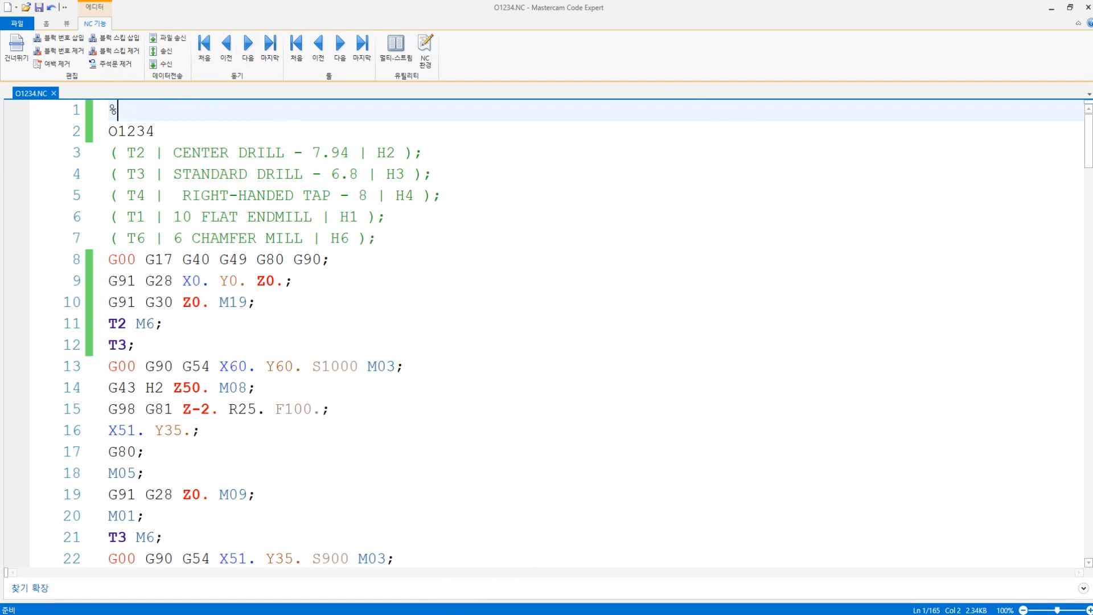
Step: Switch to the plate drawing in Acrobat Reader, maximize its window, and examine the plan view and section A-A
{"action": "key", "text": "alt+Tab"}
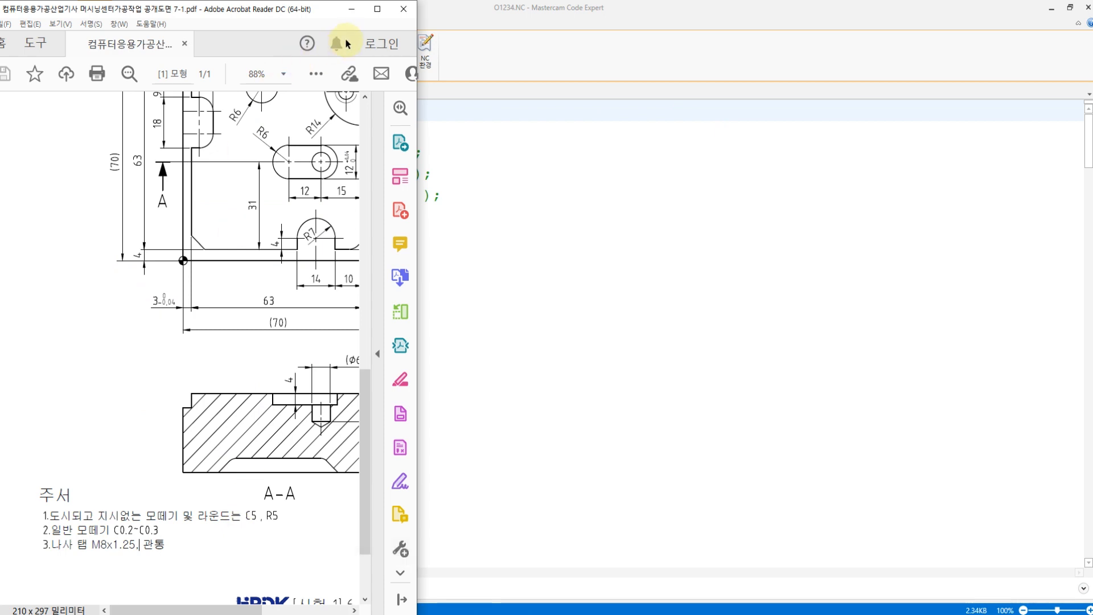
{"action": "left_click", "coordinate": [378, 9]}
{"action": "scroll", "coordinate": [528, 298], "scroll_direction": "up", "scroll_amount": 4}
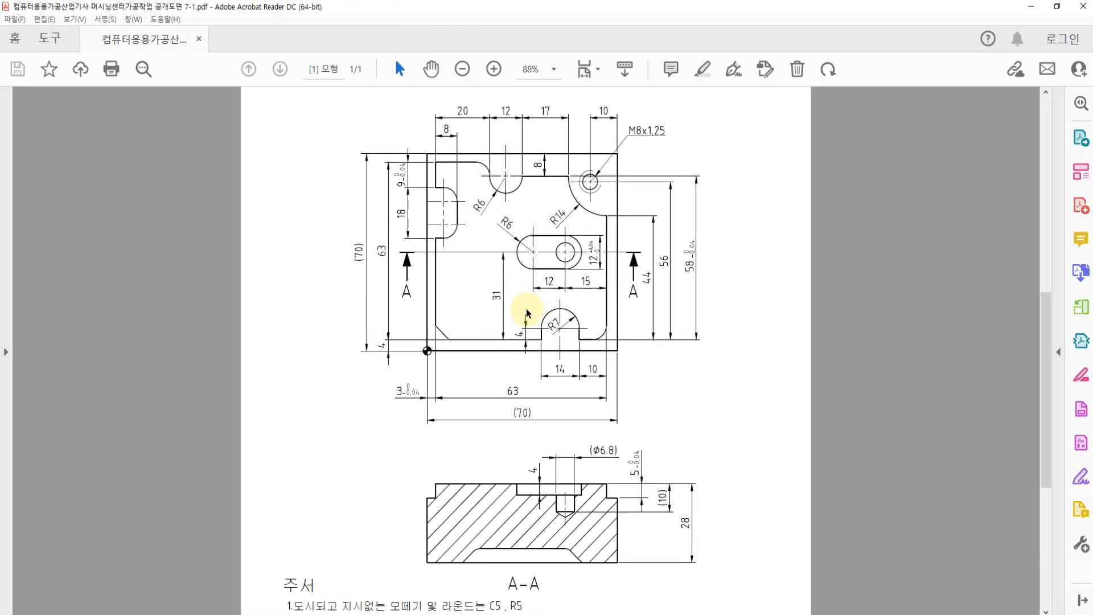
{"action": "scroll", "coordinate": [504, 335], "scroll_direction": "up", "scroll_amount": 2}
{"action": "scroll", "coordinate": [506, 332], "scroll_direction": "down", "scroll_amount": 3}
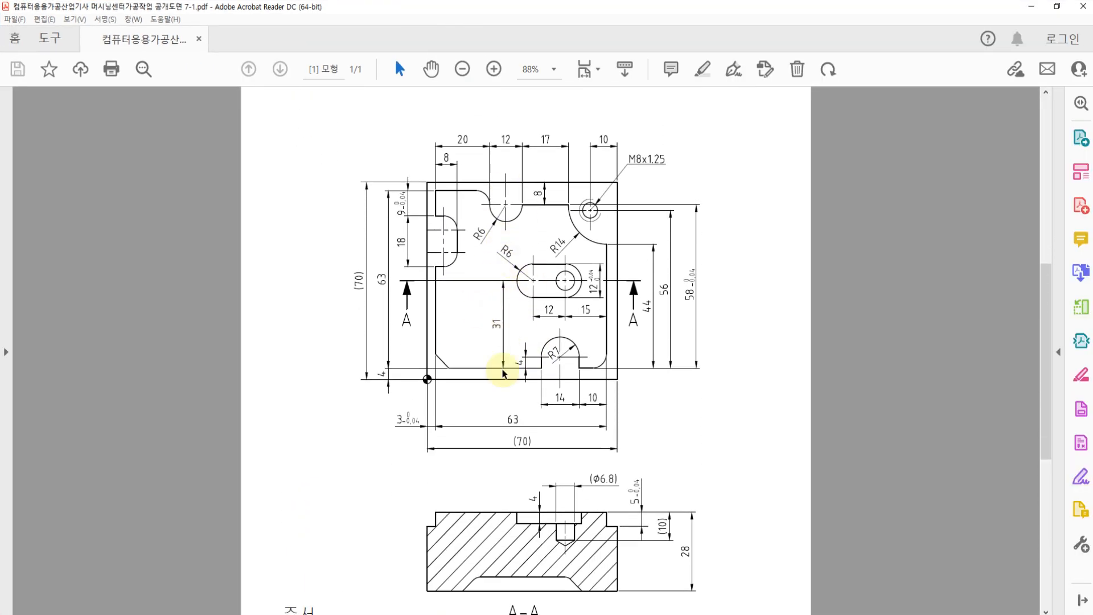
Step: Switch past Mastercam to the Notepad work notes and review the job titles and the dwg file remark in section 5
{"action": "key", "text": "alt+Tab"}
{"action": "key", "text": "alt+Tab"}
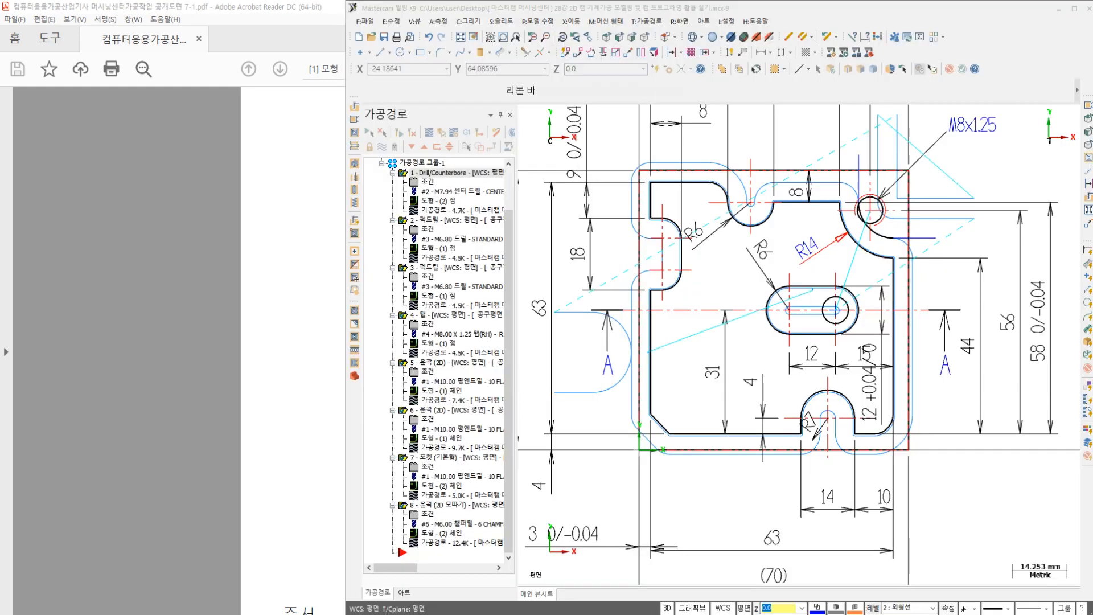
{"action": "key", "text": "alt+Tab"}
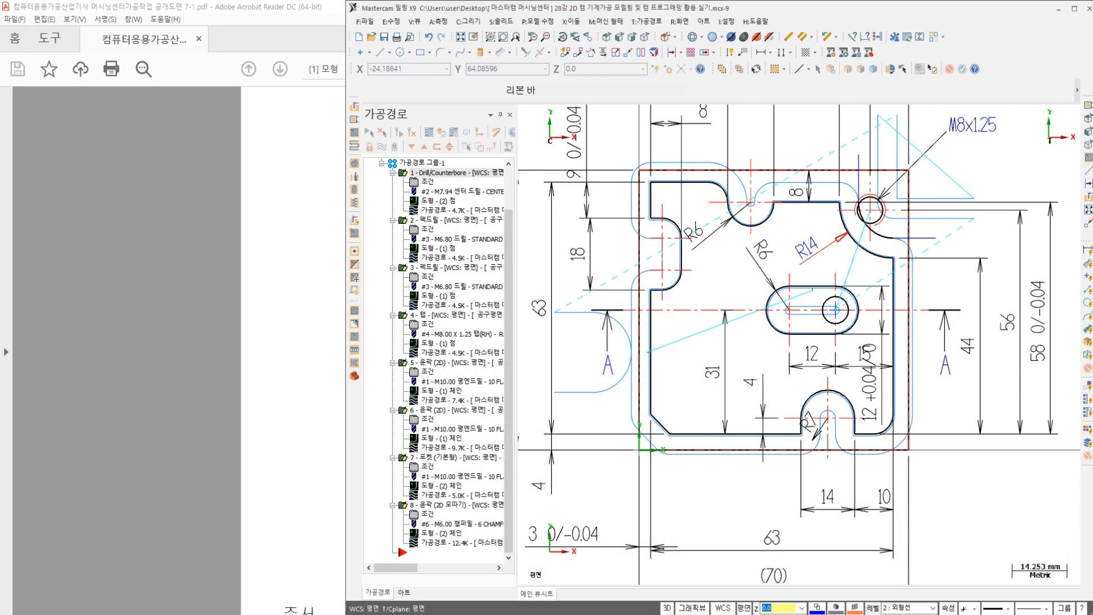
{"action": "key", "text": "alt+Tab"}
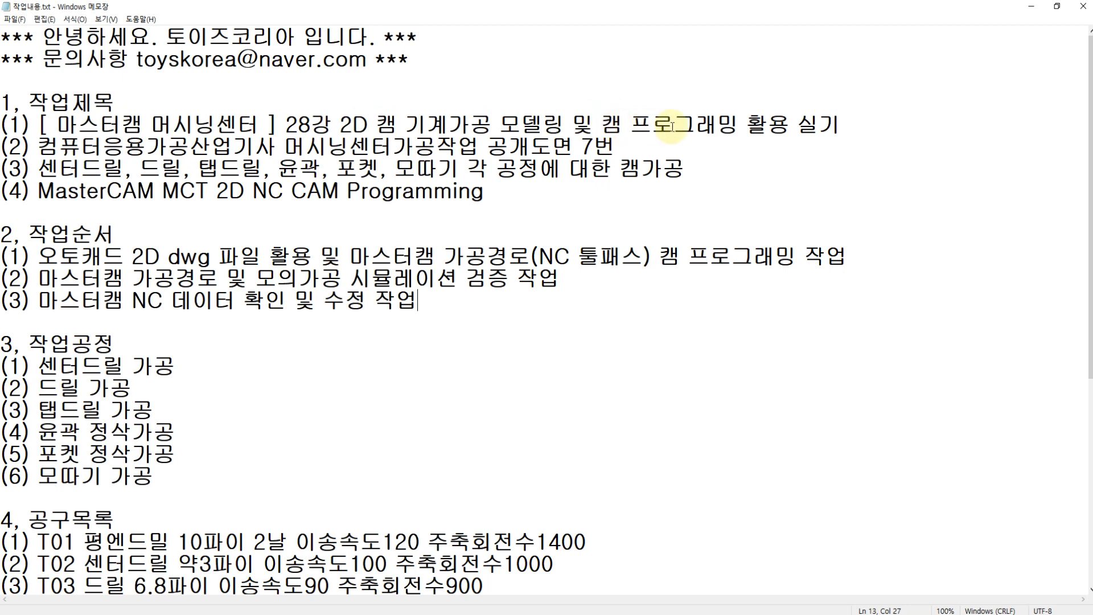
{"action": "left_click", "coordinate": [847, 125]}
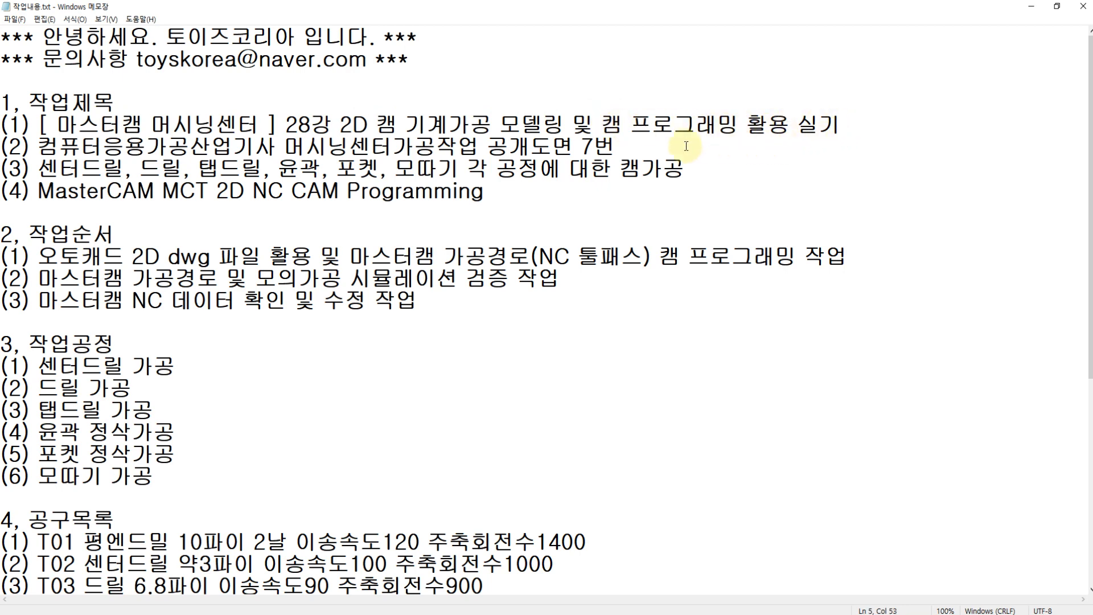
{"action": "left_click_drag", "start_coordinate": [36, 151], "coordinate": [624, 149]}
{"action": "left_click", "coordinate": [626, 149]}
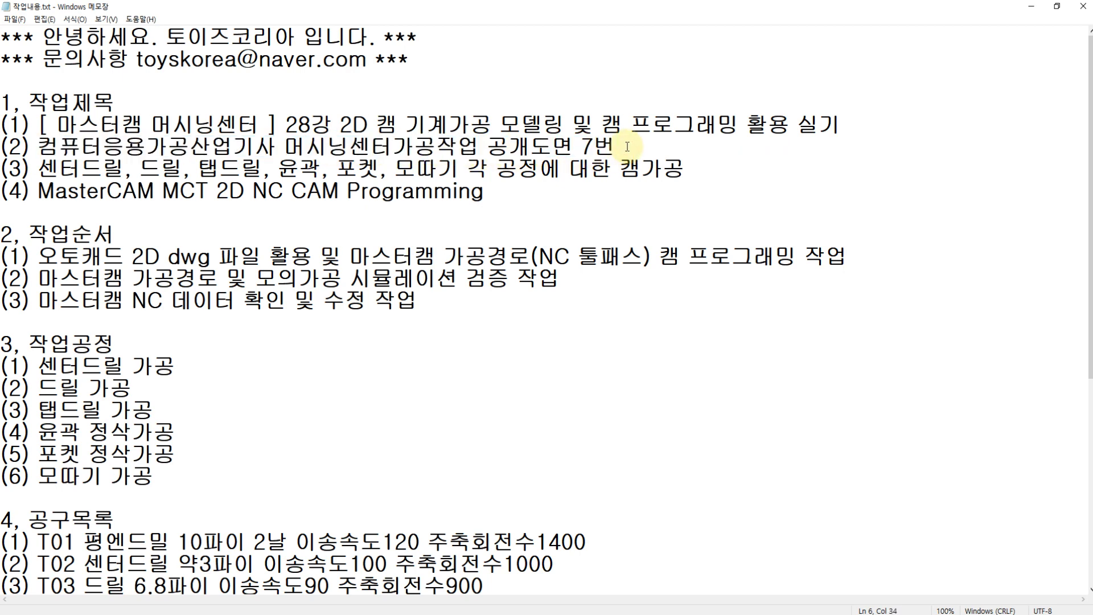
{"action": "scroll", "coordinate": [467, 370], "scroll_direction": "down", "scroll_amount": 3}
{"action": "left_click_drag", "start_coordinate": [614, 499], "coordinate": [716, 490]}
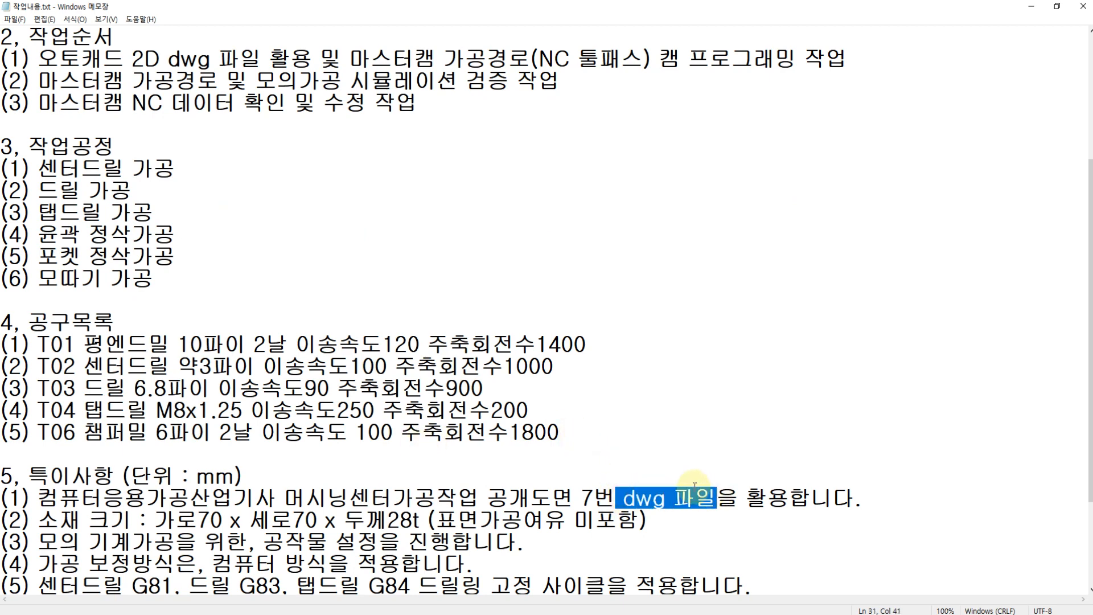
Step: Review the machining processes, work sequence, tool list and closing remarks in the notes, returning to the lesson title
{"action": "scroll", "coordinate": [467, 320], "scroll_direction": "up", "scroll_amount": 3}
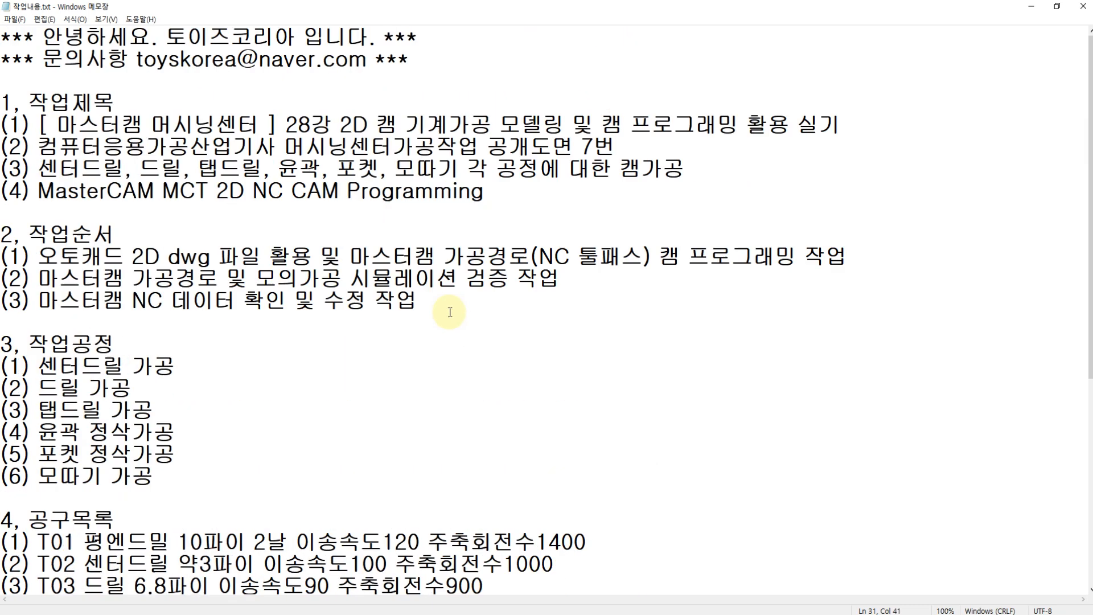
{"action": "left_click_drag", "start_coordinate": [23, 348], "coordinate": [368, 480]}
{"action": "left_click_drag", "start_coordinate": [30, 257], "coordinate": [453, 307]}
{"action": "scroll", "coordinate": [453, 308], "scroll_direction": "down", "scroll_amount": 5}
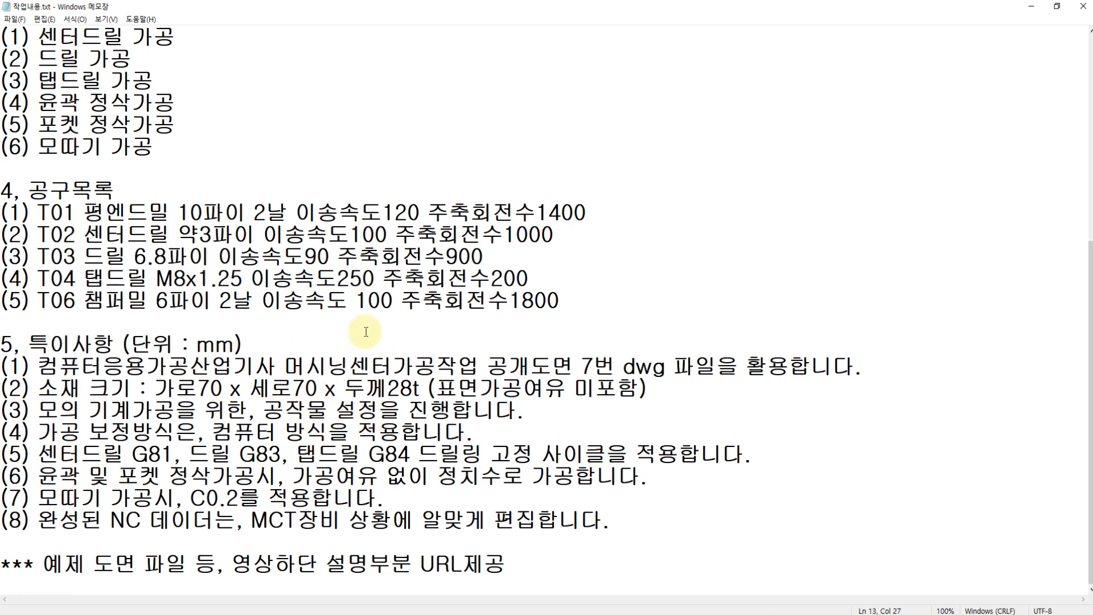
{"action": "scroll", "coordinate": [288, 333], "scroll_direction": "up", "scroll_amount": 5}
{"action": "left_click", "coordinate": [286, 125]}
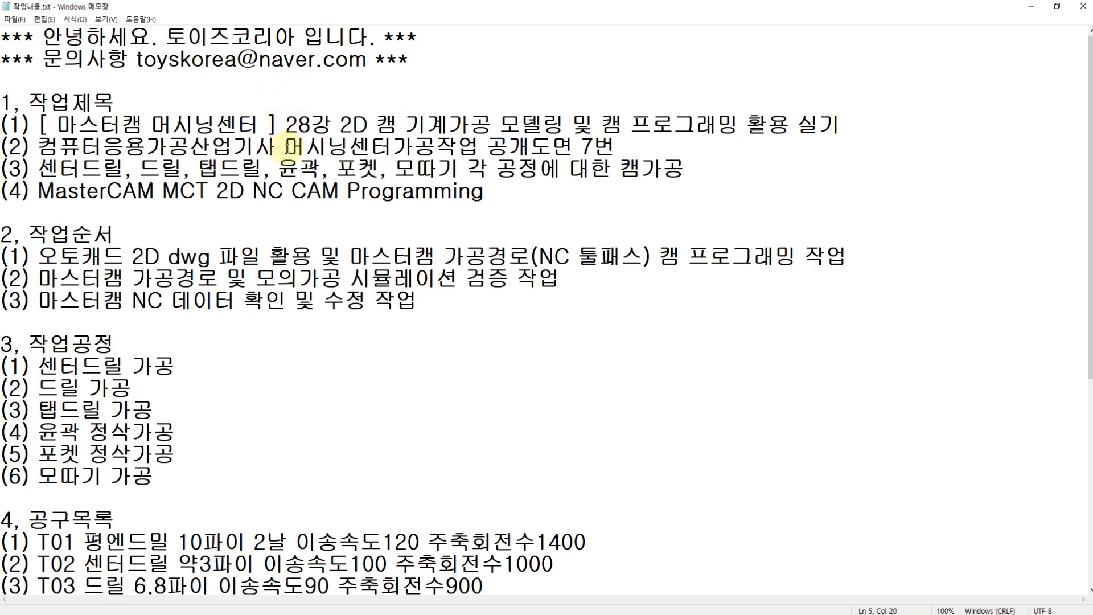